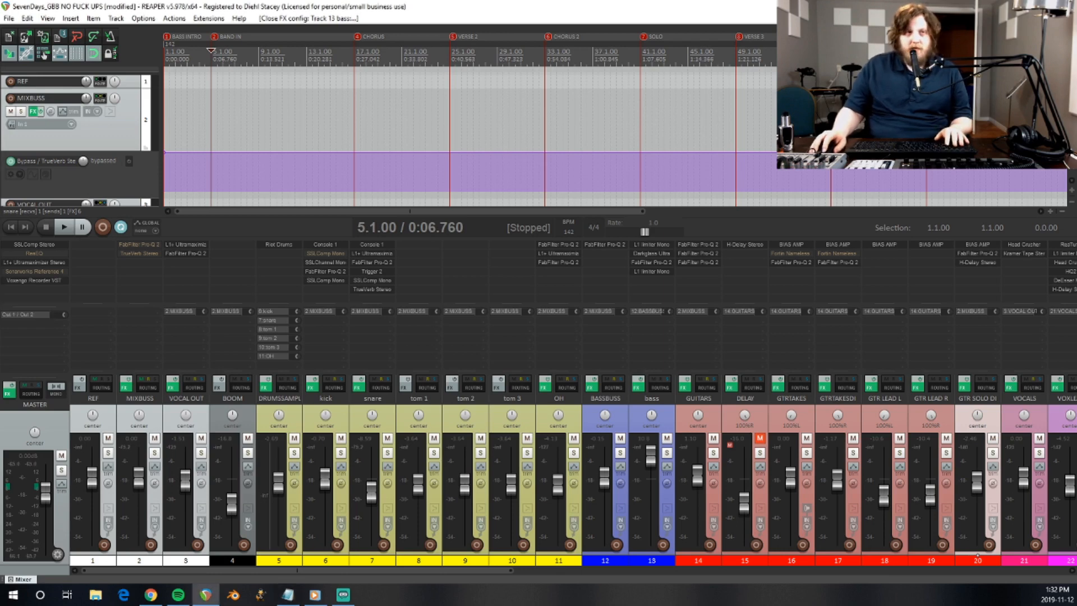
{"action": "key", "text": "alt+Tab"}
{"action": "key", "text": "alt+Tab"}
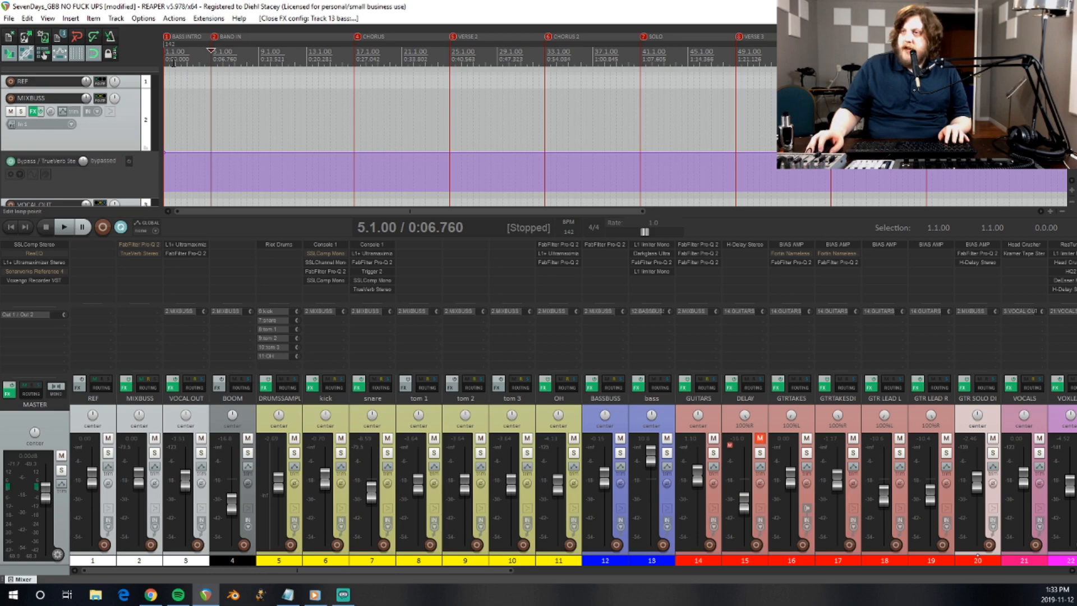
Play the song from the start of the project and hide the mixer to show the full arrangement.
{"action": "key", "text": "Home"}
{"action": "key", "text": "space"}
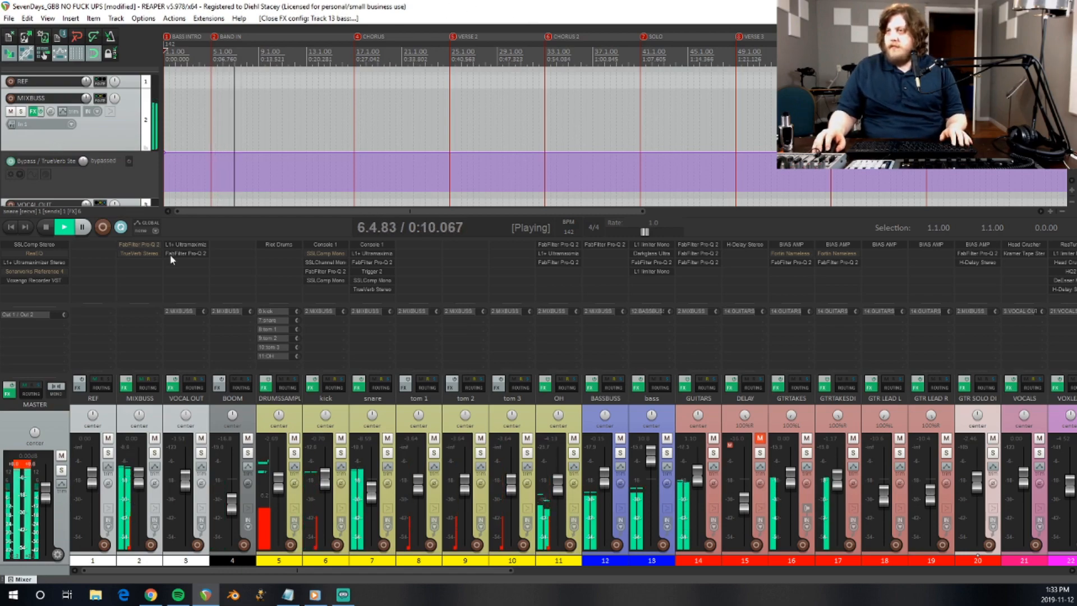
{"action": "key", "text": "ctrl+m"}
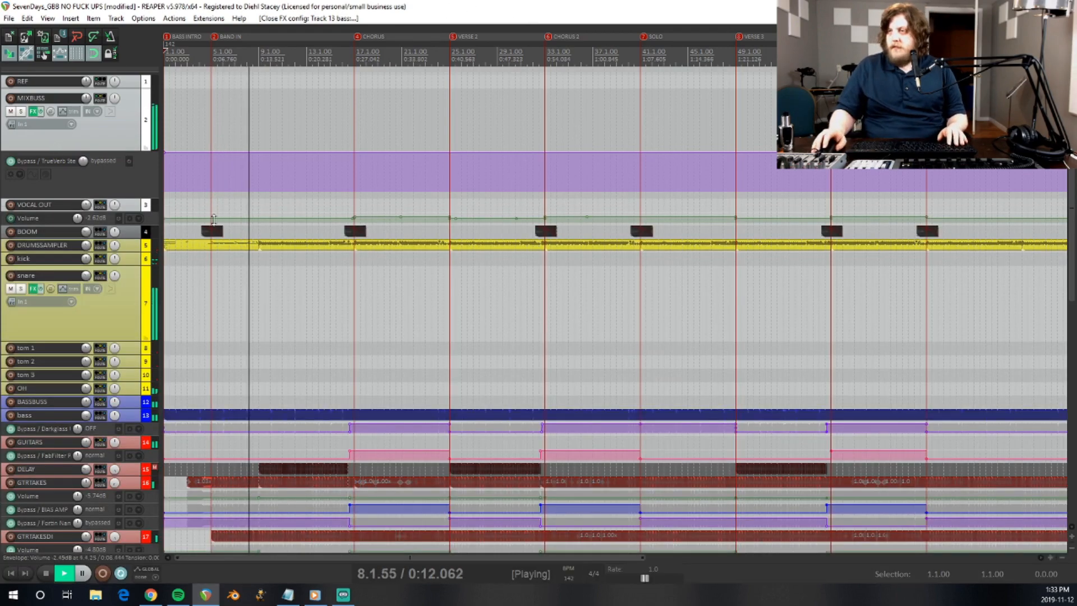
Fit more of the song's timeline in view and look over all tracks from the master to the percussion during playback.
{"action": "scroll", "coordinate": [403, 234], "scroll_direction": "down", "scroll_amount": 2}
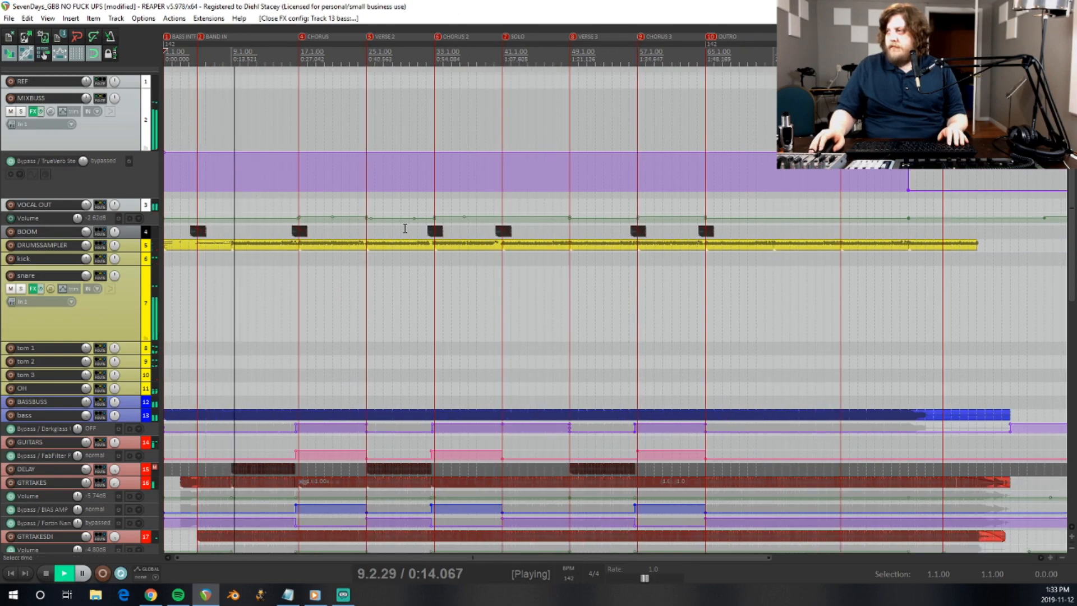
{"action": "scroll", "coordinate": [123, 297], "scroll_direction": "down", "scroll_amount": 3}
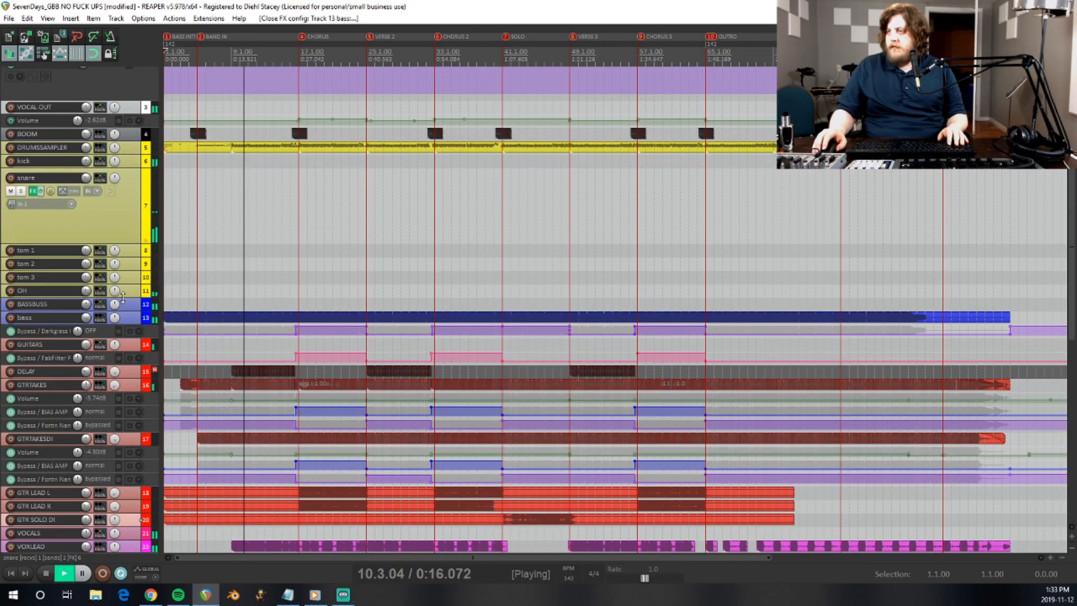
{"action": "scroll", "coordinate": [123, 298], "scroll_direction": "down", "scroll_amount": 6}
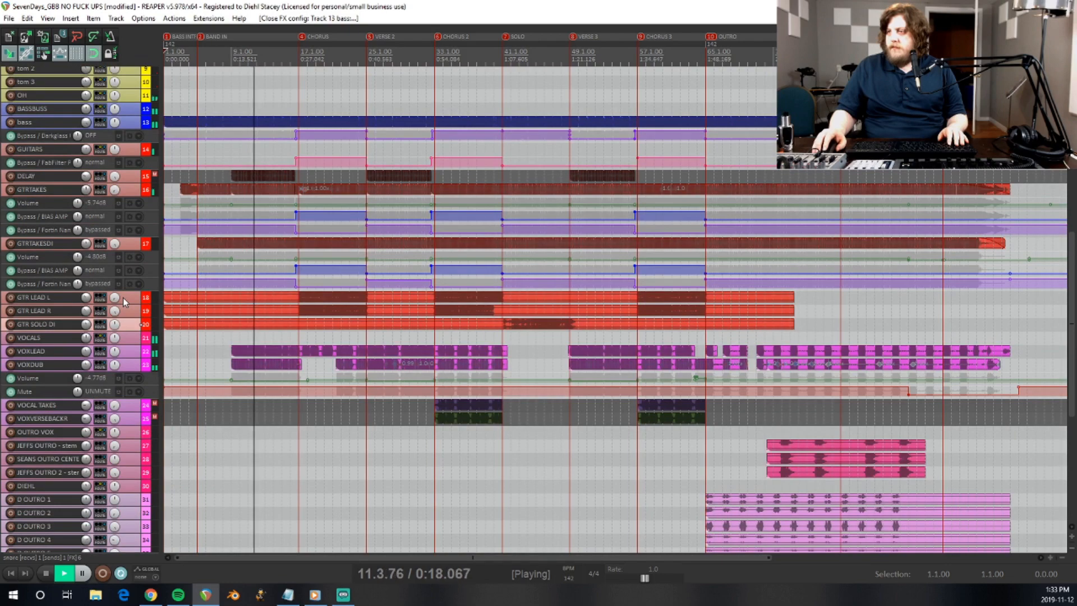
{"action": "scroll", "coordinate": [123, 298], "scroll_direction": "down", "scroll_amount": 3}
{"action": "scroll", "coordinate": [123, 297], "scroll_direction": "down", "scroll_amount": 3}
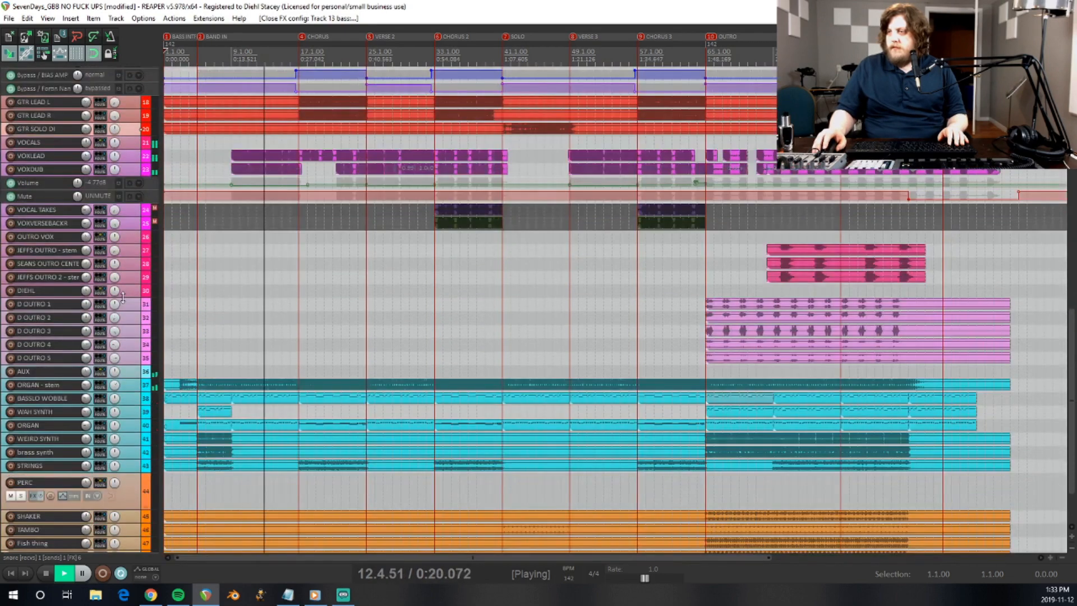
{"action": "scroll", "coordinate": [123, 297], "scroll_direction": "down", "scroll_amount": 2}
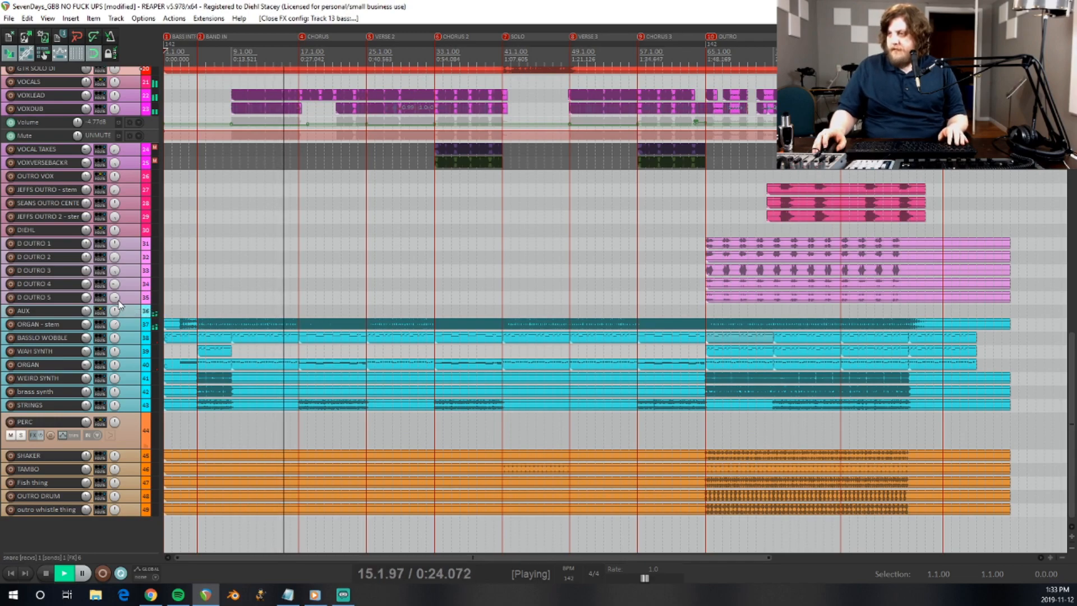
{"action": "scroll", "coordinate": [119, 305], "scroll_direction": "up", "scroll_amount": 4}
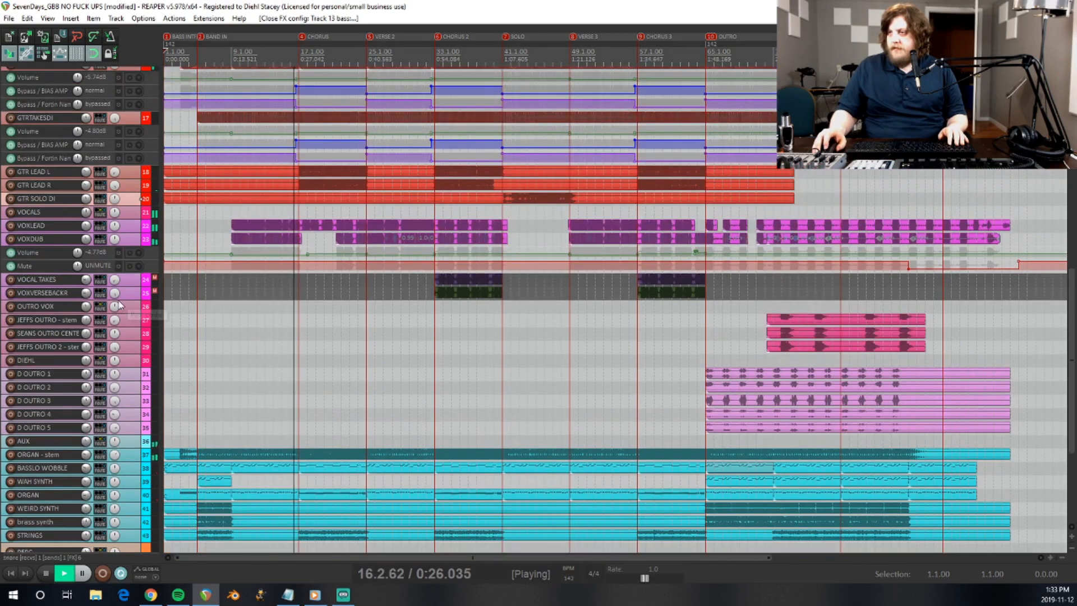
{"action": "scroll", "coordinate": [119, 304], "scroll_direction": "up", "scroll_amount": 10}
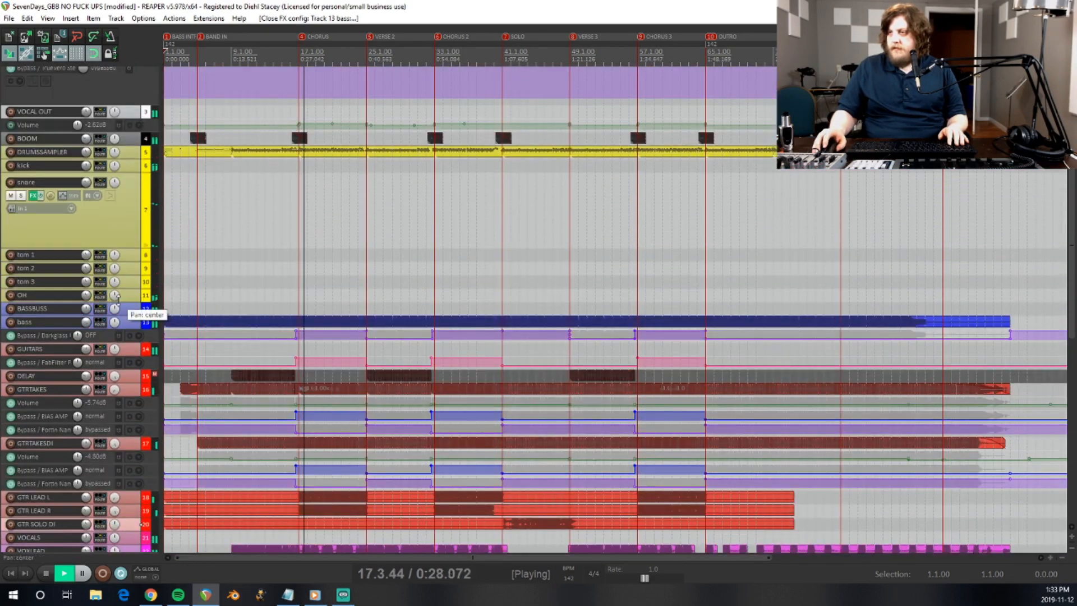
{"action": "scroll", "coordinate": [118, 304], "scroll_direction": "up", "scroll_amount": 6}
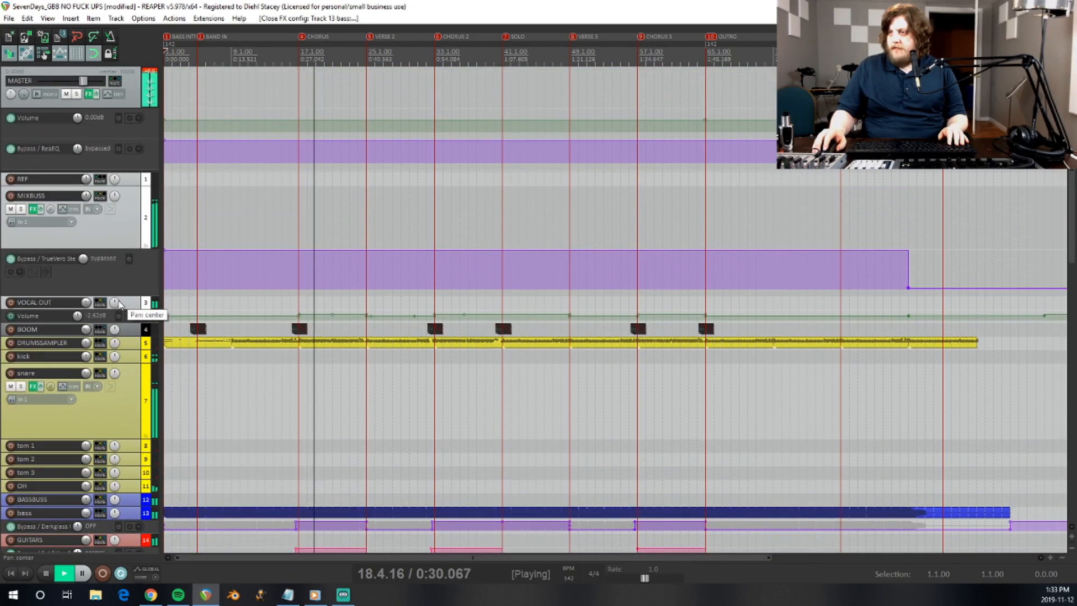
{"action": "scroll", "coordinate": [119, 304], "scroll_direction": "down", "scroll_amount": 6}
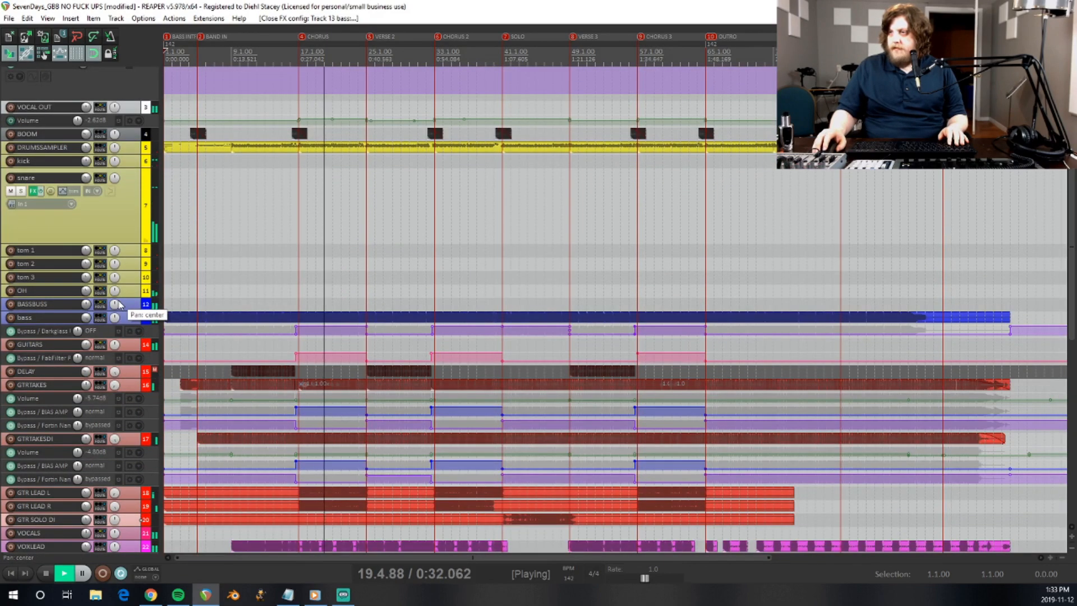
{"action": "scroll", "coordinate": [119, 304], "scroll_direction": "down", "scroll_amount": 7}
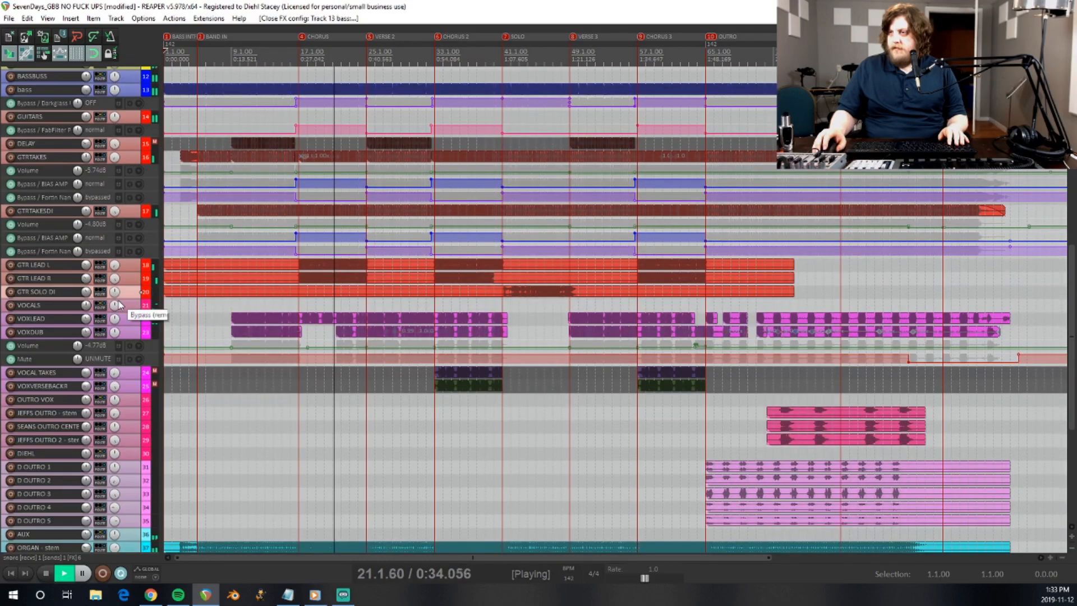
{"action": "scroll", "coordinate": [119, 305], "scroll_direction": "down", "scroll_amount": 6}
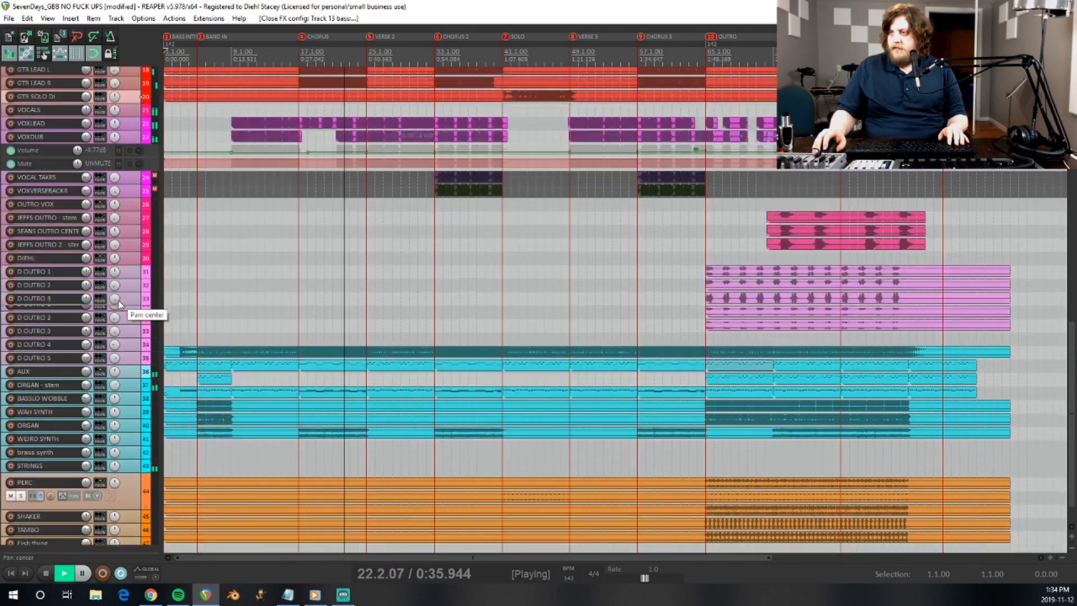
{"action": "scroll", "coordinate": [119, 304], "scroll_direction": "down", "scroll_amount": 5}
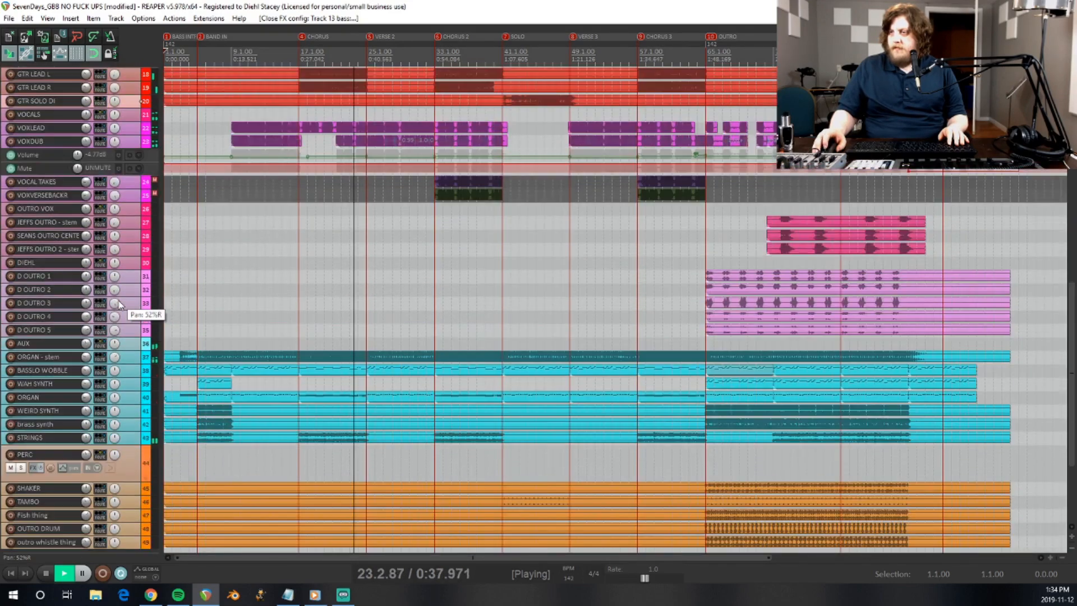
{"action": "scroll", "coordinate": [119, 305], "scroll_direction": "up", "scroll_amount": 11}
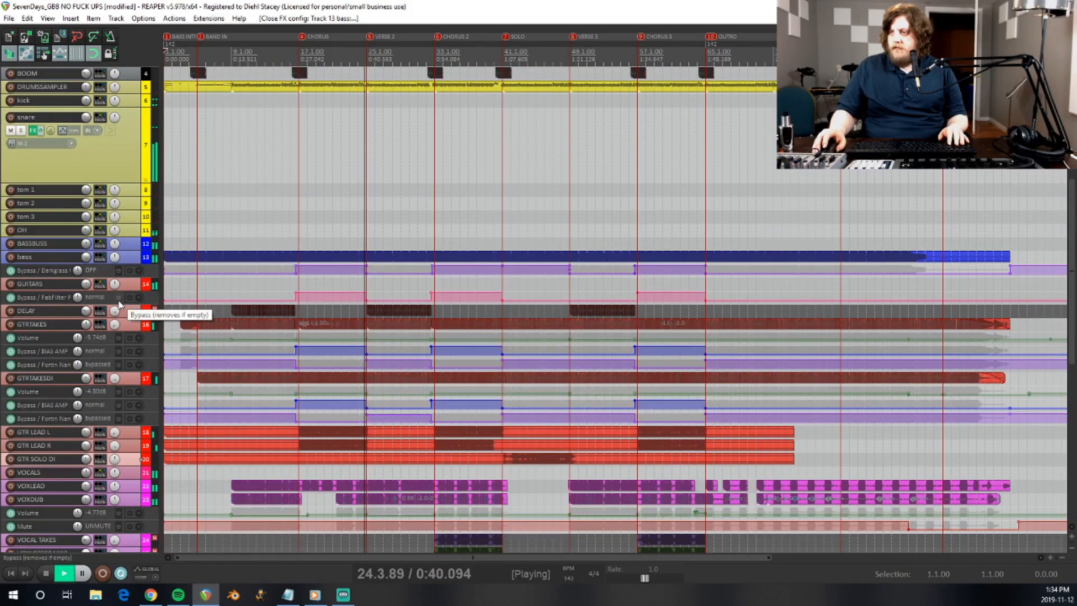
{"action": "scroll", "coordinate": [119, 305], "scroll_direction": "up", "scroll_amount": 4}
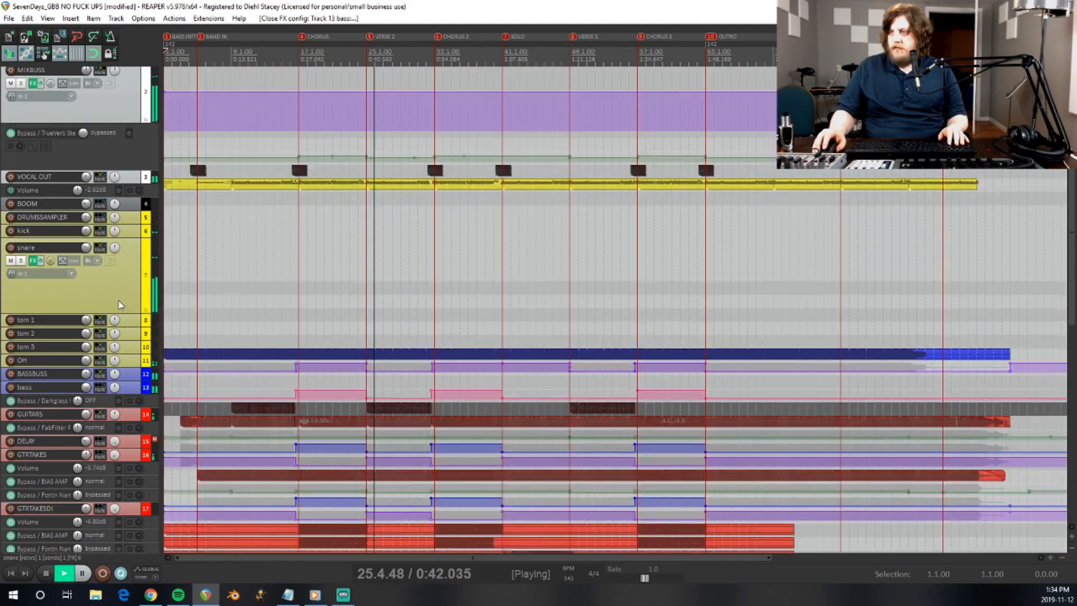
{"action": "scroll", "coordinate": [119, 305], "scroll_direction": "down", "scroll_amount": 10}
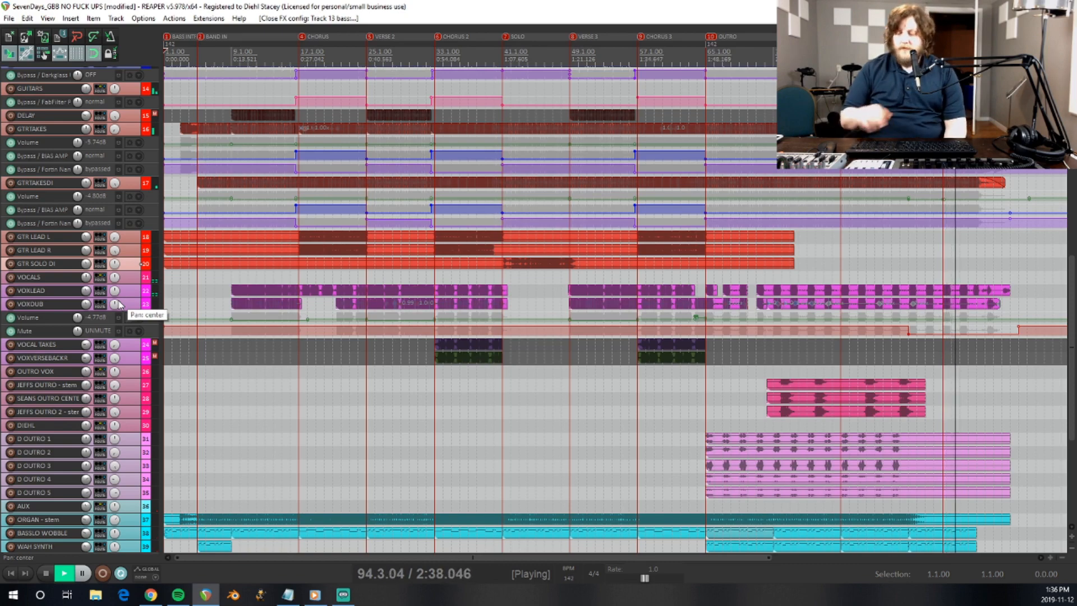
Enlarge the height of all tracks in the arrangement and stop playback.
{"action": "key", "text": "ctrl+Up"}
{"action": "key", "text": "ctrl+Up"}
{"action": "key", "text": "ctrl+Up"}
{"action": "key", "text": "ctrl+Up"}
{"action": "key", "text": "ctrl+Up"}
{"action": "key", "text": "ctrl+Up"}
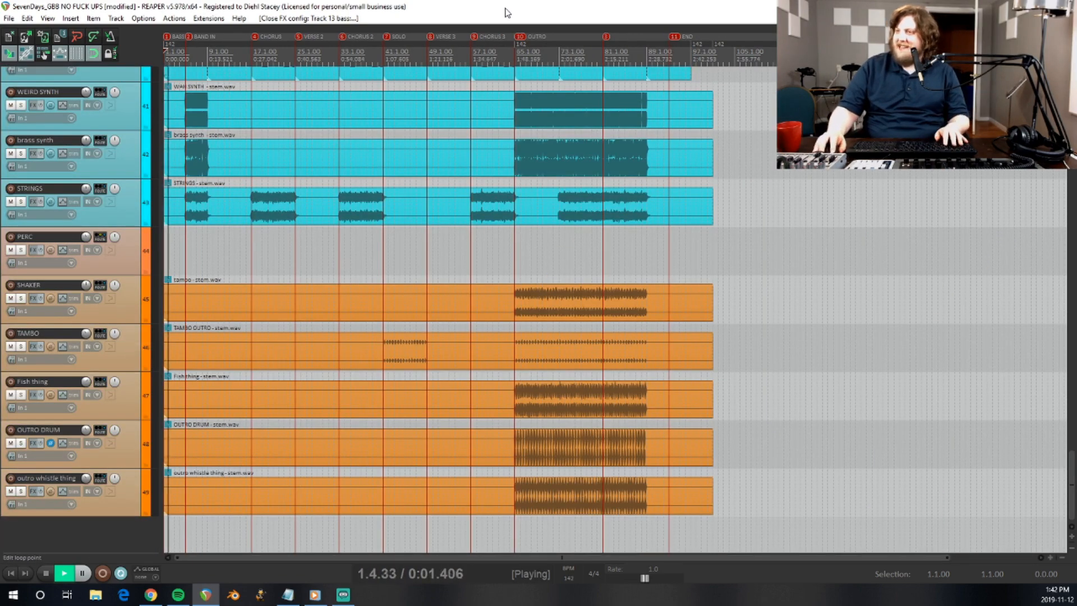
{"action": "key", "text": "space"}
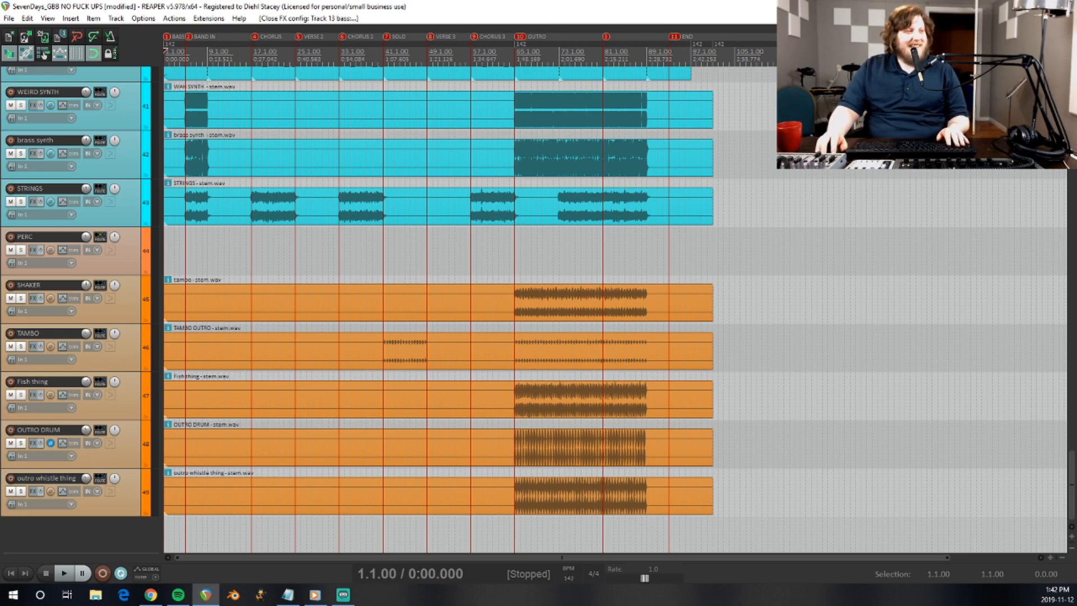
Examine the automation envelopes on the master, MIXBUSS, VOCAL OUT, bass and guitar tracks.
{"action": "scroll", "coordinate": [100, 244], "scroll_direction": "up", "scroll_amount": 1}
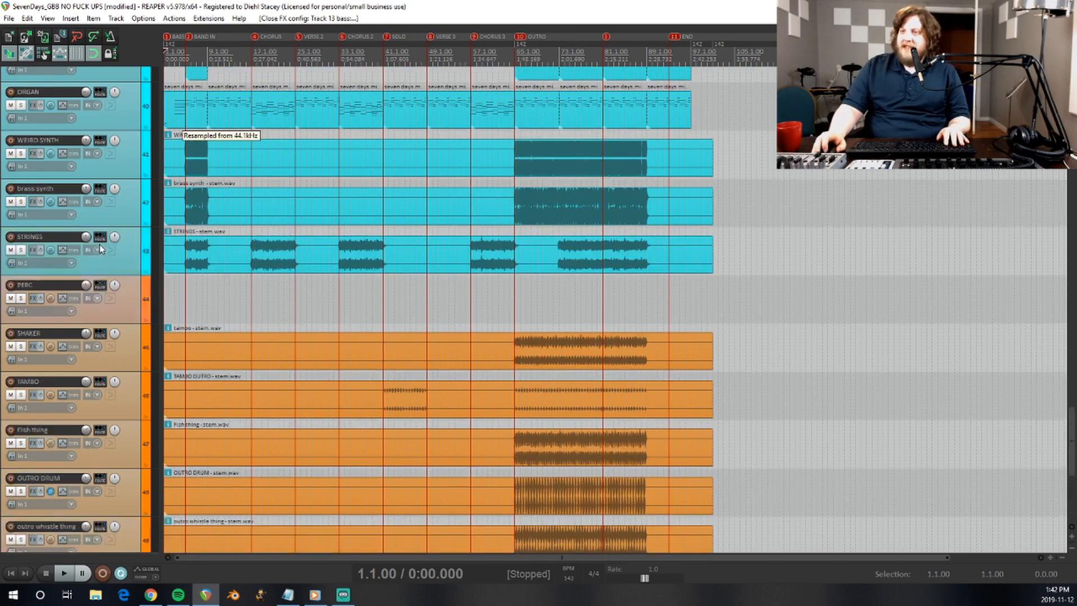
{"action": "scroll", "coordinate": [99, 244], "scroll_direction": "up", "scroll_amount": 15}
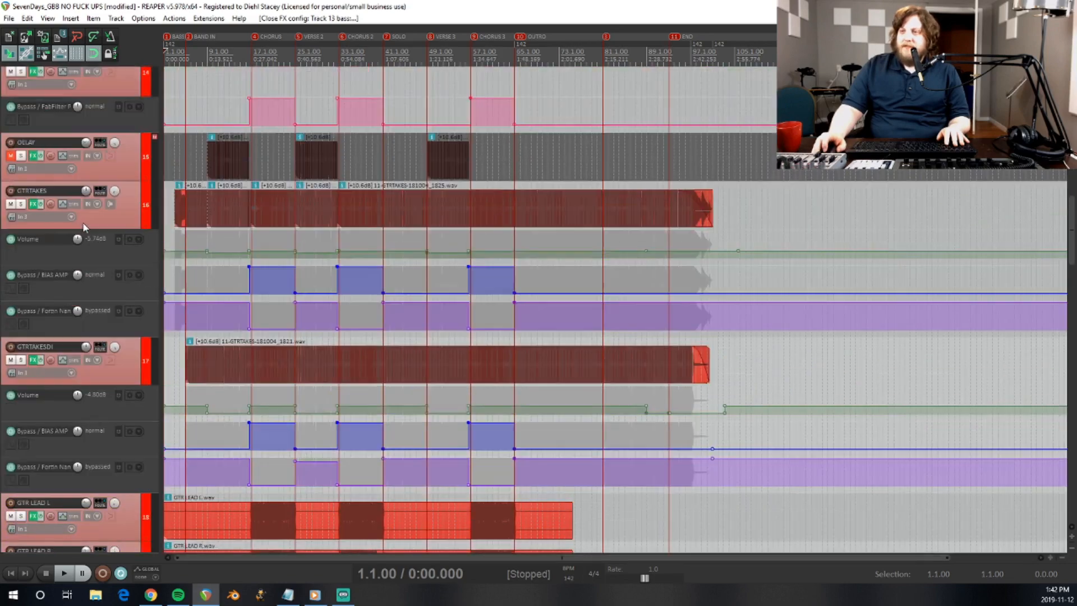
{"action": "scroll", "coordinate": [83, 227], "scroll_direction": "up", "scroll_amount": 10}
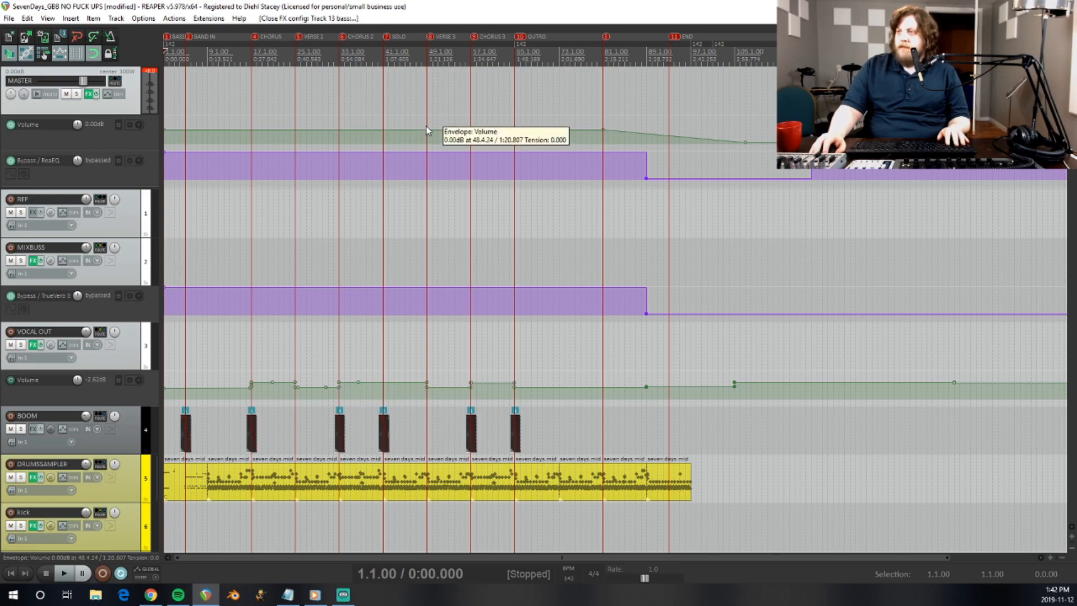
{"action": "scroll", "coordinate": [530, 474], "scroll_direction": "down", "scroll_amount": 4}
{"action": "scroll", "coordinate": [525, 469], "scroll_direction": "up", "scroll_amount": 4}
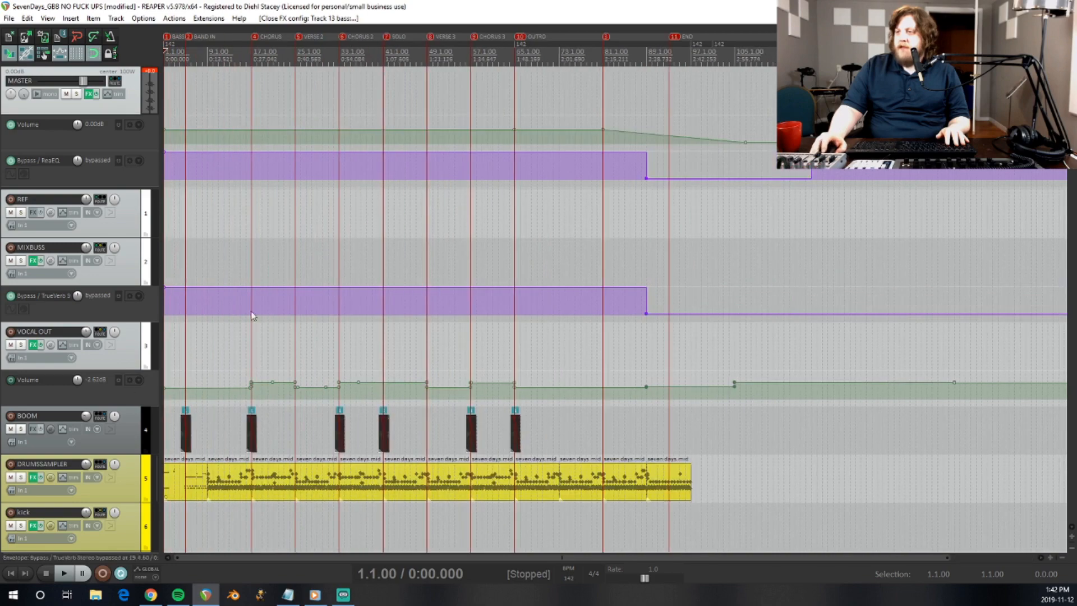
{"action": "scroll", "coordinate": [76, 368], "scroll_direction": "down", "scroll_amount": 3}
{"action": "scroll", "coordinate": [76, 369], "scroll_direction": "down", "scroll_amount": 10}
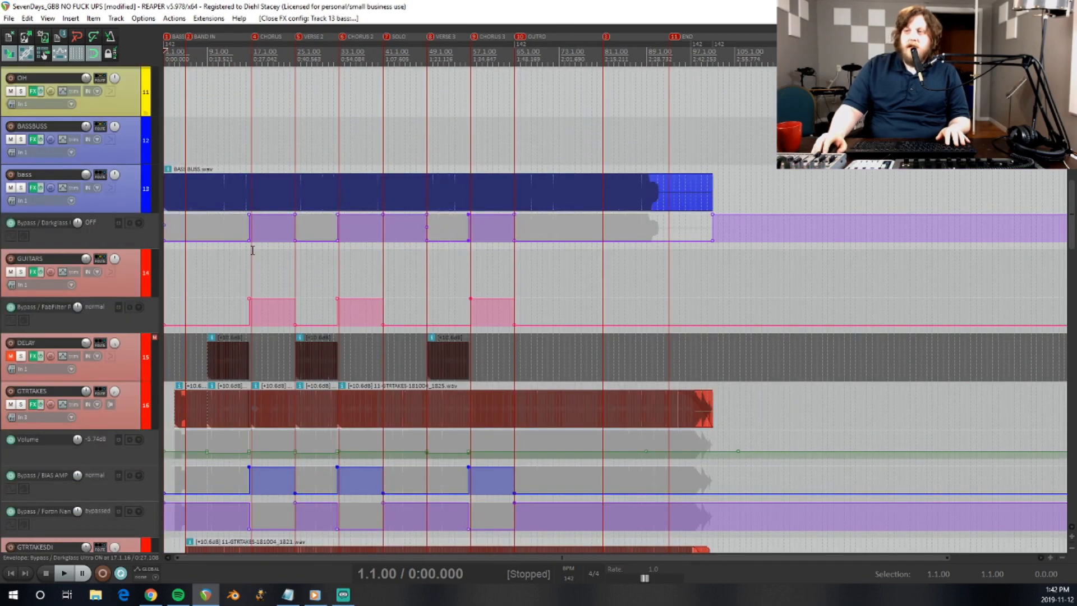
{"action": "scroll", "coordinate": [108, 327], "scroll_direction": "down", "scroll_amount": 6}
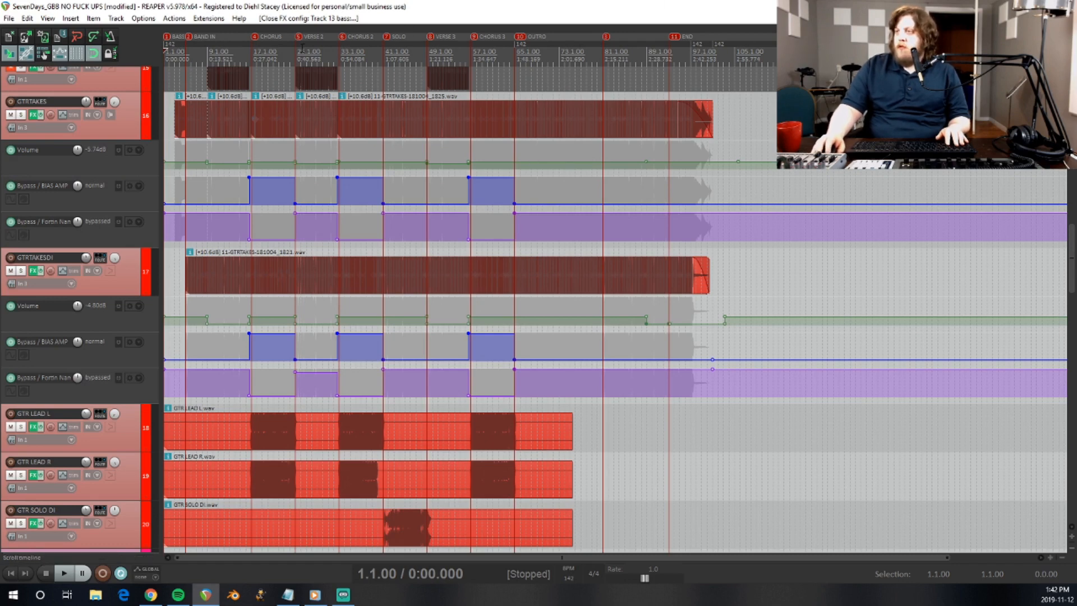
Place the edit cursor at the start of the first chorus, at 17.1.00.
{"action": "left_click", "coordinate": [202, 54]}
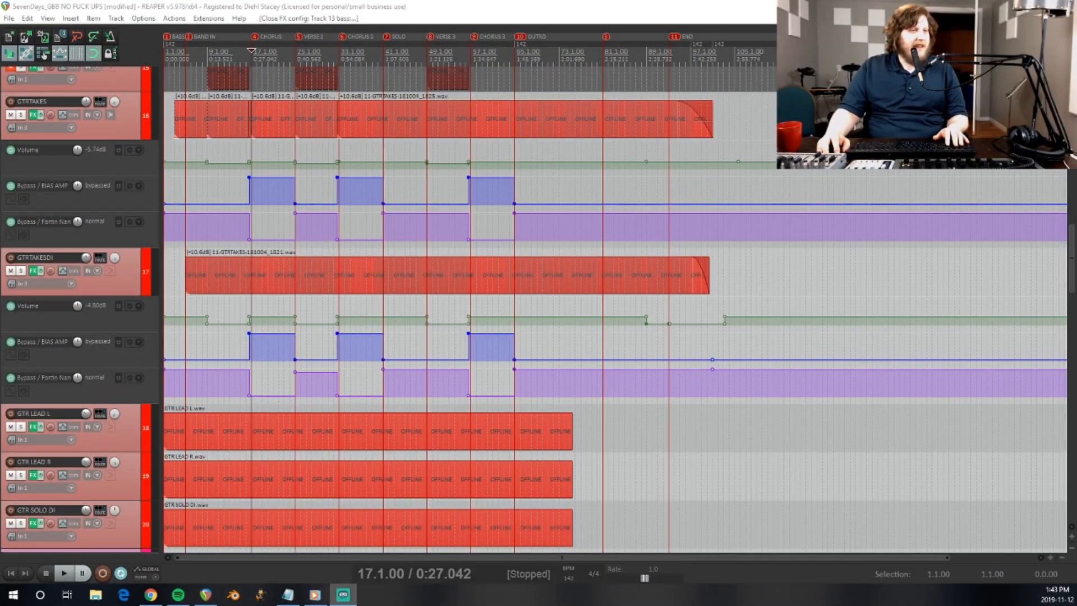
{"action": "left_click", "coordinate": [373, 7]}
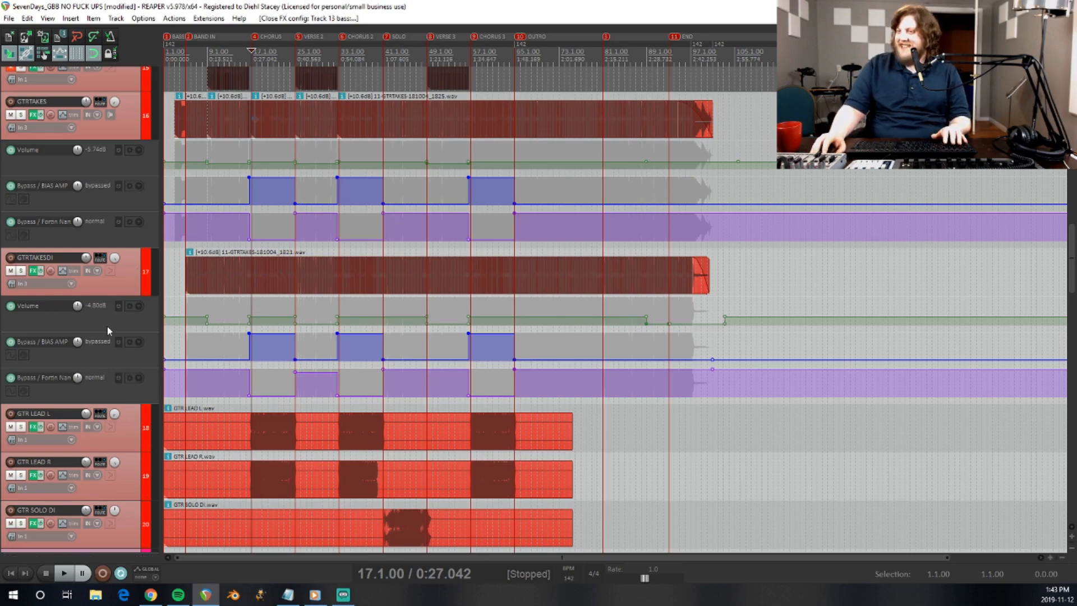
Look through the track groups and their envelopes at the chorus position, from the master through drums, bass and guitars to synths and percussion.
{"action": "scroll", "coordinate": [85, 353], "scroll_direction": "up", "scroll_amount": 3}
{"action": "scroll", "coordinate": [85, 352], "scroll_direction": "up", "scroll_amount": 3}
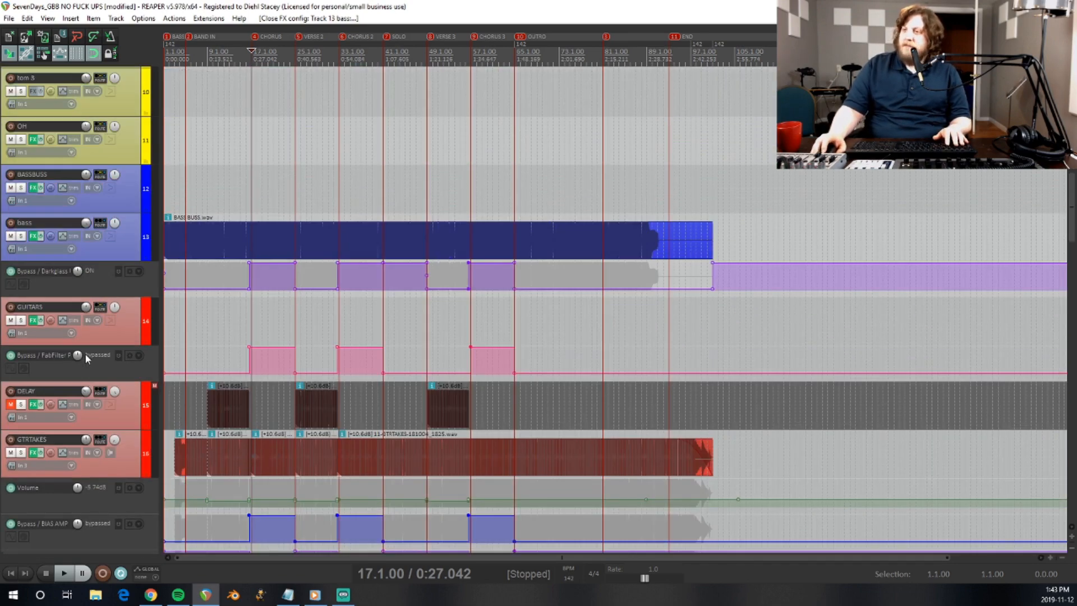
{"action": "scroll", "coordinate": [56, 343], "scroll_direction": "up", "scroll_amount": 6}
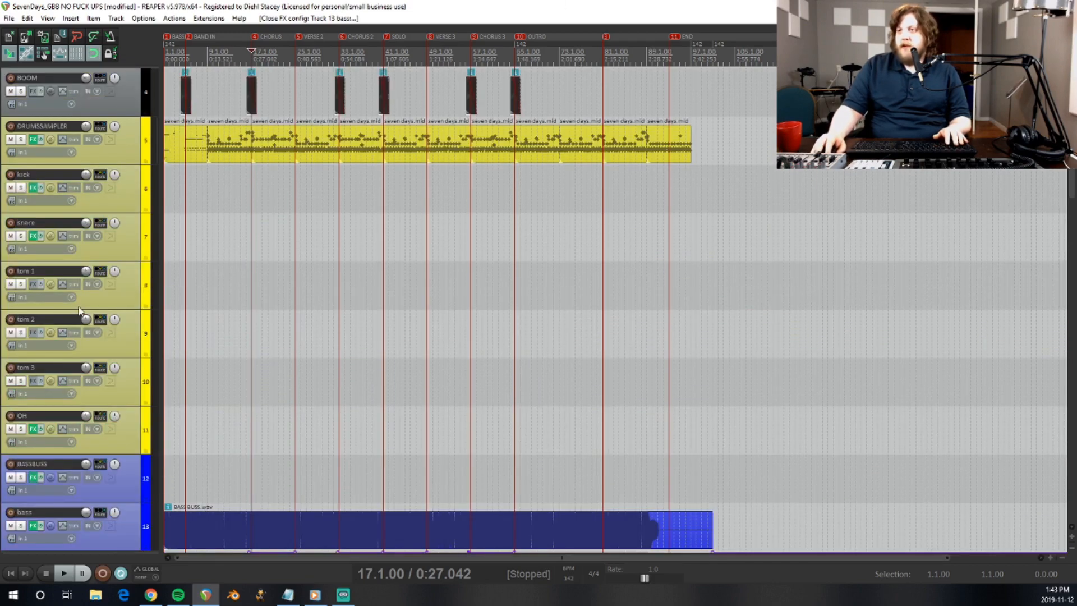
{"action": "scroll", "coordinate": [86, 348], "scroll_direction": "up", "scroll_amount": 7}
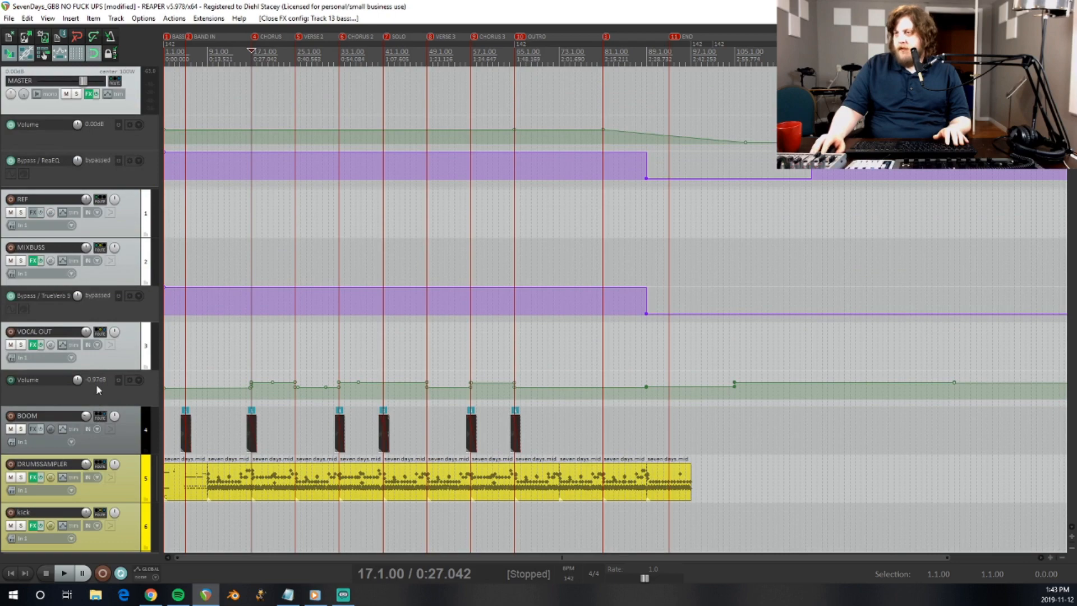
{"action": "scroll", "coordinate": [97, 385], "scroll_direction": "down", "scroll_amount": 10}
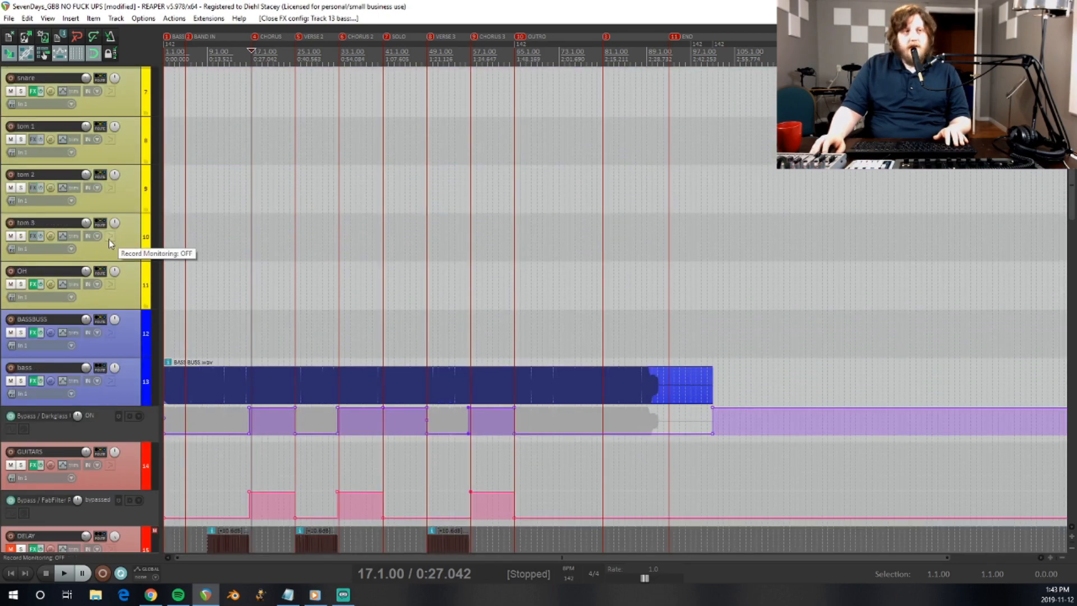
{"action": "left_click", "coordinate": [119, 206]}
{"action": "left_click", "coordinate": [116, 253]}
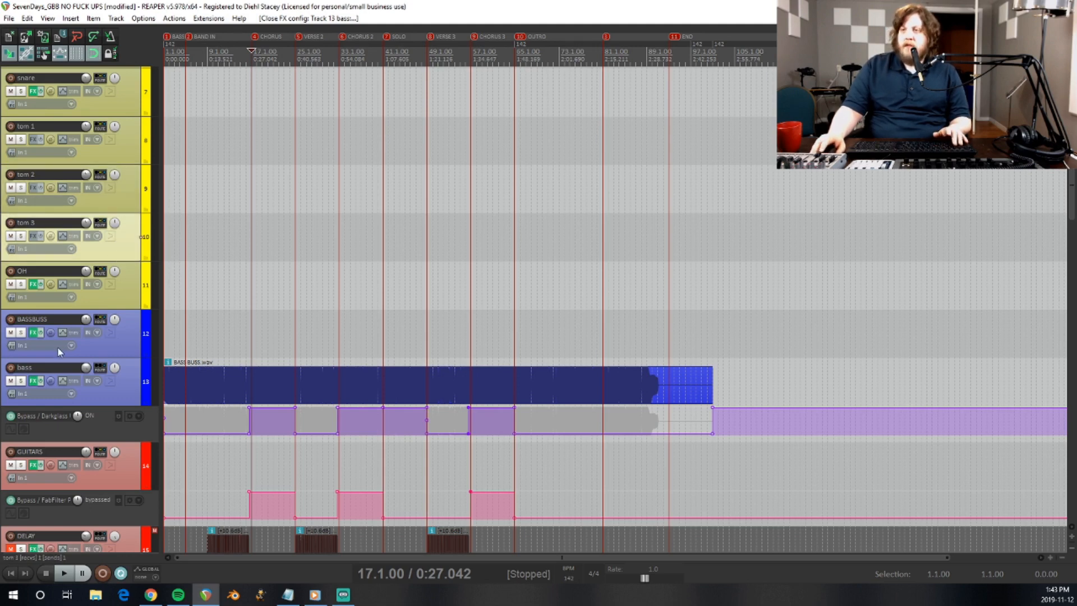
{"action": "scroll", "coordinate": [56, 349], "scroll_direction": "down", "scroll_amount": 15}
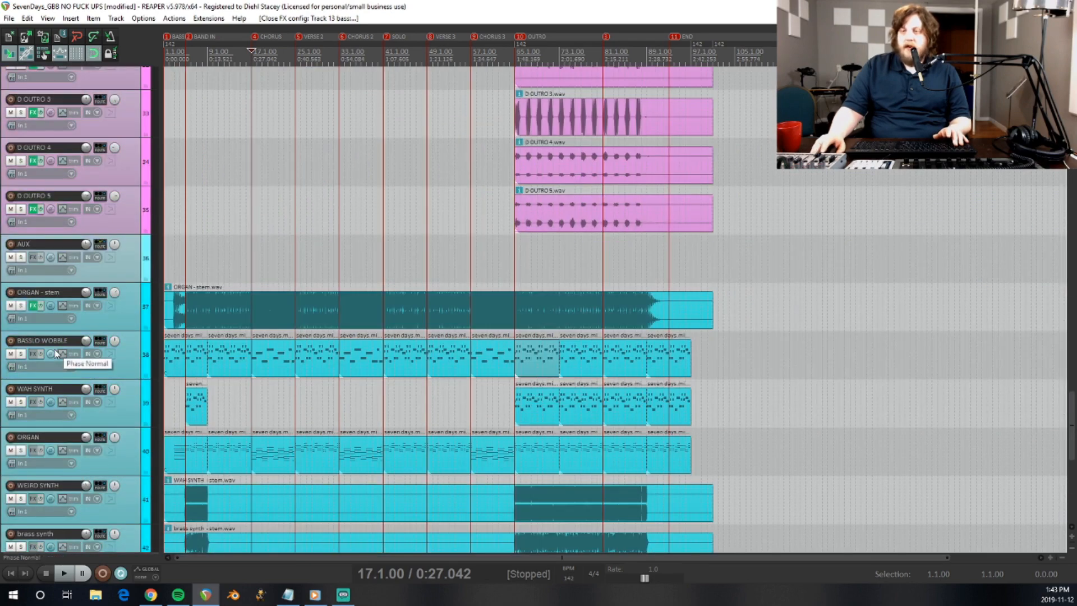
{"action": "scroll", "coordinate": [52, 352], "scroll_direction": "down", "scroll_amount": 4}
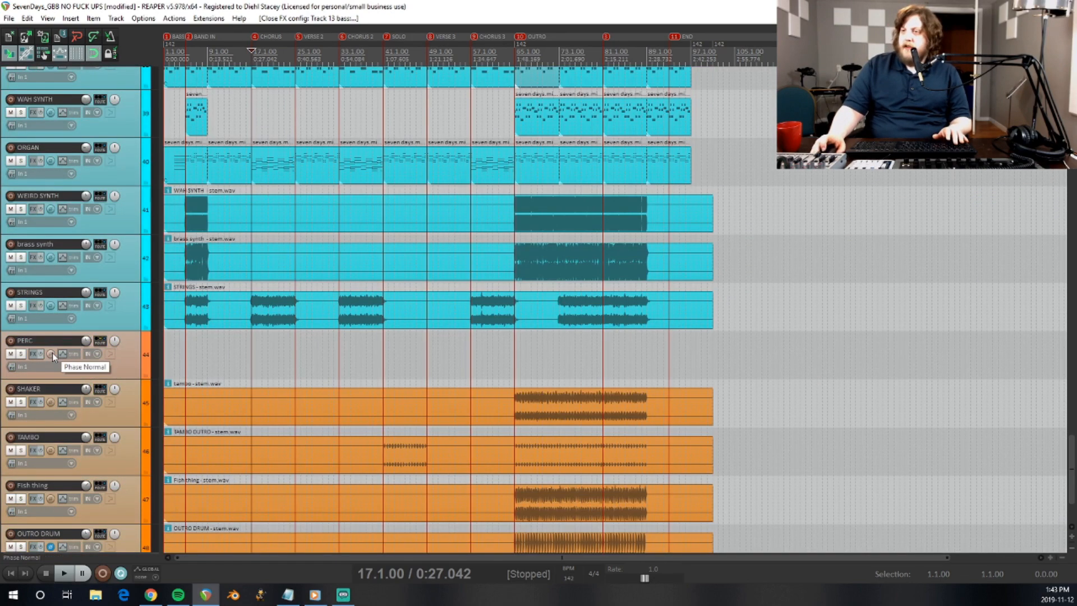
Review the synth and percussion tracks, selecting the BASSLO WOBBLE track and then the PERC group track.
{"action": "scroll", "coordinate": [53, 358], "scroll_direction": "down", "scroll_amount": 2}
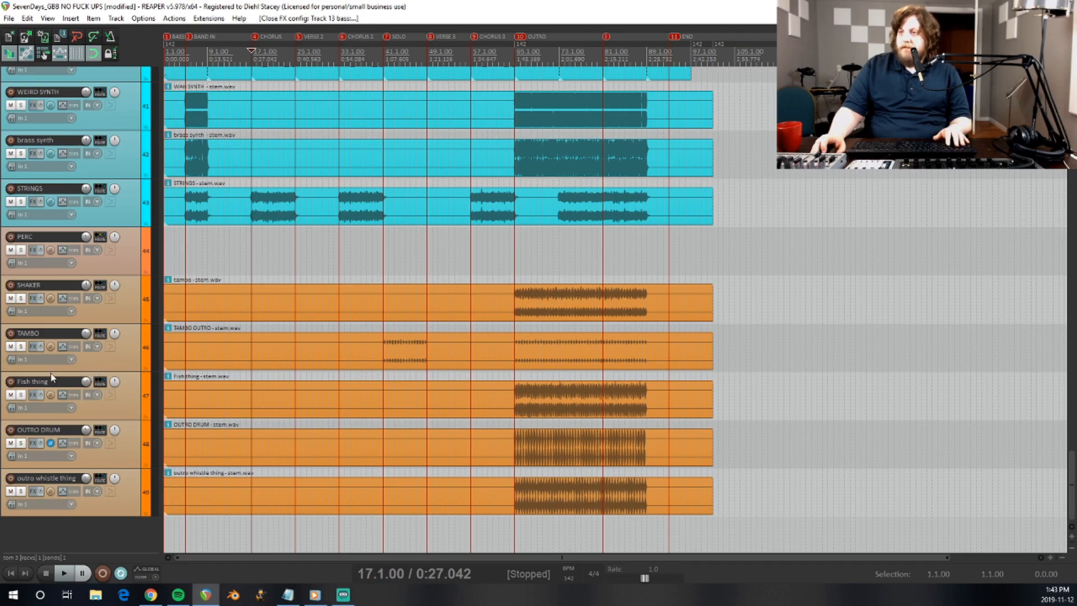
{"action": "scroll", "coordinate": [52, 377], "scroll_direction": "up", "scroll_amount": 5}
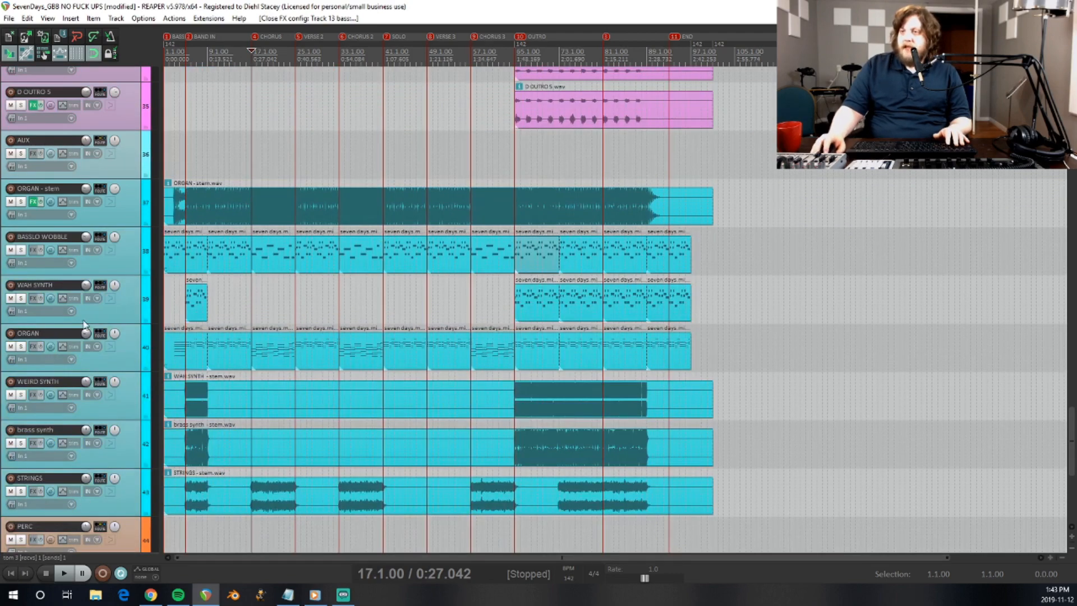
{"action": "left_click", "coordinate": [129, 260]}
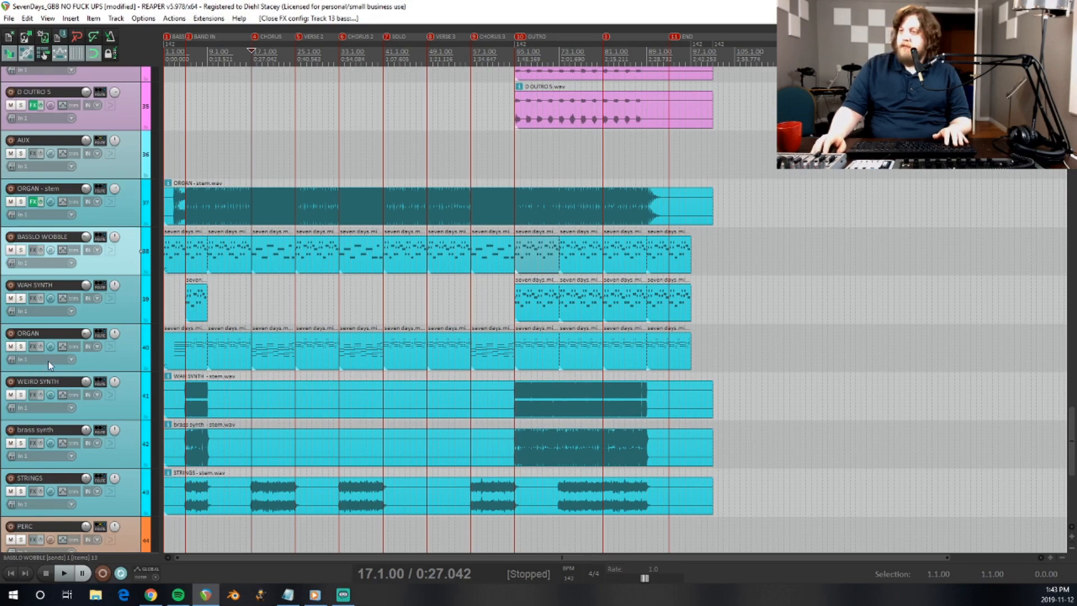
{"action": "scroll", "coordinate": [49, 361], "scroll_direction": "down", "scroll_amount": 5}
{"action": "left_click", "coordinate": [125, 316]}
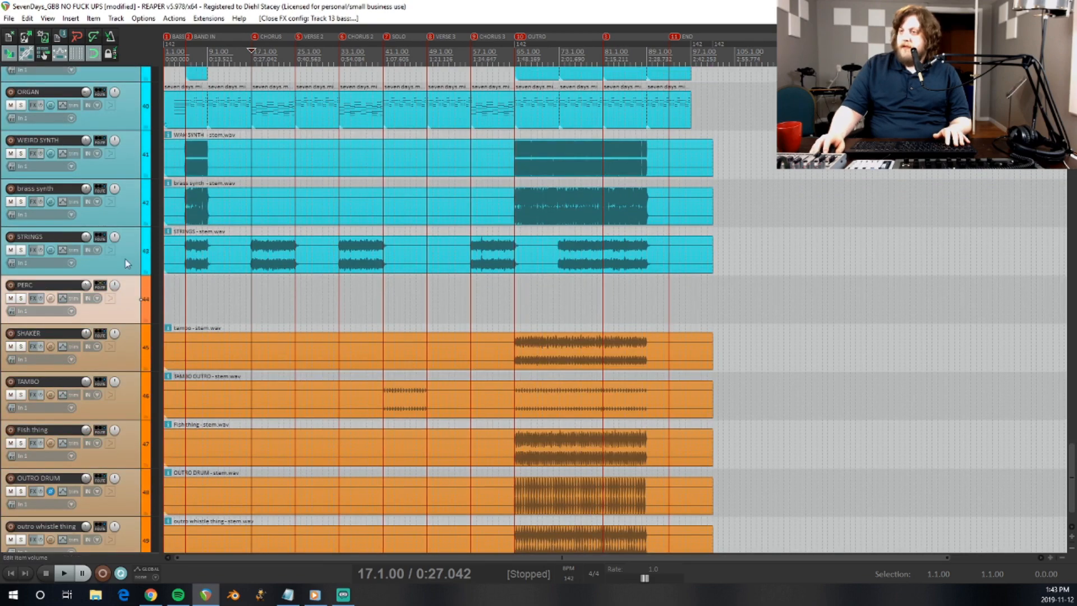
Examine the outro vocal tracks and compare them with the lead and double vocal tracks above.
{"action": "scroll", "coordinate": [157, 421], "scroll_direction": "up", "scroll_amount": 14}
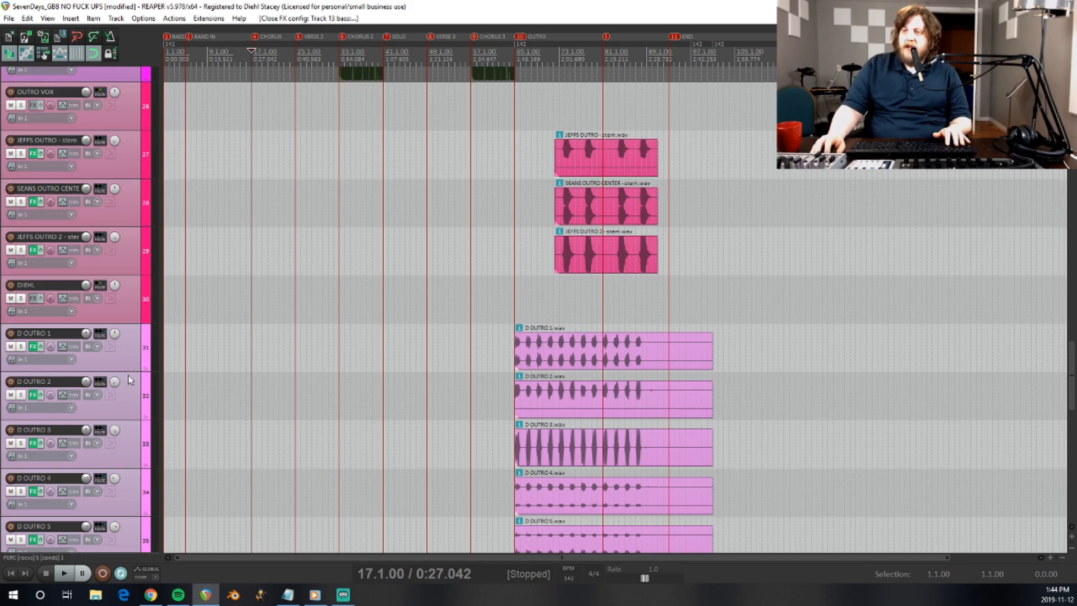
{"action": "scroll", "coordinate": [98, 339], "scroll_direction": "up", "scroll_amount": 5}
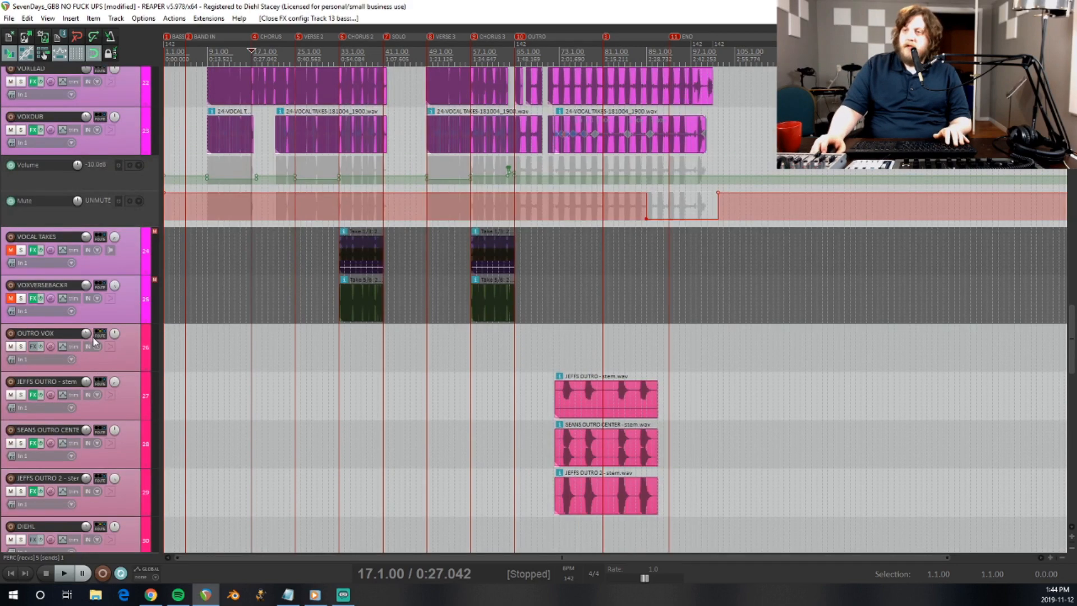
{"action": "scroll", "coordinate": [92, 335], "scroll_direction": "up", "scroll_amount": 3}
{"action": "scroll", "coordinate": [96, 330], "scroll_direction": "down", "scroll_amount": 6}
{"action": "scroll", "coordinate": [96, 331], "scroll_direction": "down", "scroll_amount": 4}
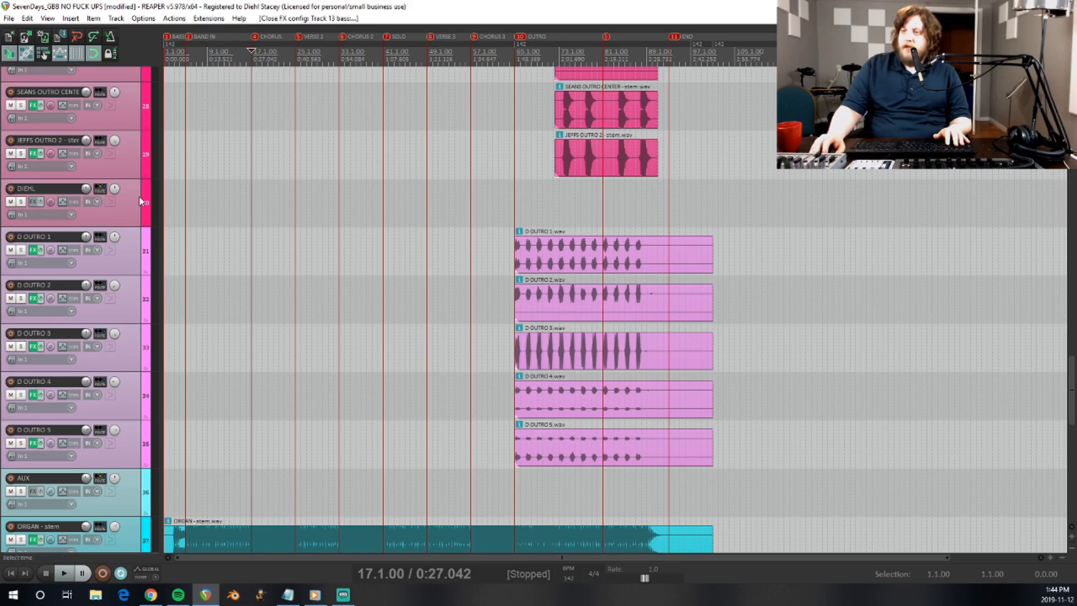
{"action": "scroll", "coordinate": [57, 302], "scroll_direction": "up", "scroll_amount": 10}
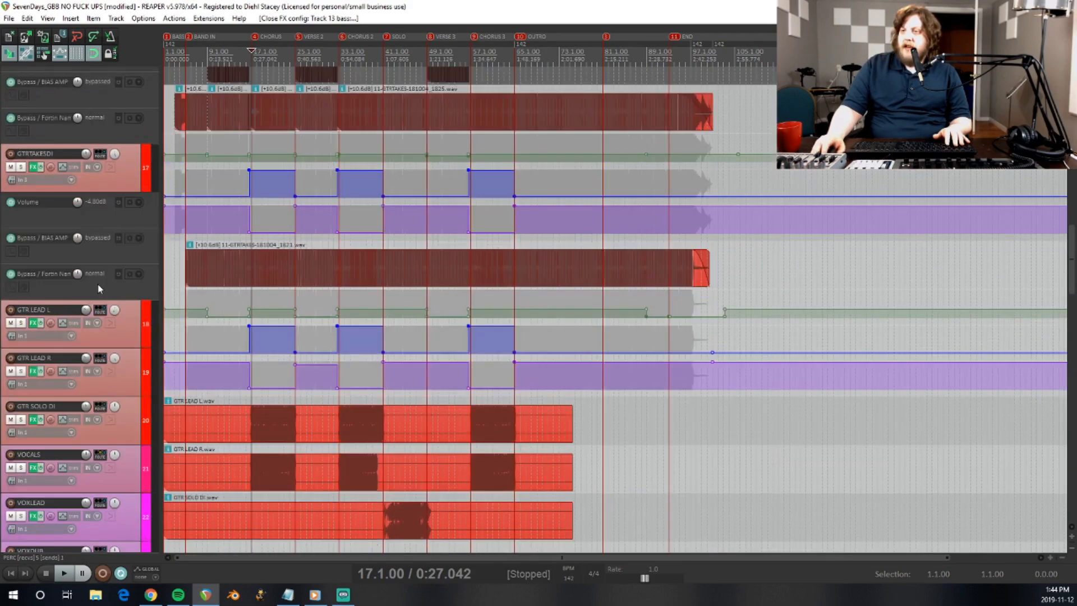
{"action": "scroll", "coordinate": [99, 277], "scroll_direction": "down", "scroll_amount": 12}
{"action": "scroll", "coordinate": [118, 217], "scroll_direction": "up", "scroll_amount": 6}
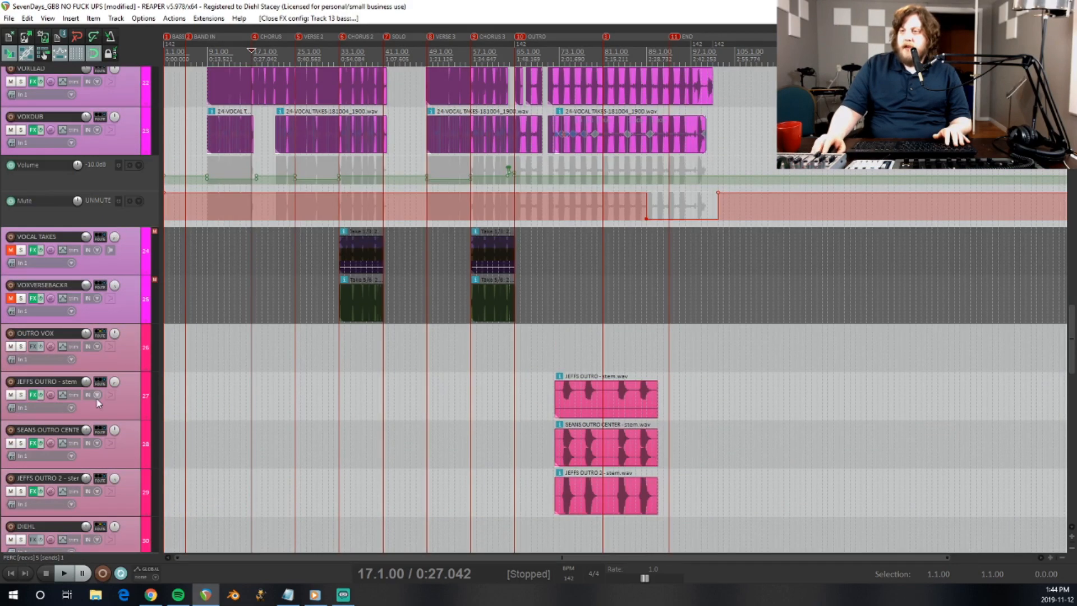
{"action": "scroll", "coordinate": [101, 398], "scroll_direction": "down", "scroll_amount": 3}
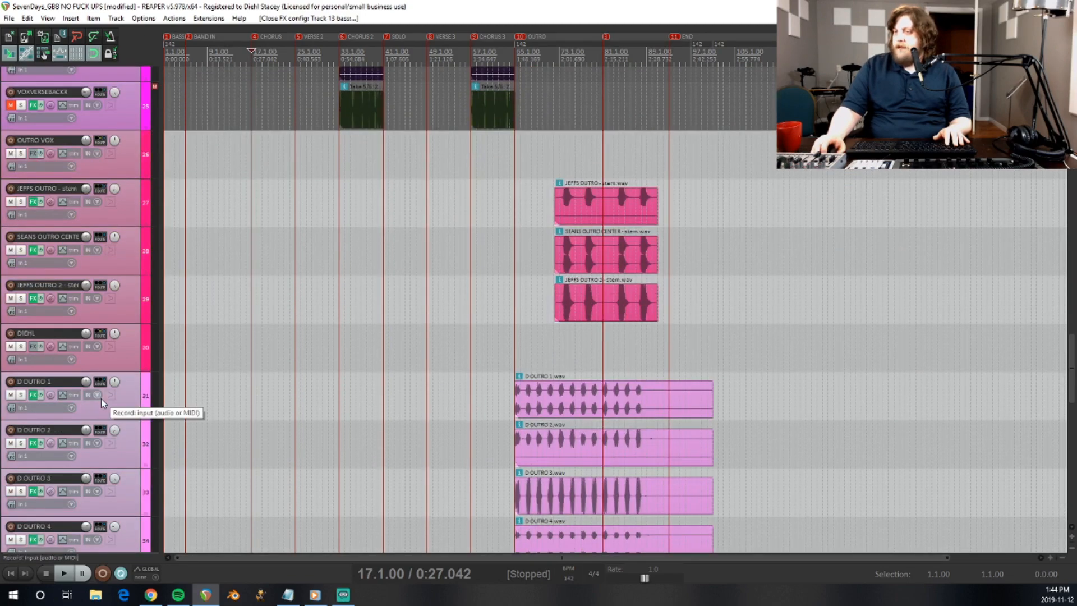
{"action": "scroll", "coordinate": [101, 398], "scroll_direction": "up", "scroll_amount": 3}
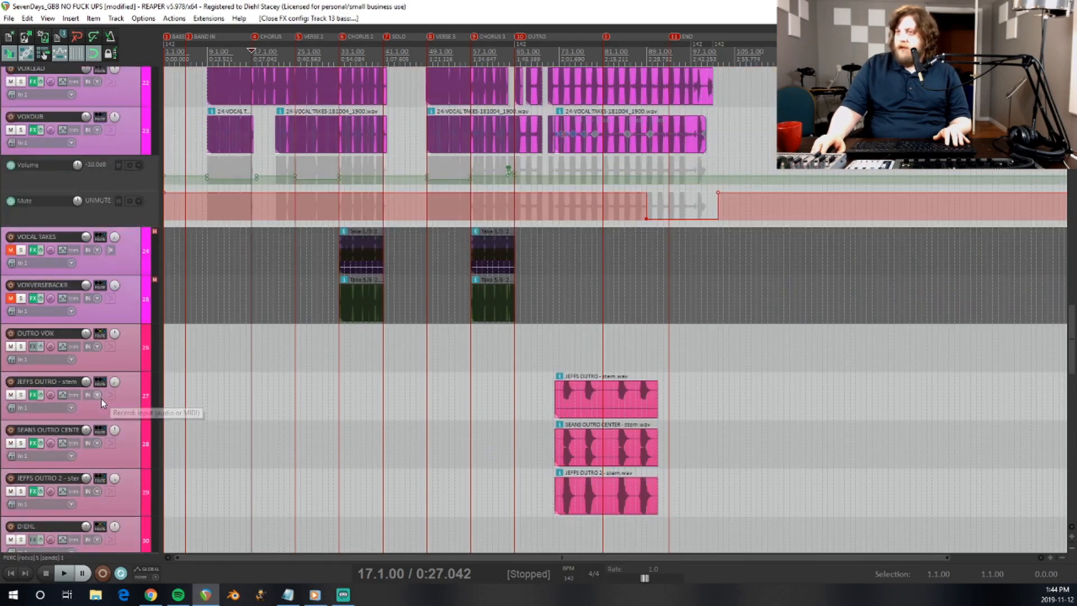
Select the VOCAL TAKES track and look over the vocal group from VOXLEAD through D OUTRO 5.
{"action": "left_click", "coordinate": [129, 262]}
{"action": "scroll", "coordinate": [78, 290], "scroll_direction": "up", "scroll_amount": 4}
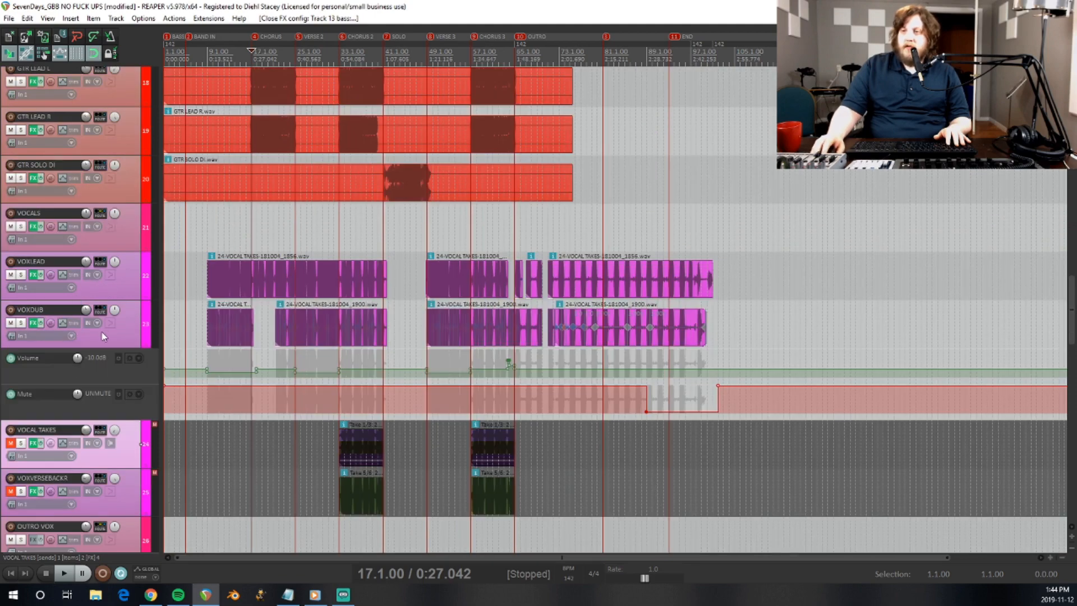
{"action": "scroll", "coordinate": [107, 328], "scroll_direction": "down", "scroll_amount": 3}
{"action": "scroll", "coordinate": [95, 335], "scroll_direction": "down", "scroll_amount": 3}
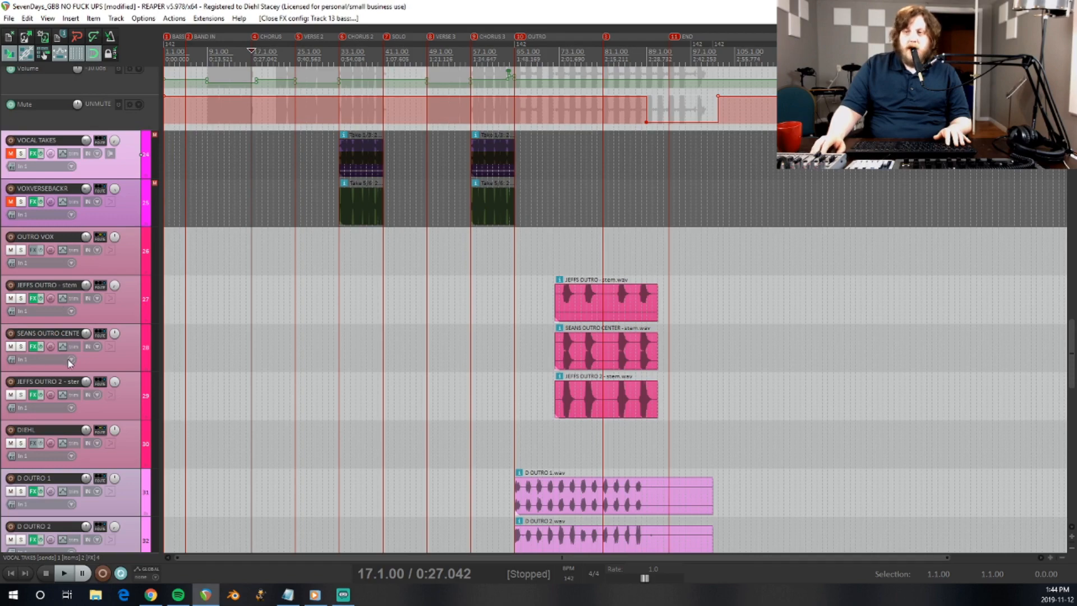
{"action": "scroll", "coordinate": [71, 363], "scroll_direction": "down", "scroll_amount": 3}
{"action": "scroll", "coordinate": [90, 376], "scroll_direction": "down", "scroll_amount": 1}
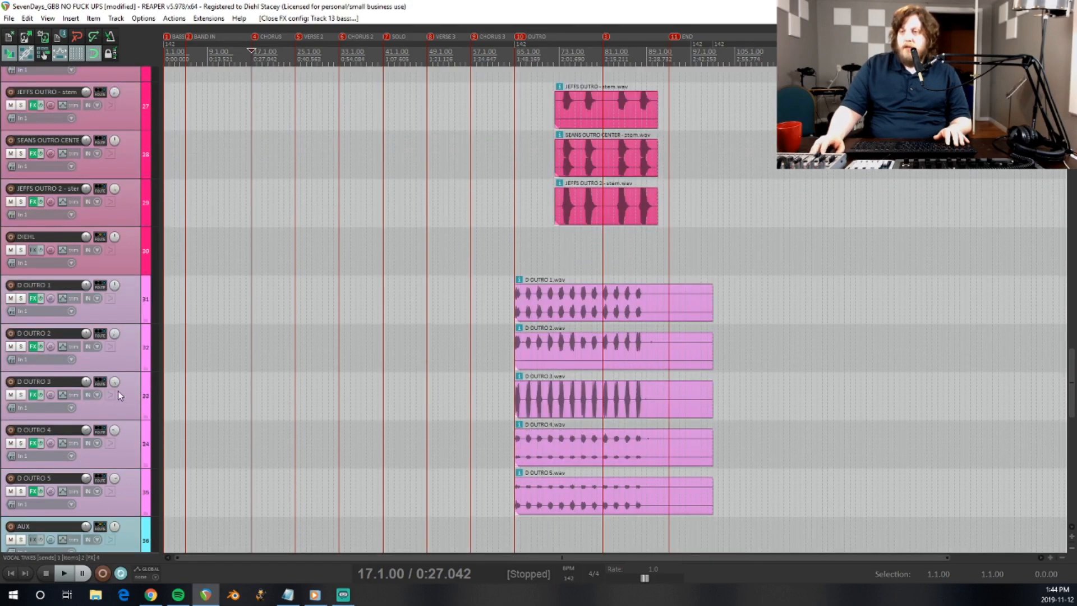
Survey the whole session from the guitars up to the master, down to the percussion tracks and back to the master.
{"action": "scroll", "coordinate": [93, 427], "scroll_direction": "up", "scroll_amount": 10}
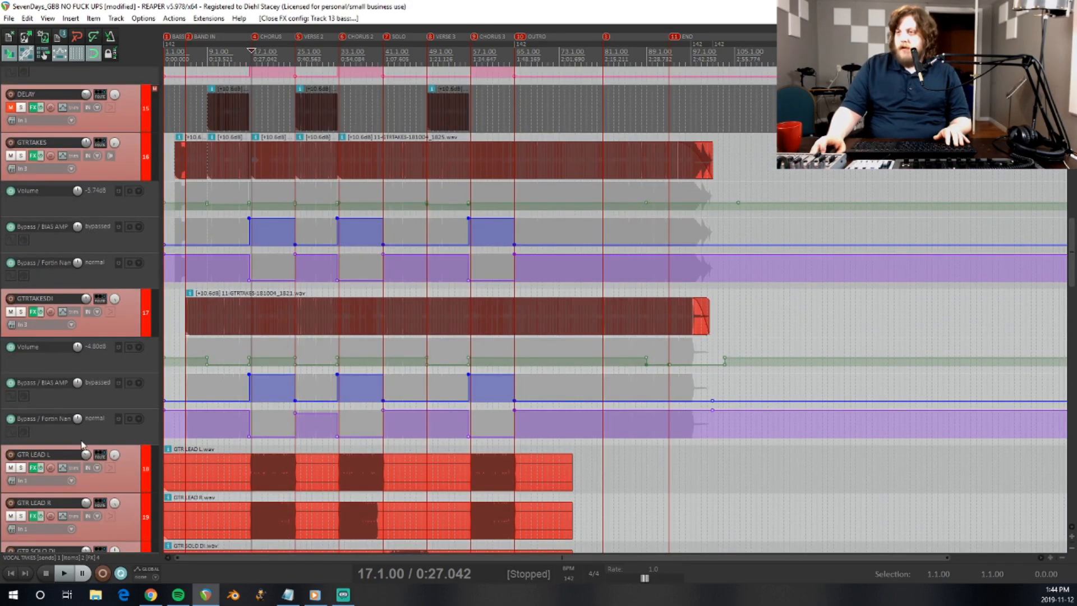
{"action": "scroll", "coordinate": [82, 443], "scroll_direction": "up", "scroll_amount": 10}
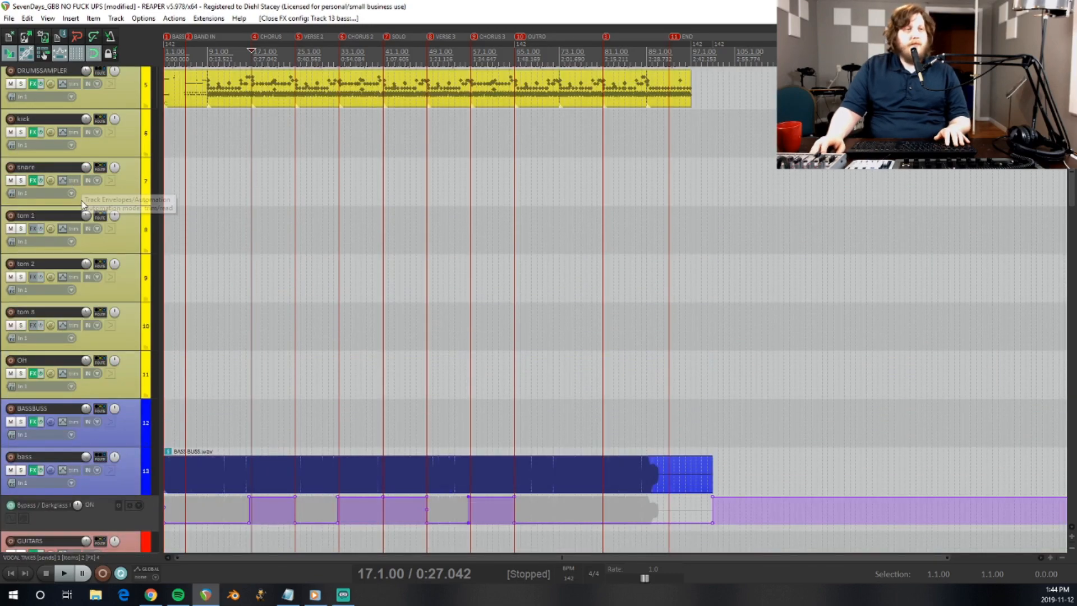
{"action": "scroll", "coordinate": [106, 264], "scroll_direction": "up", "scroll_amount": 5}
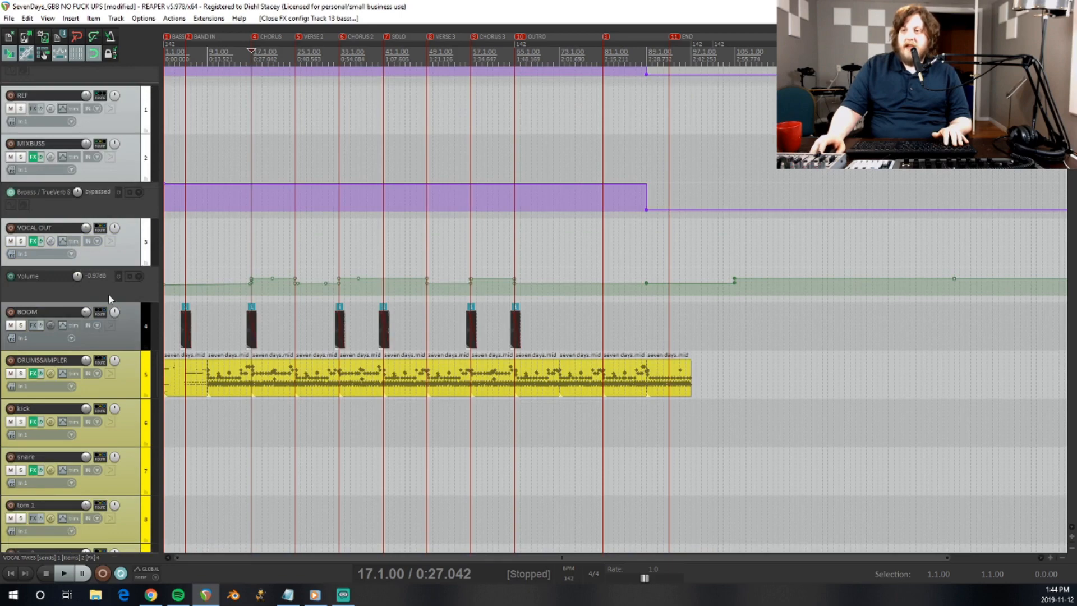
{"action": "scroll", "coordinate": [109, 299], "scroll_direction": "up", "scroll_amount": 2}
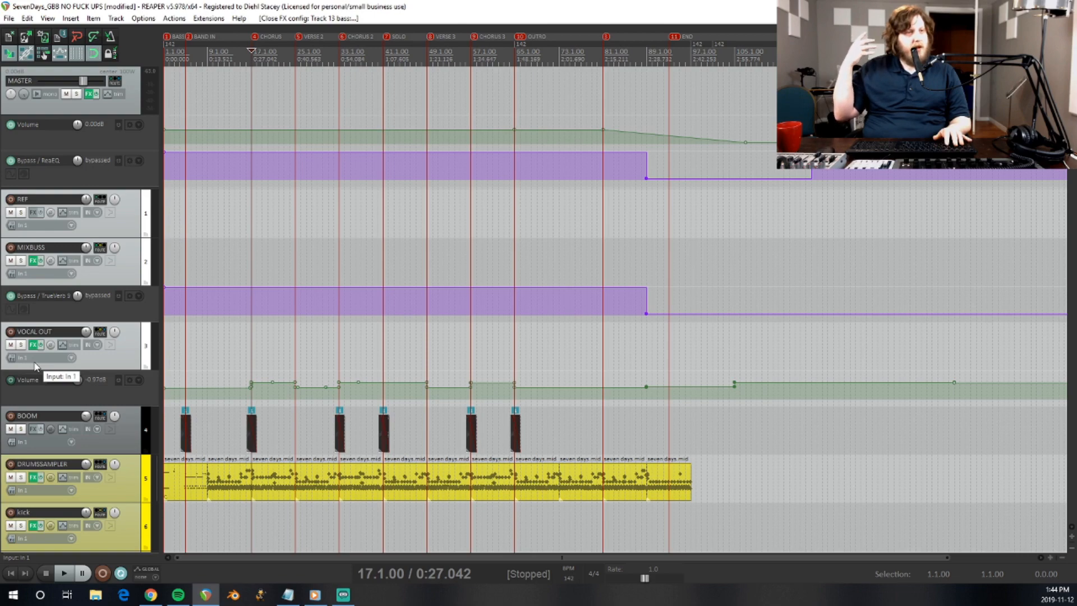
{"action": "scroll", "coordinate": [35, 366], "scroll_direction": "down", "scroll_amount": 5}
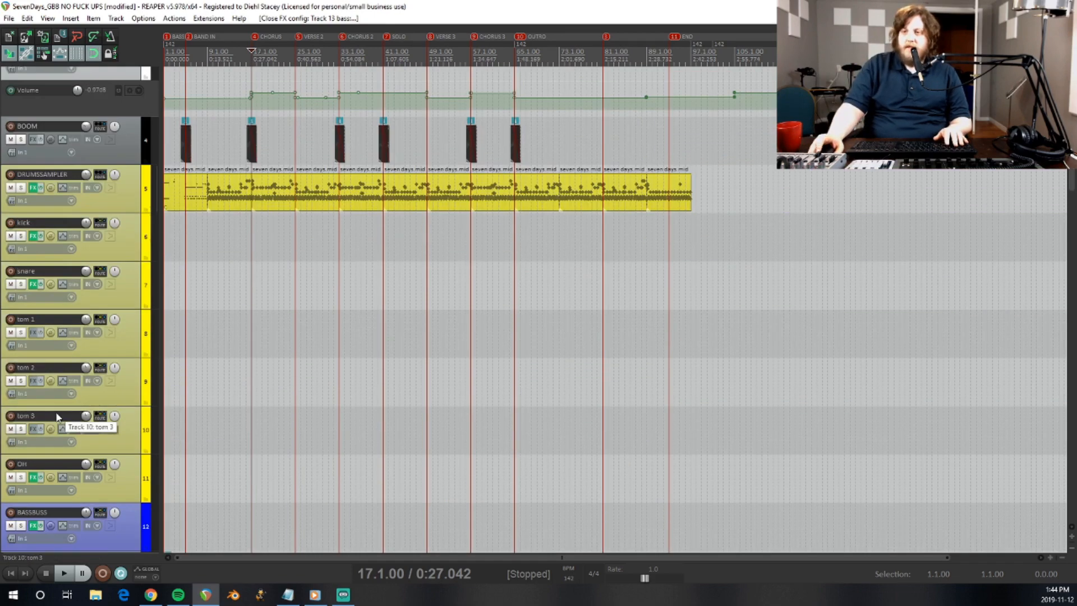
{"action": "scroll", "coordinate": [57, 416], "scroll_direction": "down", "scroll_amount": 20}
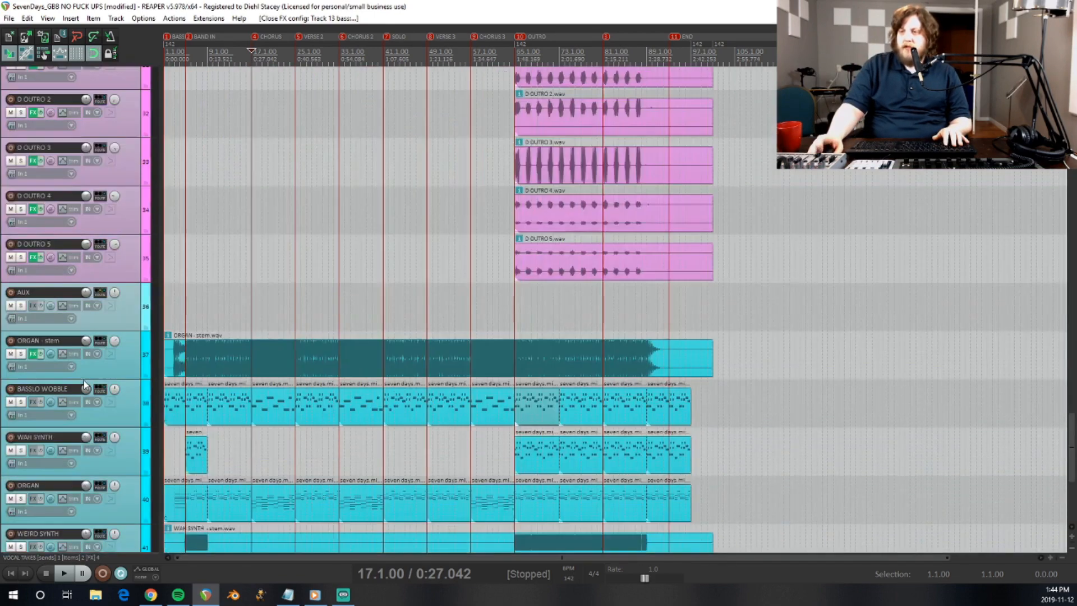
{"action": "scroll", "coordinate": [83, 380], "scroll_direction": "down", "scroll_amount": 8}
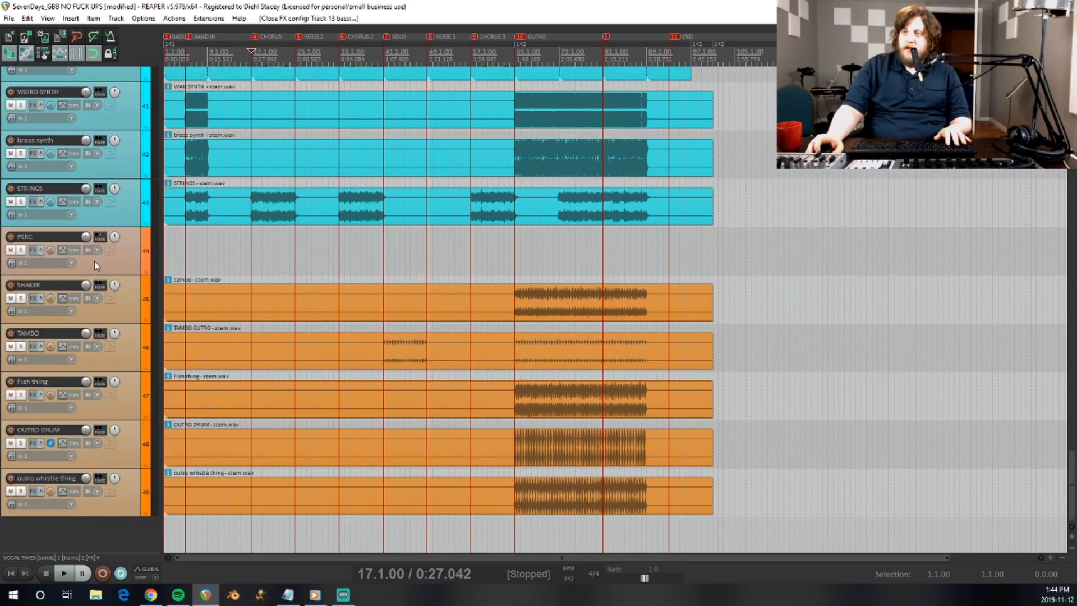
{"action": "scroll", "coordinate": [92, 258], "scroll_direction": "up", "scroll_amount": 20}
{"action": "scroll", "coordinate": [84, 250], "scroll_direction": "up", "scroll_amount": 15}
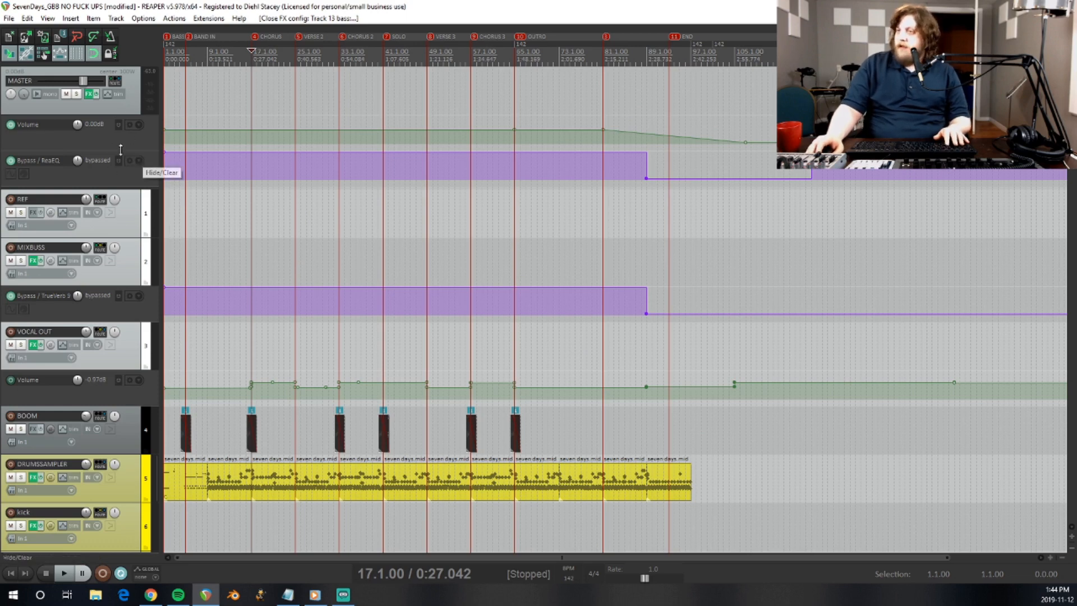
Select the MASTER track, lower its volume fader and reset it to 0.00 dB.
{"action": "left_click", "coordinate": [123, 111]}
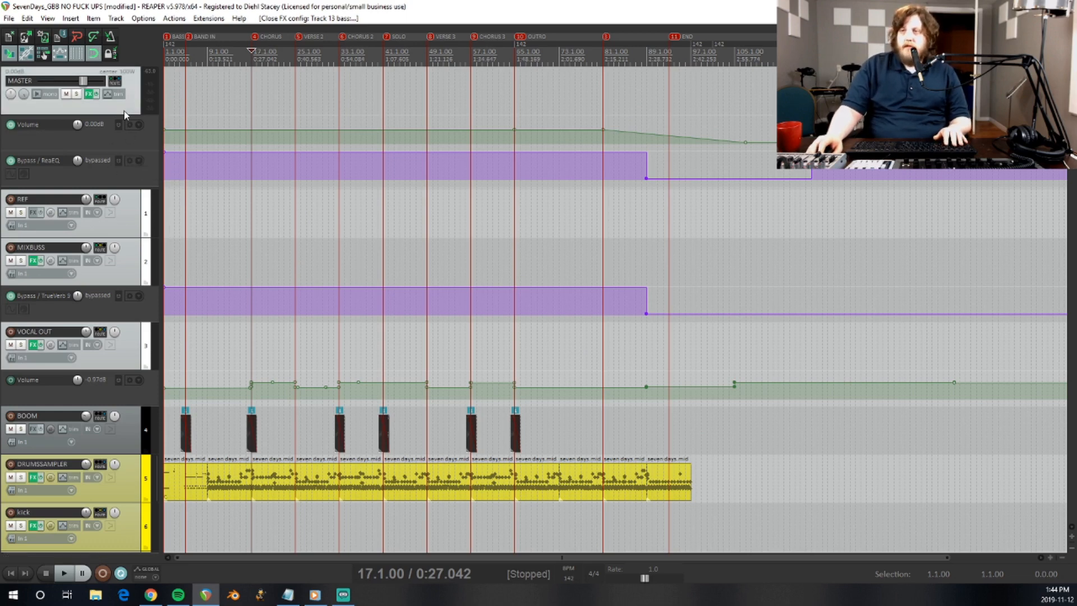
{"action": "scroll", "coordinate": [120, 166], "scroll_direction": "down", "scroll_amount": 5}
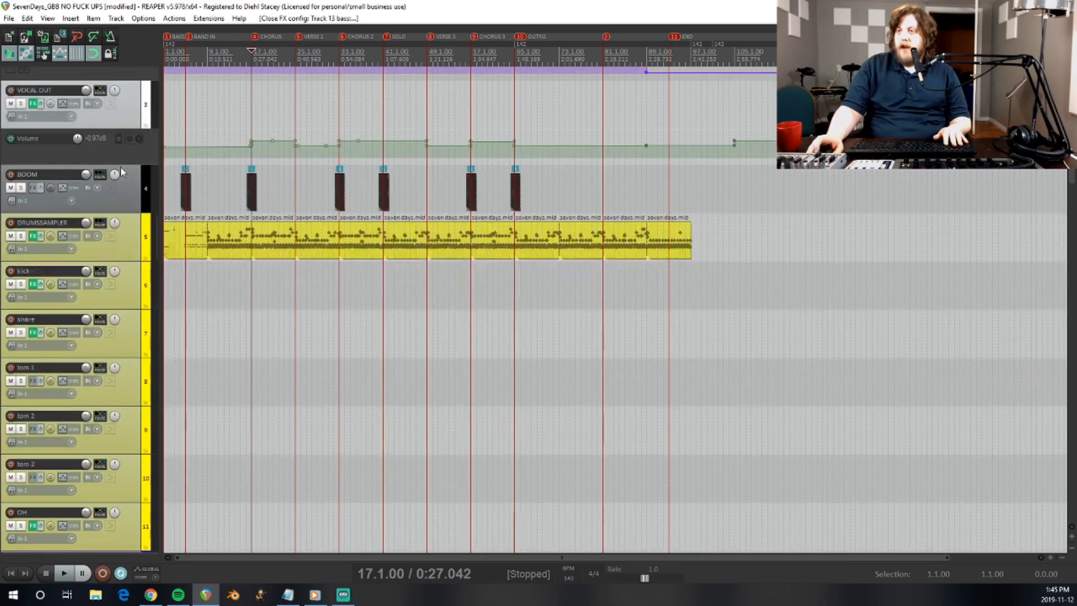
{"action": "scroll", "coordinate": [120, 166], "scroll_direction": "up", "scroll_amount": 5}
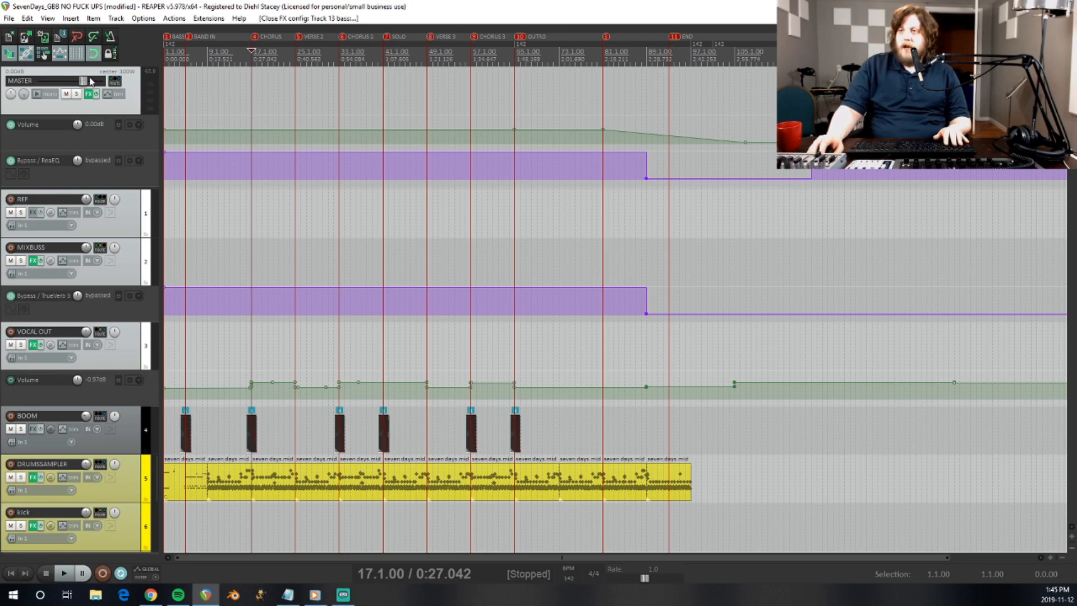
{"action": "mouse_move", "coordinate": [90, 80]}
{"action": "left_mouse_down"}
{"action": "mouse_move", "coordinate": [60, 81]}
{"action": "mouse_move", "coordinate": [69, 85]}
{"action": "left_mouse_up"}
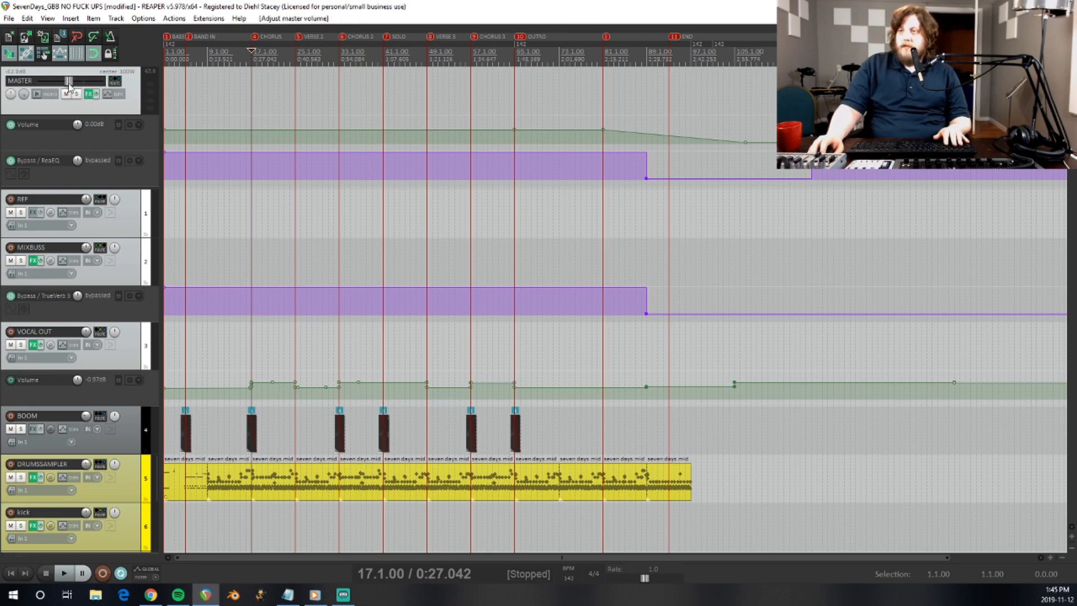
{"action": "double_click", "coordinate": [69, 84]}
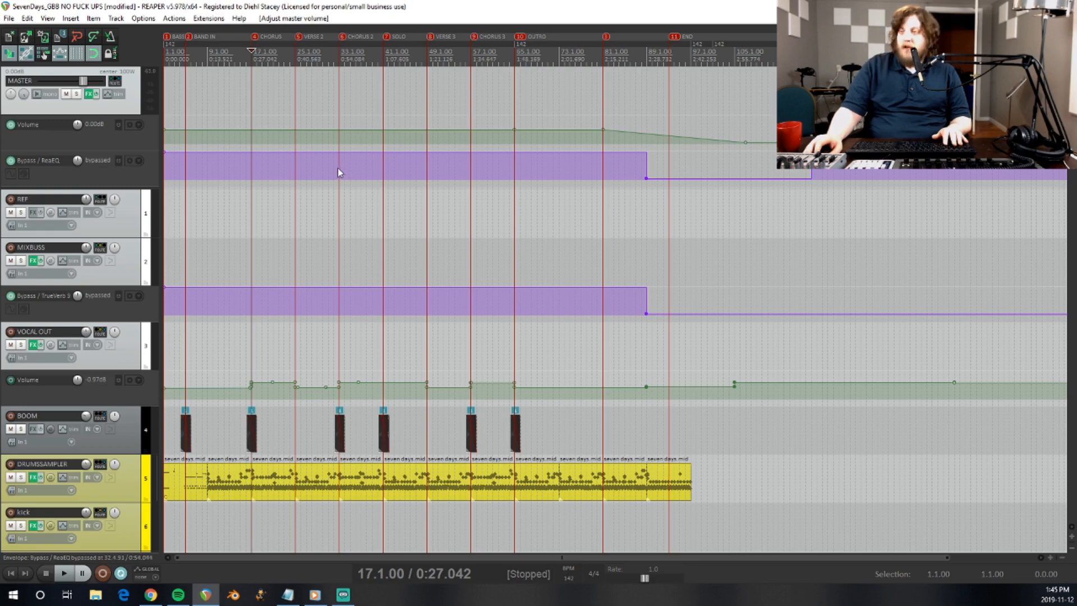
{"action": "scroll", "coordinate": [129, 169], "scroll_direction": "down", "scroll_amount": 5}
{"action": "scroll", "coordinate": [113, 171], "scroll_direction": "up", "scroll_amount": 5}
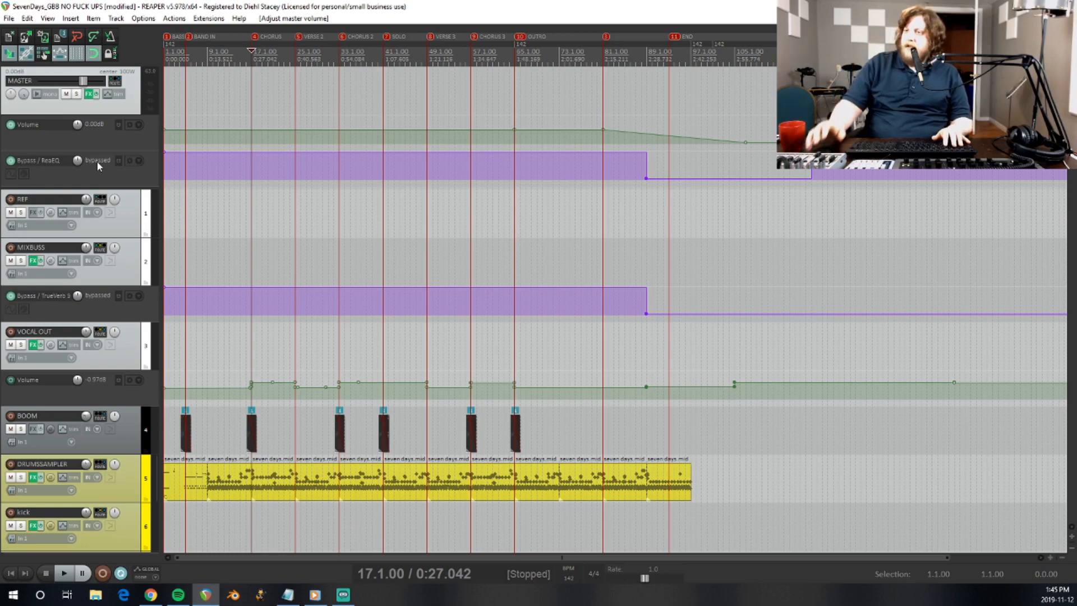
Select the MIXBUSS track, open its FX chain and inspect the FabFilter Pro-Q 2 curve and the TrueVerb entry.
{"action": "left_click", "coordinate": [115, 279]}
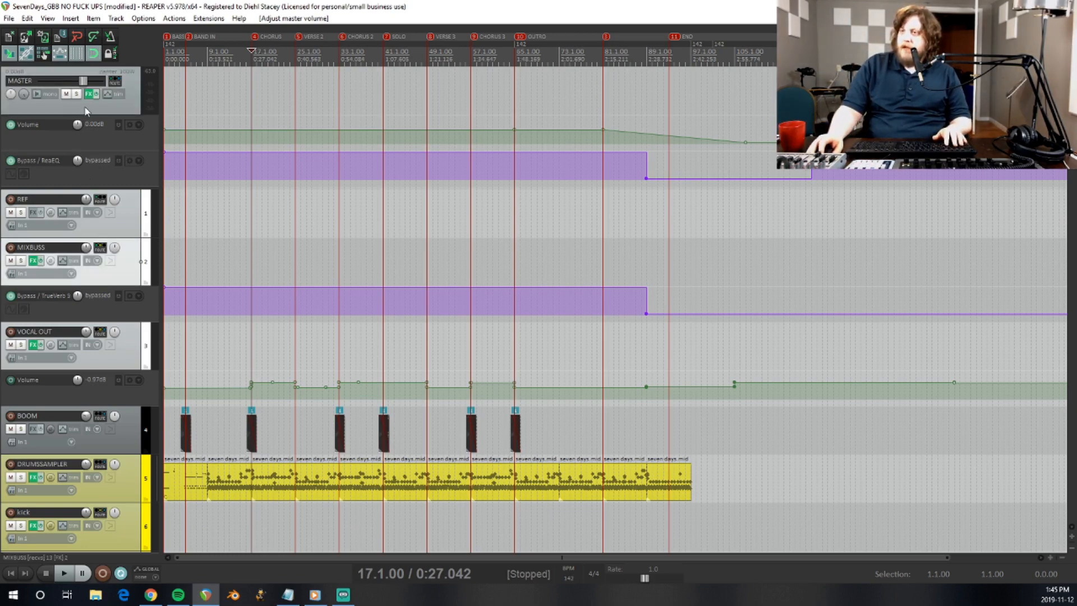
{"action": "scroll", "coordinate": [59, 332], "scroll_direction": "down", "scroll_amount": 3}
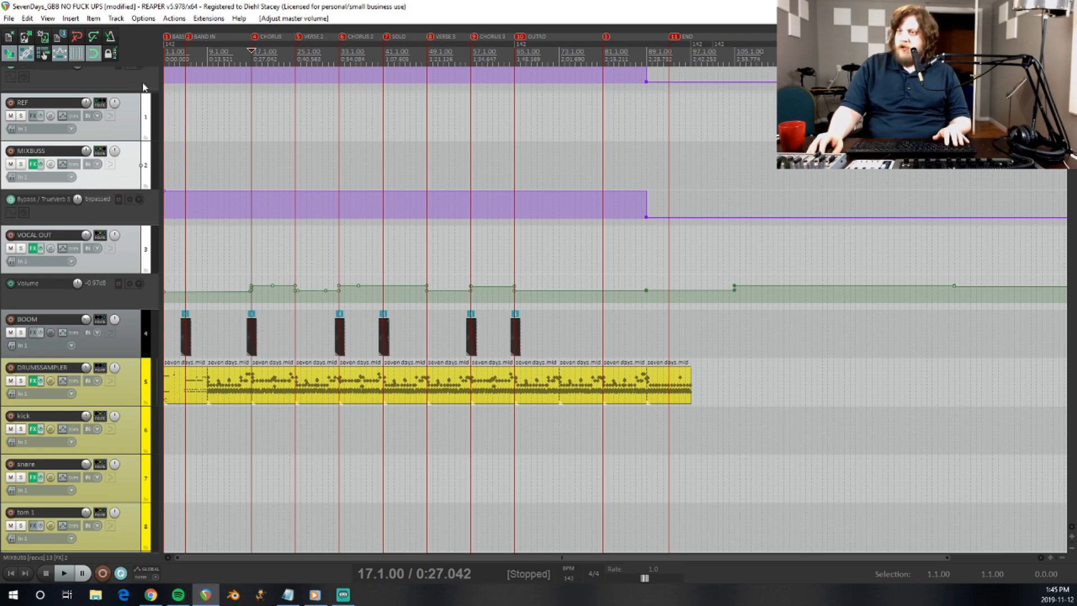
{"action": "scroll", "coordinate": [78, 306], "scroll_direction": "up", "scroll_amount": 2}
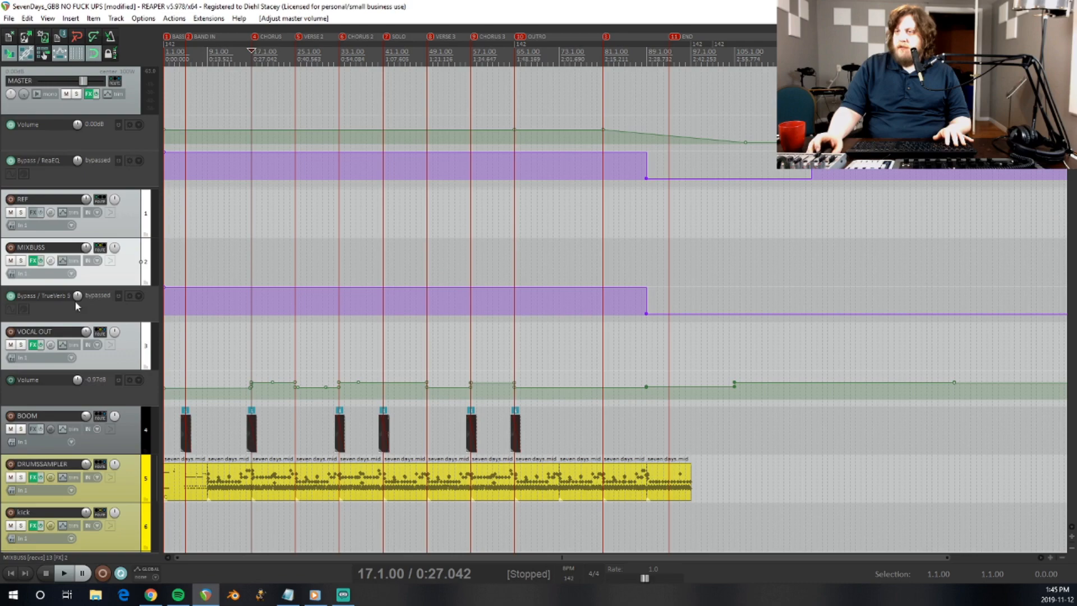
{"action": "left_click", "coordinate": [34, 261]}
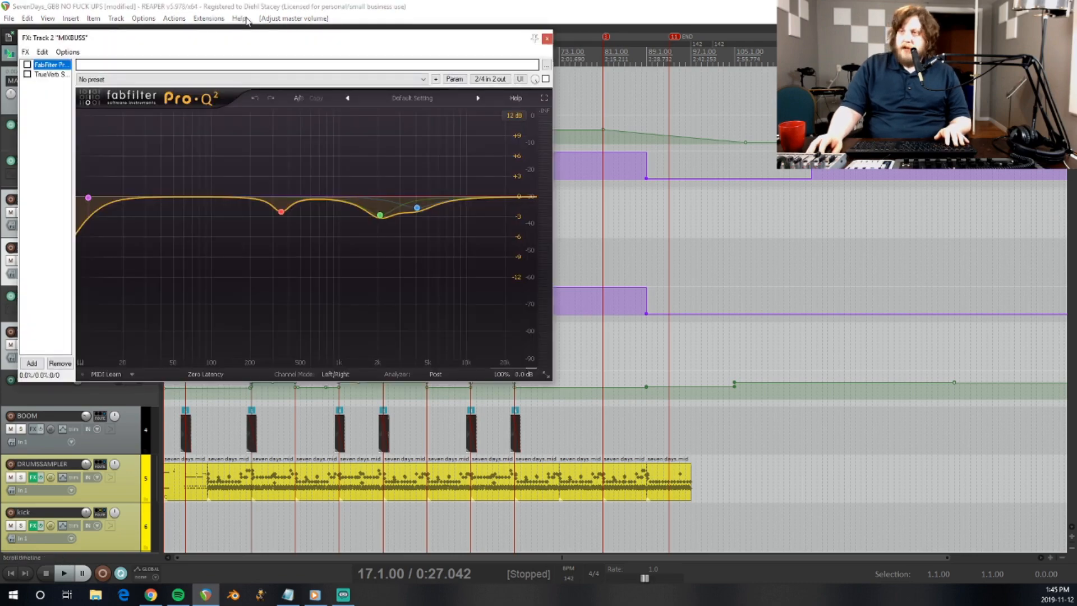
{"action": "left_click_drag", "start_coordinate": [219, 39], "coordinate": [454, 73]}
{"action": "left_click", "coordinate": [273, 109]}
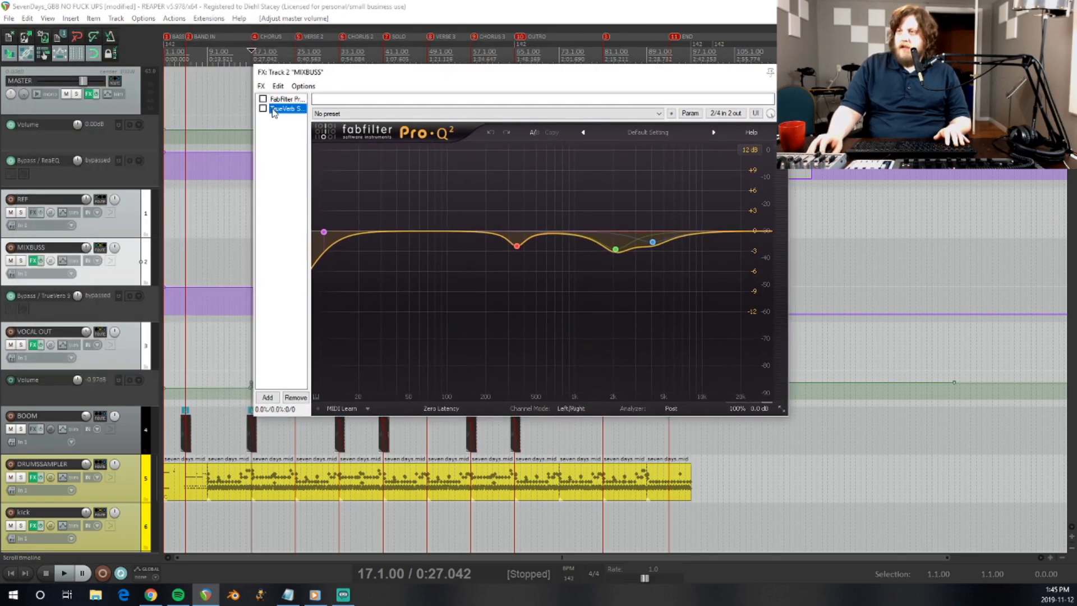
{"action": "left_click", "coordinate": [275, 99]}
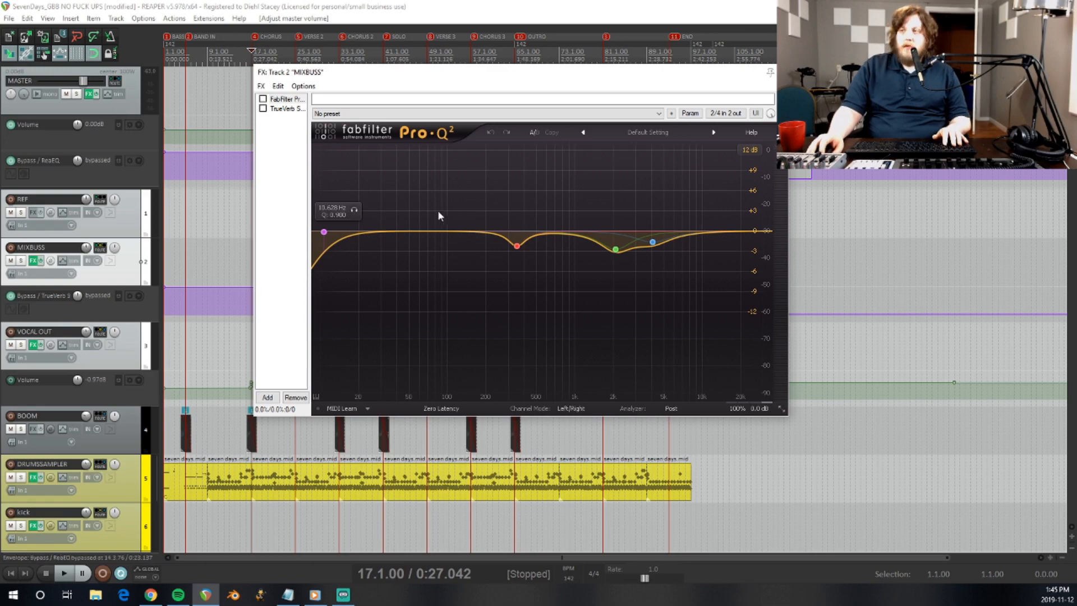
{"action": "left_click_drag", "start_coordinate": [360, 79], "coordinate": [275, 93]}
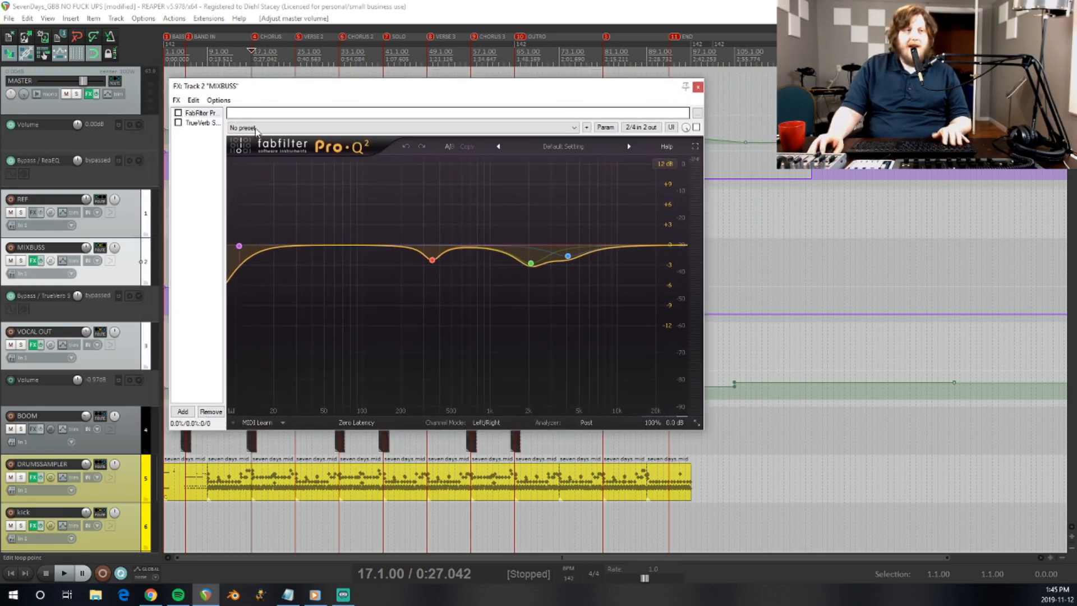
Check the TrueVerb and FabFilter Pro-Q 2 entries in the MIXBUSS FX chain and remove Pro-Q 2.
{"action": "left_click", "coordinate": [198, 114]}
{"action": "left_click", "coordinate": [199, 123]}
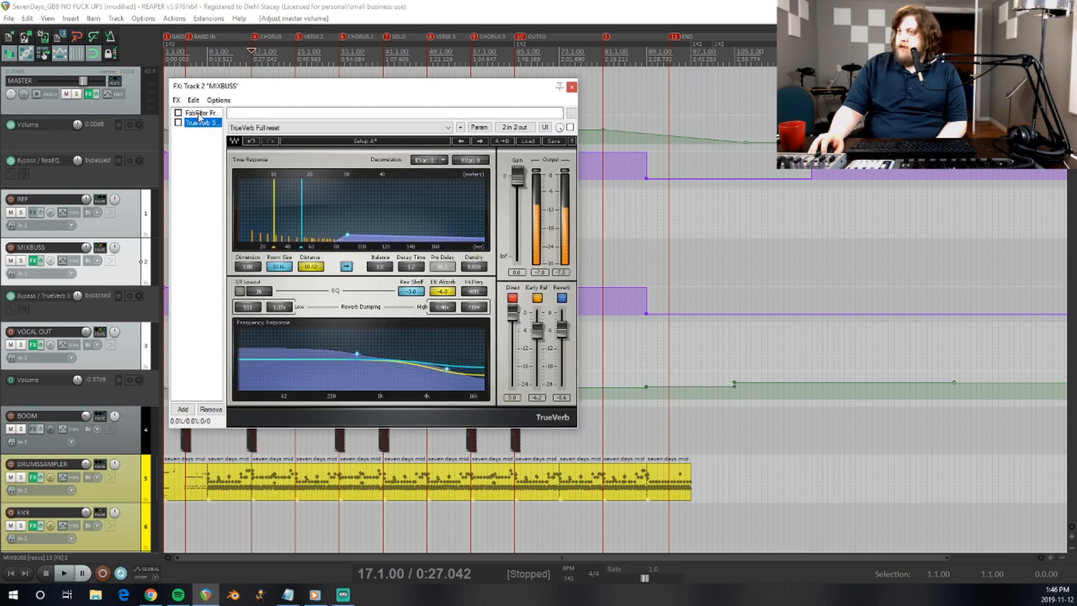
{"action": "left_click", "coordinate": [199, 114]}
{"action": "left_click", "coordinate": [196, 114]}
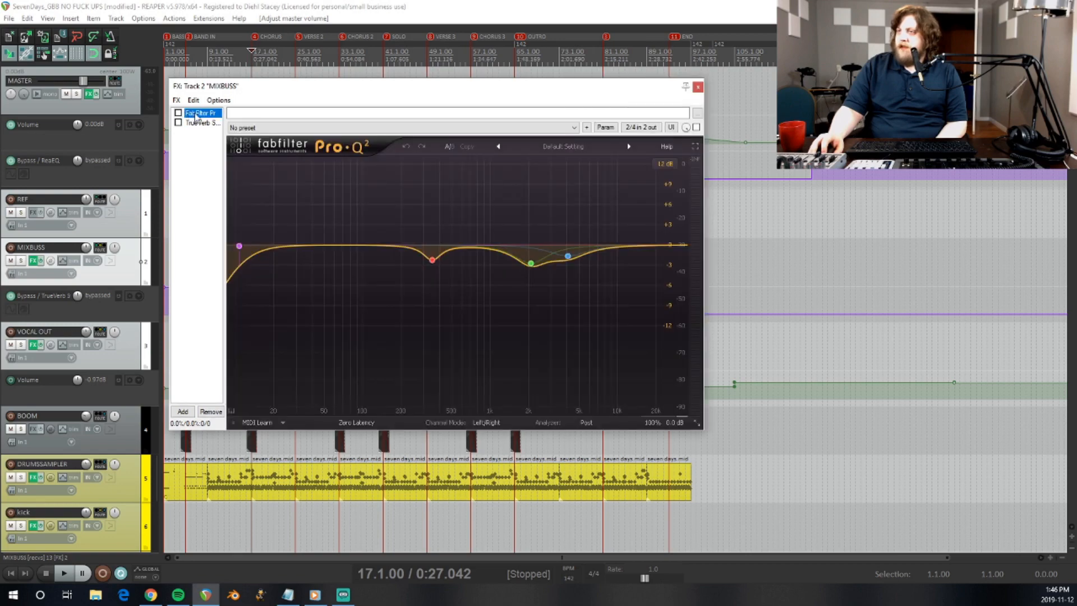
{"action": "key", "text": "Delete"}
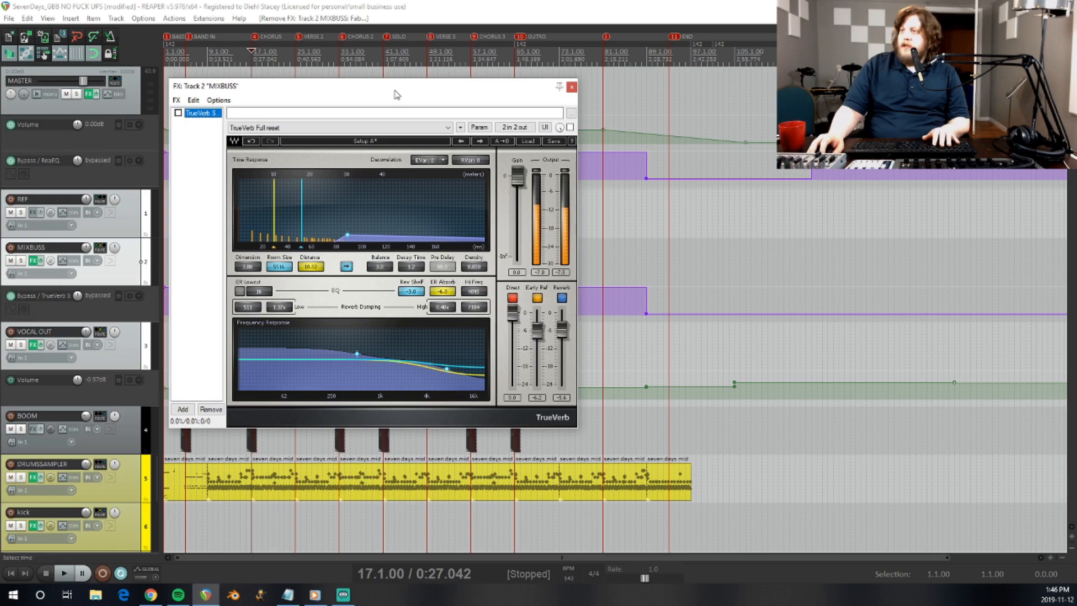
Set a time selection from 81.1.00 to 92.1.00 and place the edit cursor at 87.1.00.
{"action": "left_click_drag", "start_coordinate": [394, 87], "coordinate": [348, 170]}
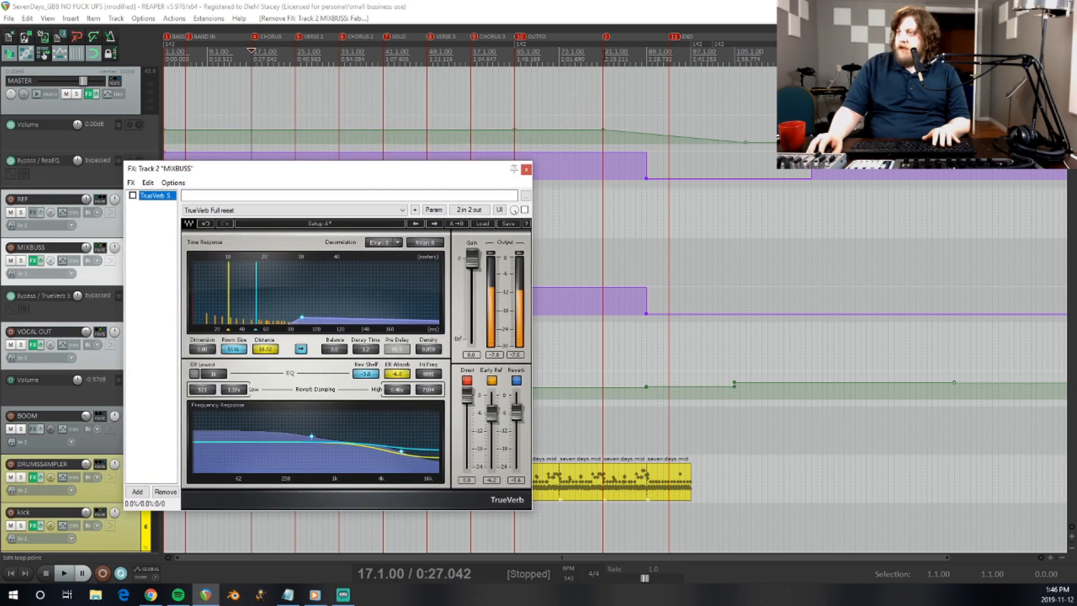
{"action": "left_click_drag", "start_coordinate": [604, 56], "coordinate": [664, 61]}
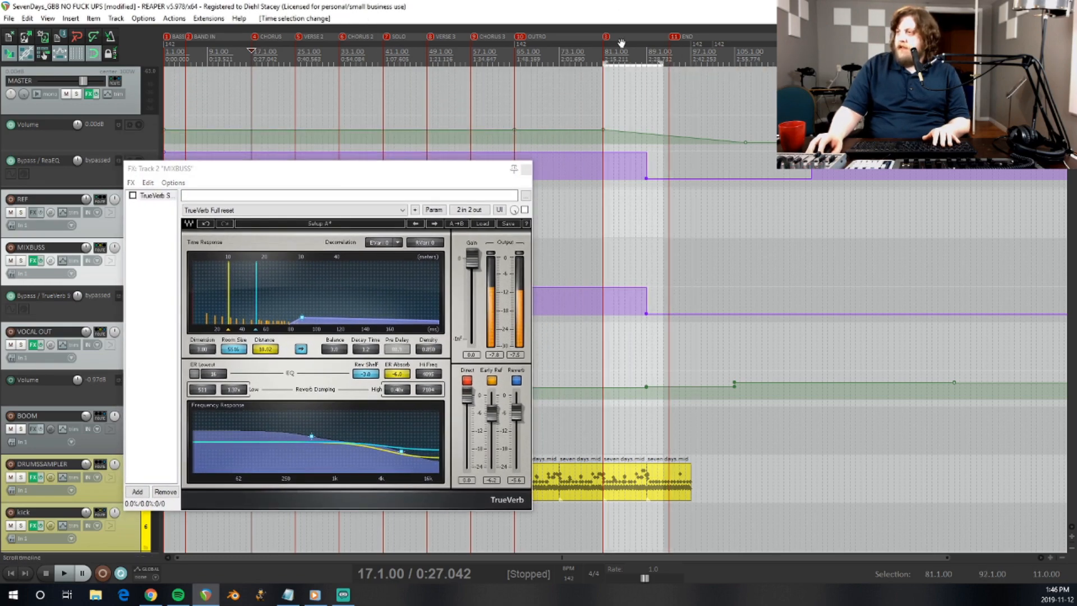
{"action": "left_click", "coordinate": [636, 51]}
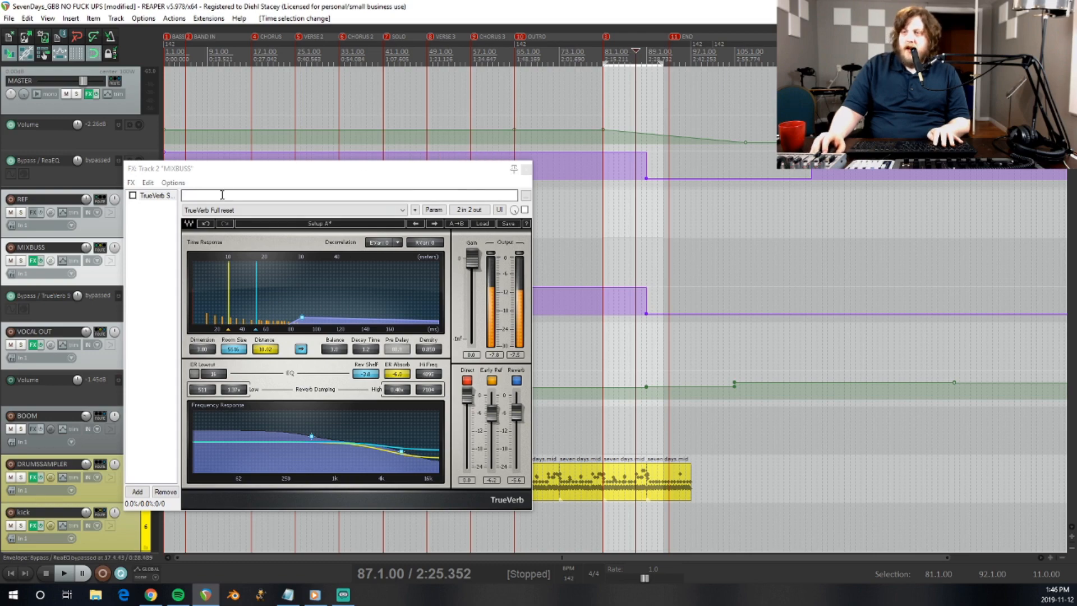
Move the MIXBUSS FX window aside to view its TrueVerb settings and the timeline, and close it.
{"action": "left_click_drag", "start_coordinate": [221, 171], "coordinate": [295, 106]}
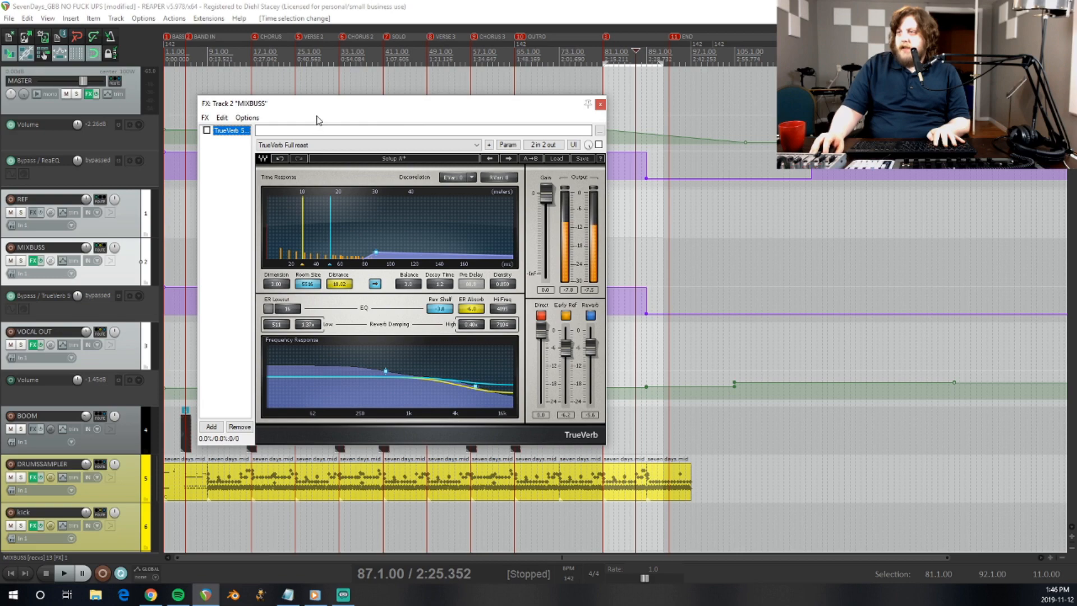
{"action": "left_click_drag", "start_coordinate": [323, 106], "coordinate": [228, 155]}
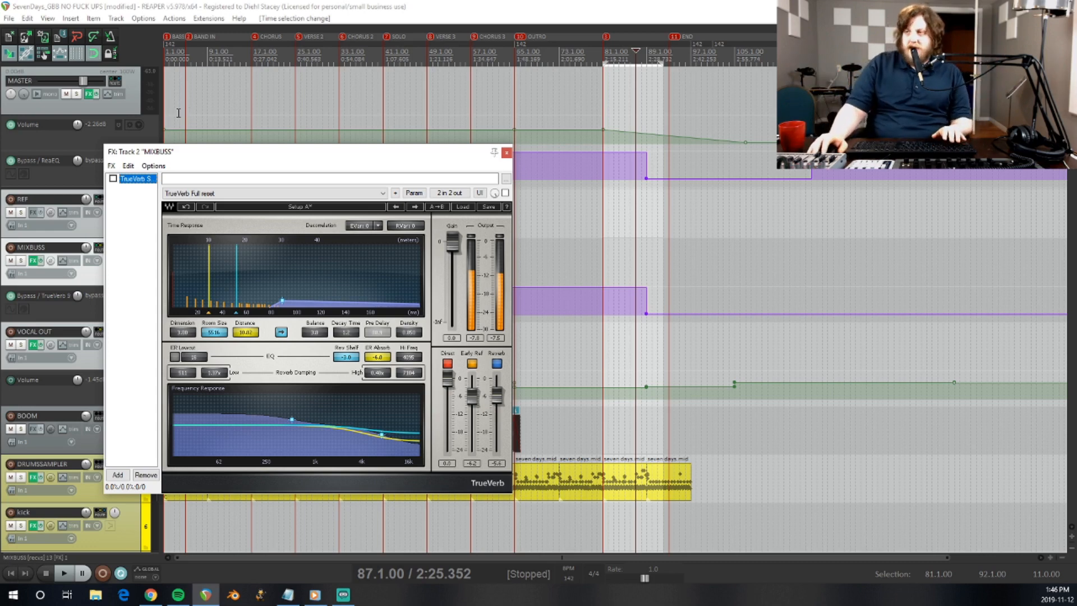
{"action": "left_click", "coordinate": [506, 153]}
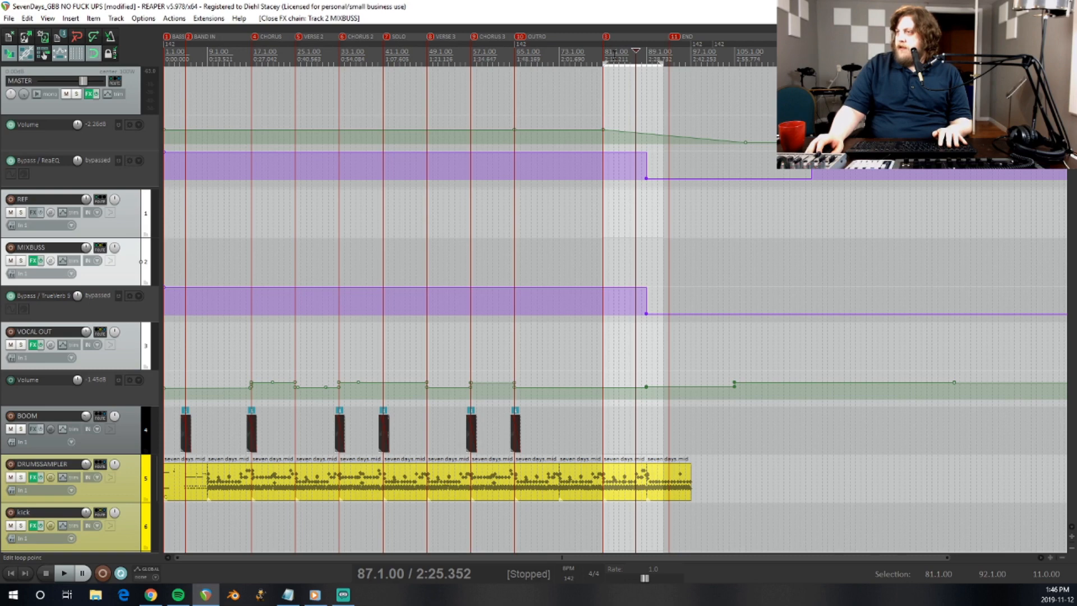
Play the song's ending from 87.1.00 to hear the bypass automation, stop playback and remove the time selection.
{"action": "key", "text": "space"}
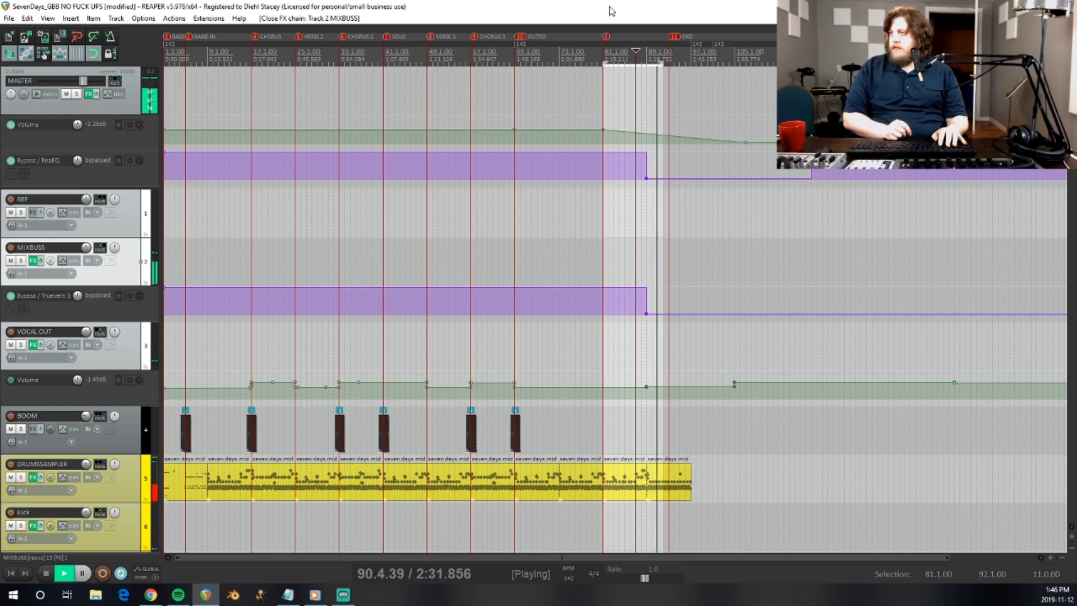
{"action": "key", "text": "space"}
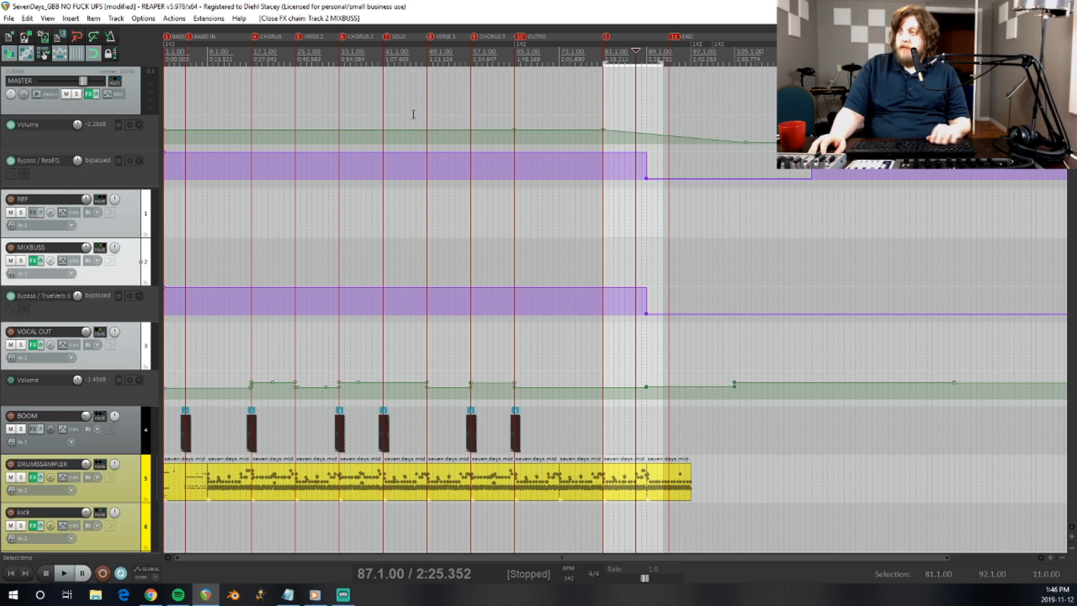
{"action": "key", "text": "Escape"}
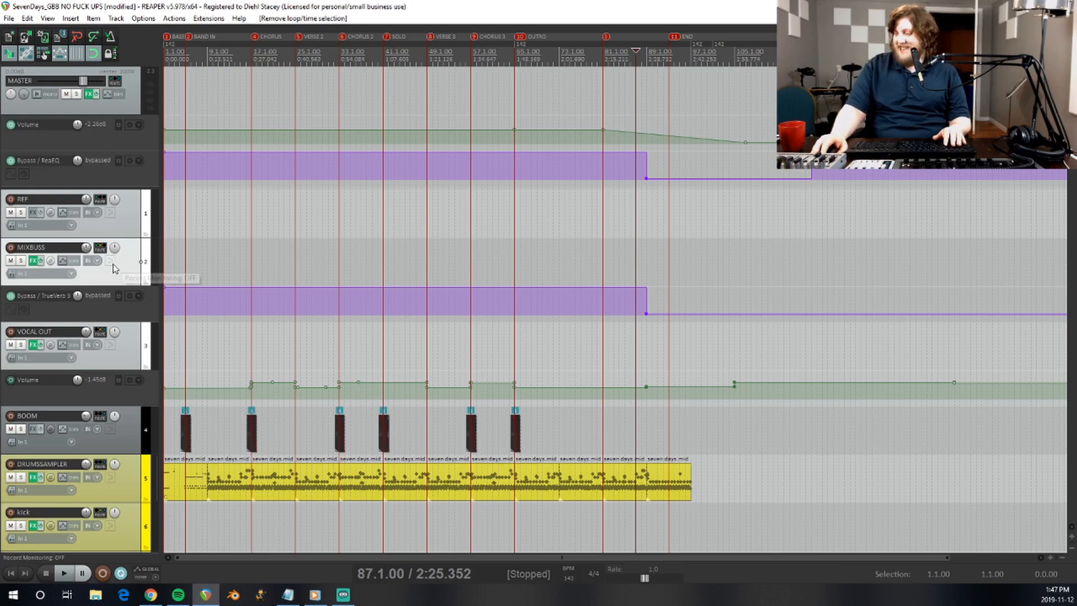
Look over the MASTER and MIXBUSS automation and select the VOCAL OUT track to examine its volume envelope.
{"action": "scroll", "coordinate": [113, 268], "scroll_direction": "down", "scroll_amount": 2}
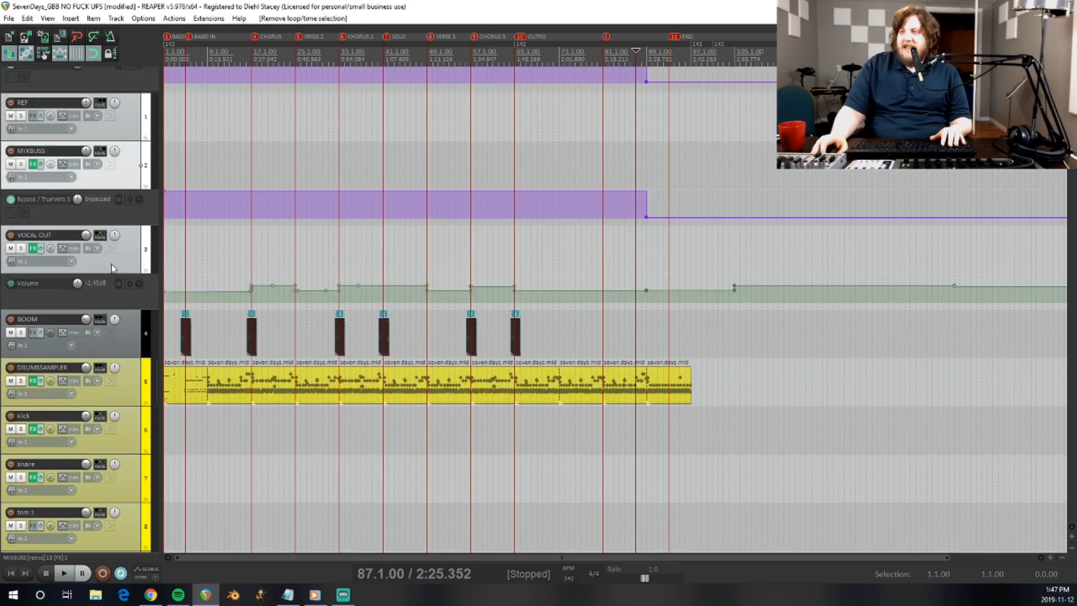
{"action": "scroll", "coordinate": [113, 268], "scroll_direction": "up", "scroll_amount": 2}
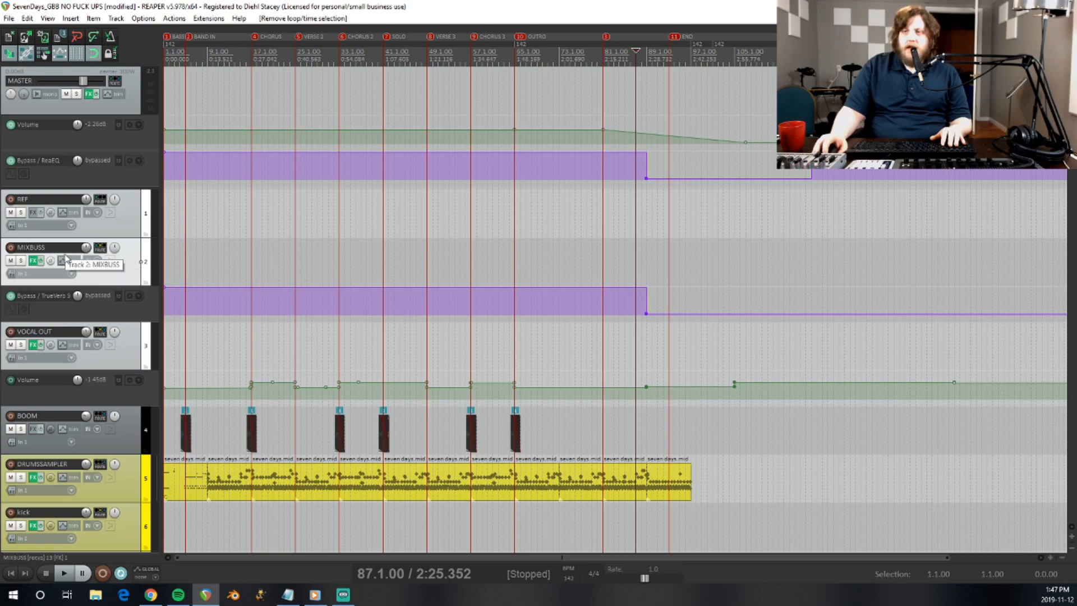
{"action": "scroll", "coordinate": [124, 355], "scroll_direction": "down", "scroll_amount": 2}
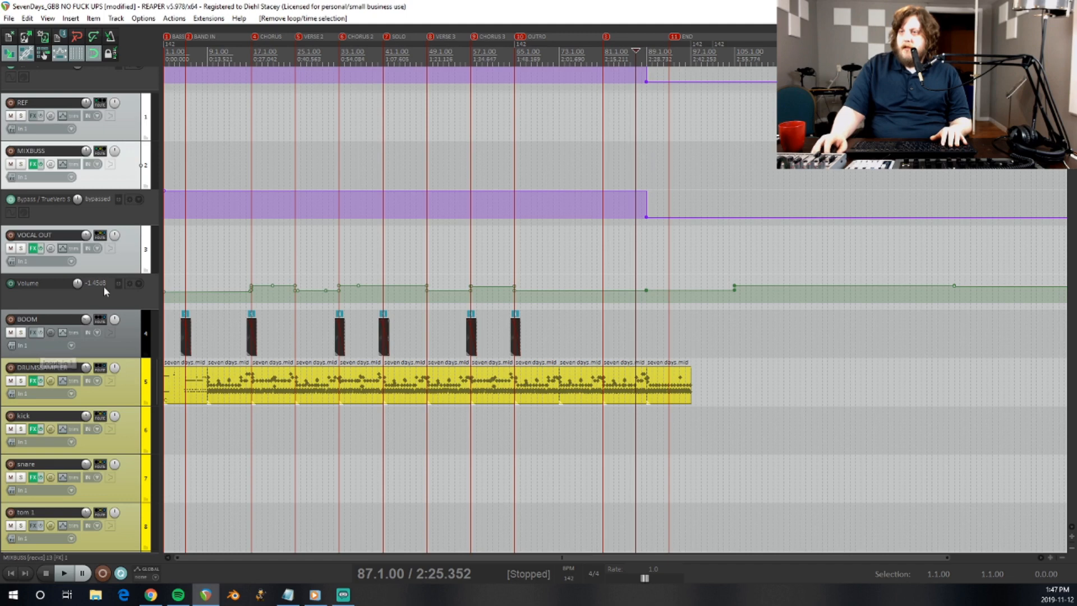
{"action": "left_click", "coordinate": [110, 268]}
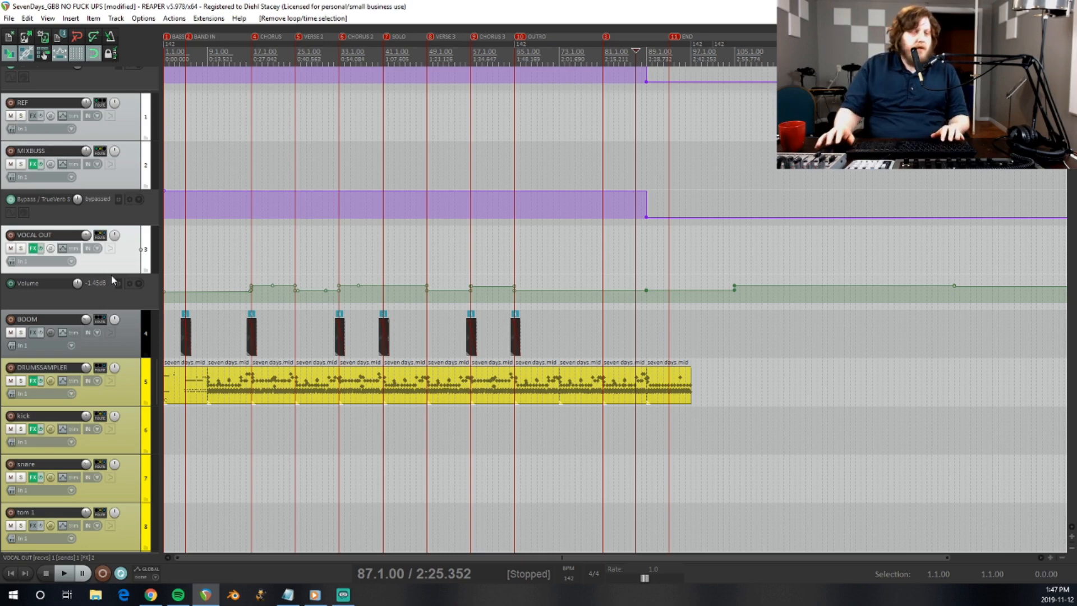
Place the edit cursor at 27.1.00 on the MIXBUSS track and examine the mix automation across the whole timeline.
{"action": "left_click", "coordinate": [306, 165]}
{"action": "scroll", "coordinate": [315, 170], "scroll_direction": "up", "scroll_amount": 5}
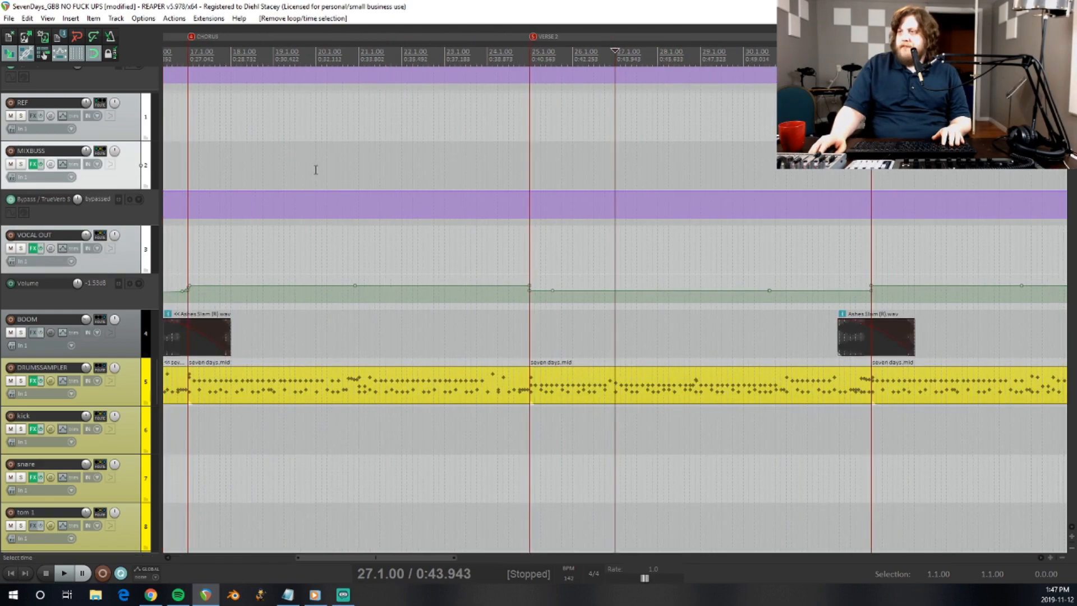
{"action": "scroll", "coordinate": [315, 170], "scroll_direction": "down", "scroll_amount": 8}
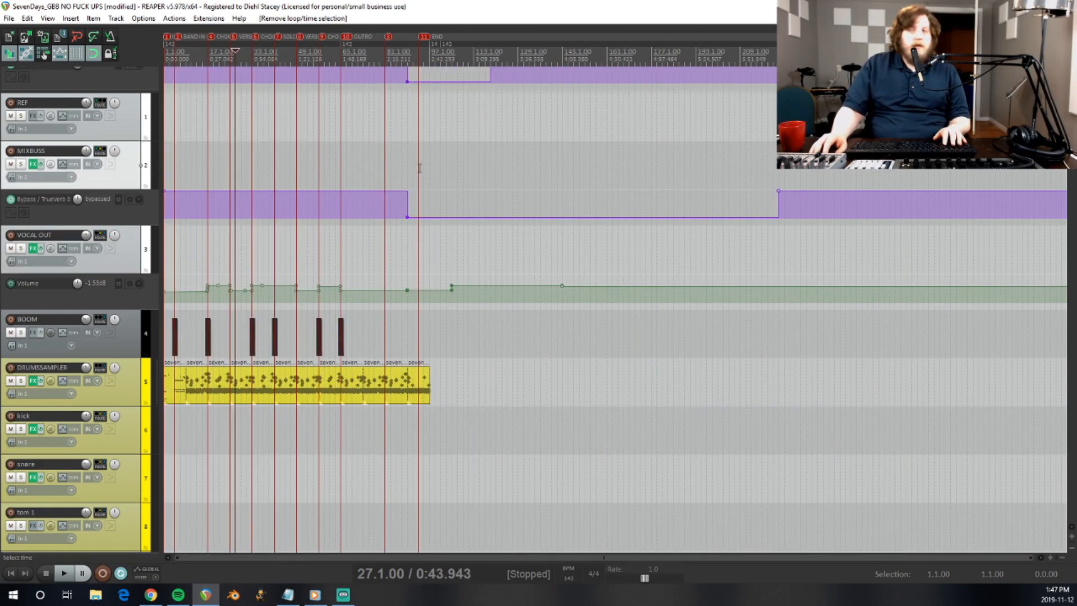
Select the DRUMSSAMPLER track and toggle its solo on and off.
{"action": "scroll", "coordinate": [129, 361], "scroll_direction": "down", "scroll_amount": 5}
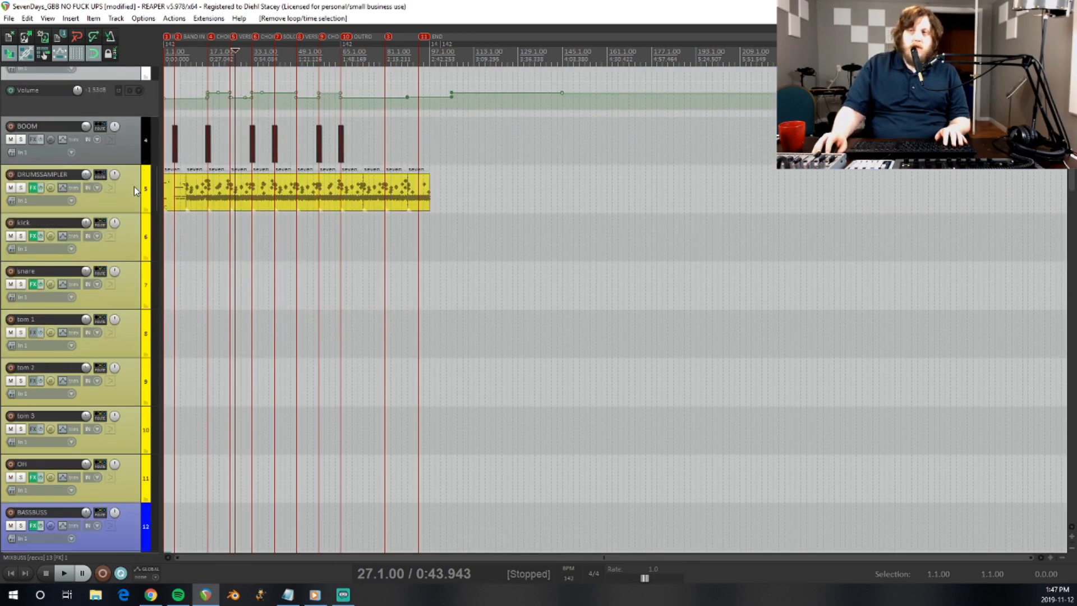
{"action": "left_click", "coordinate": [122, 198]}
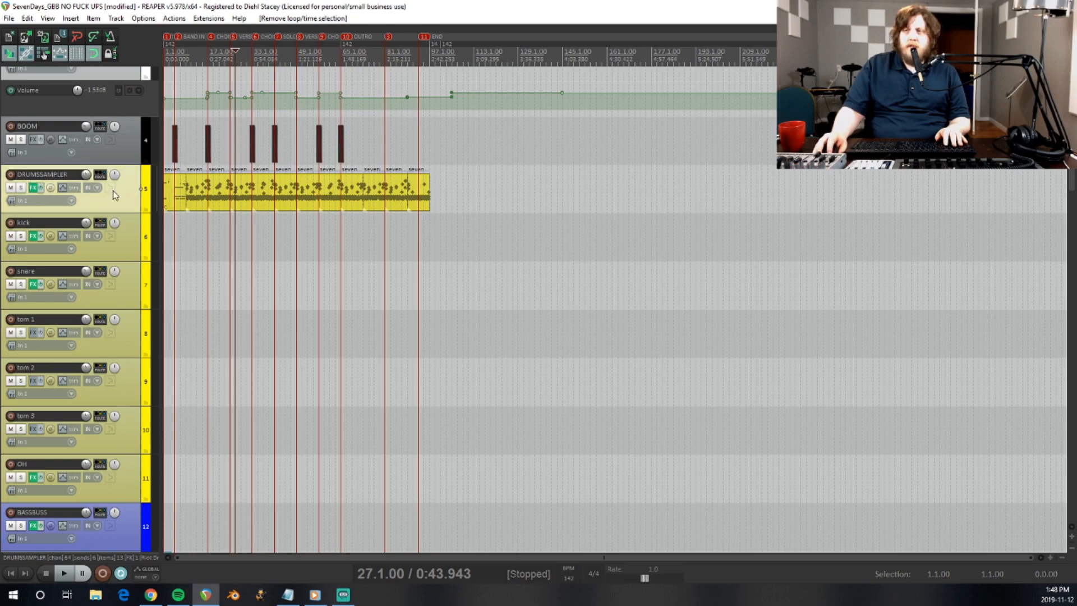
{"action": "left_click", "coordinate": [20, 188]}
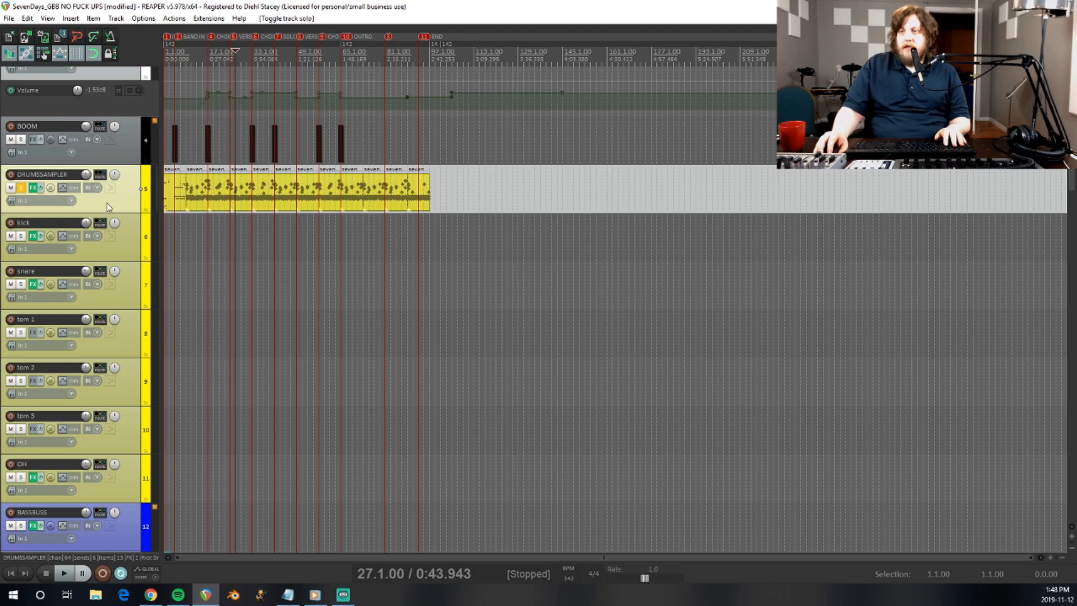
{"action": "left_click", "coordinate": [21, 190]}
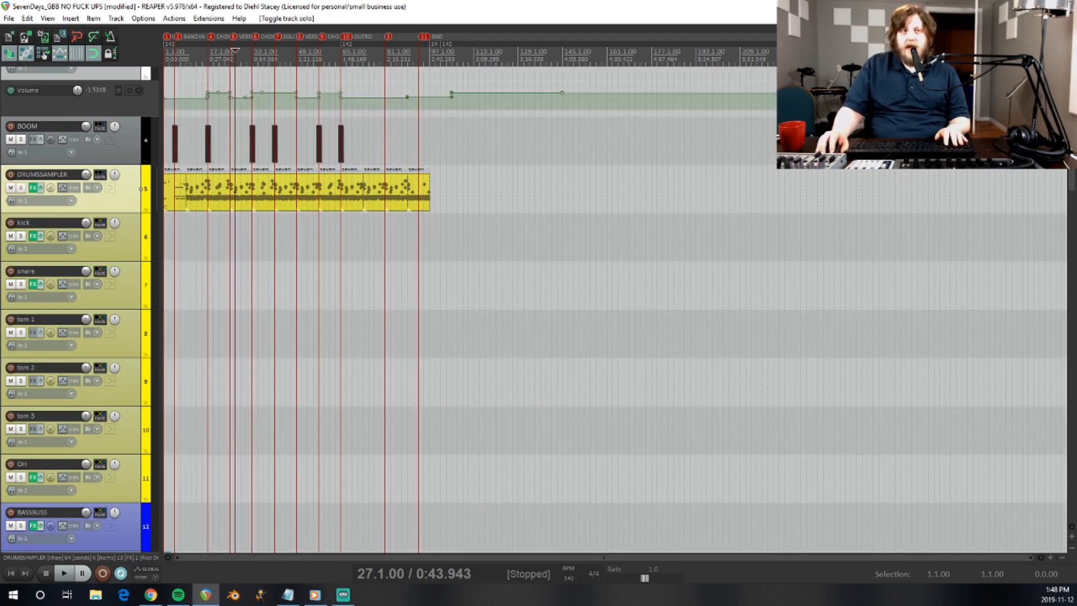
Survey the tracks from DRUMSSAMPLER through the bass and guitars to VOXDUB and return to the bass tracks.
{"action": "scroll", "coordinate": [227, 220], "scroll_direction": "down", "scroll_amount": 2}
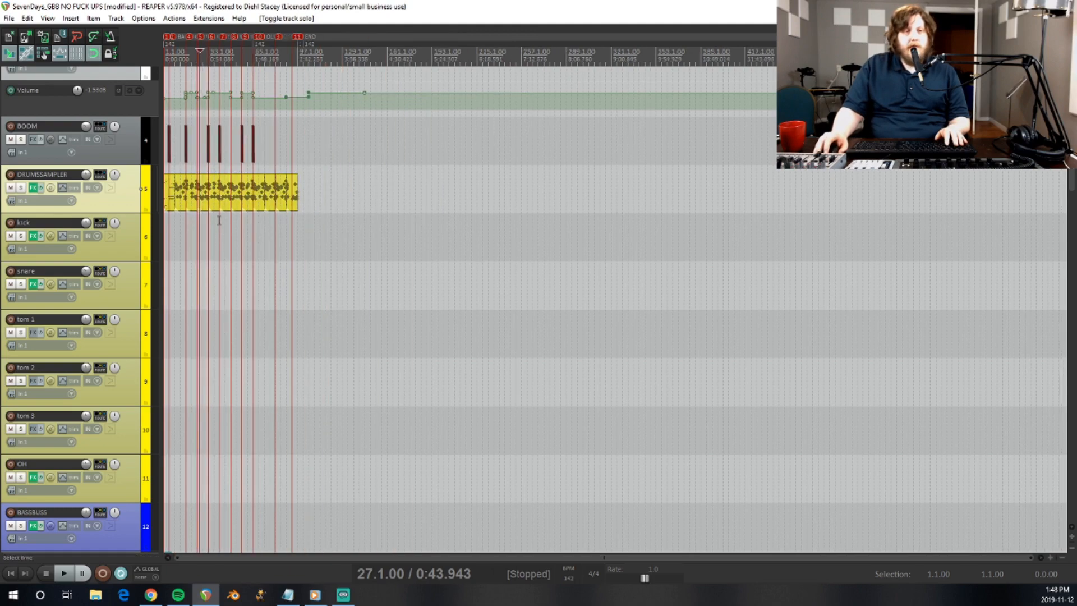
{"action": "scroll", "coordinate": [240, 221], "scroll_direction": "up", "scroll_amount": 4}
{"action": "scroll", "coordinate": [76, 278], "scroll_direction": "down", "scroll_amount": 5}
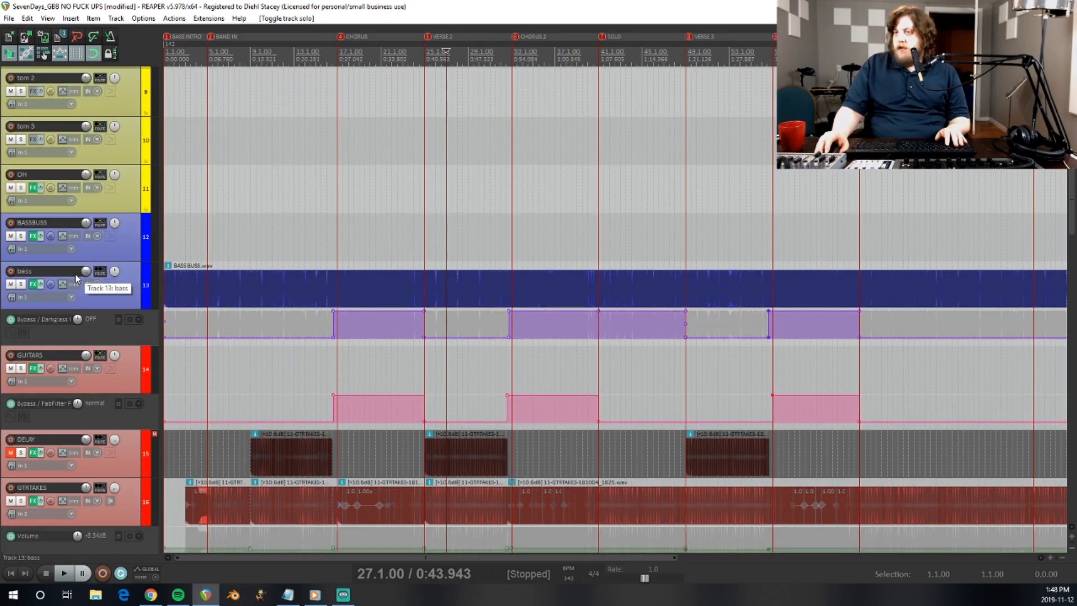
{"action": "scroll", "coordinate": [77, 278], "scroll_direction": "down", "scroll_amount": 8}
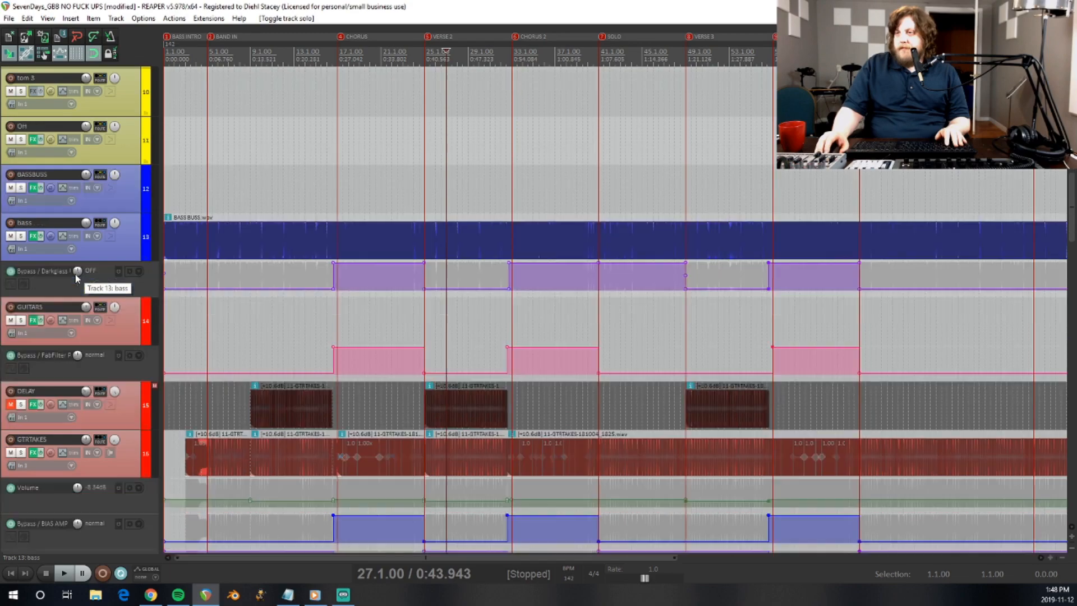
{"action": "scroll", "coordinate": [75, 272], "scroll_direction": "down", "scroll_amount": 8}
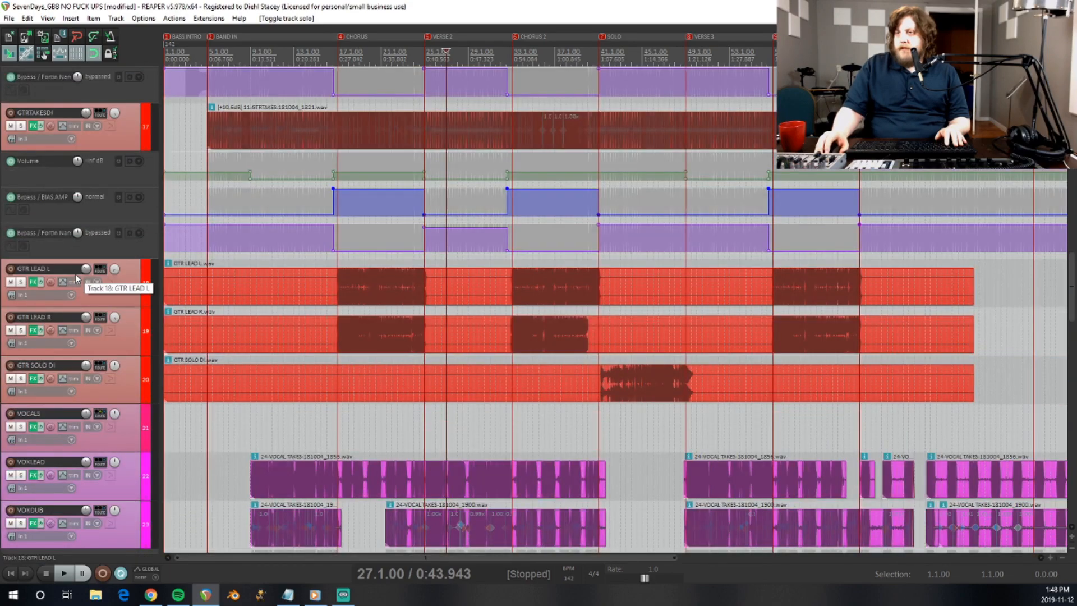
{"action": "scroll", "coordinate": [71, 275], "scroll_direction": "up", "scroll_amount": 12}
{"action": "scroll", "coordinate": [71, 274], "scroll_direction": "up", "scroll_amount": 5}
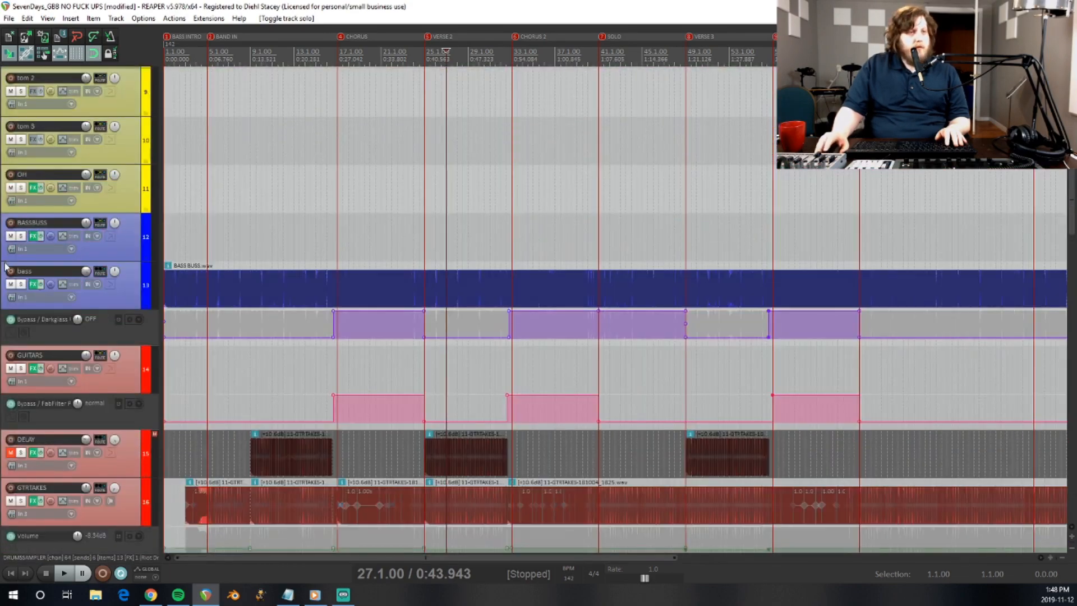
{"action": "key", "text": "alt+Tab"}
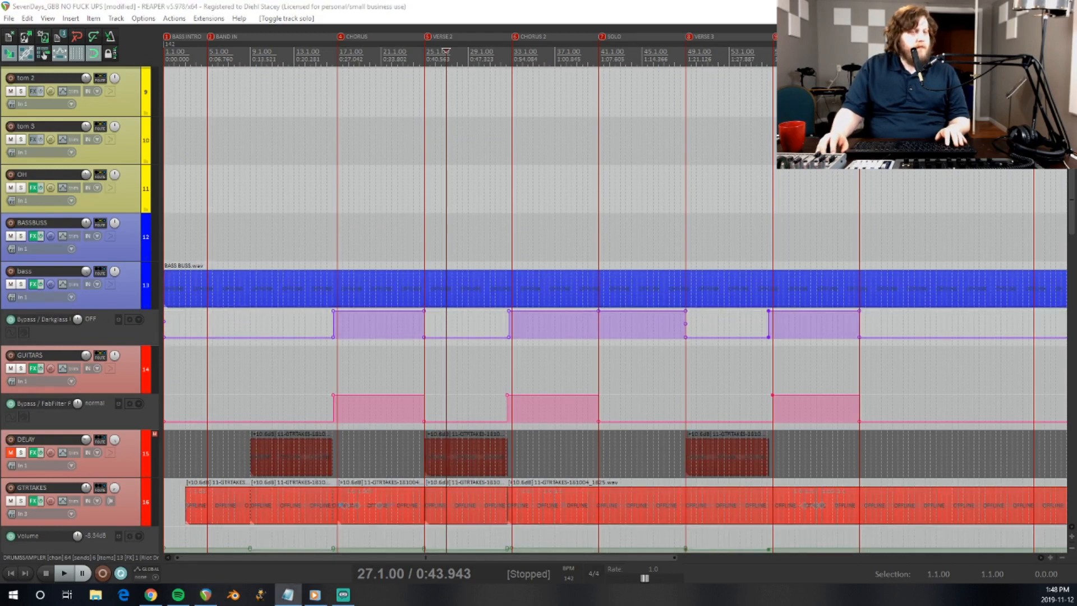
{"action": "left_click", "coordinate": [274, 8]}
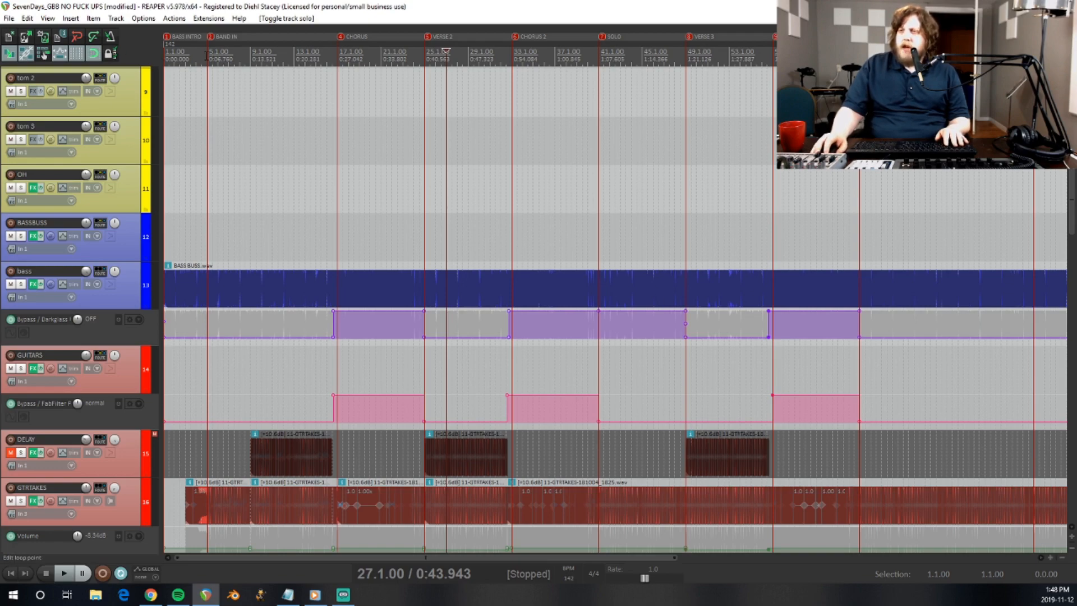
Review the session from the master down to the guitars, examining the GTRTAKES and GTRTAKESDI volume and bypass automation.
{"action": "scroll", "coordinate": [95, 226], "scroll_direction": "up", "scroll_amount": 10}
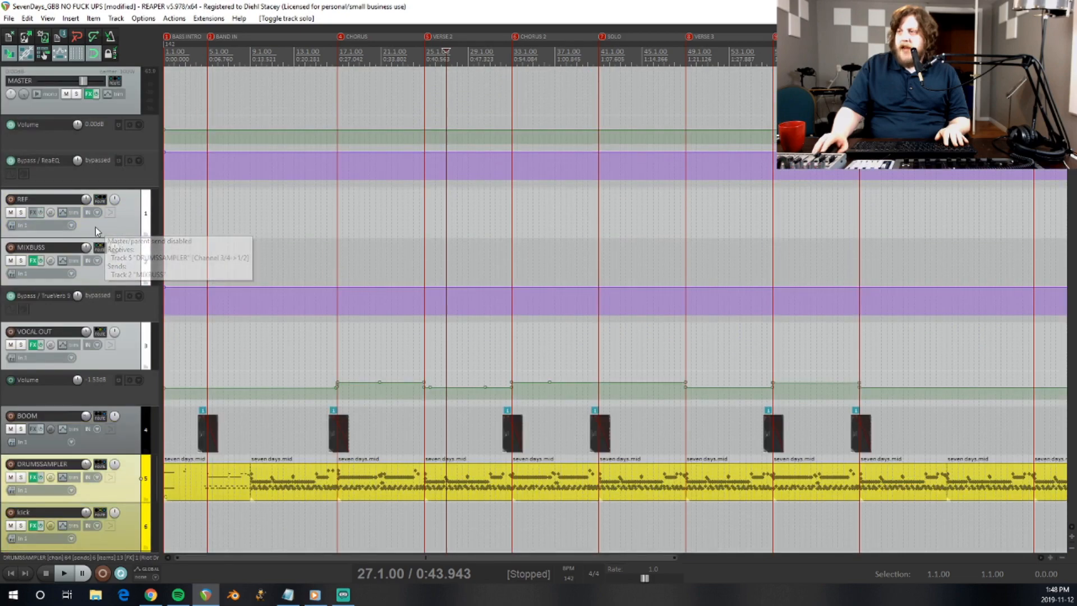
{"action": "scroll", "coordinate": [95, 226], "scroll_direction": "down", "scroll_amount": 10}
{"action": "scroll", "coordinate": [90, 228], "scroll_direction": "down", "scroll_amount": 7}
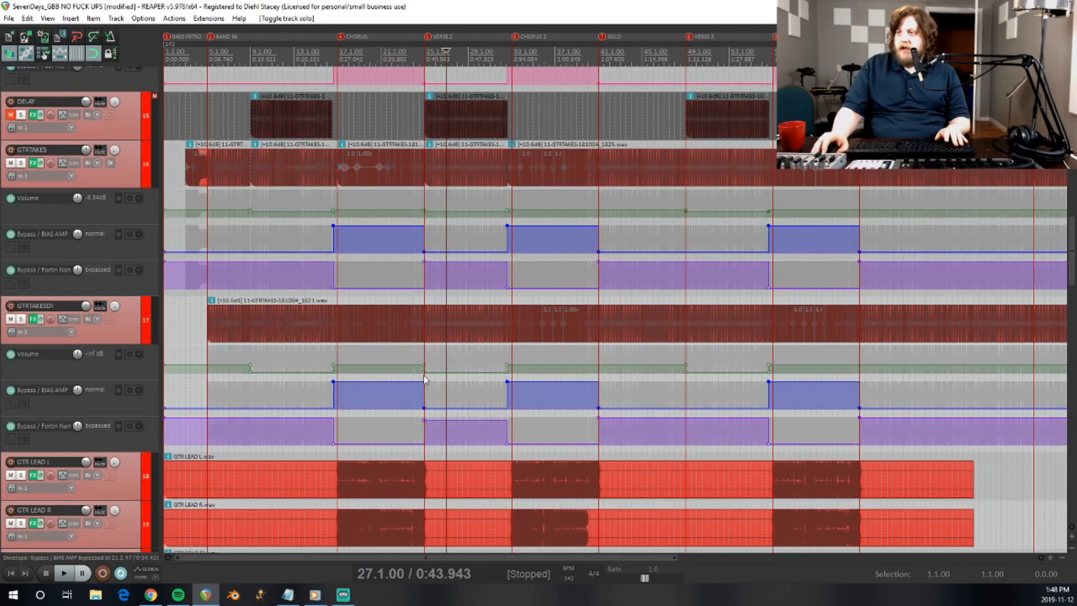
{"action": "scroll", "coordinate": [251, 315], "scroll_direction": "up", "scroll_amount": 4}
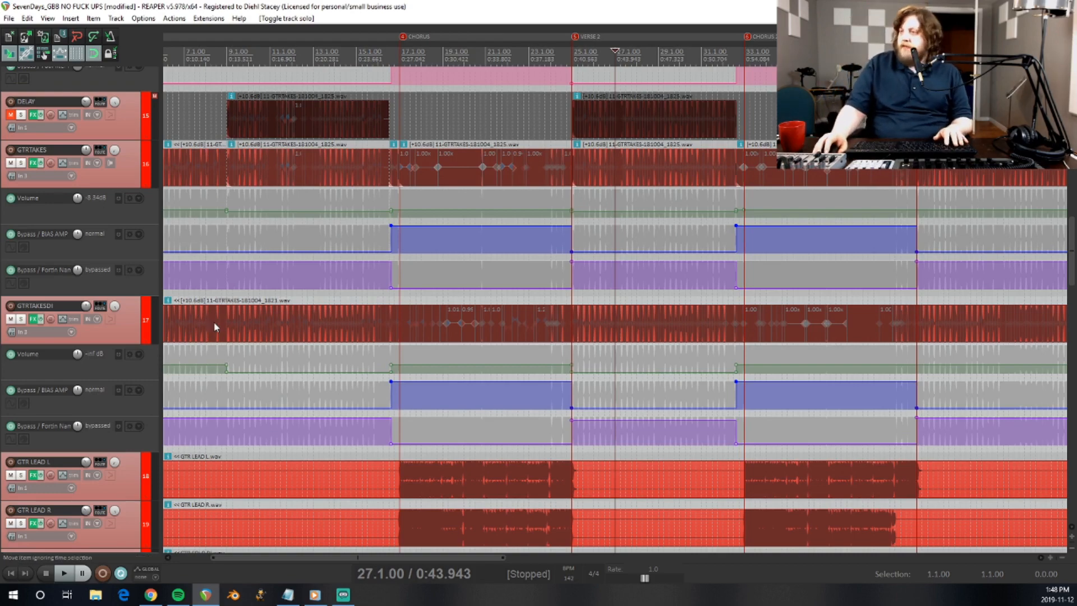
{"action": "scroll", "coordinate": [216, 329], "scroll_direction": "down", "scroll_amount": 8}
{"action": "scroll", "coordinate": [219, 334], "scroll_direction": "down", "scroll_amount": 1}
{"action": "scroll", "coordinate": [223, 386], "scroll_direction": "up", "scroll_amount": 3}
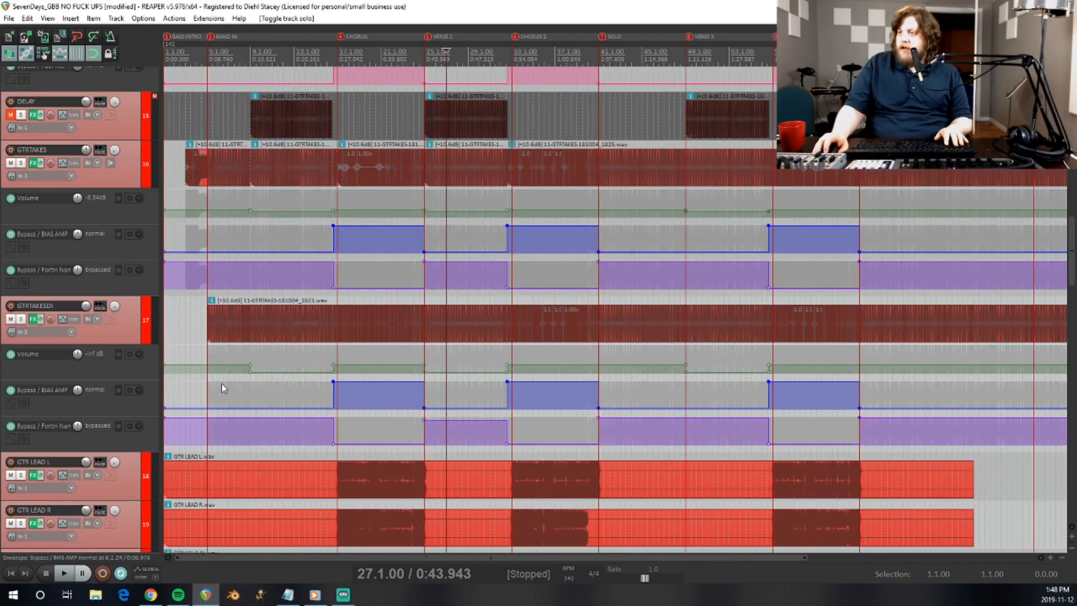
{"action": "scroll", "coordinate": [262, 418], "scroll_direction": "down", "scroll_amount": 2}
{"action": "scroll", "coordinate": [263, 430], "scroll_direction": "up", "scroll_amount": 2}
Look through the vocal tracks from VOXLEAD down past the outro vocals and return to the lead guitars.
{"action": "scroll", "coordinate": [91, 354], "scroll_direction": "down", "scroll_amount": 6}
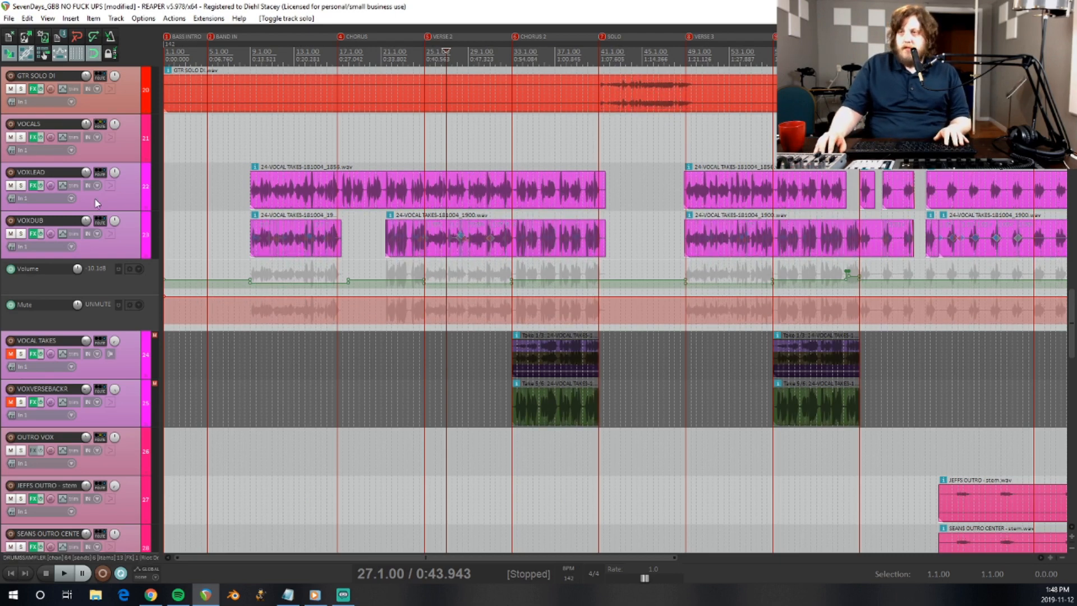
{"action": "scroll", "coordinate": [52, 356], "scroll_direction": "down", "scroll_amount": 6}
{"action": "scroll", "coordinate": [65, 365], "scroll_direction": "up", "scroll_amount": 15}
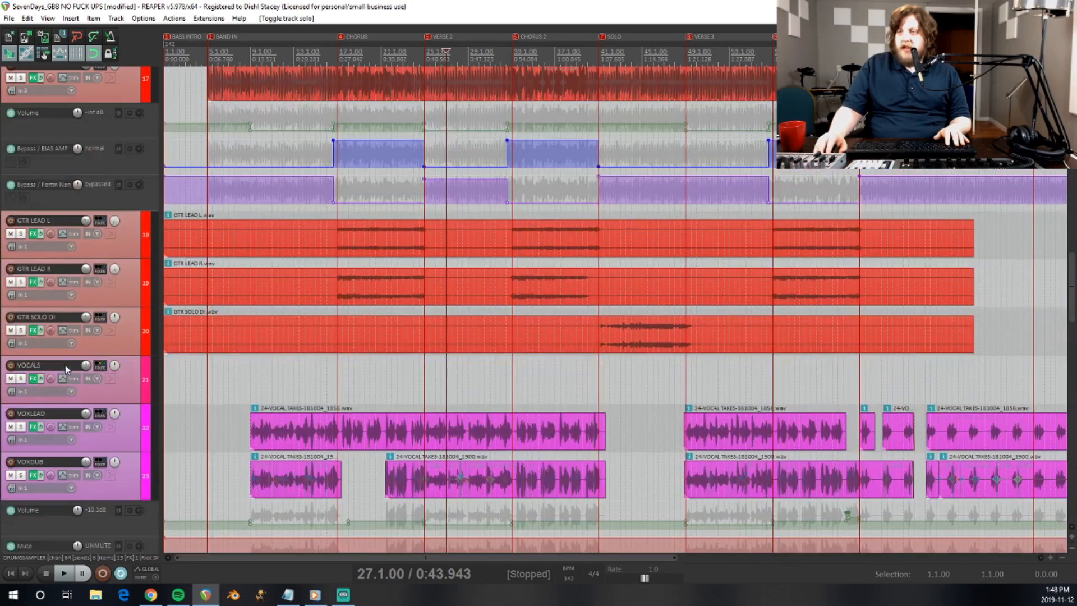
Survey the tracks from the drums through the outro vocals, synths and percussion, and return up to the master track.
{"action": "scroll", "coordinate": [71, 345], "scroll_direction": "up", "scroll_amount": 4}
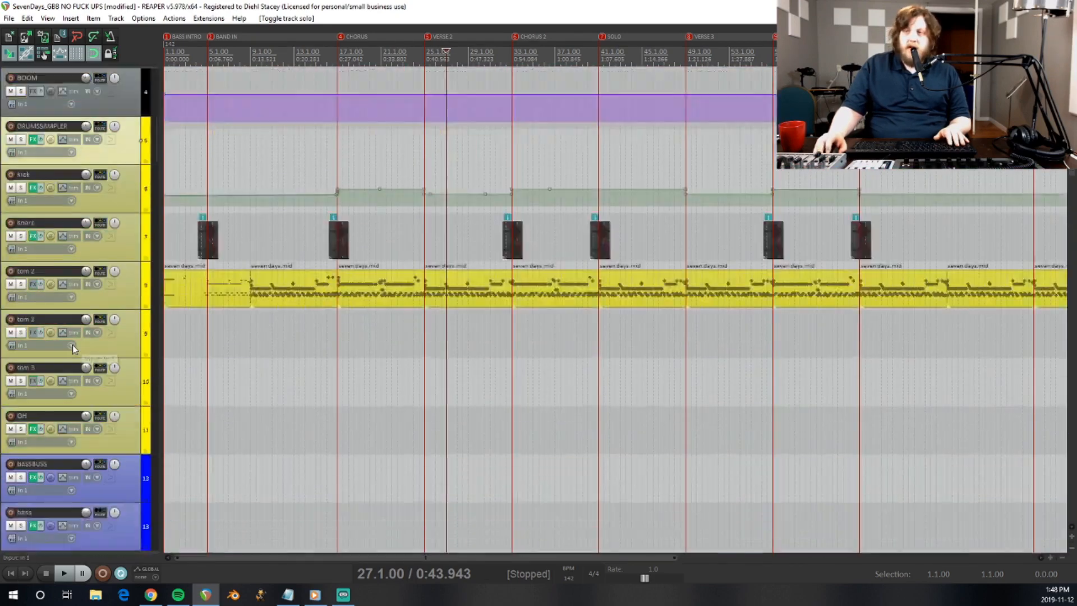
{"action": "scroll", "coordinate": [73, 344], "scroll_direction": "down", "scroll_amount": 12}
{"action": "scroll", "coordinate": [73, 345], "scroll_direction": "down", "scroll_amount": 10}
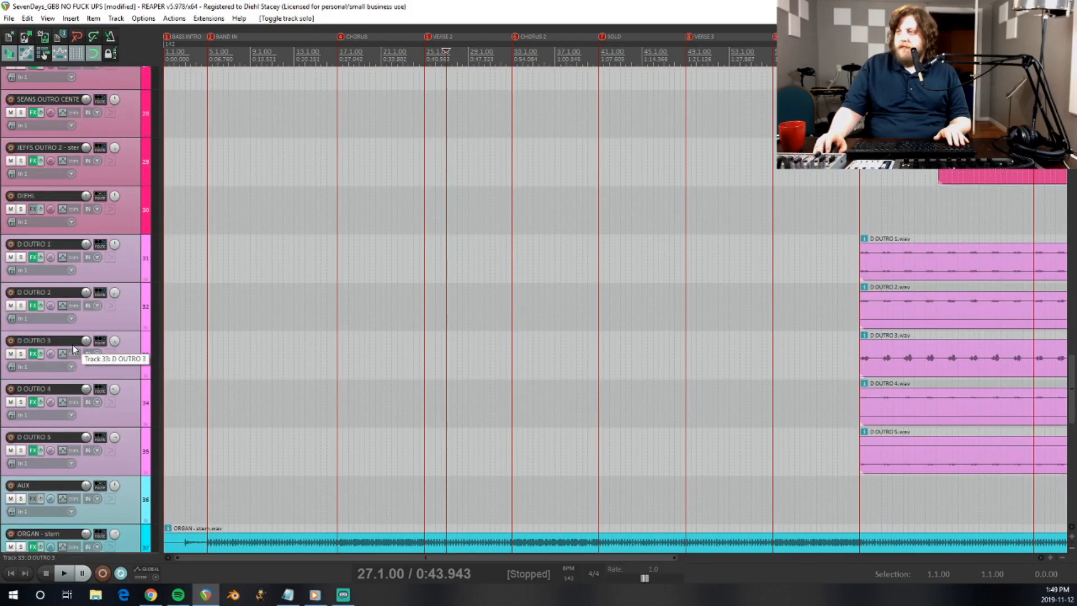
{"action": "scroll", "coordinate": [72, 344], "scroll_direction": "down", "scroll_amount": 8}
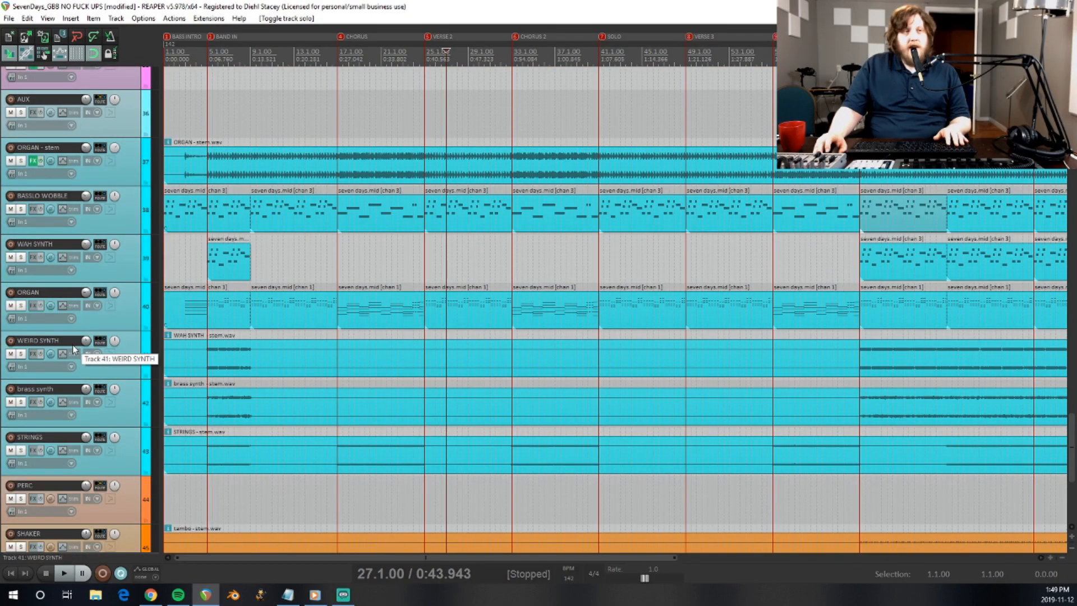
{"action": "scroll", "coordinate": [72, 344], "scroll_direction": "down", "scroll_amount": 3}
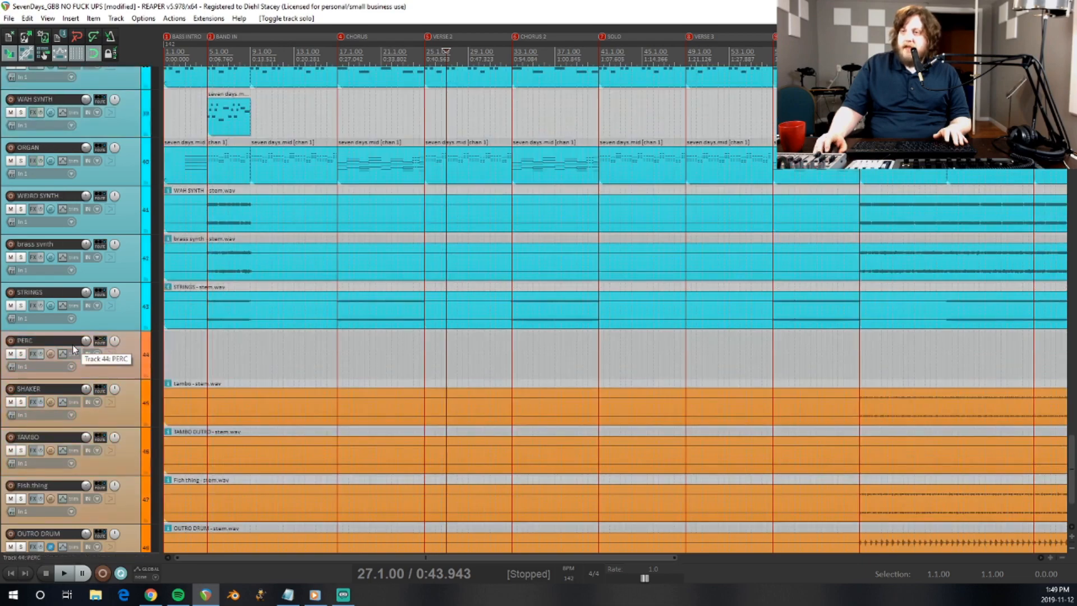
{"action": "scroll", "coordinate": [73, 344], "scroll_direction": "up", "scroll_amount": 9}
{"action": "scroll", "coordinate": [73, 344], "scroll_direction": "down", "scroll_amount": 10}
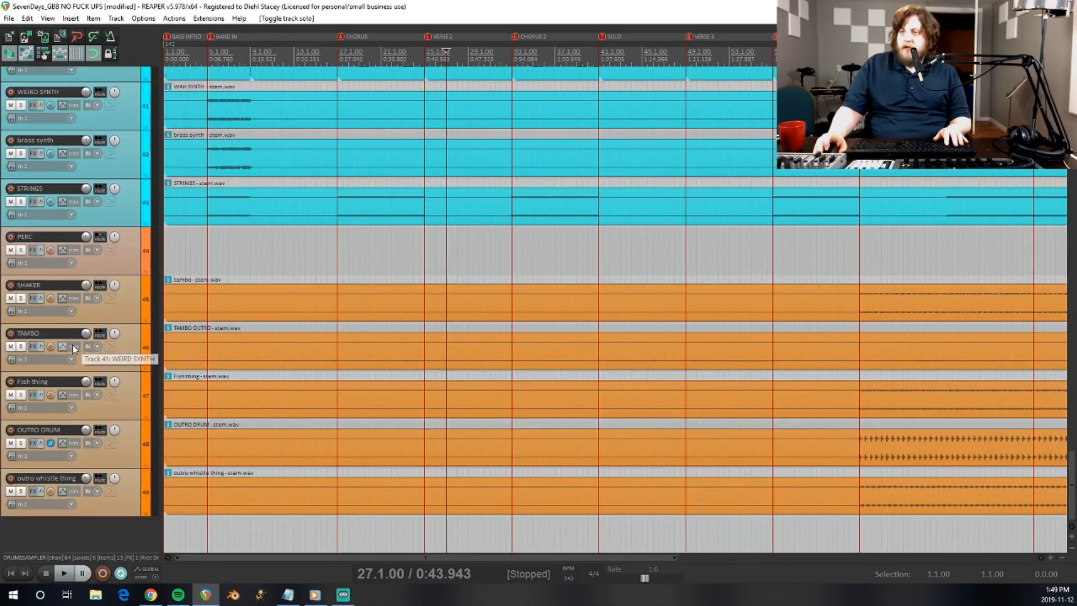
{"action": "scroll", "coordinate": [73, 344], "scroll_direction": "up", "scroll_amount": 6}
{"action": "scroll", "coordinate": [73, 348], "scroll_direction": "up", "scroll_amount": 15}
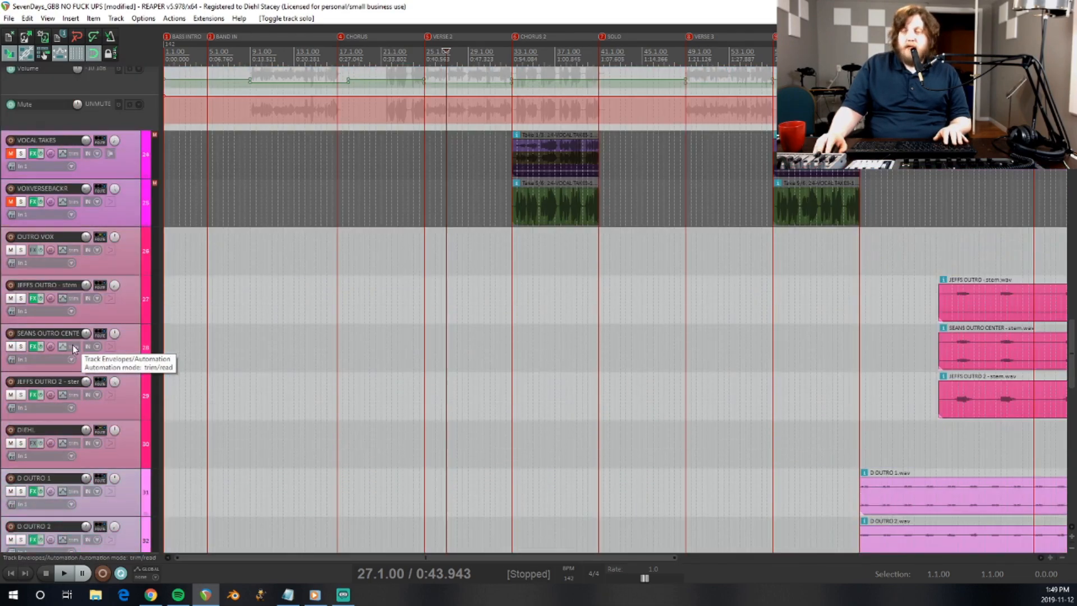
{"action": "scroll", "coordinate": [73, 348], "scroll_direction": "up", "scroll_amount": 10}
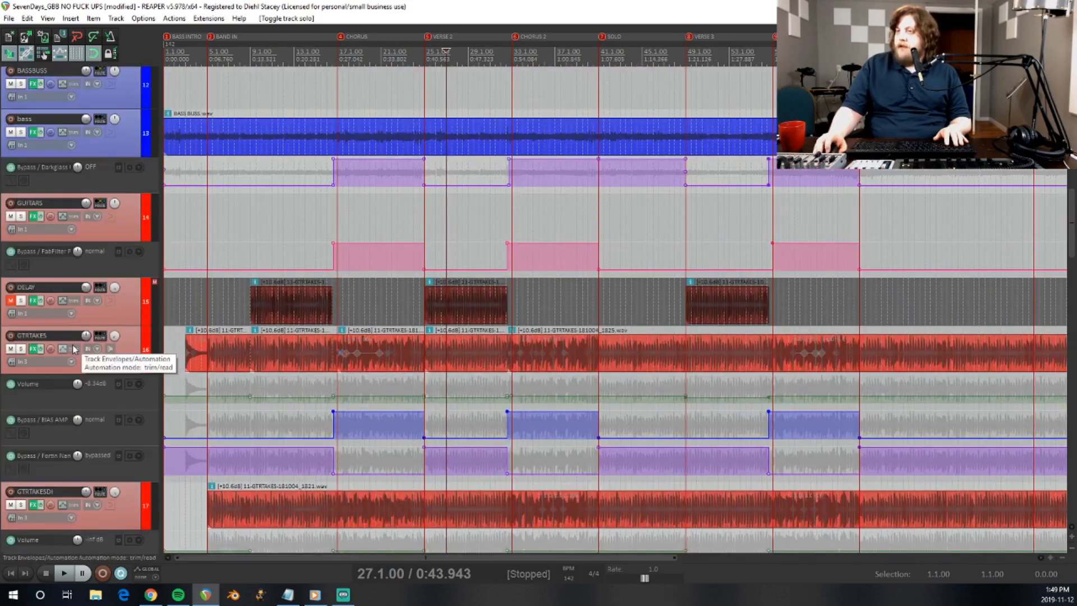
{"action": "scroll", "coordinate": [73, 348], "scroll_direction": "up", "scroll_amount": 8}
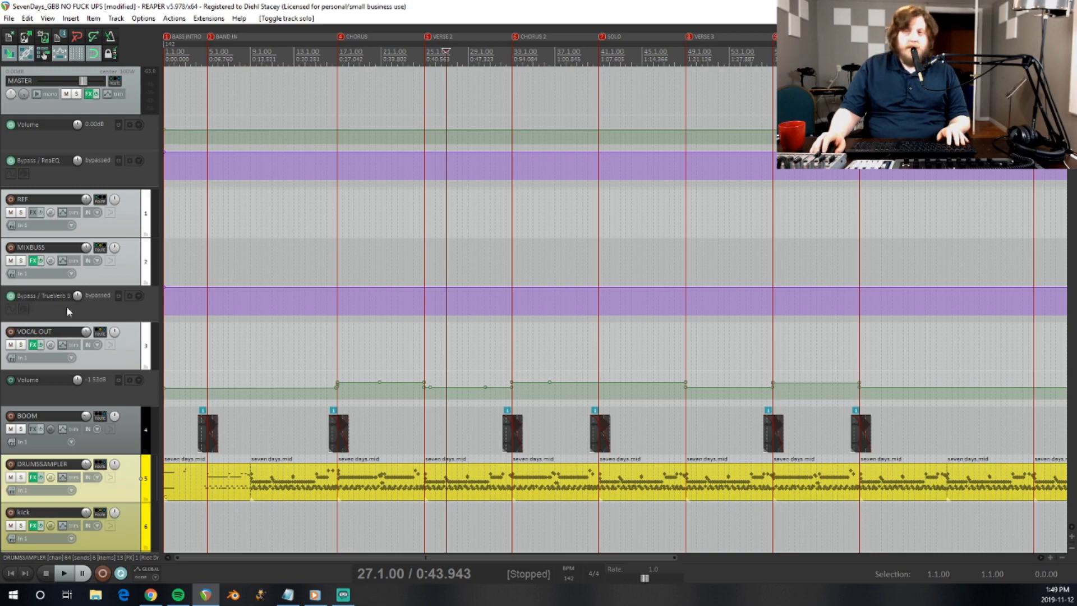
Solo the DRUMSSAMPLER track and play the song from the very beginning into the first verse, stopping before the first chorus.
{"action": "scroll", "coordinate": [107, 331], "scroll_direction": "down", "scroll_amount": 5}
{"action": "scroll", "coordinate": [110, 354], "scroll_direction": "up", "scroll_amount": 3}
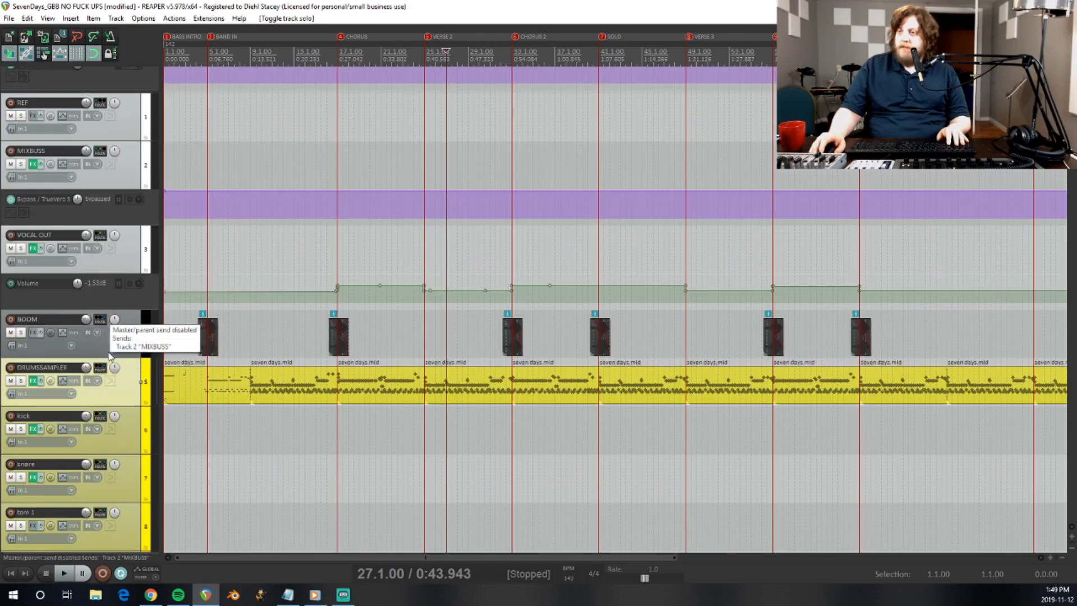
{"action": "scroll", "coordinate": [108, 364], "scroll_direction": "down", "scroll_amount": 2}
{"action": "left_click", "coordinate": [21, 285]}
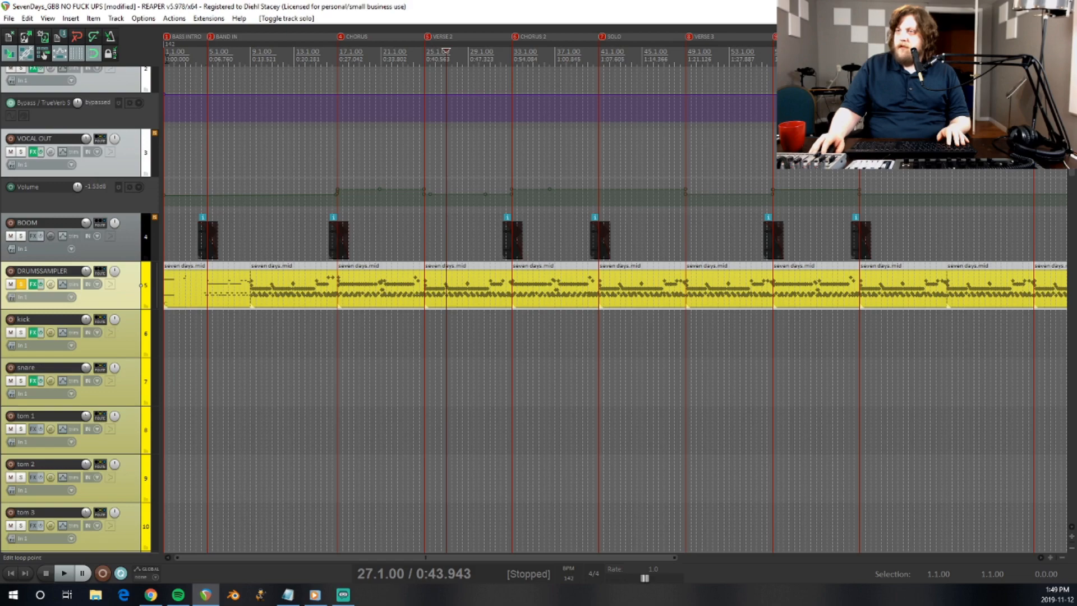
{"action": "left_click", "coordinate": [166, 60]}
{"action": "key", "text": "space"}
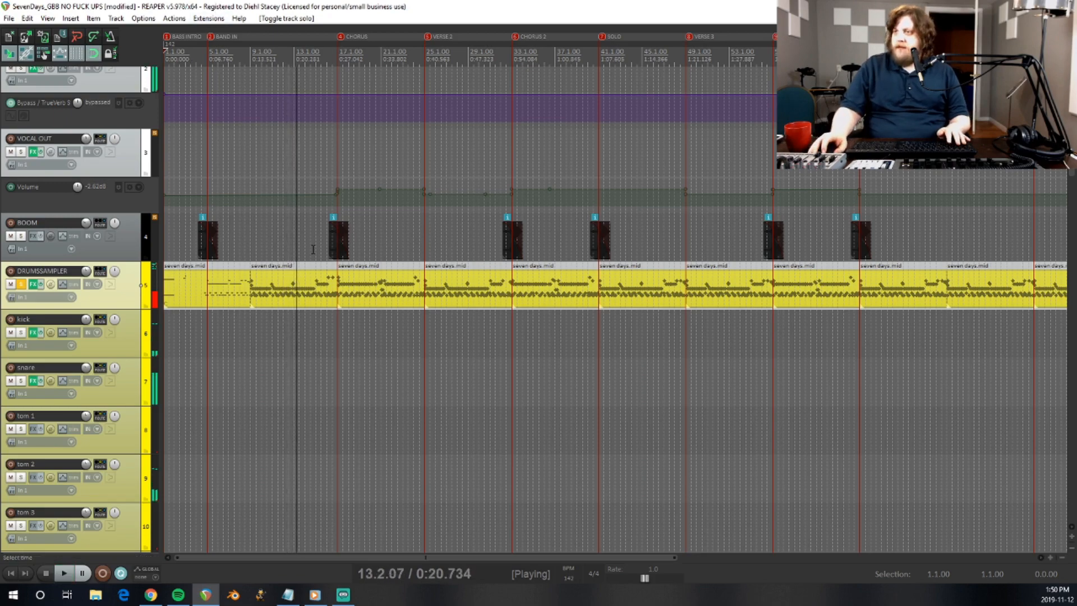
{"action": "key", "text": "space"}
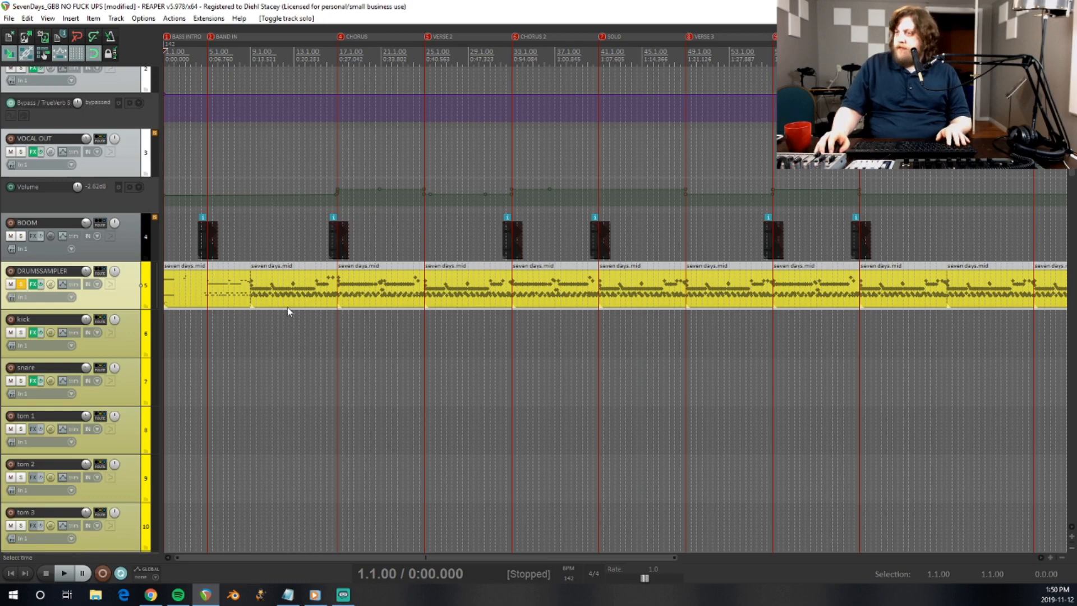
Select the DRUMSSAMPLER item preceding the first chorus and examine its note timing against the grid around bar 12.
{"action": "scroll", "coordinate": [287, 307], "scroll_direction": "up", "scroll_amount": 5}
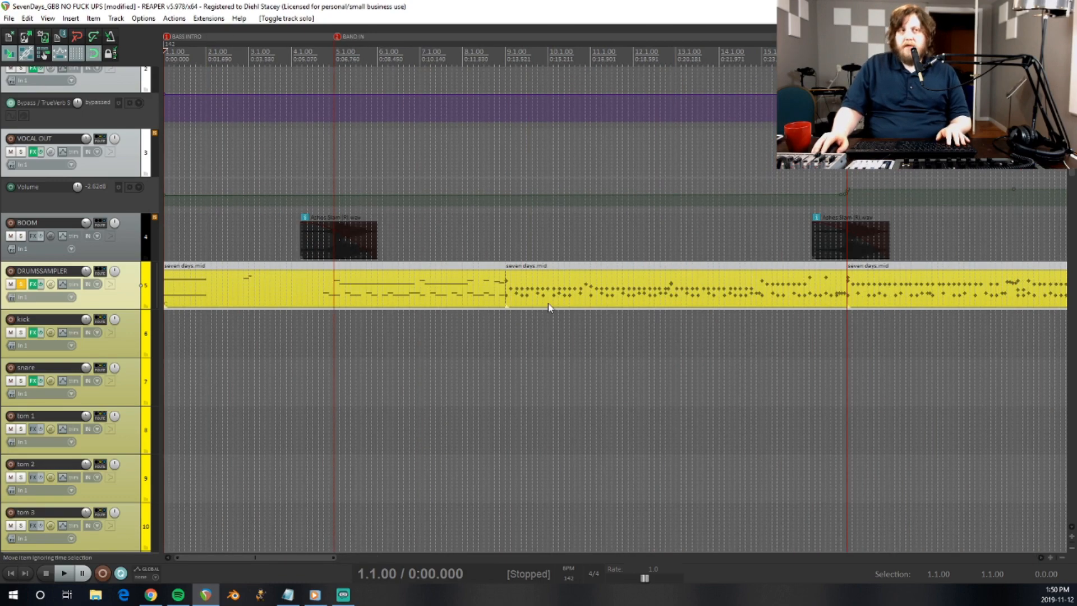
{"action": "scroll", "coordinate": [548, 304], "scroll_direction": "down", "scroll_amount": 4}
{"action": "scroll", "coordinate": [452, 289], "scroll_direction": "up", "scroll_amount": 6}
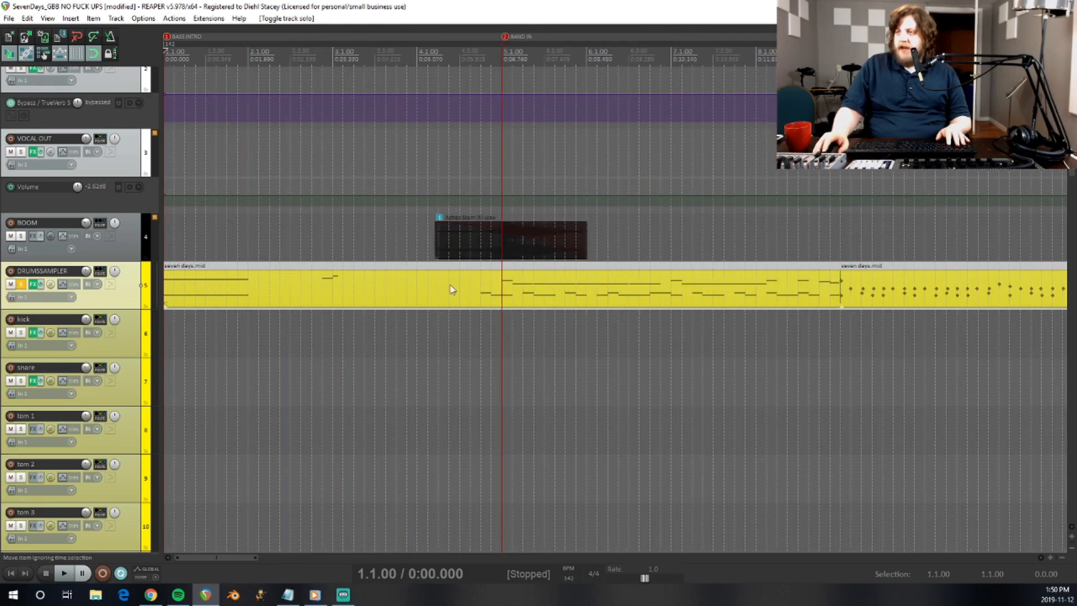
{"action": "scroll", "coordinate": [460, 331], "scroll_direction": "down", "scroll_amount": 4}
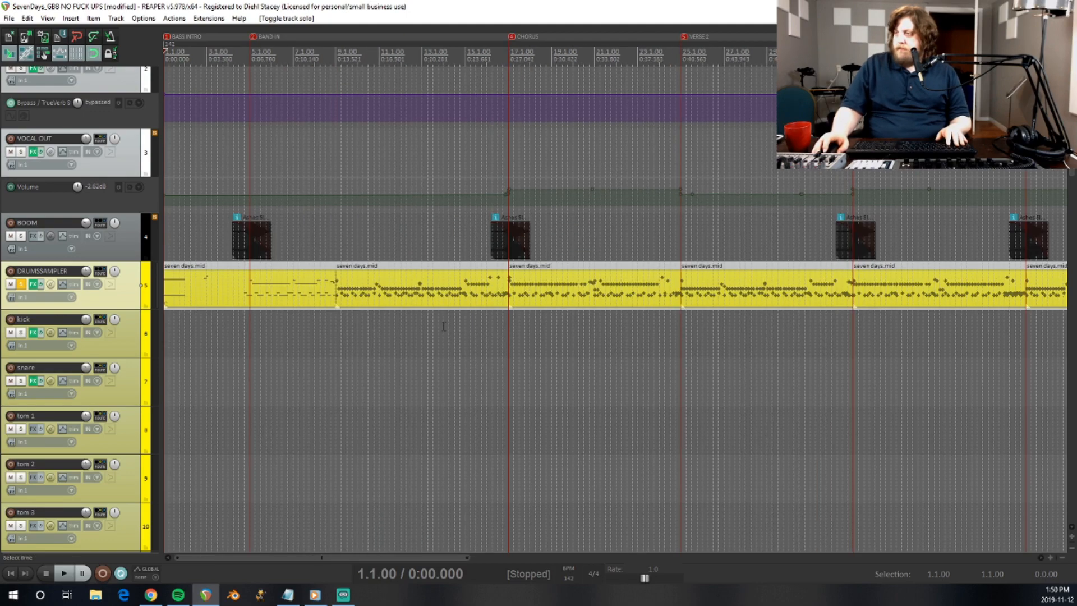
{"action": "scroll", "coordinate": [431, 320], "scroll_direction": "up", "scroll_amount": 5}
{"action": "scroll", "coordinate": [432, 321], "scroll_direction": "down", "scroll_amount": 5}
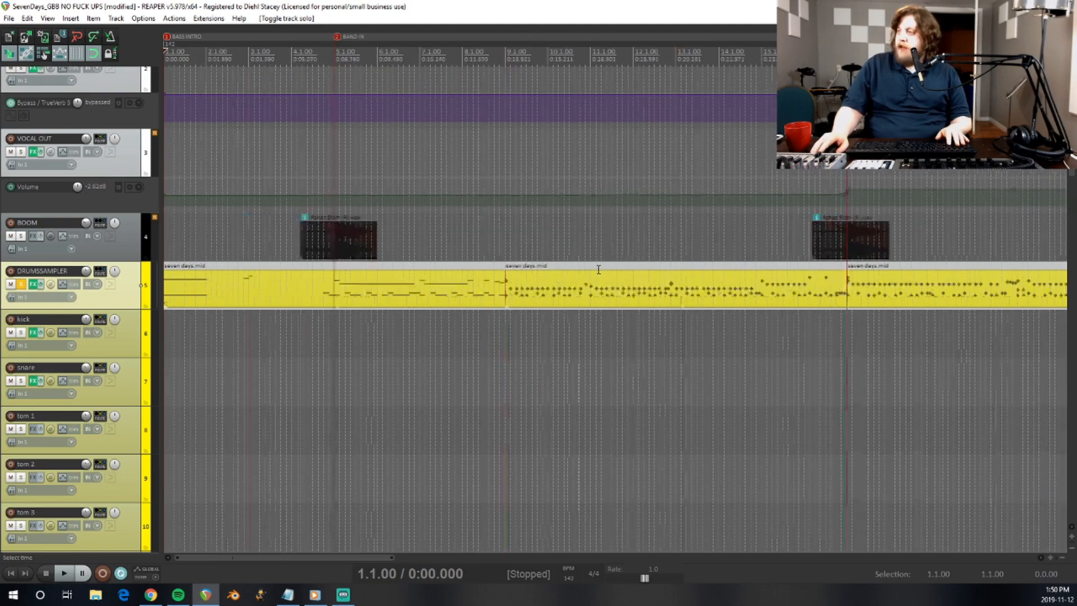
{"action": "left_click", "coordinate": [401, 296]}
{"action": "scroll", "coordinate": [401, 296], "scroll_direction": "up", "scroll_amount": 8}
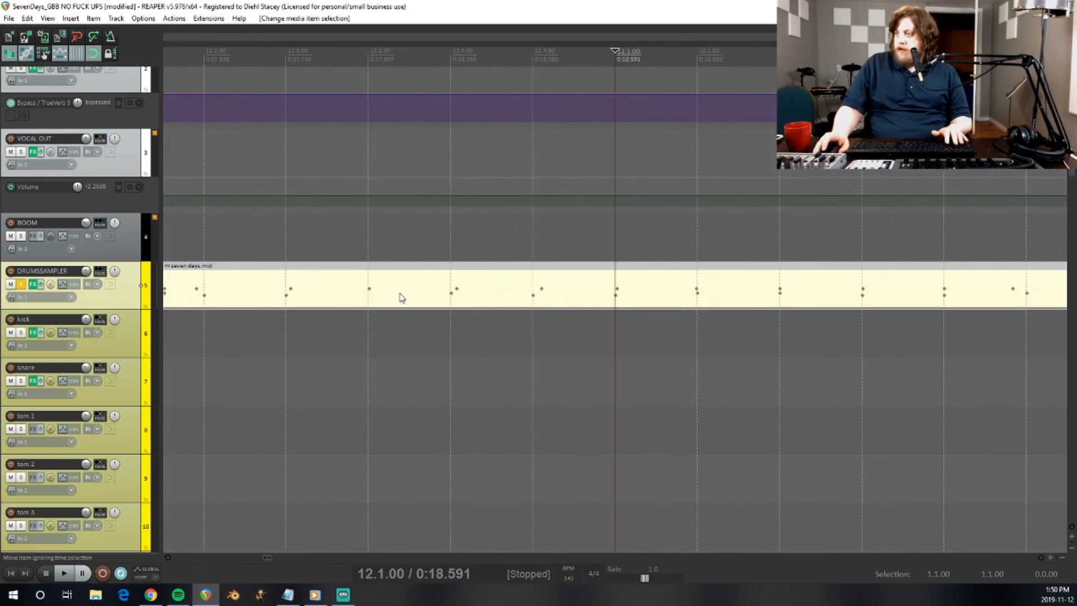
{"action": "scroll", "coordinate": [402, 296], "scroll_direction": "down", "scroll_amount": 6}
{"action": "scroll", "coordinate": [402, 296], "scroll_direction": "up", "scroll_amount": 8}
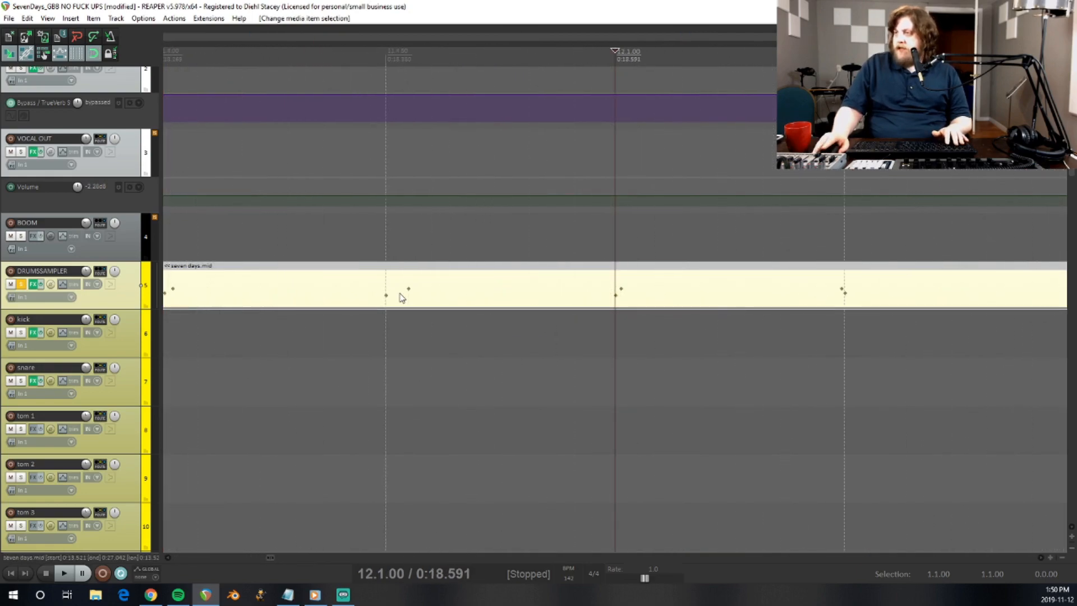
{"action": "scroll", "coordinate": [687, 299], "scroll_direction": "down", "scroll_amount": 2}
{"action": "scroll", "coordinate": [633, 295], "scroll_direction": "down", "scroll_amount": 3}
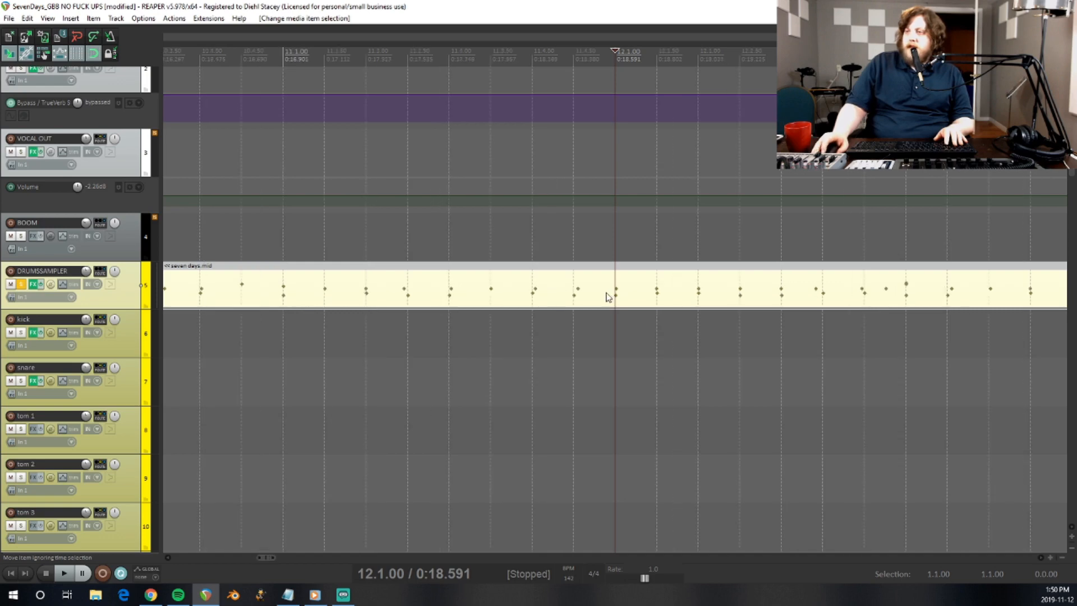
Inspect how the drum notes sit against the grid around bars 10 and 13 of the same item.
{"action": "left_click", "coordinate": [312, 294]}
{"action": "scroll", "coordinate": [343, 292], "scroll_direction": "up", "scroll_amount": 6}
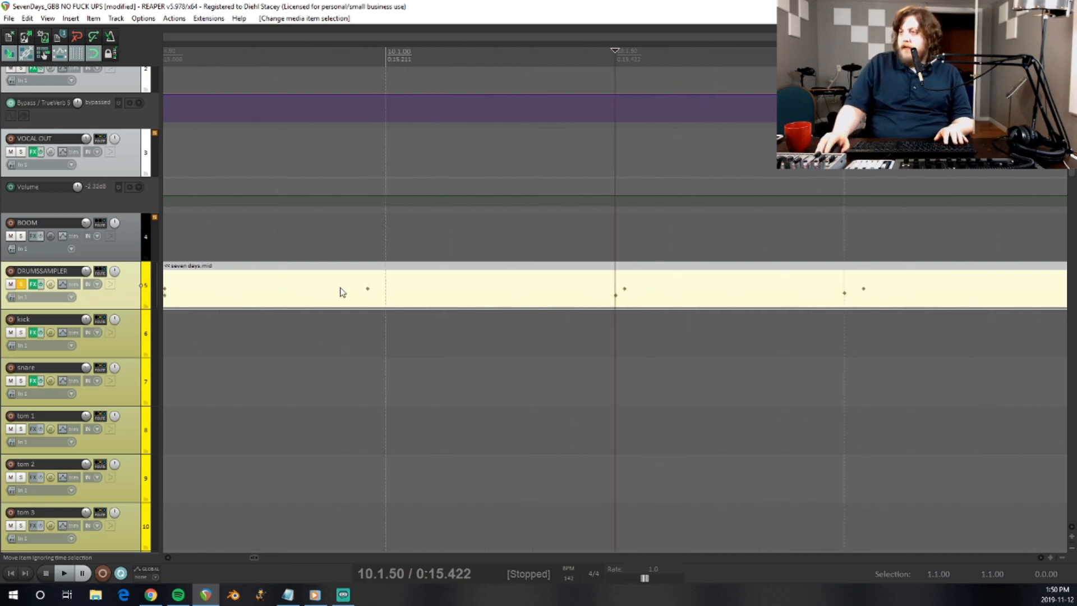
{"action": "scroll", "coordinate": [470, 289], "scroll_direction": "down", "scroll_amount": 3}
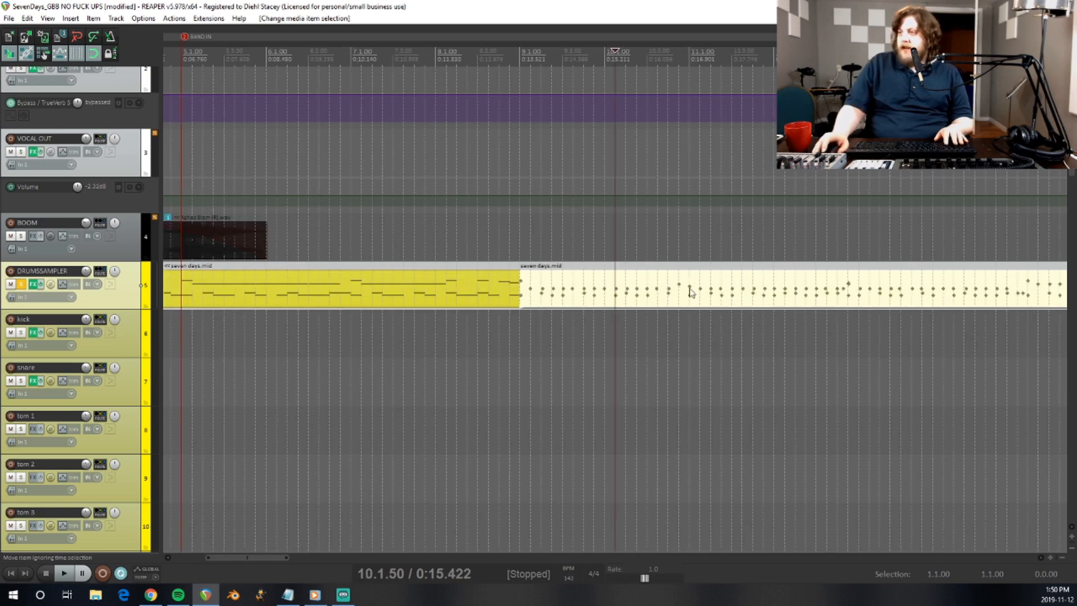
{"action": "scroll", "coordinate": [777, 286], "scroll_direction": "down", "scroll_amount": 3}
{"action": "left_click", "coordinate": [896, 291]}
{"action": "scroll", "coordinate": [901, 292], "scroll_direction": "up", "scroll_amount": 5}
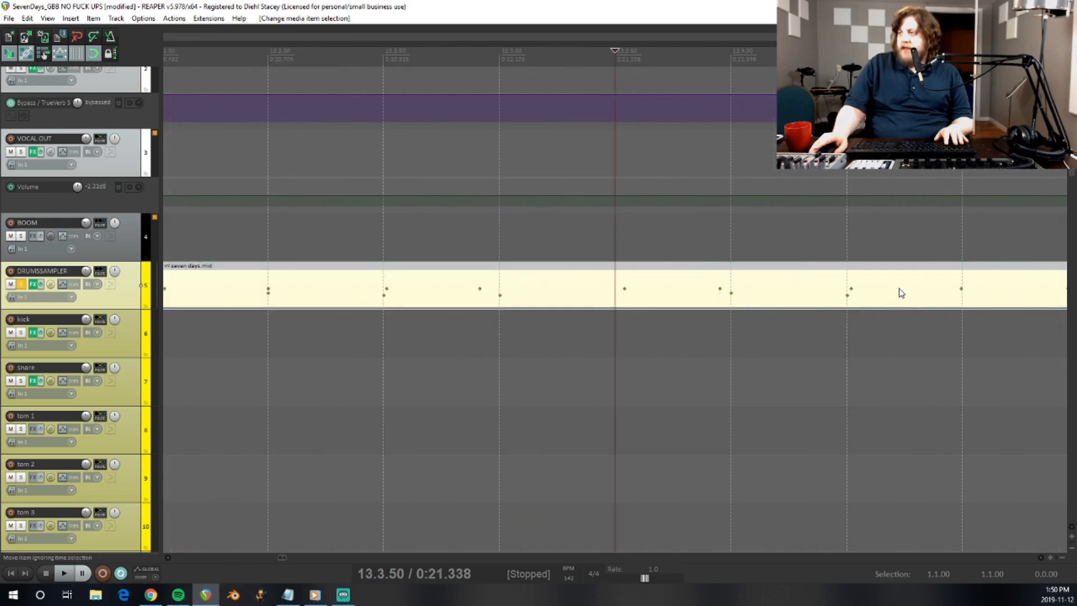
{"action": "scroll", "coordinate": [727, 308], "scroll_direction": "down", "scroll_amount": 5}
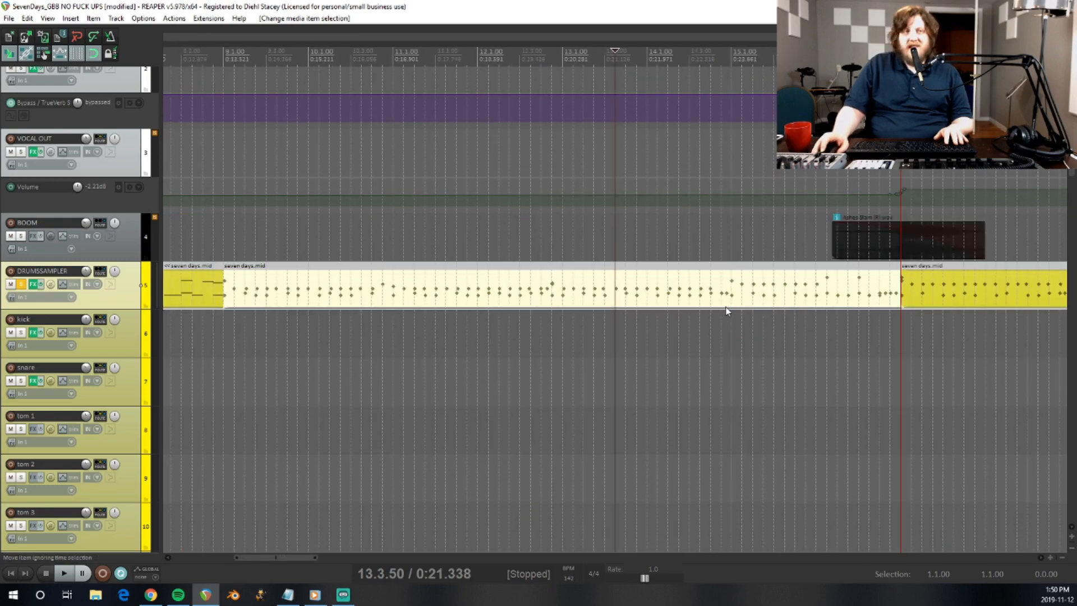
Select the Chorus 3 drum item and the first Outro drum item in turn, inspecting each one's note placement against the grid.
{"action": "scroll", "coordinate": [724, 310], "scroll_direction": "down", "scroll_amount": 6}
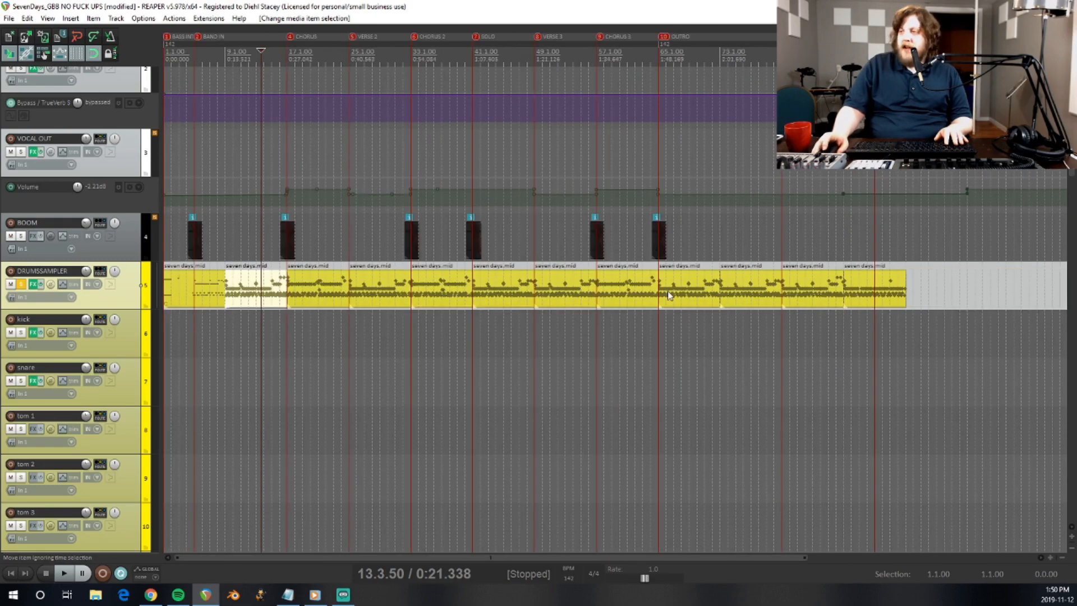
{"action": "left_click", "coordinate": [619, 297]}
{"action": "scroll", "coordinate": [619, 297], "scroll_direction": "up", "scroll_amount": 8}
{"action": "scroll", "coordinate": [619, 297], "scroll_direction": "up", "scroll_amount": 2}
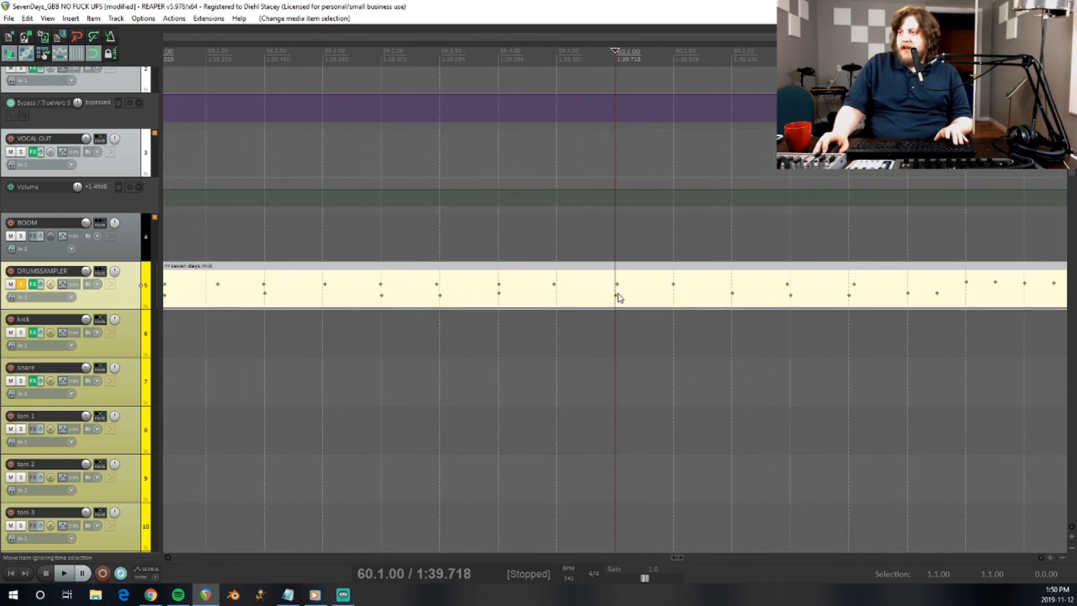
{"action": "scroll", "coordinate": [619, 297], "scroll_direction": "down", "scroll_amount": 8}
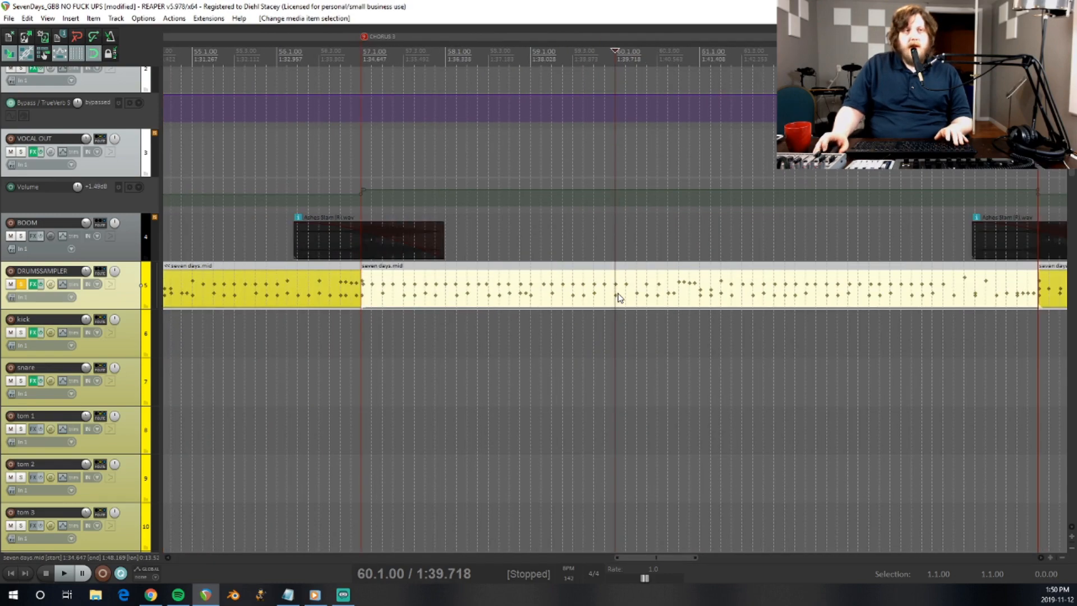
{"action": "left_click", "coordinate": [732, 295]}
{"action": "scroll", "coordinate": [732, 296], "scroll_direction": "up", "scroll_amount": 10}
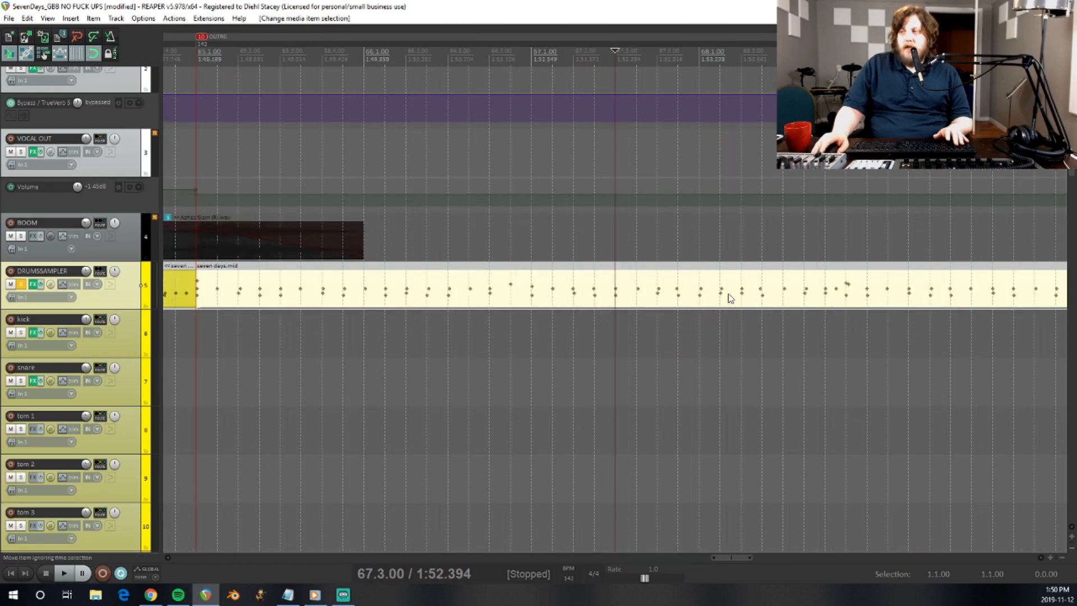
{"action": "scroll", "coordinate": [724, 297], "scroll_direction": "down", "scroll_amount": 9}
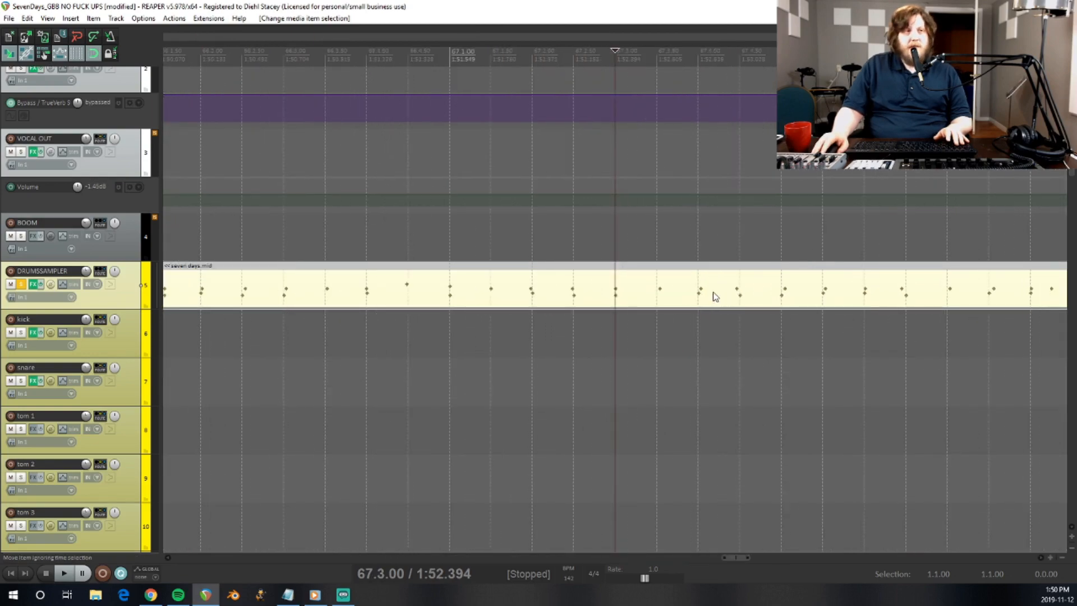
Open the Chorus 3 drum item in the MIDI editor and maximize the editor window.
{"action": "left_click", "coordinate": [452, 286]}
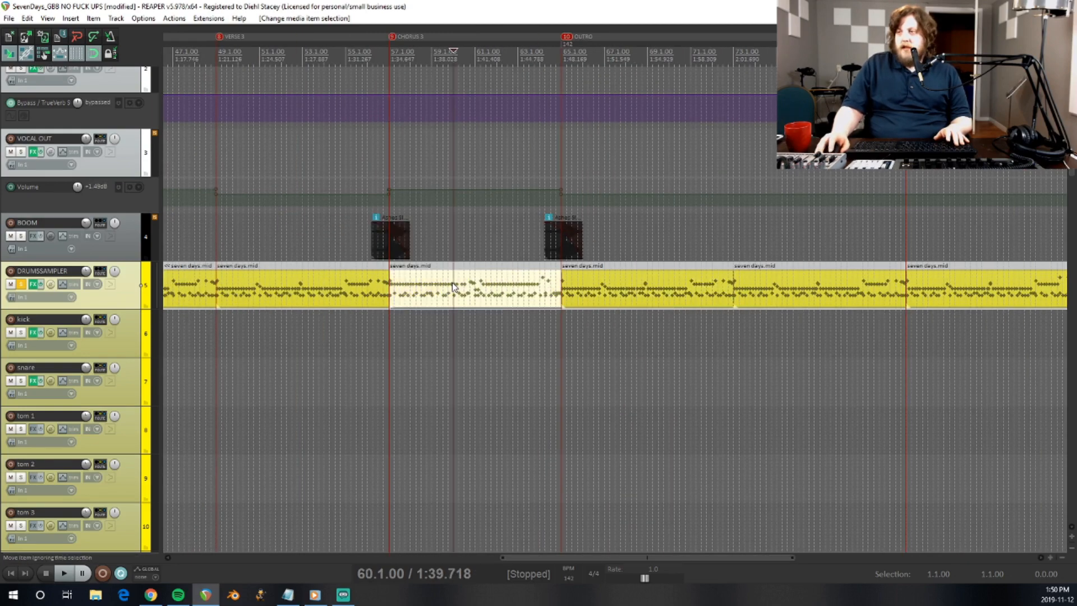
{"action": "right_click", "coordinate": [452, 286]}
{"action": "left_click", "coordinate": [521, 319]}
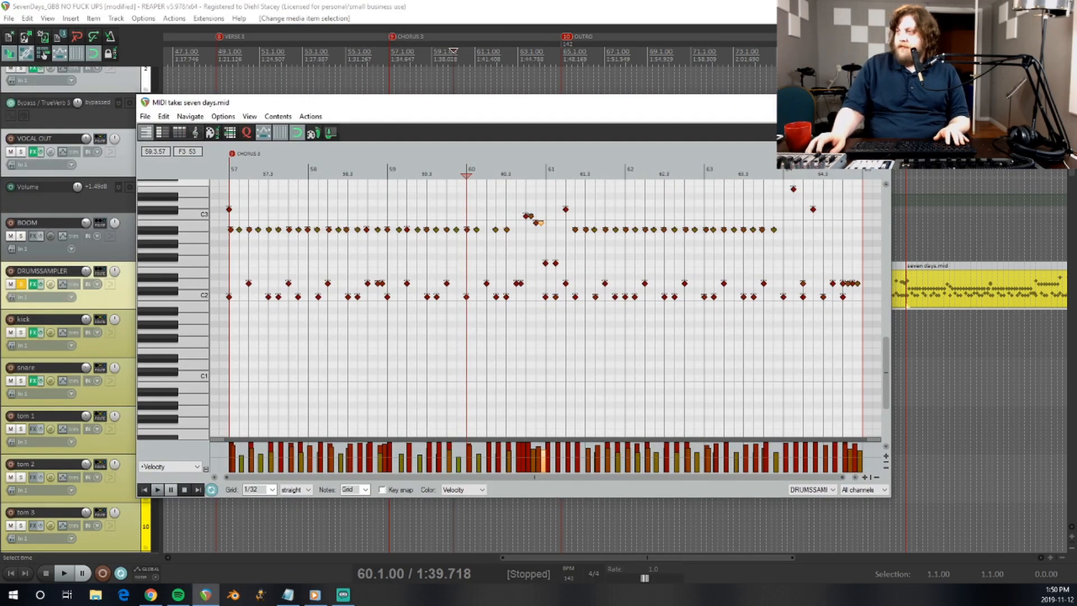
{"action": "left_click", "coordinate": [852, 102]}
Examine the timing and velocities of the Chorus 3 drum notes against the grid, around bar 59 and at the start of bar 57.
{"action": "scroll", "coordinate": [174, 221], "scroll_direction": "up", "scroll_amount": 3}
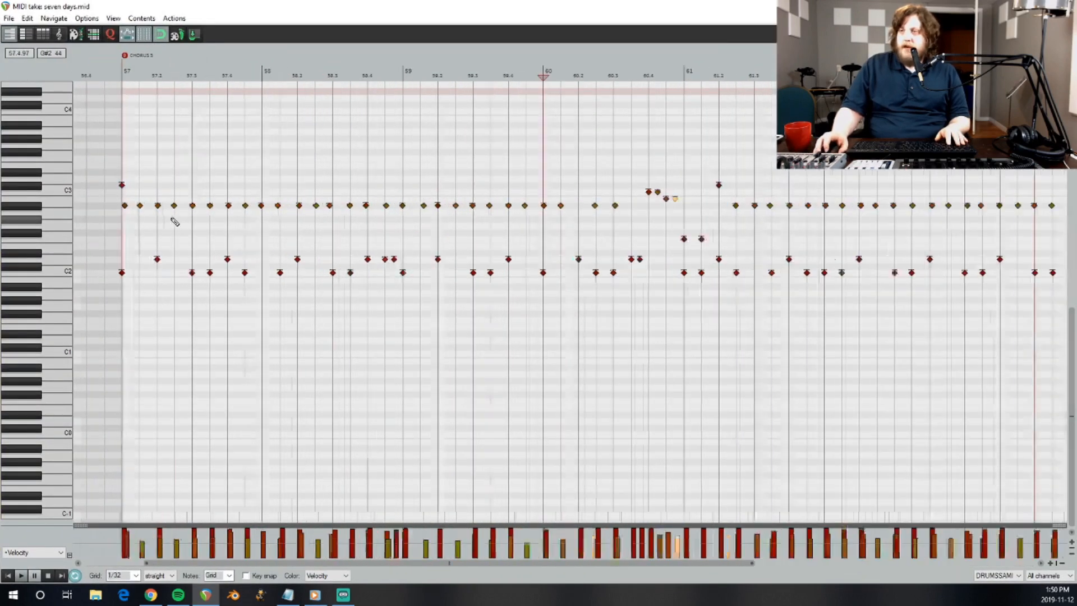
{"action": "scroll", "coordinate": [174, 221], "scroll_direction": "up", "scroll_amount": 2}
{"action": "scroll", "coordinate": [174, 222], "scroll_direction": "up", "scroll_amount": 2}
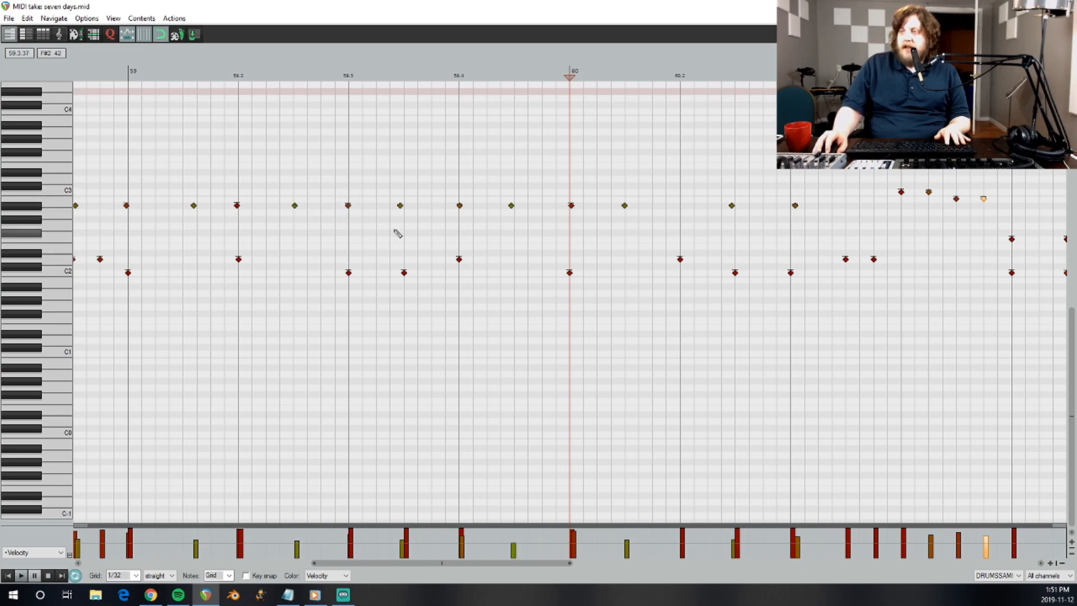
{"action": "scroll", "coordinate": [305, 250], "scroll_direction": "down", "scroll_amount": 5}
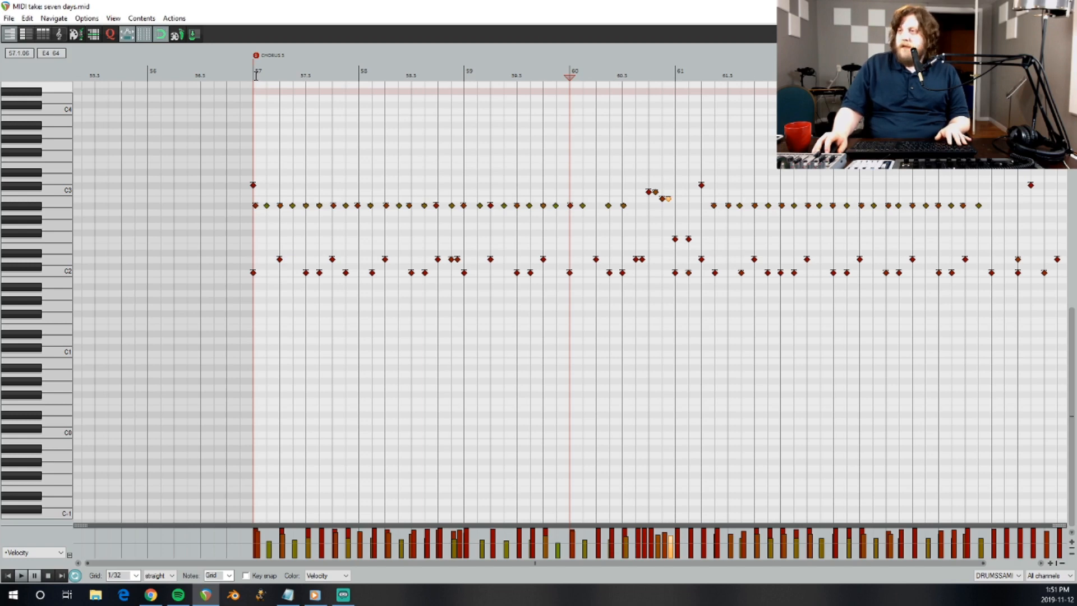
{"action": "scroll", "coordinate": [376, 95], "scroll_direction": "up", "scroll_amount": 5}
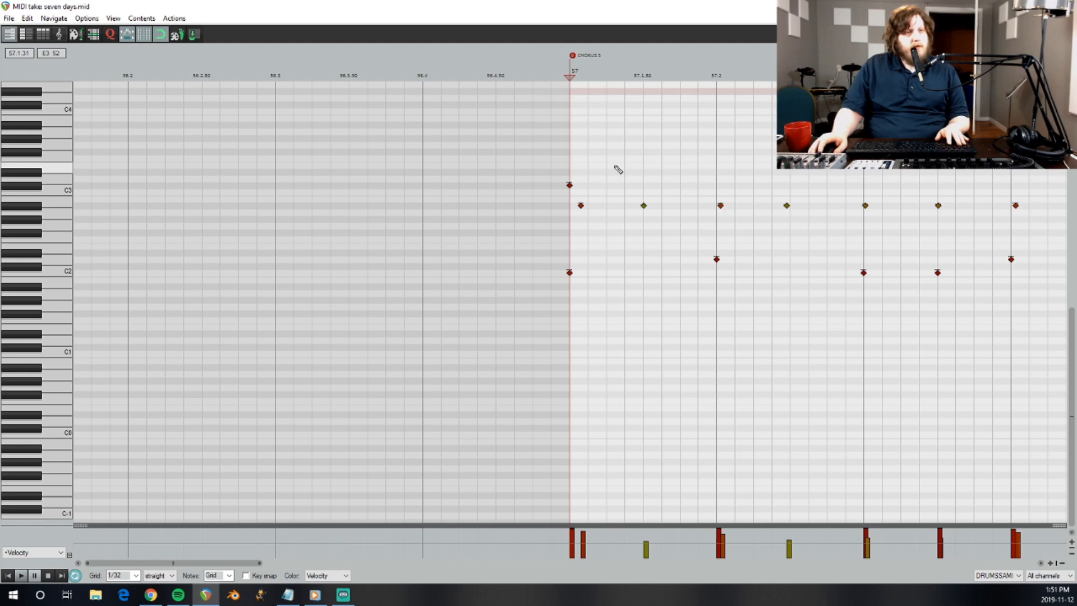
{"action": "scroll", "coordinate": [605, 218], "scroll_direction": "down", "scroll_amount": 6}
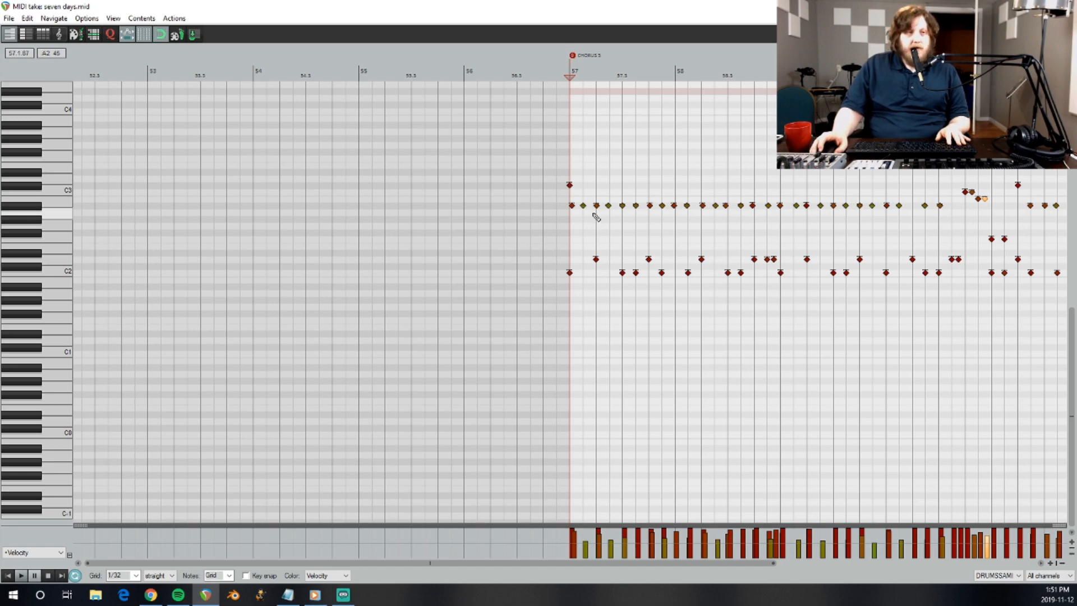
Compare the Chorus 3 drum notes with the grid, close up at bar 57 and across the whole section.
{"action": "scroll", "coordinate": [588, 213], "scroll_direction": "up", "scroll_amount": 3}
{"action": "scroll", "coordinate": [617, 214], "scroll_direction": "up", "scroll_amount": 3}
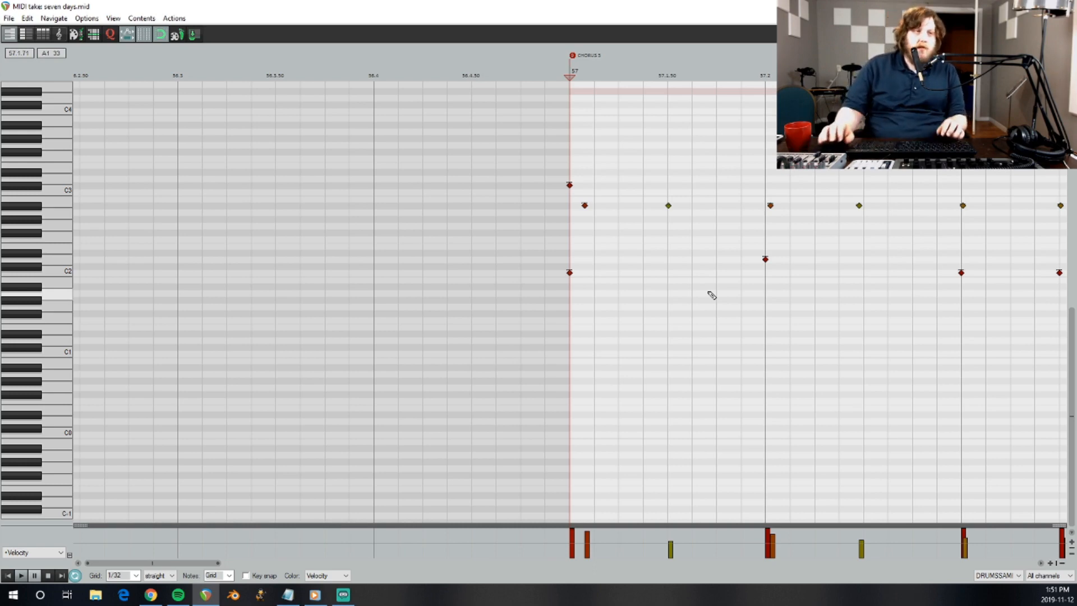
{"action": "scroll", "coordinate": [723, 269], "scroll_direction": "down", "scroll_amount": 3}
{"action": "scroll", "coordinate": [701, 272], "scroll_direction": "down", "scroll_amount": 4}
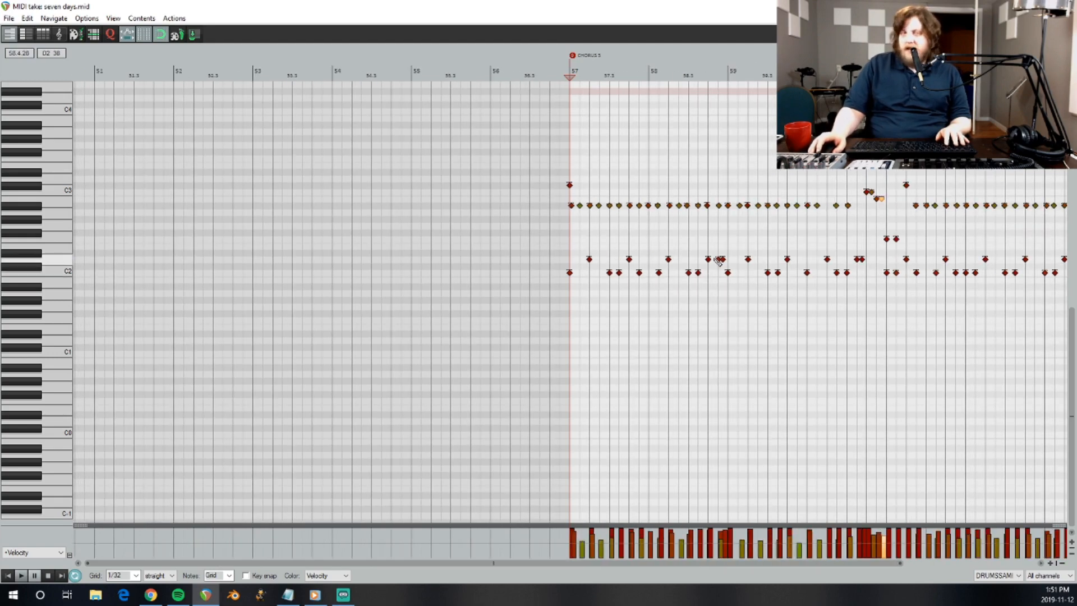
{"action": "scroll", "coordinate": [718, 259], "scroll_direction": "up", "scroll_amount": 6}
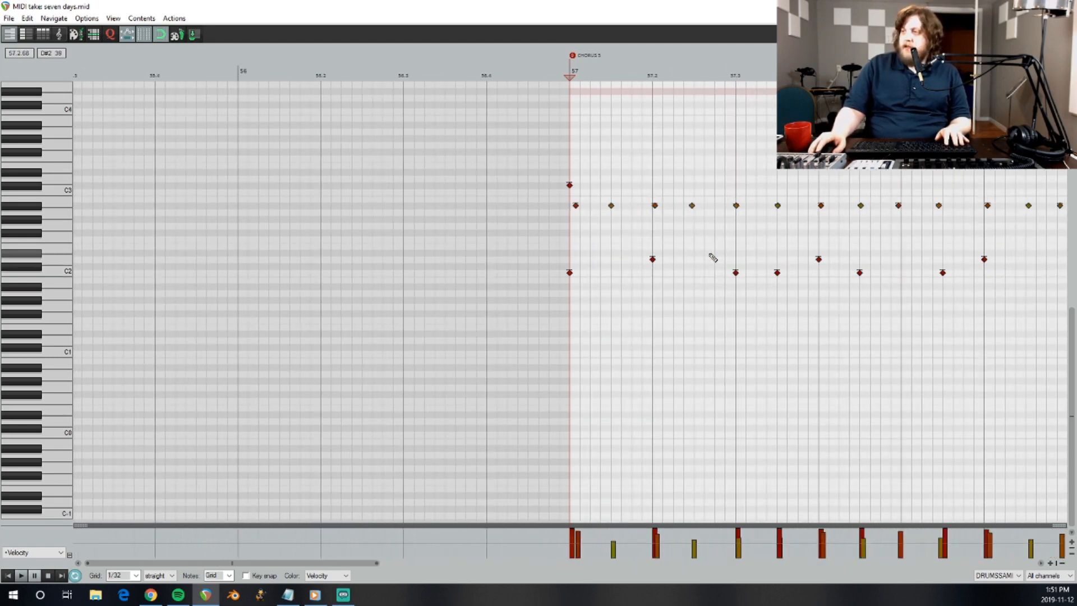
{"action": "scroll", "coordinate": [706, 255], "scroll_direction": "down", "scroll_amount": 8}
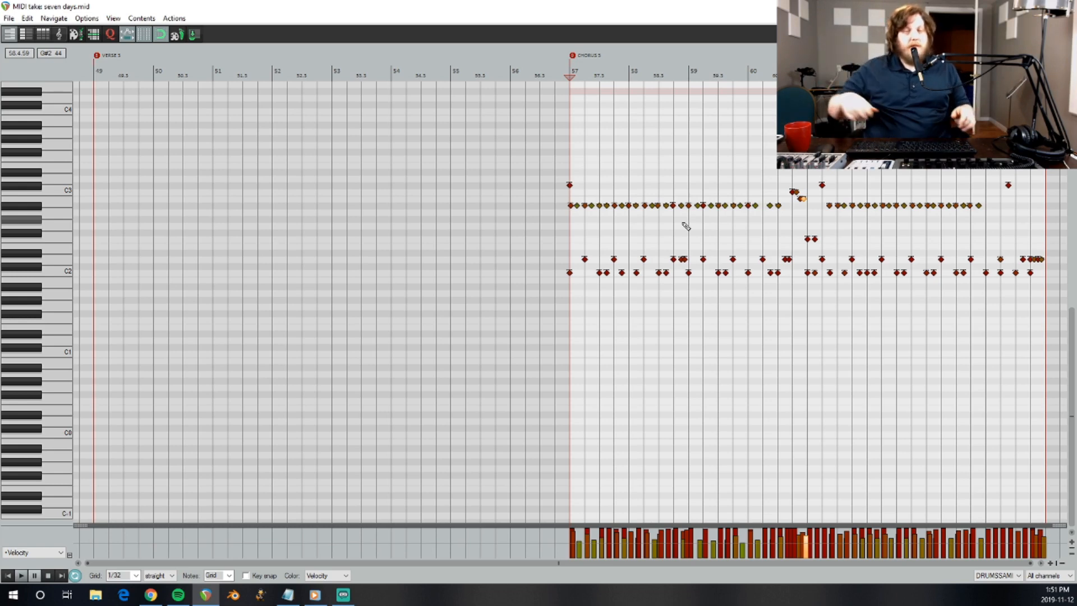
{"action": "scroll", "coordinate": [780, 284], "scroll_direction": "up", "scroll_amount": 3}
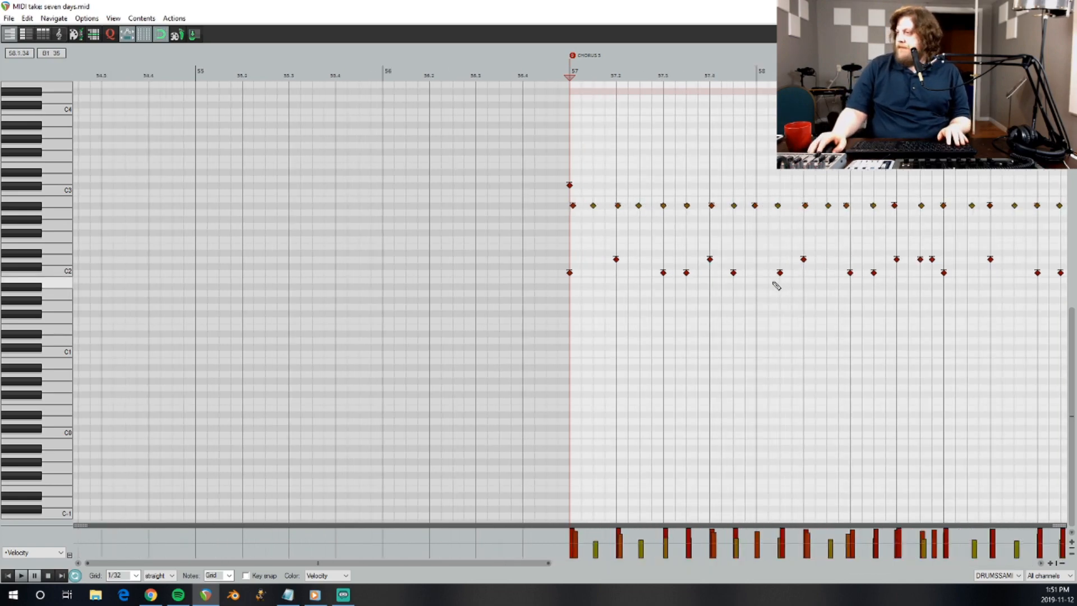
{"action": "scroll", "coordinate": [777, 286], "scroll_direction": "down", "scroll_amount": 5}
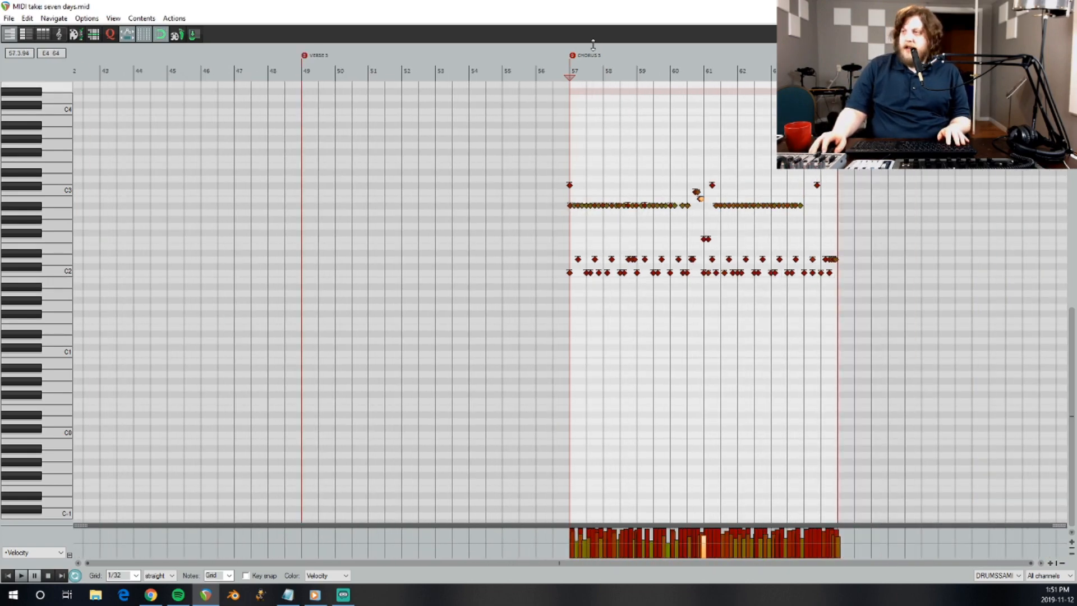
Play the Chorus 3 drums from bar 57, stop playback and close the MIDI editor.
{"action": "key", "text": "space"}
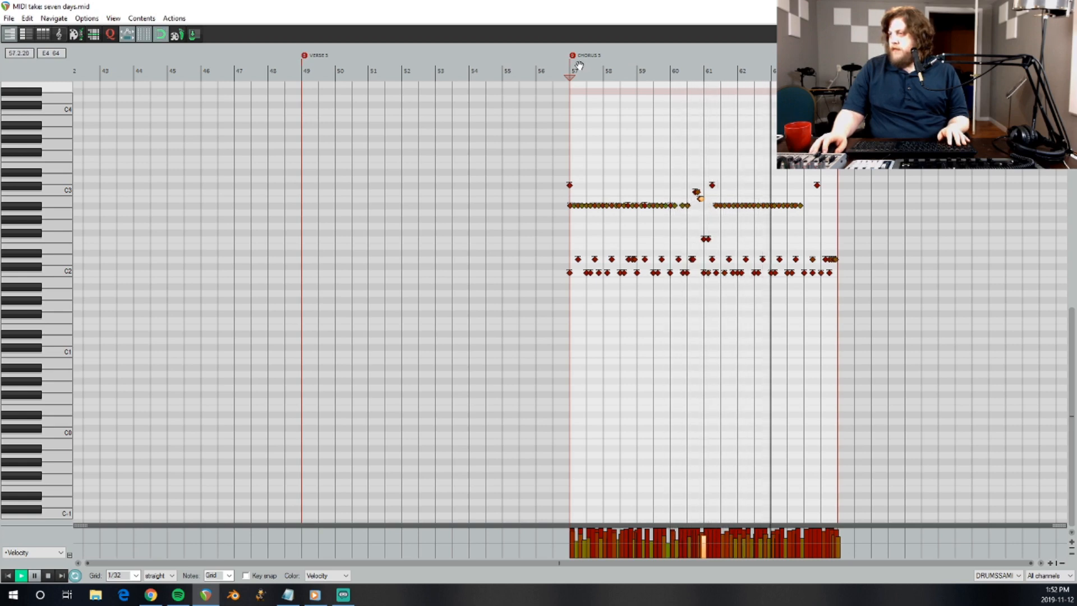
{"action": "key", "text": "space"}
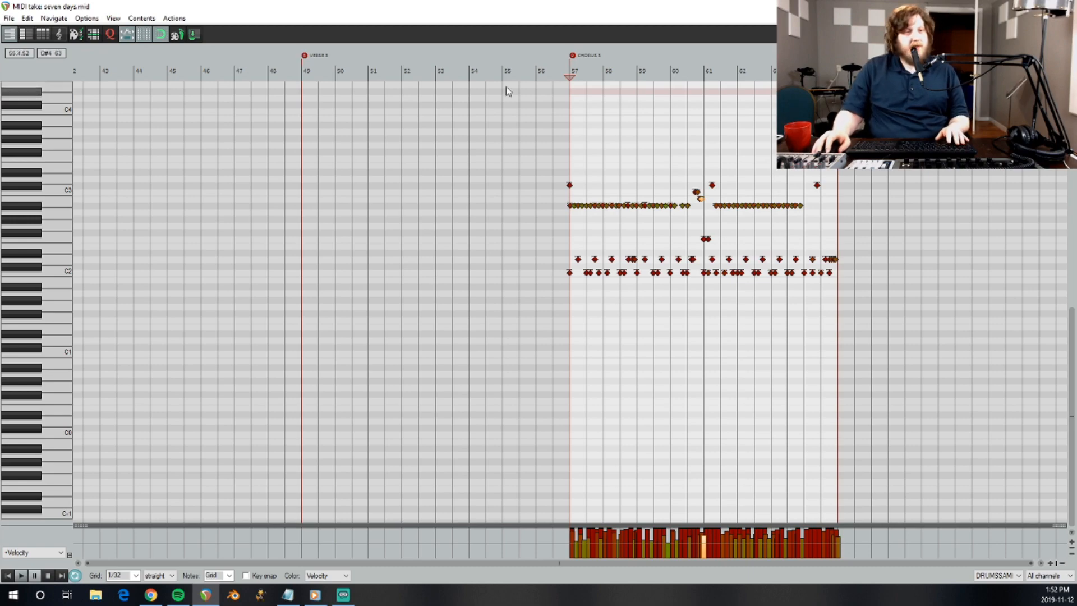
{"action": "left_click", "coordinate": [1064, 6]}
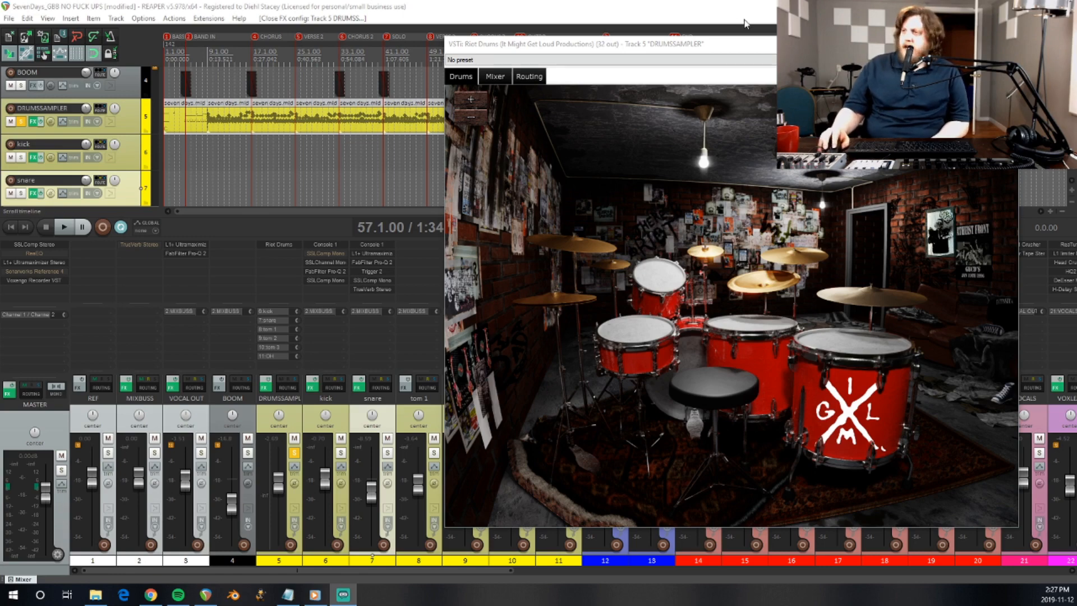
Reposition the Riot Drums window so the whole kit shows, and audition the snare and each of the toms.
{"action": "left_click_drag", "start_coordinate": [682, 45], "coordinate": [716, 45]}
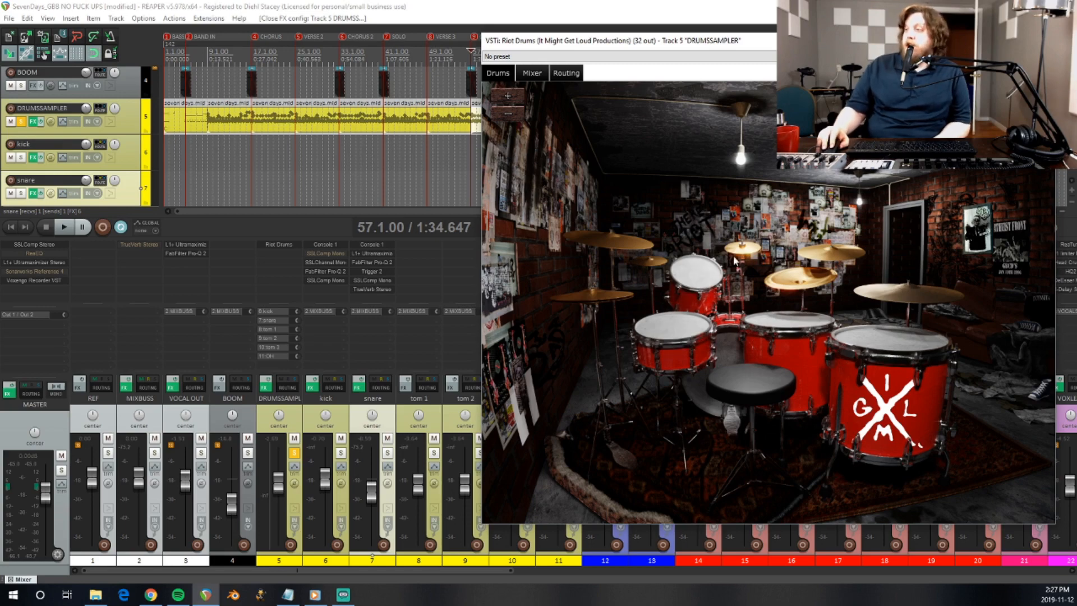
{"action": "left_click_drag", "start_coordinate": [604, 45], "coordinate": [537, 60]}
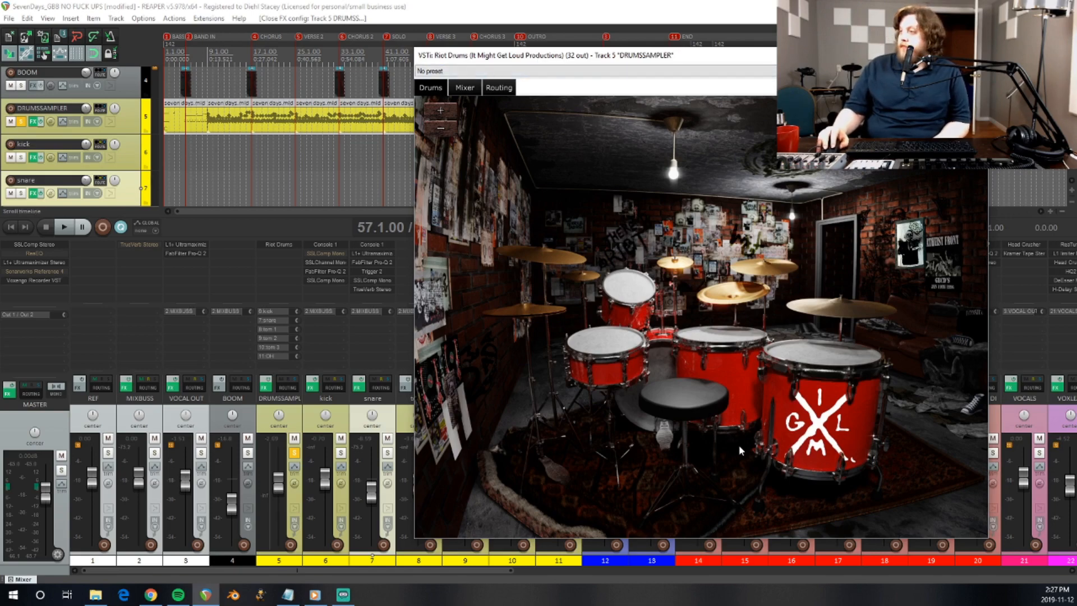
{"action": "left_click", "coordinate": [600, 344]}
{"action": "left_click", "coordinate": [629, 288]}
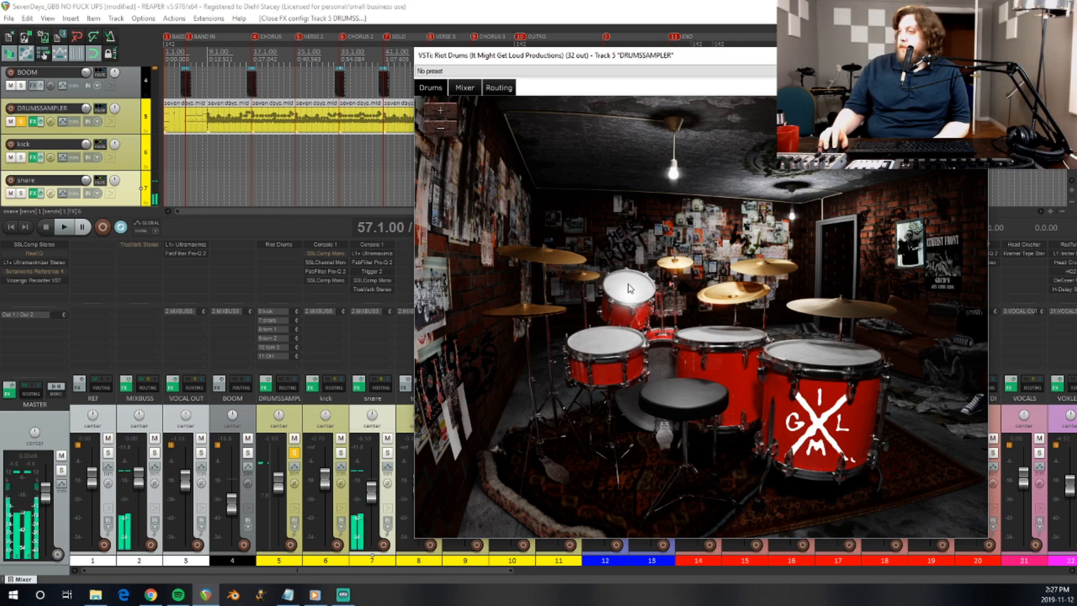
{"action": "left_click", "coordinate": [720, 336]}
{"action": "left_click", "coordinate": [817, 352]}
Audition the cymbals around the Riot Drums kit one by one, plus the kick pedal and the snare.
{"action": "left_click", "coordinate": [739, 291]}
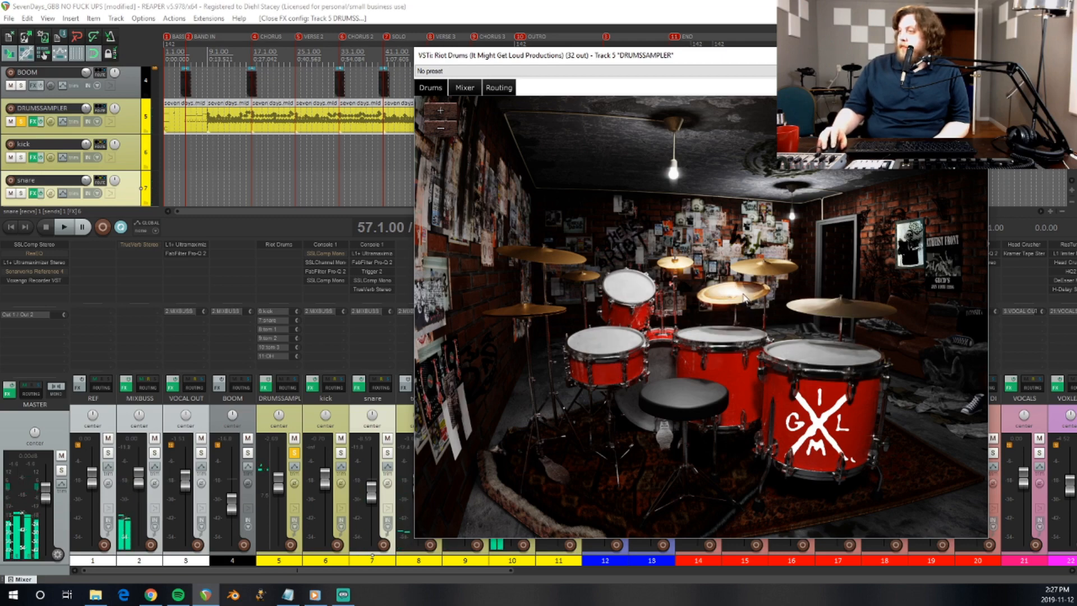
{"action": "left_click", "coordinate": [767, 265]}
{"action": "left_click", "coordinate": [675, 261]}
{"action": "left_click", "coordinate": [551, 251]}
{"action": "left_click", "coordinate": [584, 276]}
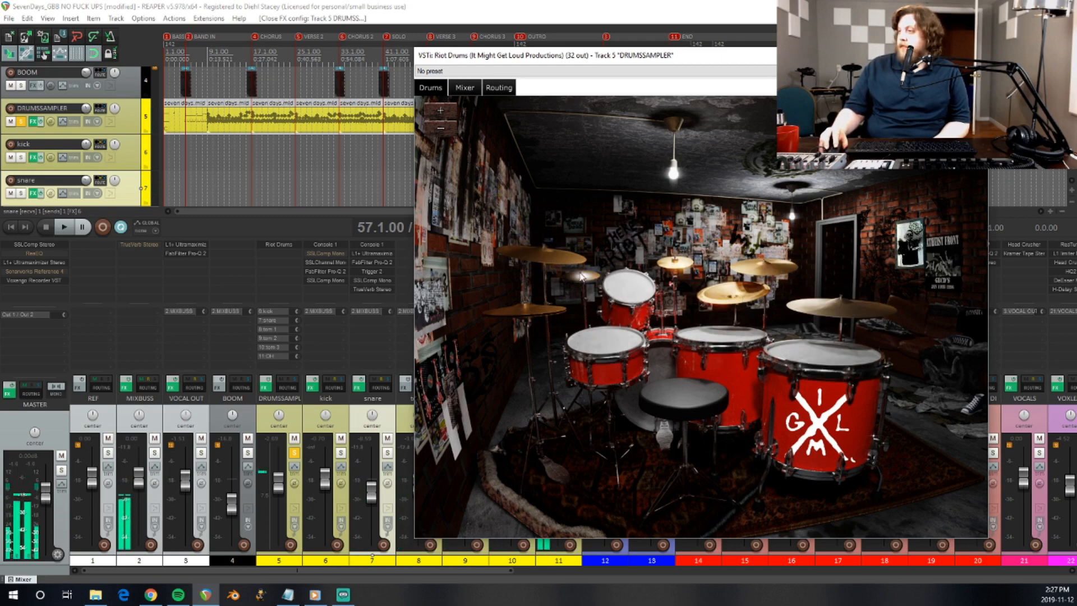
{"action": "left_click", "coordinate": [553, 313]}
{"action": "left_click", "coordinate": [663, 436]}
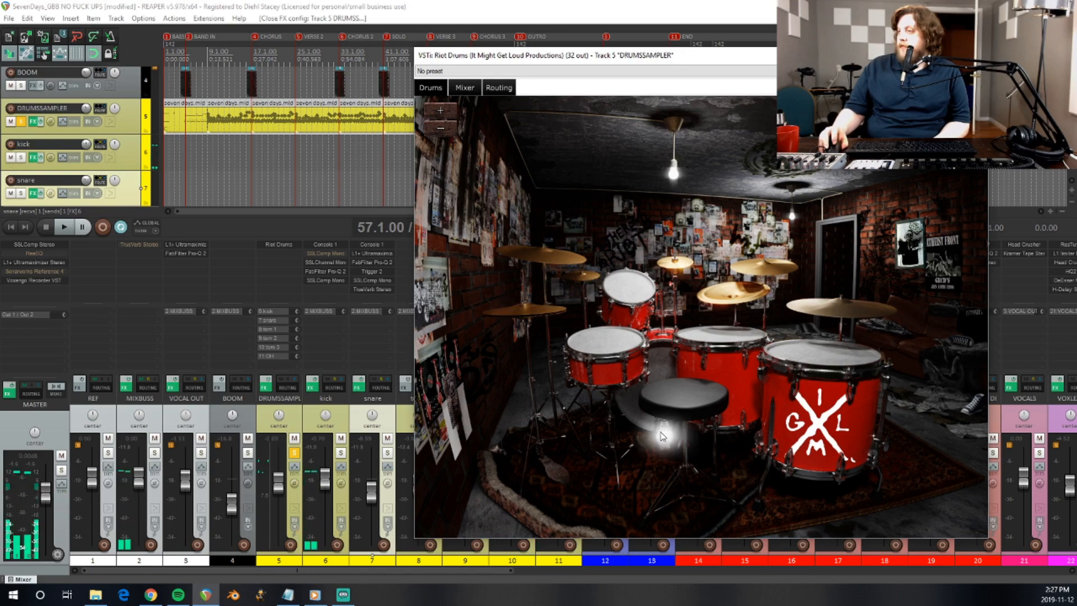
{"action": "left_click", "coordinate": [664, 436]}
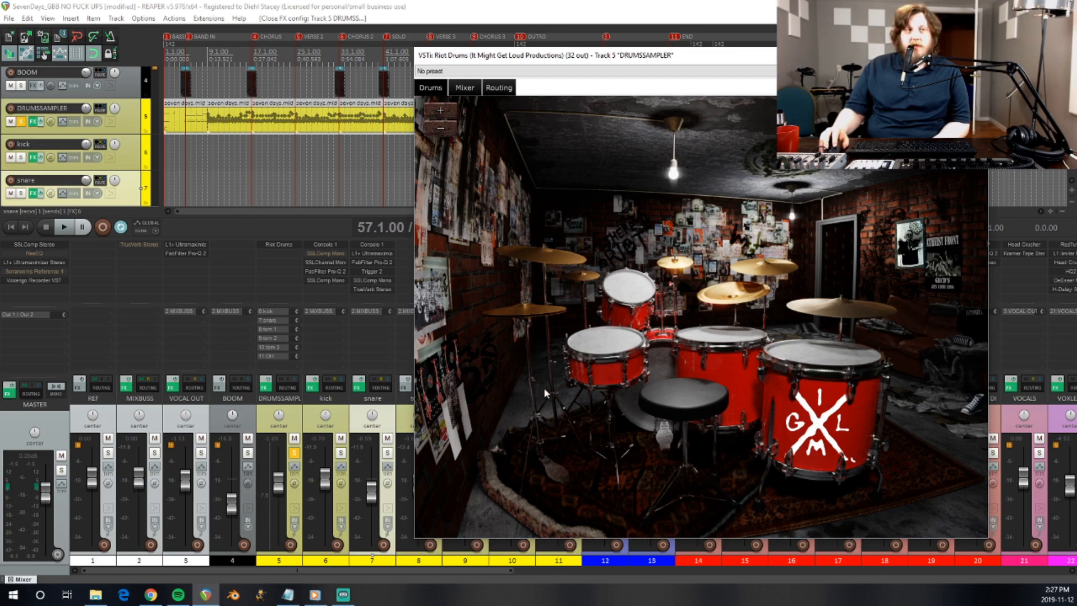
{"action": "left_click", "coordinate": [606, 360]}
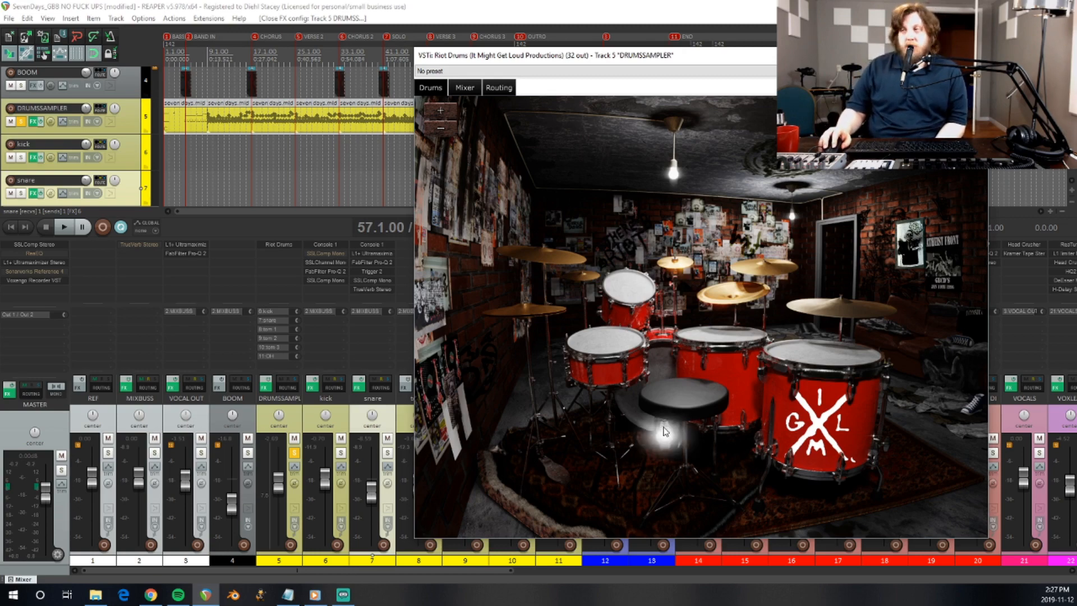
Show the Riot Drums mixer page with its microphone and room levels, and close the plugin window.
{"action": "left_click", "coordinate": [462, 90]}
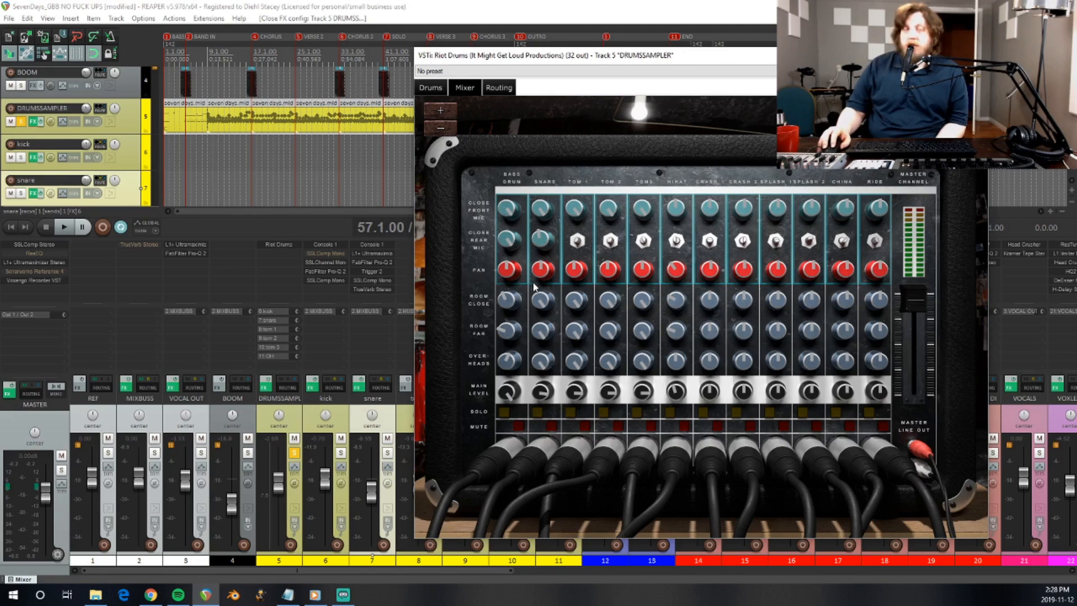
{"action": "left_click", "coordinate": [975, 55]}
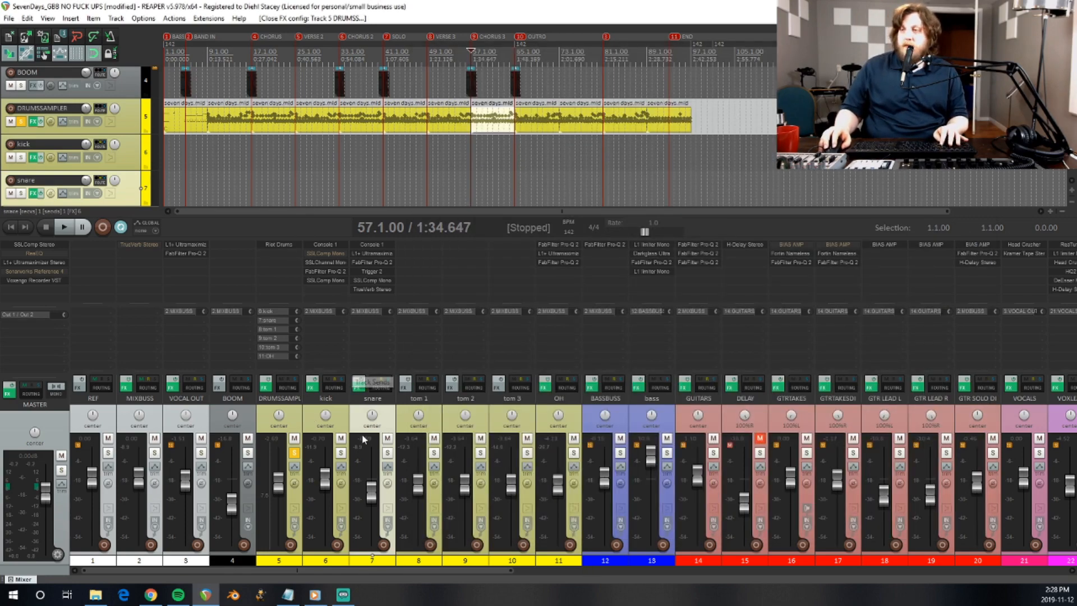
Open the kick track's effects chain and examine its Console 1 settings in both the plugin and the on-screen display.
{"action": "left_click", "coordinate": [343, 412]}
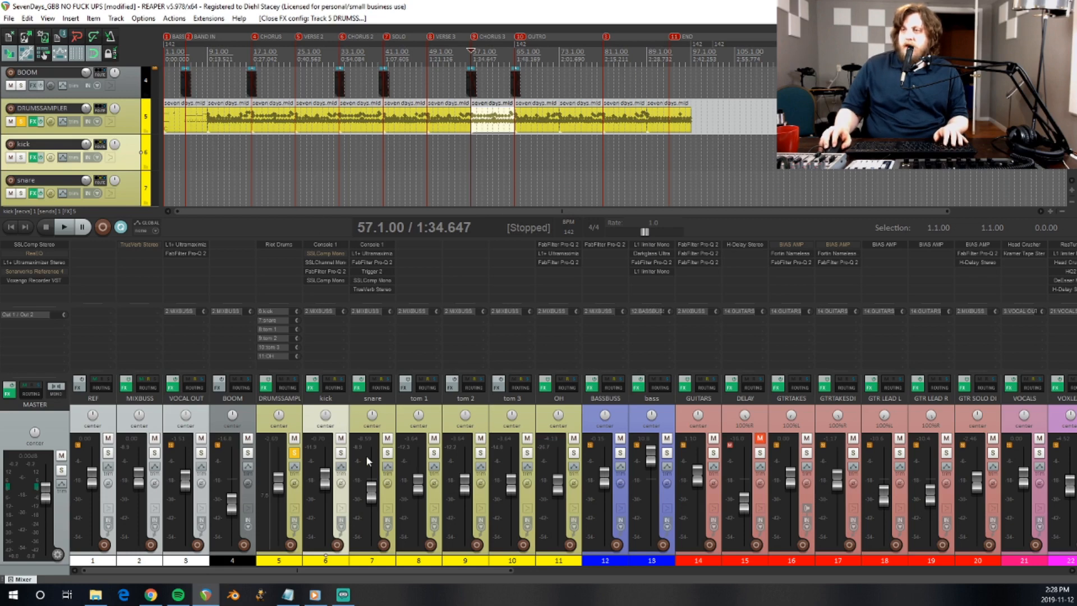
{"action": "left_click", "coordinate": [358, 424]}
{"action": "left_click", "coordinate": [342, 423]}
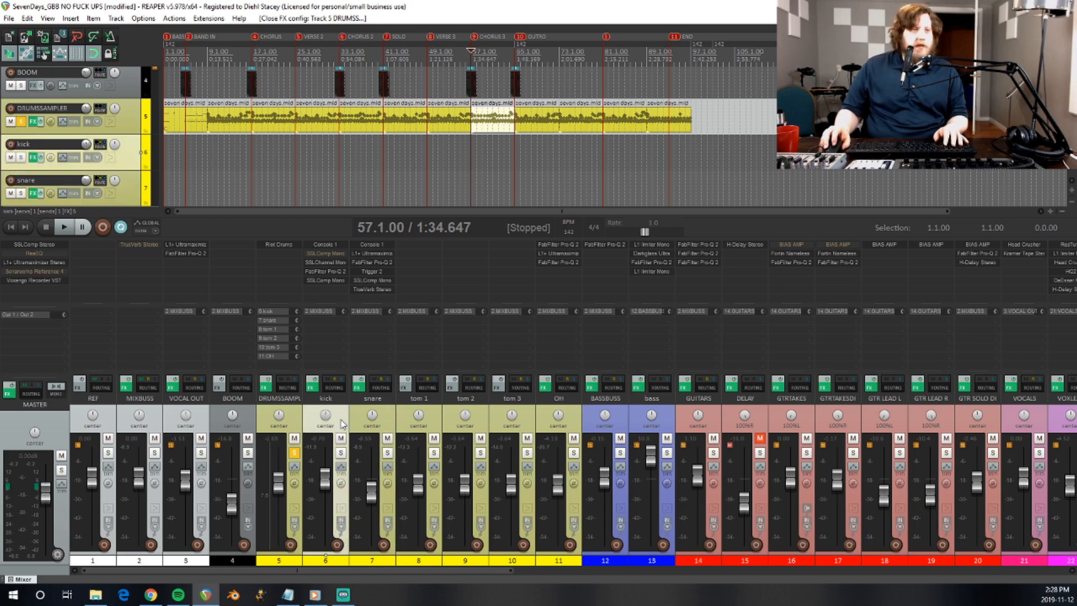
{"action": "left_click", "coordinate": [314, 393]}
{"action": "left_click_drag", "start_coordinate": [151, 48], "coordinate": [368, 99]}
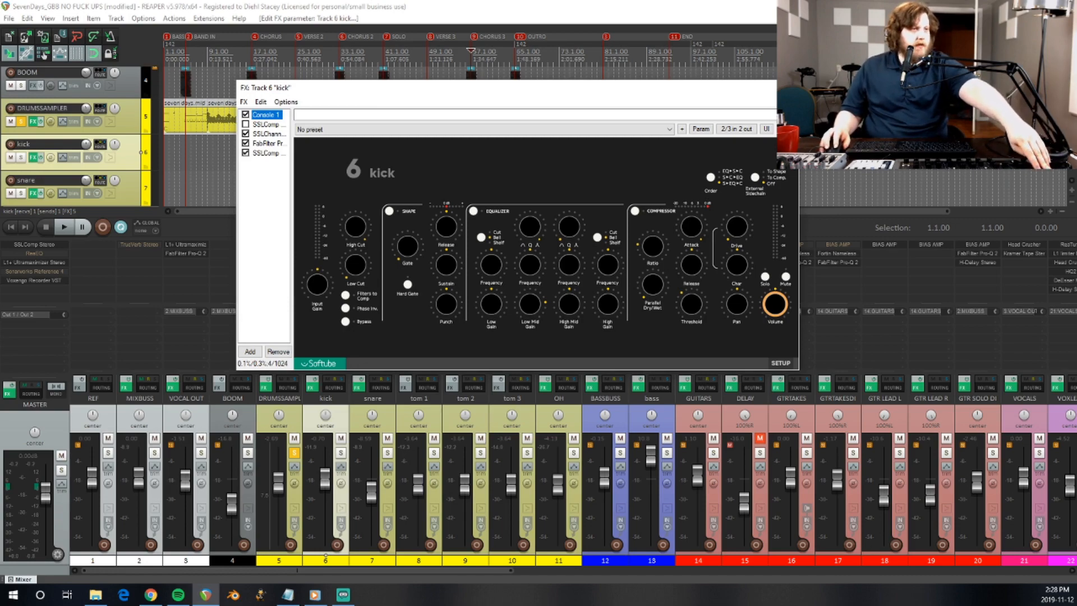
{"action": "left_click_drag", "start_coordinate": [0, 135], "coordinate": [616, 65]}
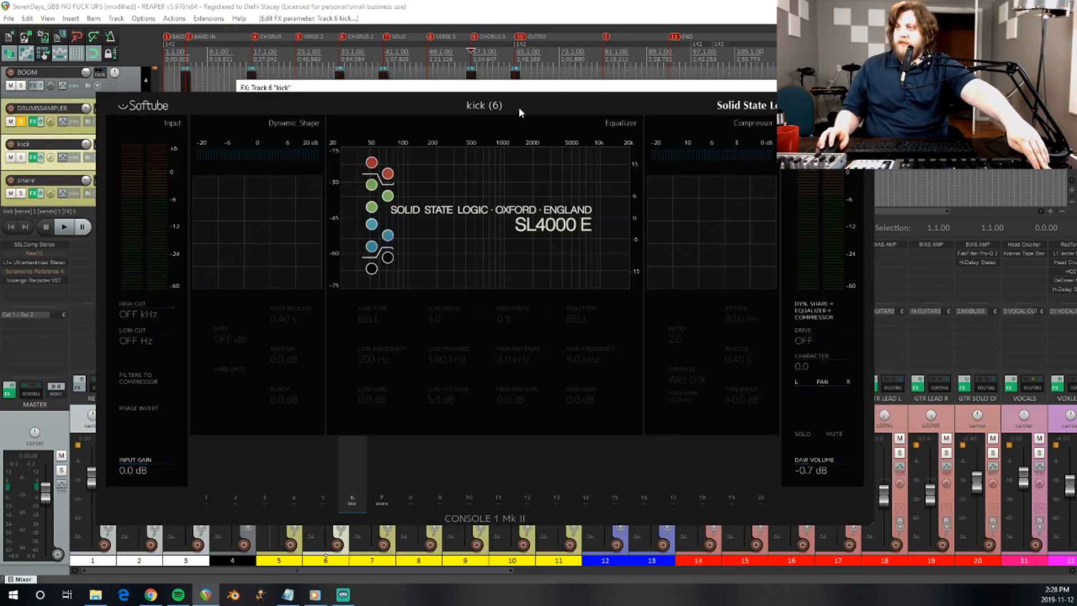
{"action": "left_click_drag", "start_coordinate": [518, 106], "coordinate": [564, 77]}
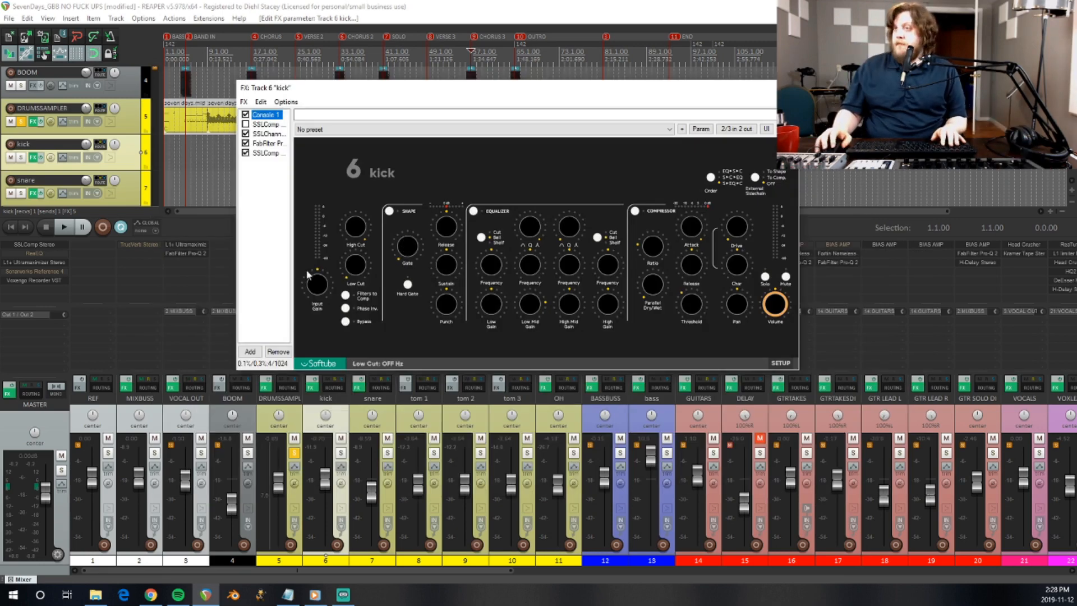
Show the kick's SSL E-Channel plugin, toggle its Analog switch, and review its low-mid, high-mid and high EQ bands.
{"action": "left_click", "coordinate": [277, 135]}
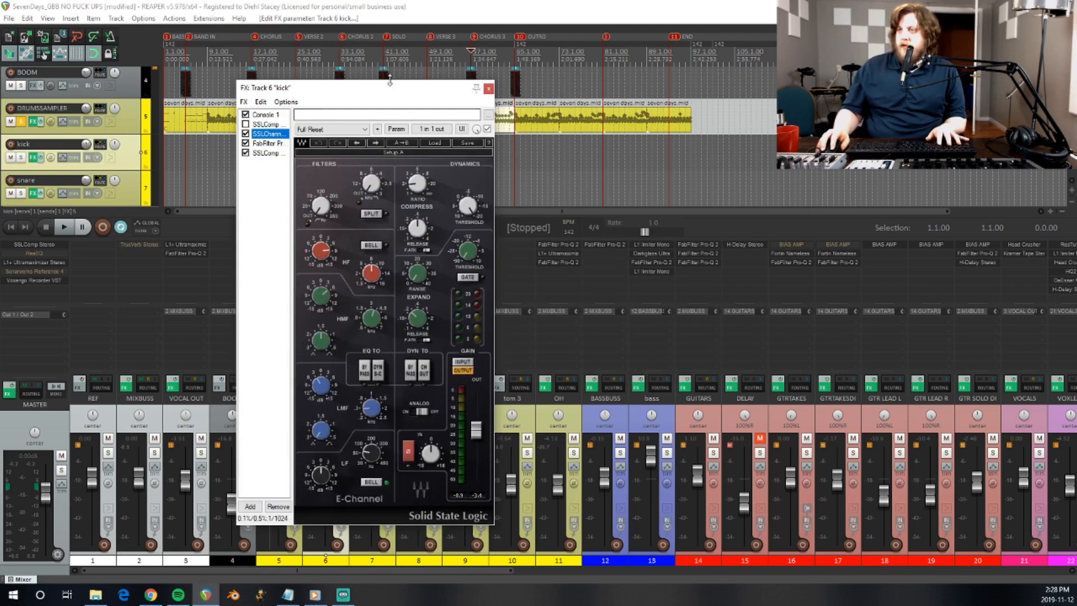
{"action": "left_click_drag", "start_coordinate": [380, 92], "coordinate": [330, 61]}
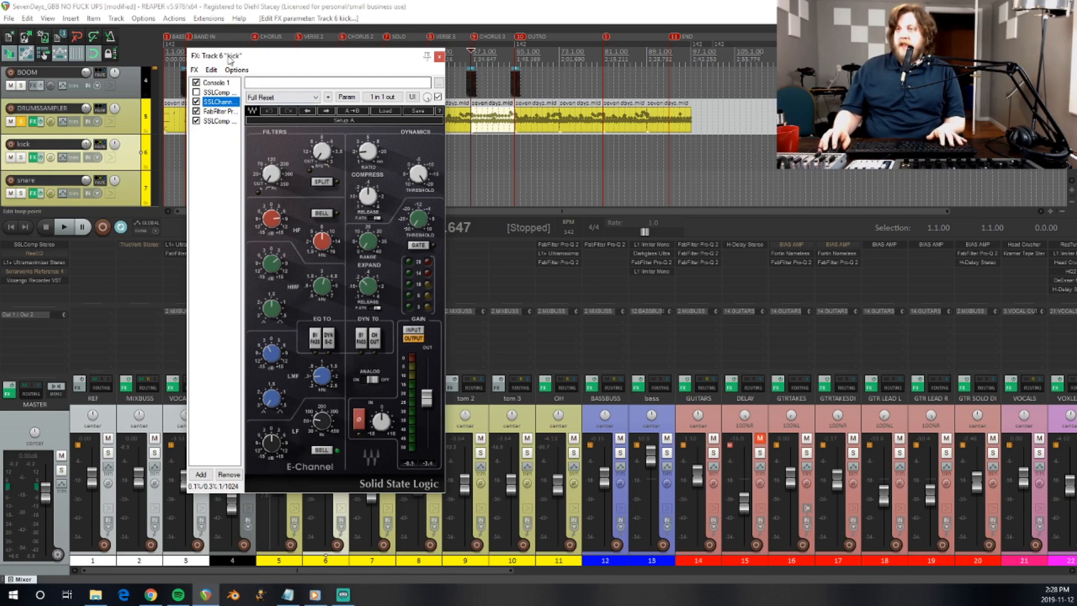
{"action": "left_click_drag", "start_coordinate": [260, 56], "coordinate": [429, 72]}
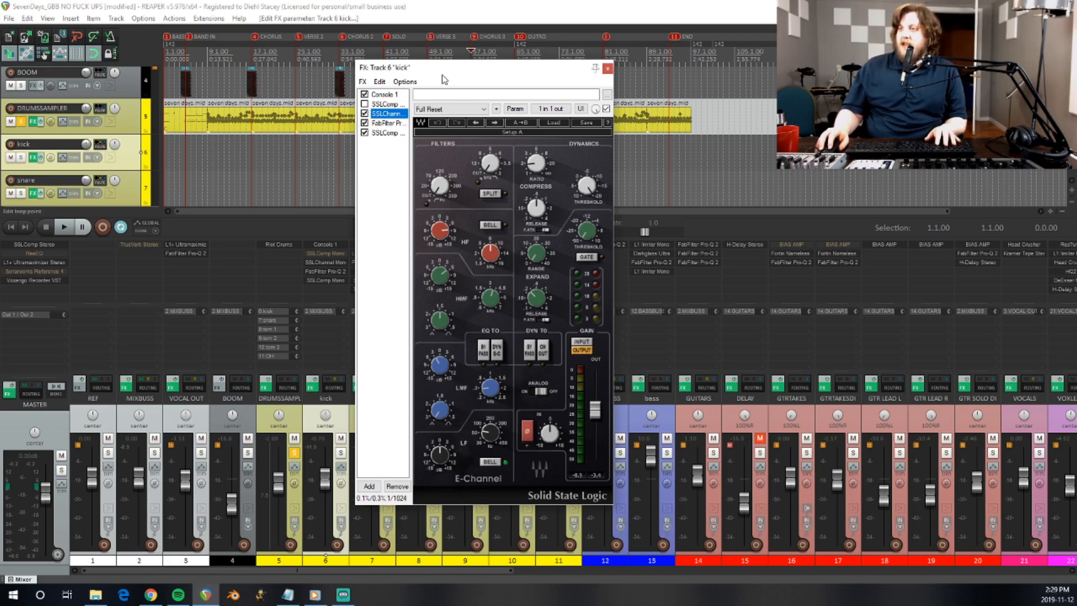
{"action": "left_click_drag", "start_coordinate": [442, 75], "coordinate": [378, 45]}
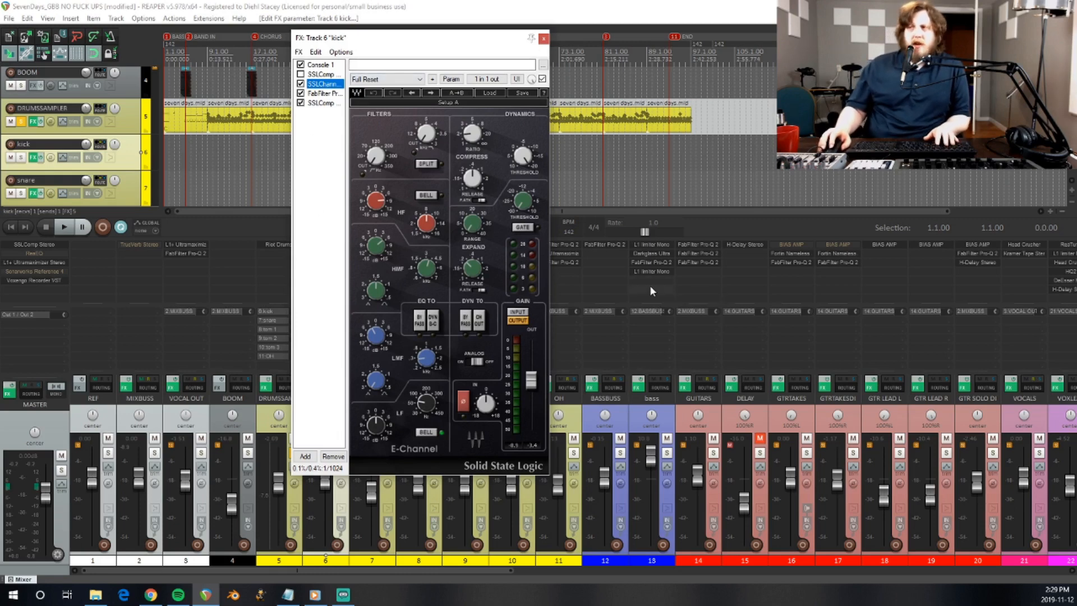
{"action": "left_click", "coordinate": [478, 363]}
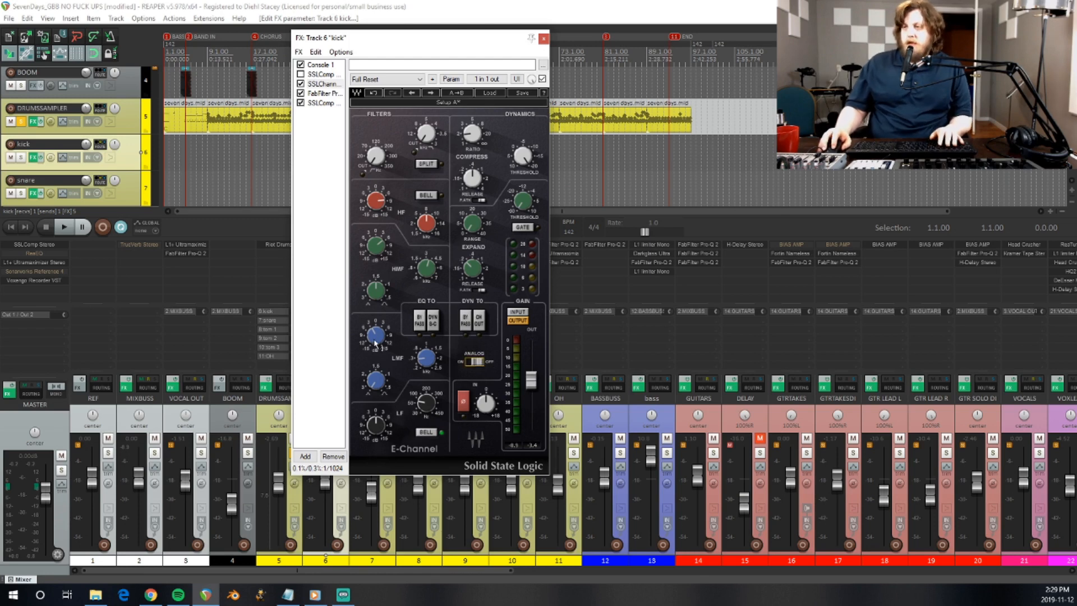
{"action": "mouse_move", "coordinate": [383, 344]}
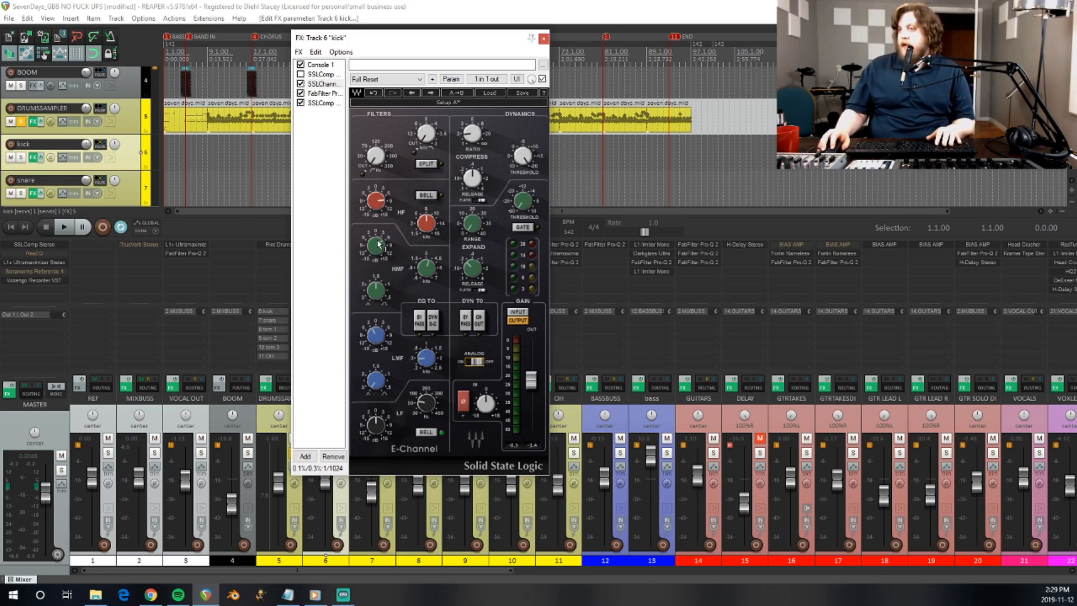
{"action": "mouse_move", "coordinate": [379, 244]}
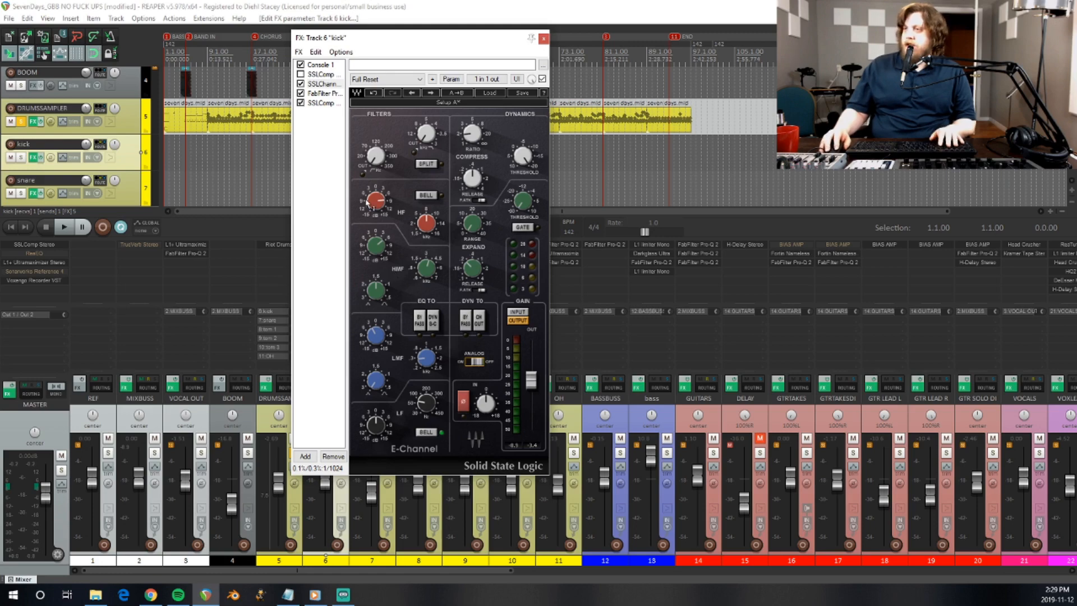
Solo the kick track and bypass the FabFilter Pro-Q 2 and the last SSLComp in its effects chain.
{"action": "left_click_drag", "start_coordinate": [389, 42], "coordinate": [910, 84]}
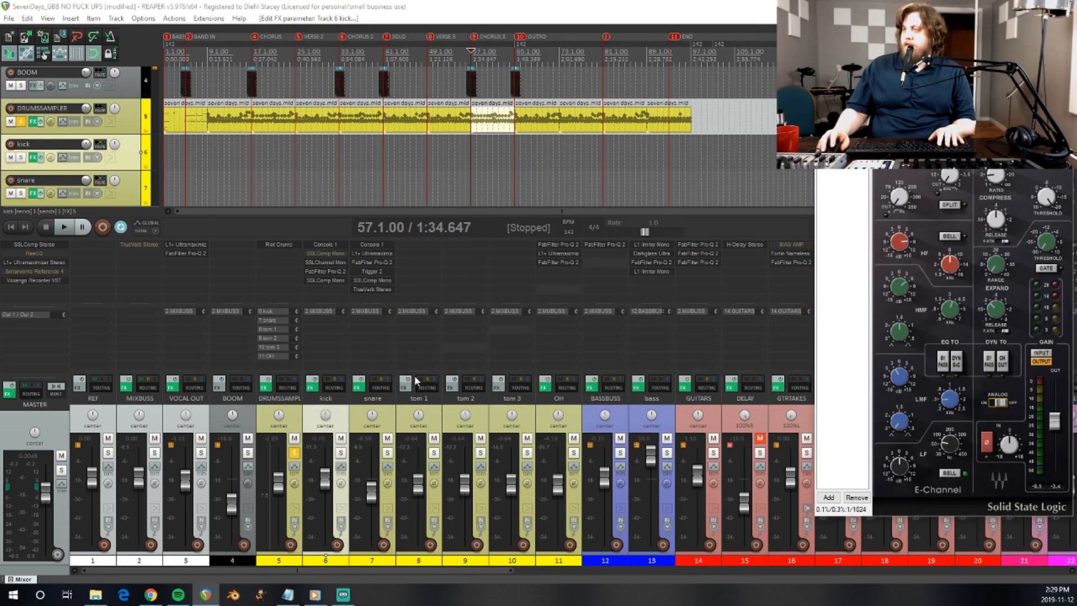
{"action": "left_click", "coordinate": [340, 452]}
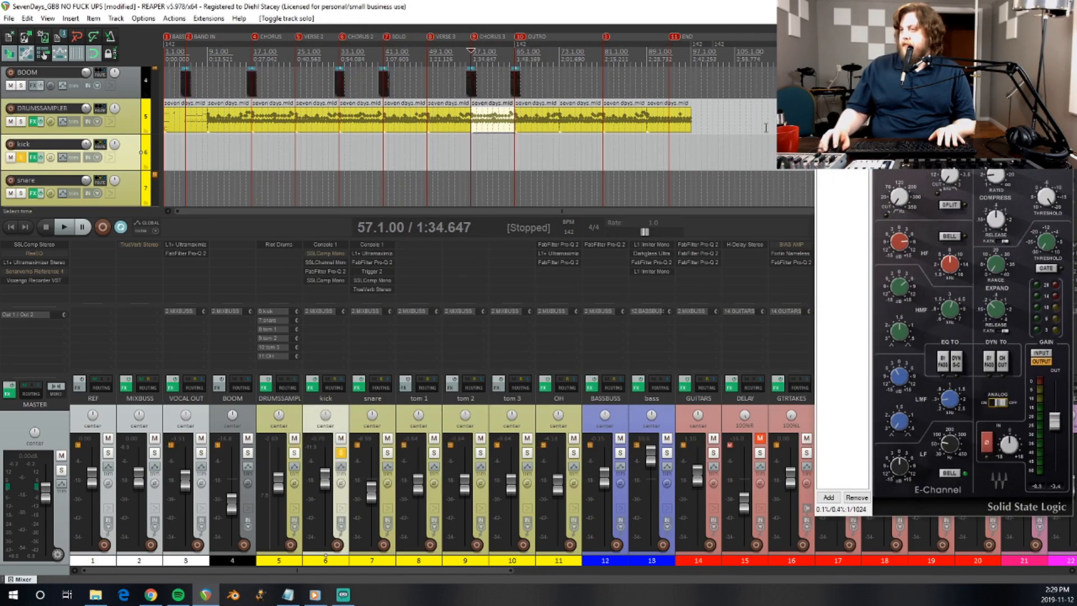
{"action": "left_click_drag", "start_coordinate": [842, 78], "coordinate": [698, 68]}
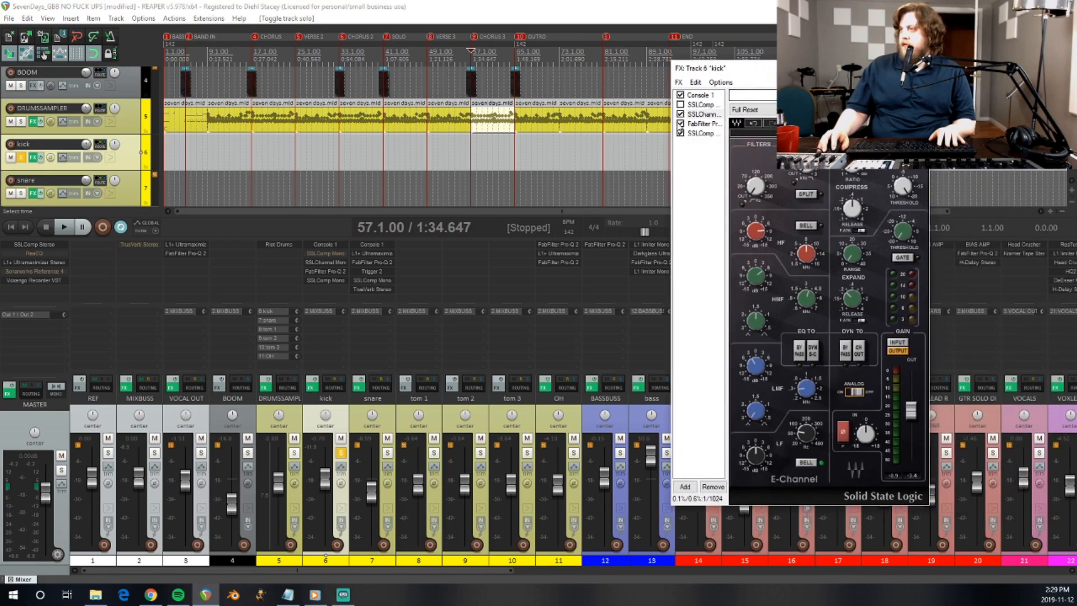
{"action": "left_click", "coordinate": [680, 123]}
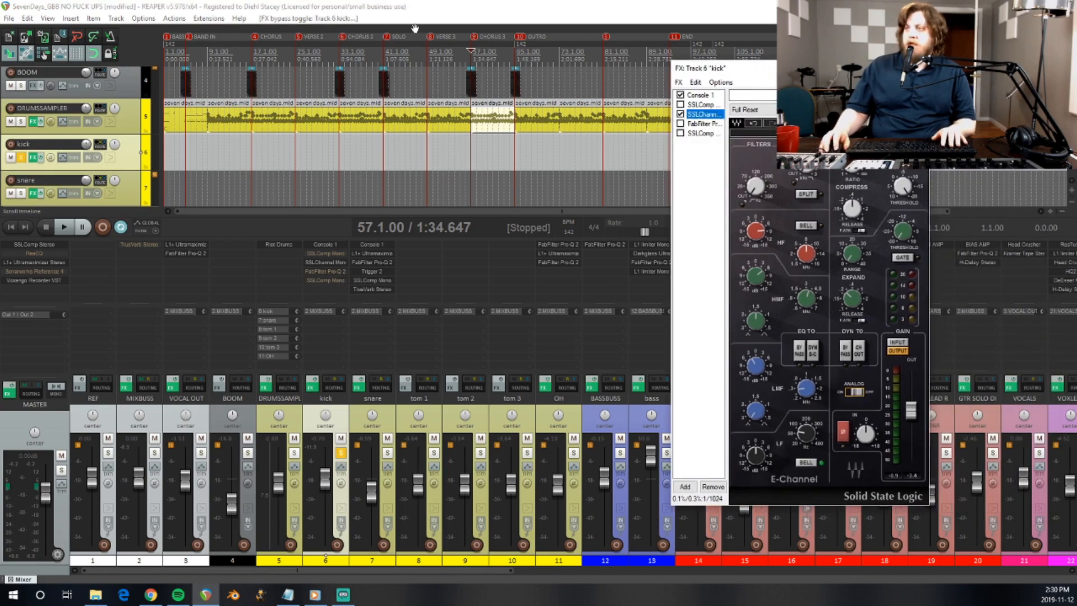
Play the soloed kick from bar 50 near the start of Verse 3, comparing it with SSLChannel bypassed and active.
{"action": "left_click", "coordinate": [433, 54]}
{"action": "key", "text": "space"}
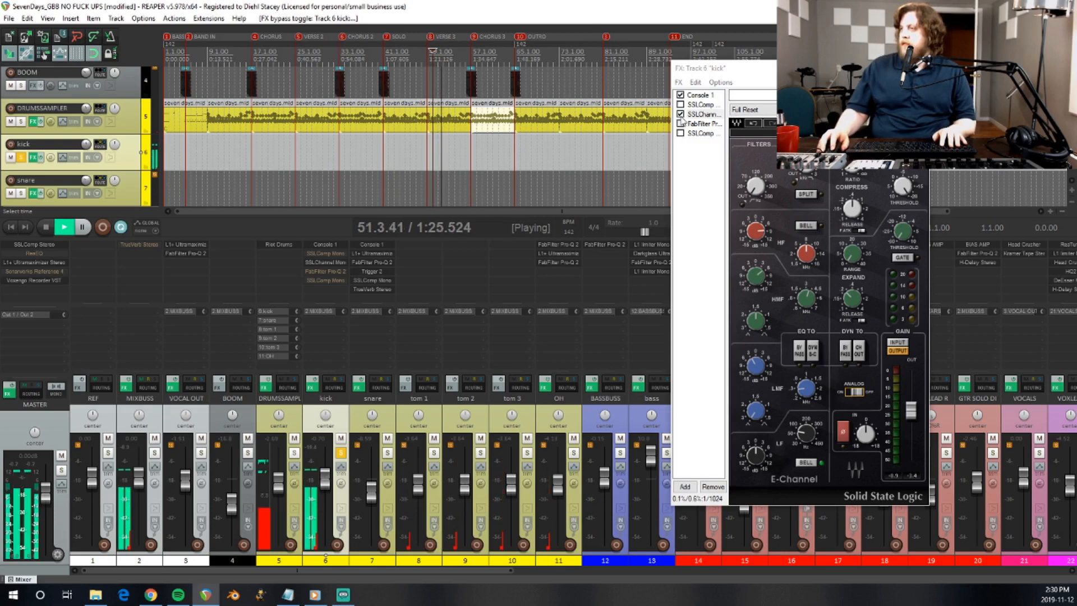
{"action": "key", "text": "space"}
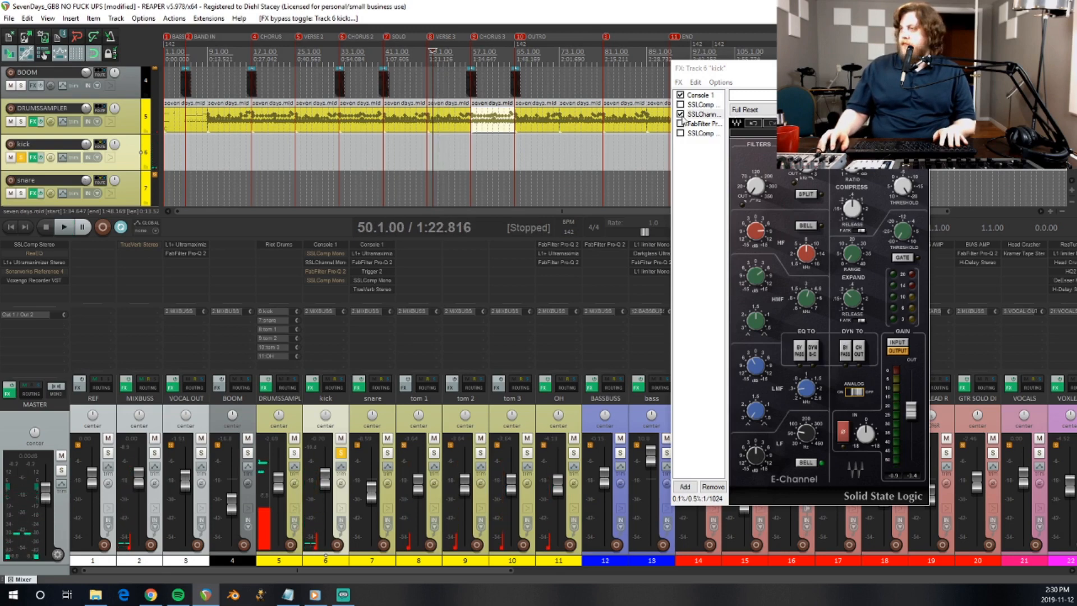
{"action": "left_click", "coordinate": [680, 114]}
{"action": "key", "text": "space"}
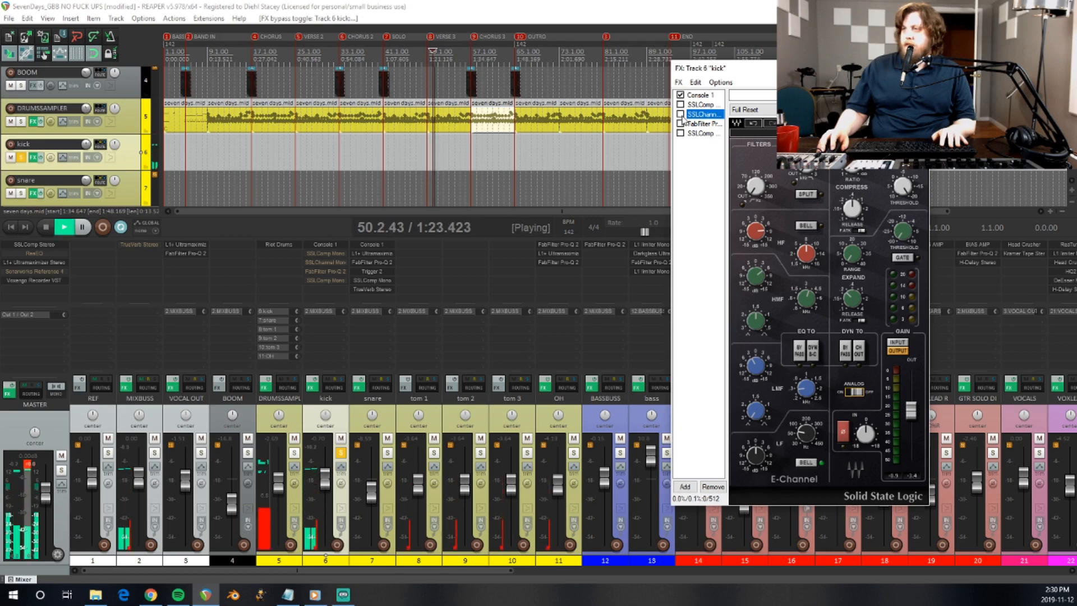
{"action": "left_click", "coordinate": [680, 115]}
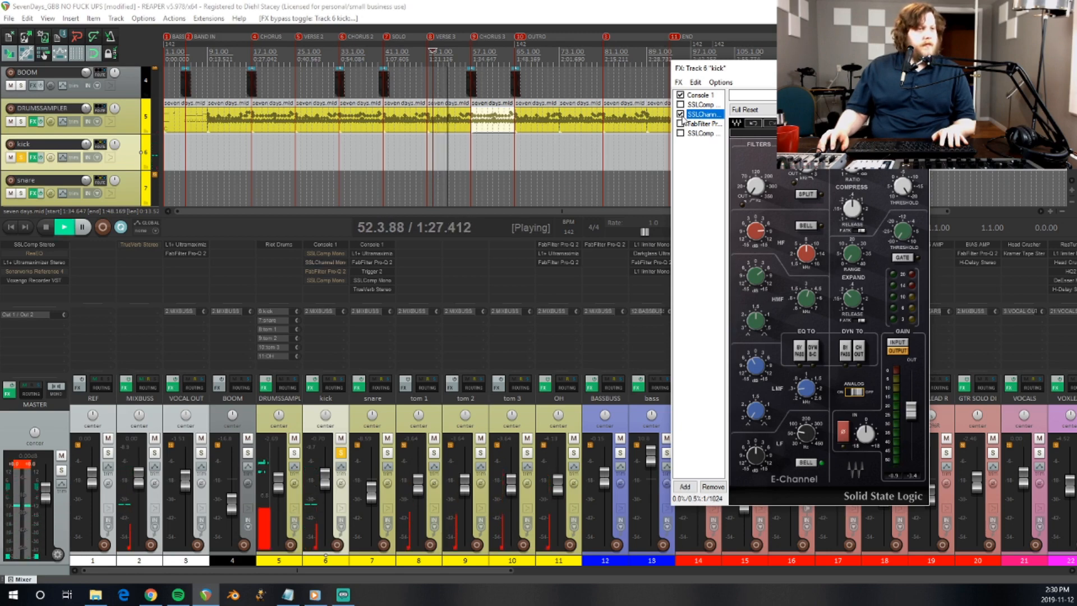
{"action": "left_click", "coordinate": [680, 115]}
{"action": "left_click", "coordinate": [680, 114]}
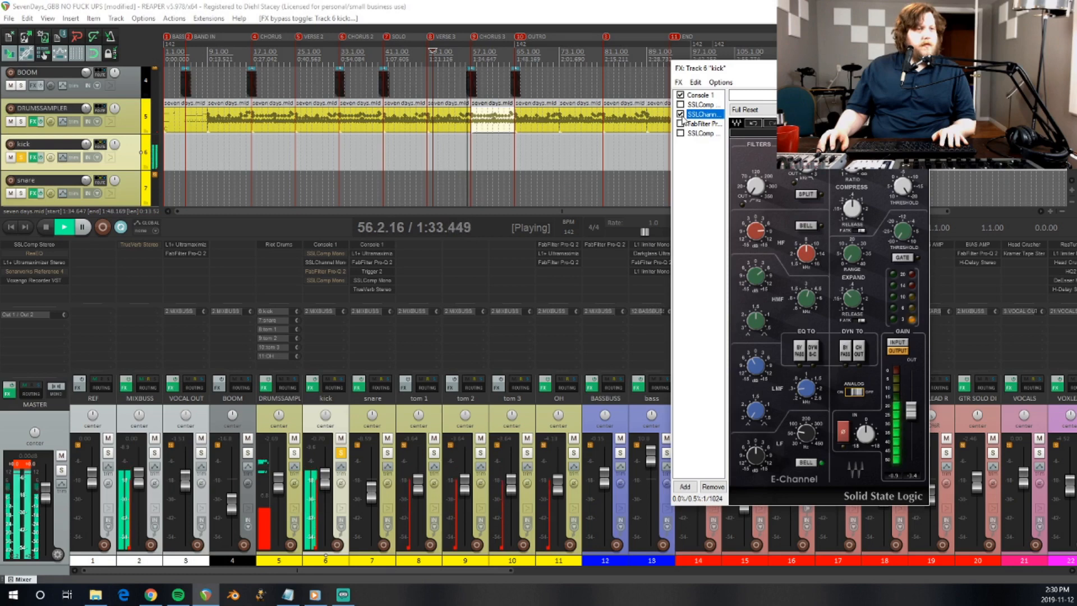
{"action": "key", "text": "space"}
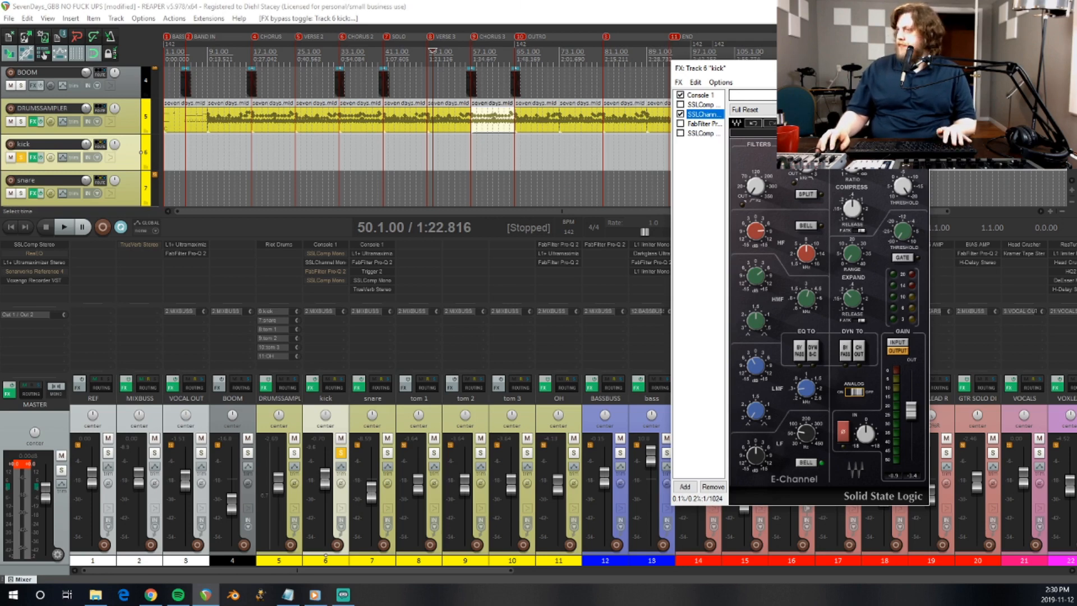
Replay the kick with SSLChannel toggled off and back on, and listen on with the channel strip active.
{"action": "key", "text": "space"}
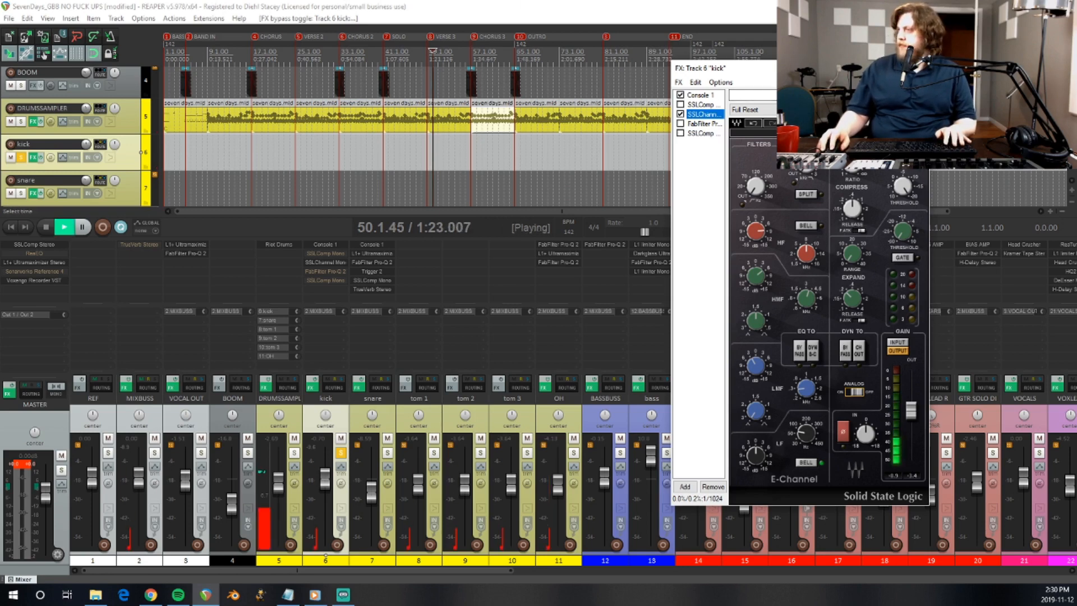
{"action": "left_click", "coordinate": [680, 115]}
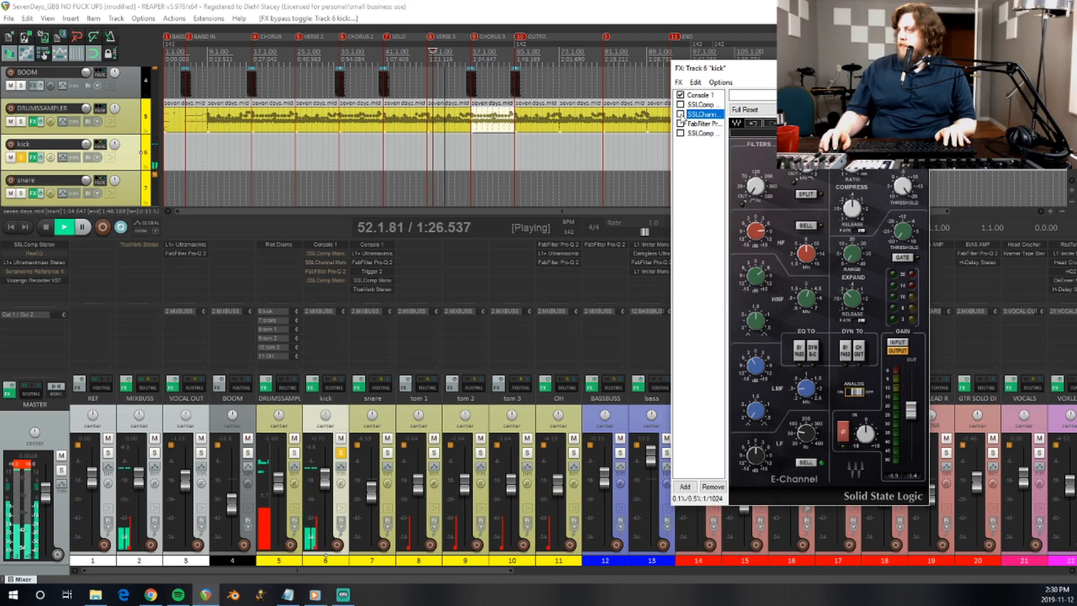
{"action": "left_click", "coordinate": [681, 115]}
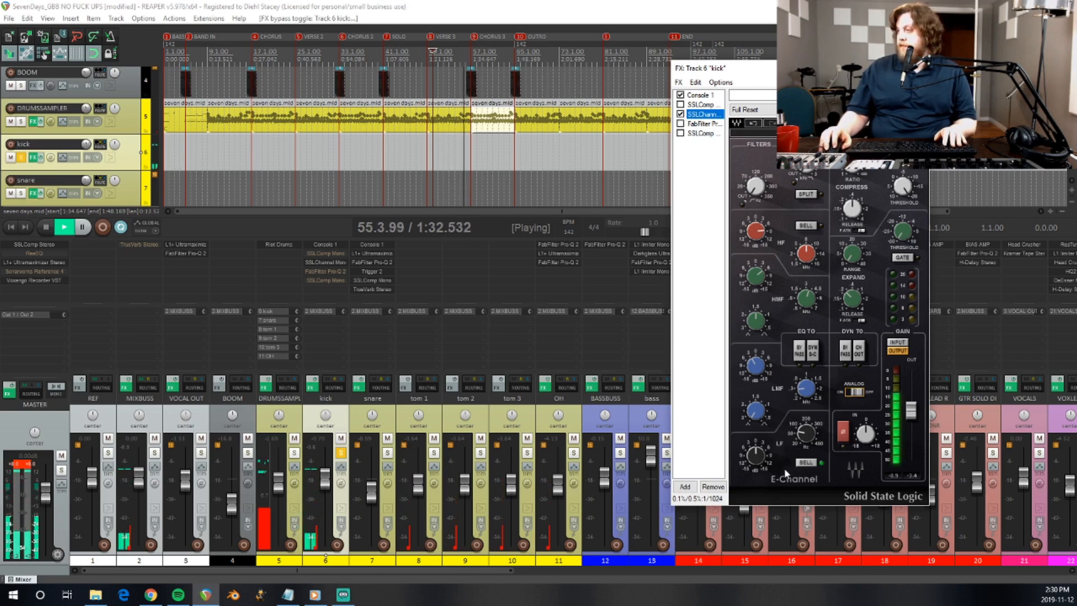
{"action": "mouse_move", "coordinate": [755, 457]}
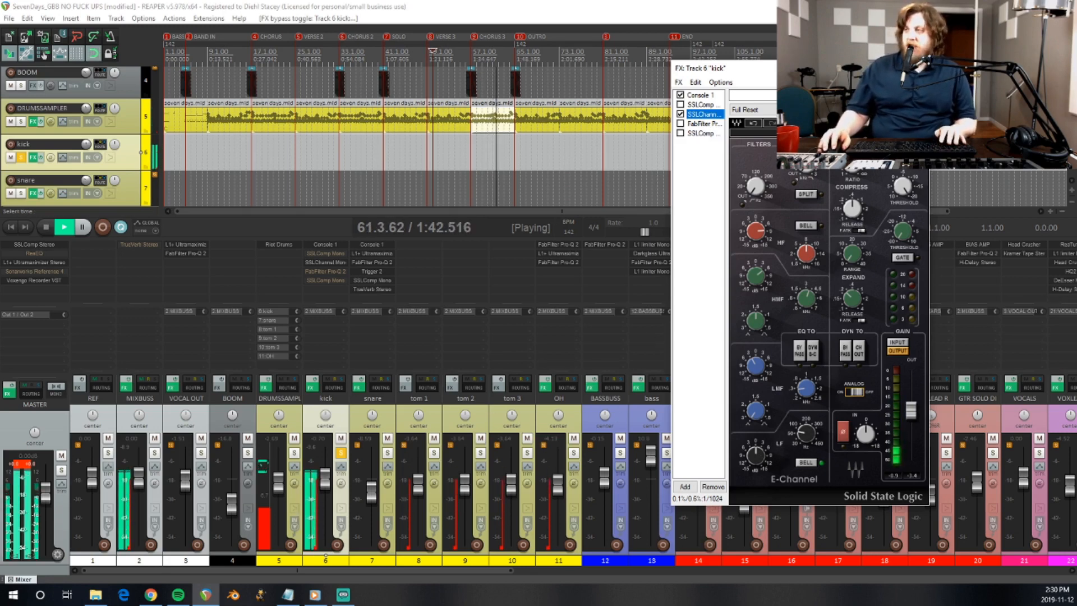
{"action": "key", "text": "space"}
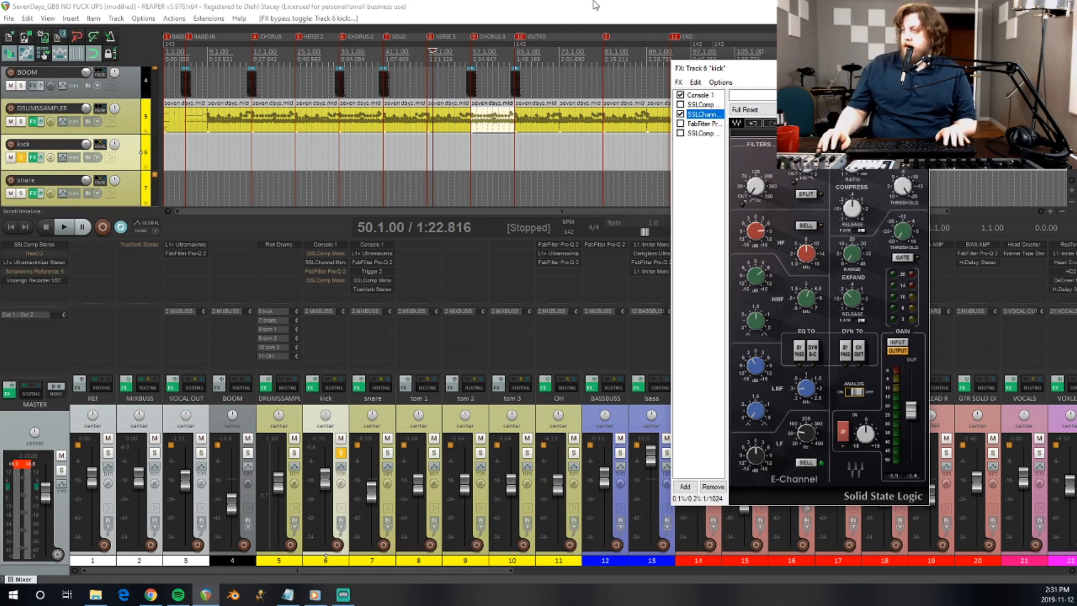
Show the kick's FabFilter Pro-Q 2, move its window so the whole EQ curve is in view, and re-enable the plugin.
{"action": "left_click", "coordinate": [705, 123]}
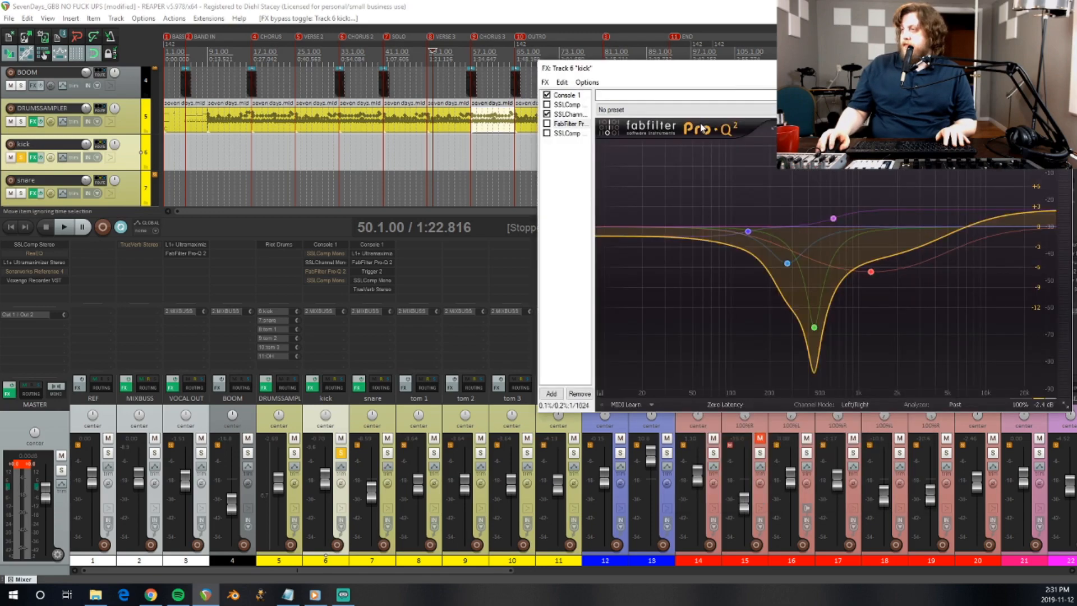
{"action": "left_click_drag", "start_coordinate": [751, 73], "coordinate": [532, 69]}
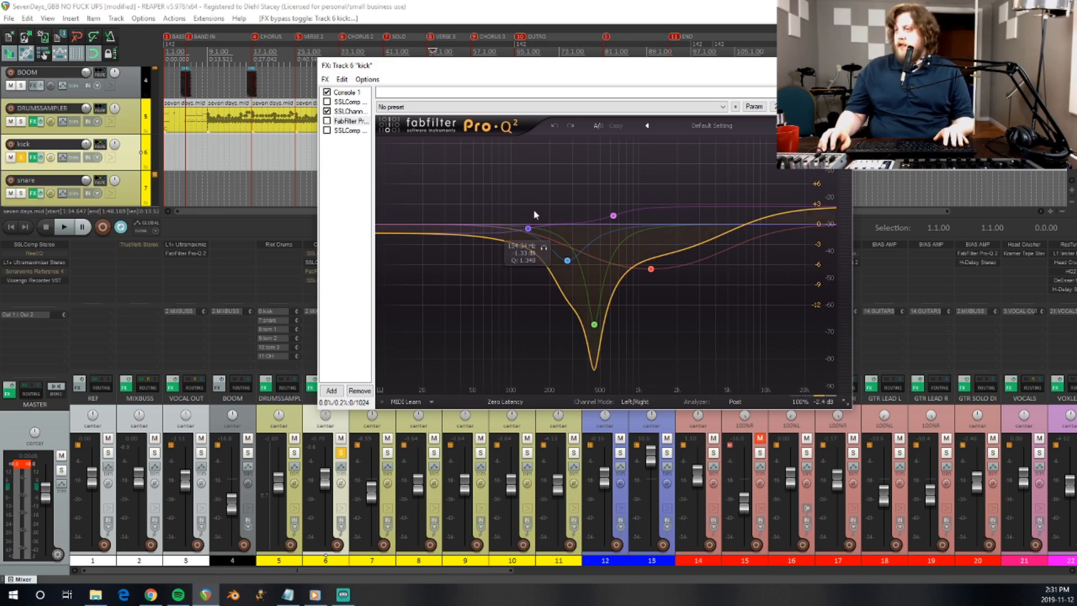
{"action": "left_click", "coordinate": [327, 122]}
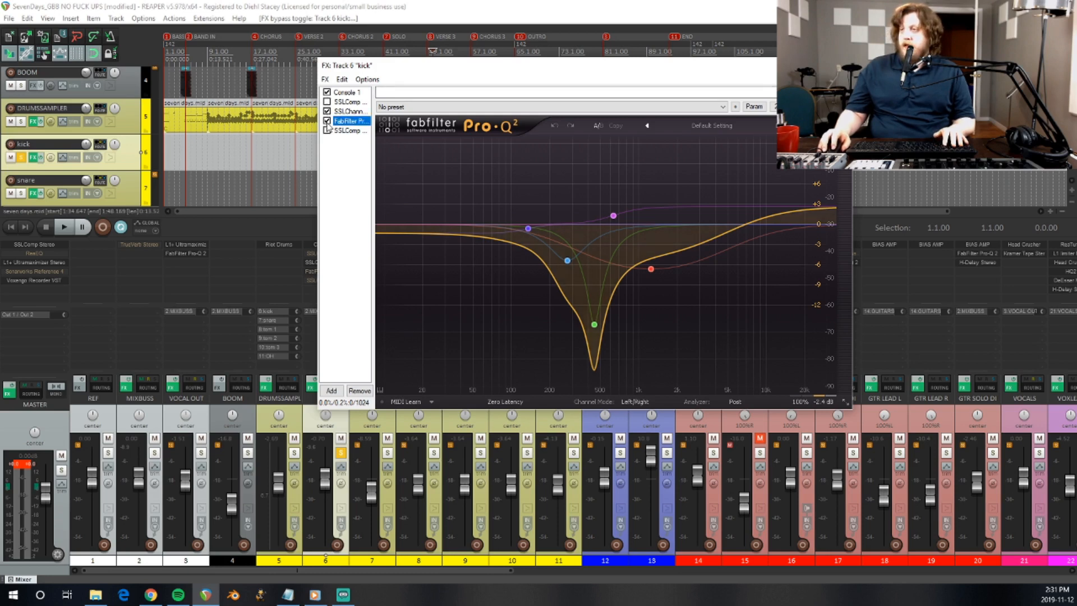
Compare the kick with FabFilter Pro-Q 2 active, bypassed and active again by playing the same passage each time.
{"action": "key", "text": "space"}
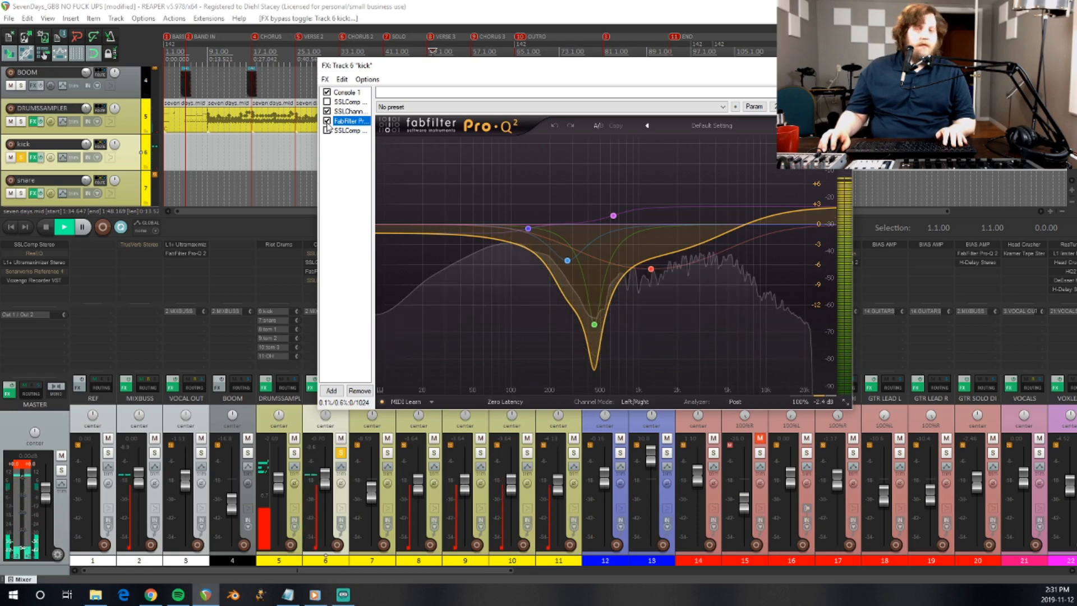
{"action": "key", "text": "space"}
{"action": "left_click", "coordinate": [327, 123]}
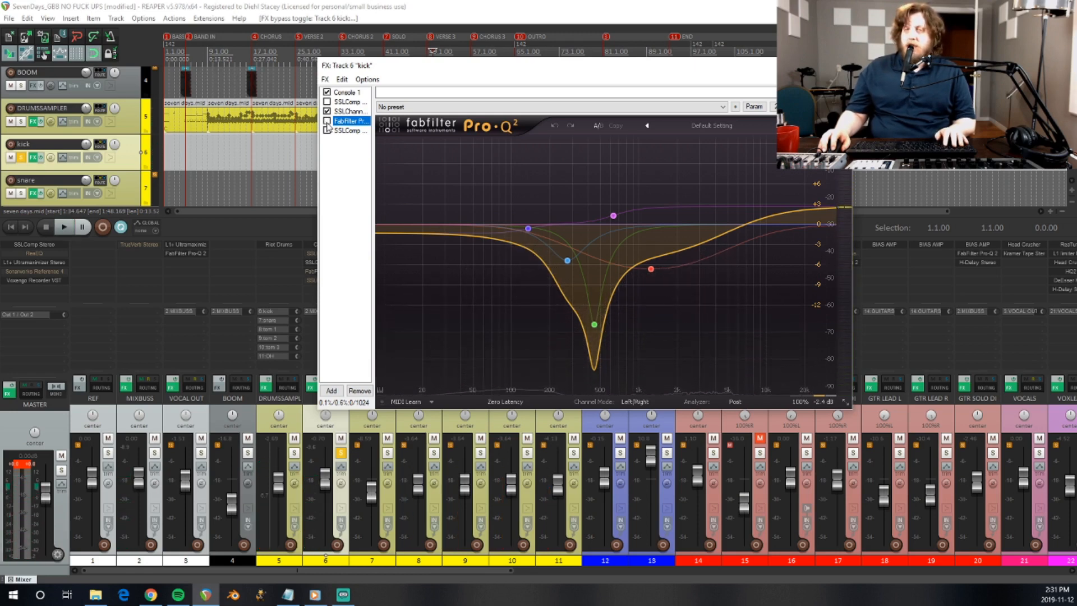
{"action": "key", "text": "space"}
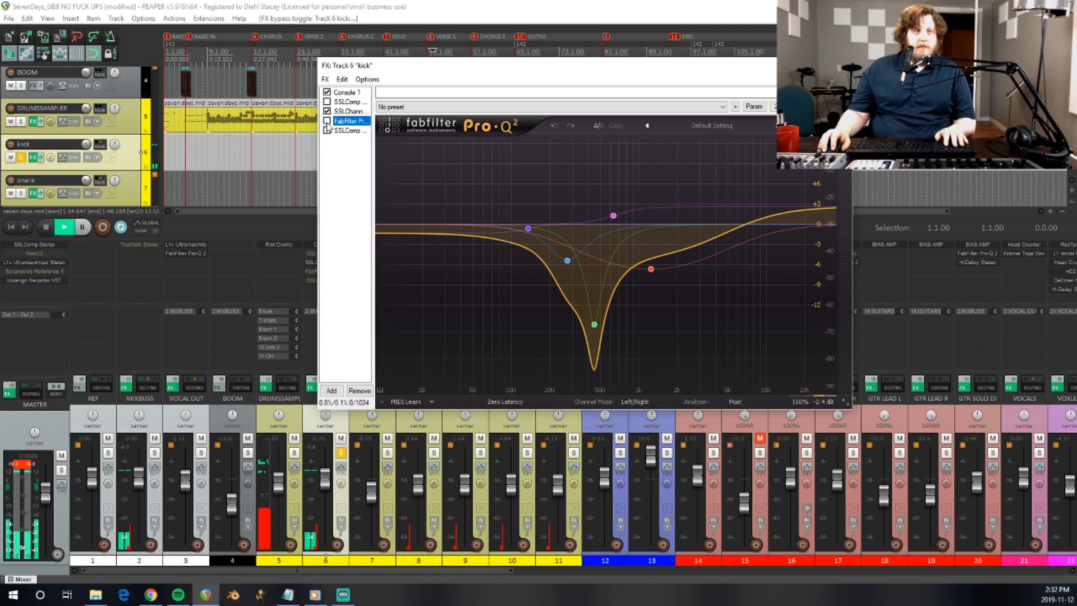
{"action": "key", "text": "space"}
{"action": "left_click", "coordinate": [327, 123]}
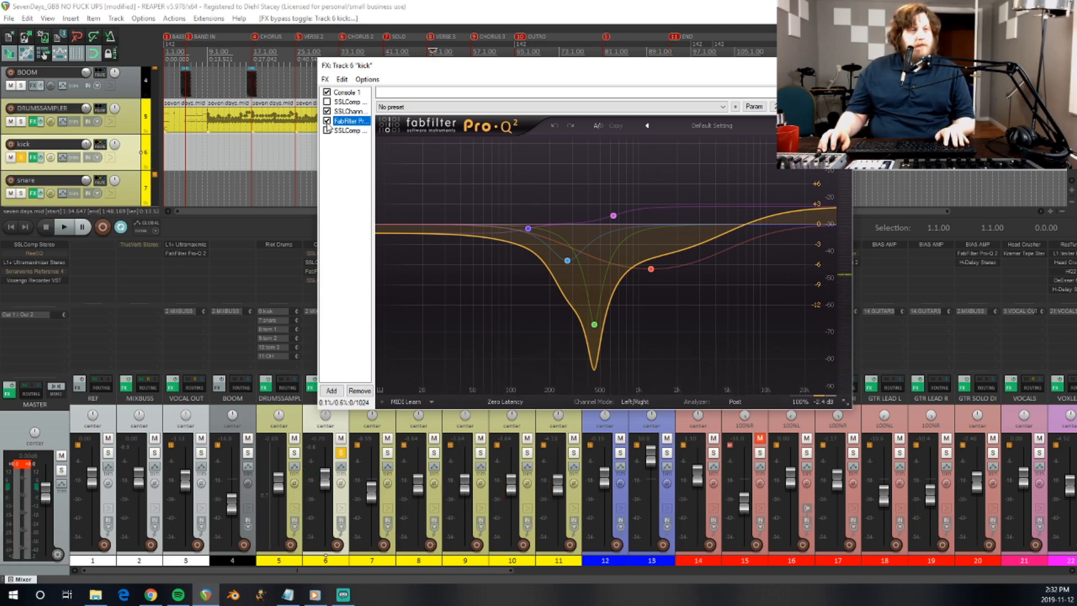
{"action": "key", "text": "space"}
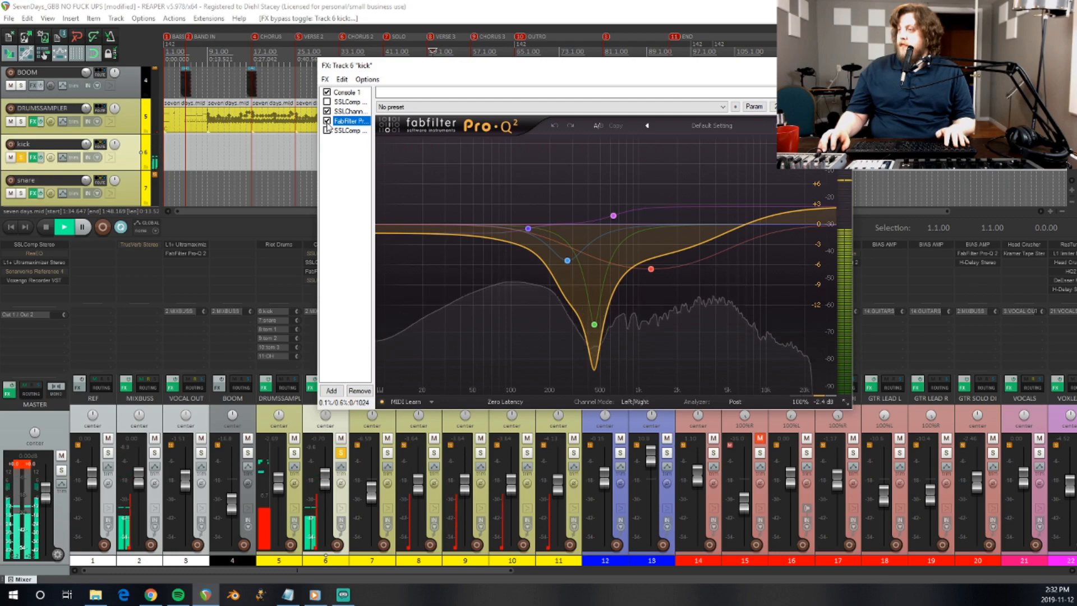
{"action": "key", "text": "space"}
Show the last SSLComp in the kick's effects chain, enable it, and audition the kick through it.
{"action": "left_click", "coordinate": [340, 132]}
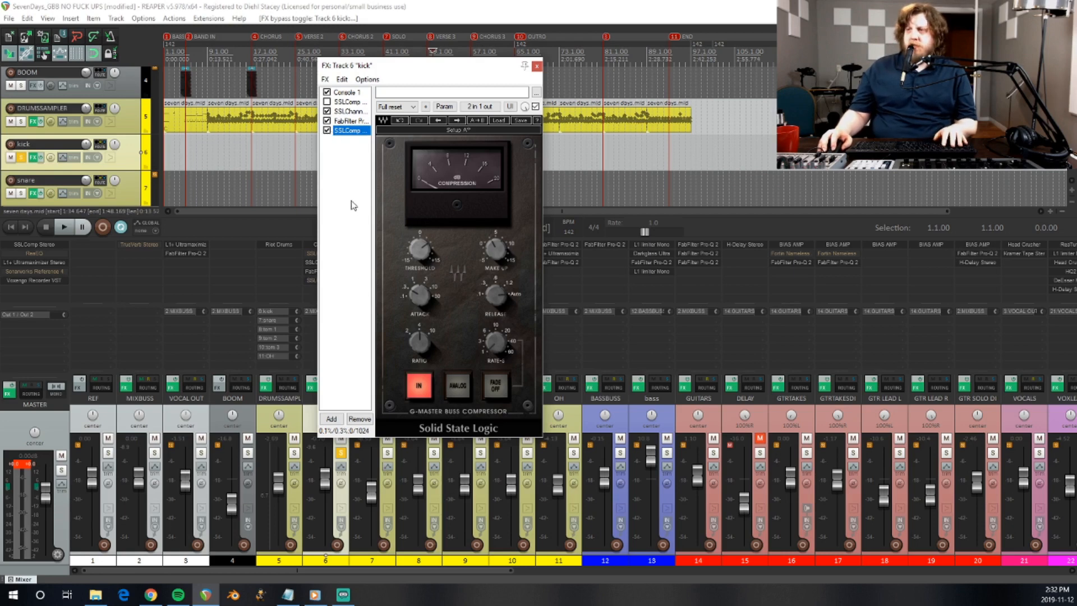
{"action": "key", "text": "space"}
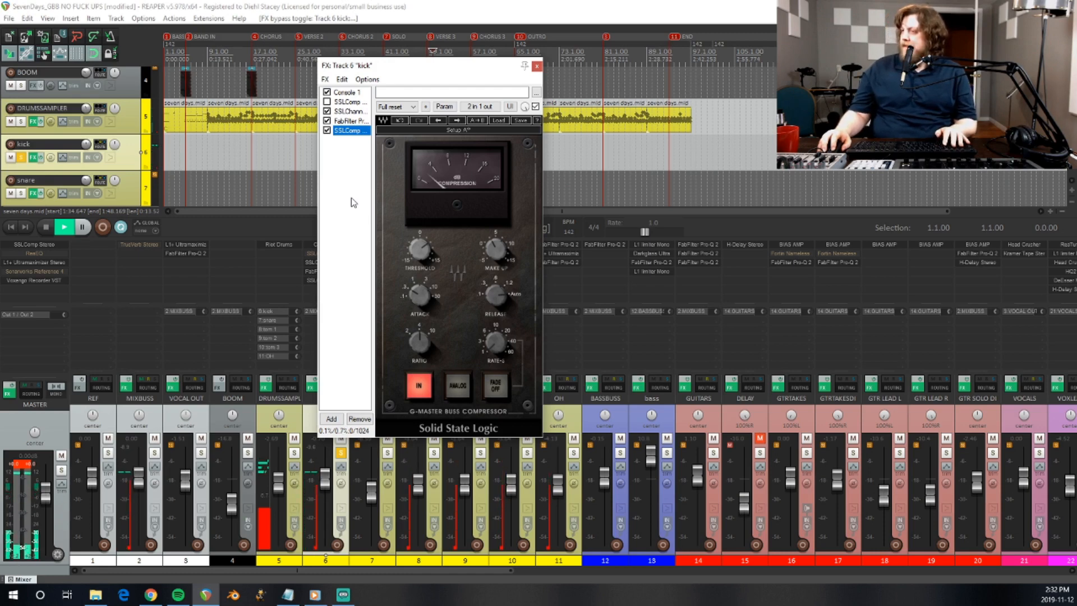
{"action": "key", "text": "space"}
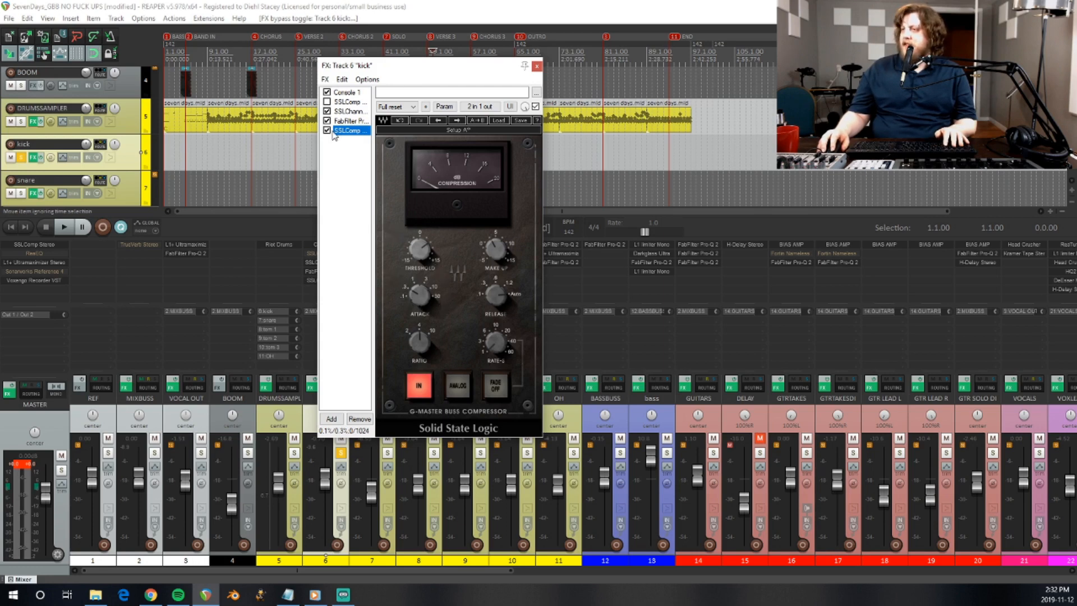
Play the kick while bypassing and re-enabling the last SSLComp, and inspect the compressor's attack setting.
{"action": "key", "text": "space"}
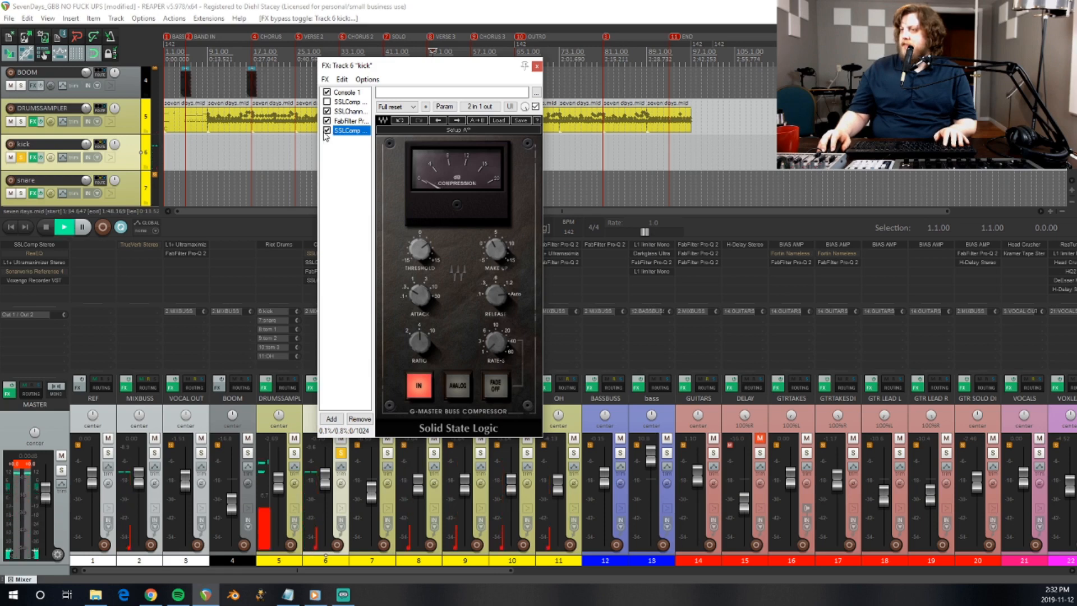
{"action": "left_click", "coordinate": [326, 132]}
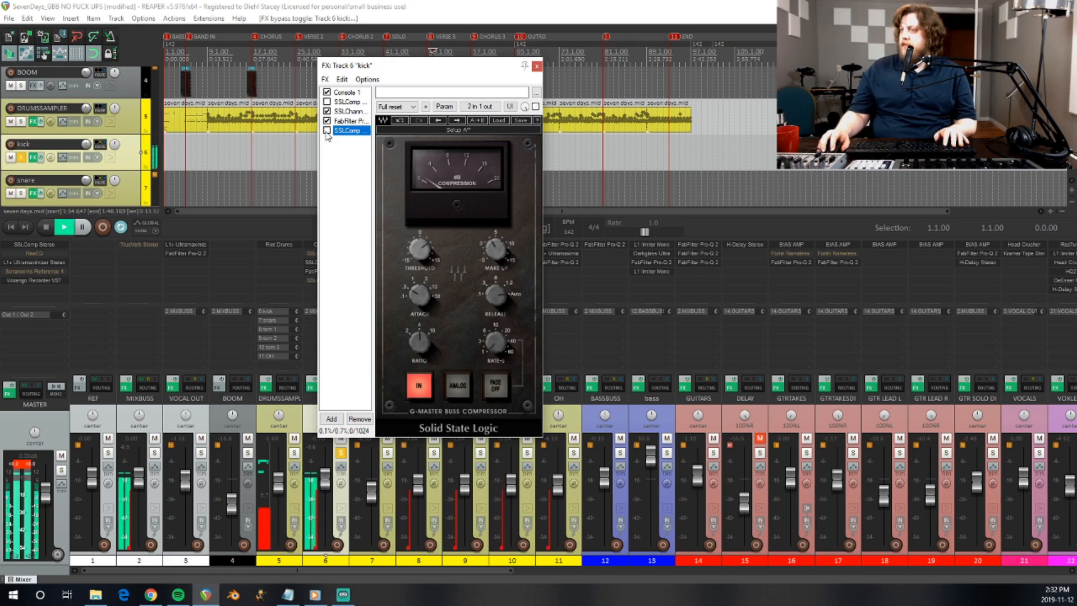
{"action": "left_click", "coordinate": [326, 131]}
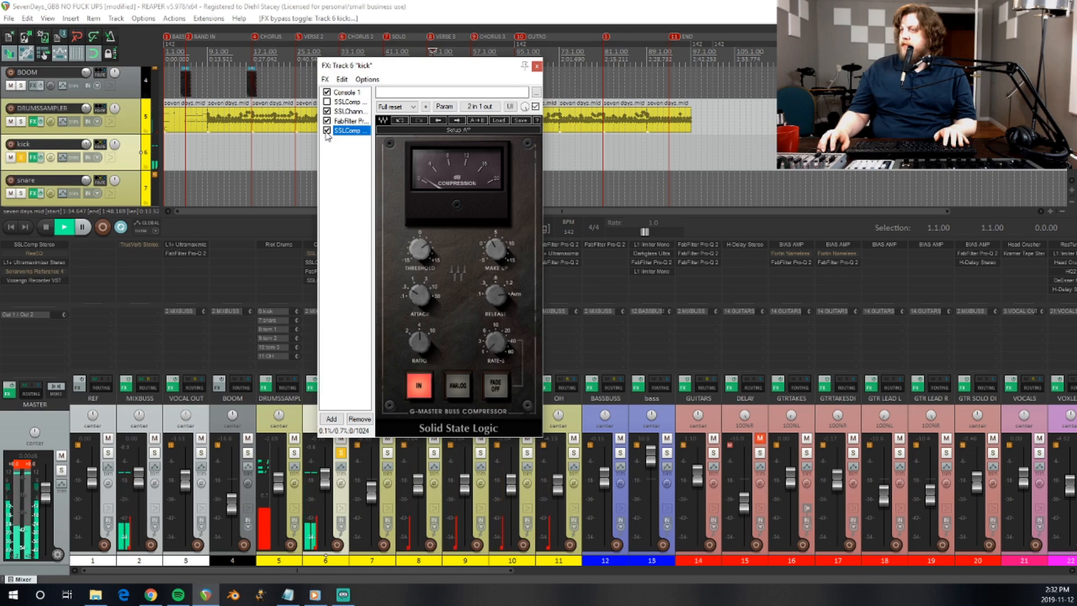
{"action": "key", "text": "space"}
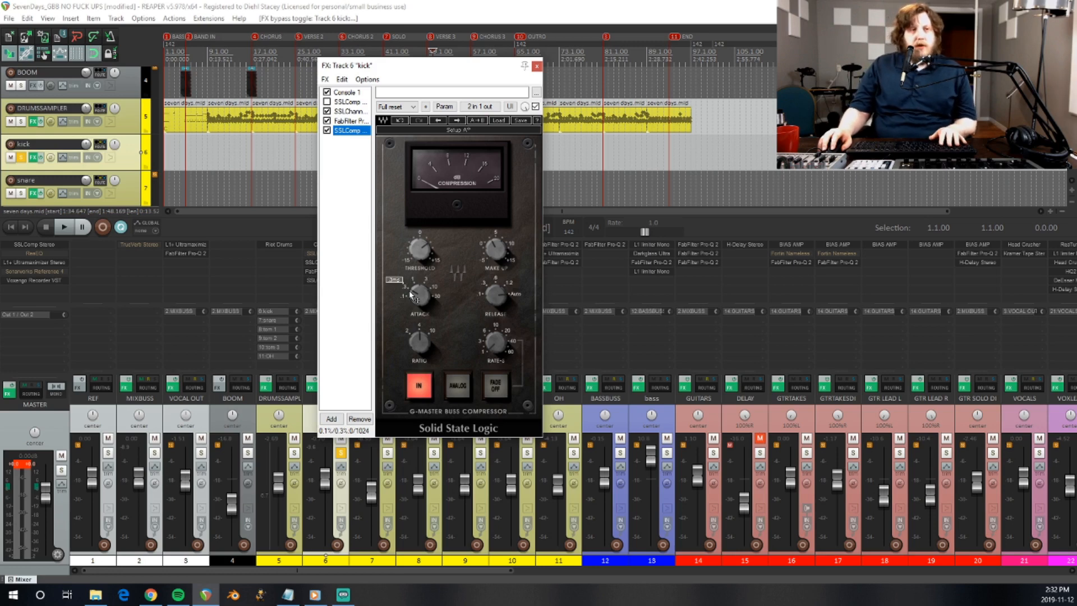
Repeat the playback comparison of the kick with and without the last SSLComp, leaving the compressor enabled.
{"action": "key", "text": "space"}
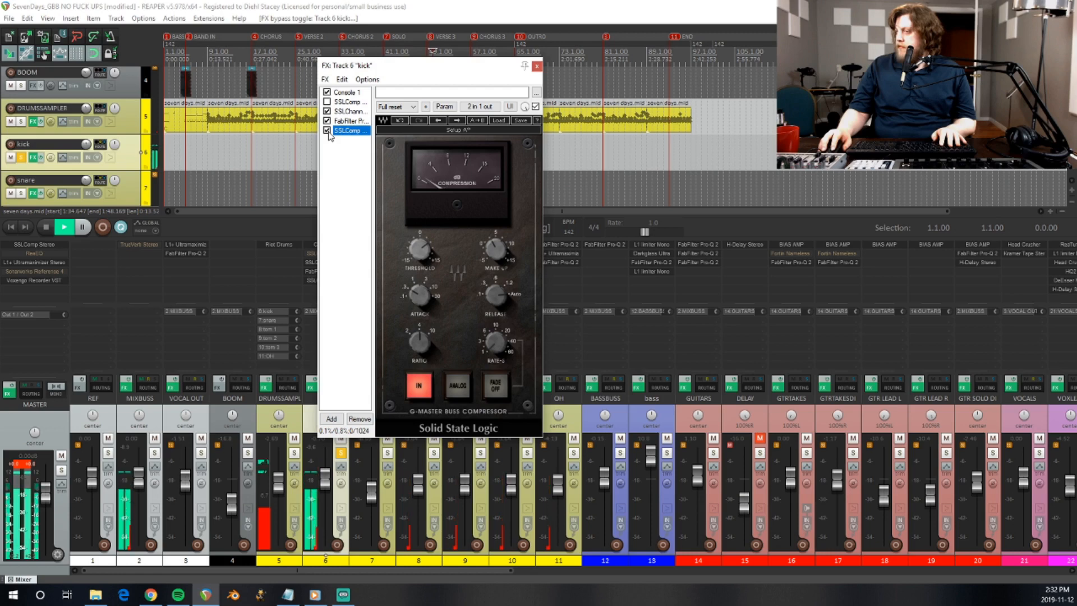
{"action": "left_click", "coordinate": [327, 132]}
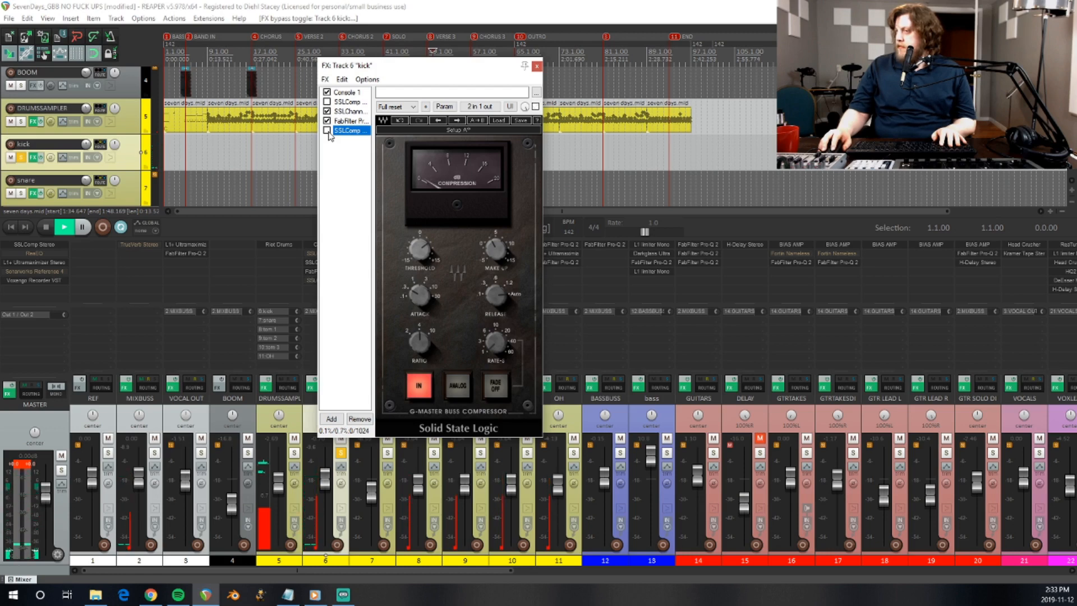
{"action": "left_click", "coordinate": [329, 132]}
{"action": "key", "text": "space"}
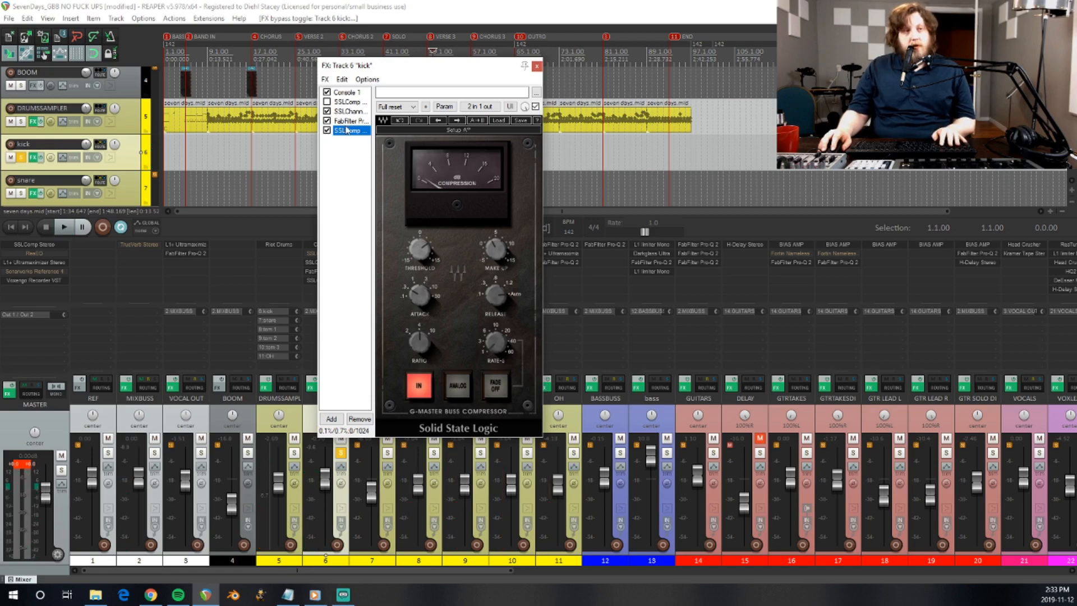
Close the kick's effects window, unsolo the kick, and solo and select the snare track.
{"action": "left_click", "coordinate": [537, 66]}
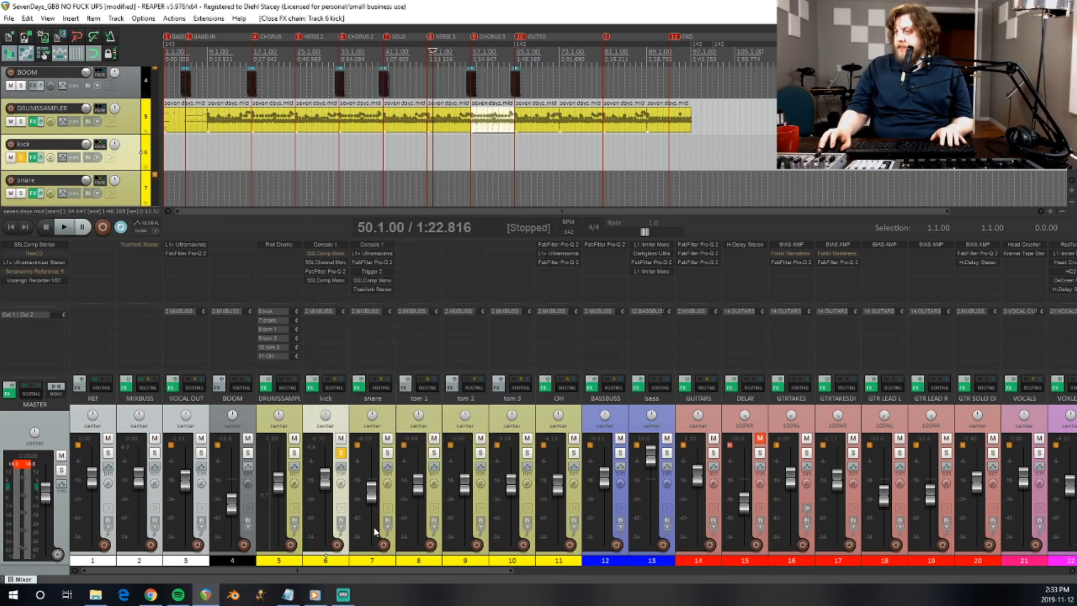
{"action": "left_click", "coordinate": [341, 453]}
{"action": "left_click", "coordinate": [387, 453]}
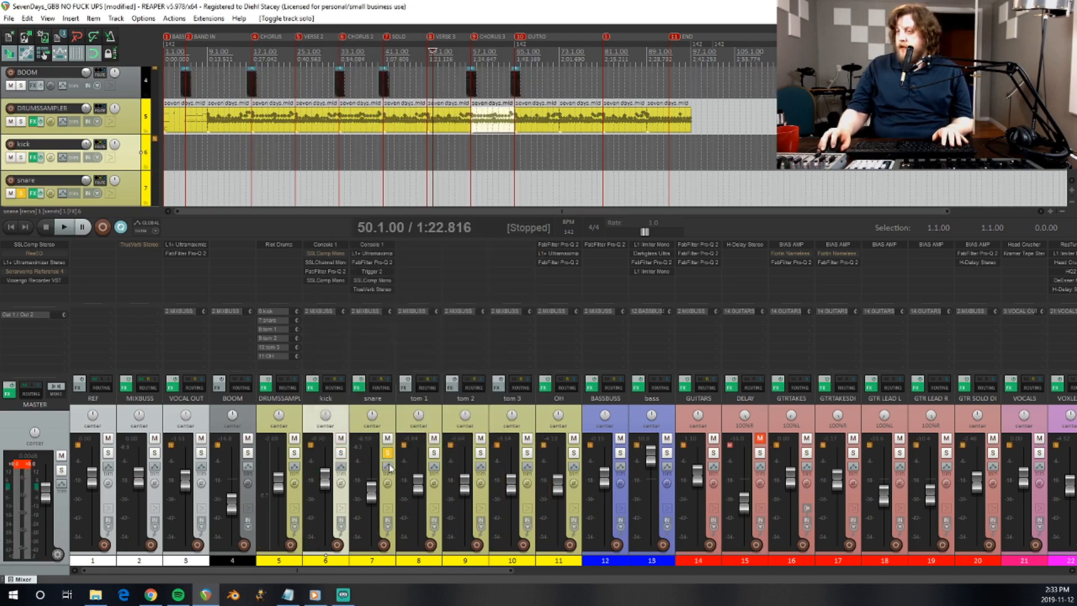
{"action": "left_click", "coordinate": [389, 421]}
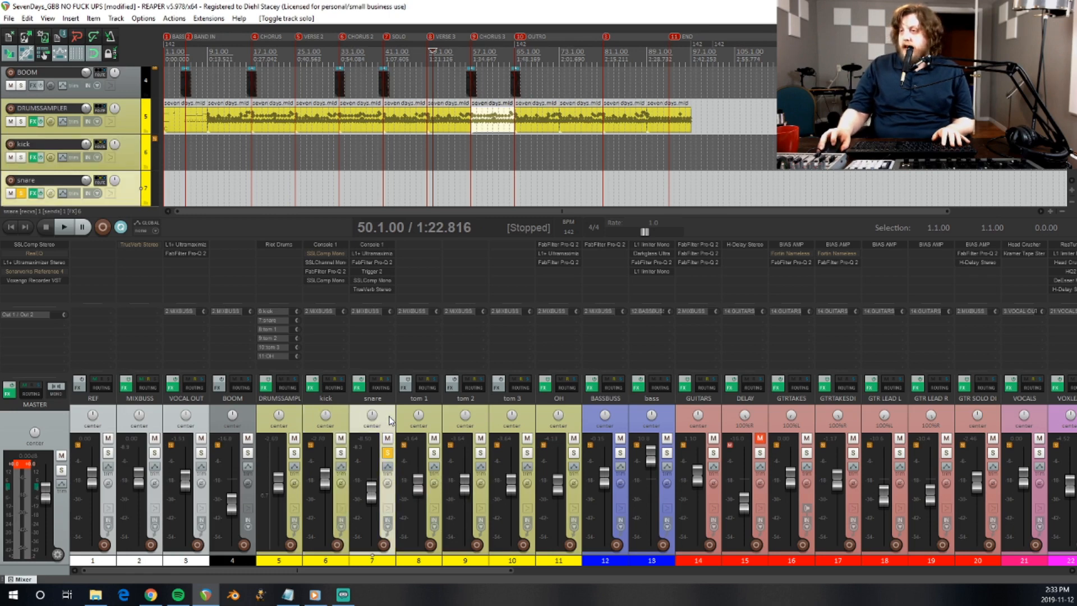
Bypass all of the snare's effects from TrueVerb up to Console 1 and play the unprocessed snare from bar 50.
{"action": "left_click", "coordinate": [377, 288], "text": "shift"}
{"action": "left_click", "coordinate": [376, 288], "text": "shift"}
{"action": "left_click", "coordinate": [375, 280], "text": "shift"}
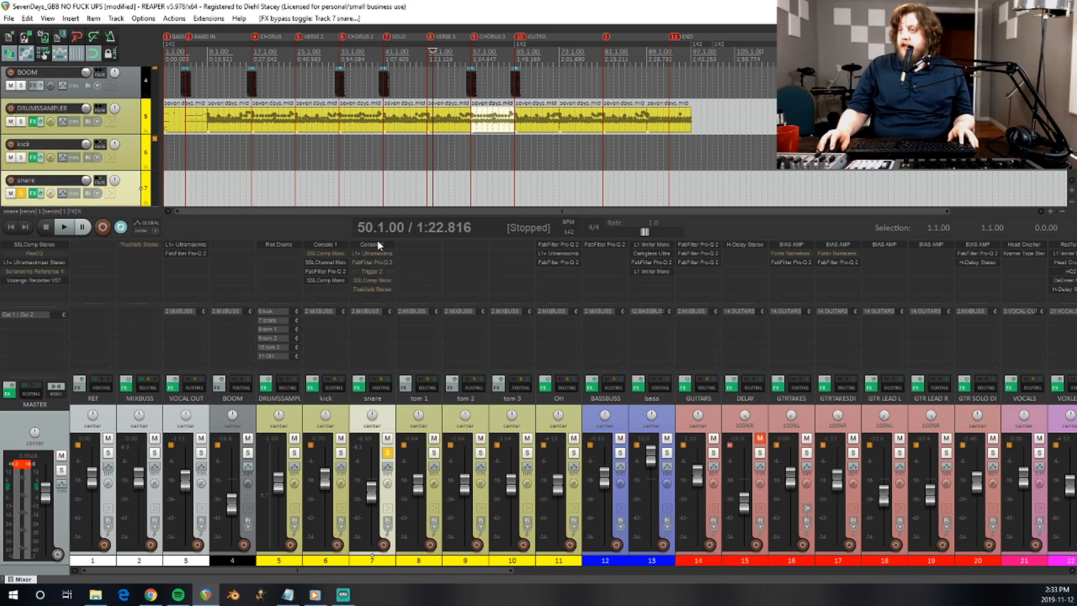
{"action": "key", "text": "space"}
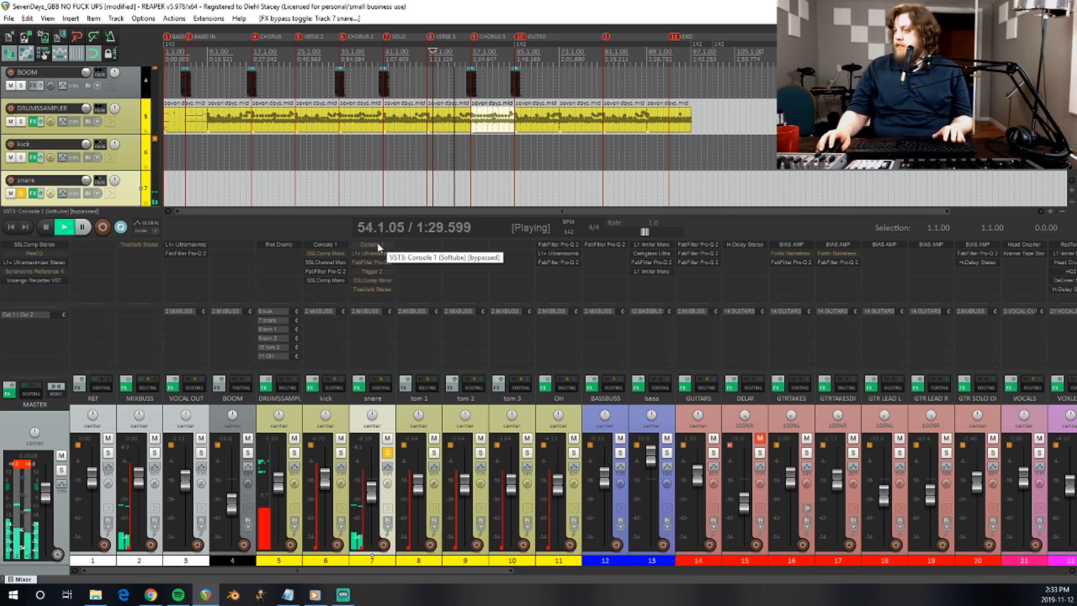
{"action": "key", "text": "space"}
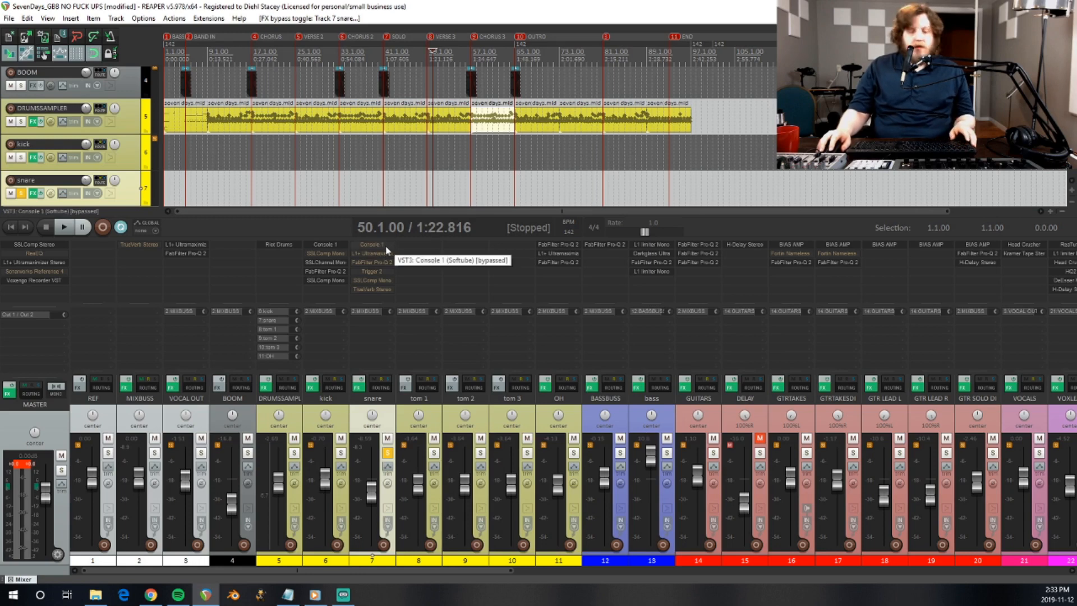
Re-enable Console 1 on the snare, open its display and play the snare from bar 50 to view its processing.
{"action": "left_click", "coordinate": [386, 250], "text": "shift"}
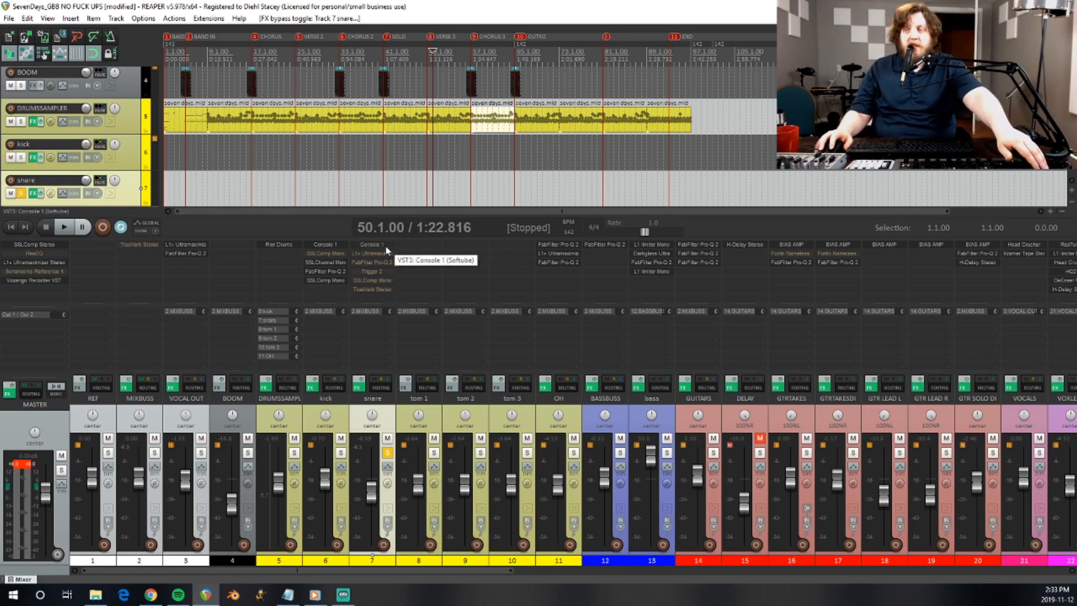
{"action": "left_click", "coordinate": [386, 250]}
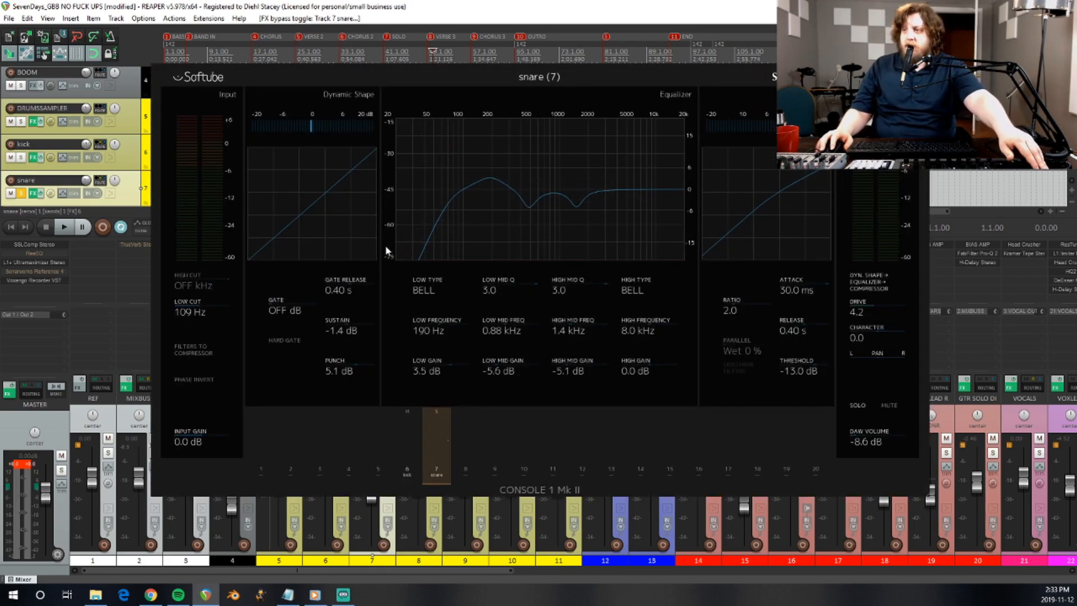
{"action": "key", "text": "space"}
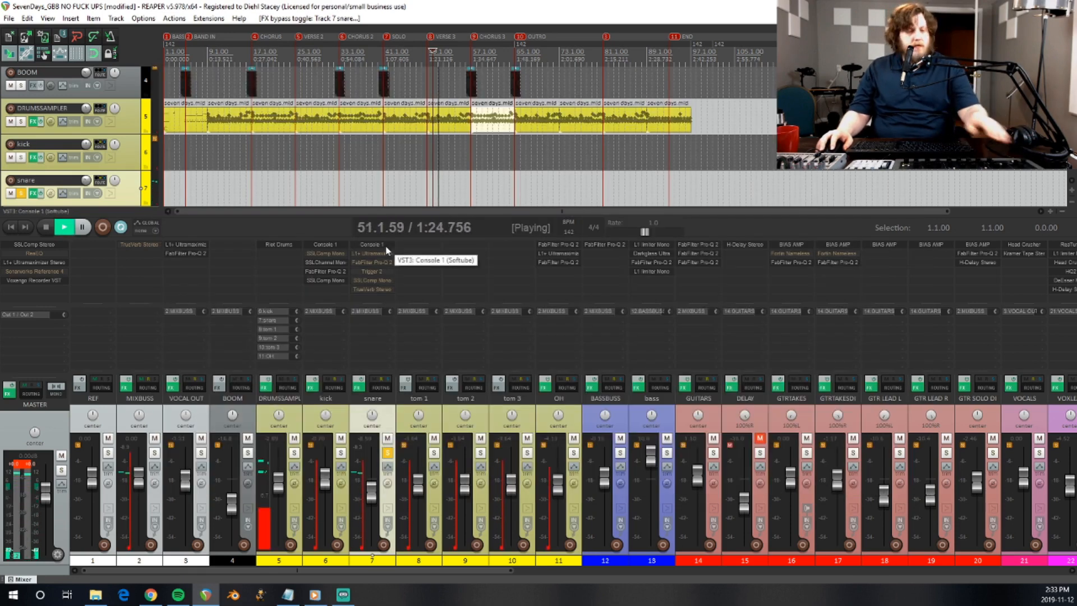
{"action": "left_click", "coordinate": [386, 250]}
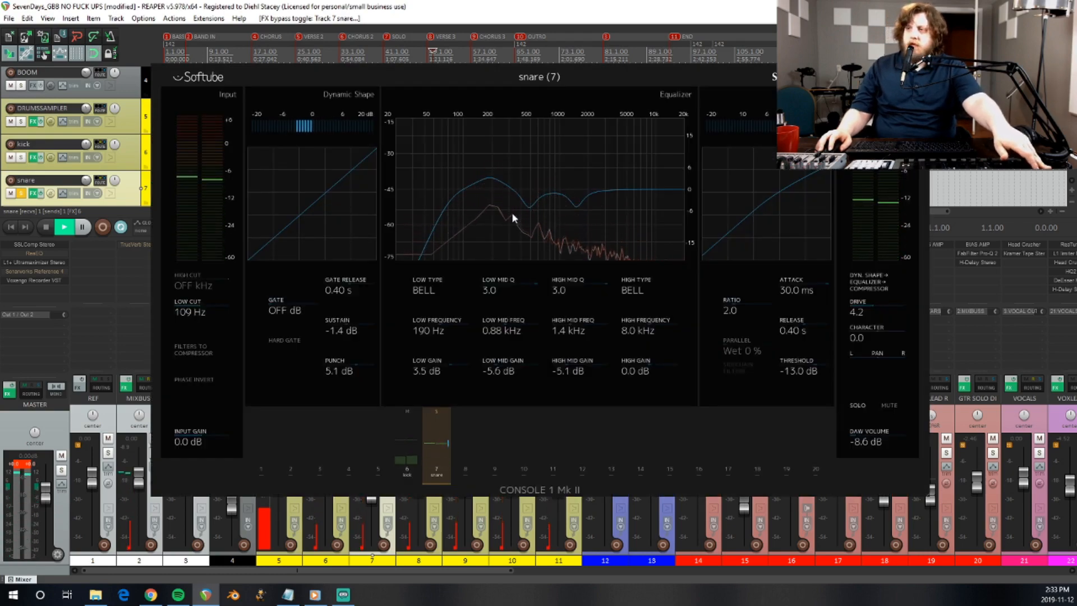
{"action": "key", "text": "space"}
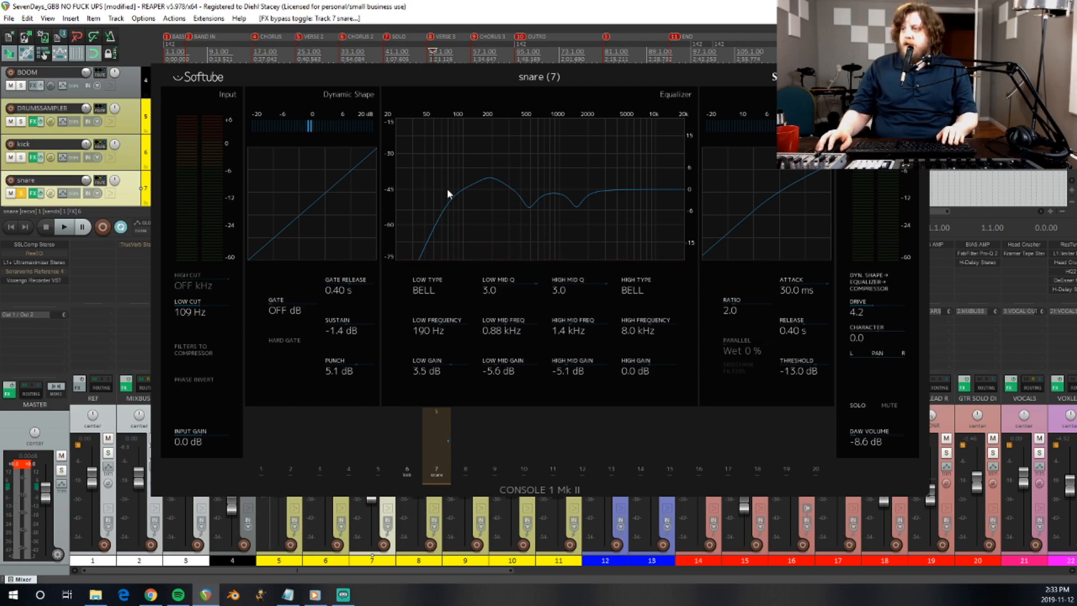
Enlarge the Console 1 display and play the snare to watch its Dynamic Shape and Equalizer response.
{"action": "key", "text": "Escape"}
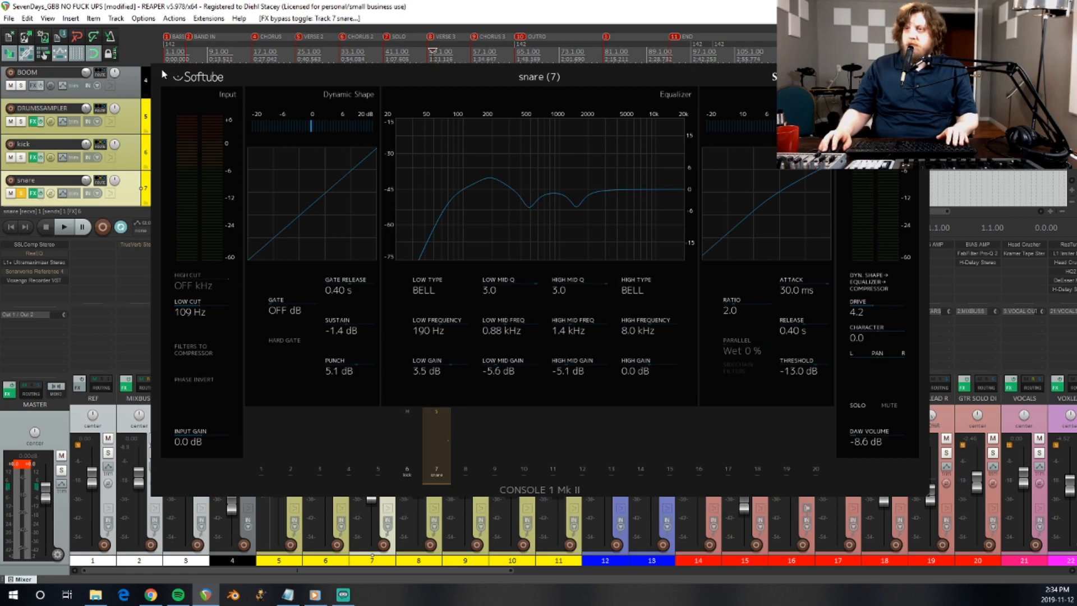
{"action": "left_click_drag", "start_coordinate": [152, 64], "coordinate": [459, 237]}
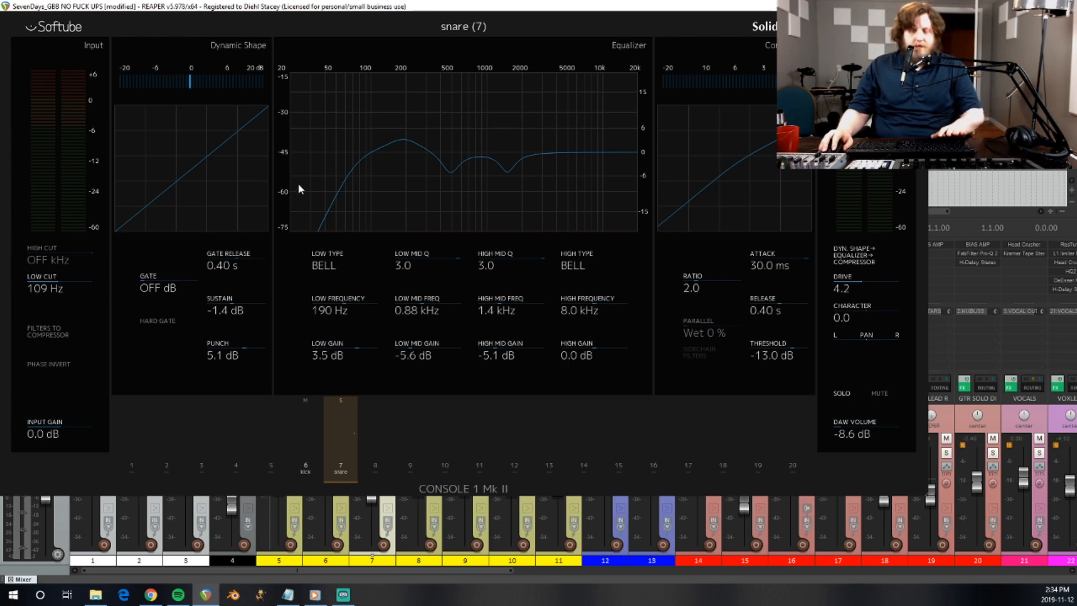
{"action": "key", "text": "space"}
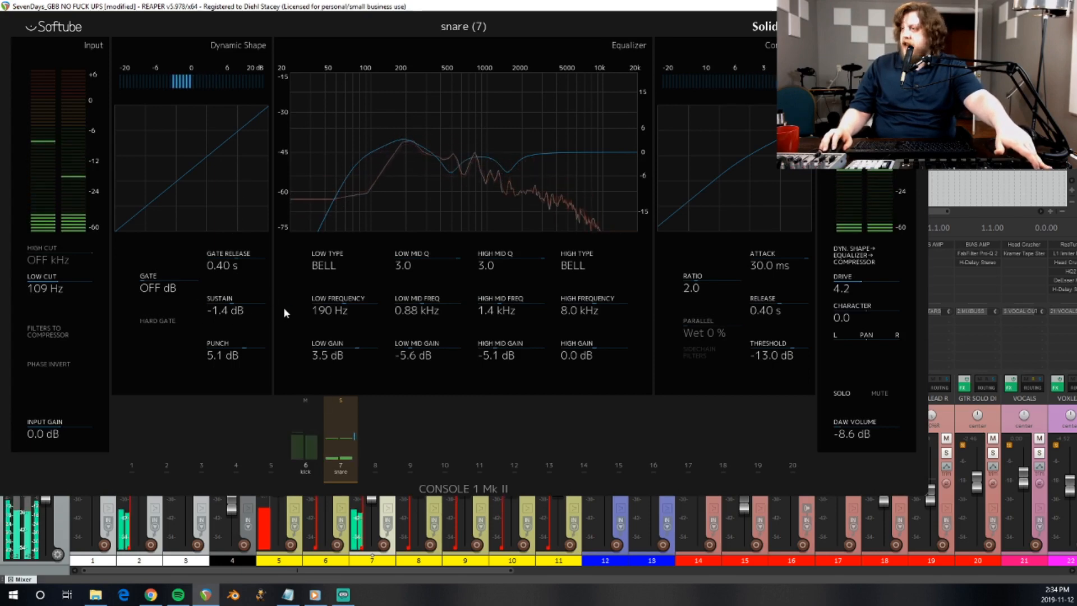
{"action": "key", "text": "space"}
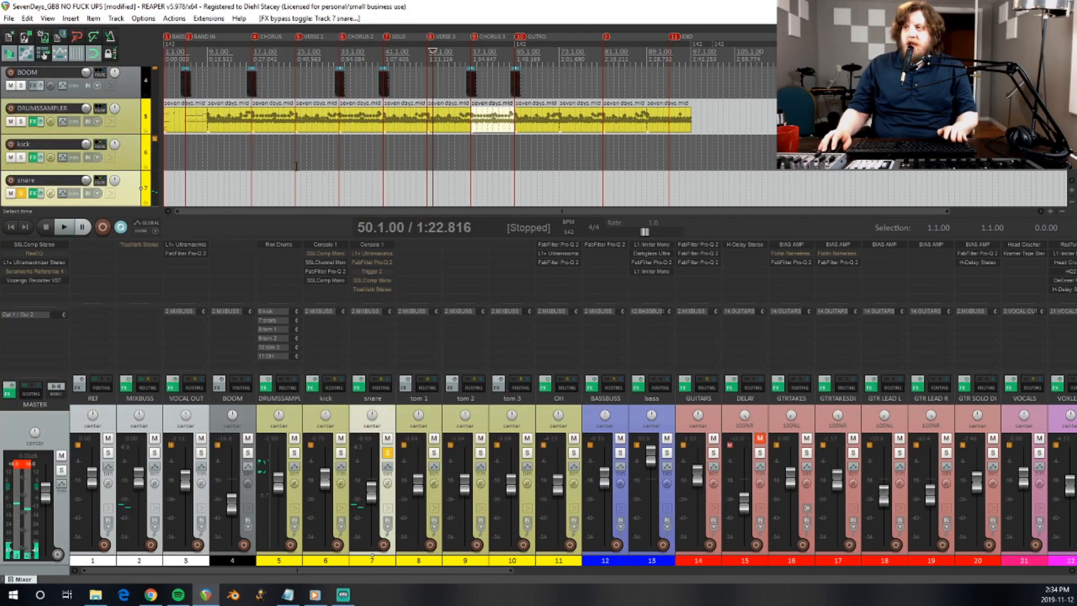
Play the snare with Console 1 bypassed and again with it enabled, leaving it enabled.
{"action": "left_click", "coordinate": [378, 250], "text": "shift"}
{"action": "key", "text": "space"}
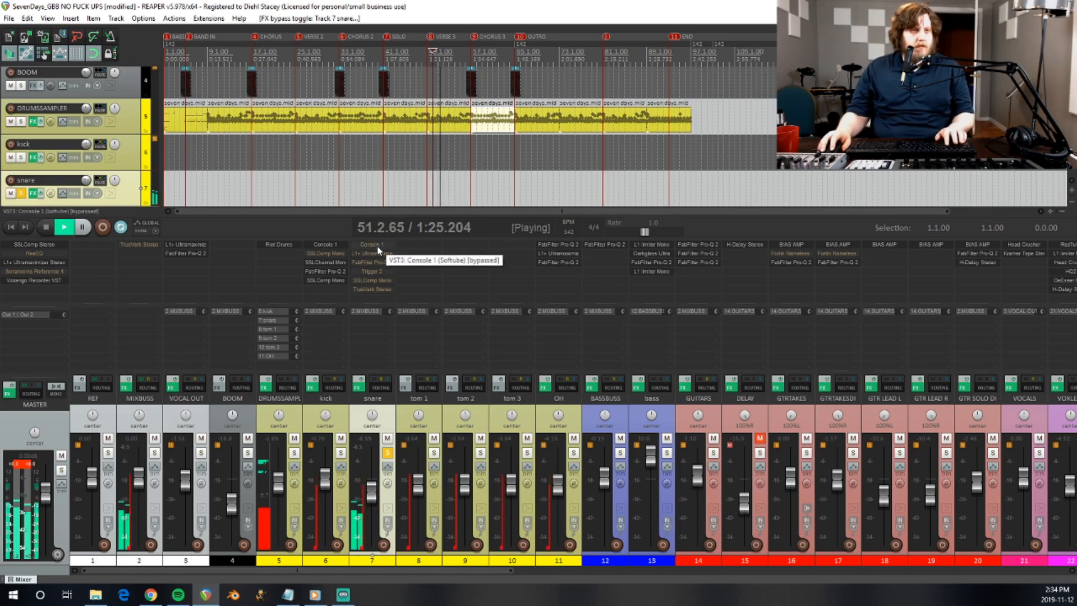
{"action": "key", "text": "space"}
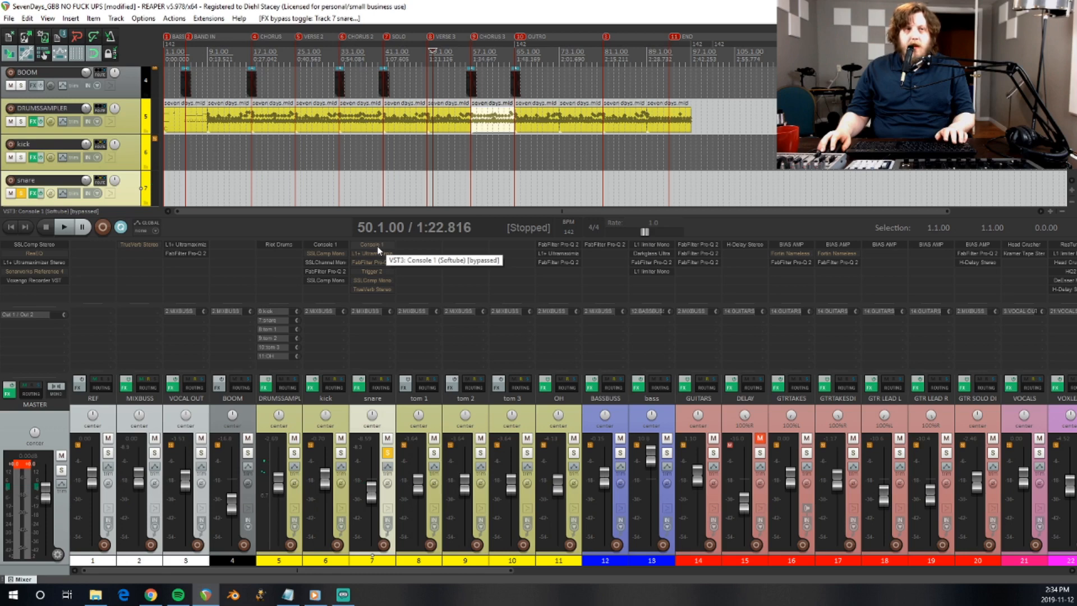
{"action": "left_click", "coordinate": [378, 250], "text": "shift"}
{"action": "key", "text": "space"}
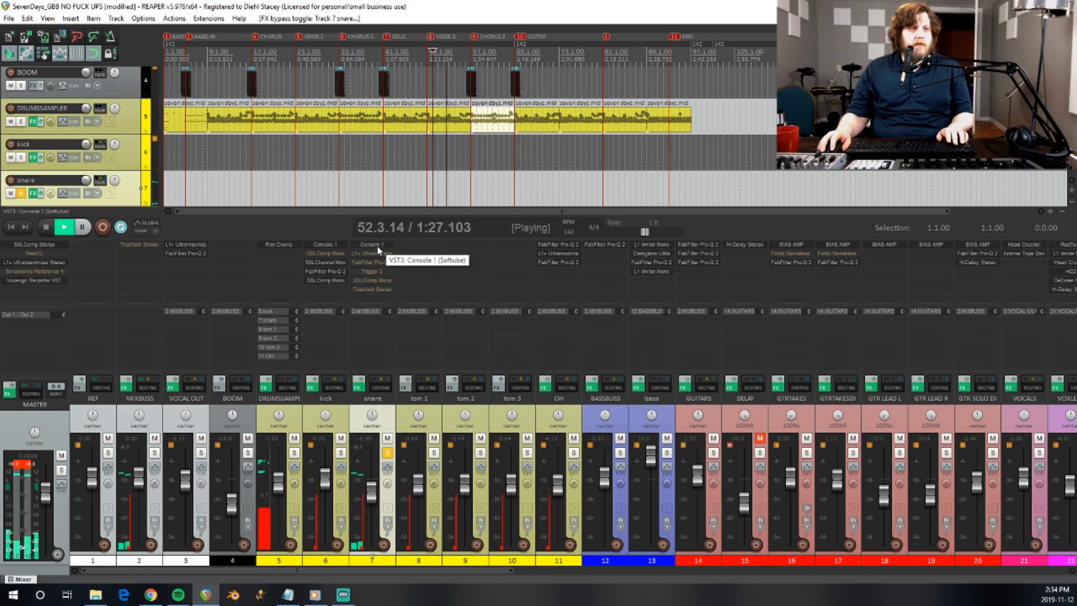
{"action": "key", "text": "space"}
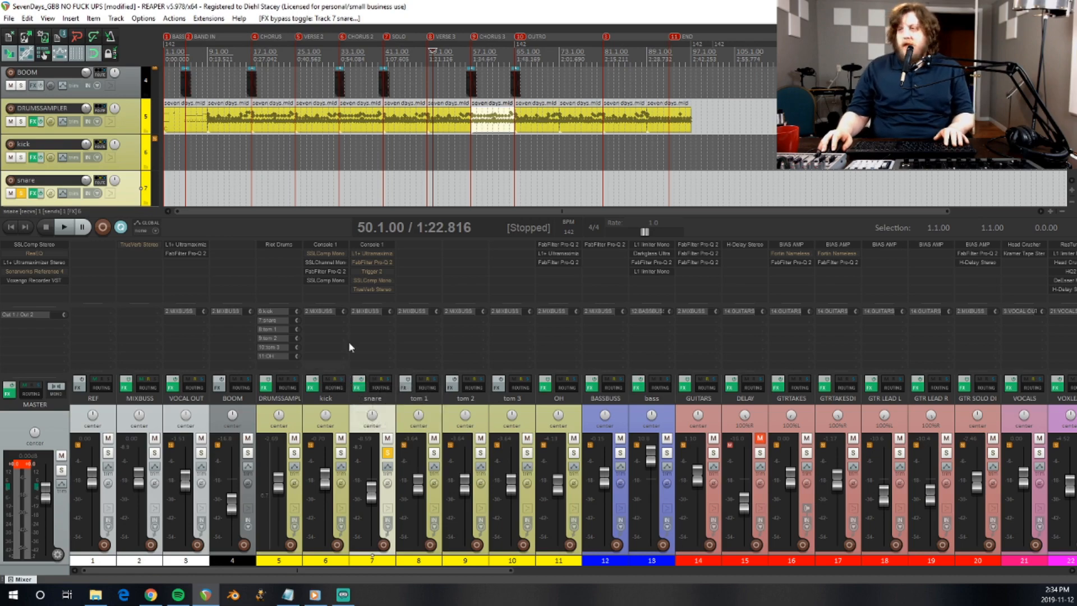
Enable and open the snare's L1+ Ultramaximizer and switch it to the Legacy interface.
{"action": "left_click", "coordinate": [380, 256]}
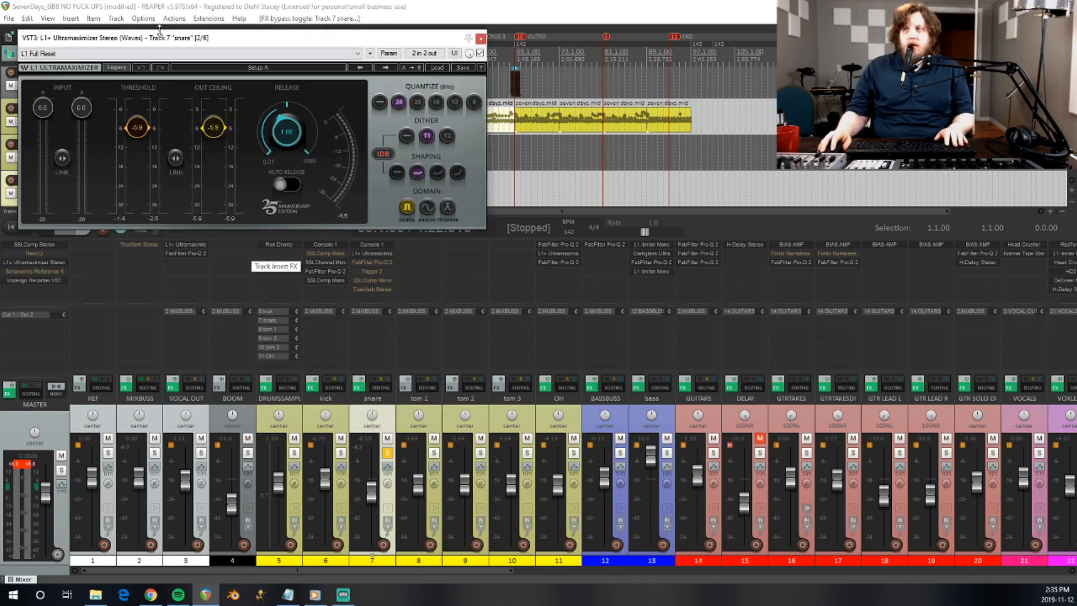
{"action": "left_click_drag", "start_coordinate": [147, 45], "coordinate": [381, 60]}
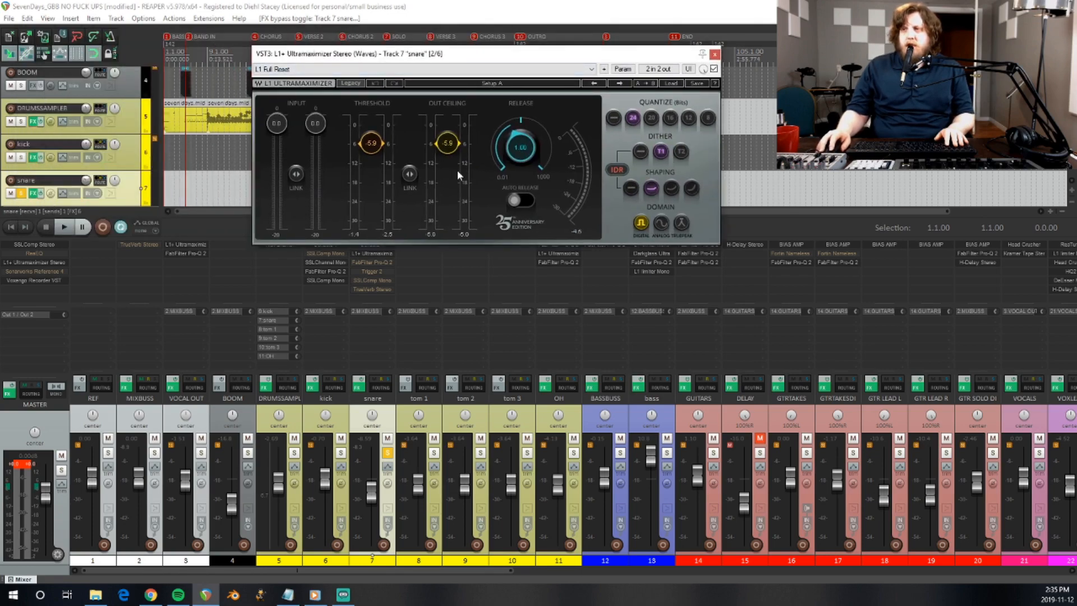
{"action": "left_click", "coordinate": [350, 84]}
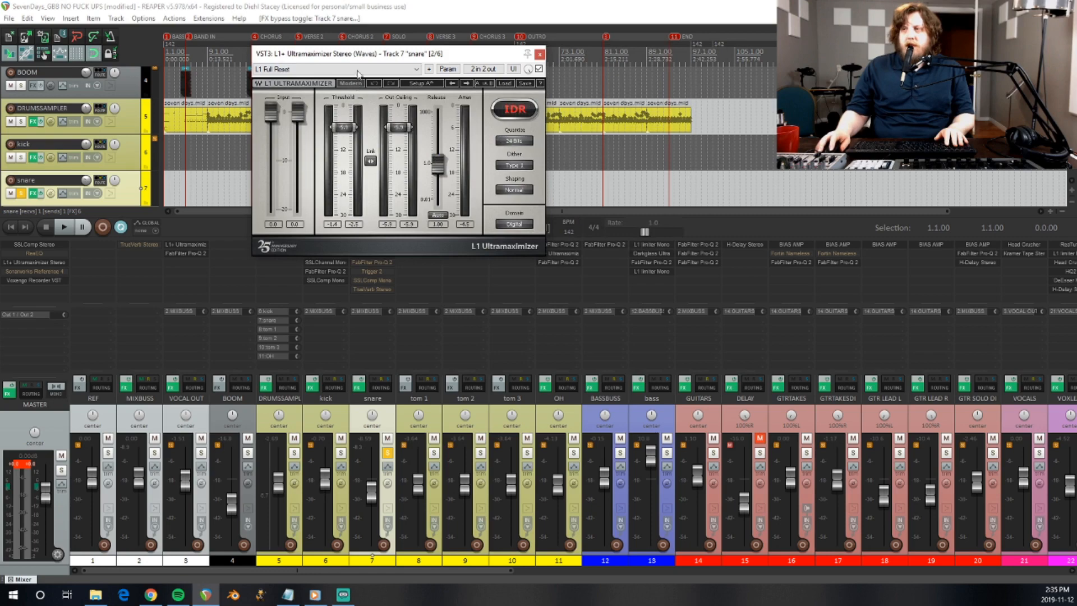
{"action": "left_click_drag", "start_coordinate": [359, 60], "coordinate": [381, 129]}
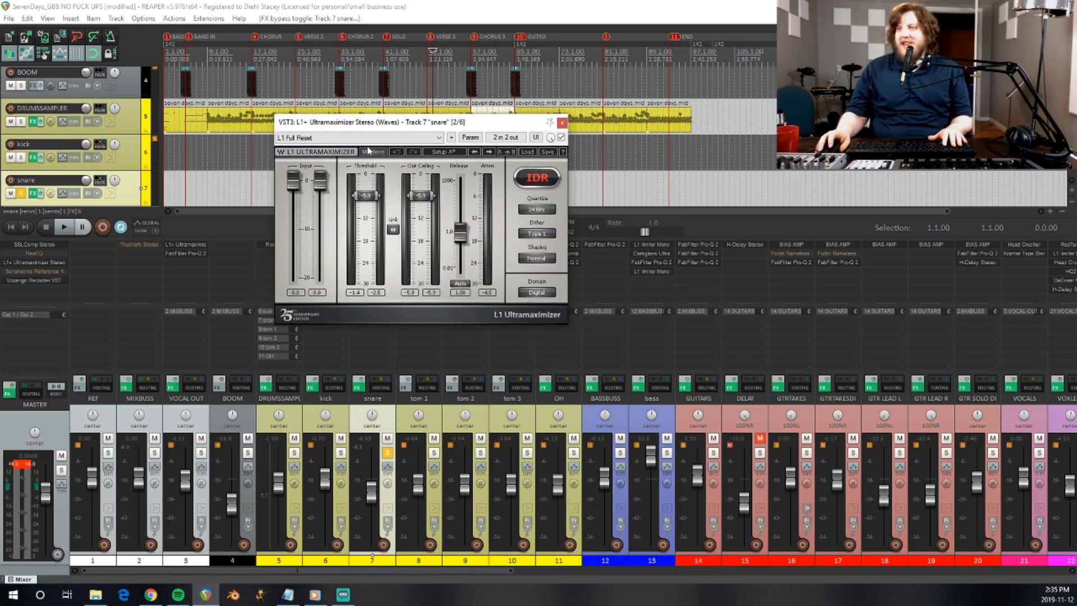
Save the L1+ Ultramaximizer's current setup as the default preset, named LEGACY.
{"action": "left_click", "coordinate": [451, 138]}
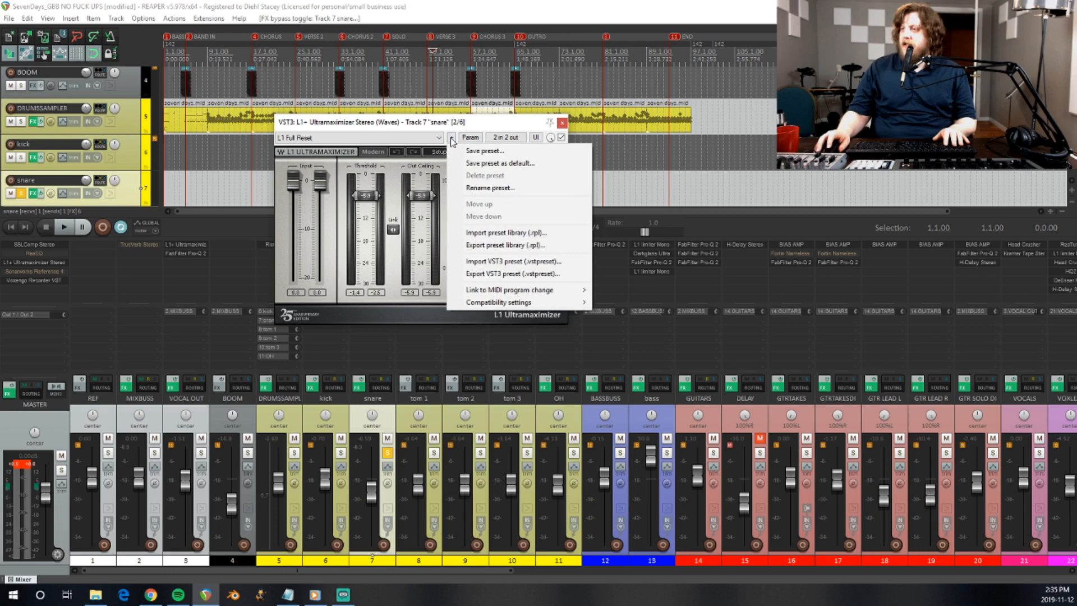
{"action": "left_click", "coordinate": [490, 164]}
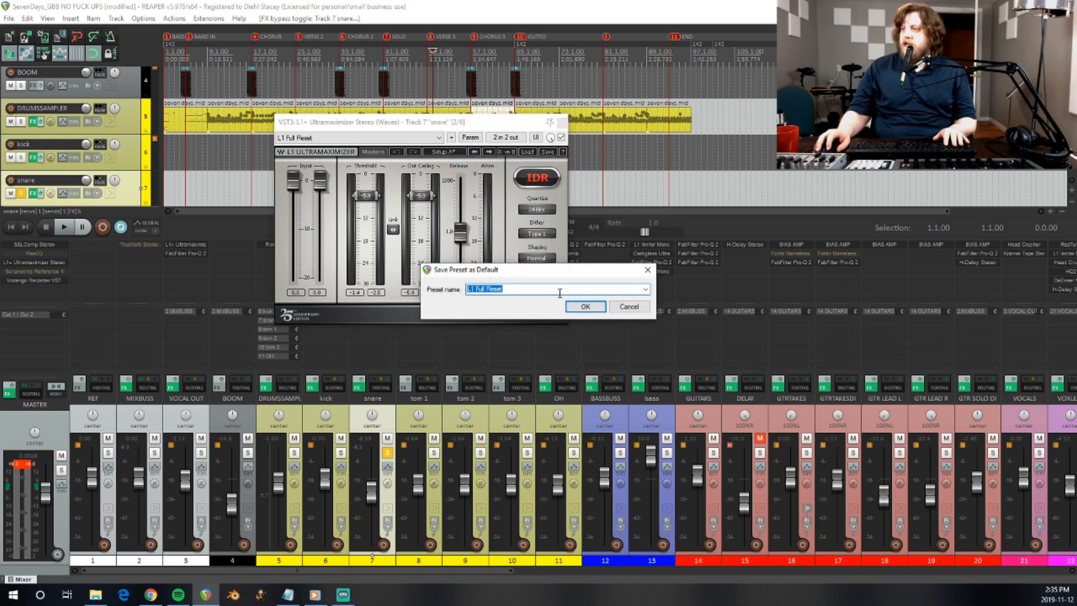
{"action": "type", "text": "LEGACY"}
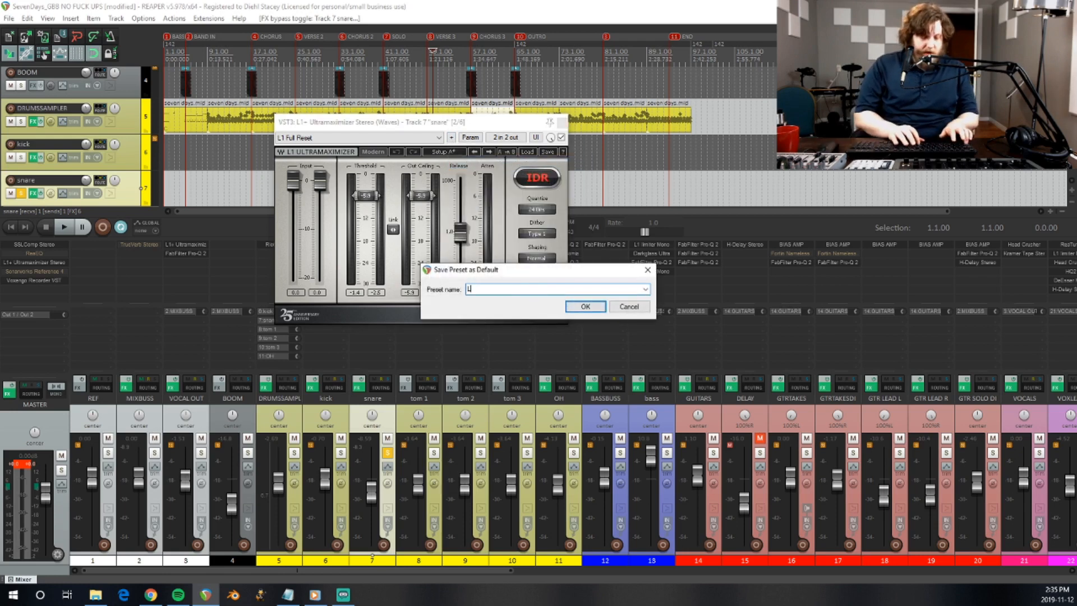
{"action": "left_click", "coordinate": [584, 307]}
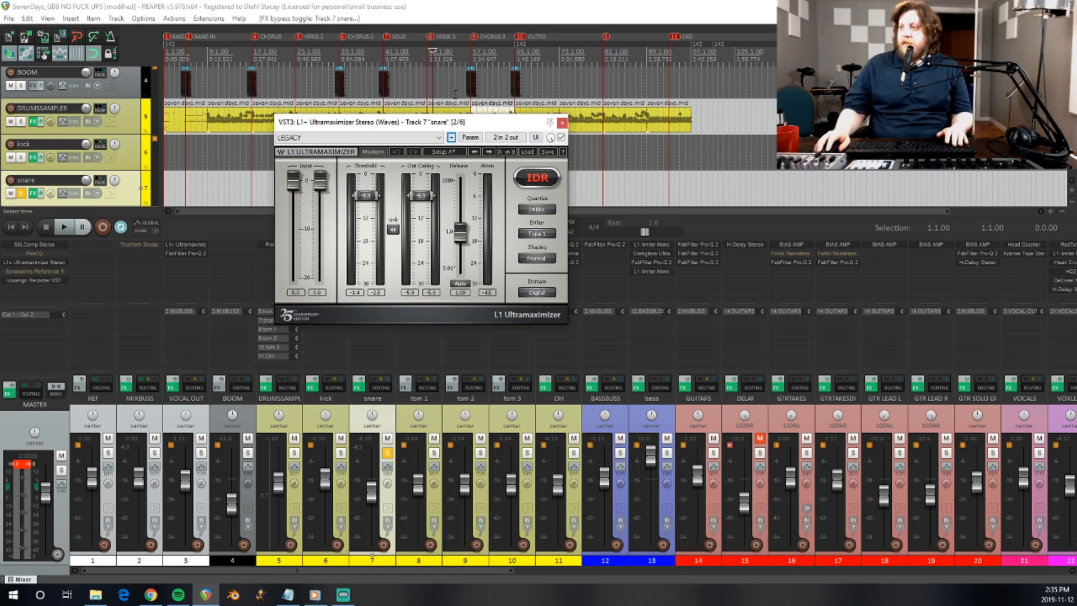
Play the snare with the L1+ Ultramaximizer active, moving the playback position to Chorus 2 at bar 34.
{"action": "key", "text": "space"}
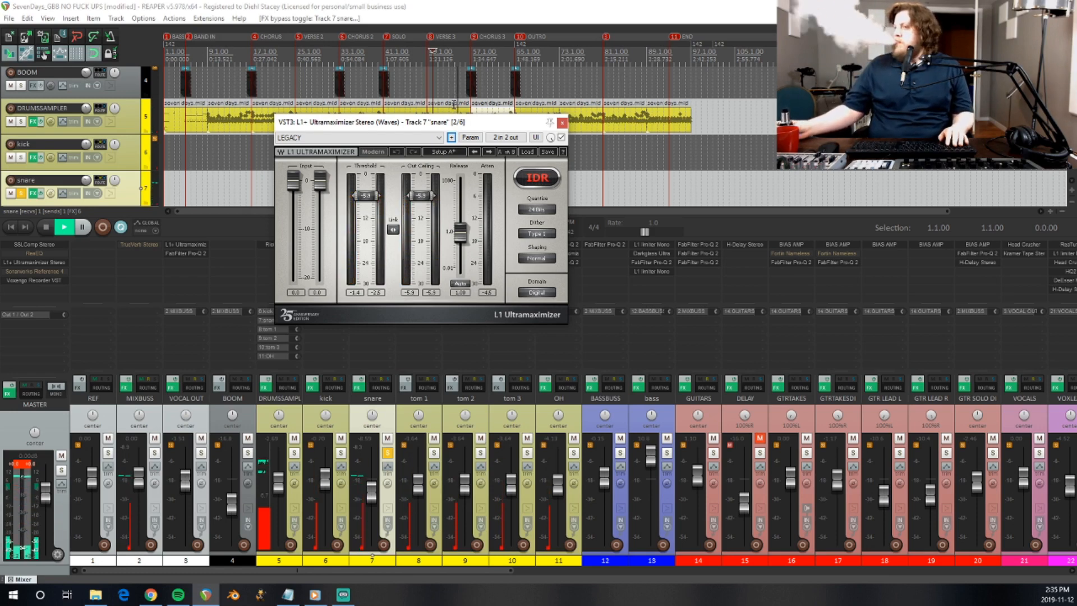
{"action": "left_click", "coordinate": [398, 5]}
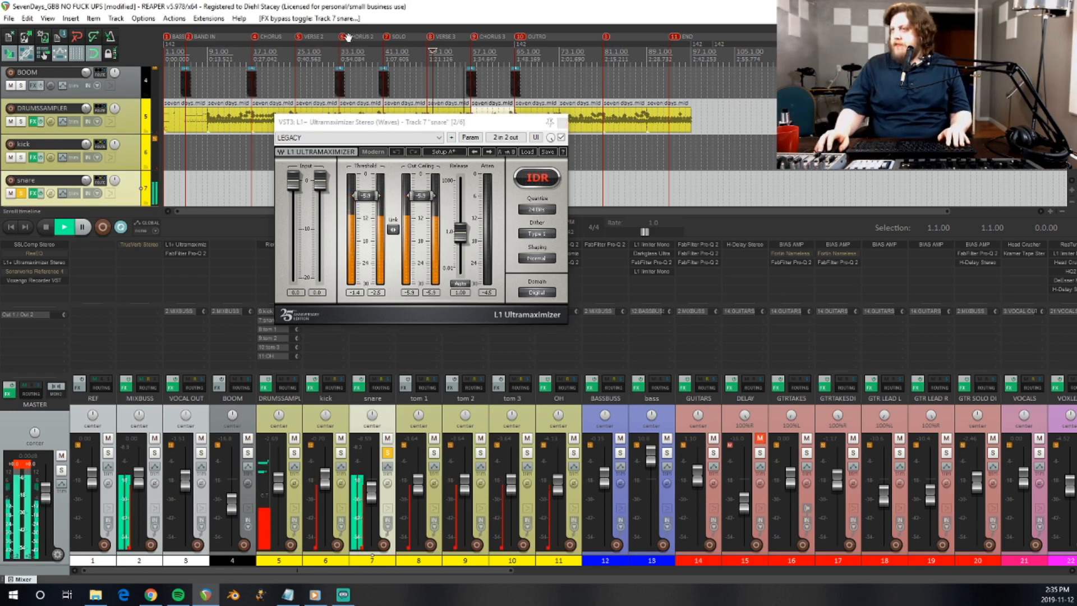
{"action": "key", "text": "space"}
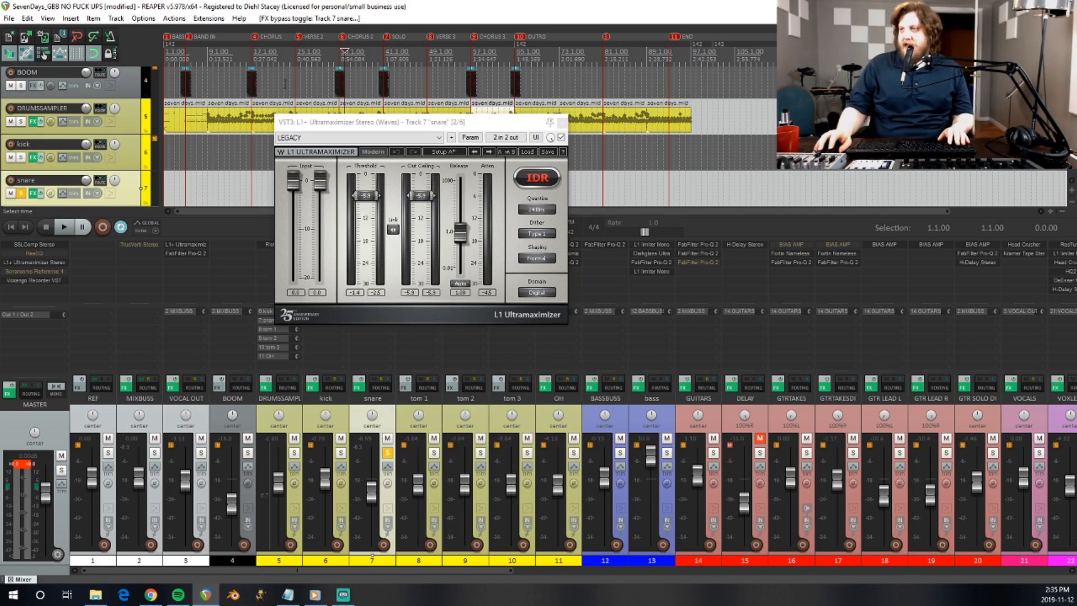
Play the snare while bypassing and re-enabling the L1+ Ultramaximizer, leaving it enabled, and close its window.
{"action": "left_click_drag", "start_coordinate": [358, 126], "coordinate": [399, 135]}
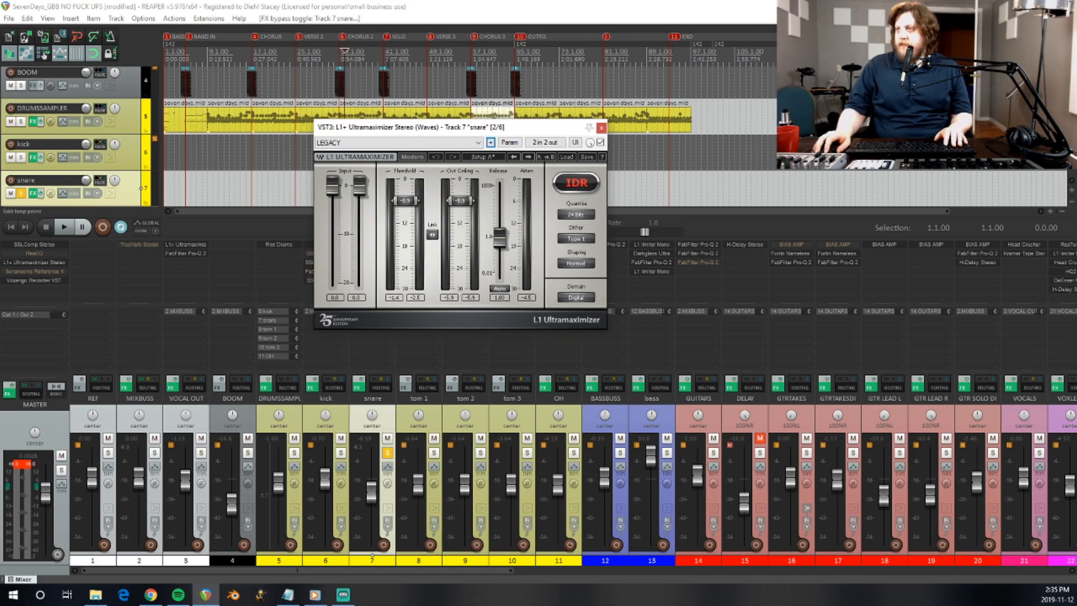
{"action": "left_click", "coordinate": [601, 143]}
{"action": "key", "text": "space"}
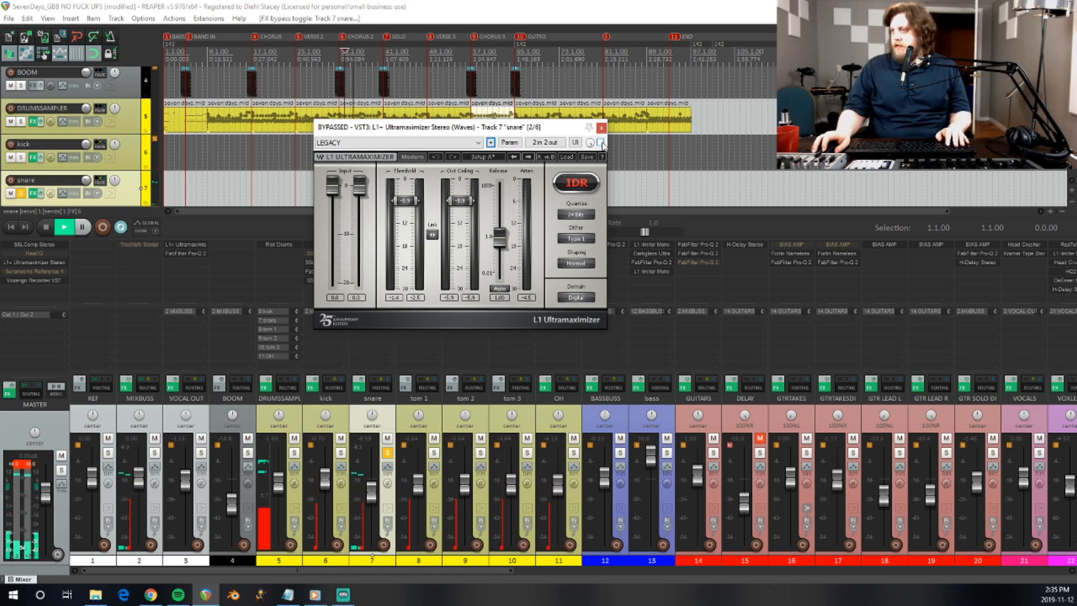
{"action": "left_click", "coordinate": [600, 143]}
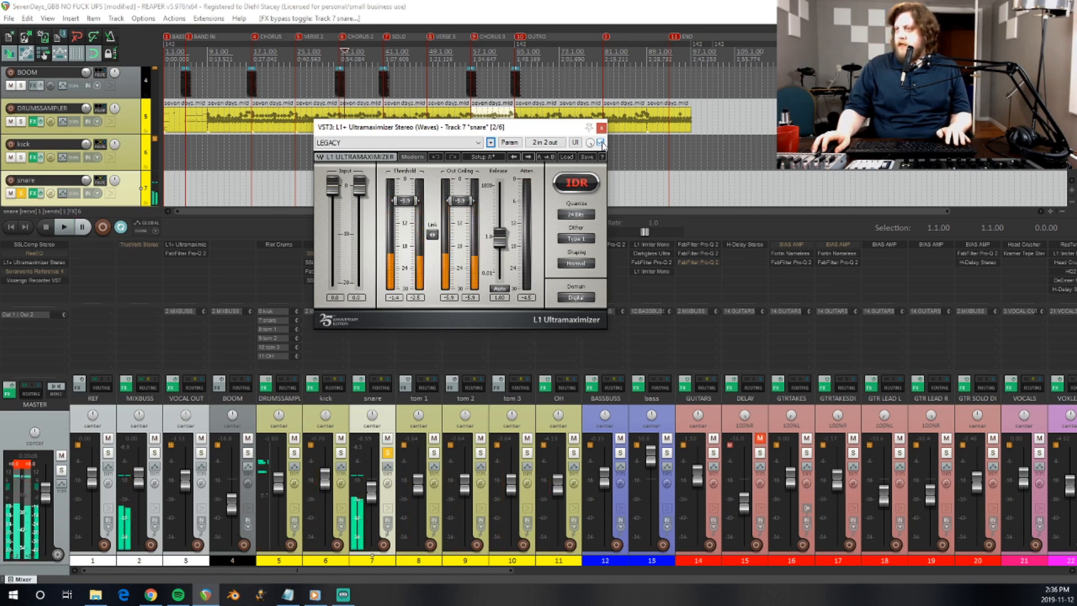
{"action": "key", "text": "space"}
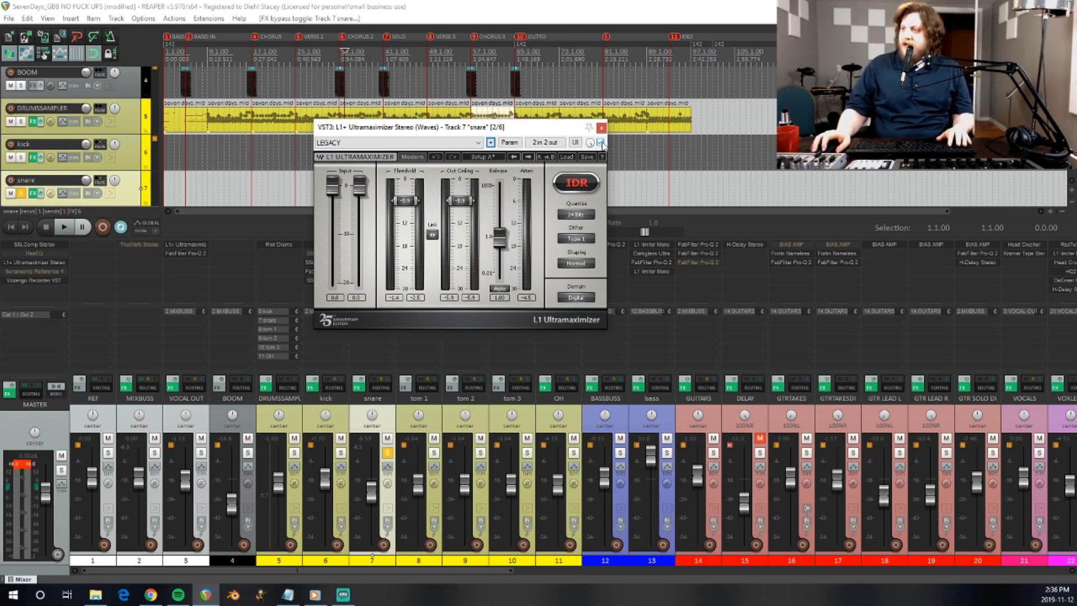
{"action": "left_click", "coordinate": [601, 128]}
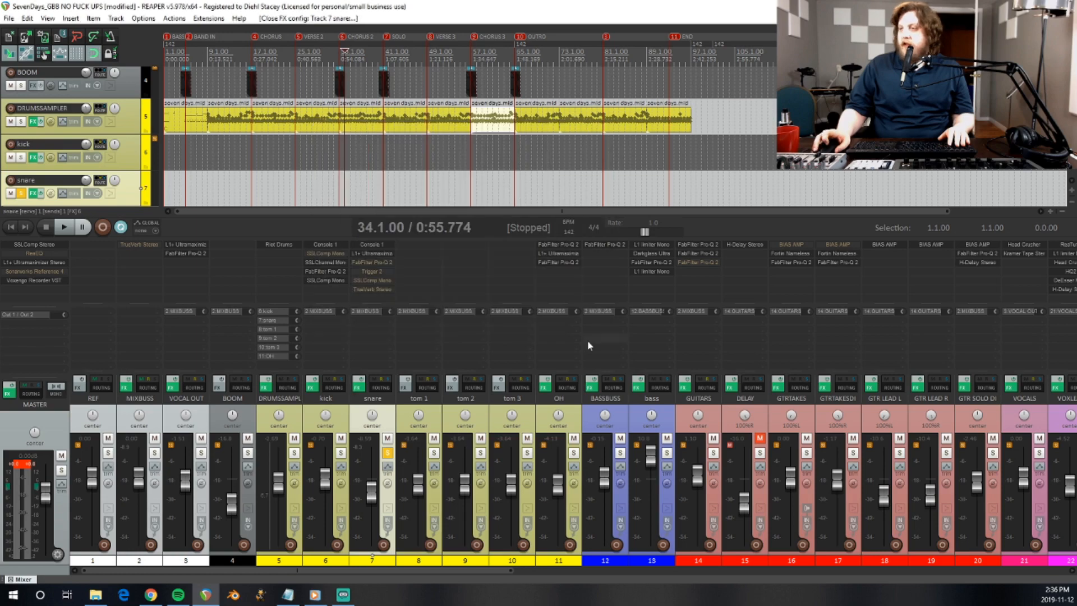
Re-enable the snare's FabFilter Pro-Q 2, inspect its EQ bands' frequencies and gains, and close its window.
{"action": "left_click", "coordinate": [378, 262], "text": "shift"}
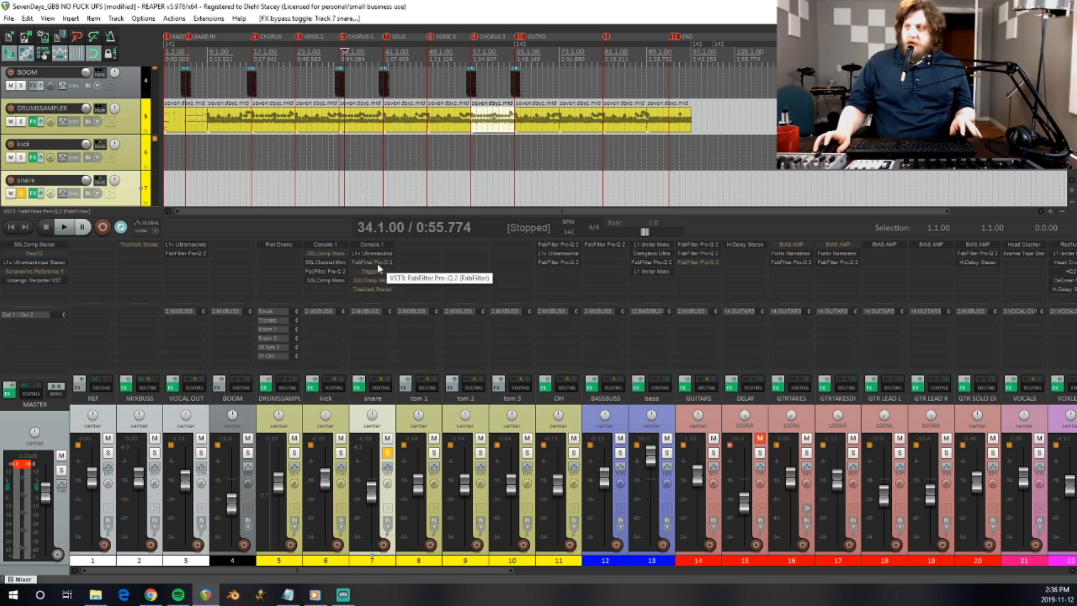
{"action": "left_click", "coordinate": [377, 262]}
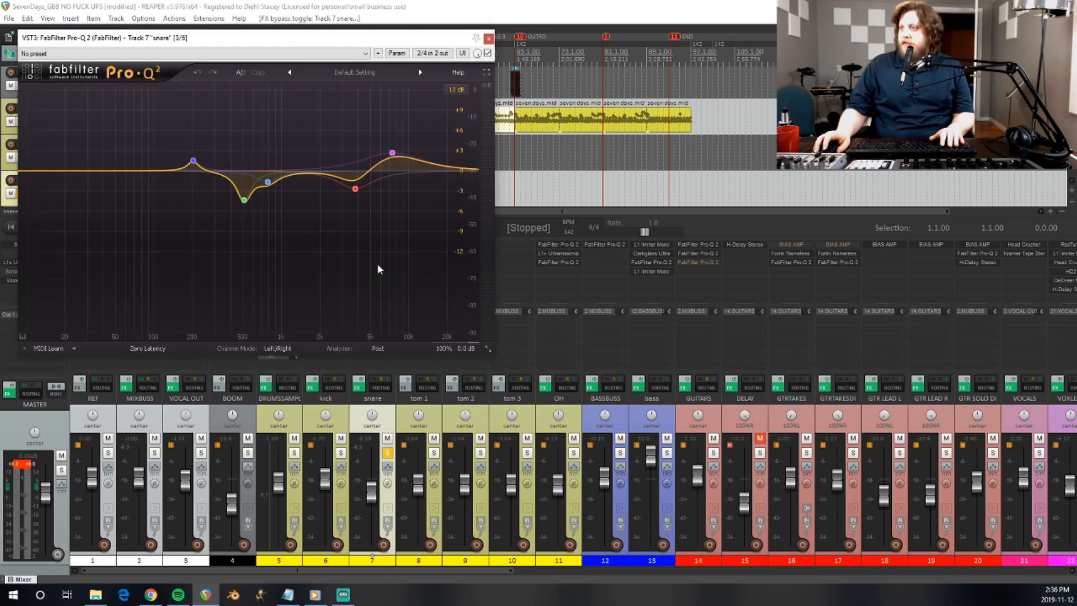
{"action": "mouse_move", "coordinate": [239, 201]}
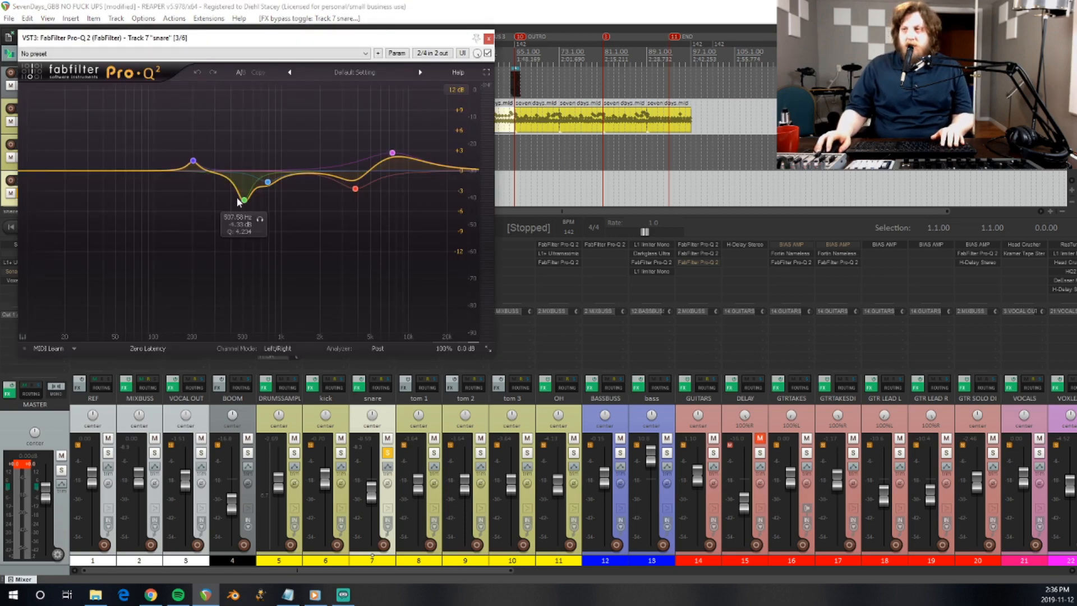
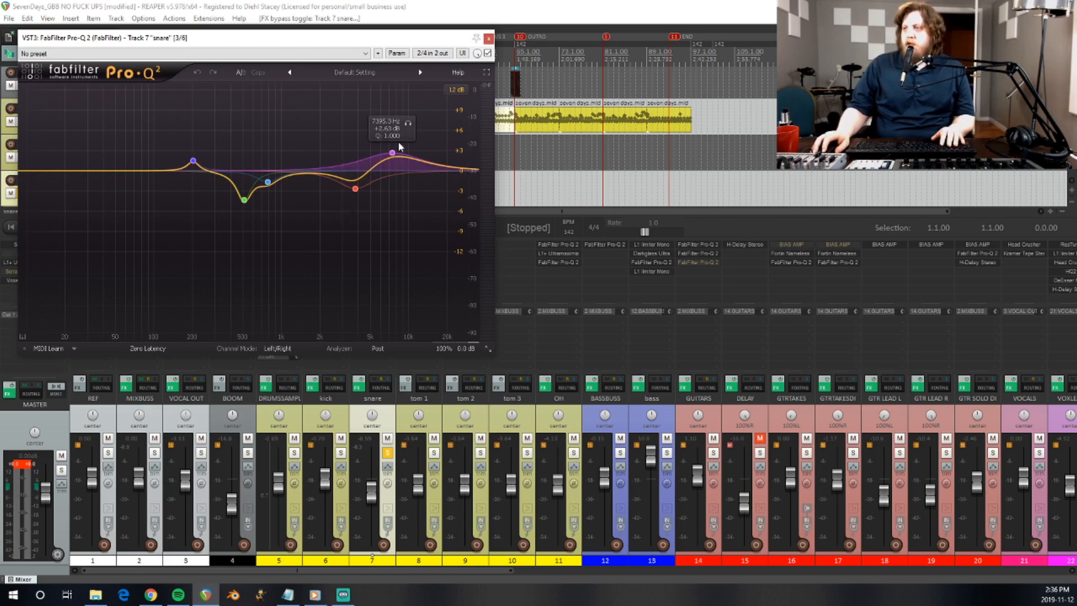
{"action": "left_click_drag", "start_coordinate": [355, 189], "coordinate": [354, 187]}
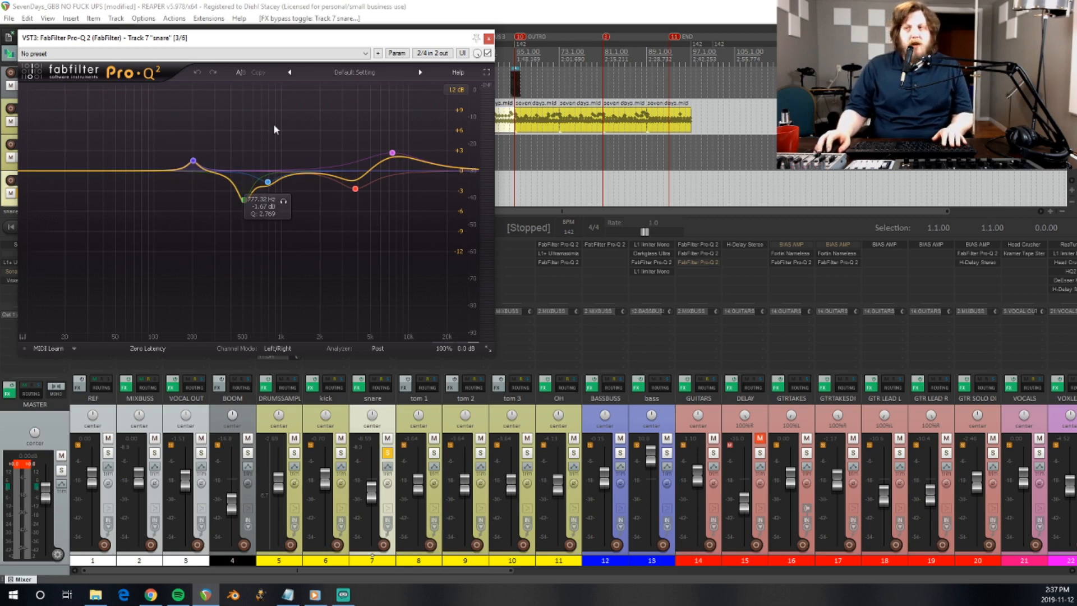
{"action": "left_click", "coordinate": [488, 38]}
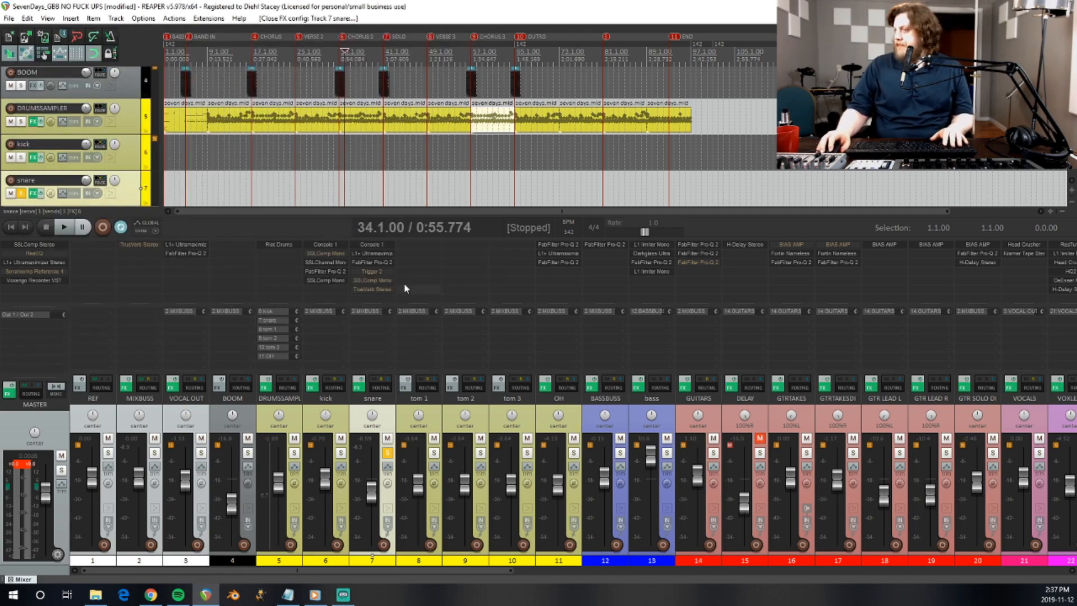
Play the snare from Chorus 2 with FabFilter Pro-Q 2 bypassed, re-enable it during playback, and stop.
{"action": "left_click", "coordinate": [384, 260], "text": "shift"}
{"action": "key", "text": "space"}
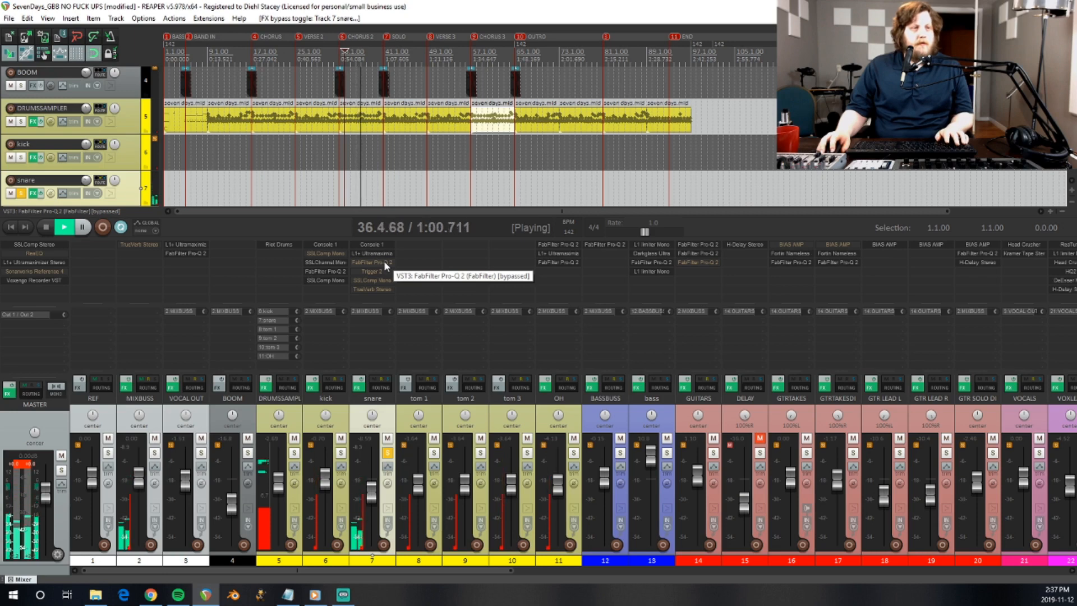
{"action": "left_click", "coordinate": [384, 260], "text": "shift"}
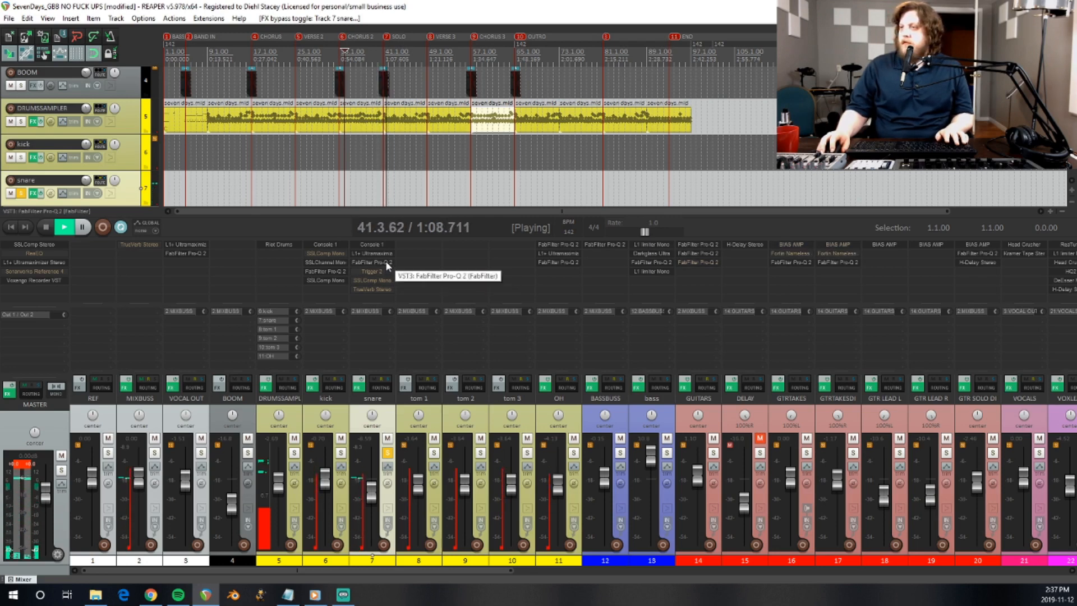
{"action": "key", "text": "space"}
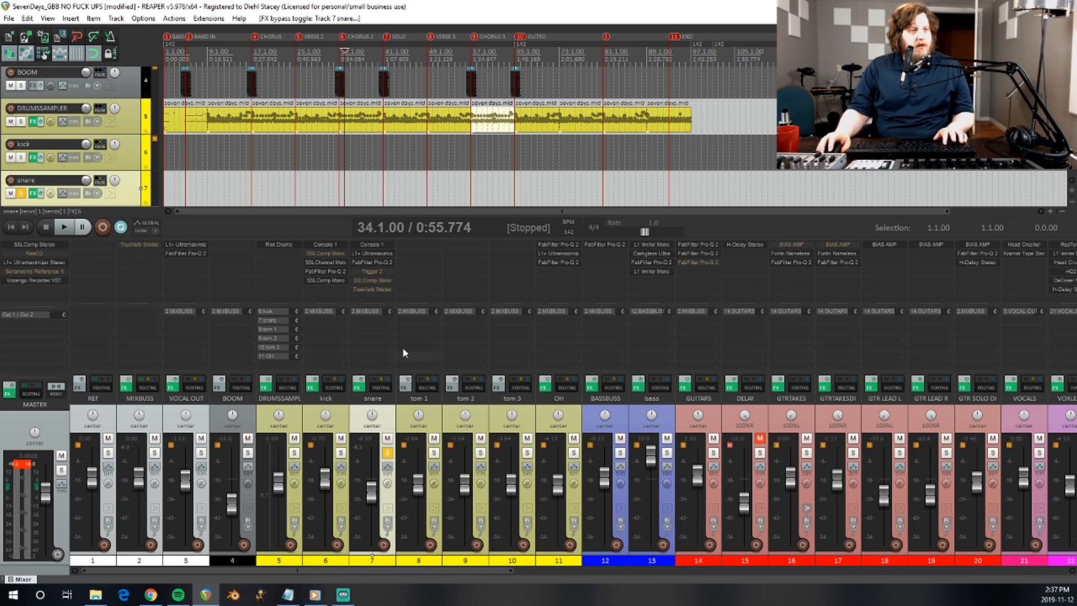
Enable the snare's Trigger 2 and open its window, positioning it so the loaded sample slots are in view.
{"action": "left_click", "coordinate": [384, 272], "text": "shift"}
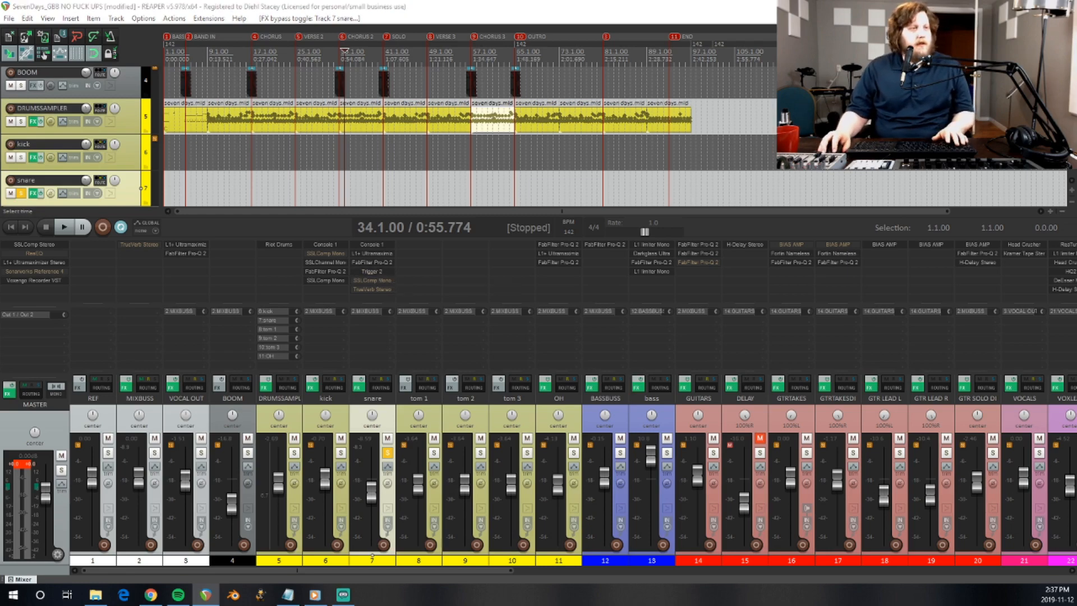
{"action": "left_click", "coordinate": [372, 271]}
{"action": "left_click_drag", "start_coordinate": [374, 131], "coordinate": [497, 83]}
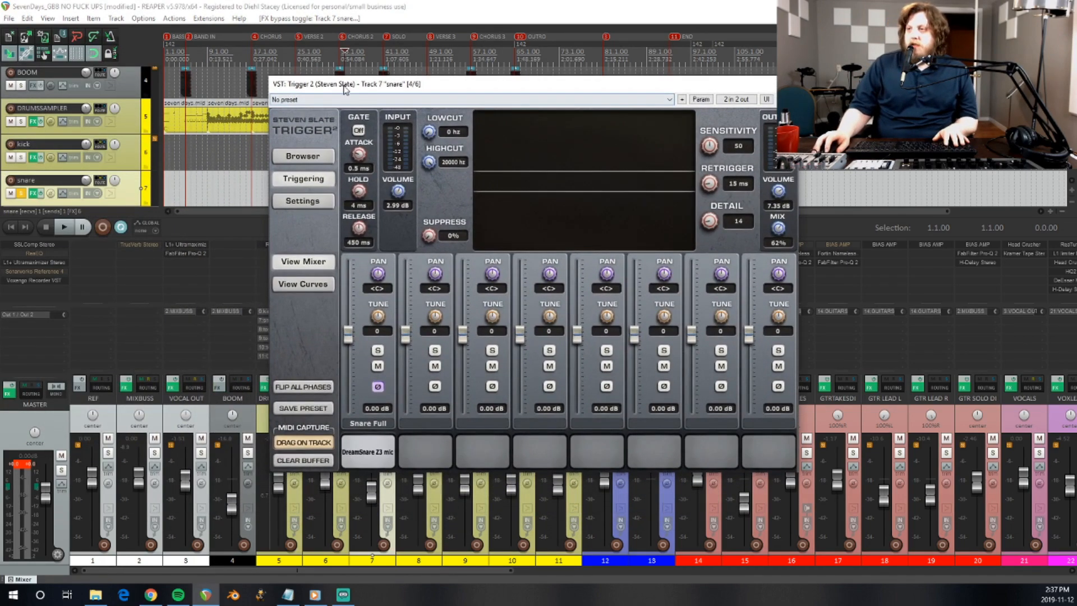
{"action": "left_click_drag", "start_coordinate": [345, 90], "coordinate": [450, 52]}
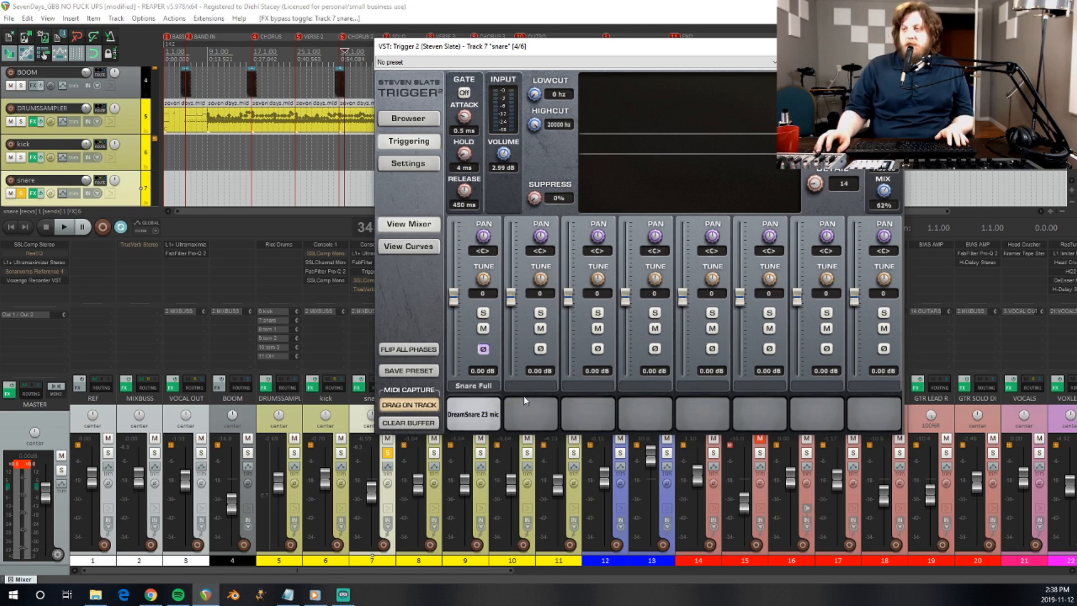
Audition the DreamSnare Z3 mic sample in Trigger 2 several times, reposition the plug-in window, and close it.
{"action": "left_click", "coordinate": [488, 418]}
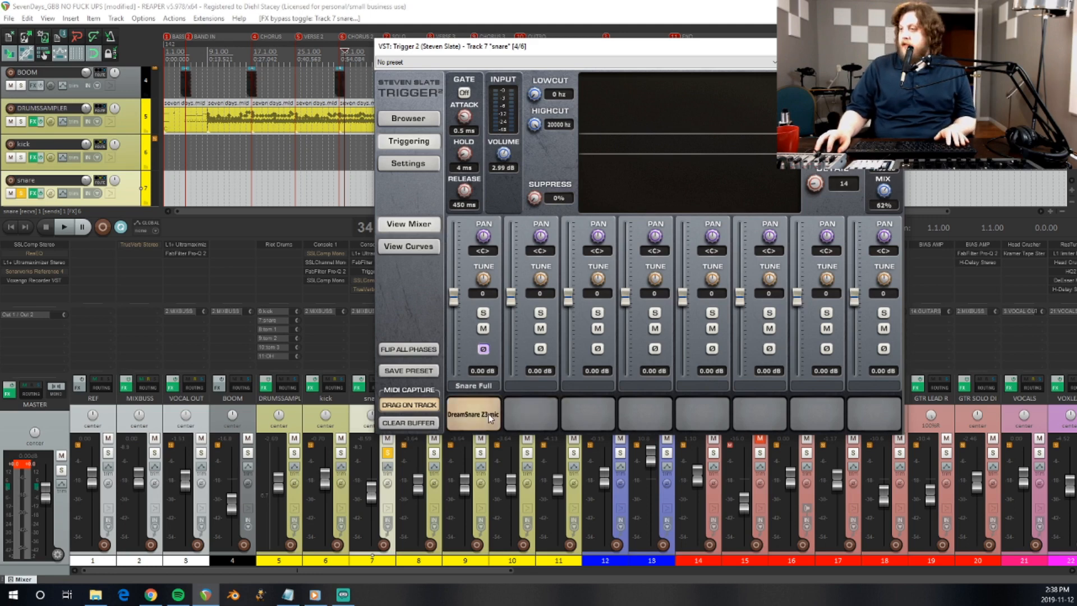
{"action": "left_click", "coordinate": [488, 418]}
{"action": "left_click", "coordinate": [488, 419]}
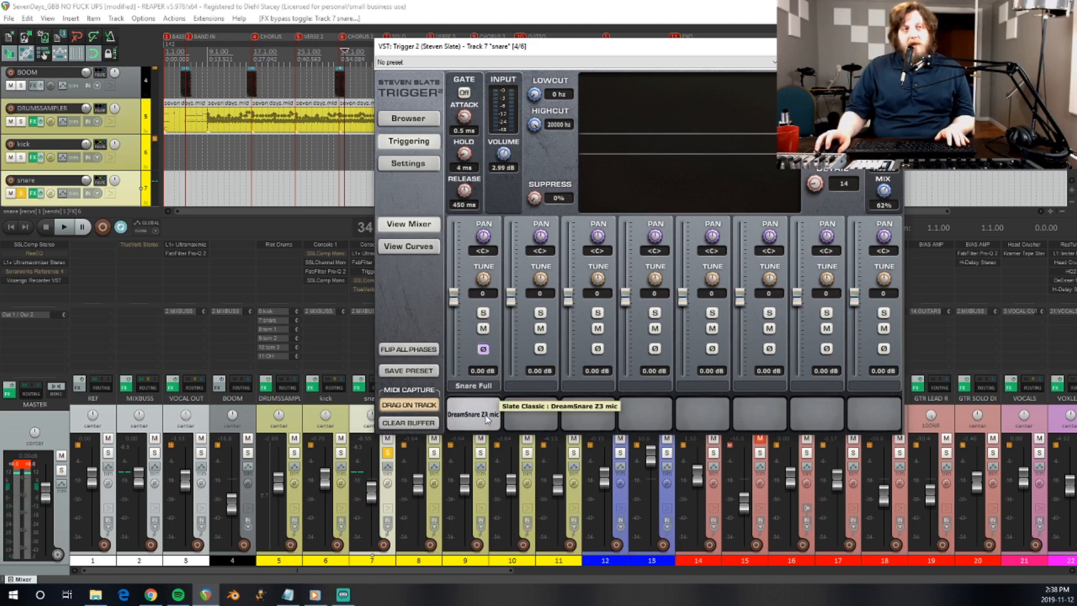
{"action": "left_click", "coordinate": [481, 419]}
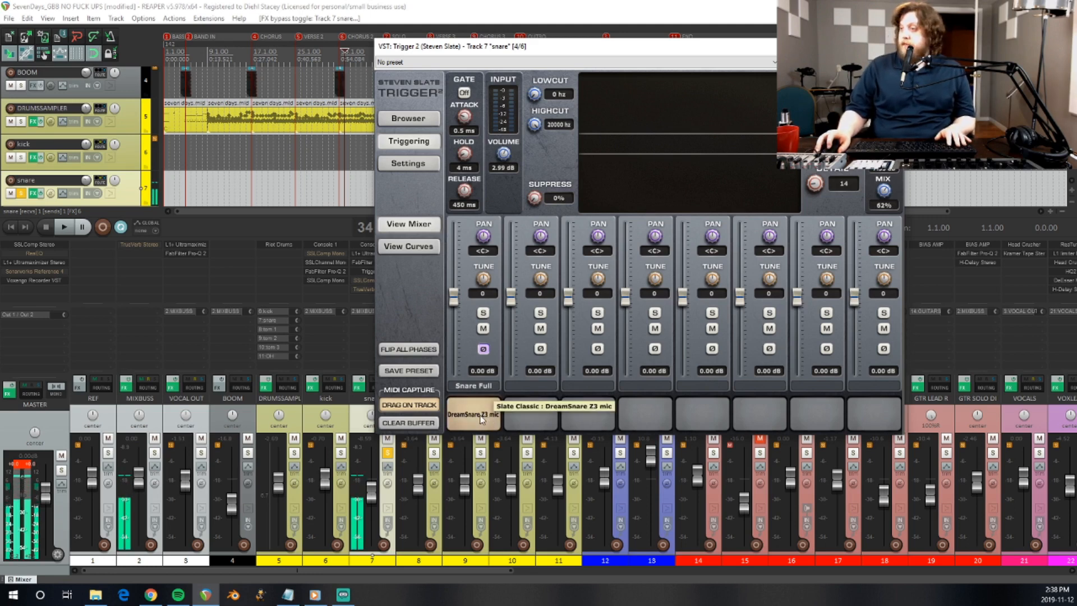
{"action": "left_click", "coordinate": [481, 420]}
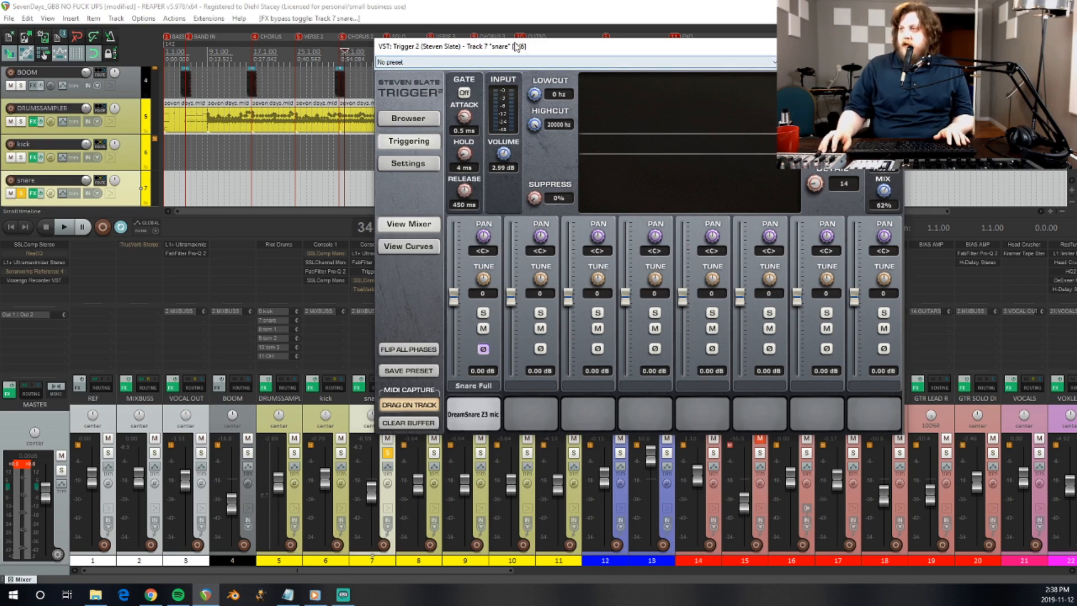
{"action": "left_click_drag", "start_coordinate": [519, 47], "coordinate": [451, 93]}
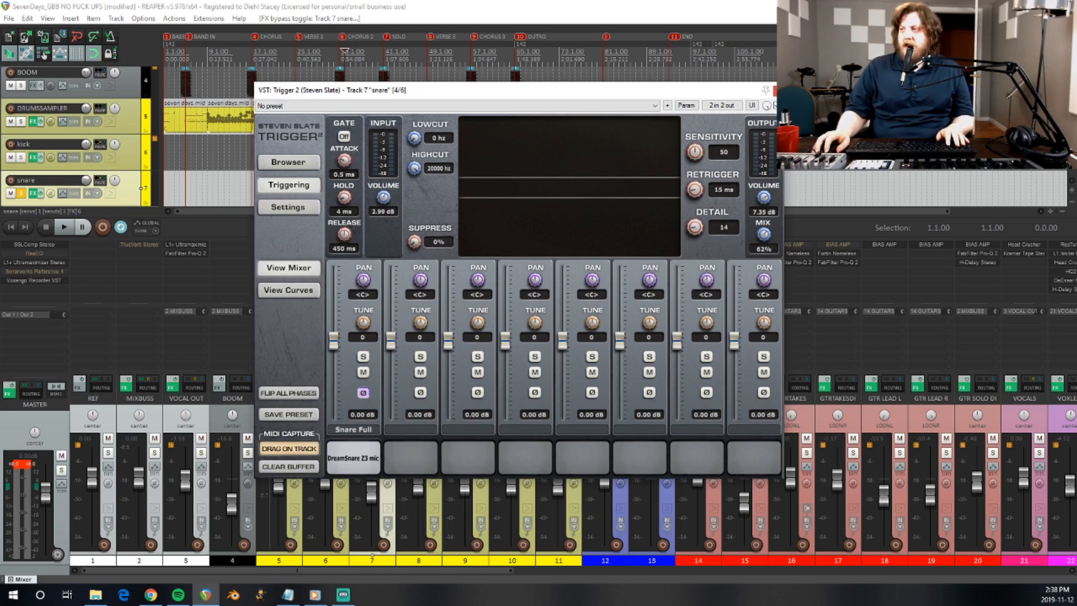
{"action": "left_click", "coordinate": [774, 90]}
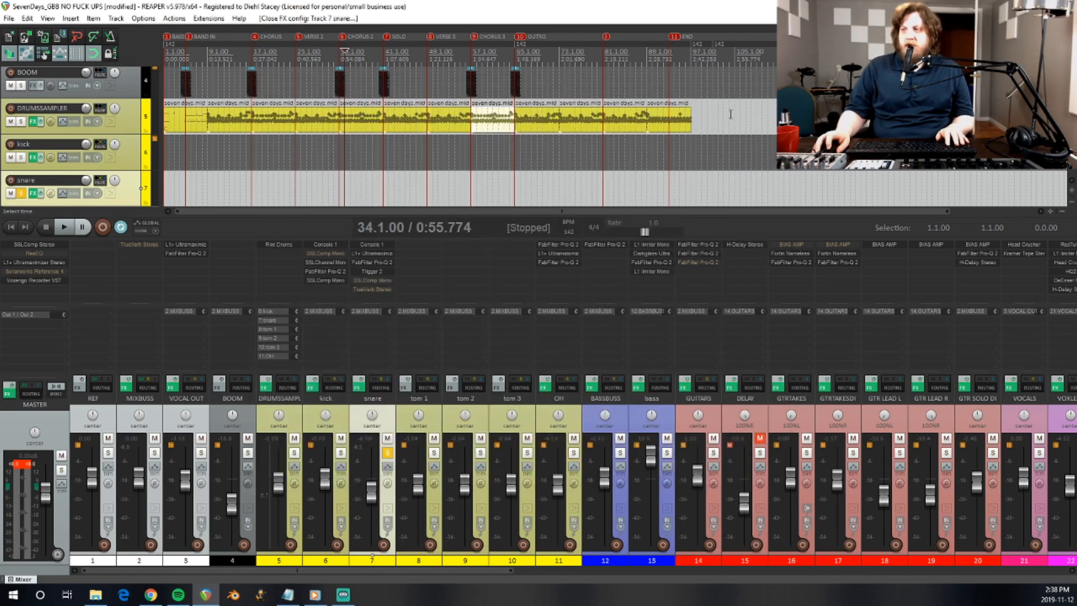
Compare the snare from Chorus 2 with Trigger 2 bypassed and active, leaving it enabled and stopping playback.
{"action": "left_click", "coordinate": [377, 267], "text": "shift"}
{"action": "key", "text": "space"}
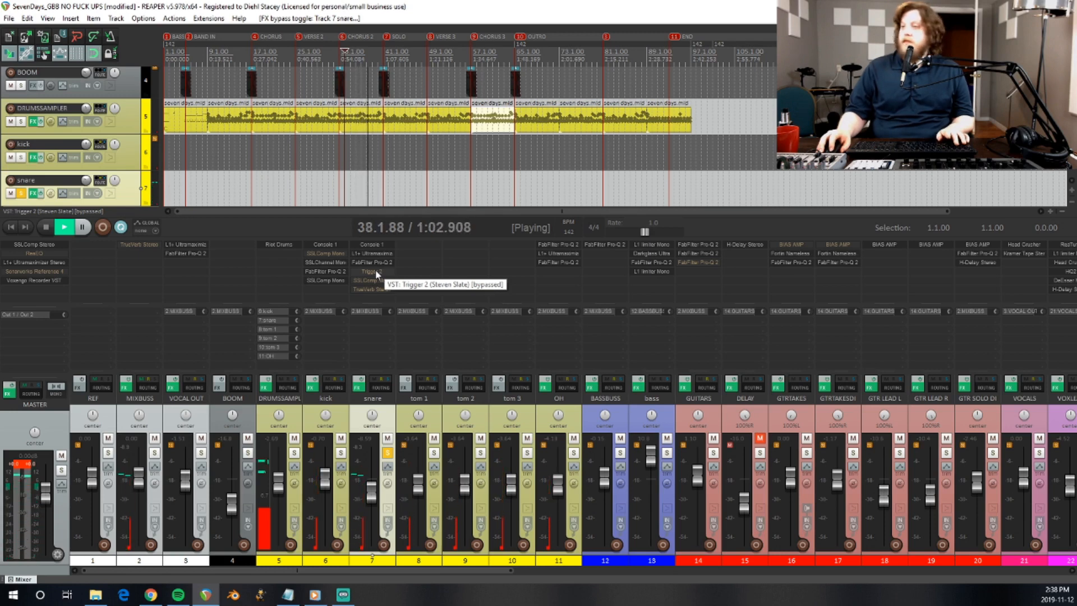
{"action": "key", "text": "space"}
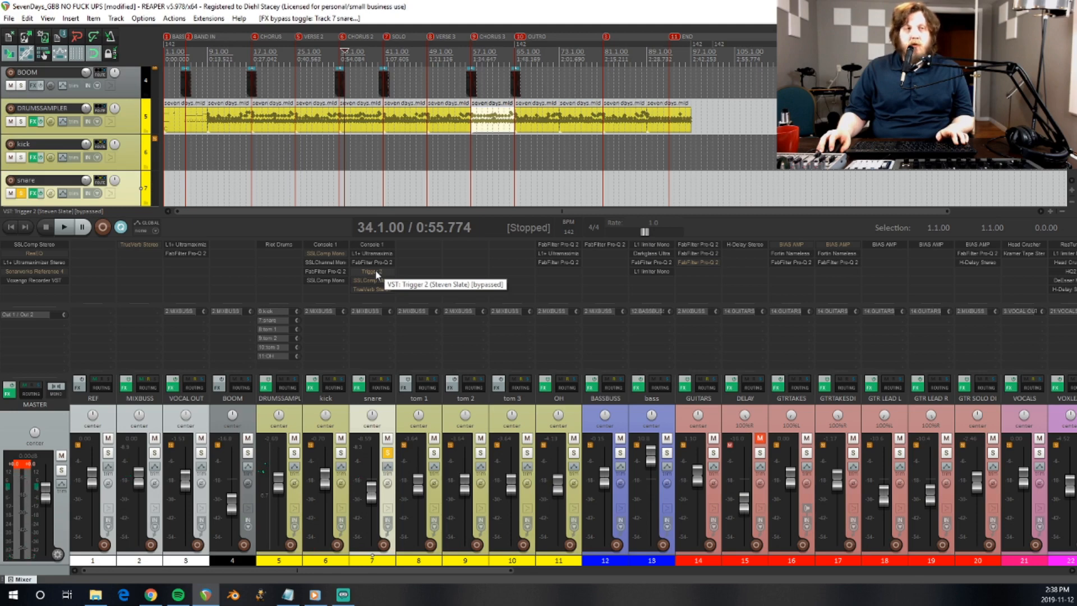
{"action": "left_click", "coordinate": [375, 271], "text": "shift"}
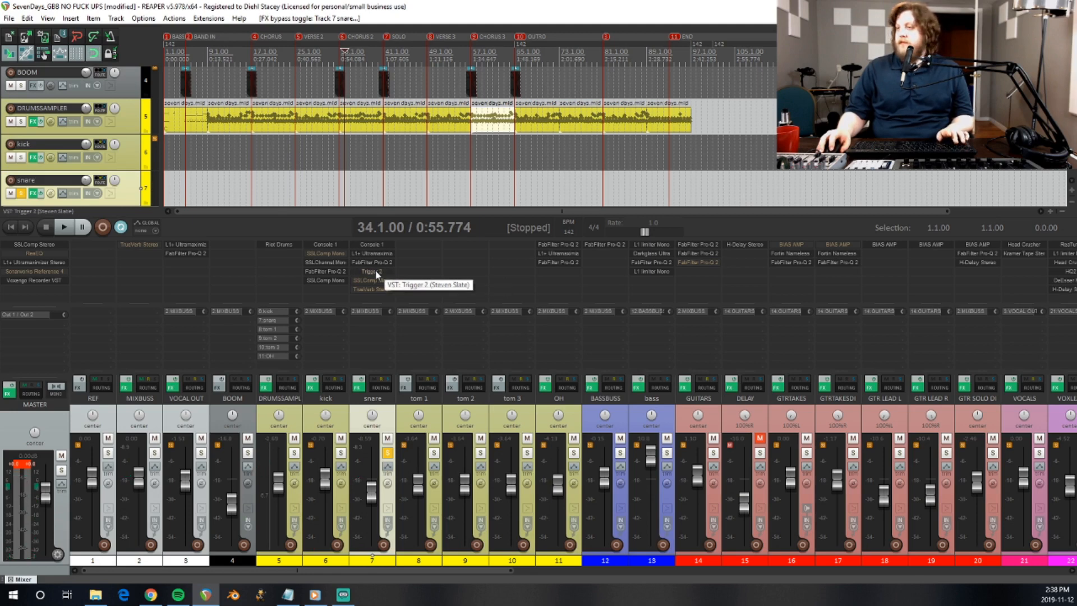
{"action": "key", "text": "space"}
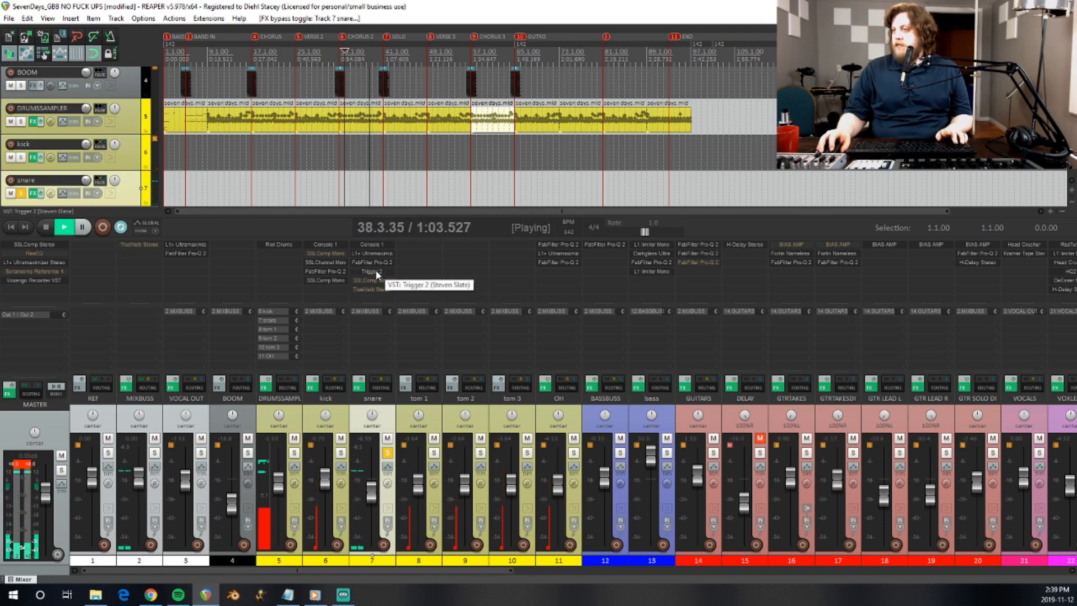
{"action": "left_click", "coordinate": [376, 270], "text": "shift"}
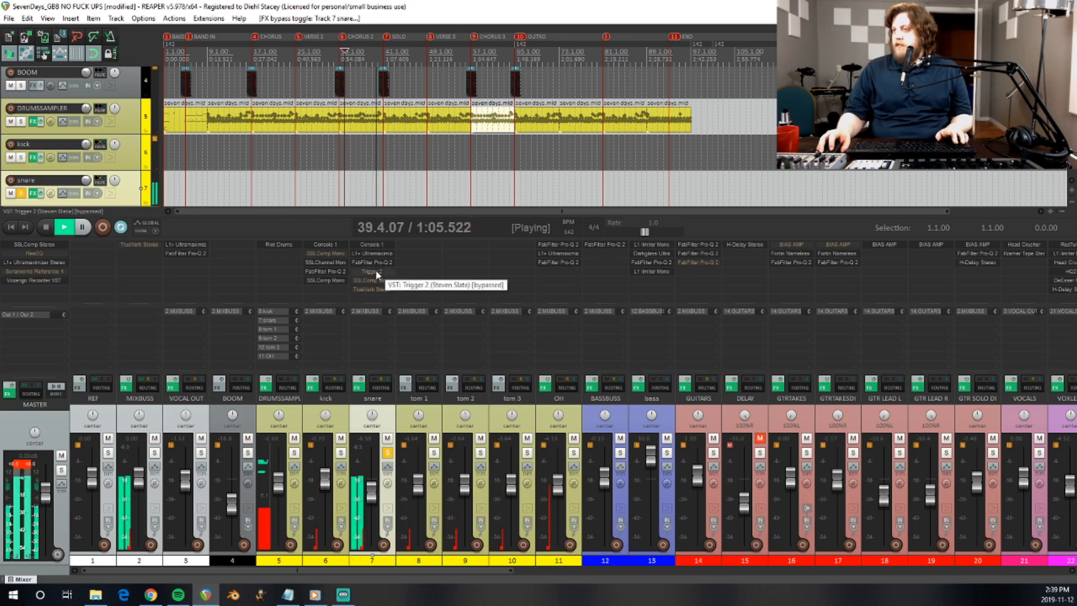
{"action": "left_click", "coordinate": [375, 269], "text": "shift"}
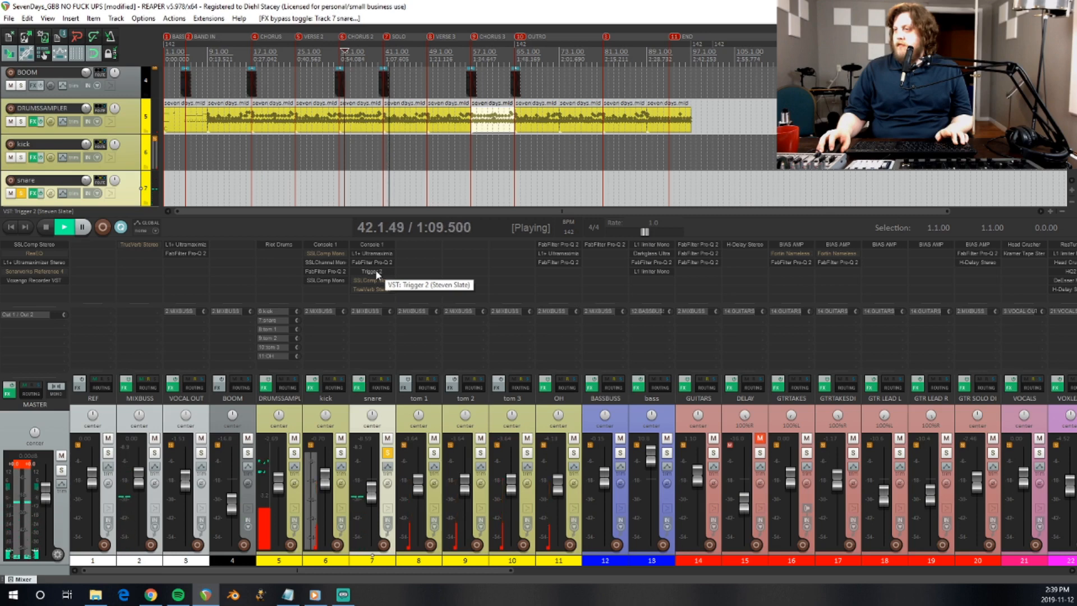
{"action": "key", "text": "space"}
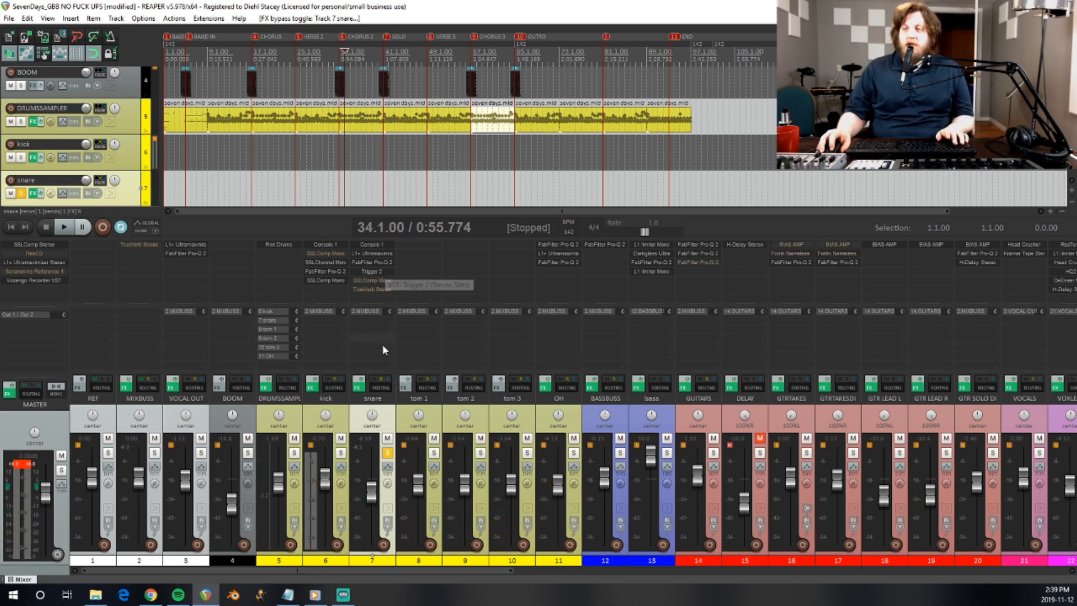
Enable the snare's SSLComp Mono and open its window, moving it clear of the snare's effects list to show the attack setting.
{"action": "left_click", "coordinate": [372, 280], "text": "shift"}
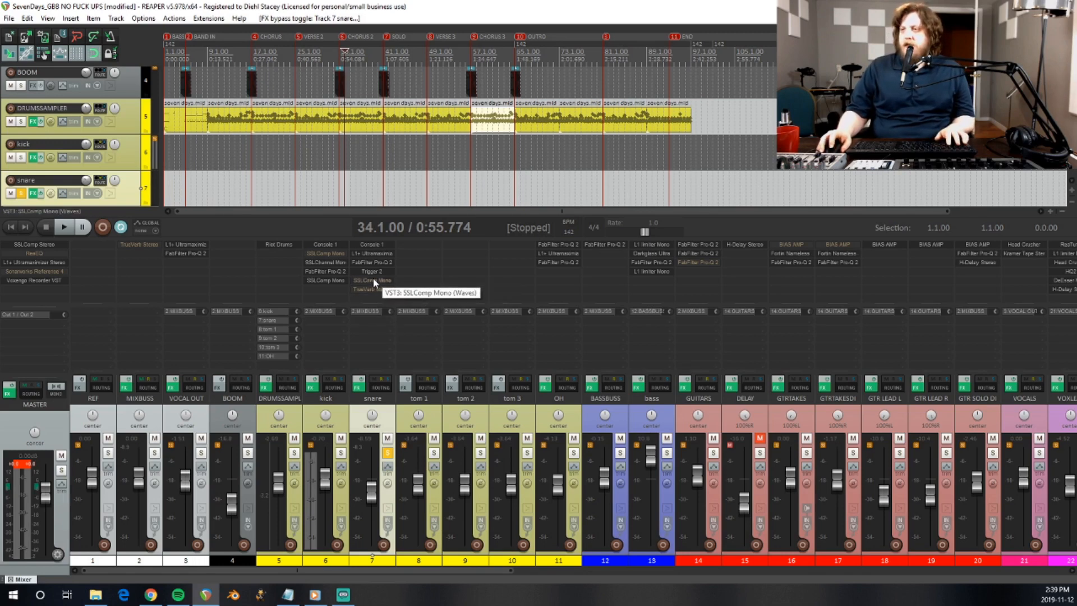
{"action": "left_click", "coordinate": [373, 278]}
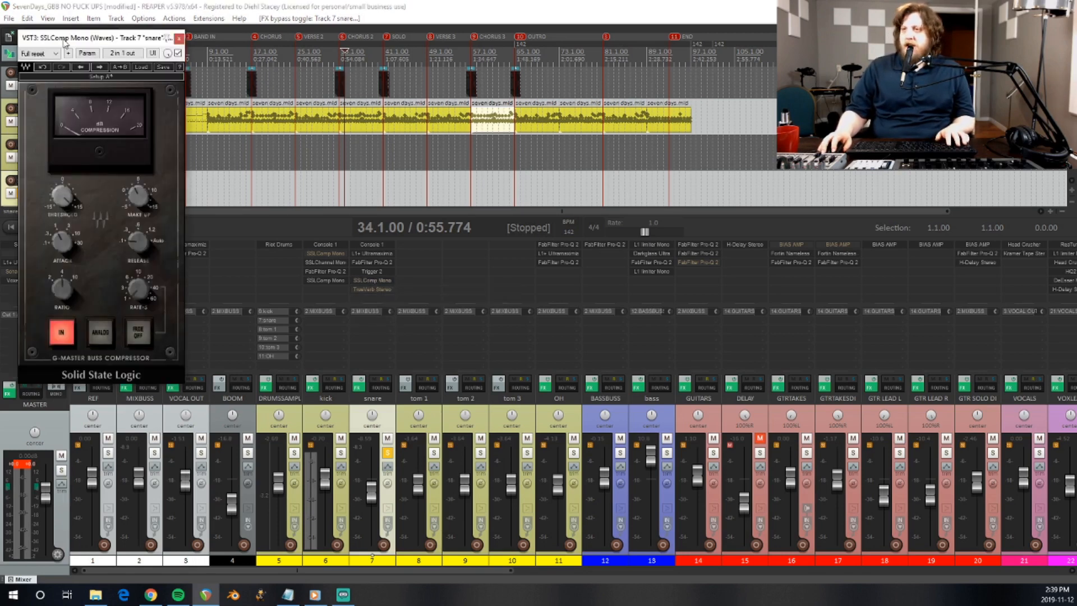
{"action": "left_click_drag", "start_coordinate": [64, 43], "coordinate": [835, 93]}
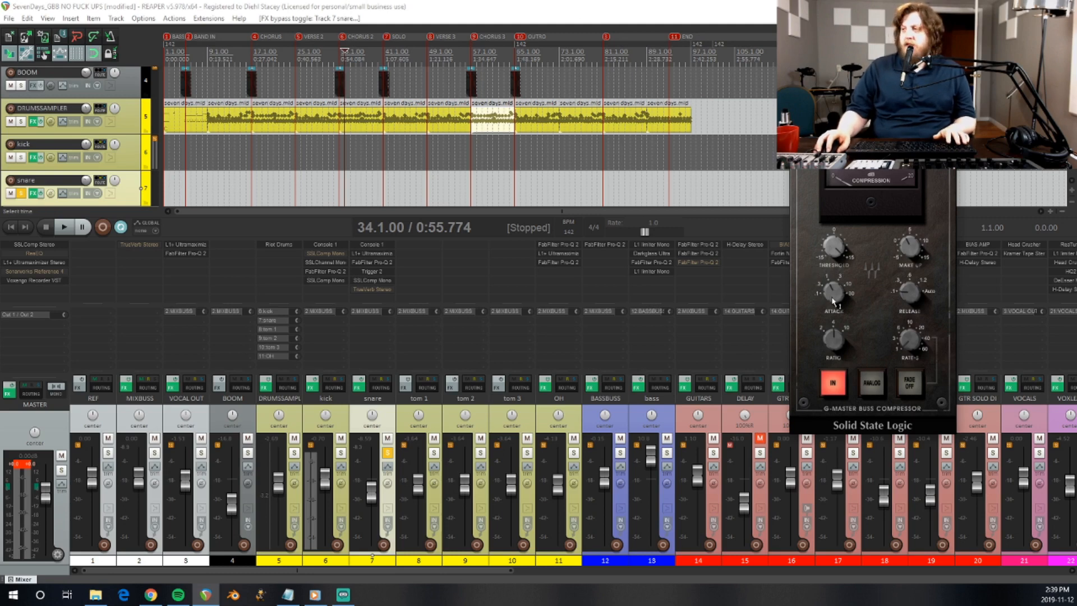
{"action": "mouse_move", "coordinate": [826, 289]}
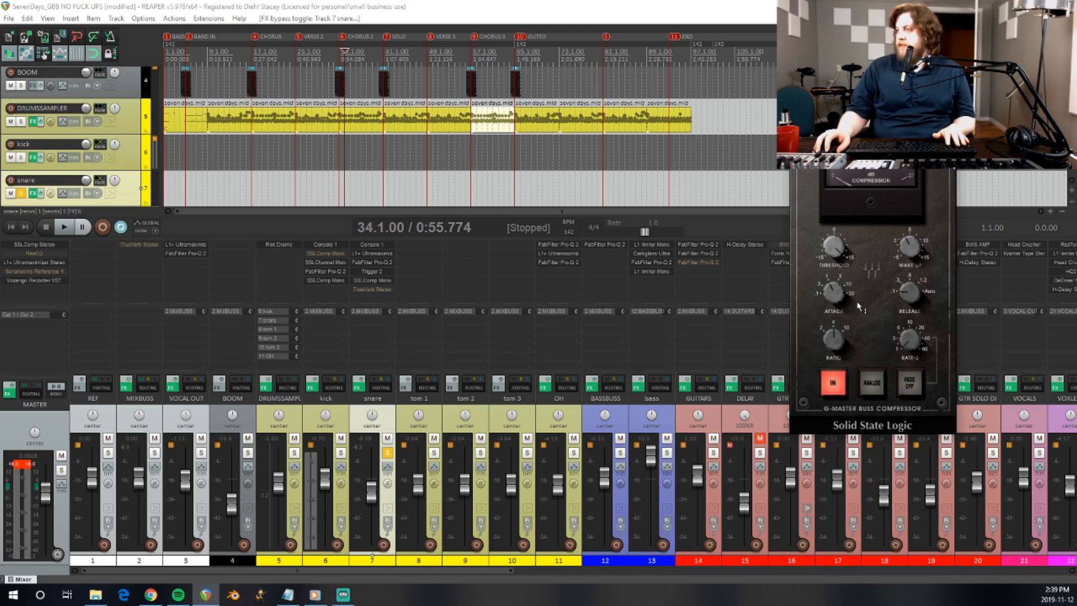
Play the snare with SSLComp Mono active and bypassed, re-enable it during playback, and stop.
{"action": "key", "text": "space"}
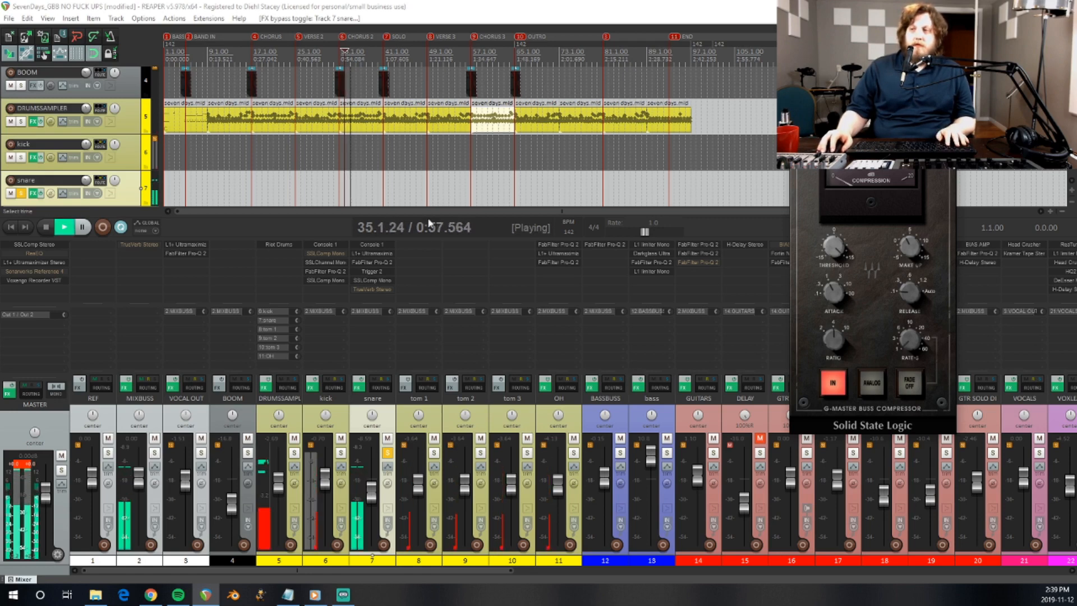
{"action": "key", "text": "space"}
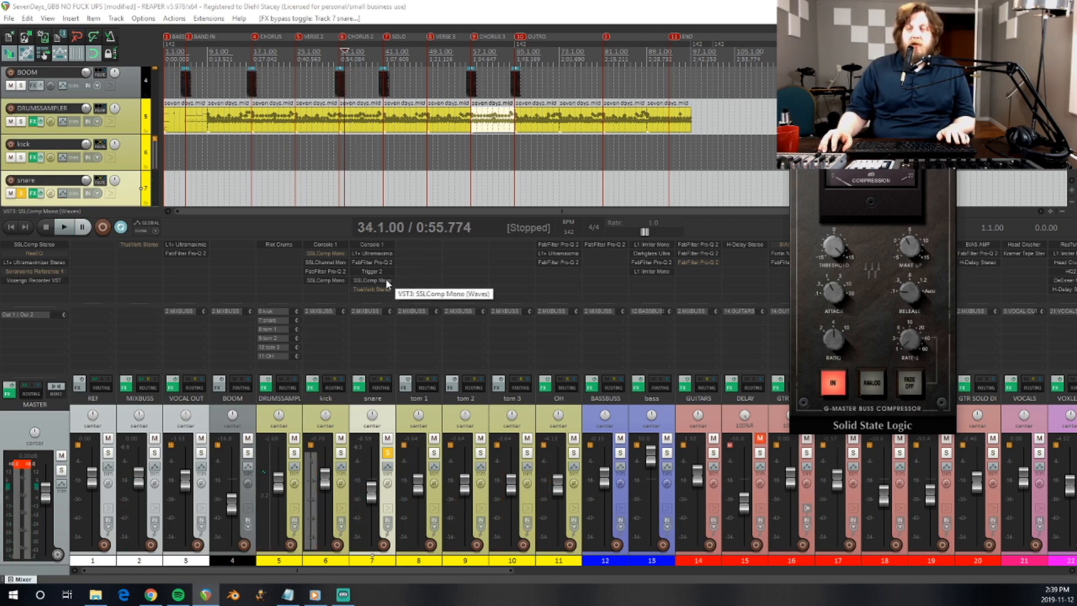
{"action": "left_click", "coordinate": [386, 279], "text": "shift"}
{"action": "key", "text": "space"}
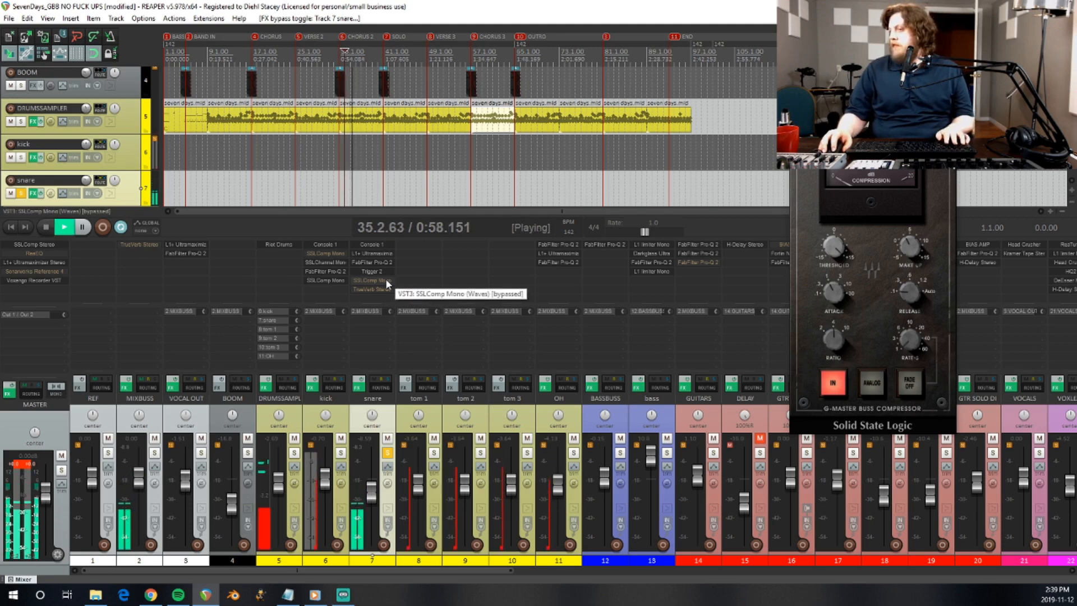
{"action": "left_click", "coordinate": [386, 278], "text": "shift"}
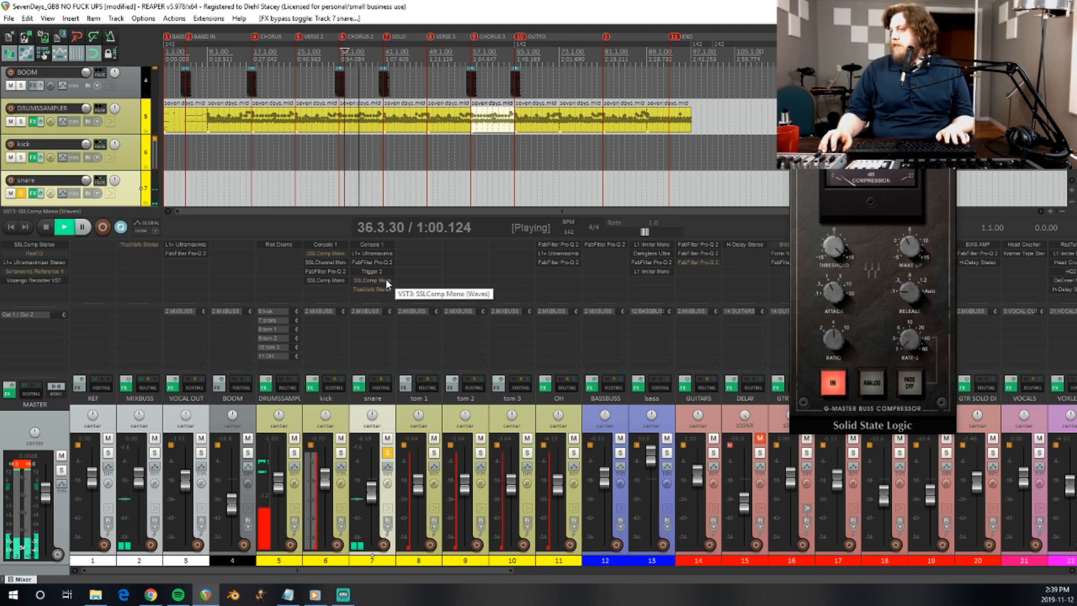
{"action": "key", "text": "space"}
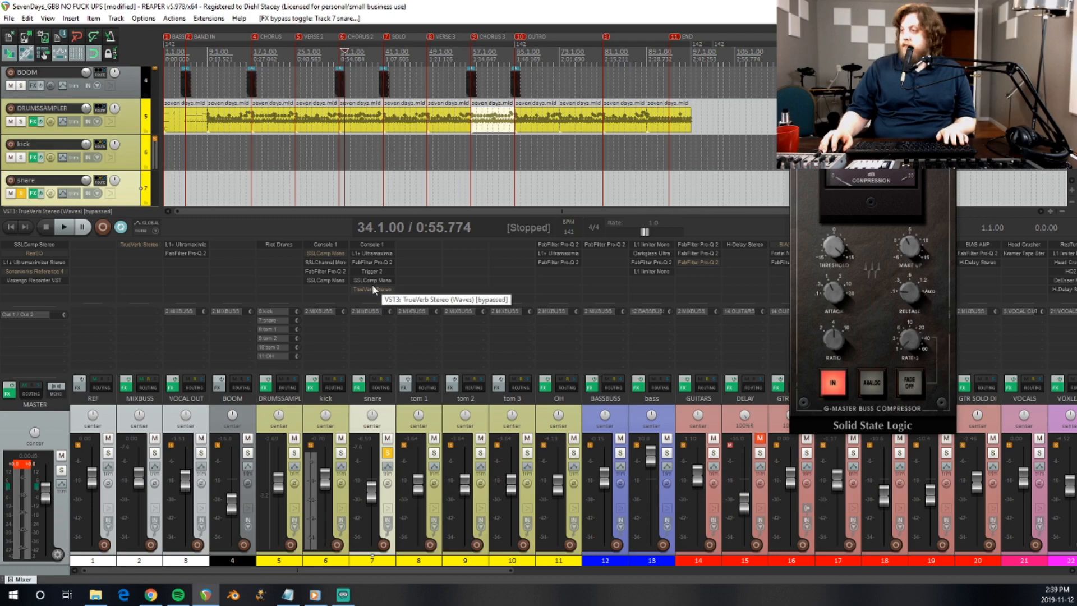
Enable the snare's TrueVerb Stereo and open its window with the Bijou Theatre preset, moving it over the mixer.
{"action": "left_click", "coordinate": [372, 288], "text": "ctrl"}
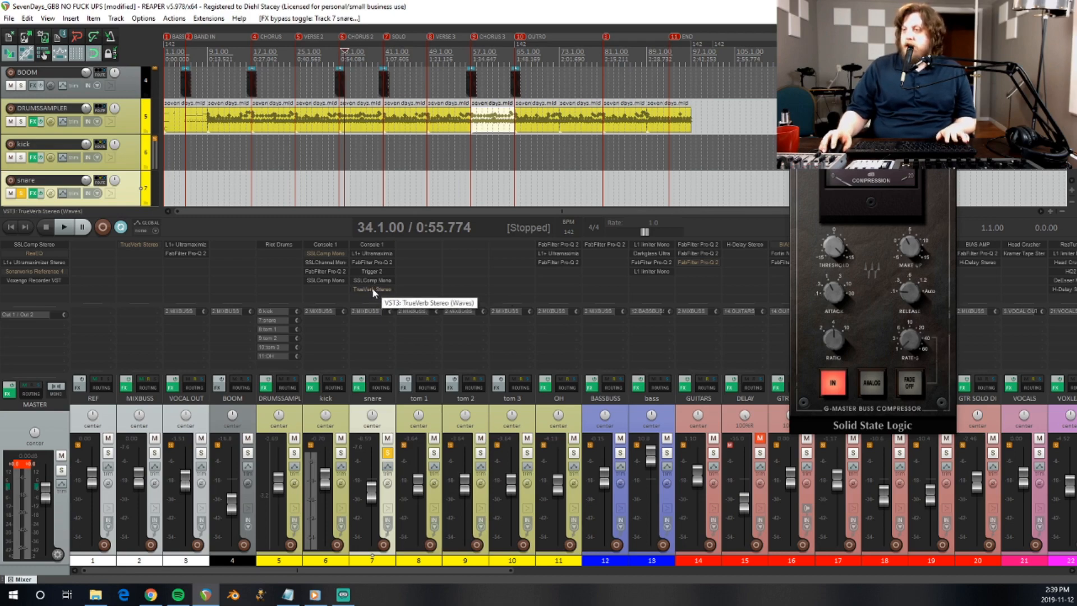
{"action": "left_click", "coordinate": [372, 288]}
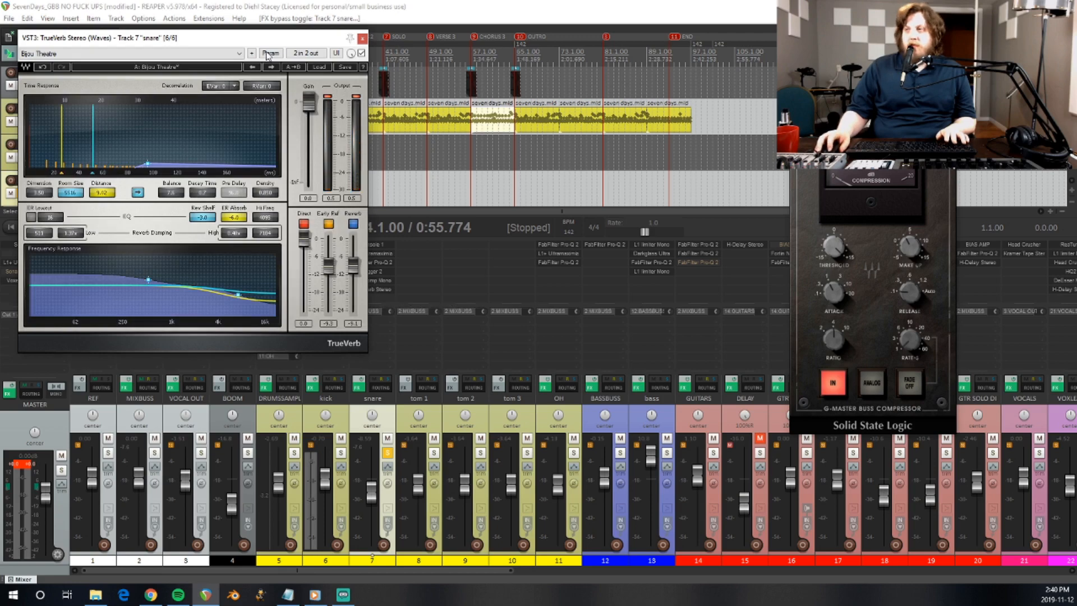
{"action": "left_click_drag", "start_coordinate": [221, 40], "coordinate": [415, 113]}
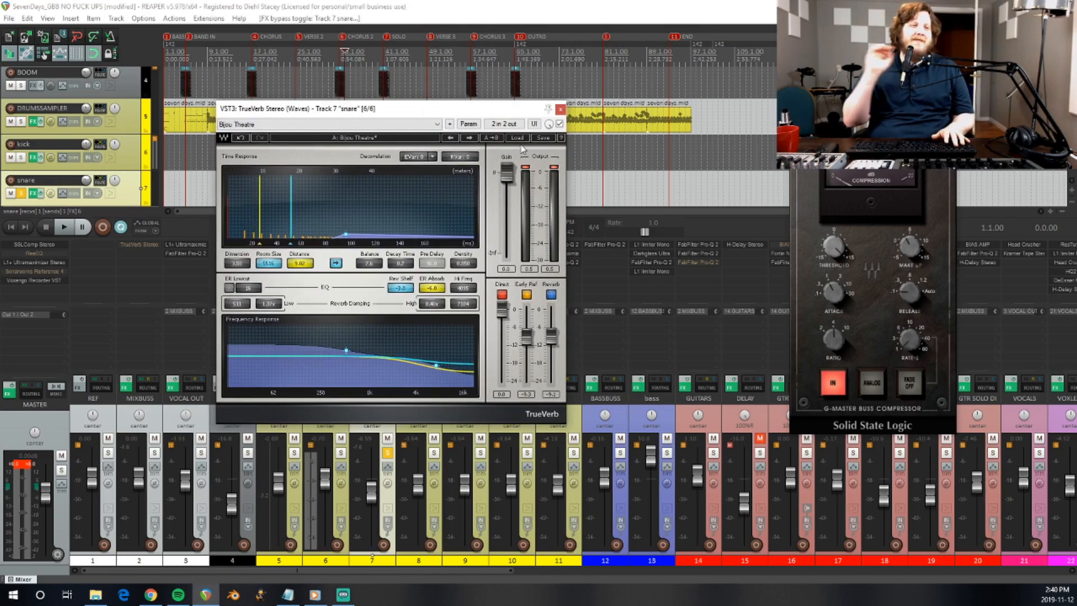
Play the snare with TrueVerb bypassed and re-enabled, leaving the reverb active and stopping playback.
{"action": "left_click", "coordinate": [562, 127]}
{"action": "key", "text": "space"}
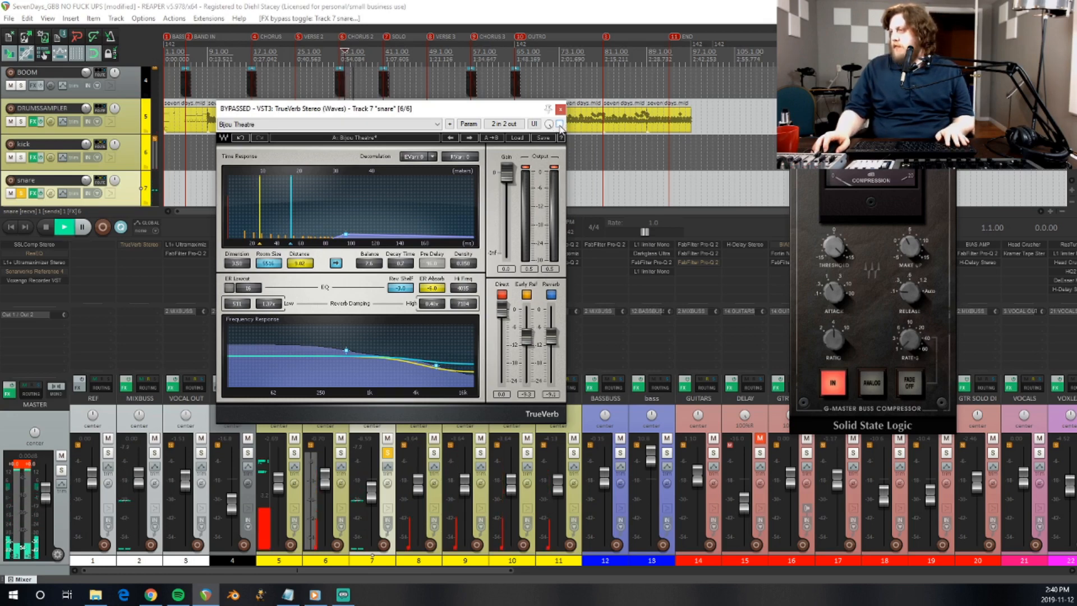
{"action": "key", "text": "space"}
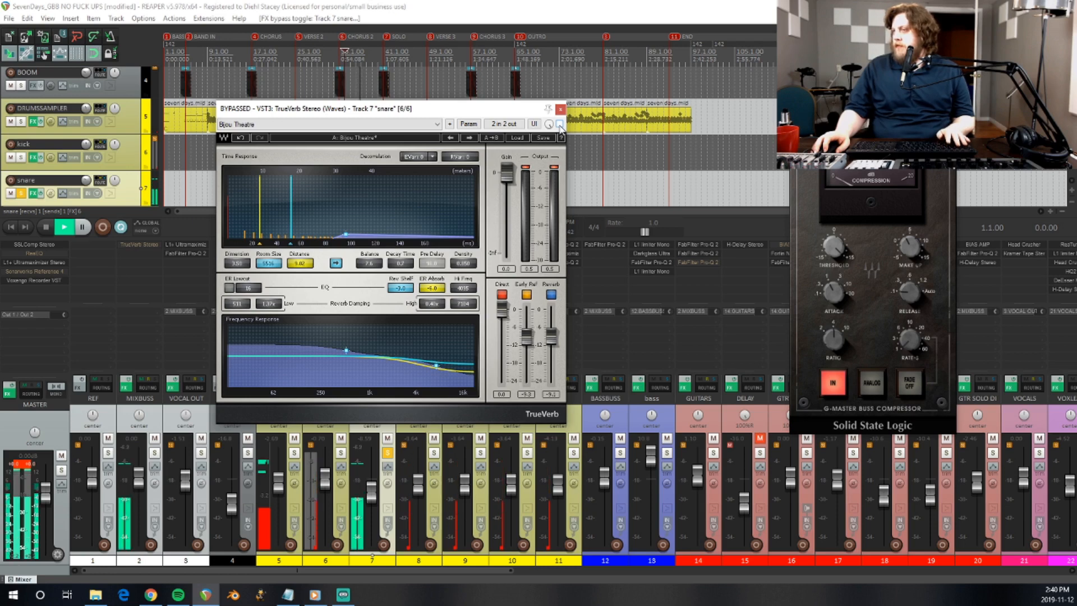
{"action": "left_click", "coordinate": [560, 124]}
{"action": "key", "text": "space"}
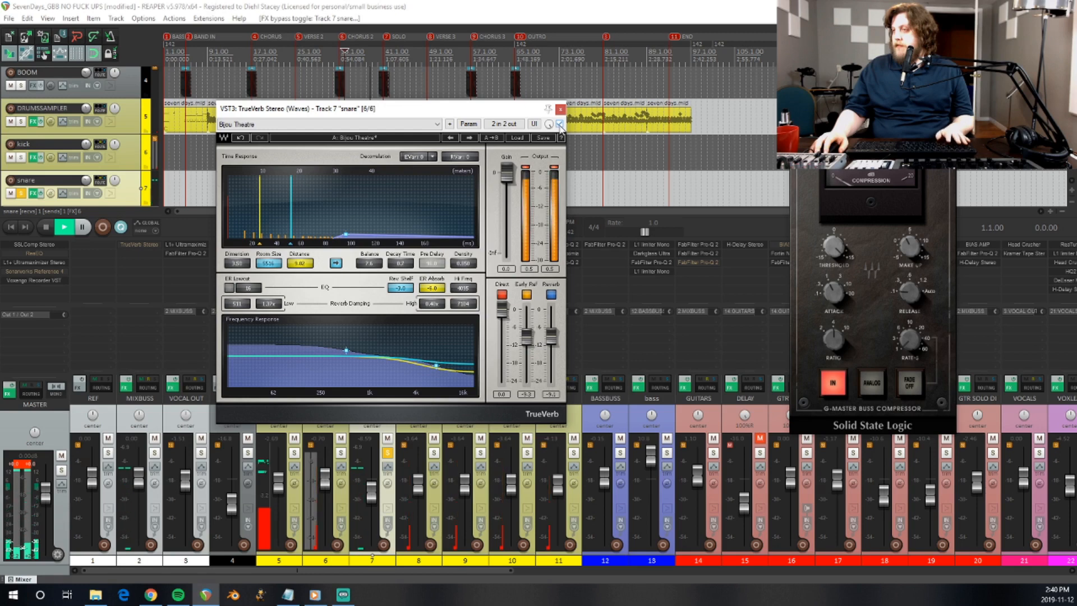
{"action": "key", "text": "space"}
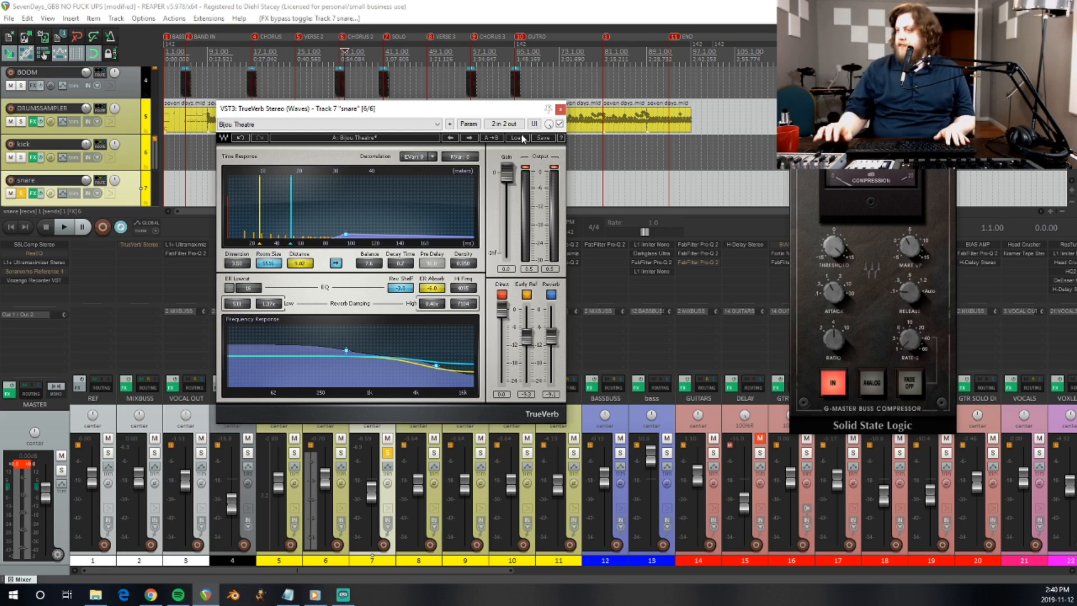
Close the snare's TrueVerb window and the remaining bus compressor window, and take the snare out of solo.
{"action": "left_click", "coordinate": [560, 109]}
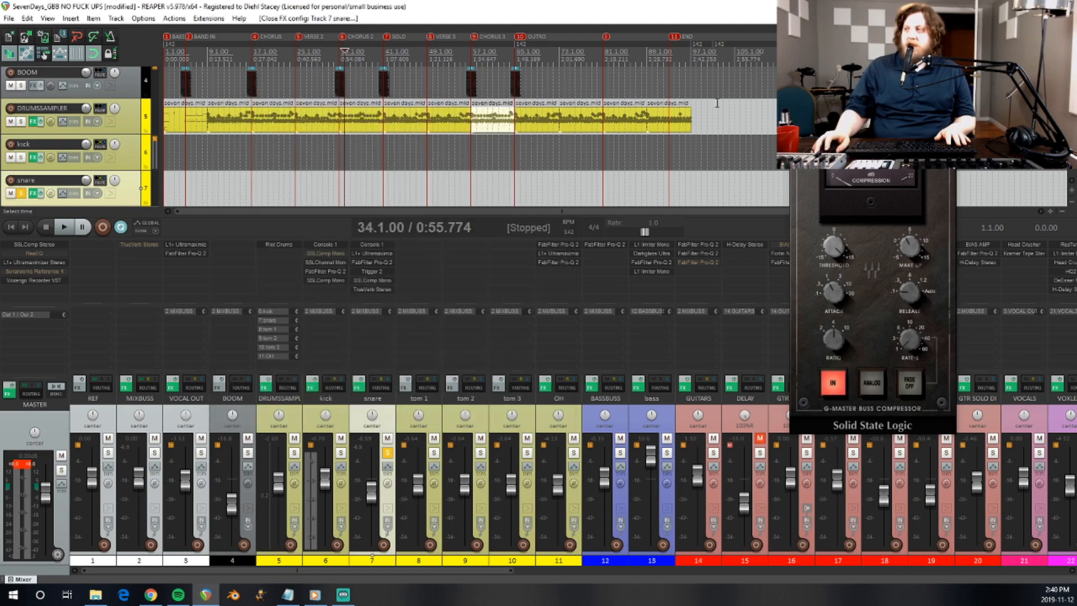
{"action": "key", "text": "Escape"}
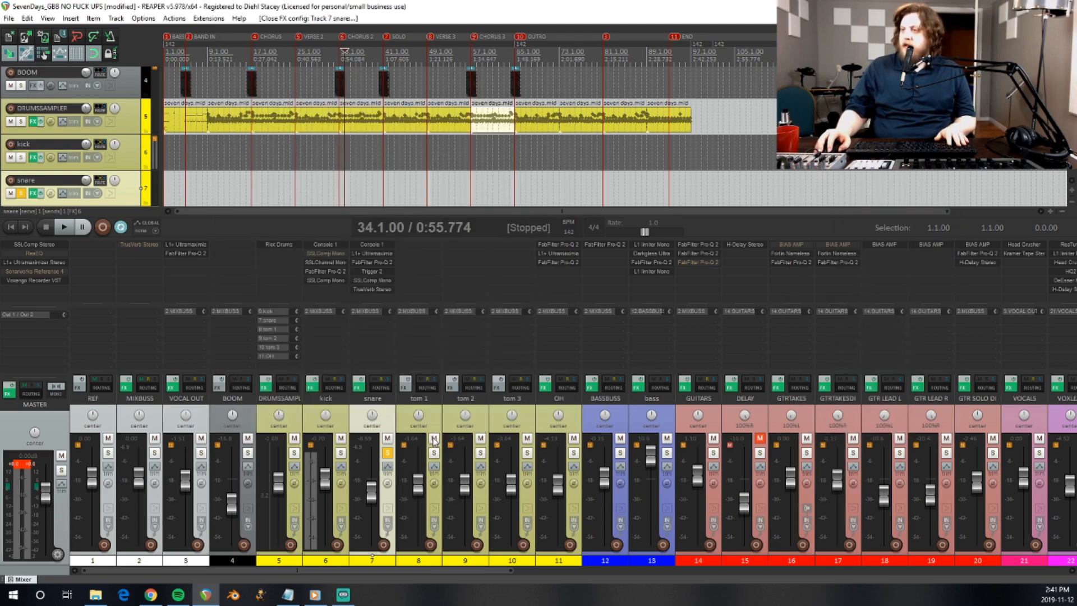
{"action": "left_click", "coordinate": [387, 456]}
Solo the tom 1, tom 2 and tom 3 tracks together, leaving only tom 1 selected.
{"action": "left_click", "coordinate": [436, 424]}
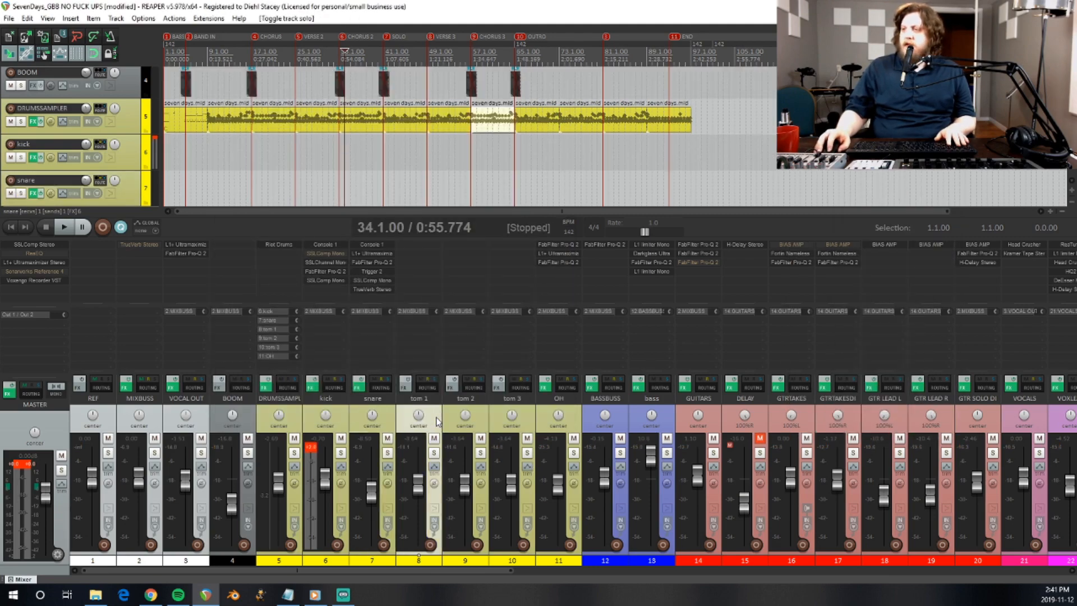
{"action": "left_click", "coordinate": [530, 420], "text": "shift"}
{"action": "left_click", "coordinate": [434, 453]}
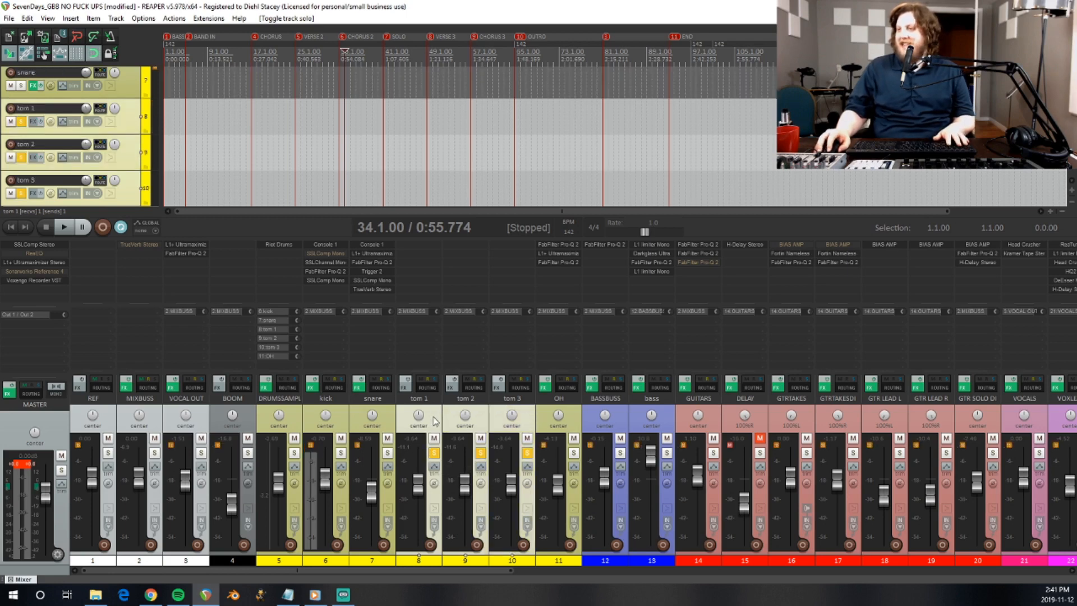
{"action": "left_click", "coordinate": [435, 421]}
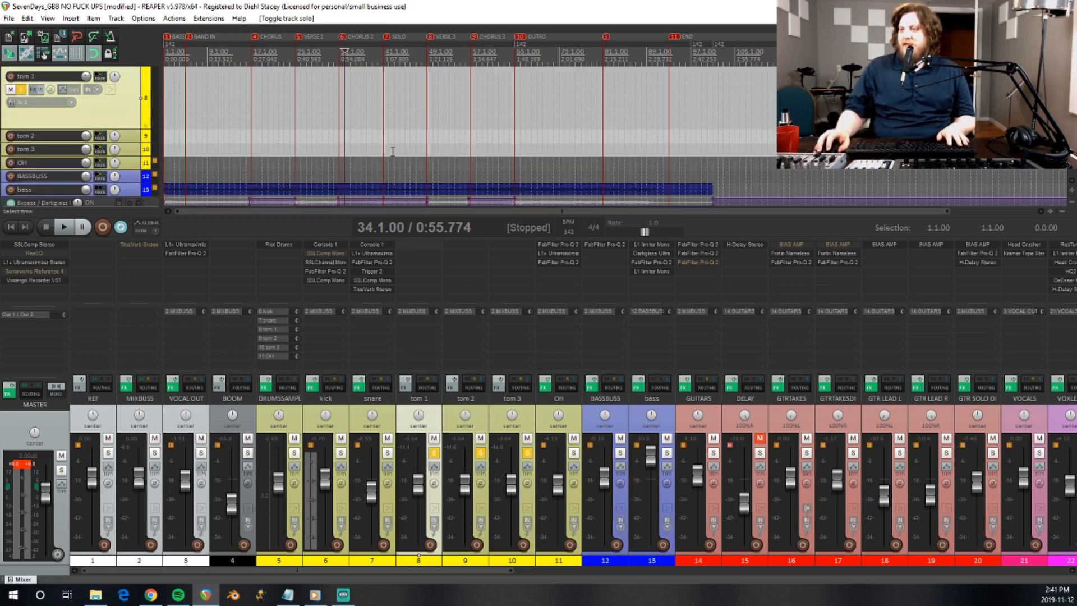
Play the soloed toms, jumping through the song up to bar 87 to look for tom hits, and stop playback.
{"action": "key", "text": "space"}
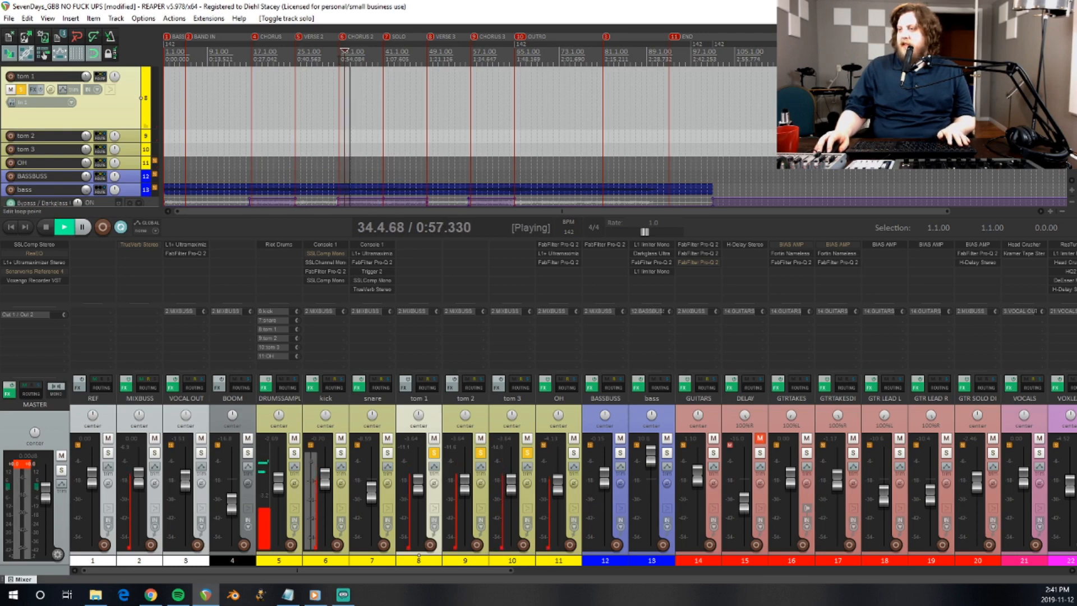
{"action": "left_click", "coordinate": [339, 61]}
{"action": "left_click", "coordinate": [317, 61]}
{"action": "left_click", "coordinate": [307, 61]}
{"action": "left_click", "coordinate": [378, 62]}
{"action": "left_click", "coordinate": [416, 62]}
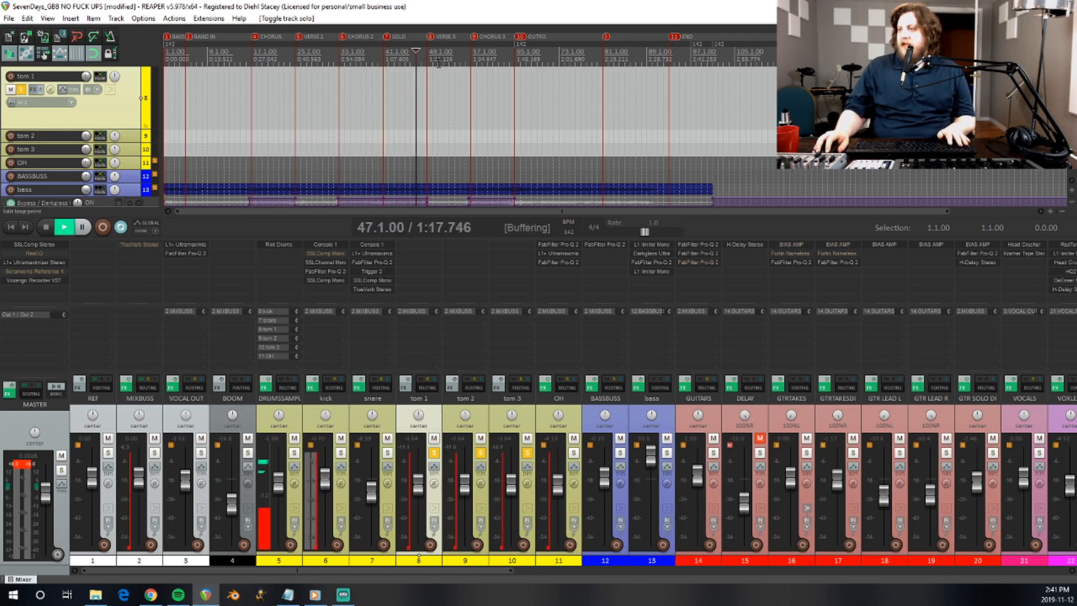
{"action": "left_click", "coordinate": [439, 63]}
{"action": "left_click", "coordinate": [470, 63]}
{"action": "left_click", "coordinate": [504, 63]}
{"action": "left_click", "coordinate": [520, 63]}
{"action": "left_click", "coordinate": [542, 63]}
{"action": "left_click", "coordinate": [565, 63]}
{"action": "left_click", "coordinate": [635, 63]}
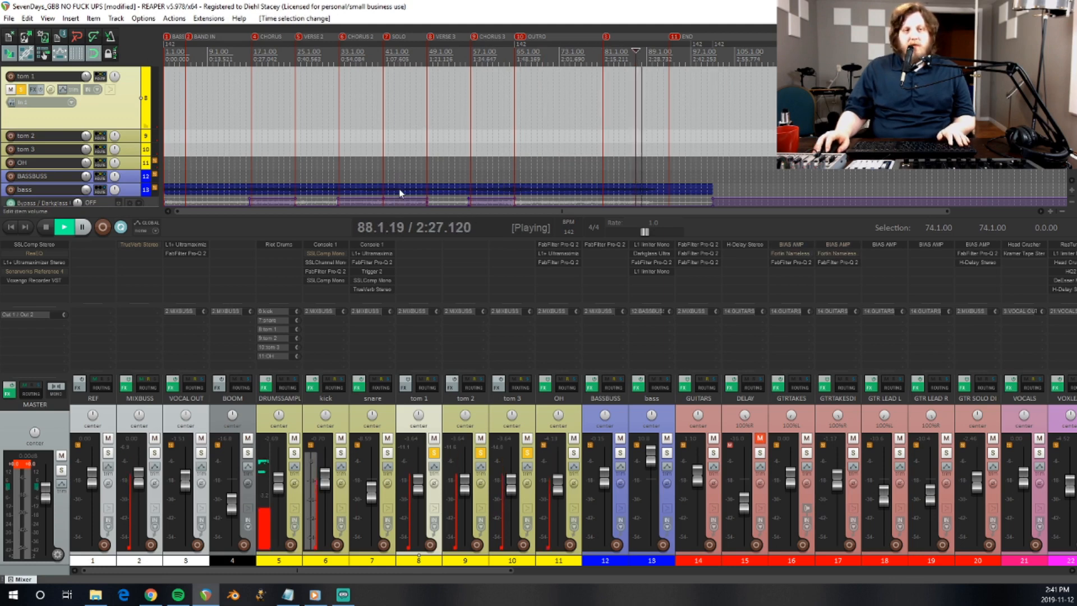
{"action": "key", "text": "space"}
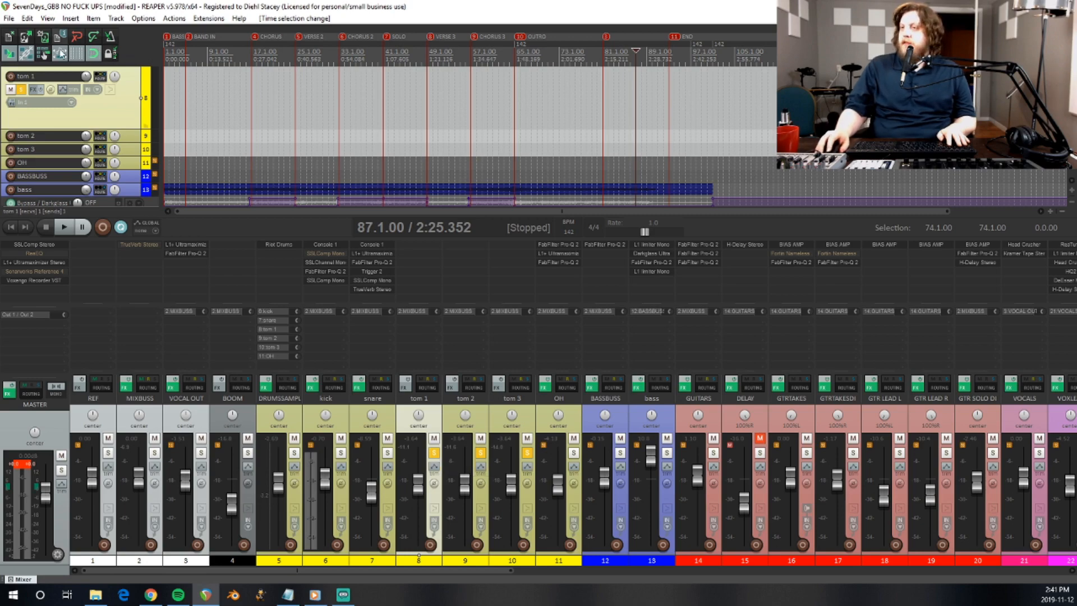
Find the DRUMSSAMPLER track and its MIDI items above the toms in the arrangement.
{"action": "scroll", "coordinate": [84, 110], "scroll_direction": "up", "scroll_amount": 3}
{"action": "scroll", "coordinate": [86, 117], "scroll_direction": "down", "scroll_amount": 2}
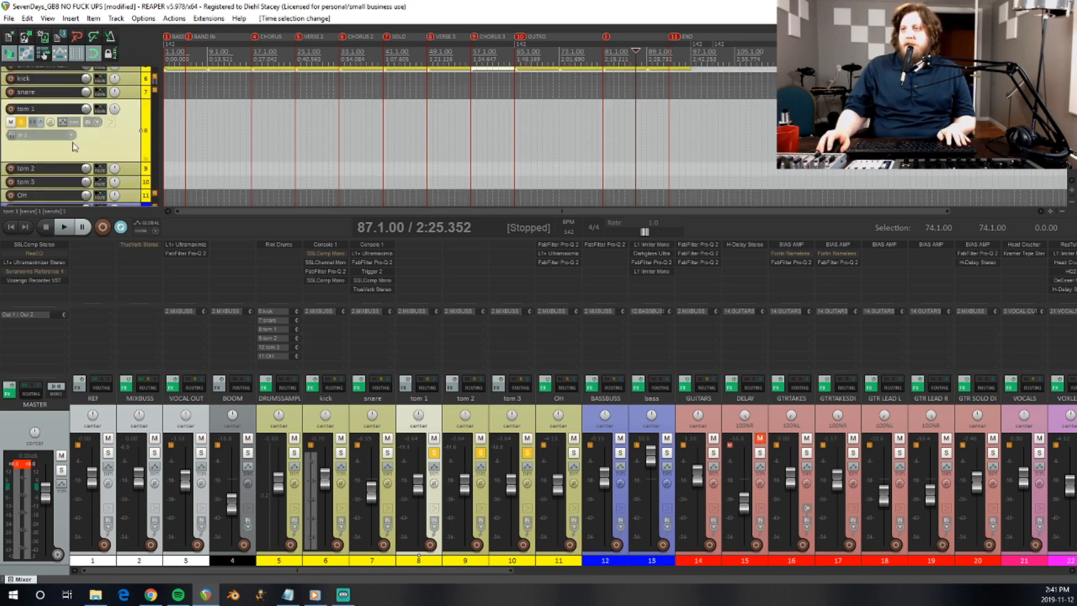
{"action": "scroll", "coordinate": [73, 147], "scroll_direction": "up", "scroll_amount": 1}
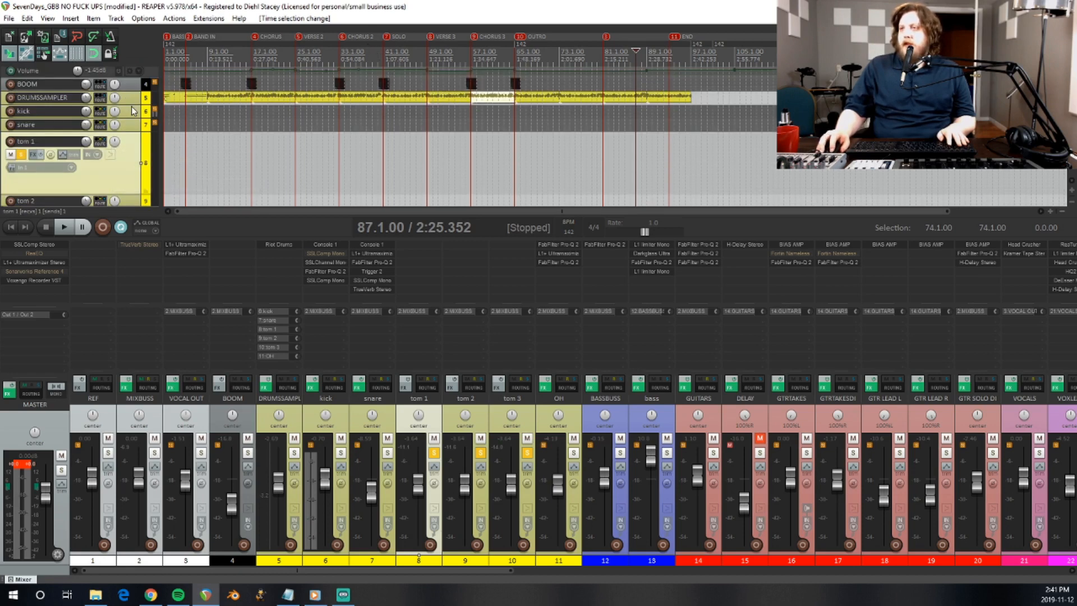
Enlarge the DRUMSSAMPLER track and play back the soloed tom tracks from bar 48 several times.
{"action": "left_click_drag", "start_coordinate": [128, 104], "coordinate": [126, 169]}
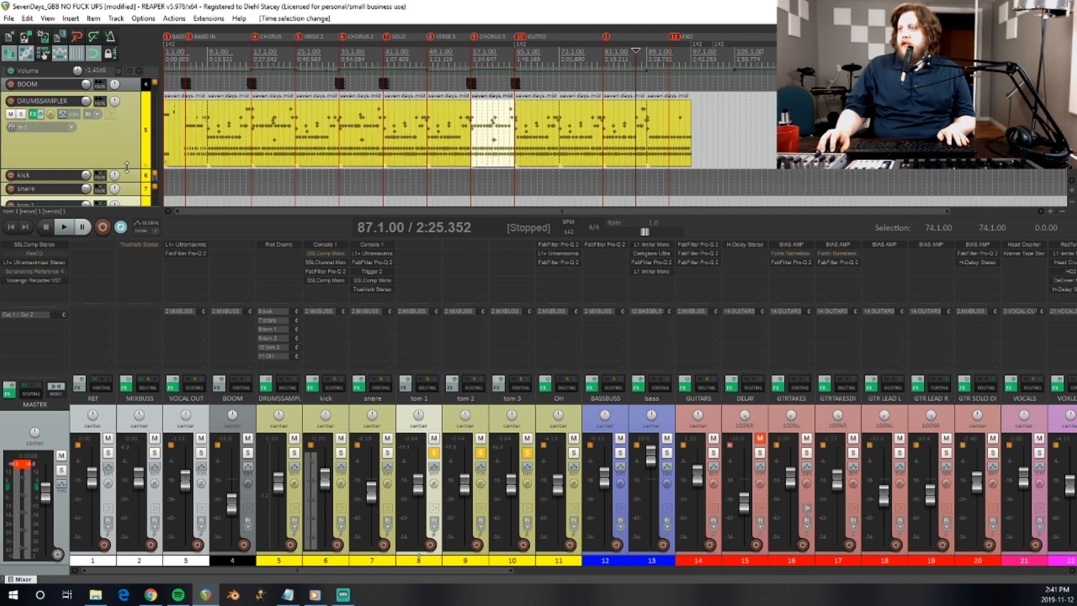
{"action": "left_click", "coordinate": [420, 63]}
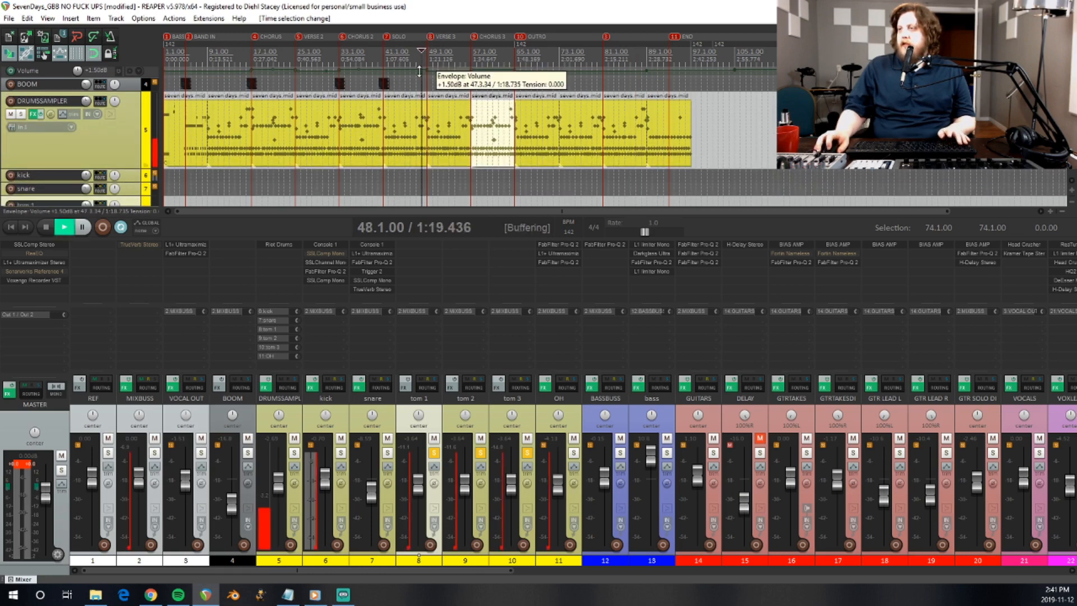
{"action": "key", "text": "space"}
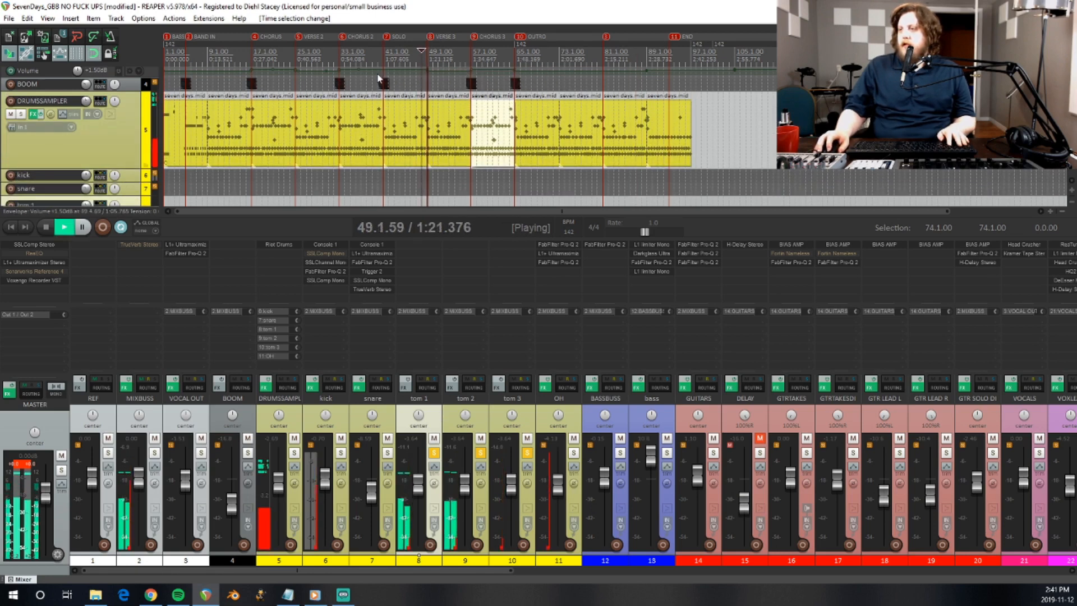
{"action": "key", "text": "space"}
{"action": "key", "text": "space"}
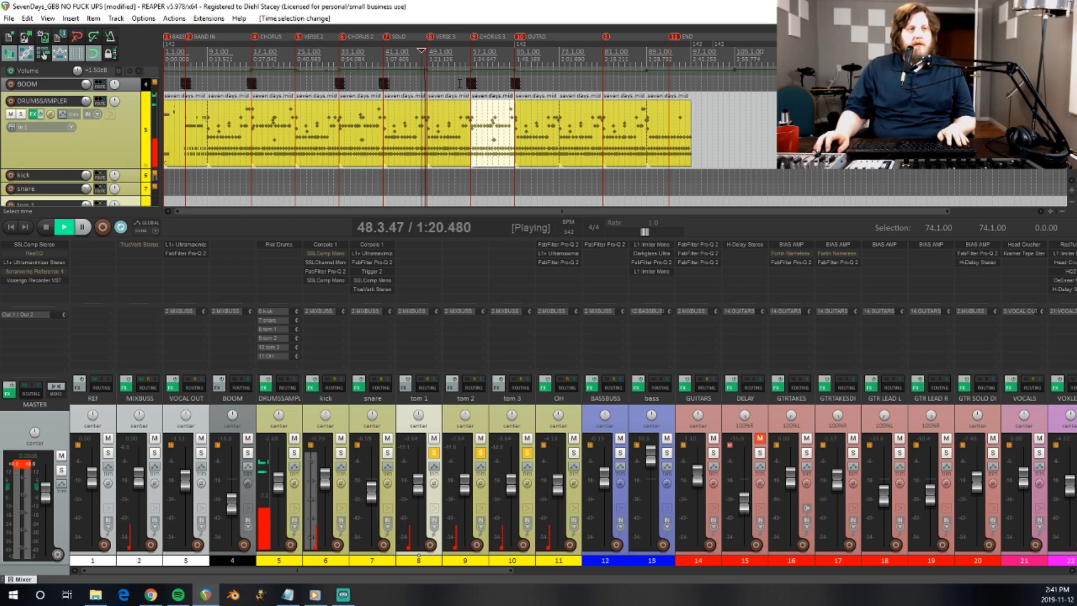
{"action": "key", "text": "space"}
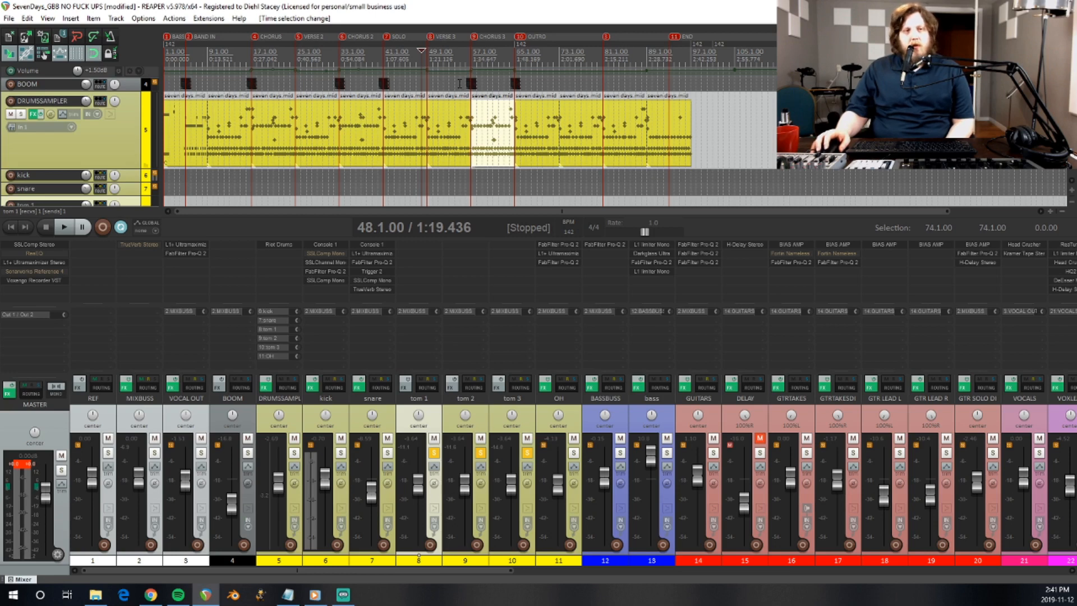
{"action": "key", "text": "space"}
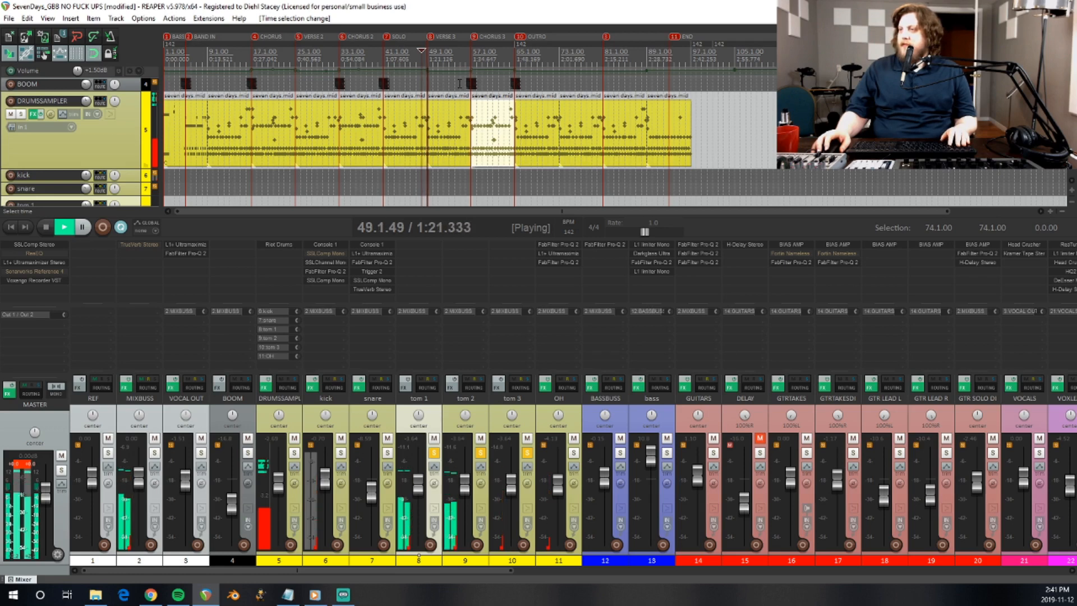
{"action": "key", "text": "space"}
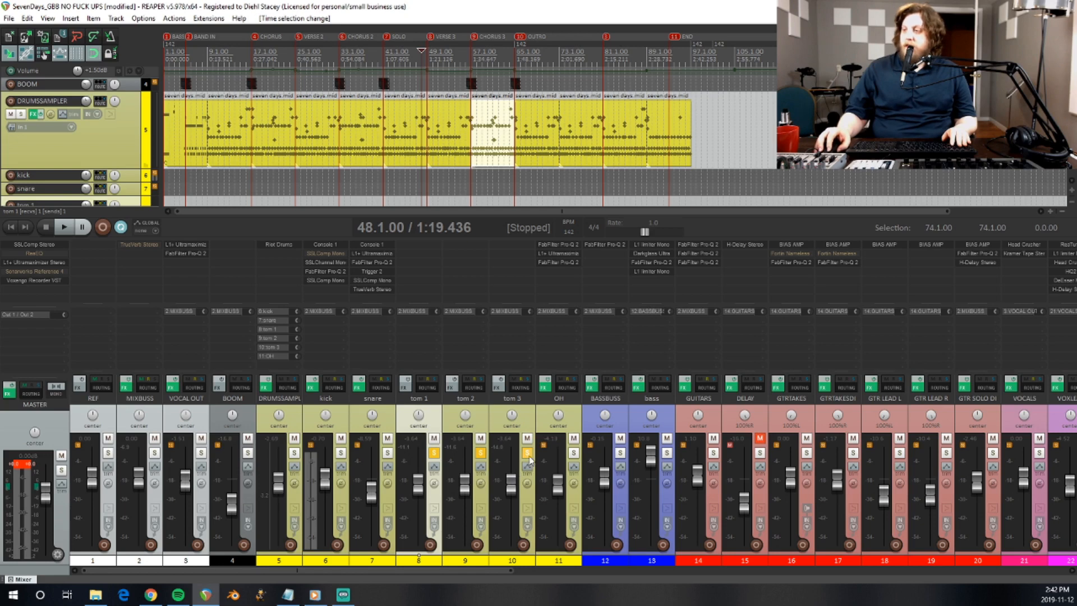
Unsolo tom 1, tom 2 and tom 3, and solo the OH track instead.
{"action": "left_click", "coordinate": [528, 453]}
{"action": "left_click", "coordinate": [481, 454]}
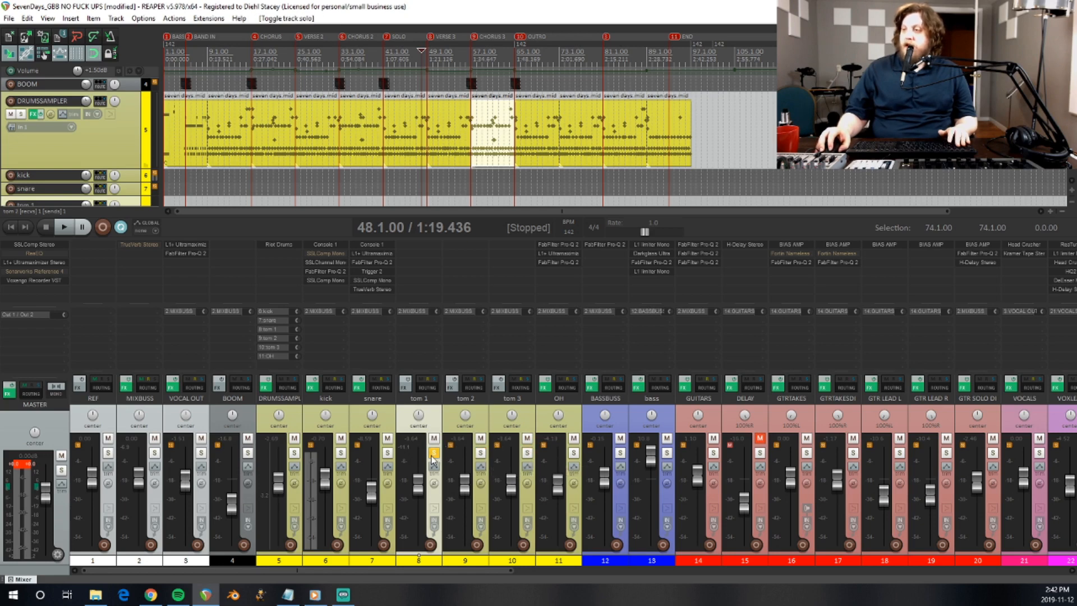
{"action": "left_click", "coordinate": [433, 455]}
{"action": "left_click", "coordinate": [581, 422]}
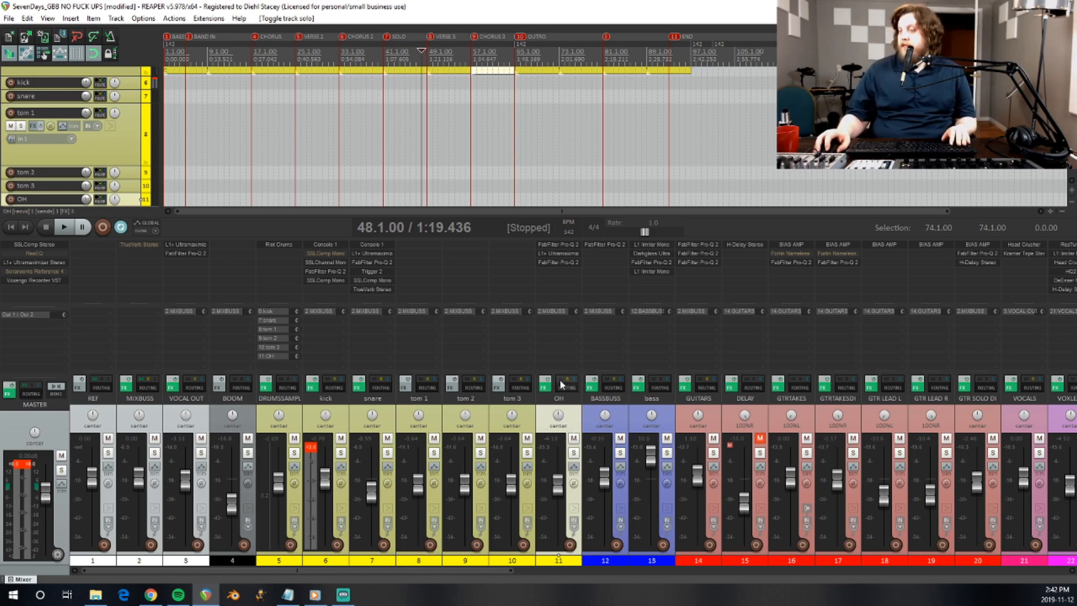
{"action": "left_click", "coordinate": [574, 452]}
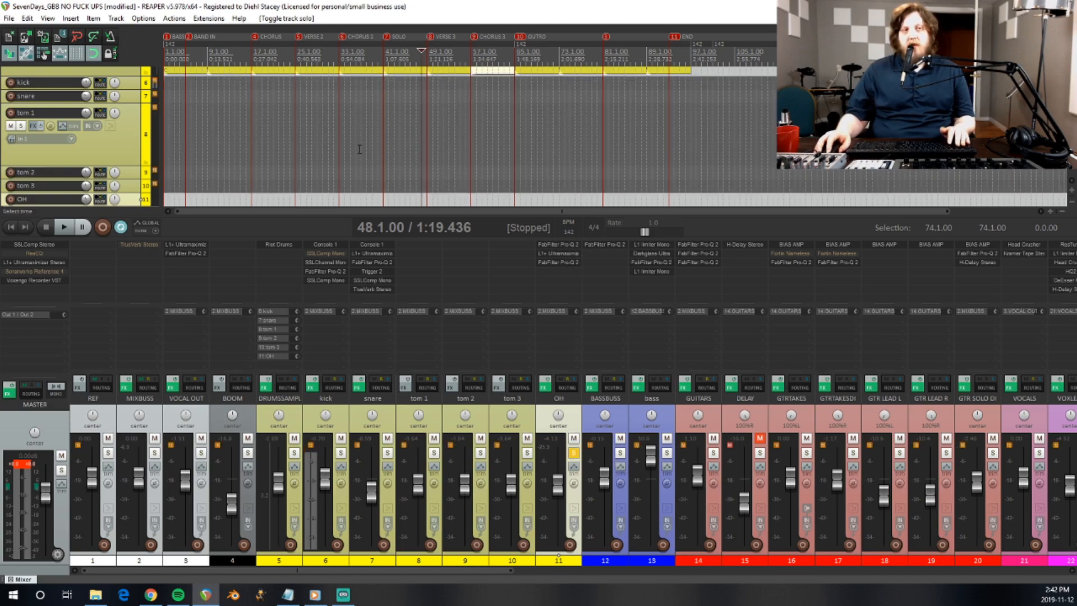
Examine the mixer page of the Riot Drums plug-in on the DRUMSSAMPLER track, and close the plug-in window.
{"action": "left_click", "coordinate": [280, 245]}
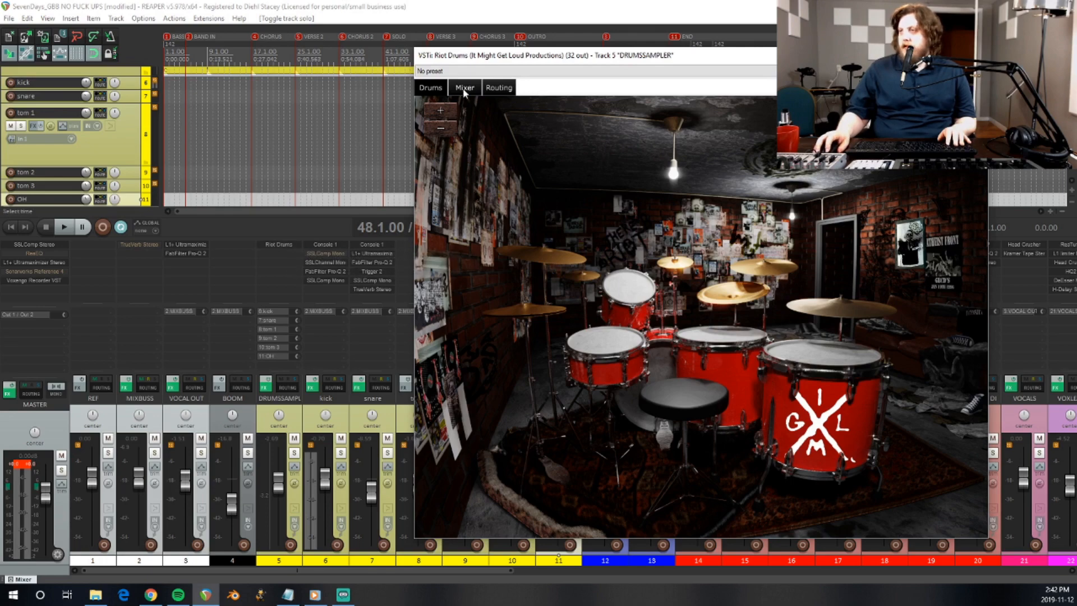
{"action": "left_click", "coordinate": [463, 88]}
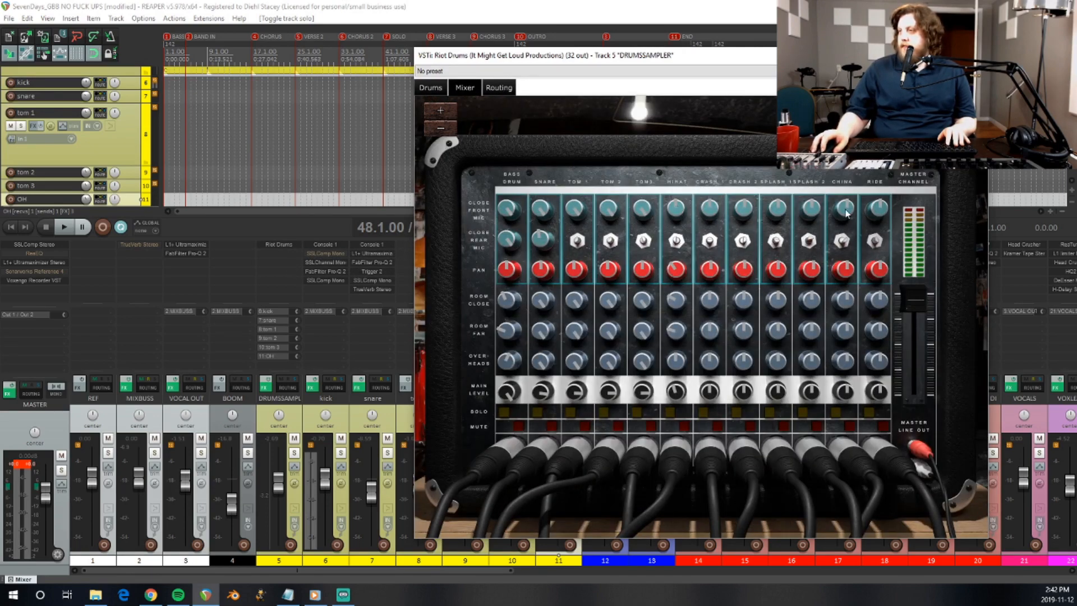
{"action": "left_click_drag", "start_coordinate": [875, 57], "coordinate": [62, 94]}
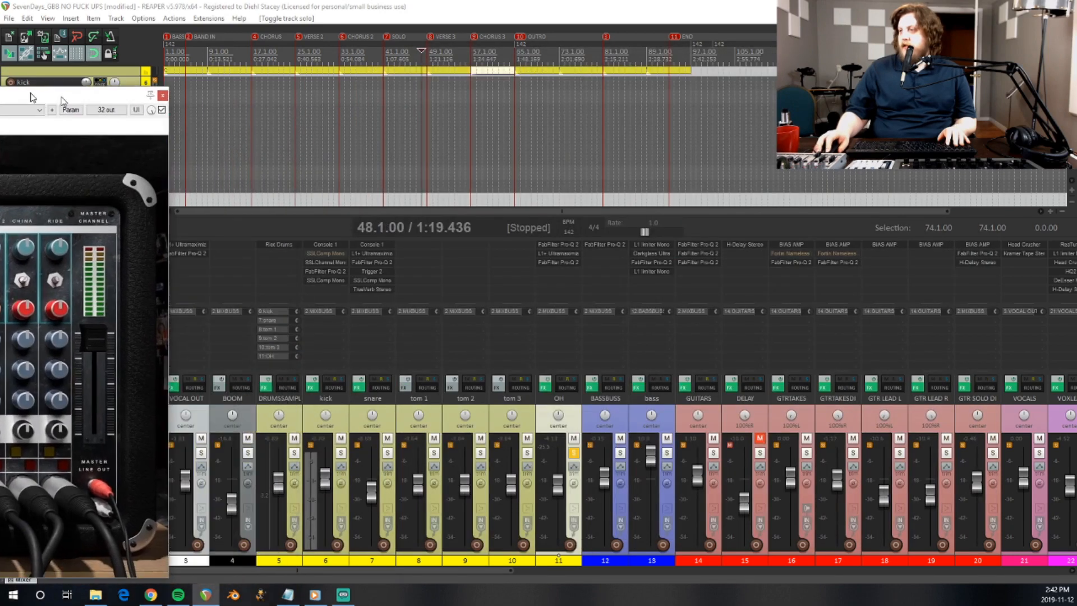
{"action": "left_click", "coordinate": [163, 94]}
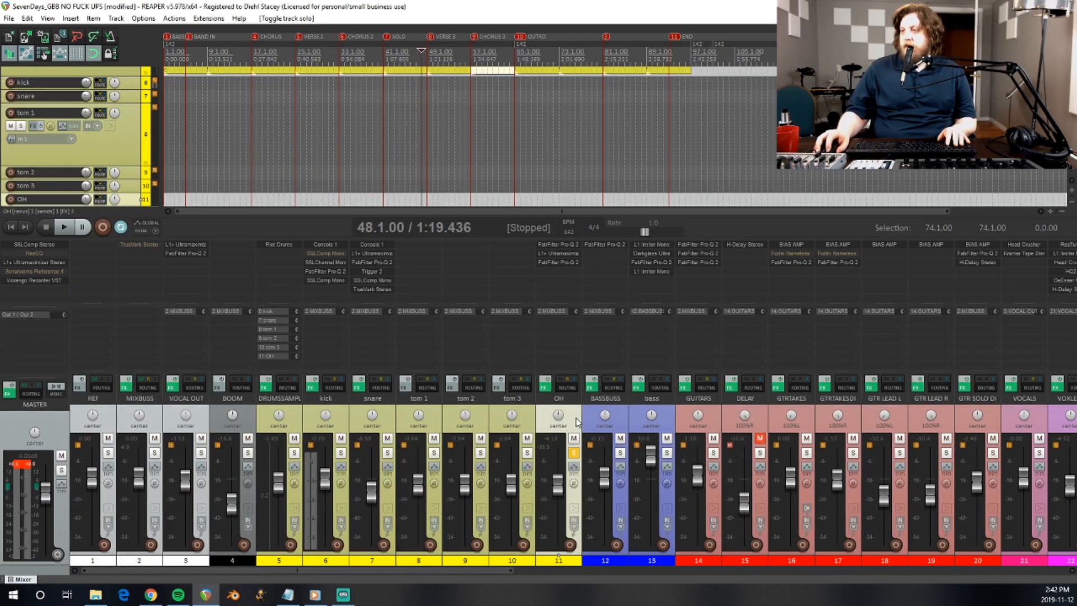
Listen to the soloed OH track from bar 48 with its plug-ins active.
{"action": "key", "text": "space"}
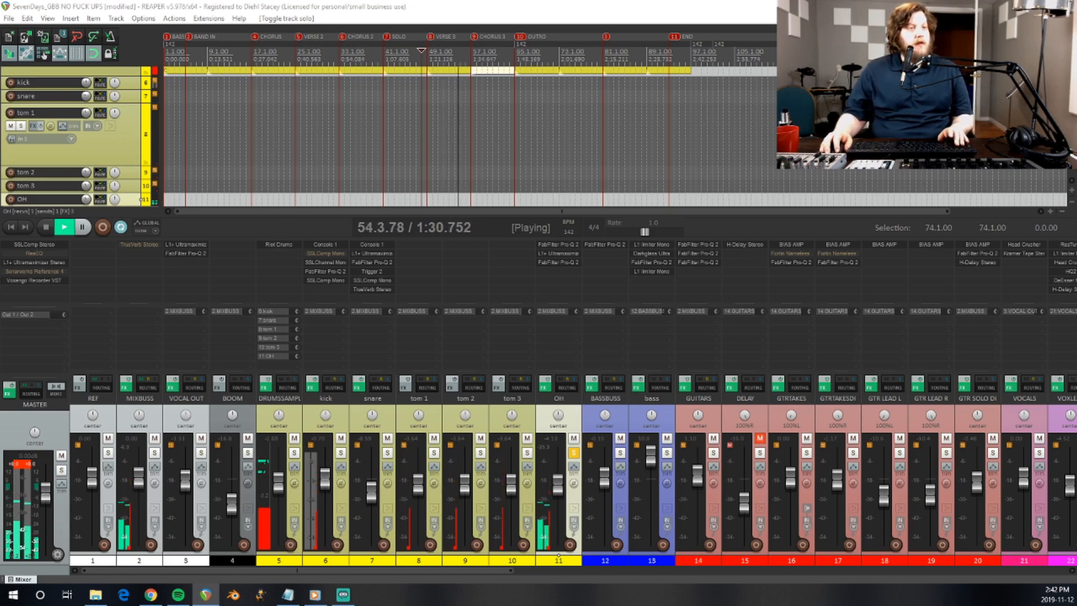
{"action": "key", "text": "Escape"}
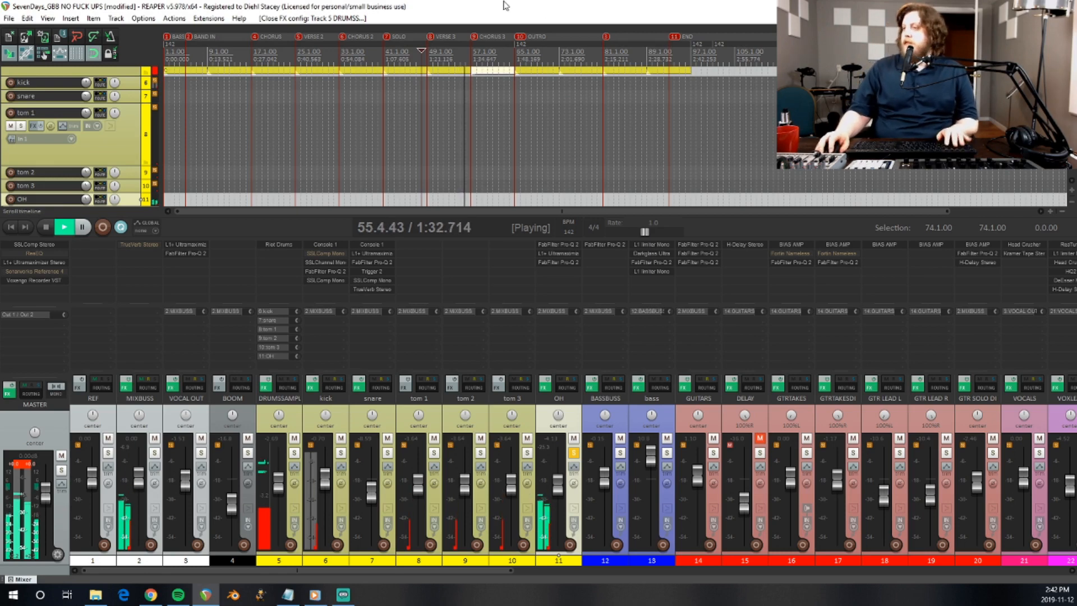
{"action": "key", "text": "space"}
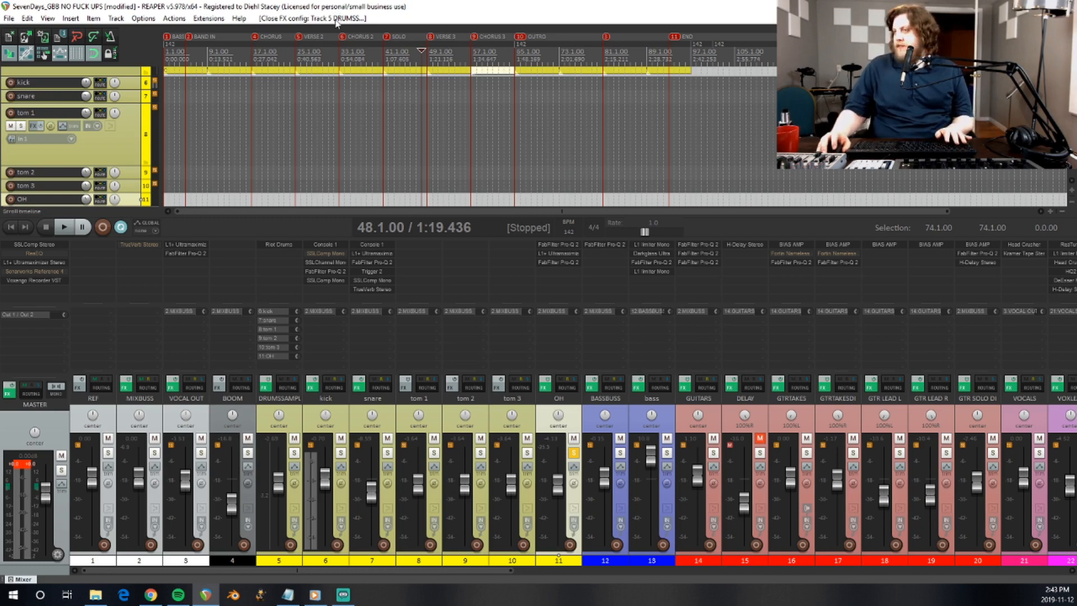
{"action": "key", "text": "space"}
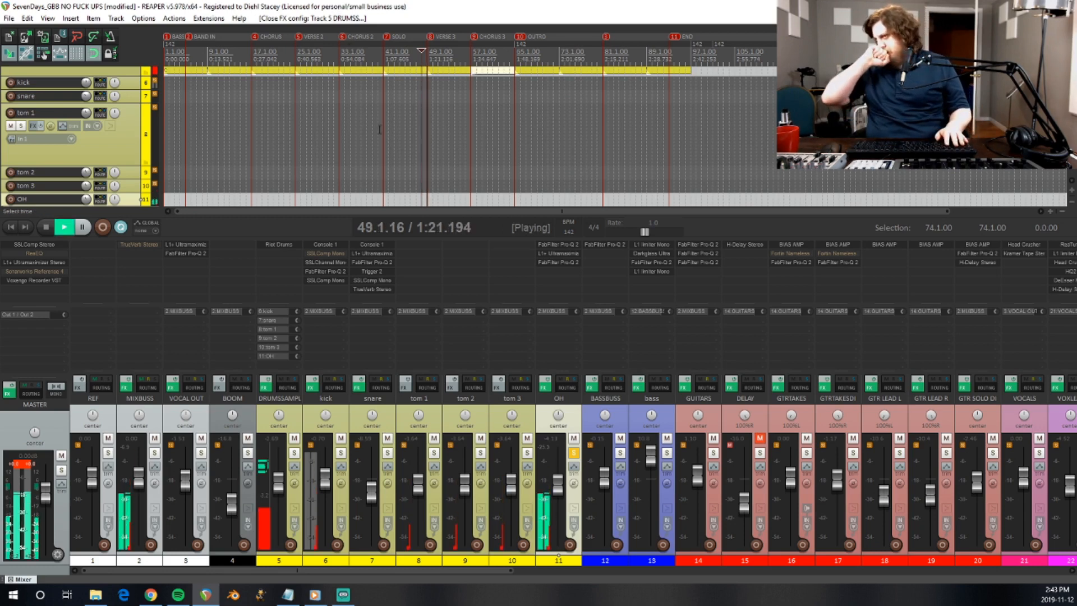
{"action": "key", "text": "space"}
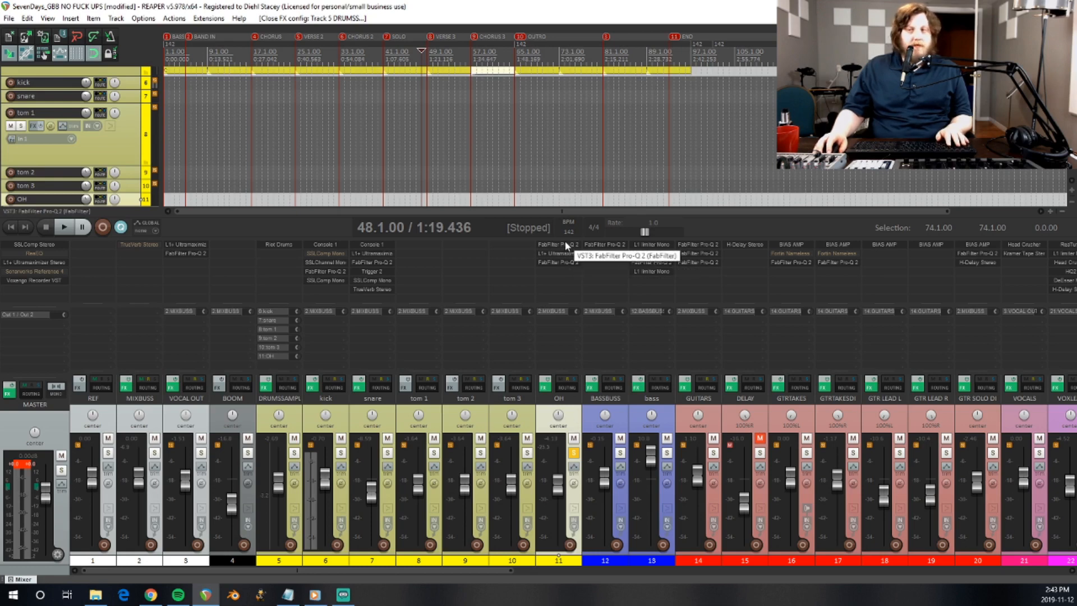
Compare the OH track during playback from bar 48 with its three plug-ins bypassed and re-enabled.
{"action": "left_click", "coordinate": [559, 262], "text": "shift"}
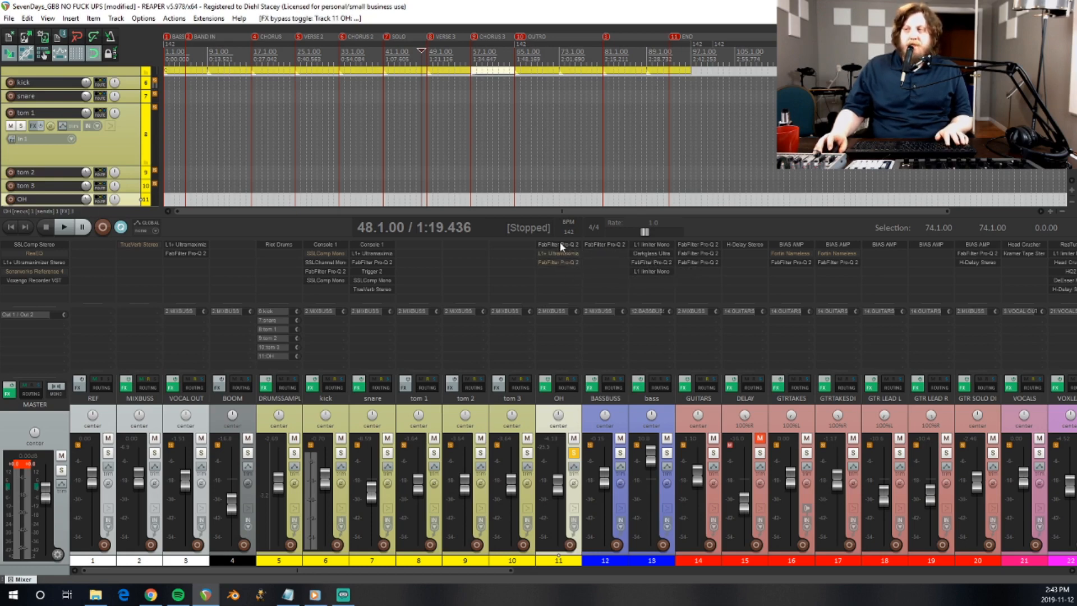
{"action": "left_click", "coordinate": [560, 243], "text": "shift"}
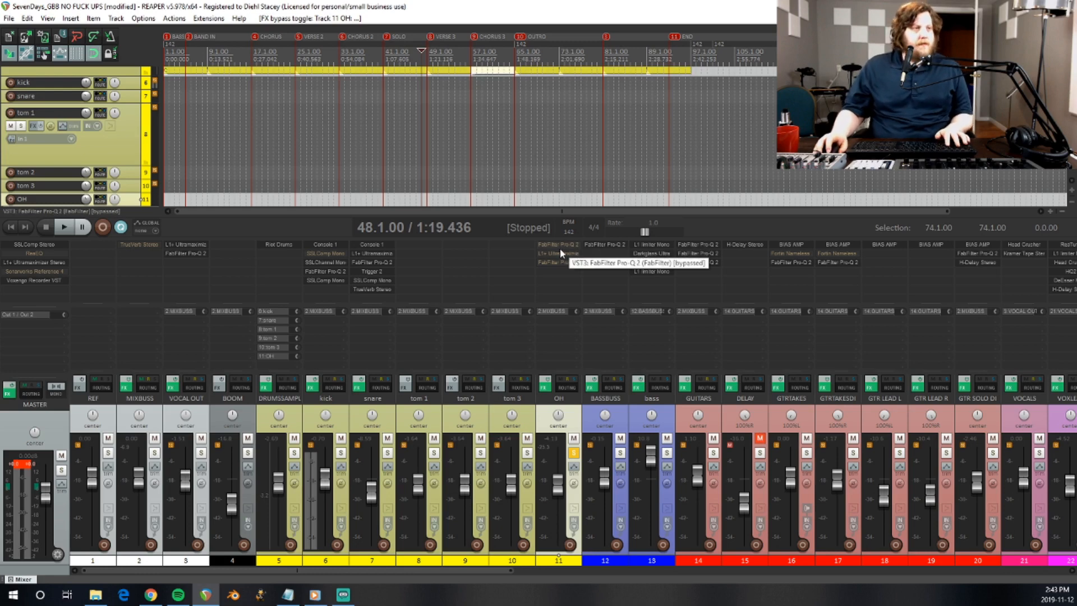
{"action": "key", "text": "space"}
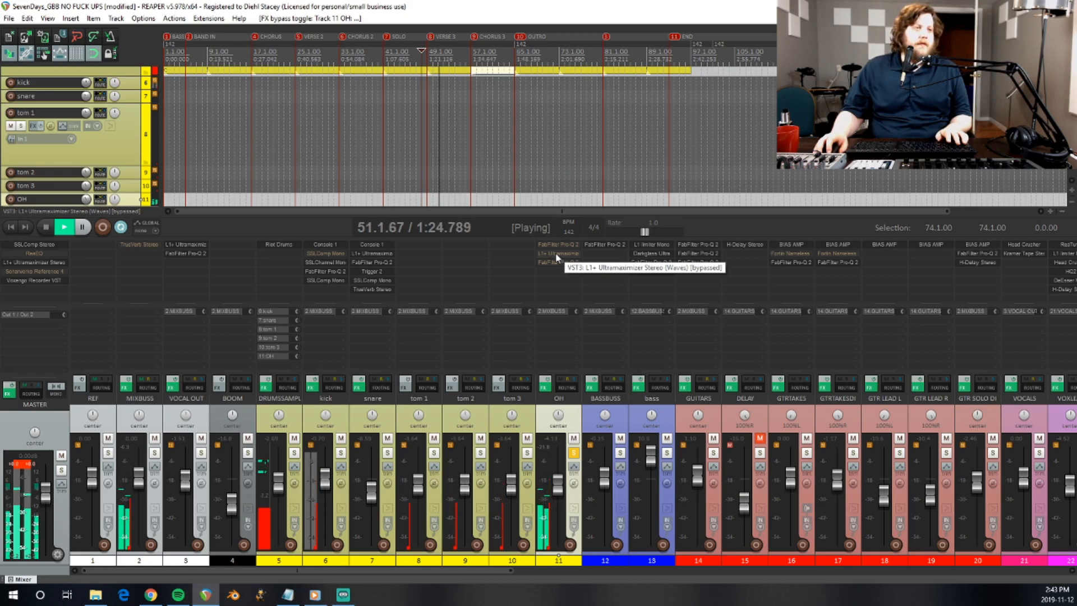
{"action": "key", "text": "space"}
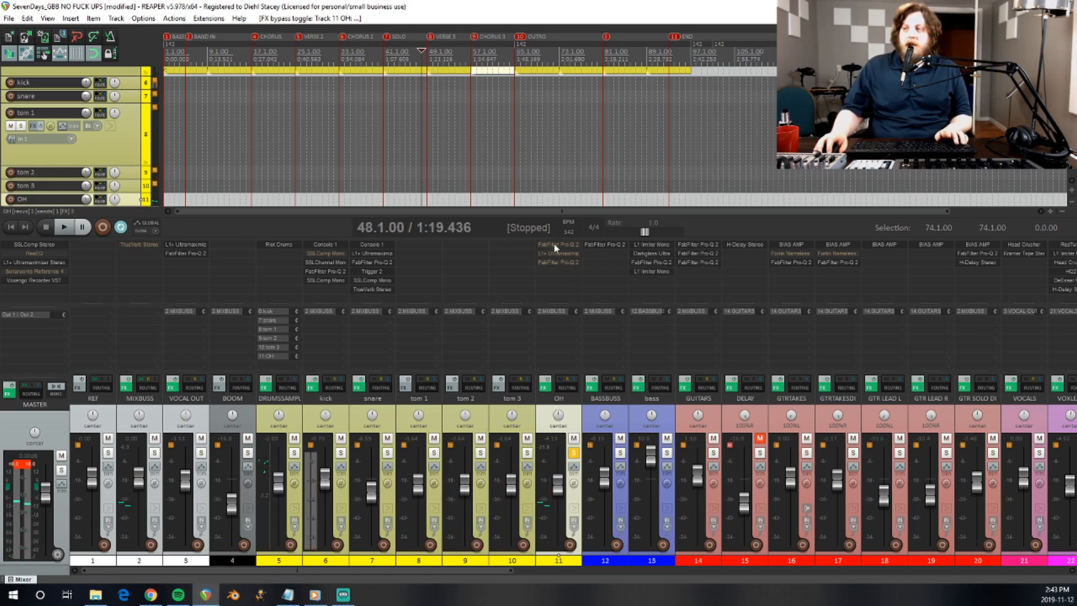
{"action": "left_click", "coordinate": [554, 262], "text": "shift"}
{"action": "key", "text": "space"}
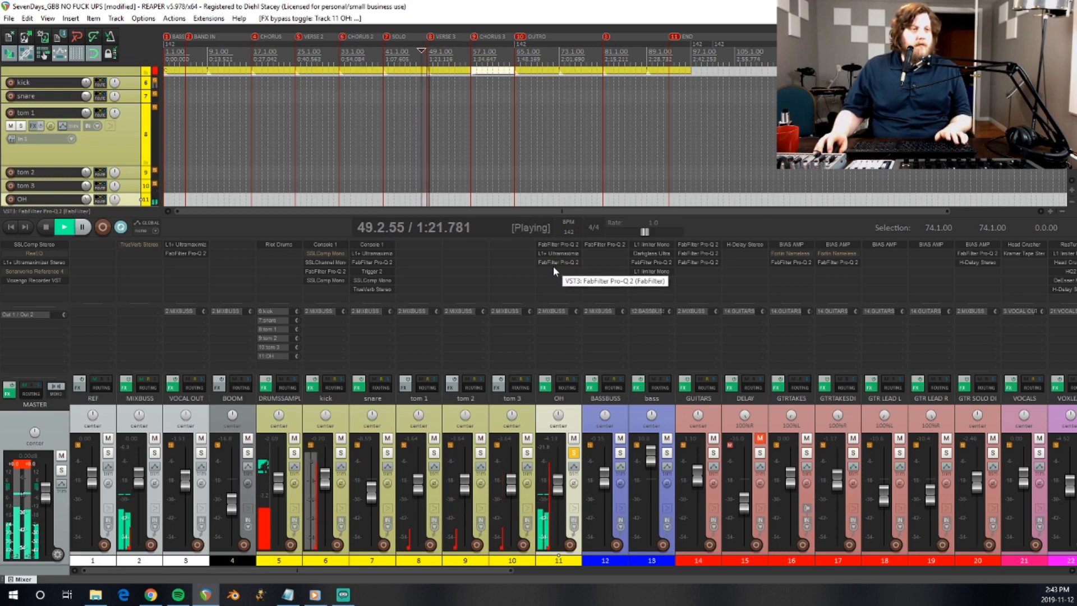
{"action": "key", "text": "space"}
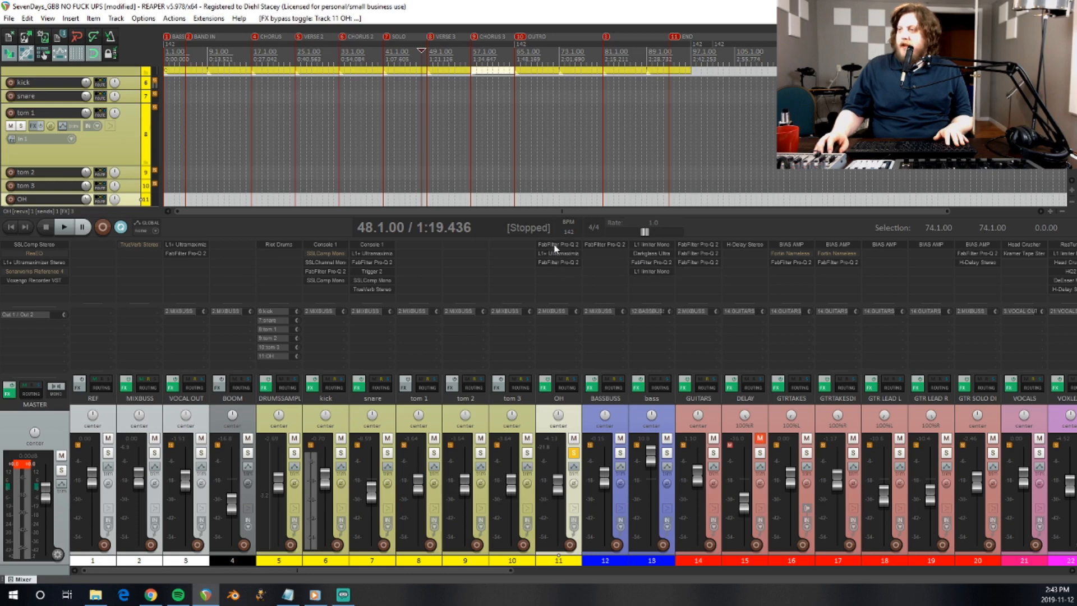
Open the first FabFilter Pro-Q 2 on the OH track and audition its lowest-frequency blue cut band in solo.
{"action": "left_click", "coordinate": [555, 247]}
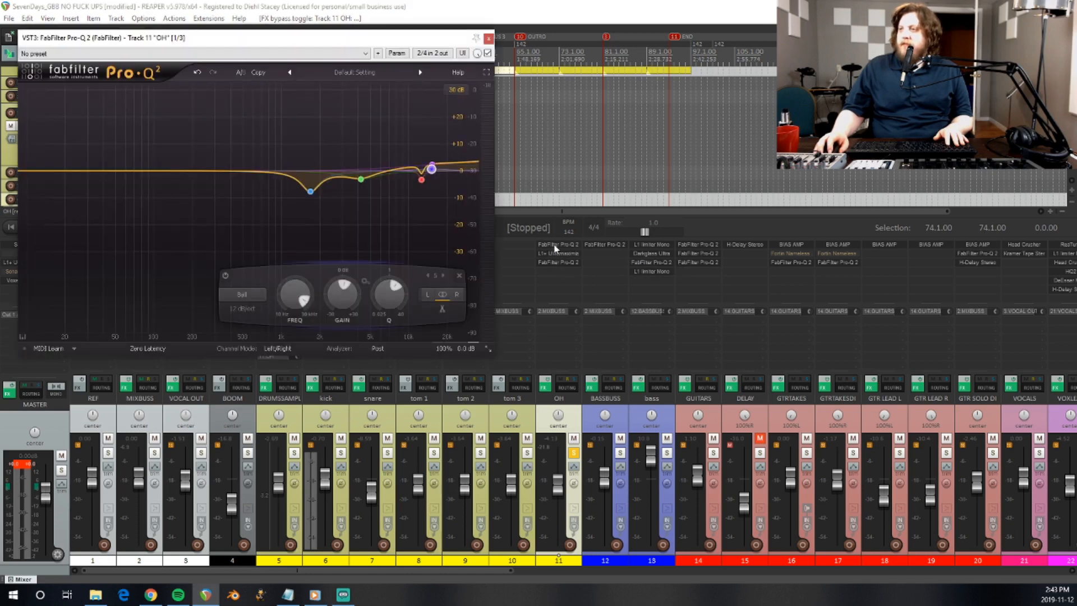
{"action": "left_click", "coordinate": [310, 192]}
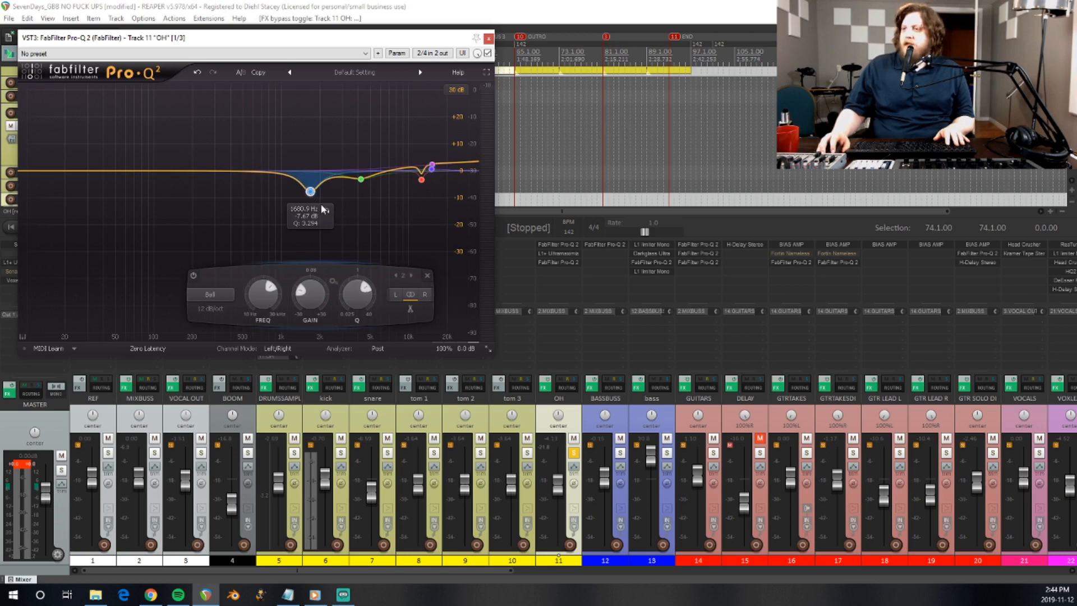
{"action": "key", "text": "space"}
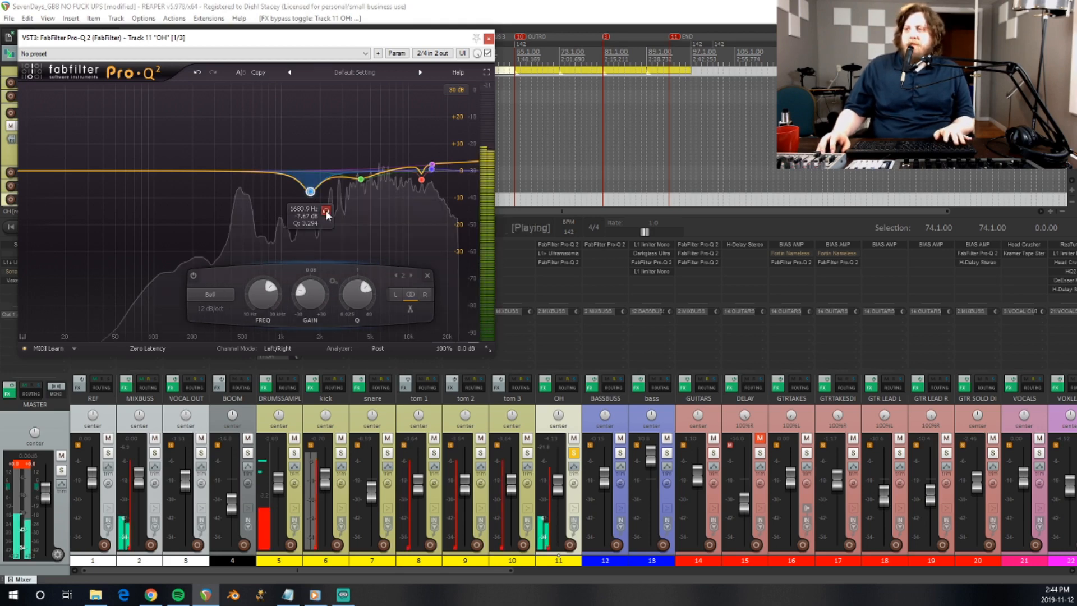
{"action": "left_click", "coordinate": [326, 211]}
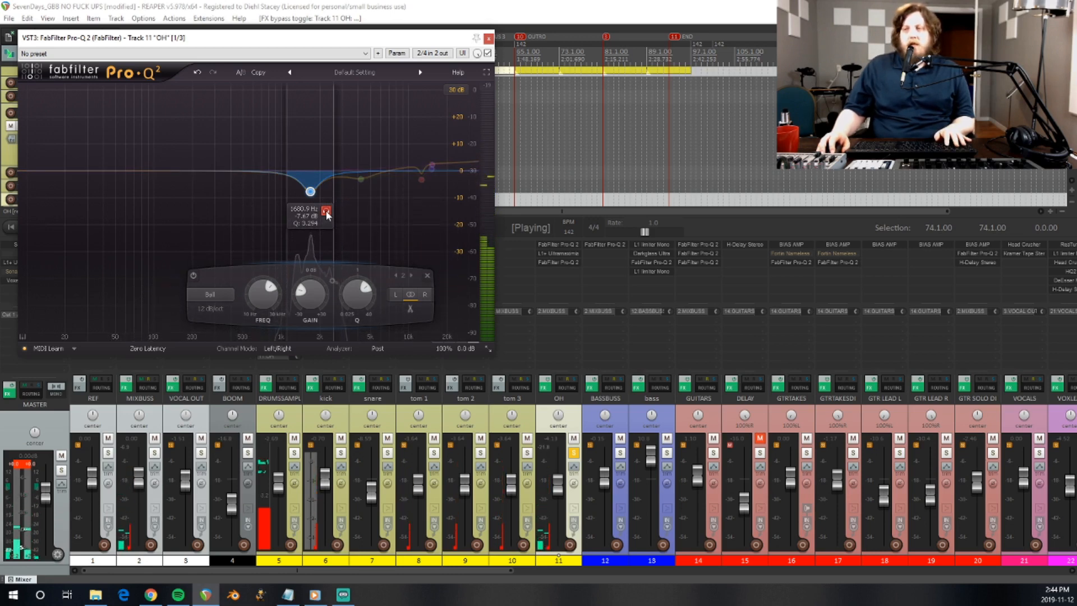
{"action": "left_click", "coordinate": [325, 212]}
{"action": "key", "text": "space"}
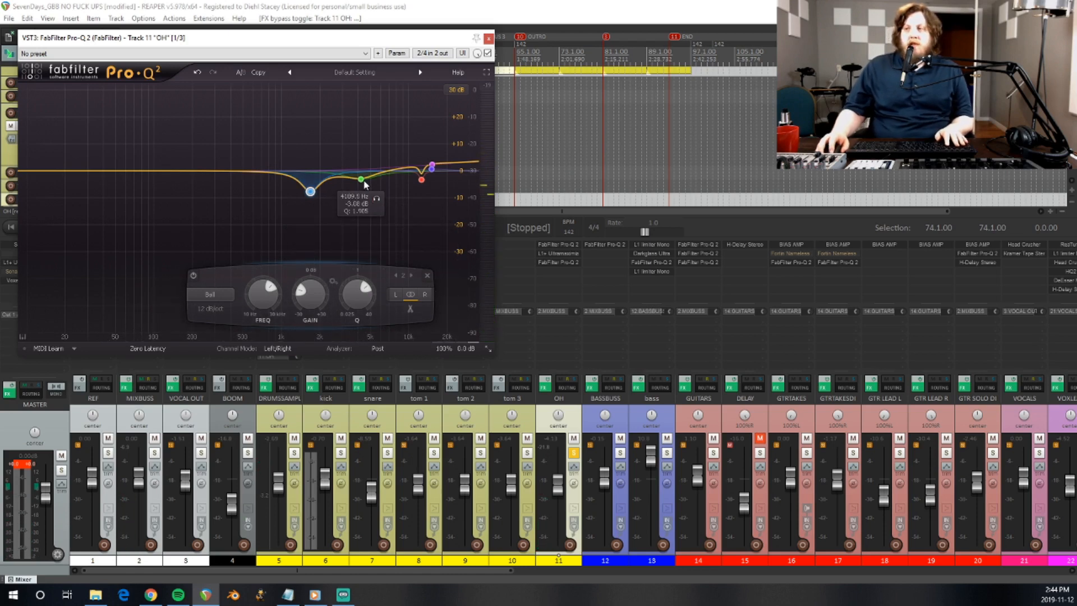
Audition the green cut band around 4 kHz in solo during playback, and turn its band solo off.
{"action": "left_click", "coordinate": [376, 201]}
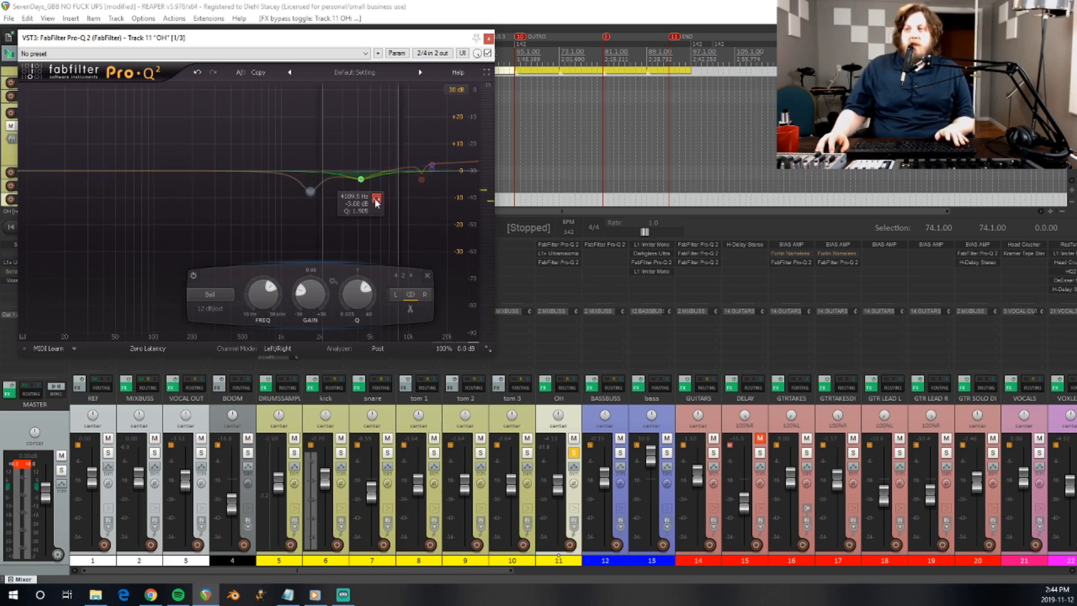
{"action": "key", "text": "space"}
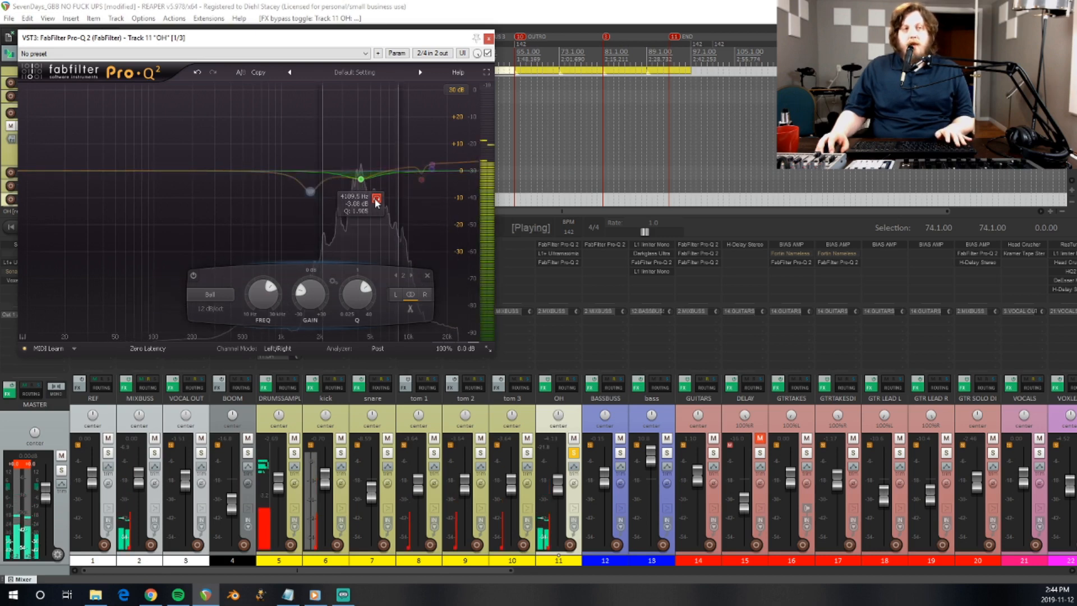
{"action": "left_click", "coordinate": [375, 201]}
{"action": "key", "text": "space"}
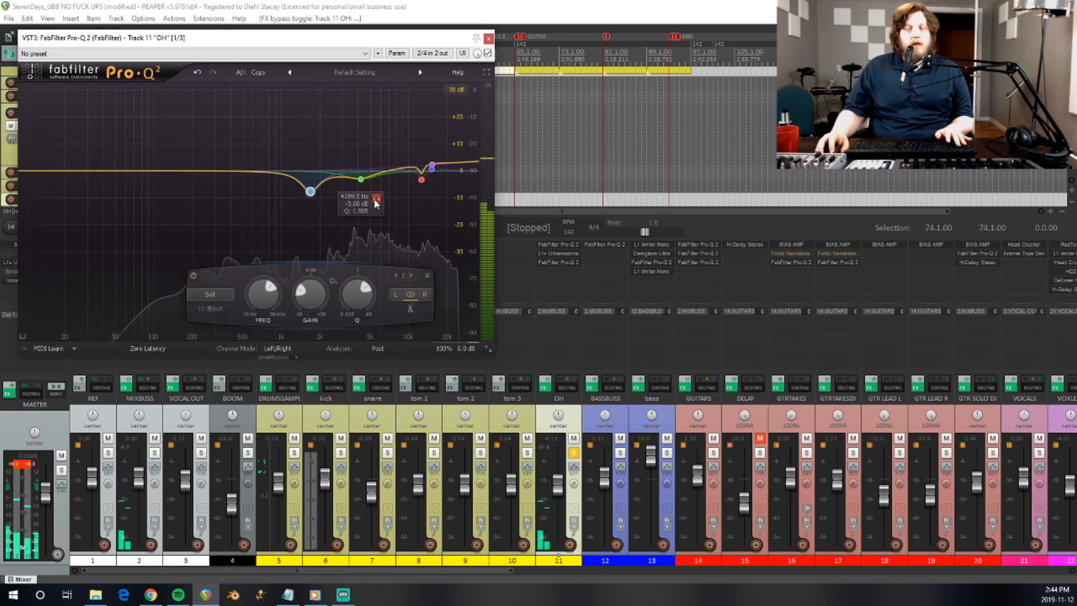
Audition the red cut band around 12.5 kHz in solo during playback, and turn its band solo off.
{"action": "left_click", "coordinate": [422, 179]}
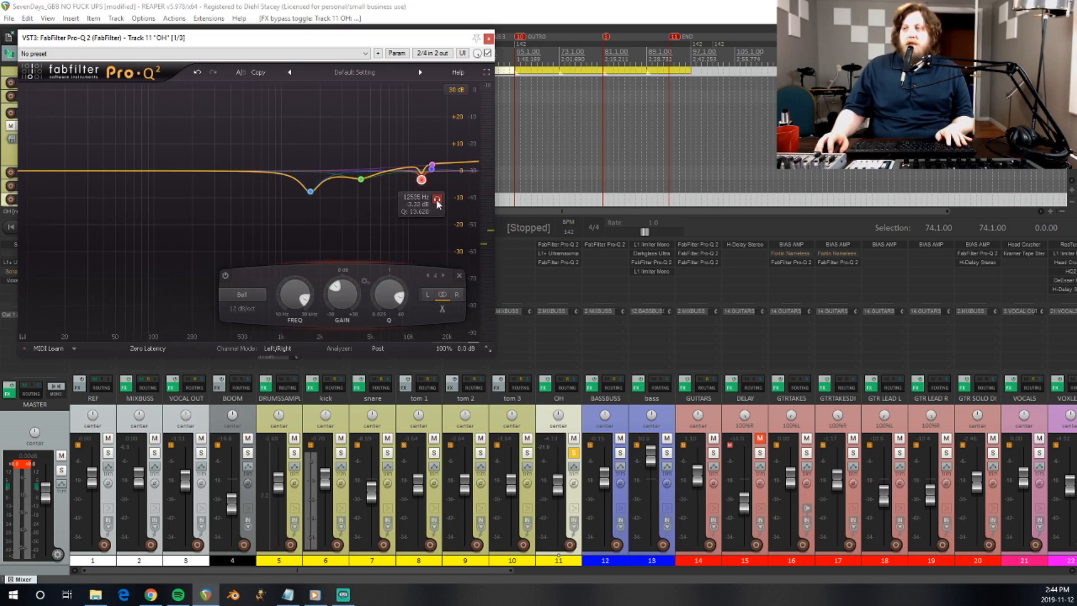
{"action": "left_click", "coordinate": [437, 200]}
{"action": "key", "text": "space"}
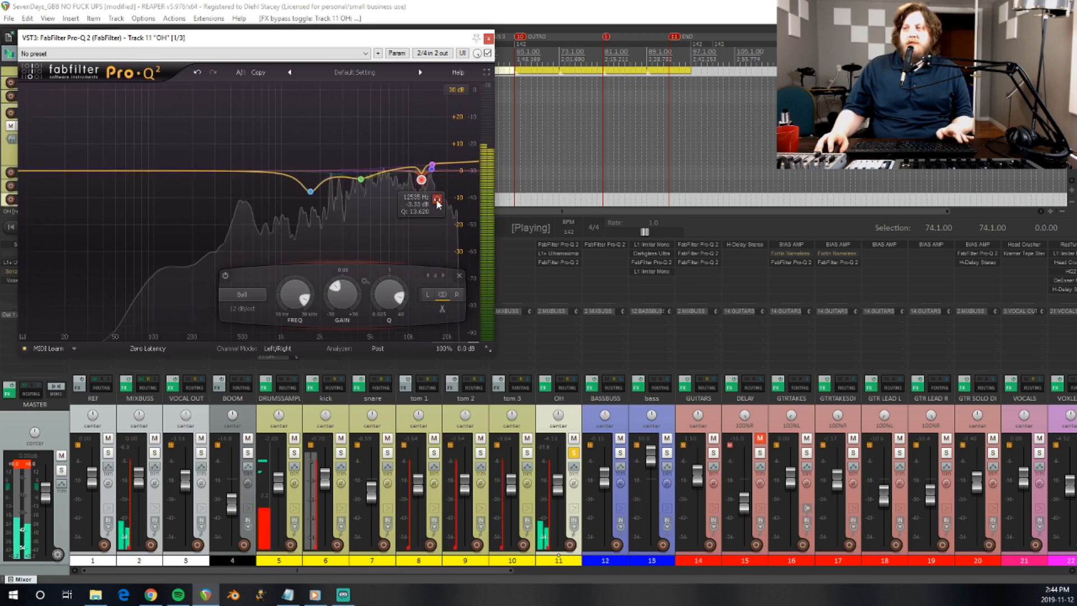
{"action": "left_click", "coordinate": [437, 200]}
{"action": "key", "text": "space"}
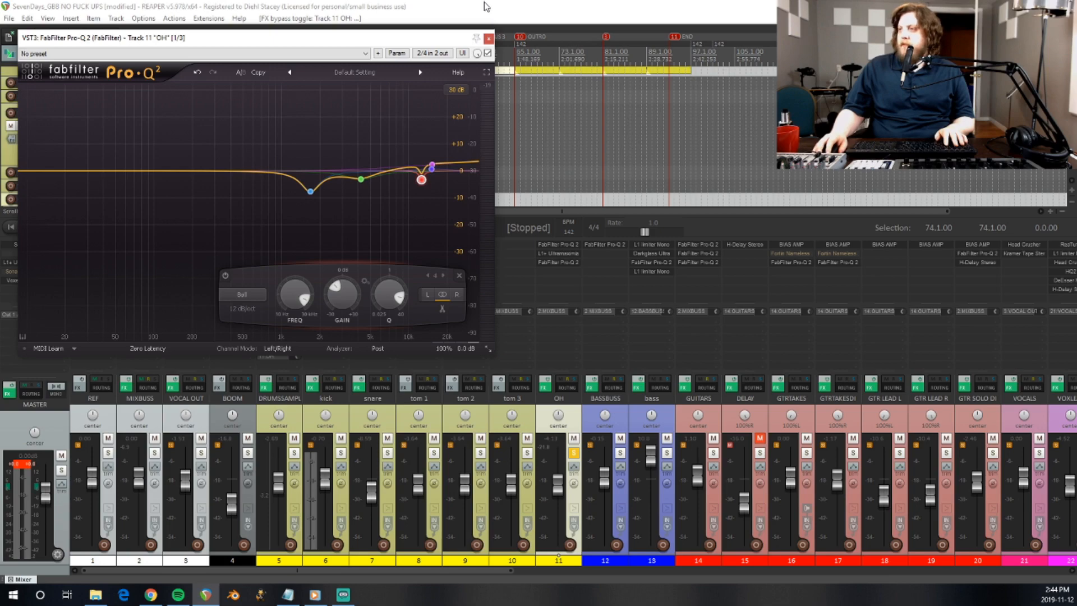
Open the last FabFilter Pro-Q 2 on the OH track in place of the first, listen with it during playback, and close it.
{"action": "left_click", "coordinate": [488, 39]}
{"action": "left_click", "coordinate": [547, 263]}
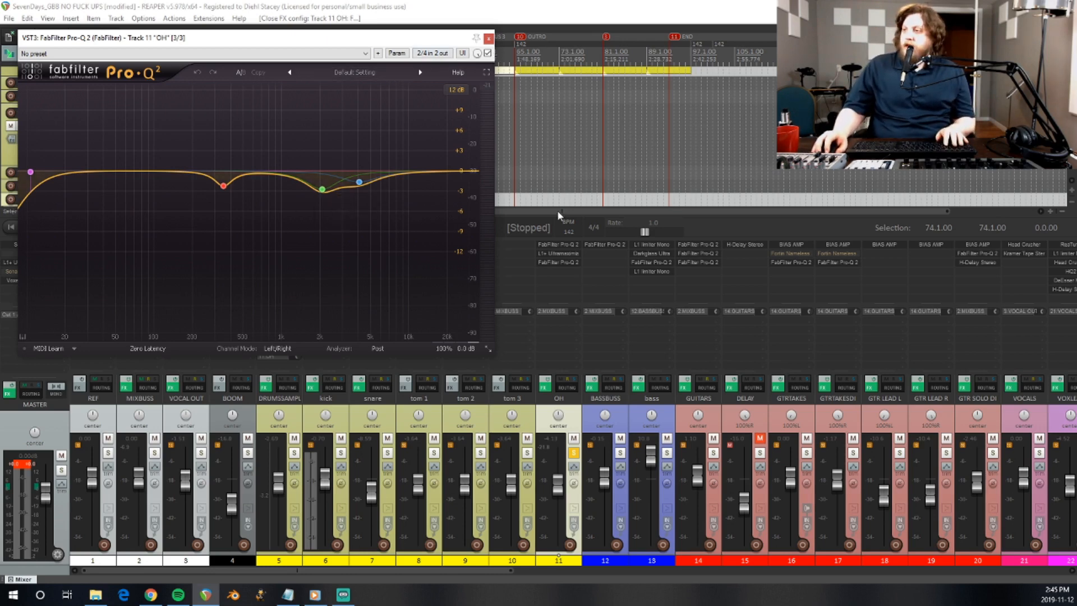
{"action": "key", "text": "space"}
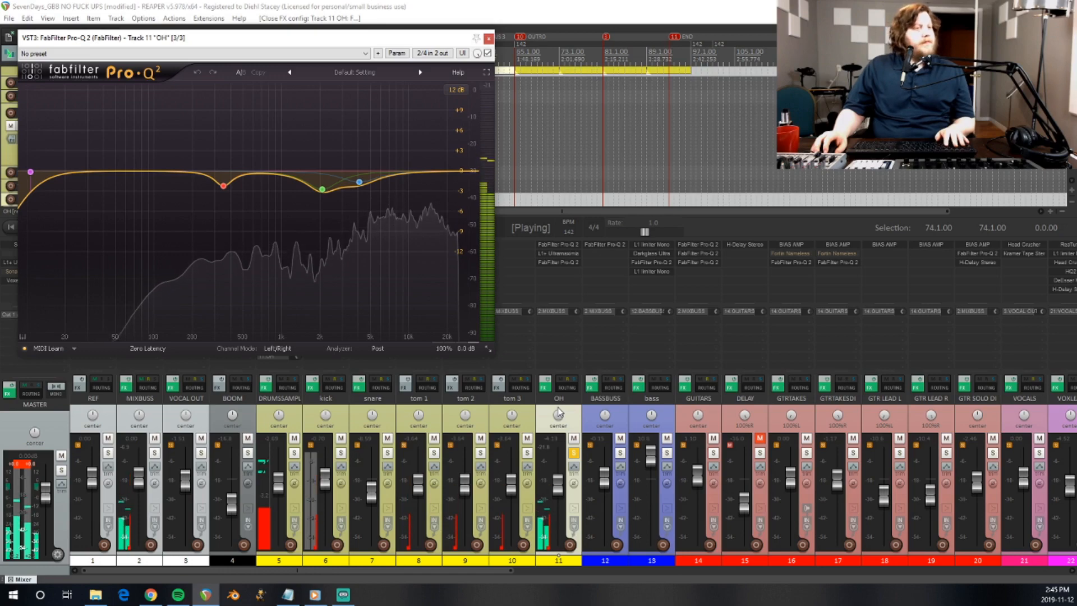
{"action": "key", "text": "space"}
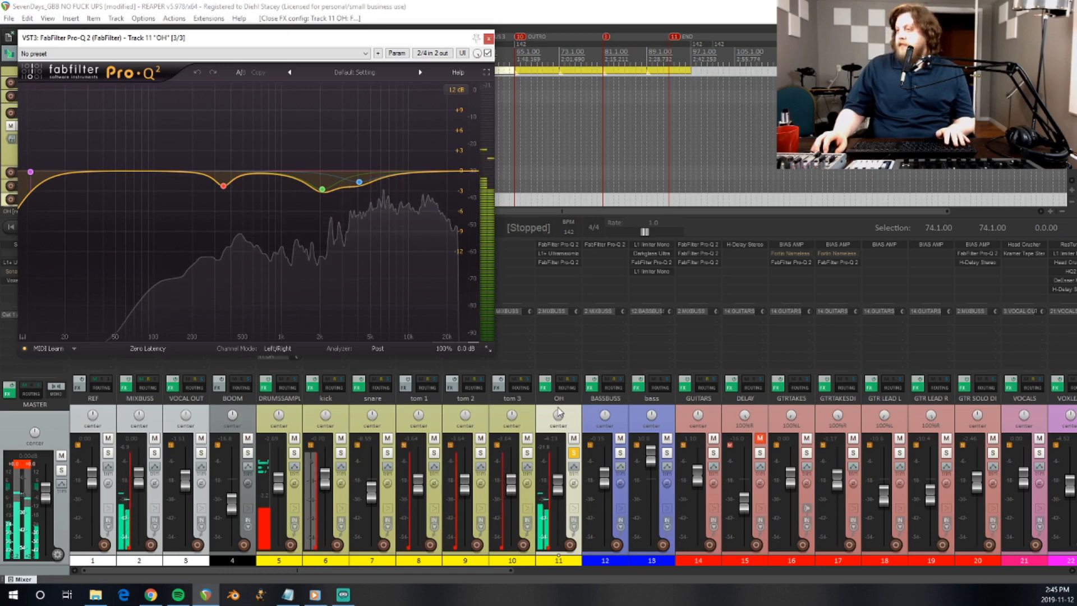
{"action": "left_click", "coordinate": [489, 38]}
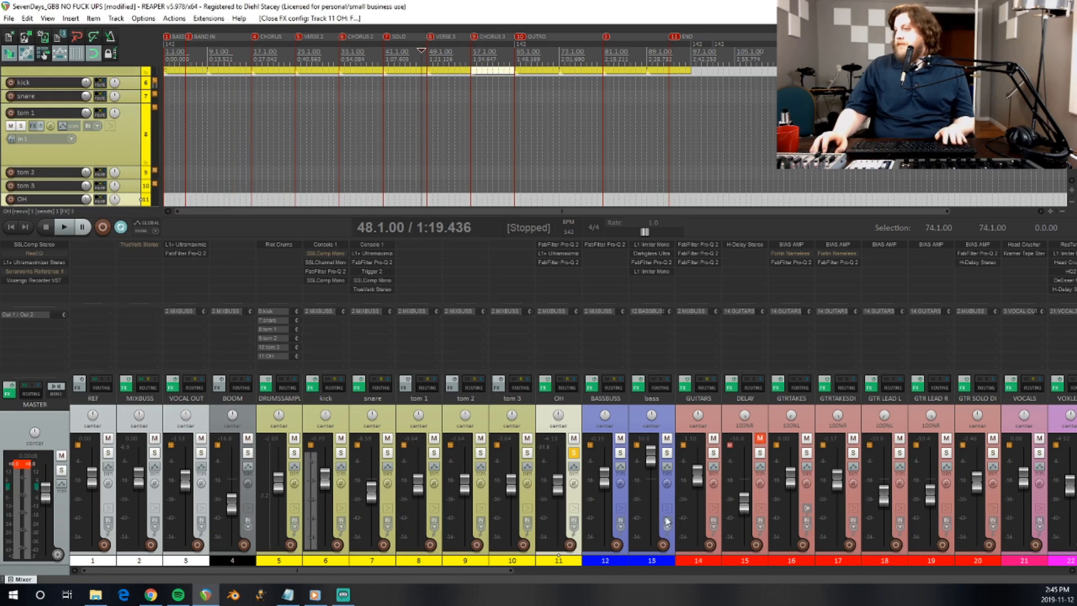
Switch the solo from the OH track to the DRUMSAMPLER track and listen to the full drums from bar 48.
{"action": "left_click", "coordinate": [574, 453]}
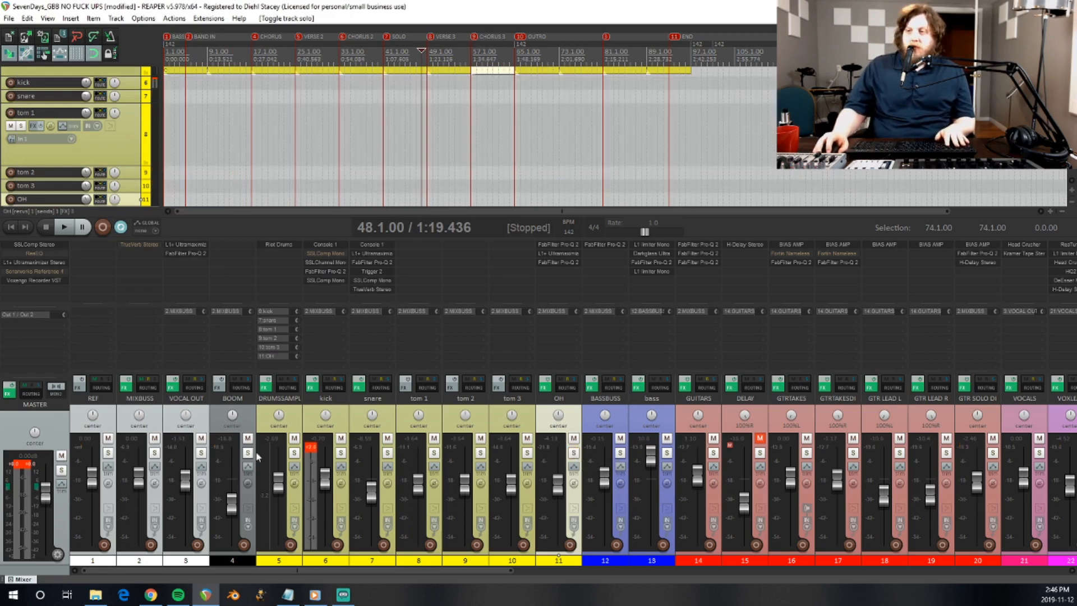
{"action": "left_click", "coordinate": [294, 453]}
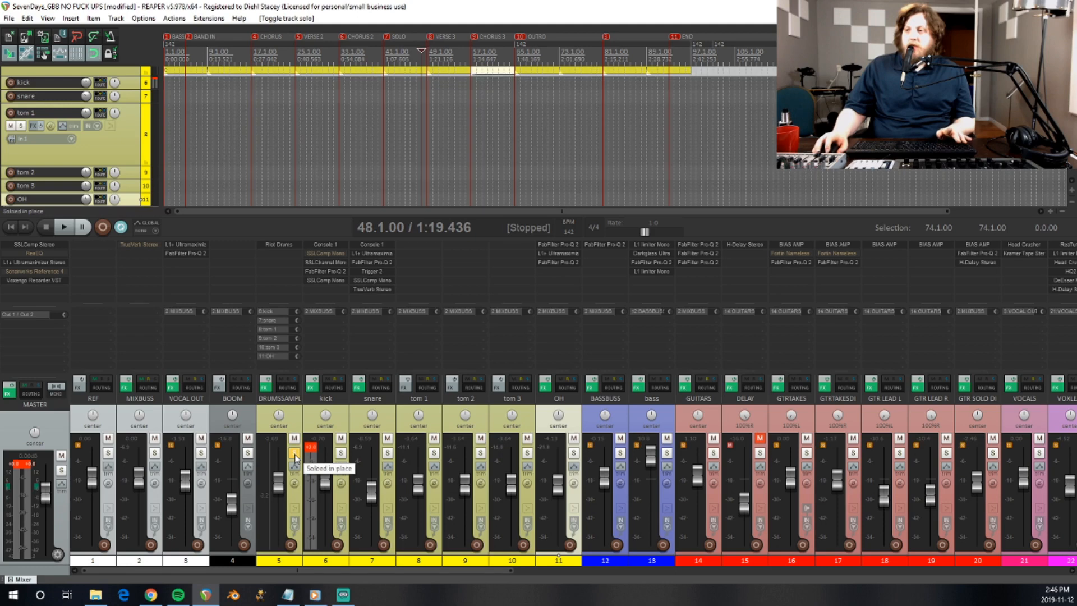
{"action": "key", "text": "space"}
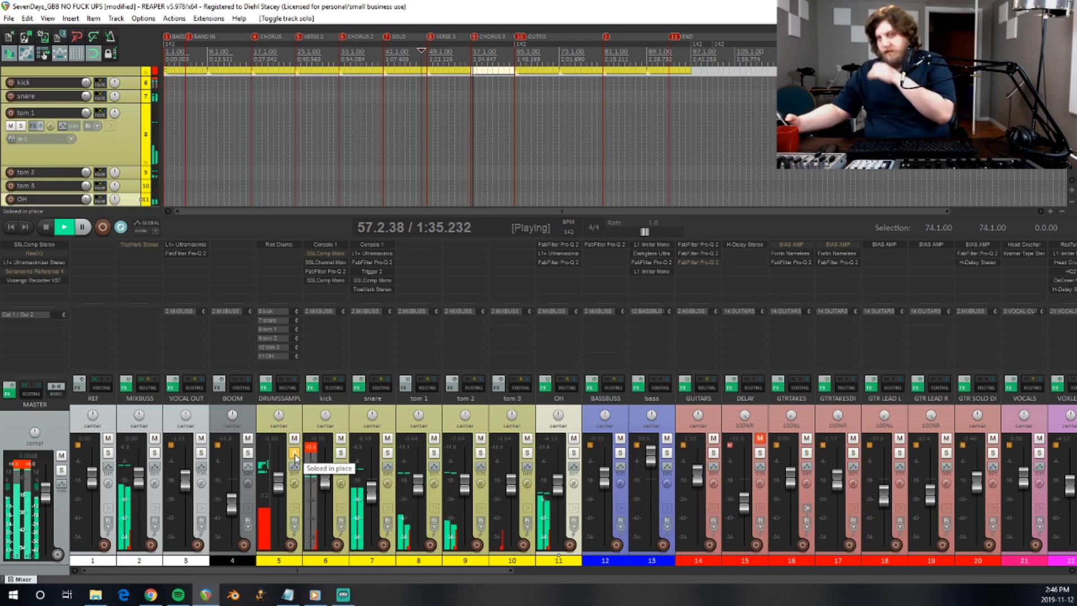
{"action": "key", "text": "space"}
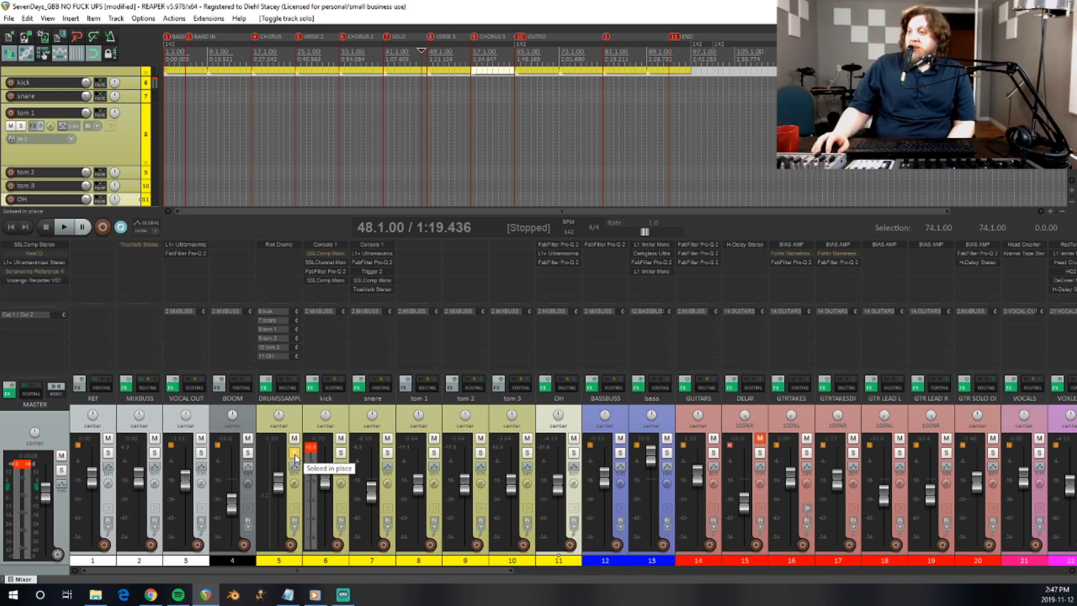
{"action": "key", "text": "space"}
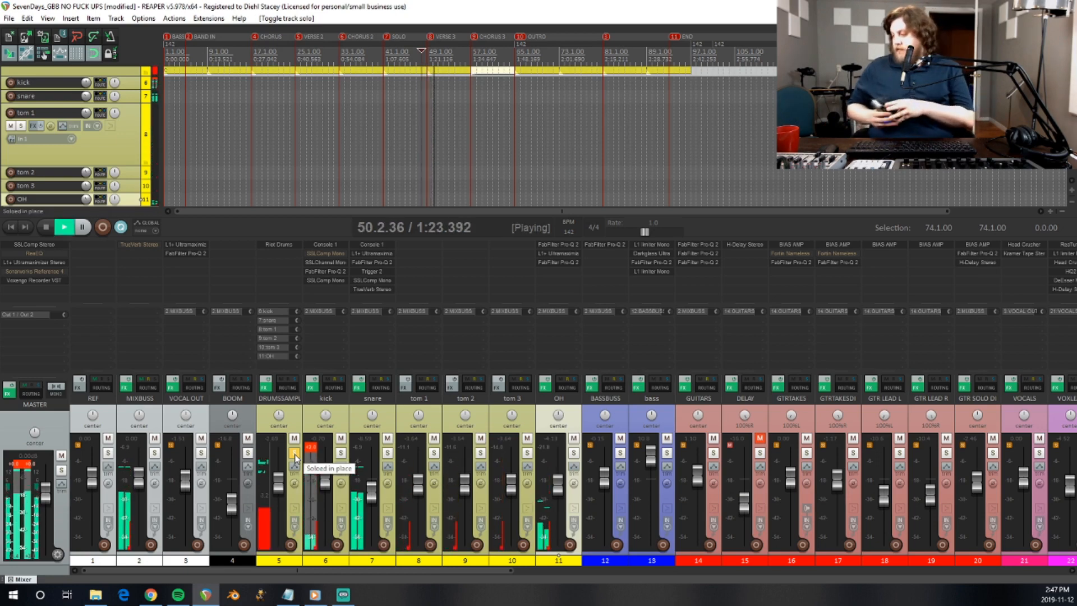
{"action": "key", "text": "space"}
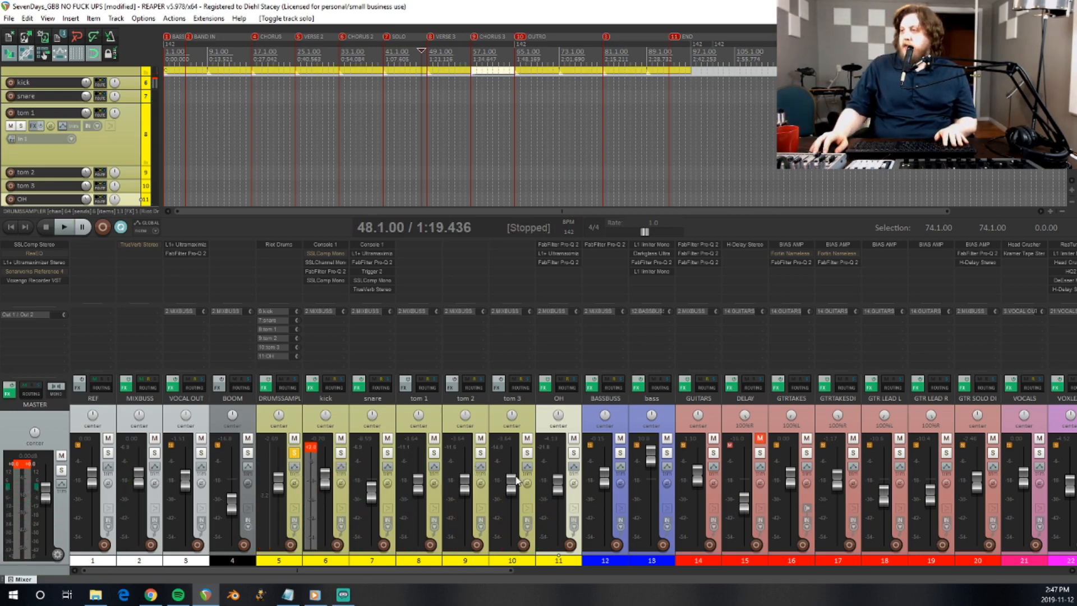
Solo BASSBUSS together with the drums and listen to both from bar 45.
{"action": "left_click", "coordinate": [620, 453]}
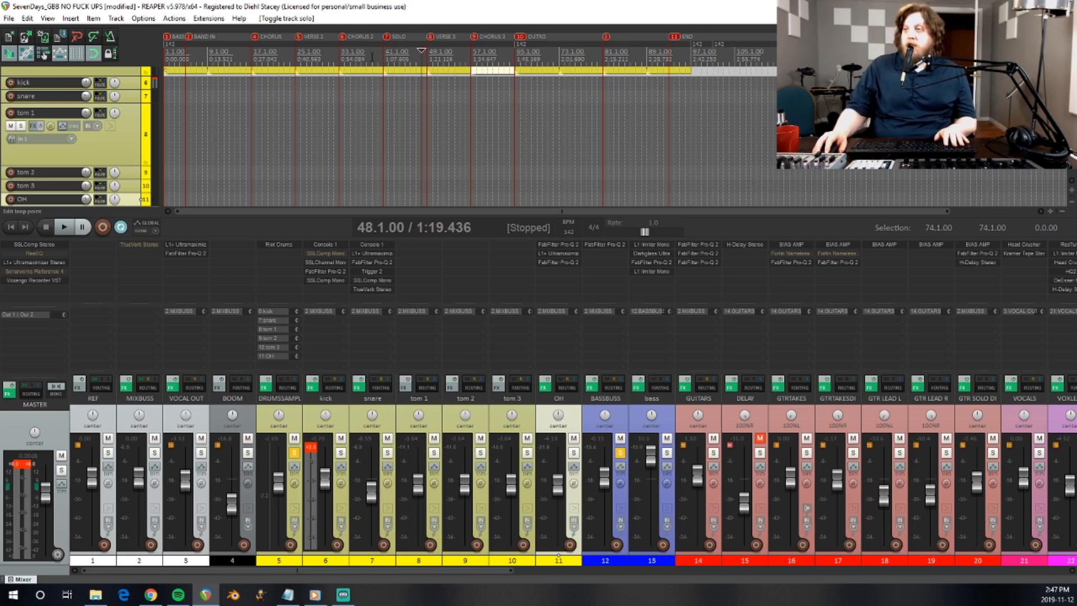
{"action": "left_click", "coordinate": [407, 54]}
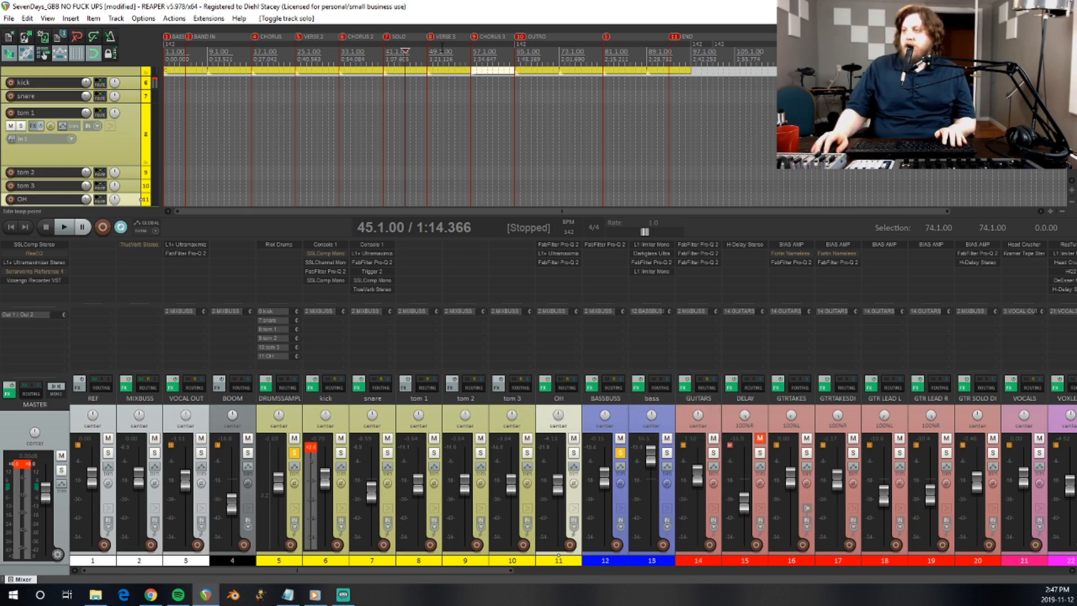
{"action": "key", "text": "space"}
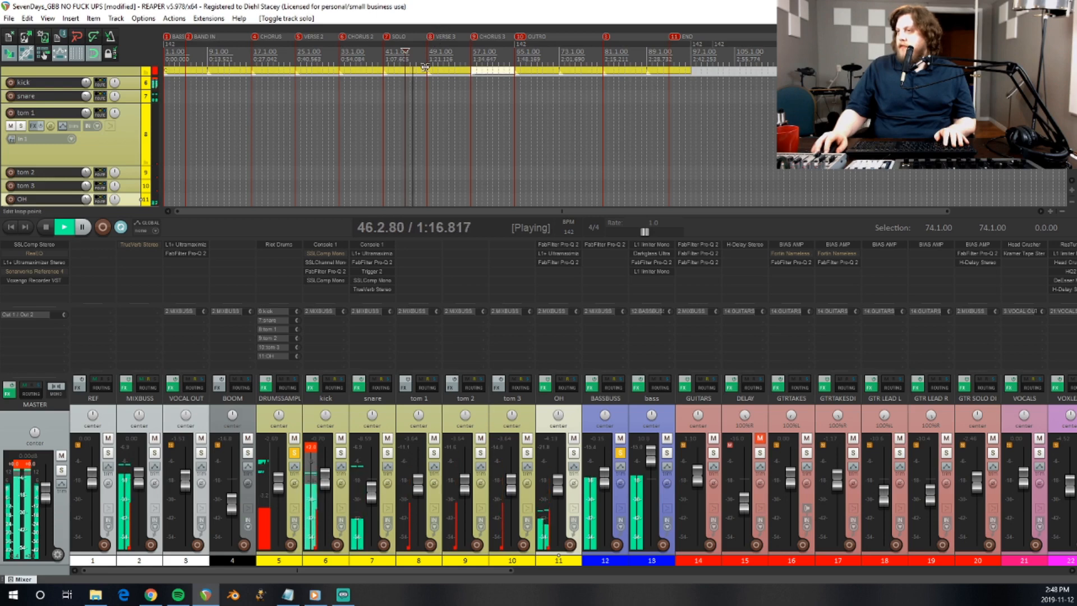
{"action": "key", "text": "space"}
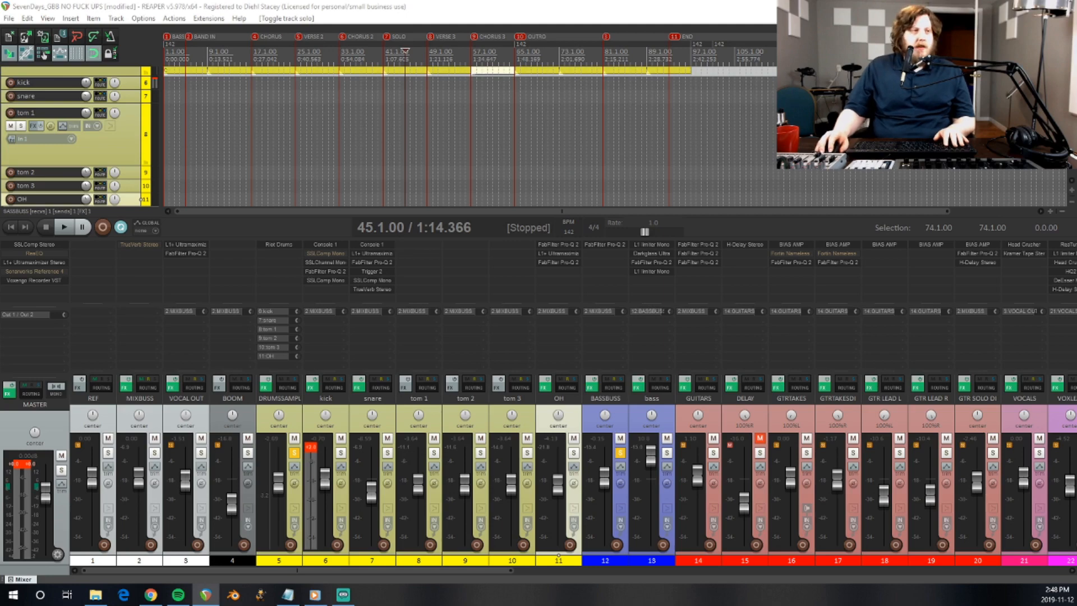
View the Darkglass Ultra plug-in on the bass track, close it, and listen to the drums and bass from bar 30.
{"action": "left_click_drag", "start_coordinate": [1, 153], "coordinate": [469, 150]}
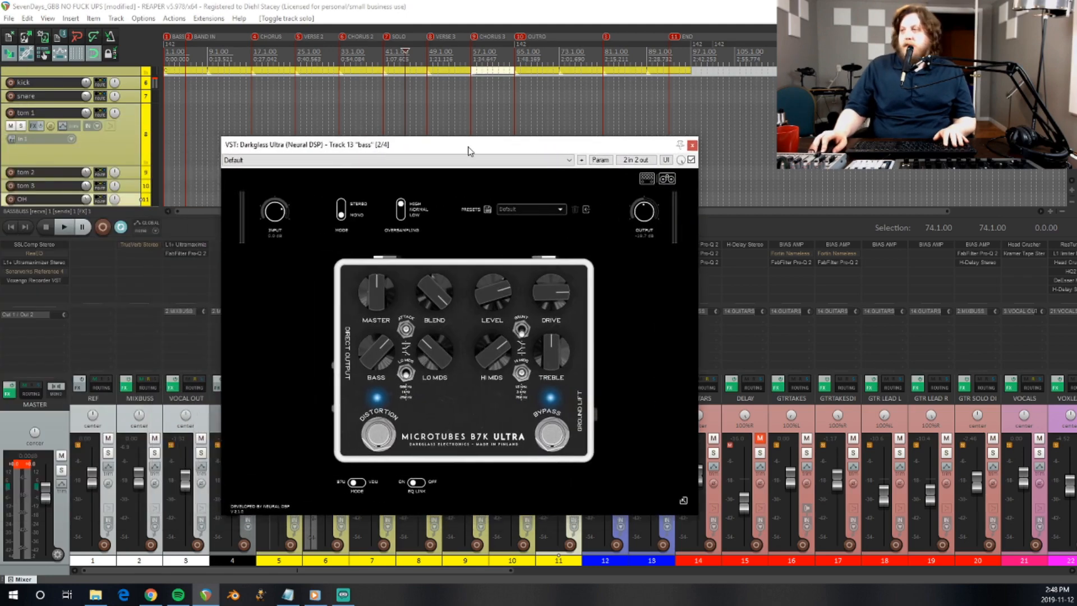
{"action": "left_click", "coordinate": [692, 147]}
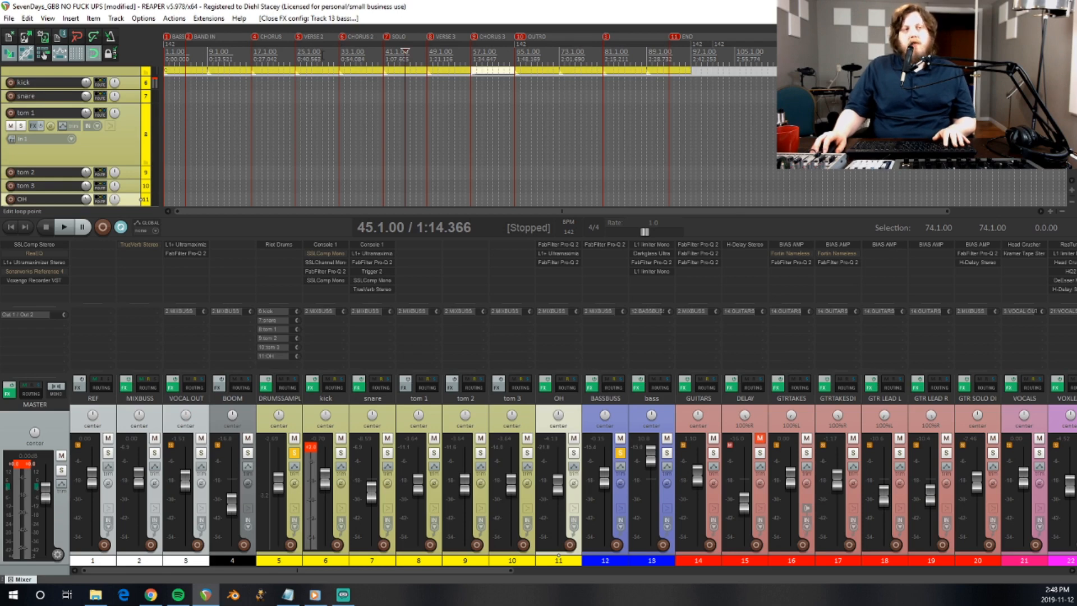
{"action": "left_click", "coordinate": [324, 52]}
{"action": "key", "text": "space"}
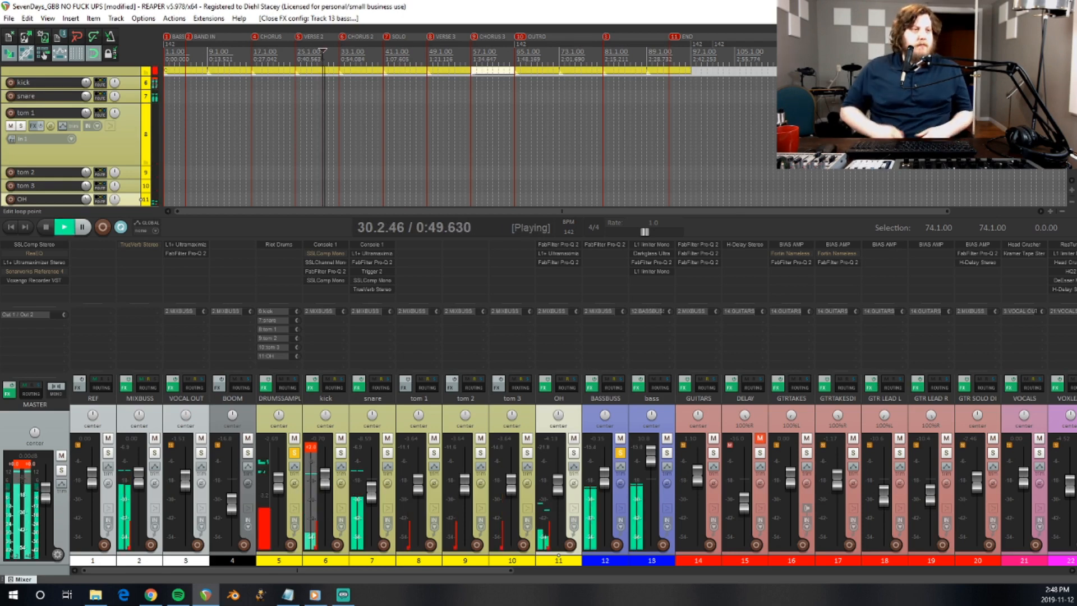
{"action": "key", "text": "space"}
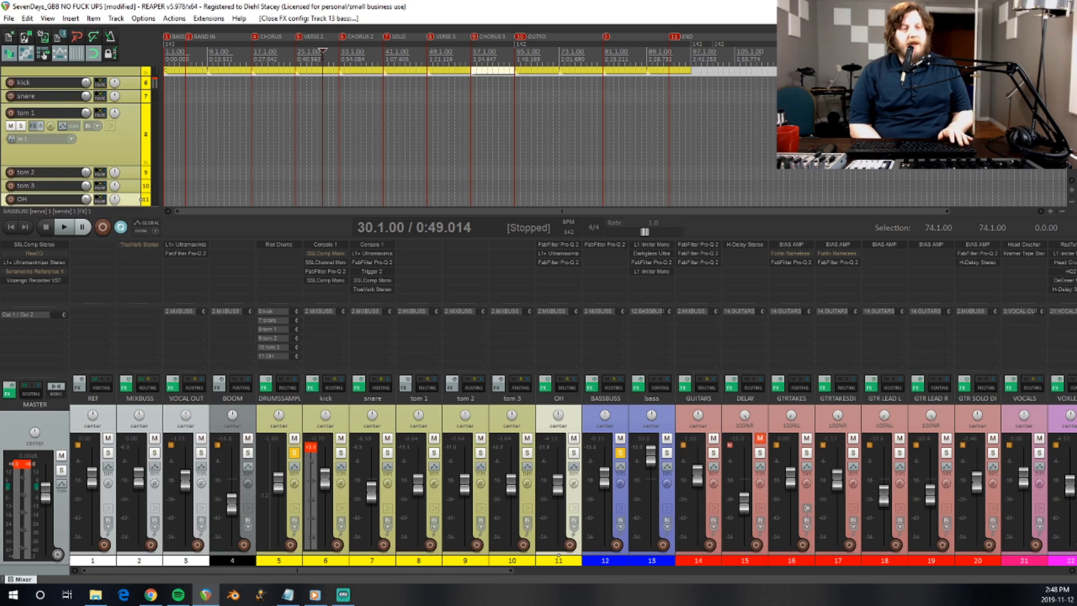
{"action": "key", "text": "space"}
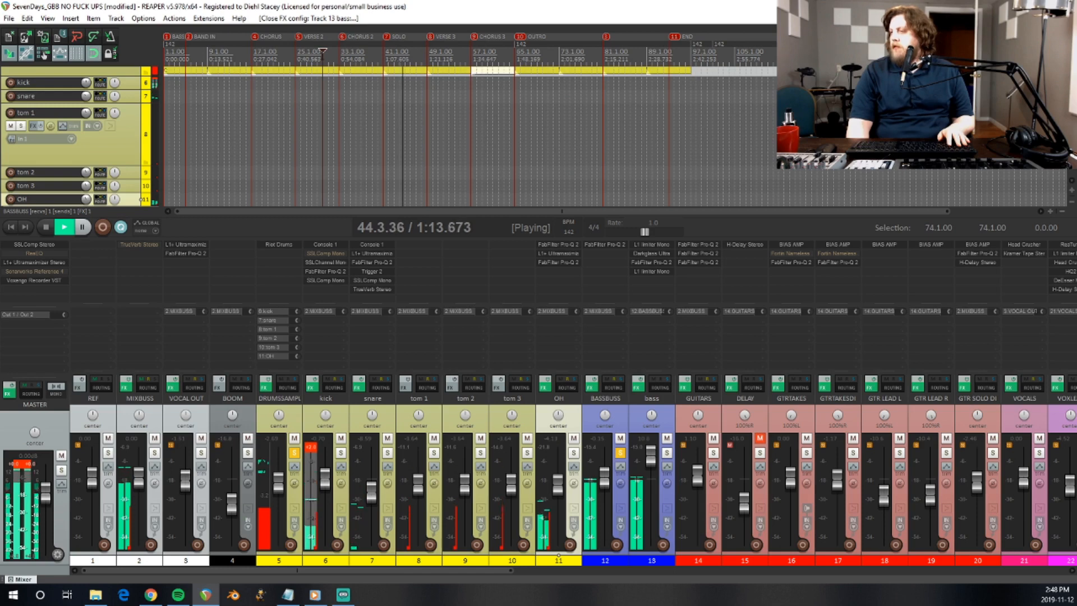
{"action": "key", "text": "space"}
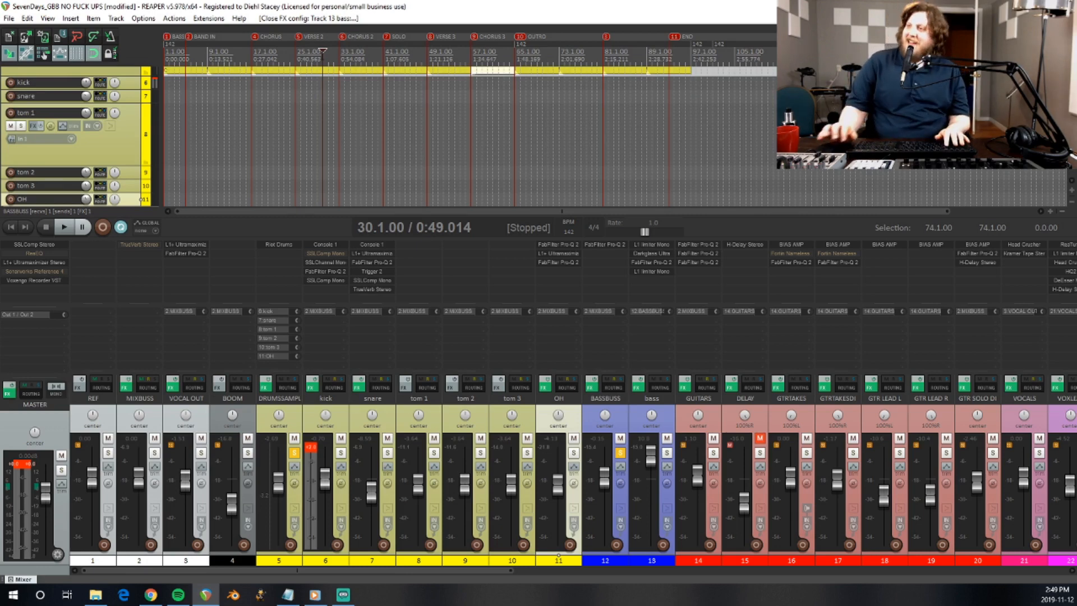
Bypass the FabFilter Pro-Q 2 on BASSBUSS and all four plug-ins on the bass track.
{"action": "left_click", "coordinate": [627, 417]}
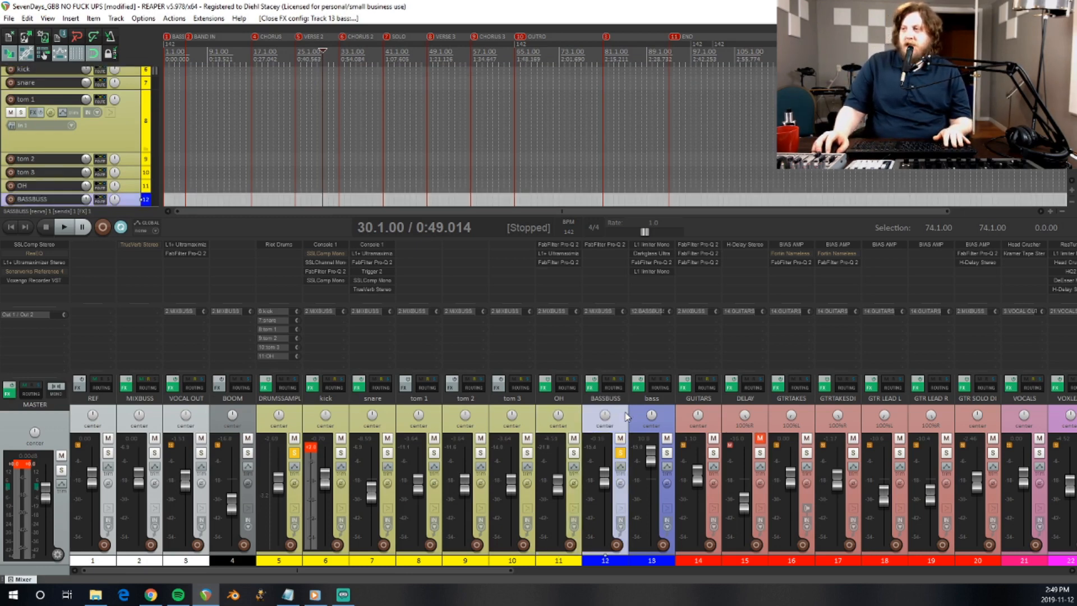
{"action": "left_click", "coordinate": [602, 247], "text": "shift"}
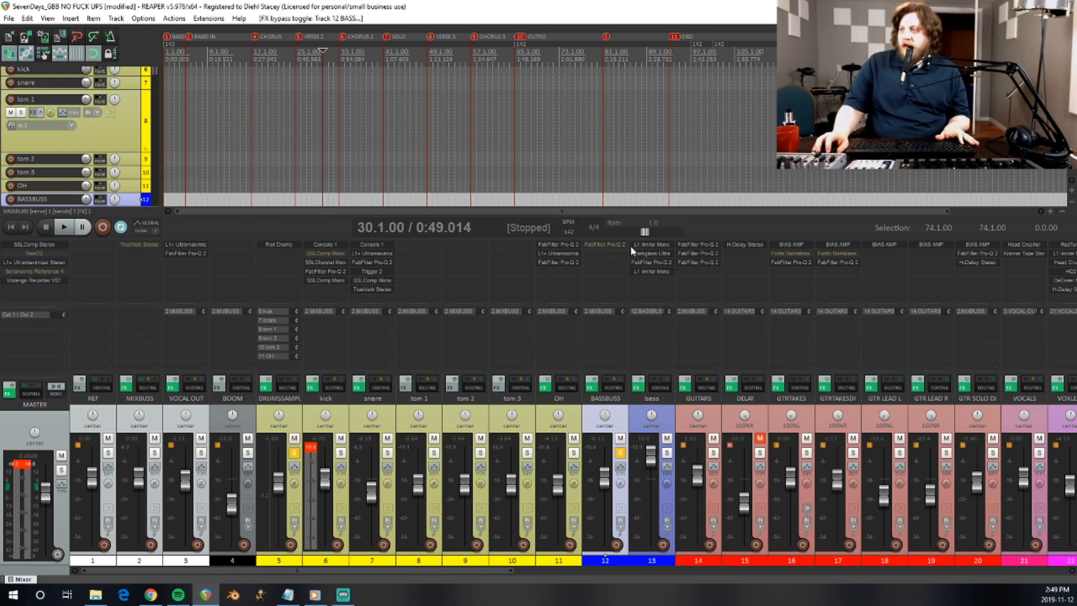
{"action": "left_click", "coordinate": [651, 244], "text": "shift"}
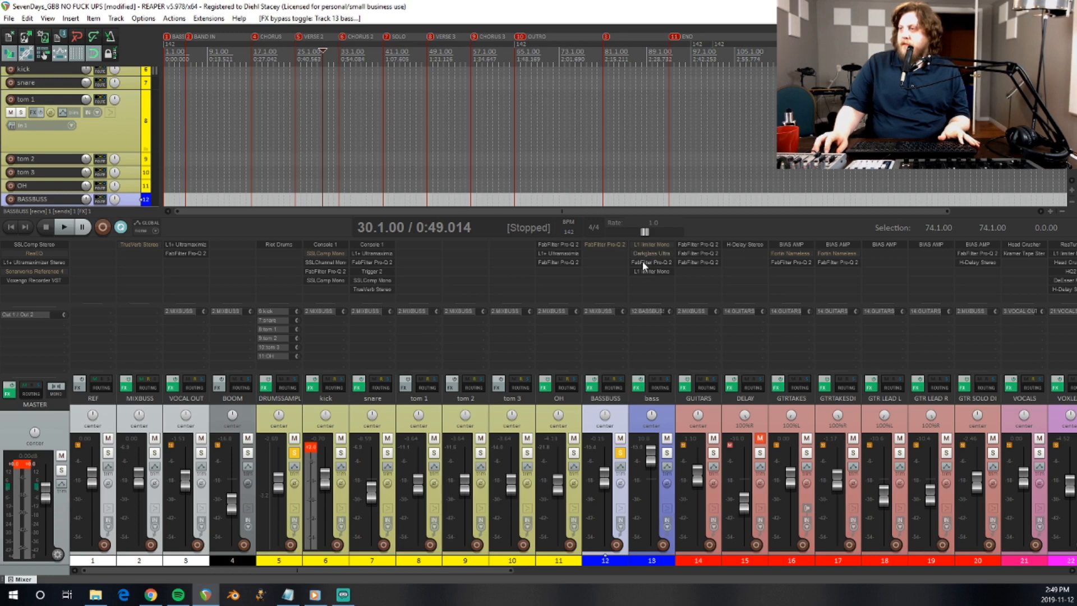
{"action": "left_click", "coordinate": [646, 271], "text": "shift"}
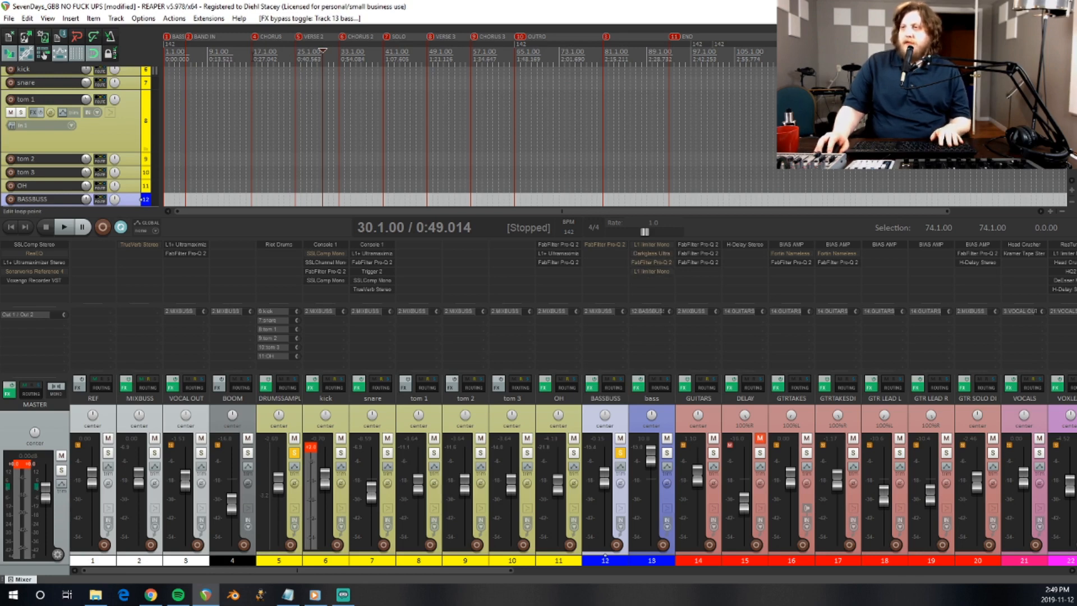
Listen to the unprocessed bass with the drums from bar 30, and unsolo the drums to hear the bass alone.
{"action": "key", "text": "space"}
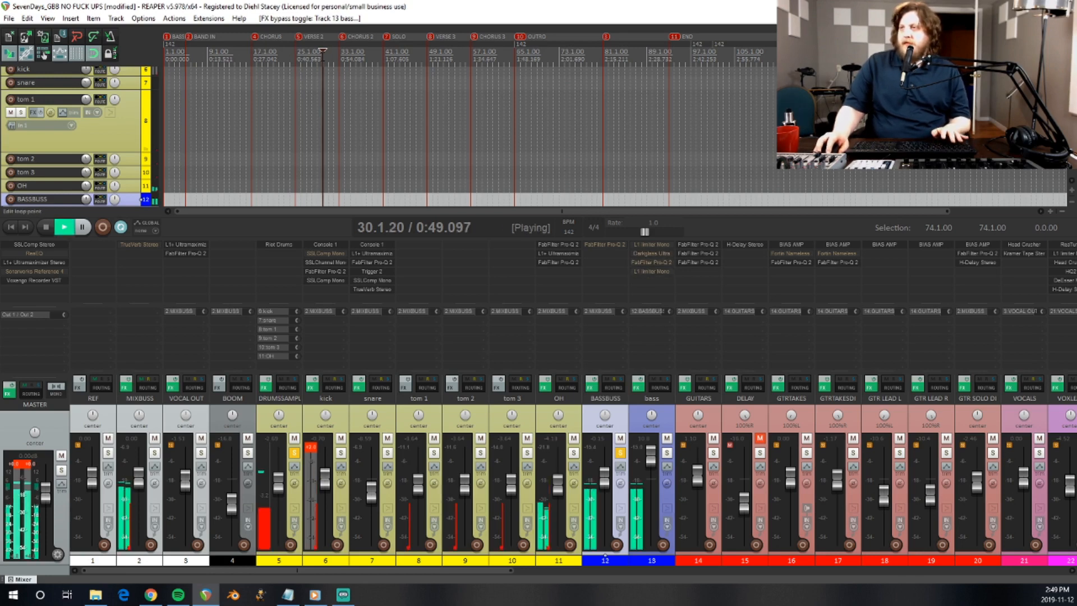
{"action": "key", "text": "space"}
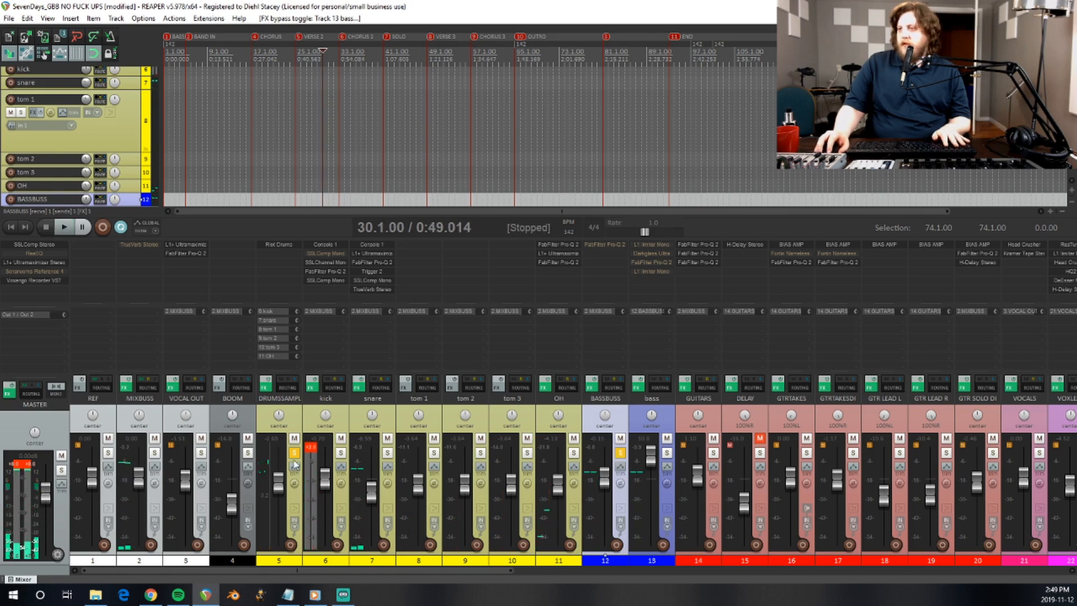
{"action": "left_click", "coordinate": [293, 453]}
{"action": "key", "text": "space"}
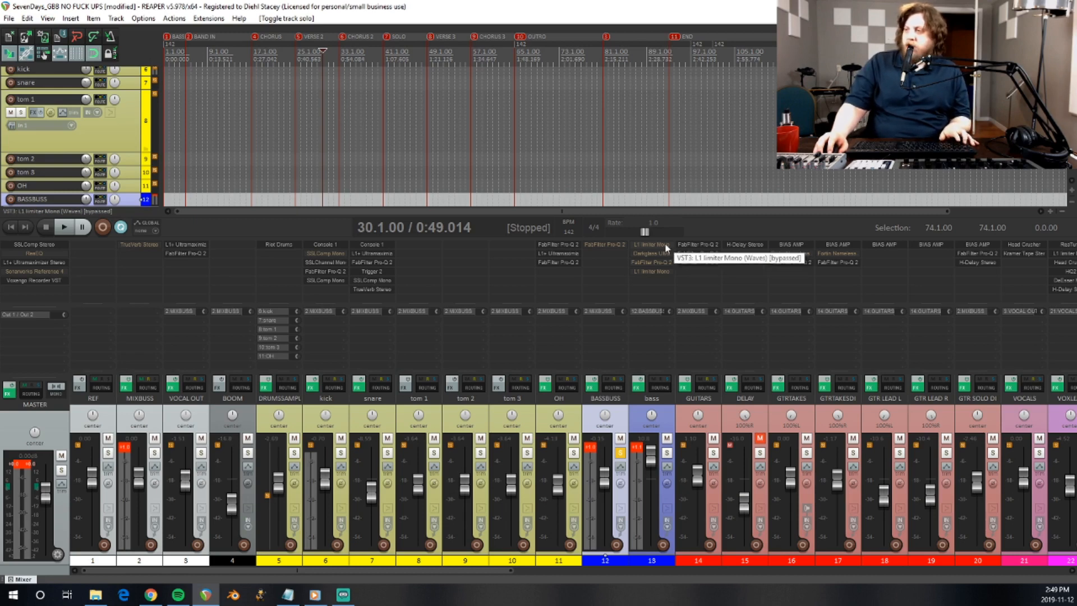
Re-enable the first L1 limiter Mono on the bass track and open its settings.
{"action": "left_click", "coordinate": [664, 418]}
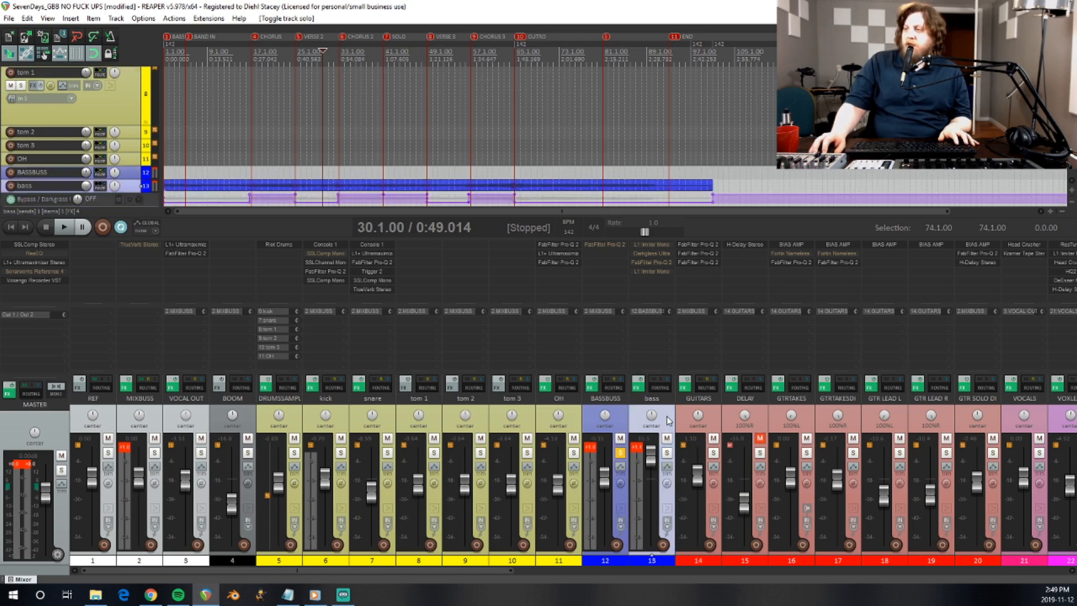
{"action": "left_click", "coordinate": [620, 422]}
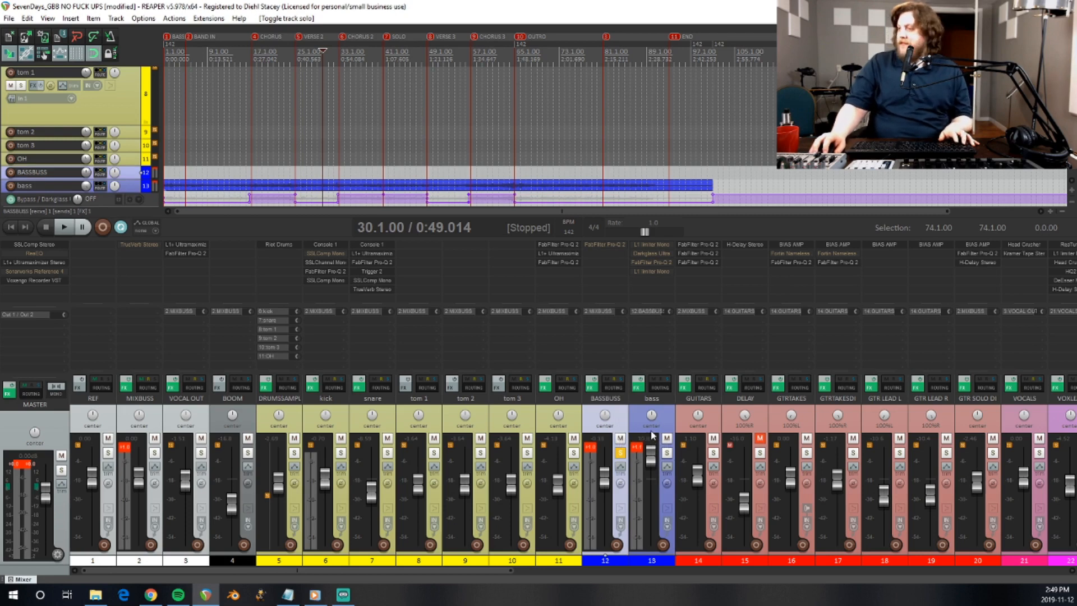
{"action": "left_click", "coordinate": [662, 424]}
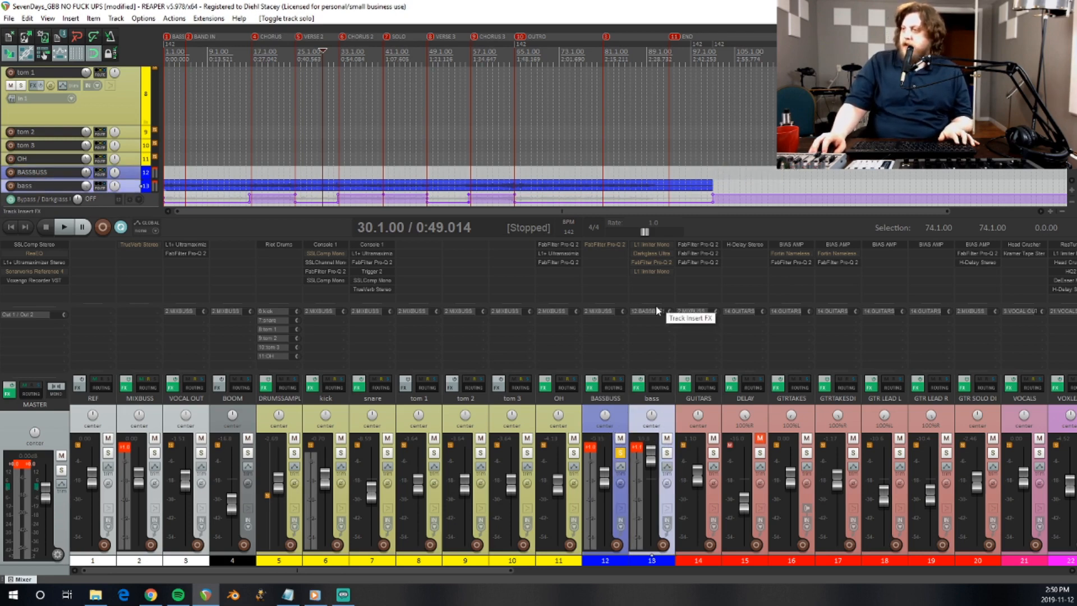
{"action": "left_click", "coordinate": [666, 243], "text": "shift"}
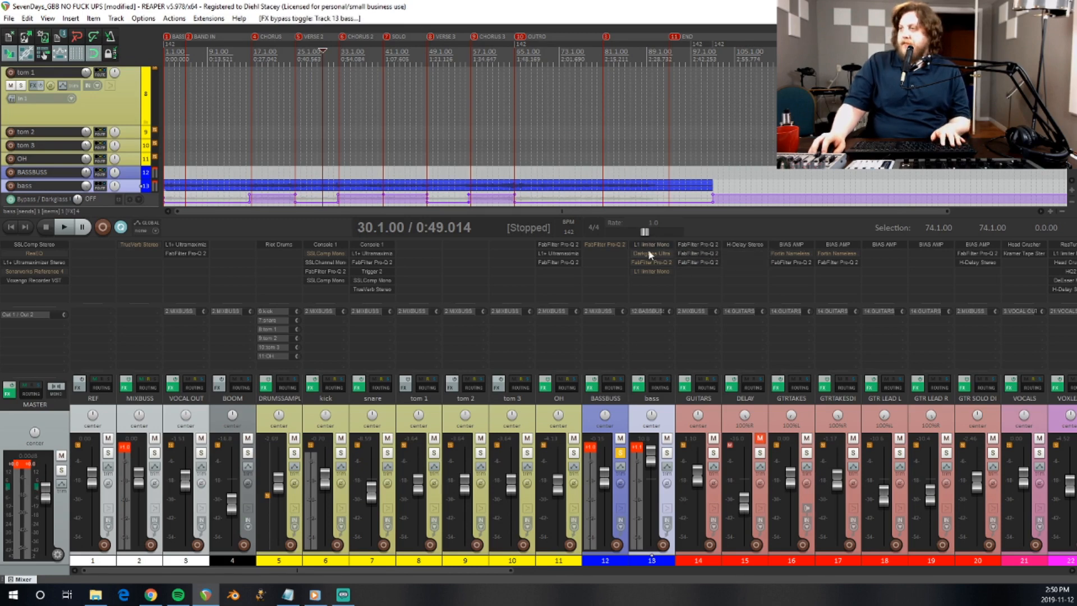
{"action": "left_click", "coordinate": [649, 248]}
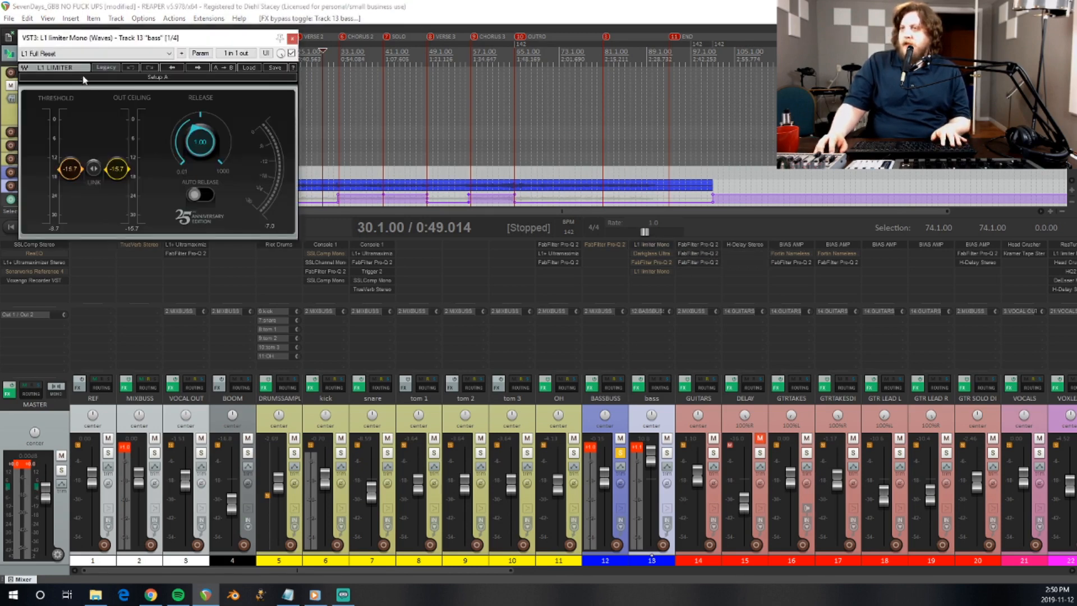
Switch the first L1 limiter on the bass track to its legacy interface, listen to the limited bass from bar 30, and close the plug-in.
{"action": "left_click", "coordinate": [106, 68]}
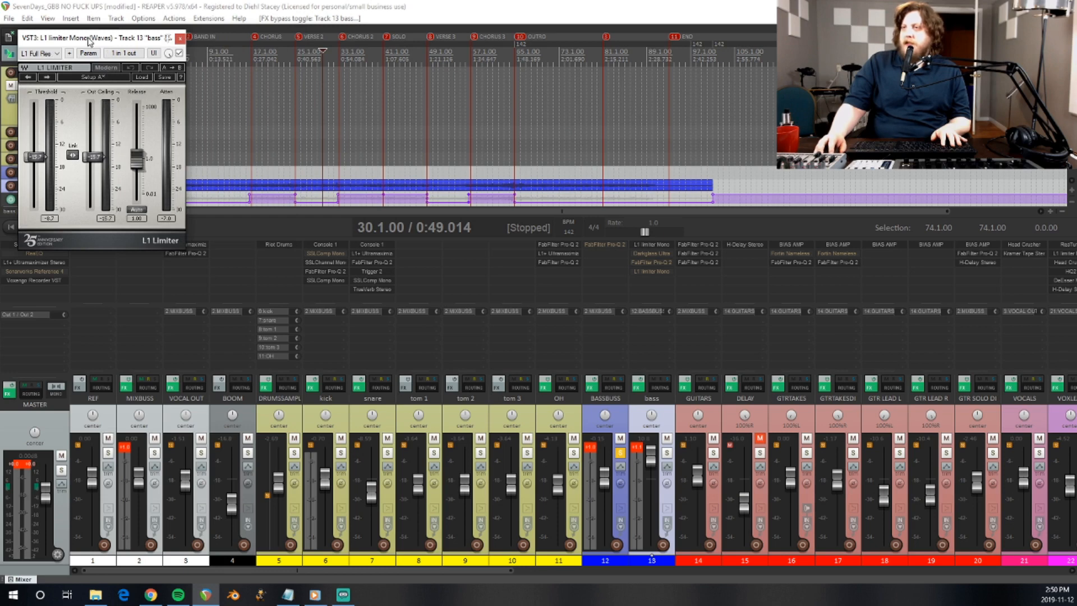
{"action": "left_click_drag", "start_coordinate": [90, 40], "coordinate": [154, 40]}
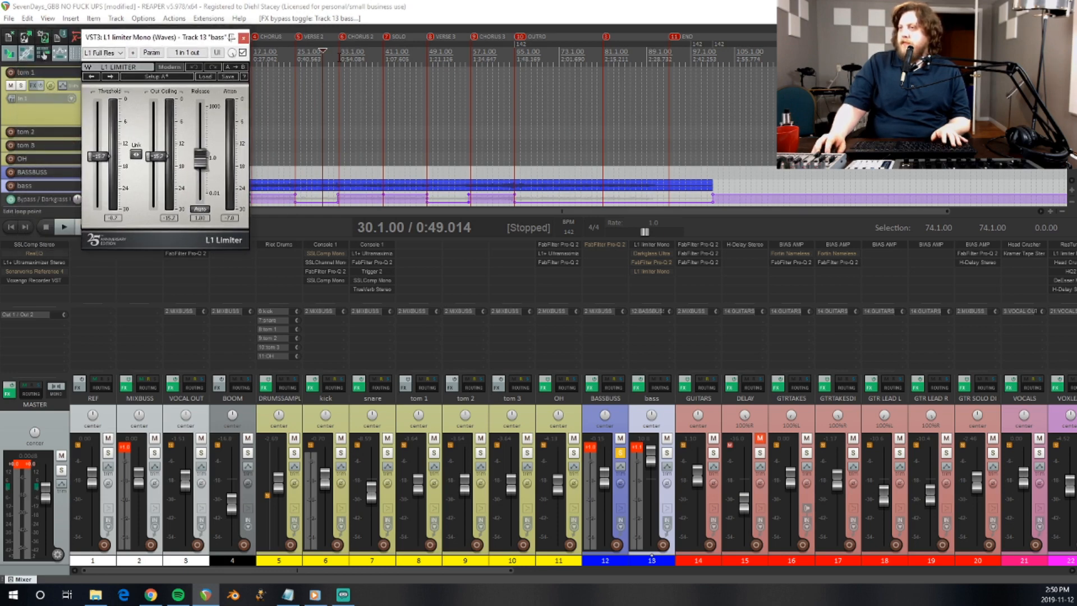
{"action": "key", "text": "space"}
{"action": "left_click", "coordinate": [340, 5]}
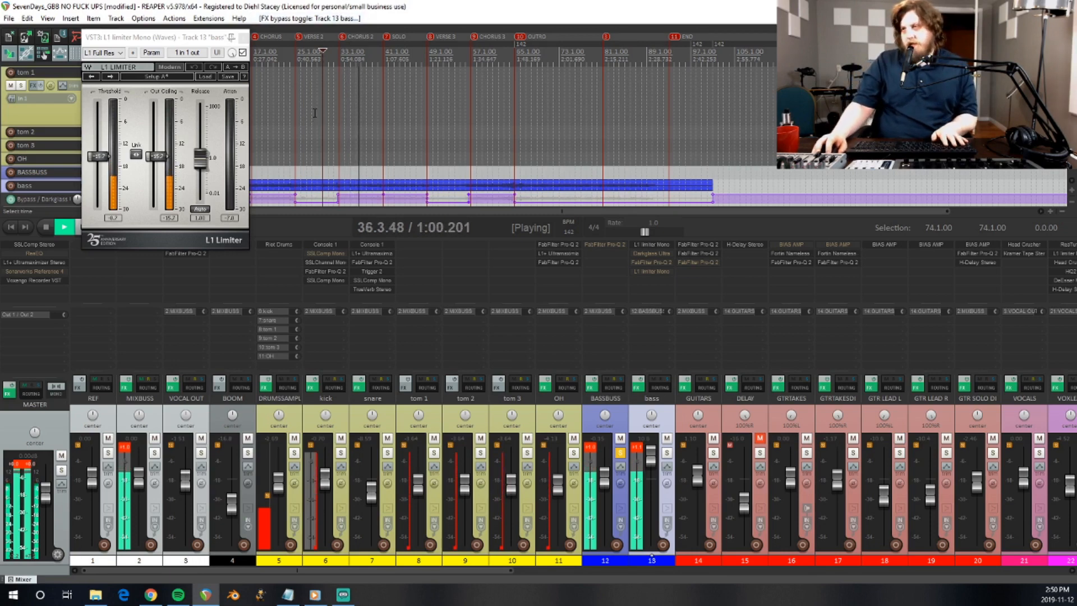
{"action": "key", "text": "space"}
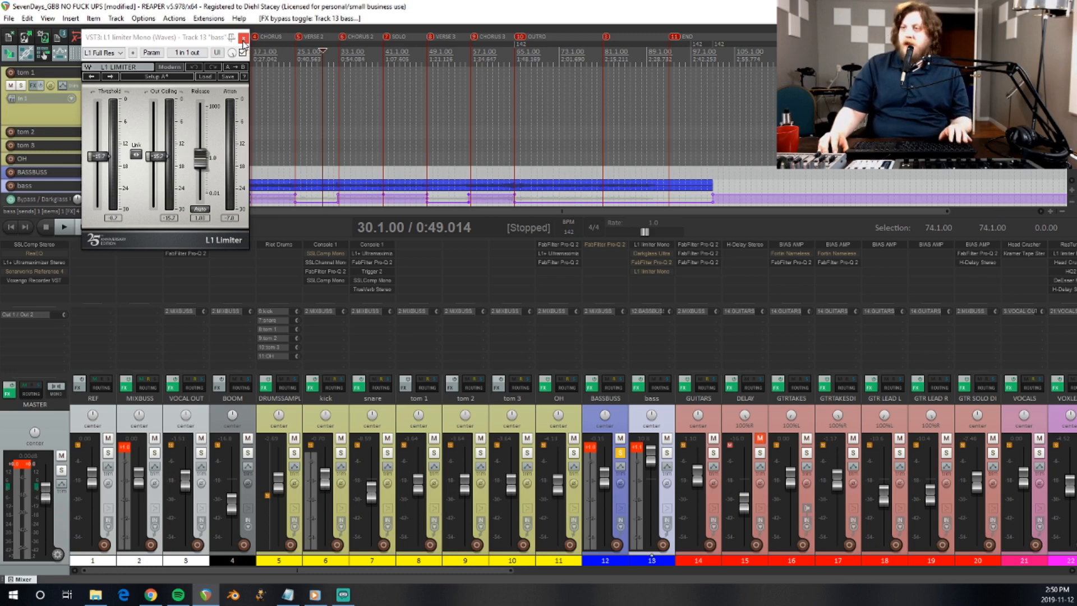
{"action": "left_click", "coordinate": [244, 39]}
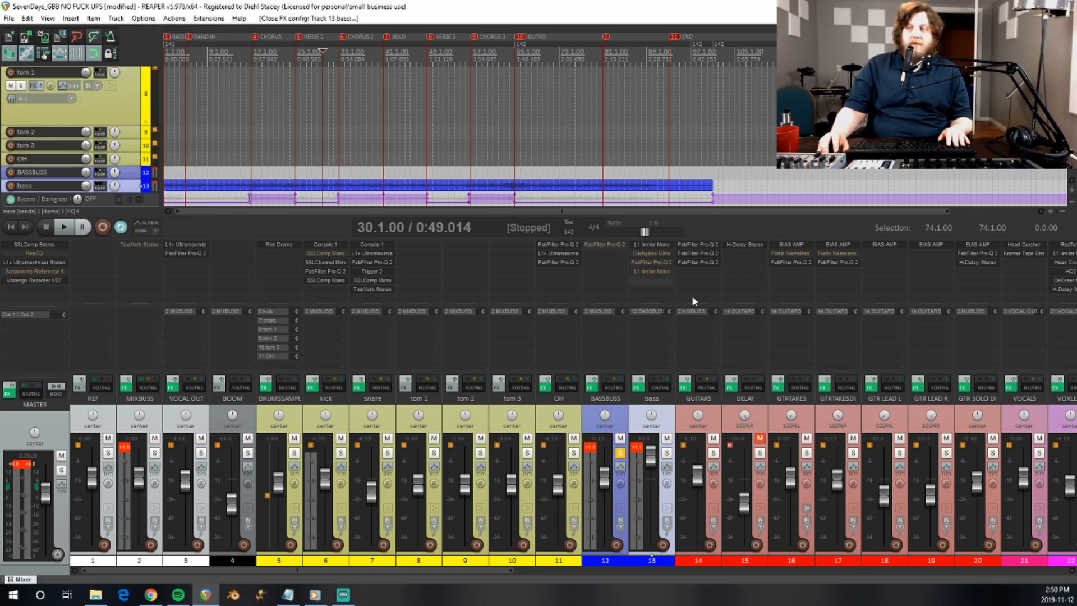
Re-enable the Darkglass Ultra on the bass track and open its settings, keeping the timeline in view.
{"action": "left_click", "coordinate": [654, 253], "text": "shift"}
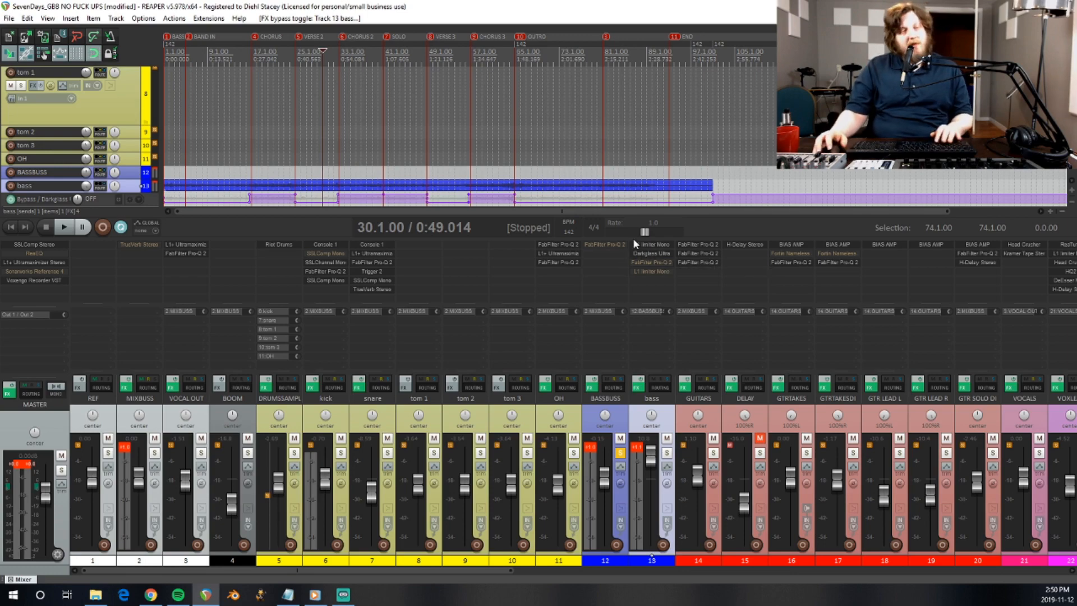
{"action": "left_click", "coordinate": [640, 253]}
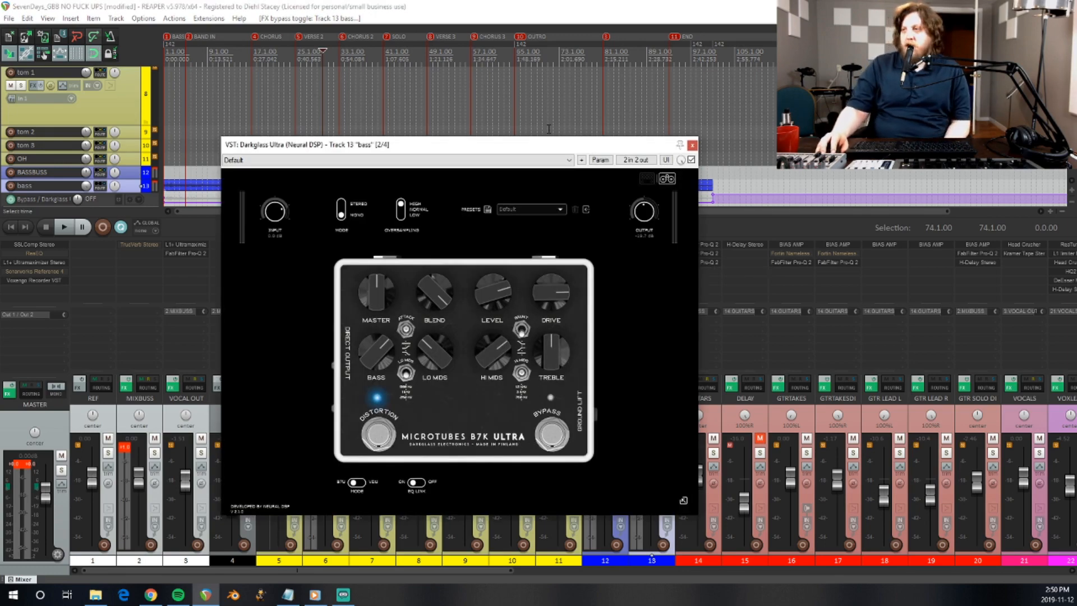
{"action": "left_click_drag", "start_coordinate": [528, 148], "coordinate": [506, 138]}
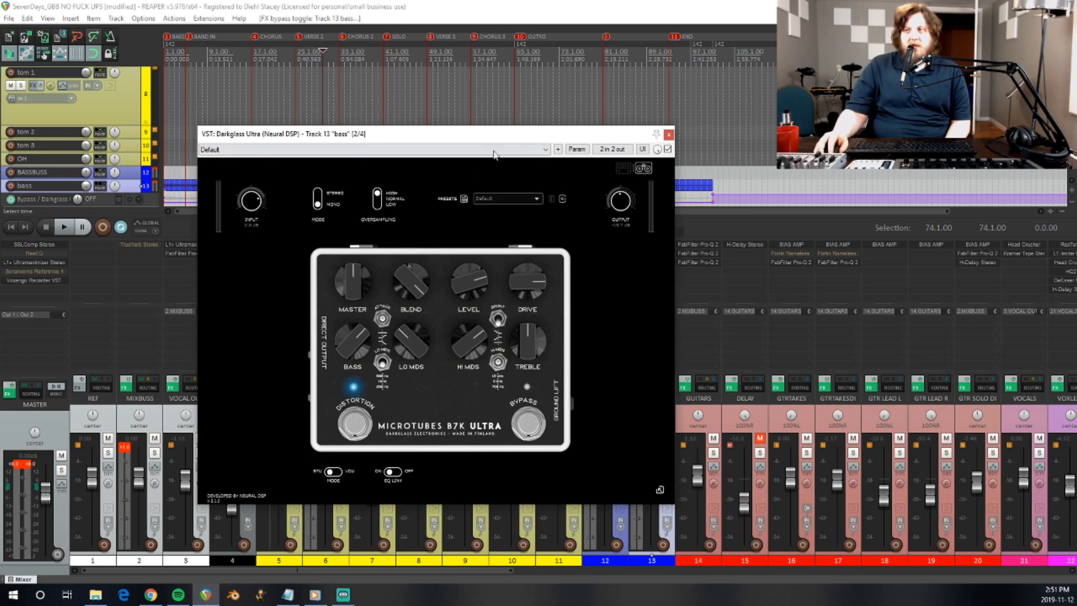
{"action": "left_click_drag", "start_coordinate": [431, 136], "coordinate": [585, 231]}
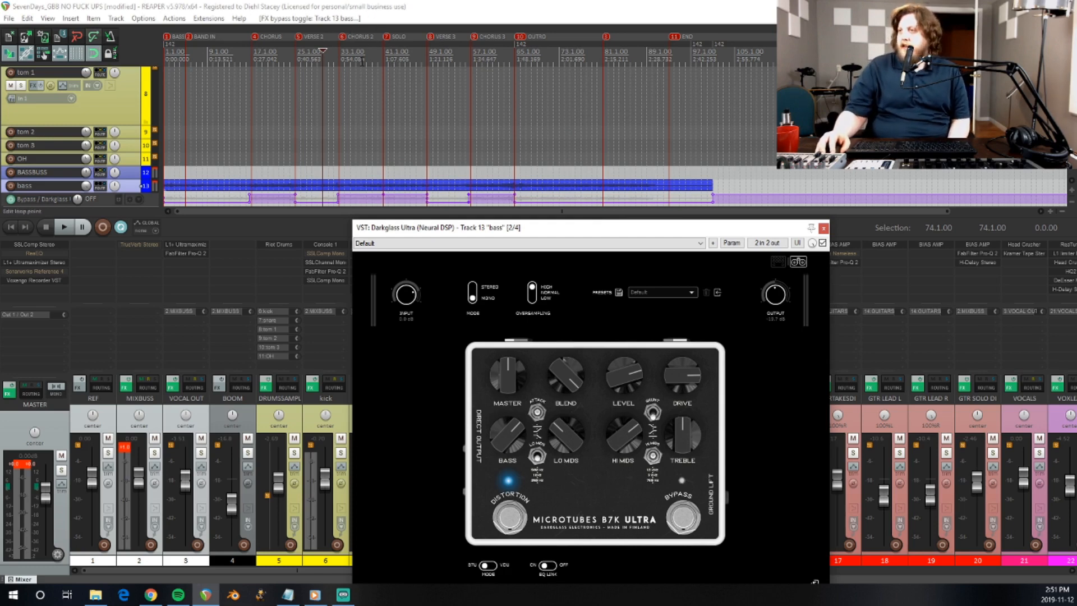
Listen to the bass through the Darkglass Ultra from bar 33, and close the plug-in.
{"action": "left_click", "coordinate": [338, 51]}
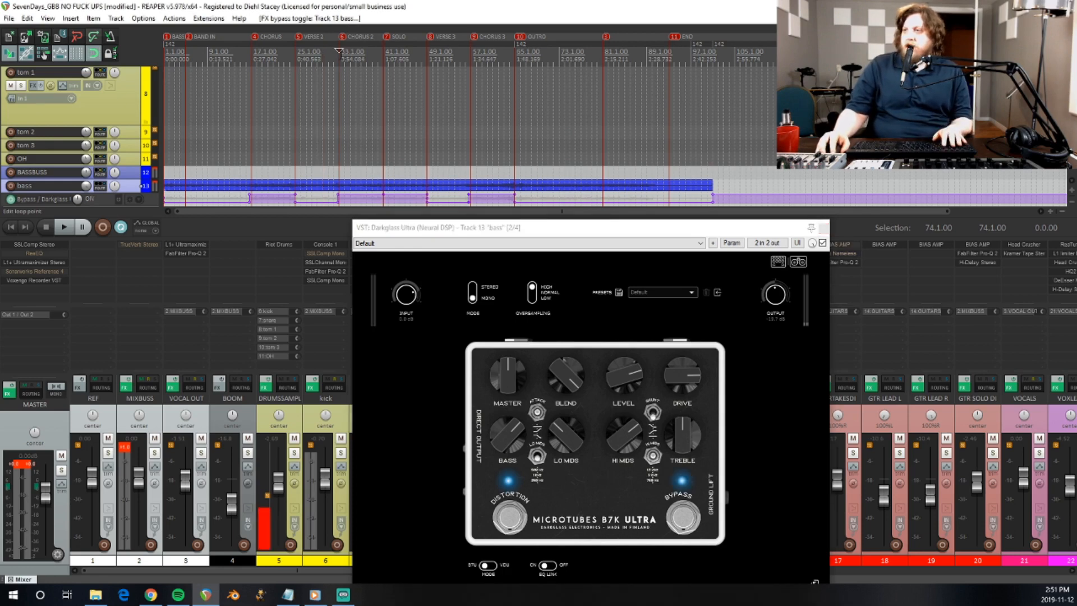
{"action": "key", "text": "space"}
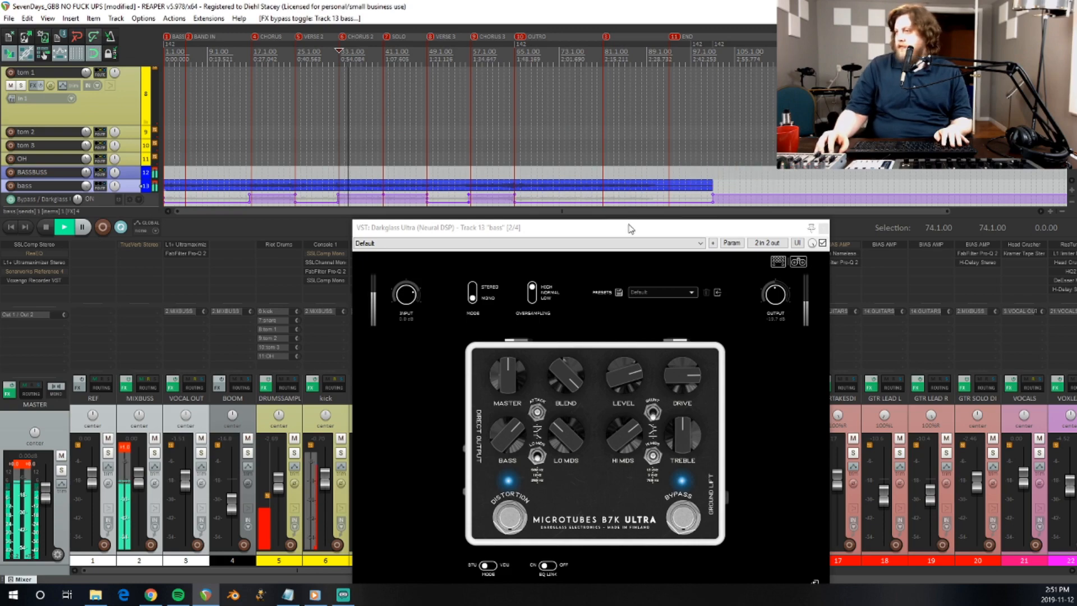
{"action": "left_click_drag", "start_coordinate": [628, 233], "coordinate": [349, 70]}
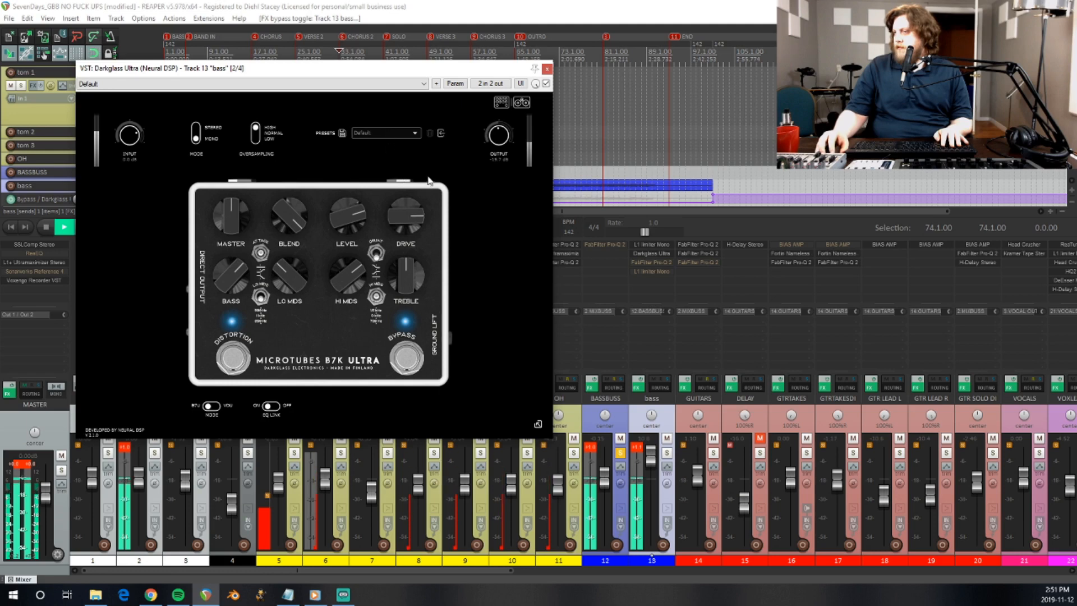
{"action": "key", "text": "space"}
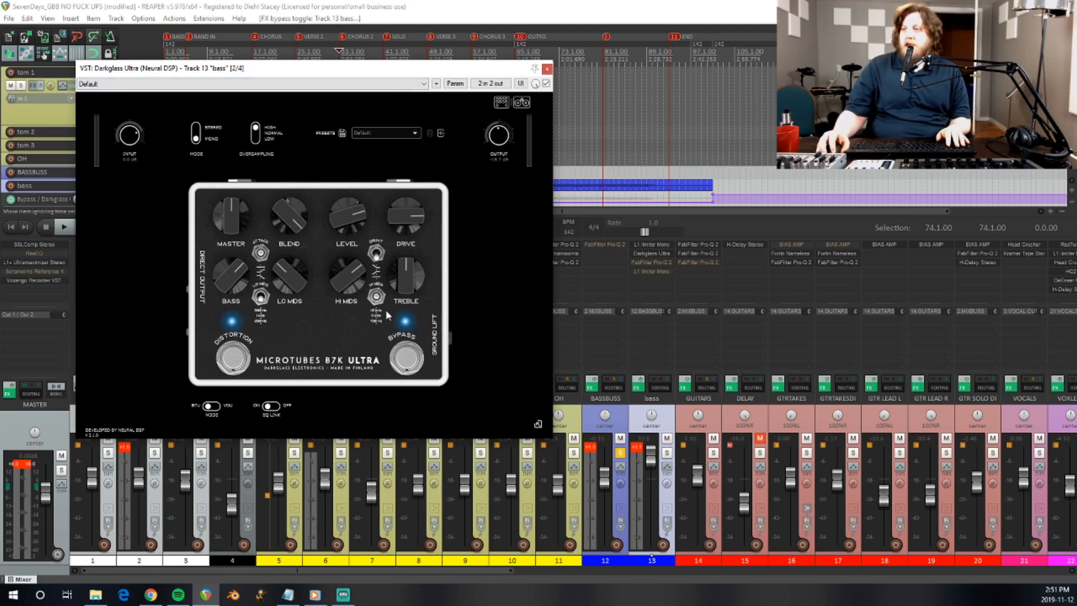
{"action": "left_click", "coordinate": [468, 7]}
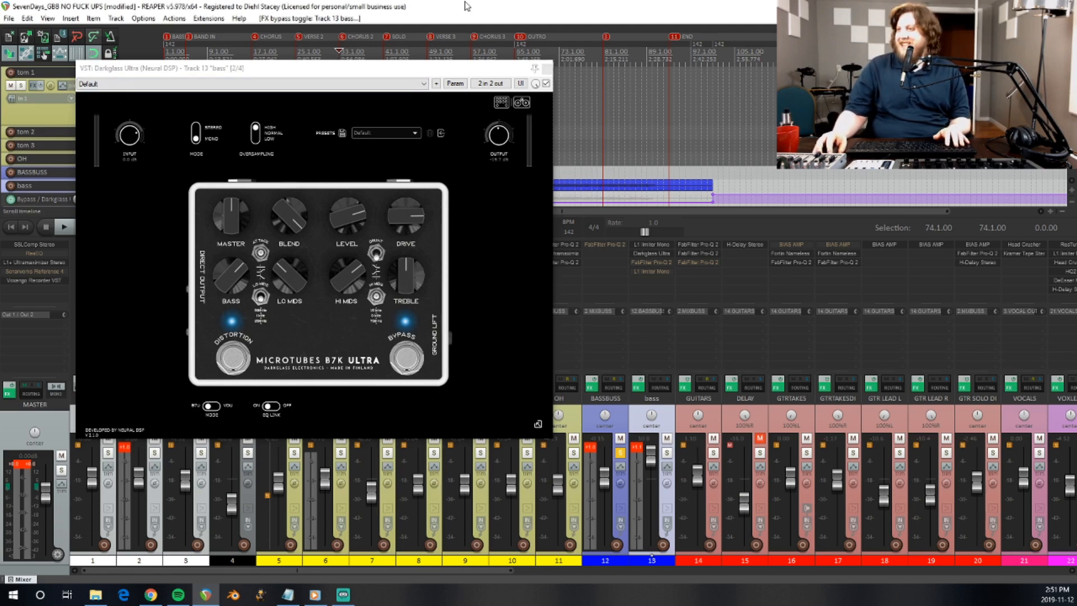
{"action": "key", "text": "space"}
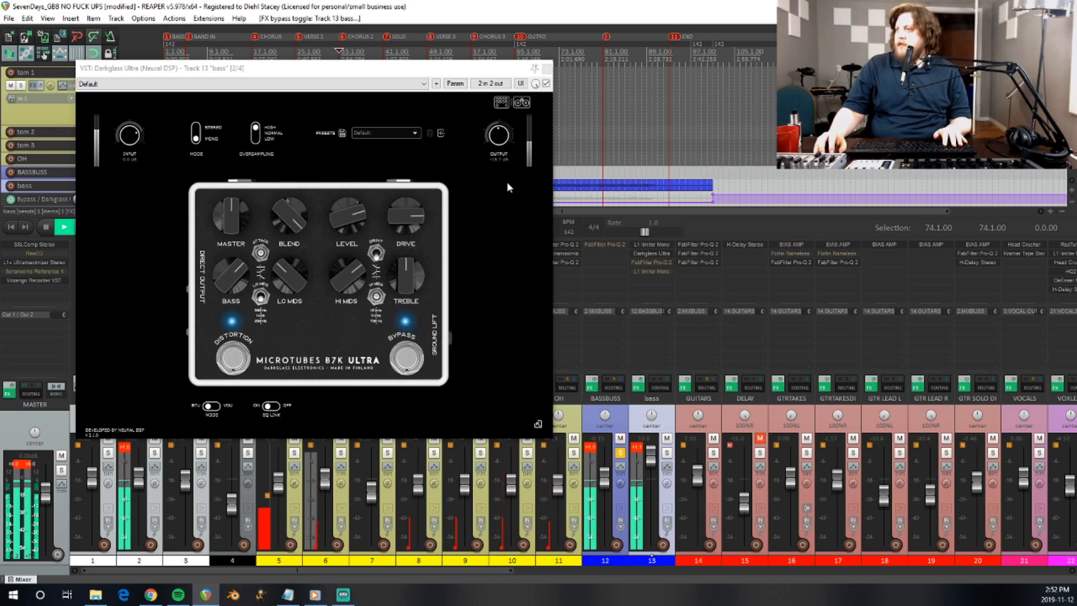
{"action": "key", "text": "space"}
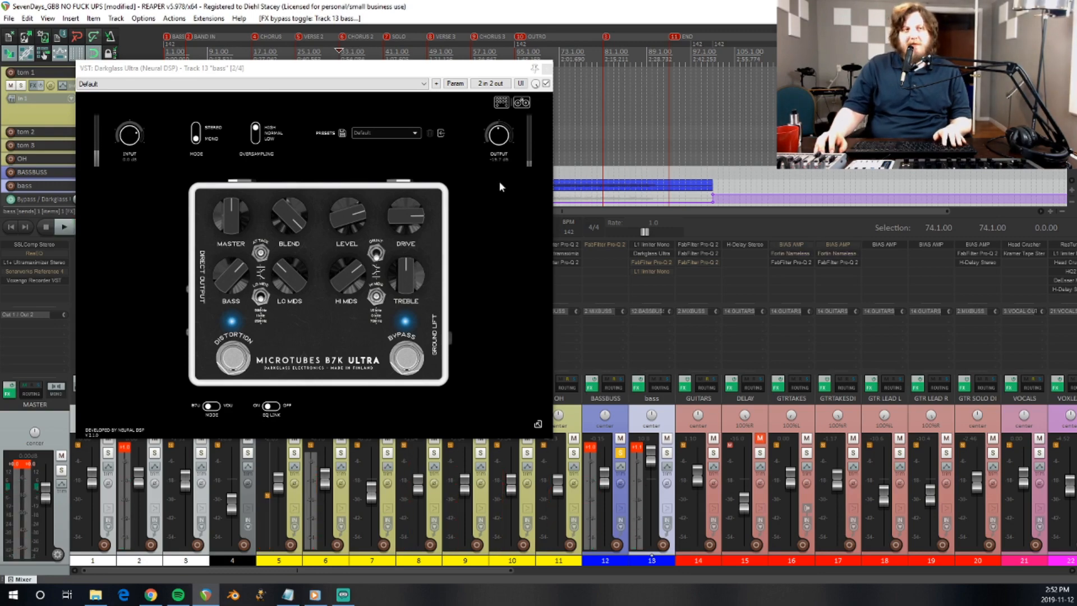
{"action": "left_click", "coordinate": [545, 68]}
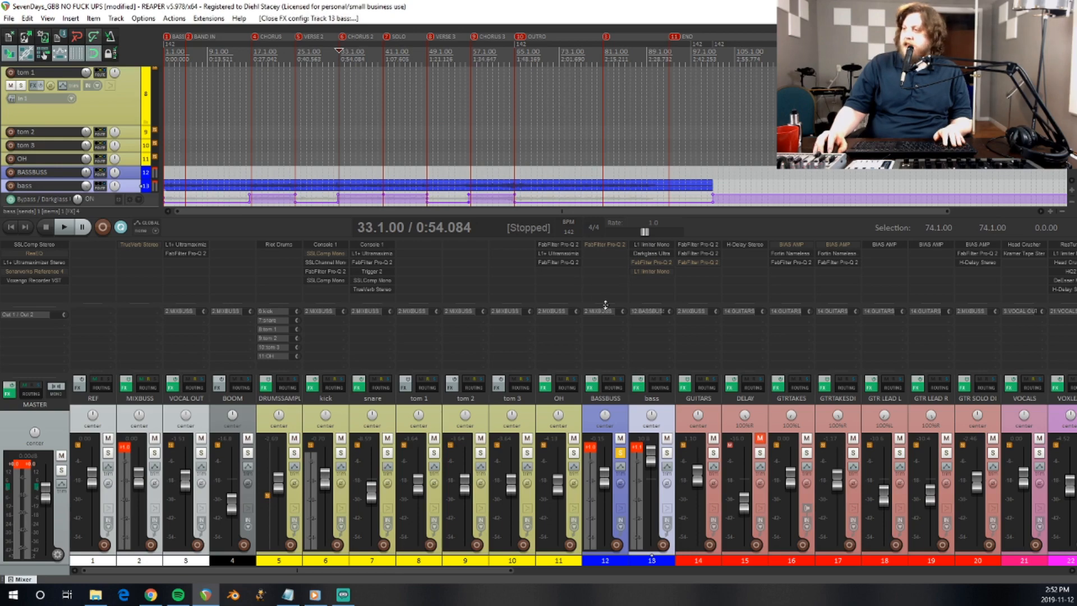
Re-enable the FabFilter Pro-Q 2 on the bass track and open its EQ curve.
{"action": "left_click", "coordinate": [643, 261], "text": "shift"}
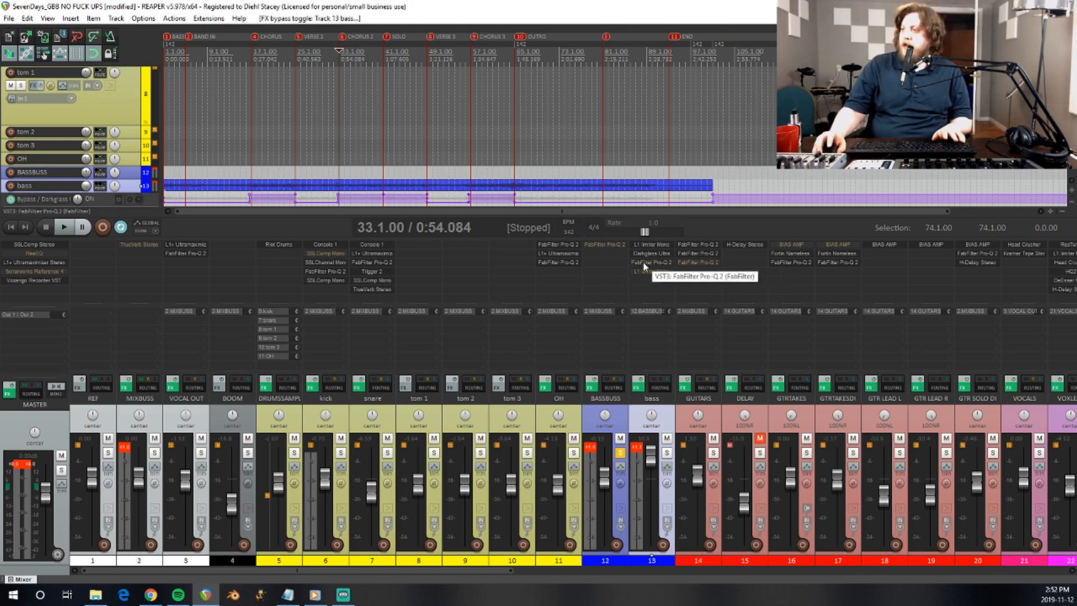
{"action": "left_click", "coordinate": [643, 262]}
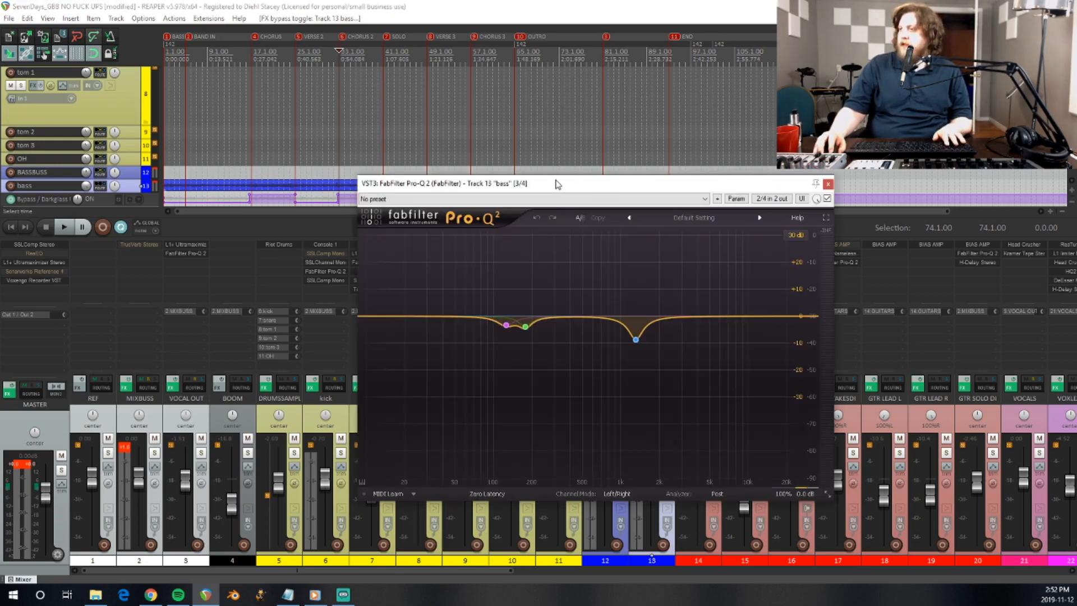
{"action": "left_click_drag", "start_coordinate": [558, 180], "coordinate": [457, 109]}
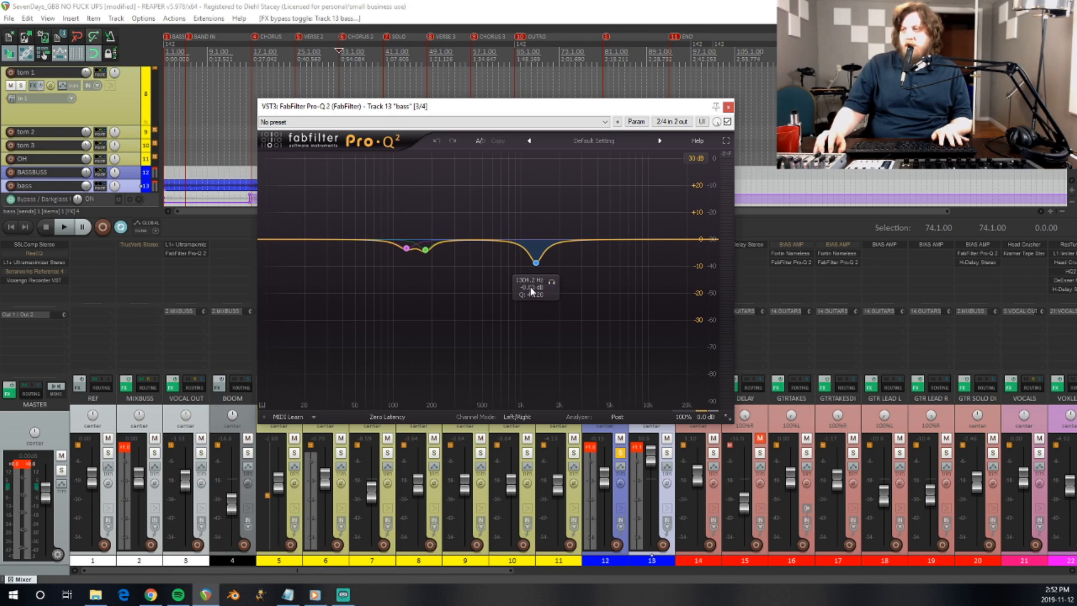
{"action": "double_click", "coordinate": [420, 249]}
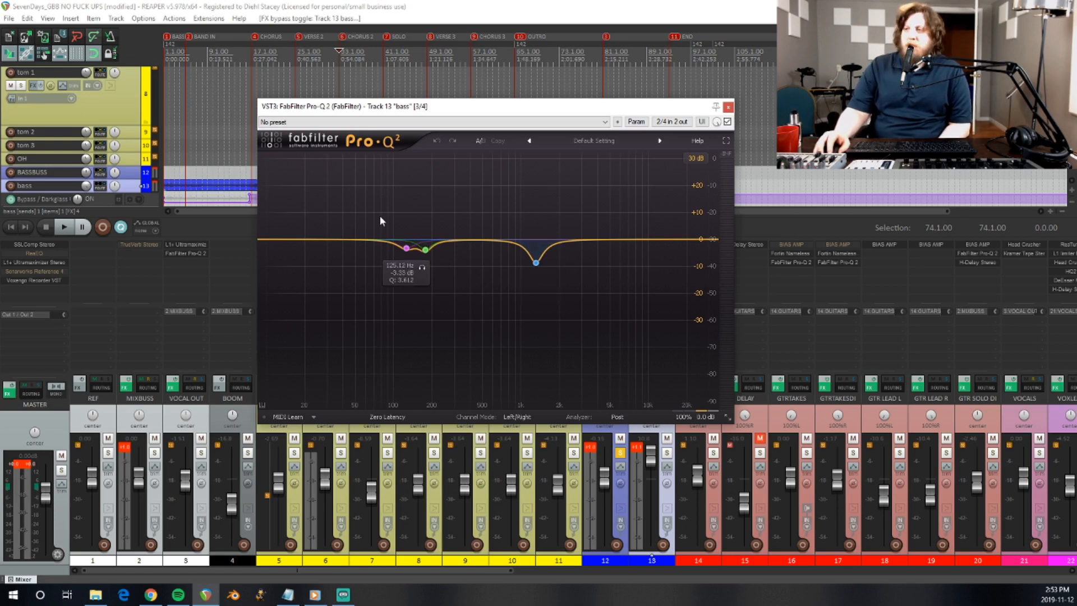
Play the bass from bar 33 and briefly solo the 1304 Hz cut in the Pro-Q 2 to hear that range.
{"action": "left_click", "coordinate": [536, 263]}
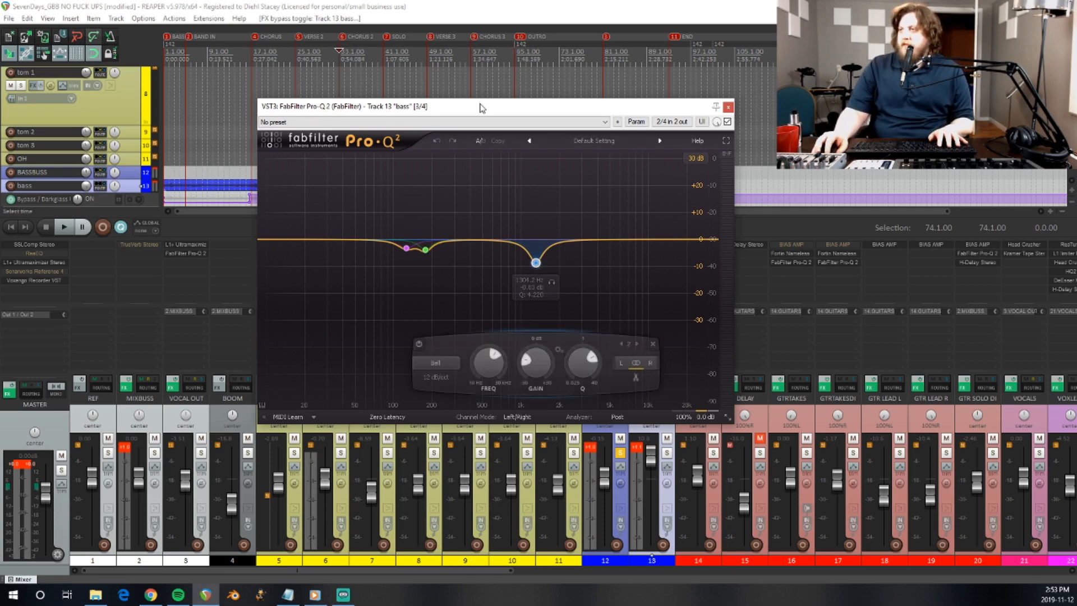
{"action": "left_click_drag", "start_coordinate": [480, 106], "coordinate": [264, 74]}
{"action": "key", "text": "space"}
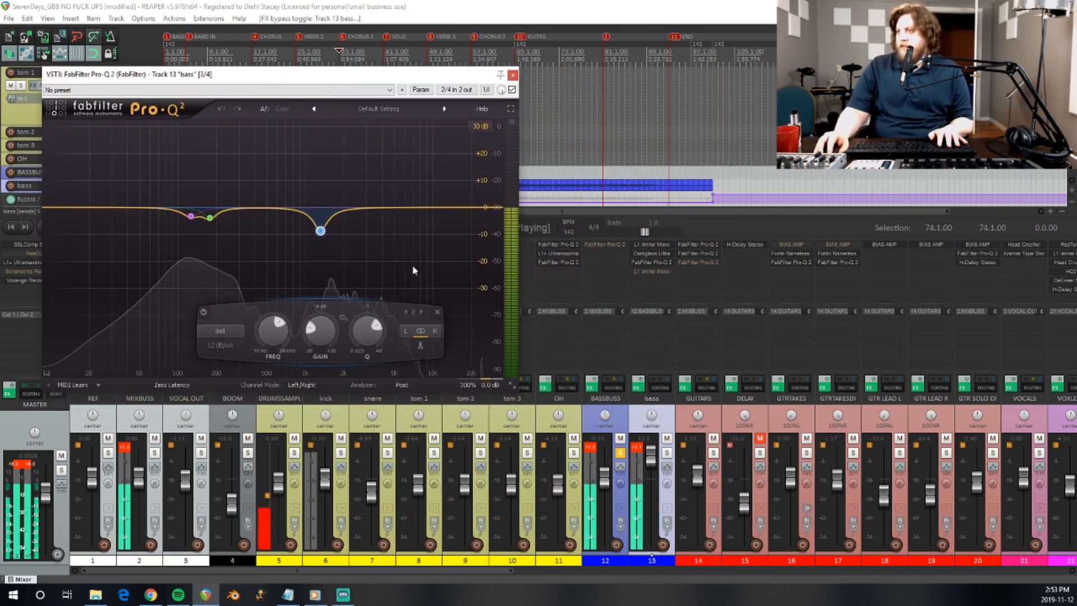
{"action": "left_click", "coordinate": [335, 250]}
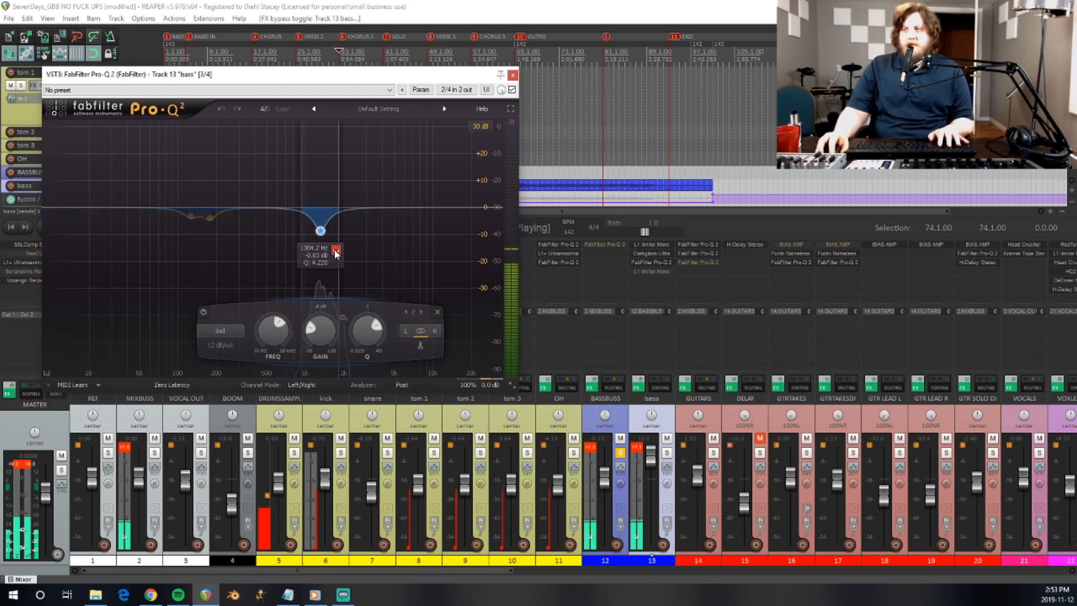
{"action": "left_click", "coordinate": [336, 250]}
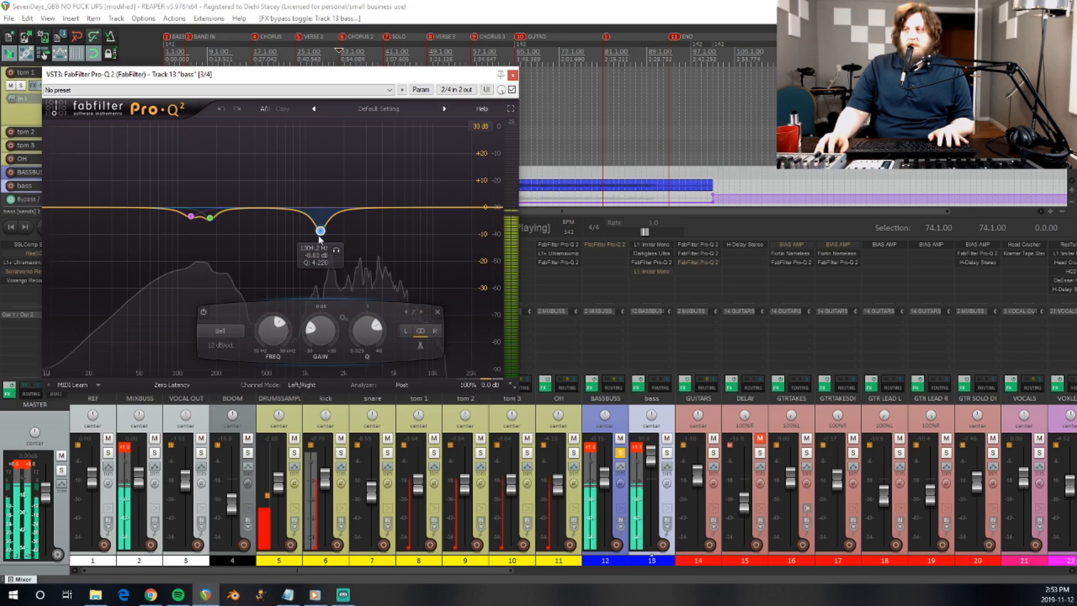
Compare the bass with the 1304 Hz cut bypassed and re-enabled, stop playback, and close the Pro-Q 2.
{"action": "left_click", "coordinate": [203, 312]}
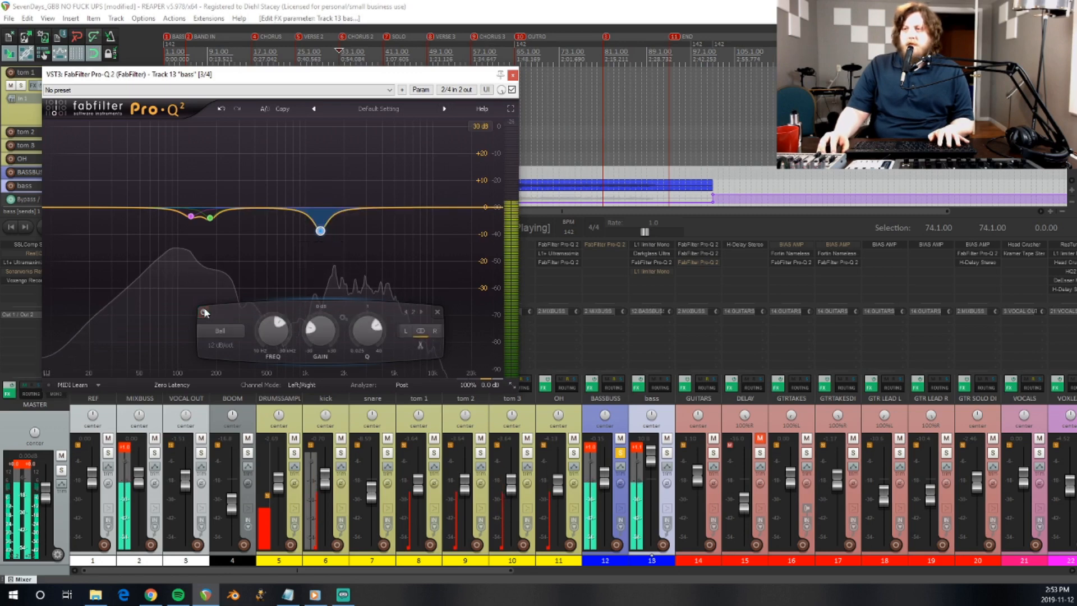
{"action": "left_click", "coordinate": [203, 312]}
{"action": "key", "text": "space"}
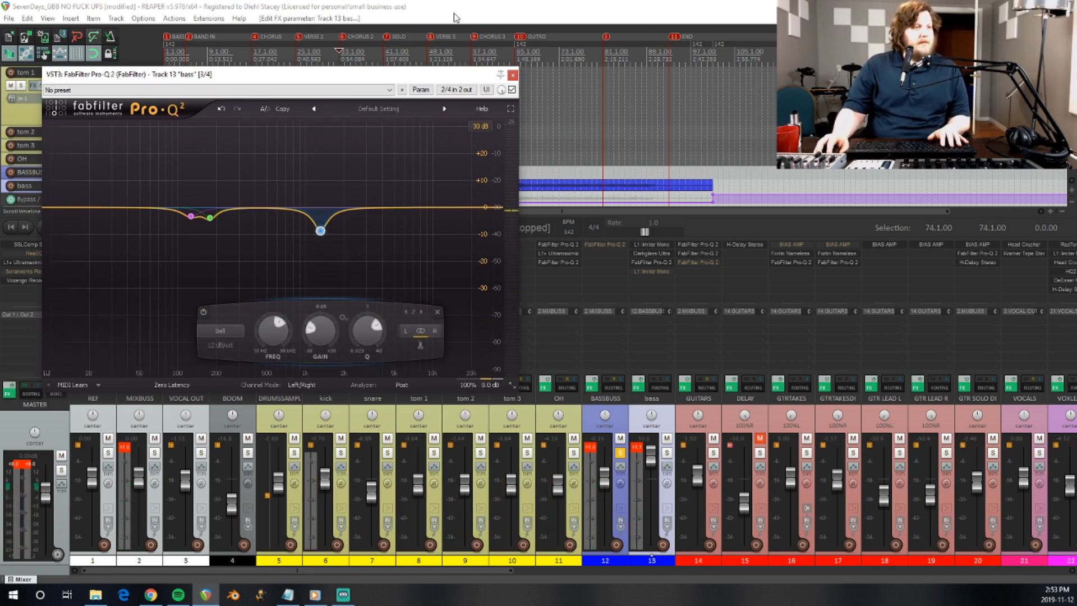
{"action": "left_click", "coordinate": [513, 74]}
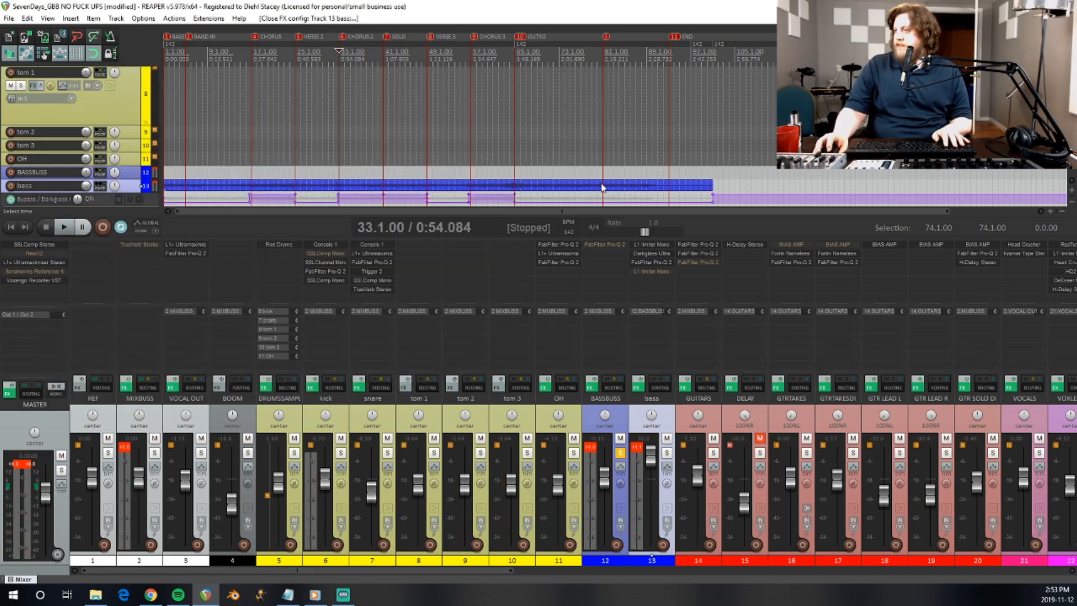
Re-enable the second L1 limiter Mono at the end of the bass track's chain and open its settings.
{"action": "left_click", "coordinate": [655, 271], "text": "shift"}
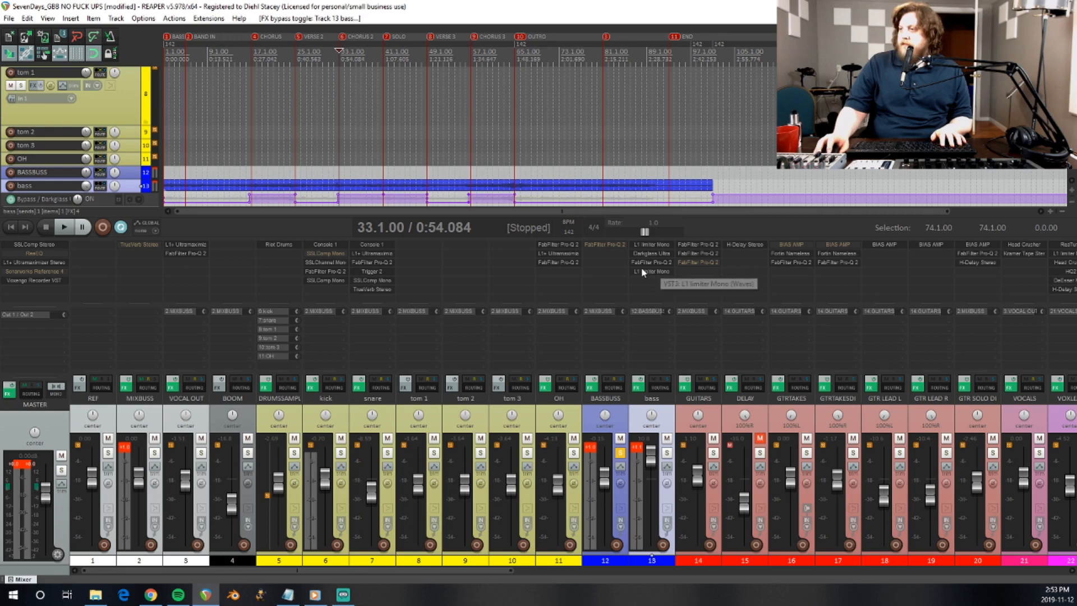
{"action": "left_click", "coordinate": [651, 271]}
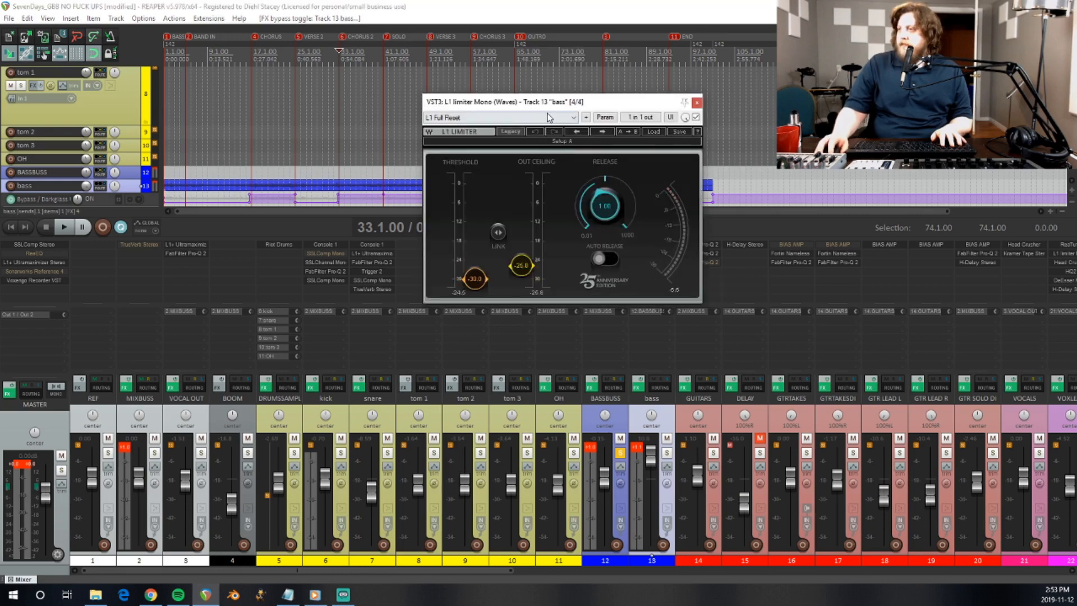
{"action": "left_click_drag", "start_coordinate": [548, 109], "coordinate": [517, 64]}
Listen to the bass through the final L1 limiter from bar 33, and close the plug-in.
{"action": "key", "text": "space"}
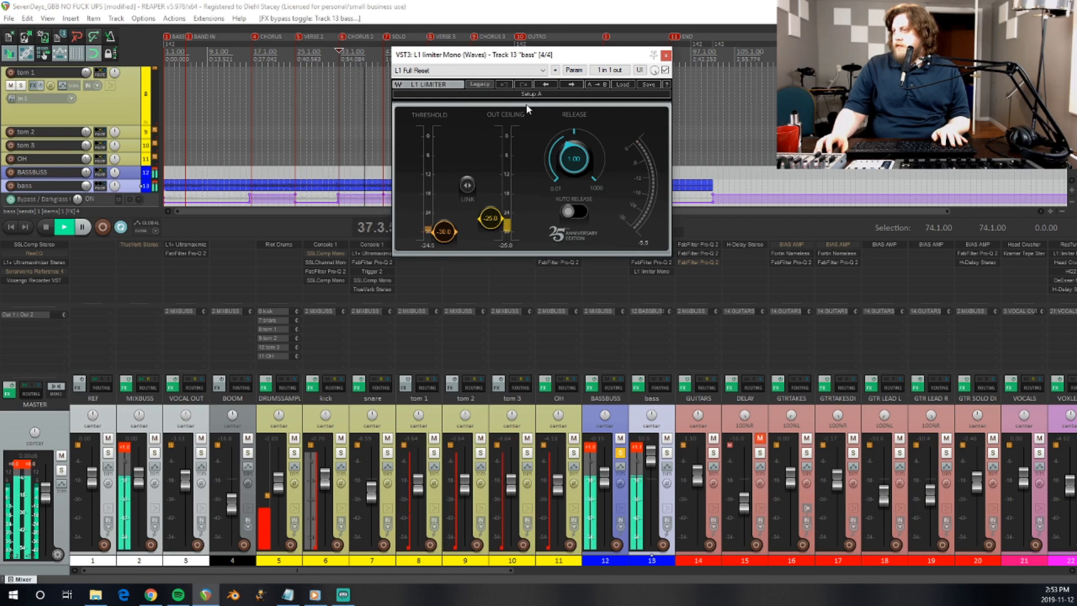
{"action": "key", "text": "space"}
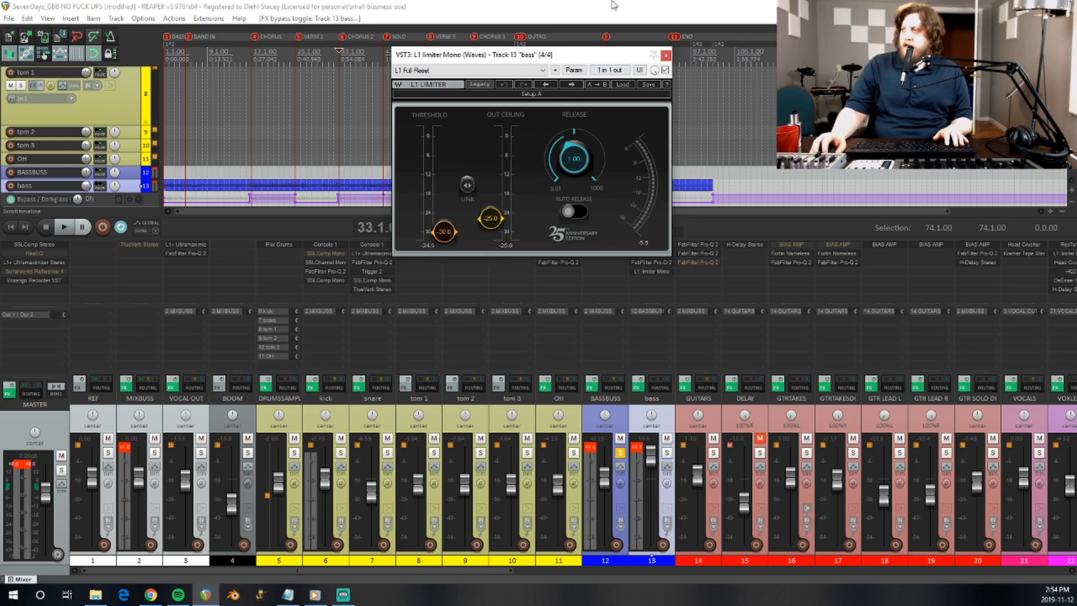
{"action": "left_click", "coordinate": [666, 56]}
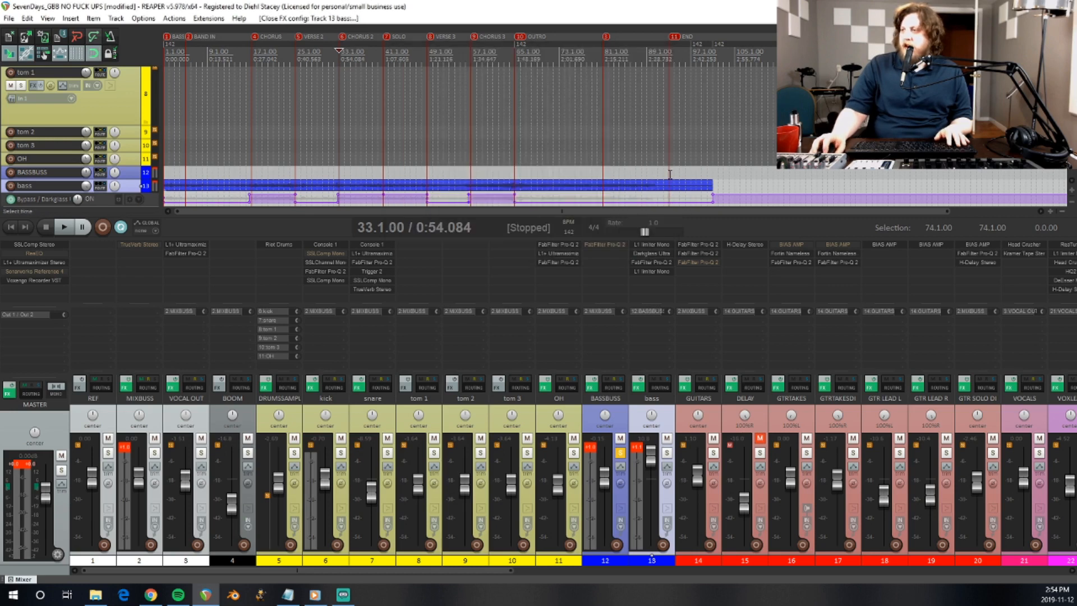
Re-enable the FabFilter Pro-Q 2 on the BASSBUSS track and open its EQ curve.
{"action": "left_click", "coordinate": [621, 421]}
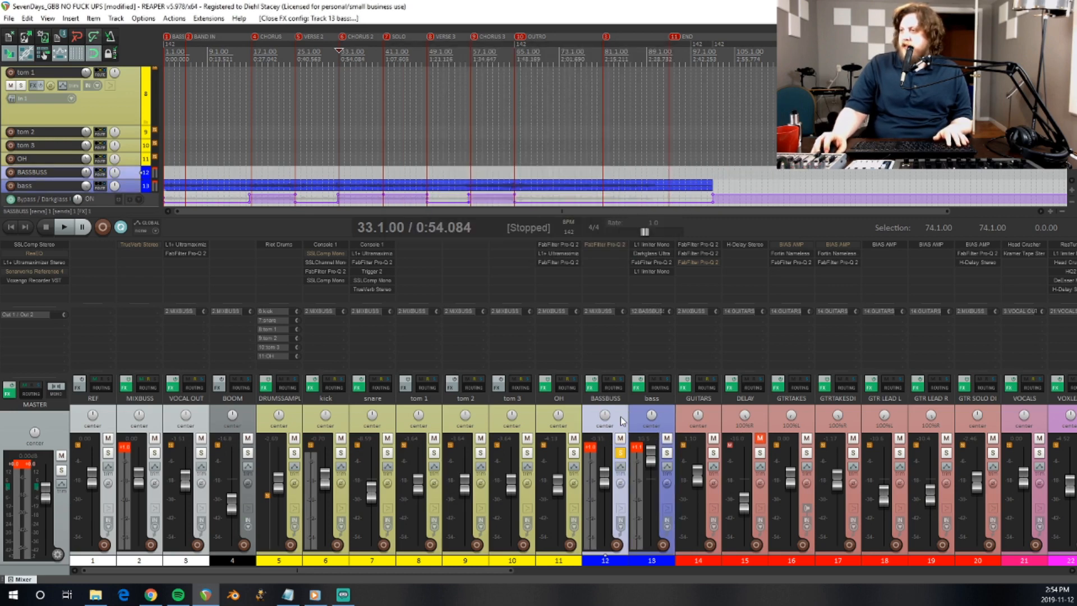
{"action": "left_click", "coordinate": [591, 244], "text": "shift"}
{"action": "left_click", "coordinate": [591, 245]}
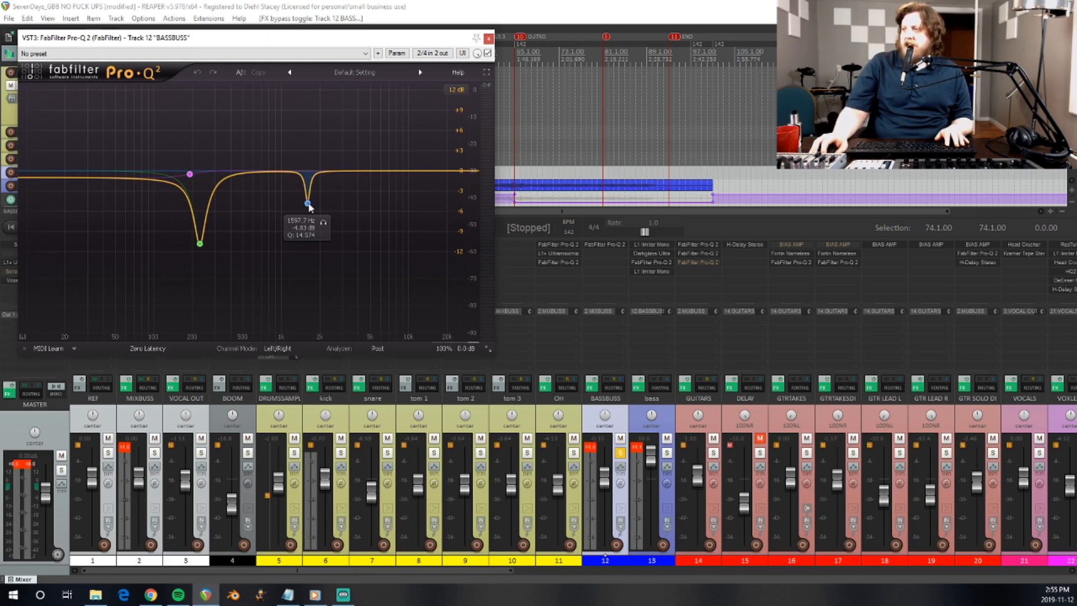
Look at the bass track's Pro-Q 2 curve alongside the BASSBUSS EQ, and close both plug-in windows.
{"action": "left_click", "coordinate": [659, 263]}
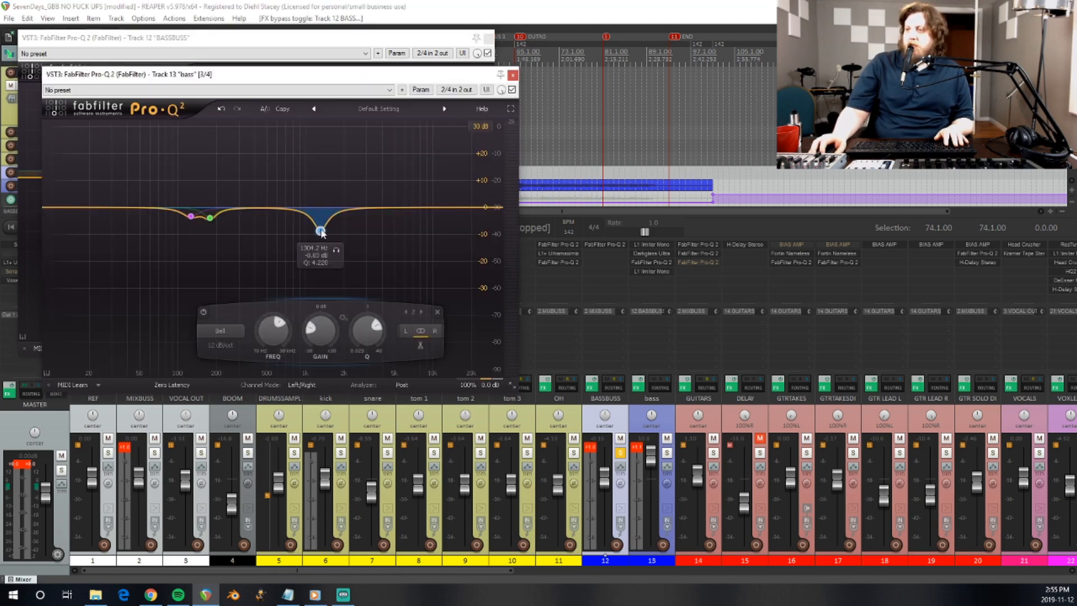
{"action": "left_click", "coordinate": [513, 74]}
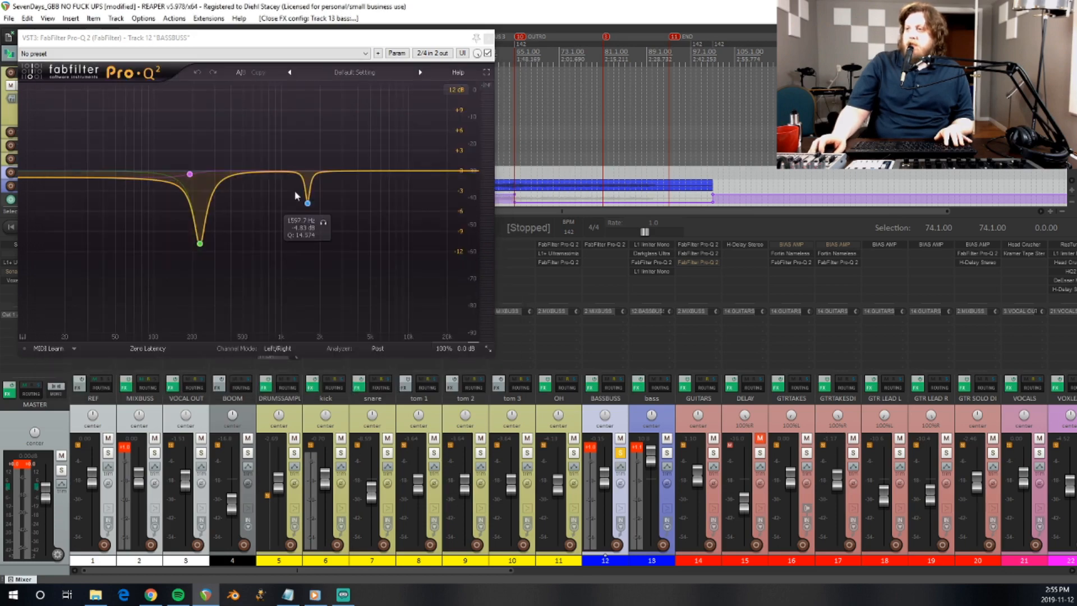
{"action": "left_click", "coordinate": [487, 37]}
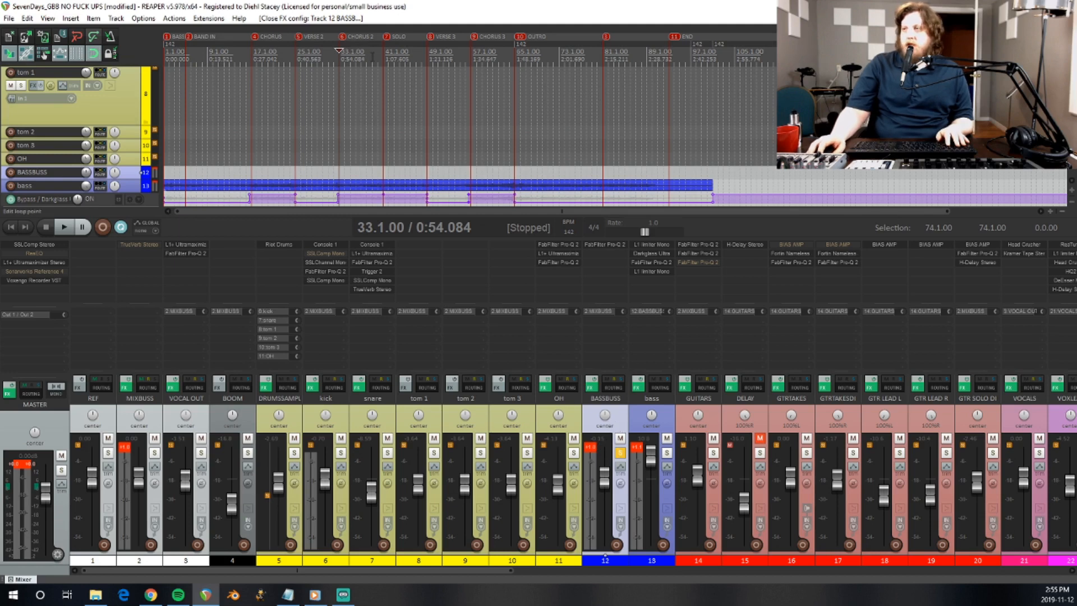
Play from bar 34 and compare the bass with the BASSBUSS Pro-Q 2 bypassed and re-enabled, then stop playback.
{"action": "left_click", "coordinate": [345, 52]}
{"action": "key", "text": "space"}
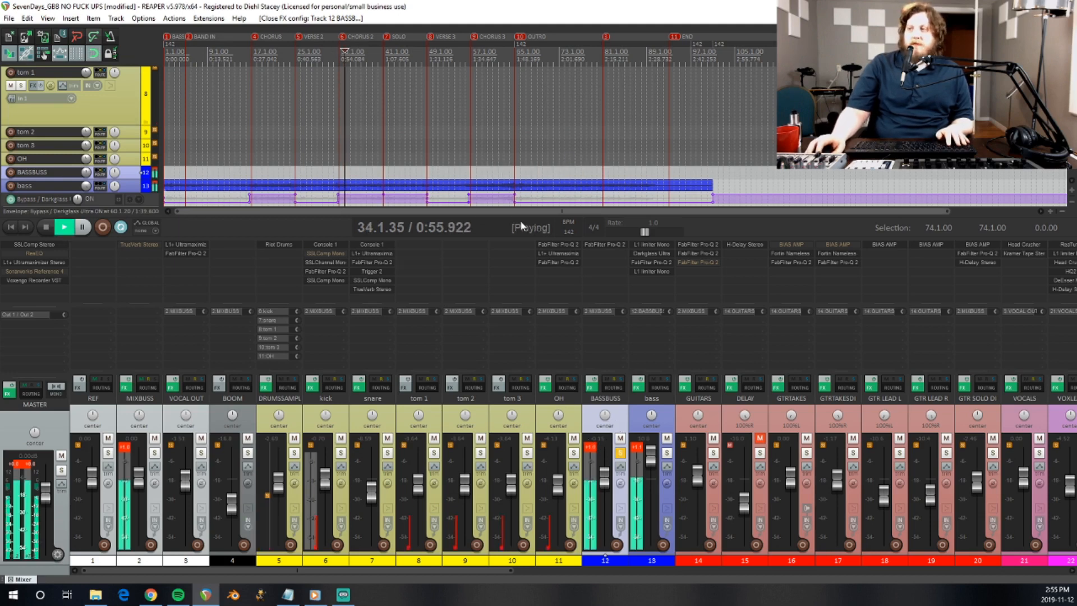
{"action": "left_click", "coordinate": [608, 244], "text": "shift"}
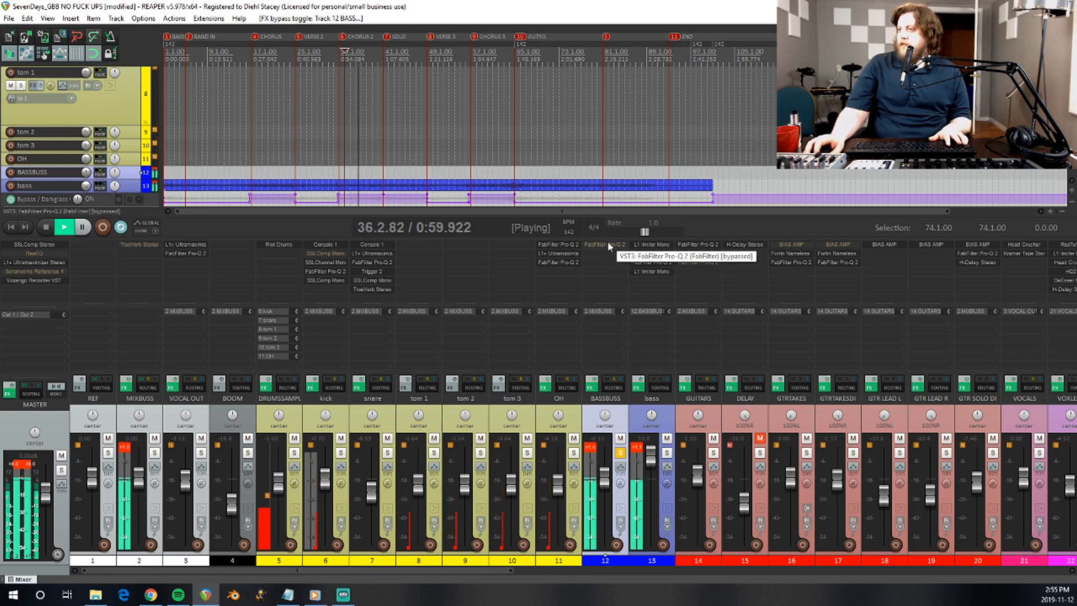
{"action": "left_click", "coordinate": [608, 245], "text": "shift"}
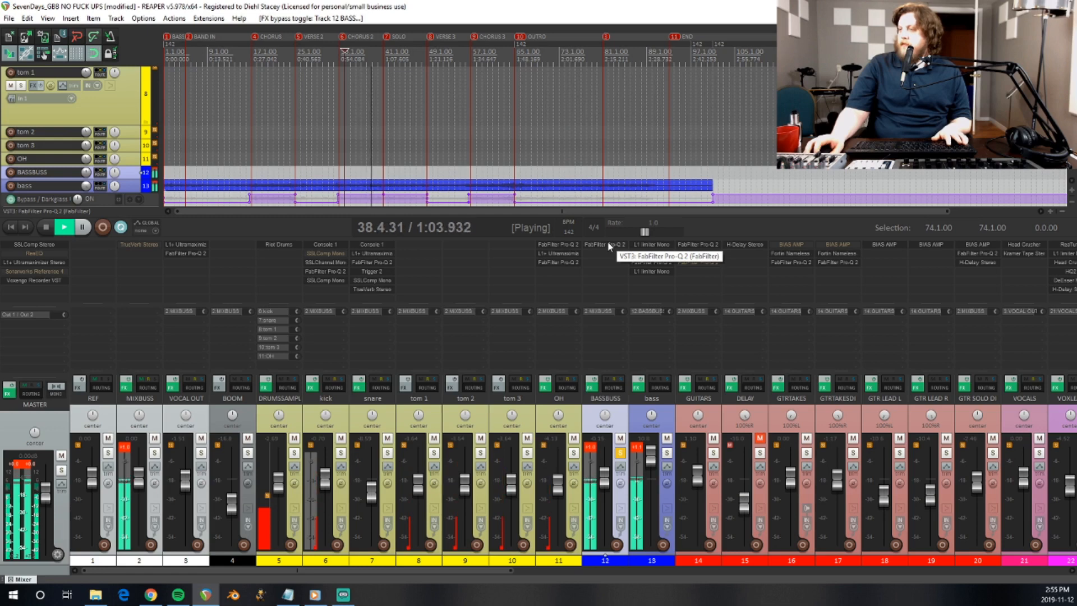
{"action": "key", "text": "space"}
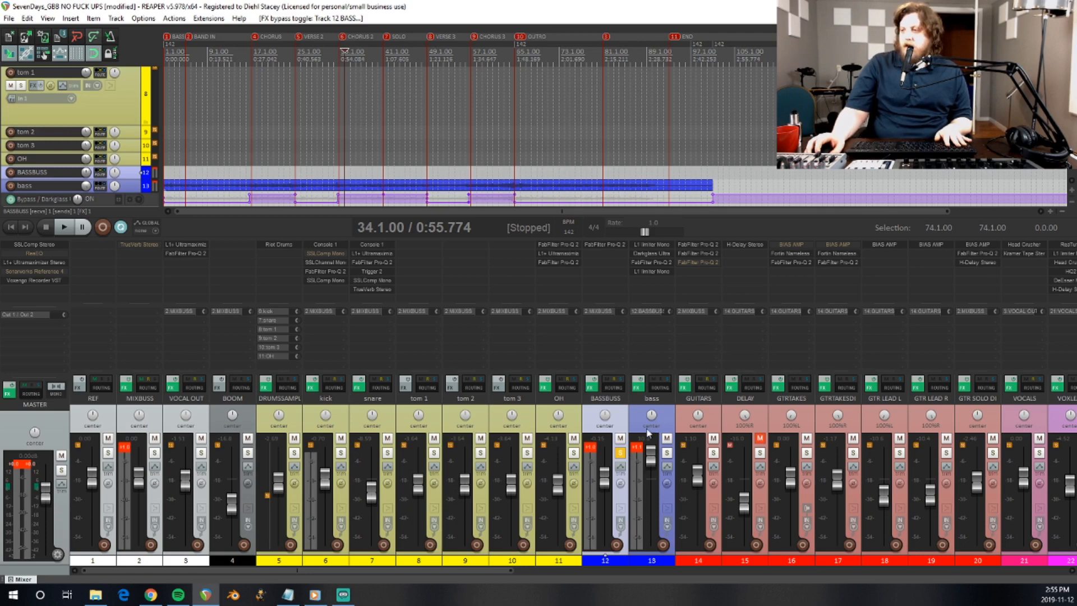
Take the BASSBUSS track out of solo and solo the GUITARS bus instead.
{"action": "left_click", "coordinate": [620, 452]}
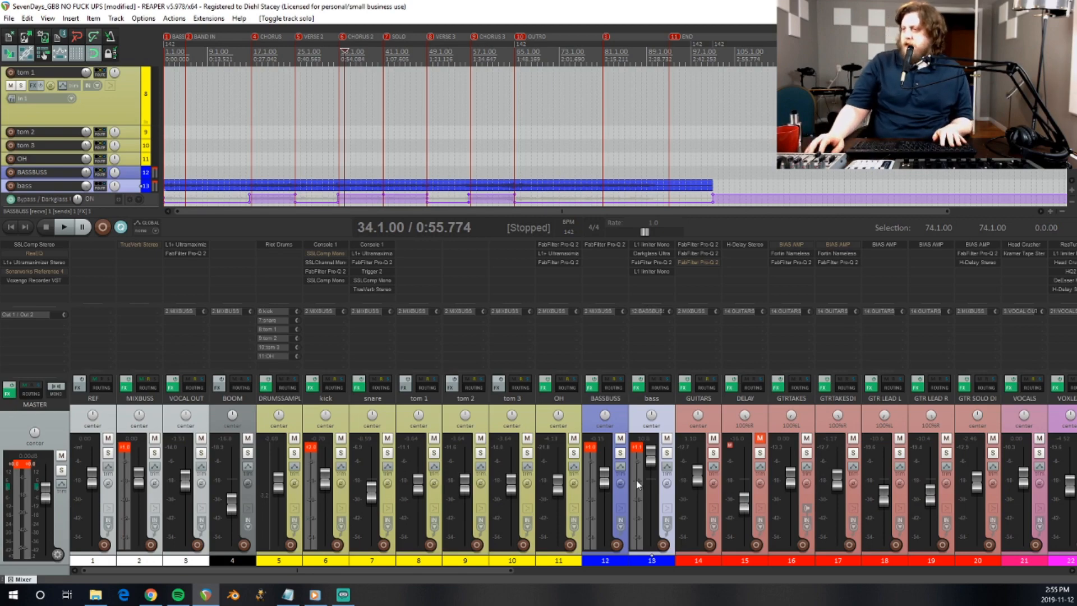
{"action": "left_click_drag", "start_coordinate": [387, 571], "coordinate": [479, 566]}
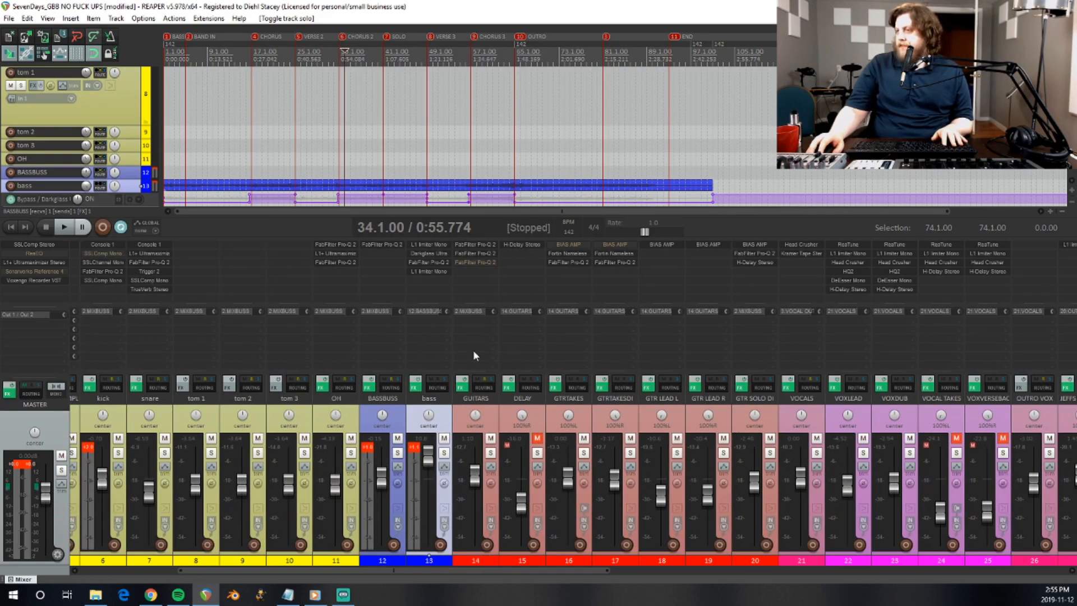
{"action": "left_click", "coordinate": [486, 422]}
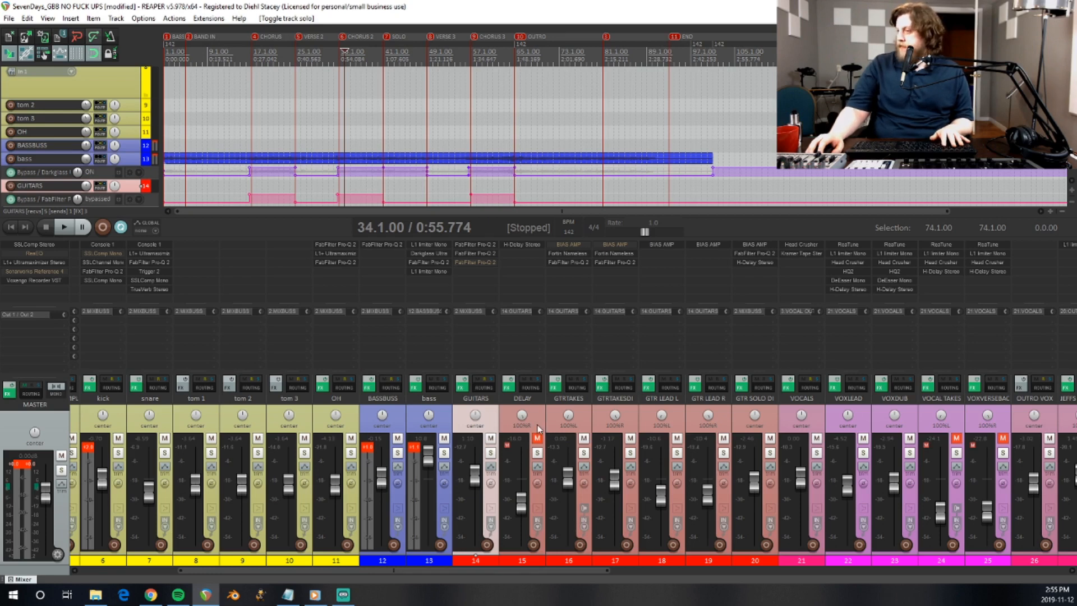
{"action": "left_click", "coordinate": [587, 419]}
{"action": "left_click", "coordinate": [489, 454]}
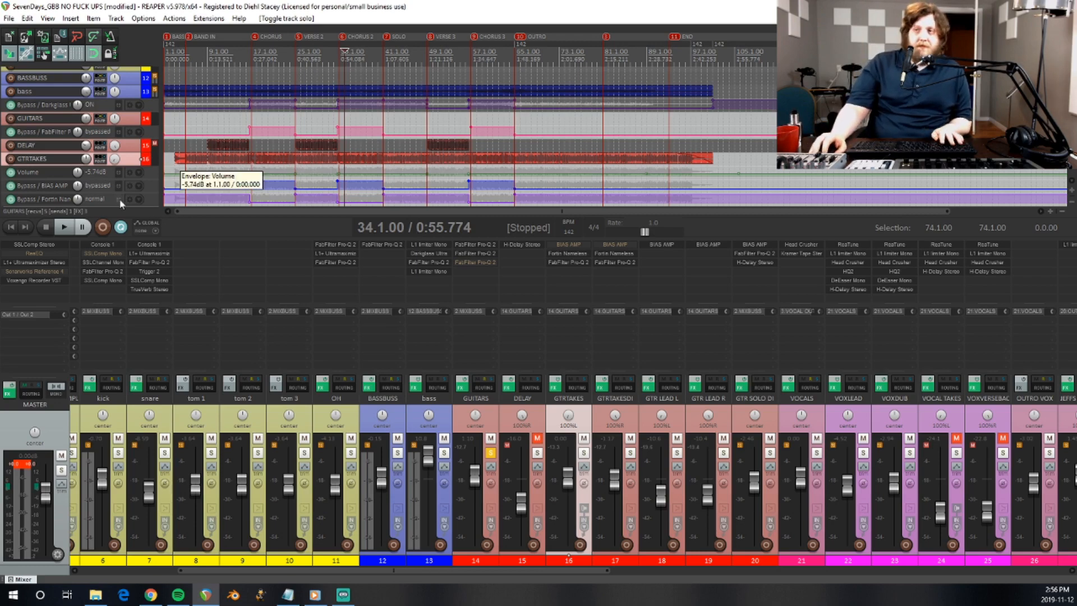
Hide the mixer, enlarge the bass track with its Darkglass Ultra bypass envelope, and solo the track.
{"action": "key", "text": "ctrl+m"}
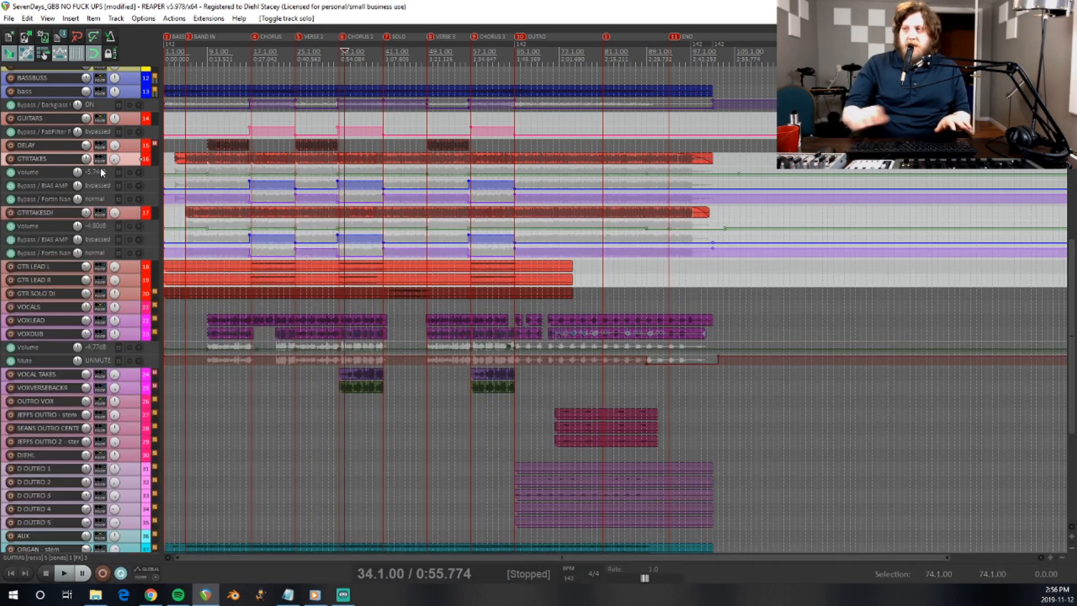
{"action": "scroll", "coordinate": [105, 186], "scroll_direction": "up", "scroll_amount": 3}
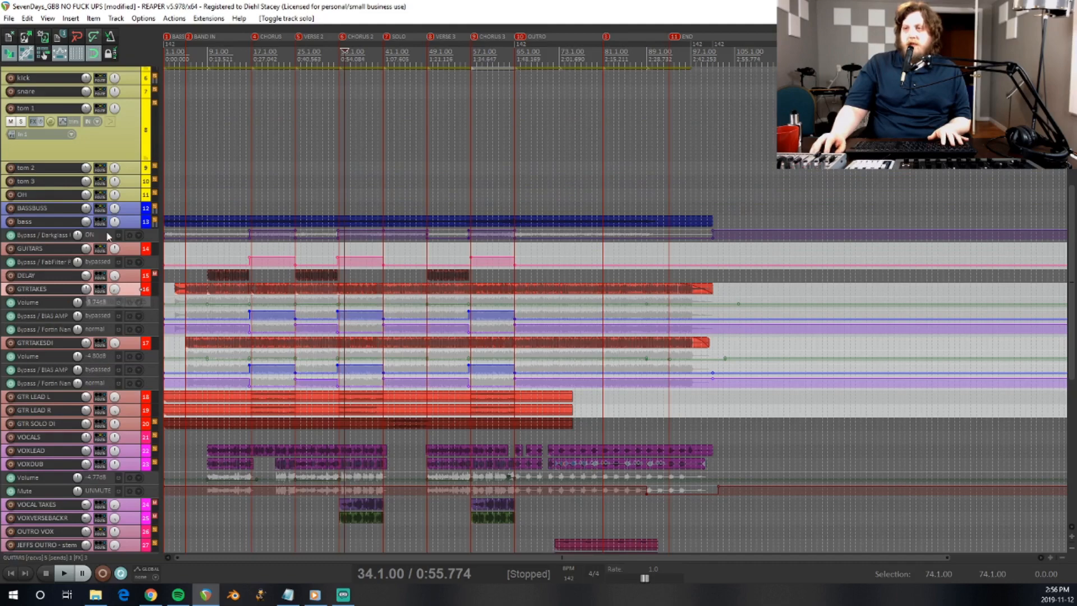
{"action": "left_click_drag", "start_coordinate": [108, 229], "coordinate": [101, 304]}
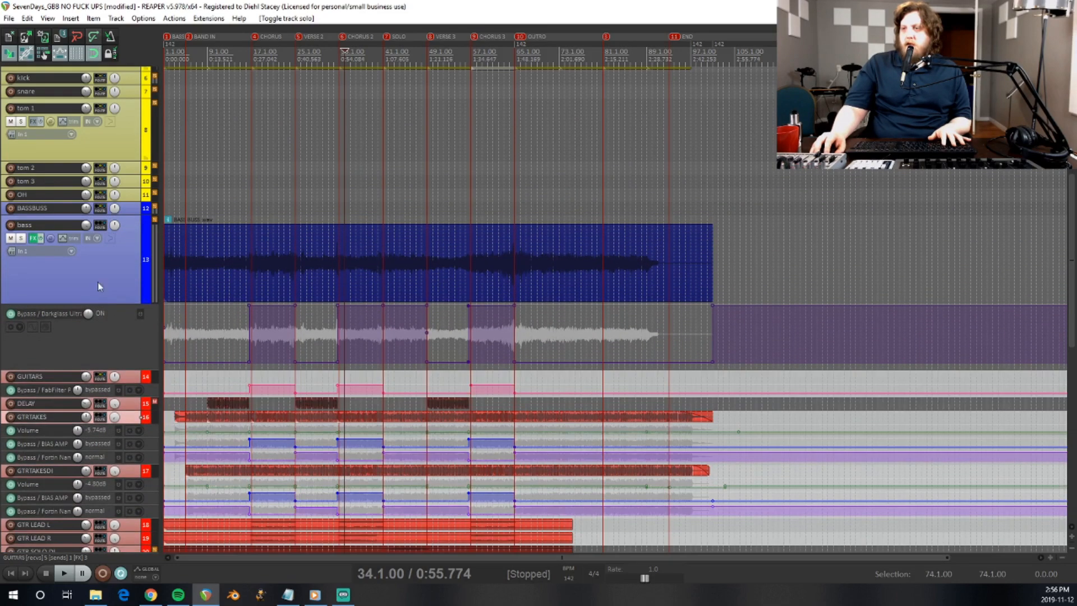
{"action": "left_click", "coordinate": [21, 239]}
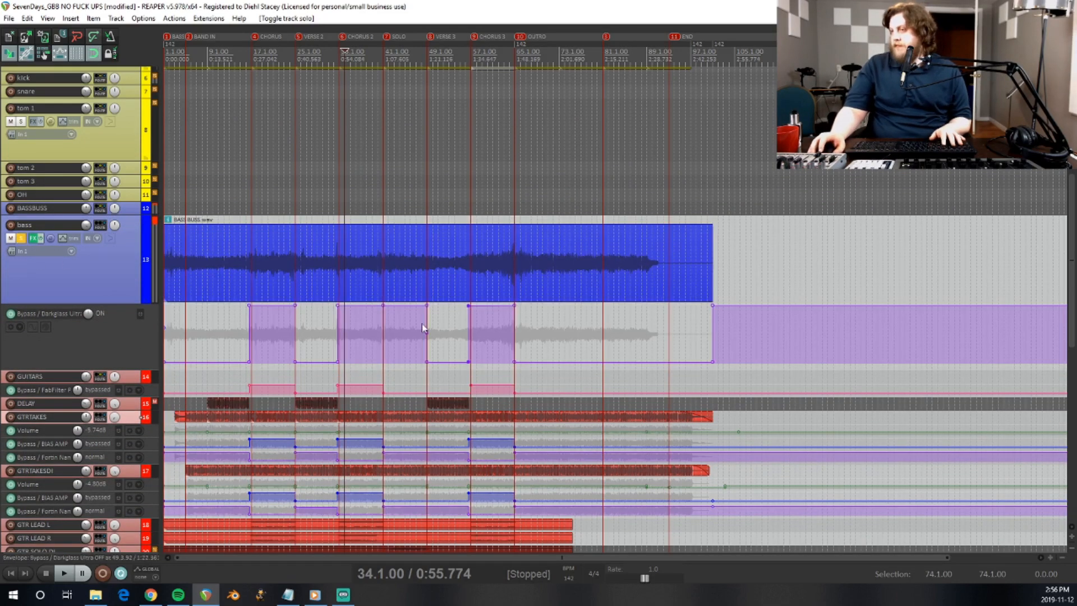
Examine where the bass track's Darkglass Ultra bypass envelope switches just before the CHORUS and CHORUS 2 markers.
{"action": "mouse_move", "coordinate": [373, 308]}
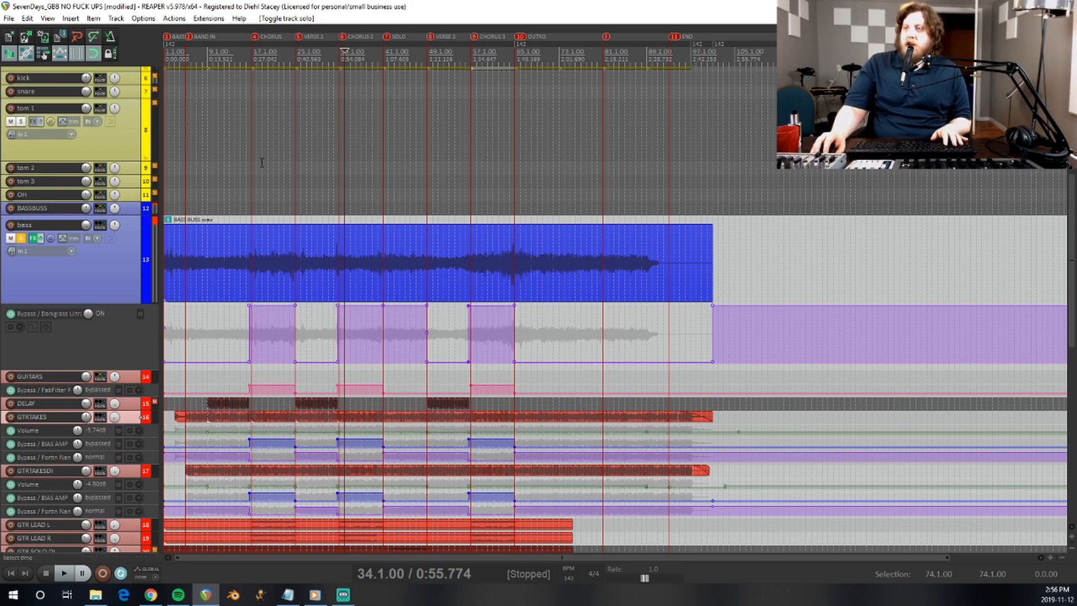
{"action": "left_click", "coordinate": [251, 179]}
{"action": "scroll", "coordinate": [293, 257], "scroll_direction": "up", "scroll_amount": 10}
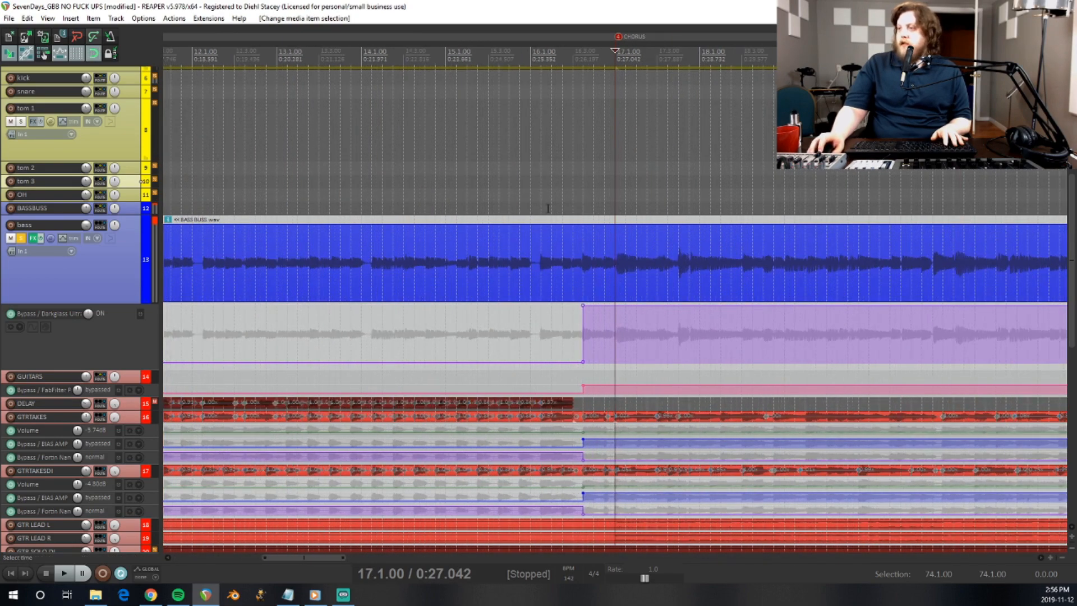
{"action": "left_click", "coordinate": [582, 198]}
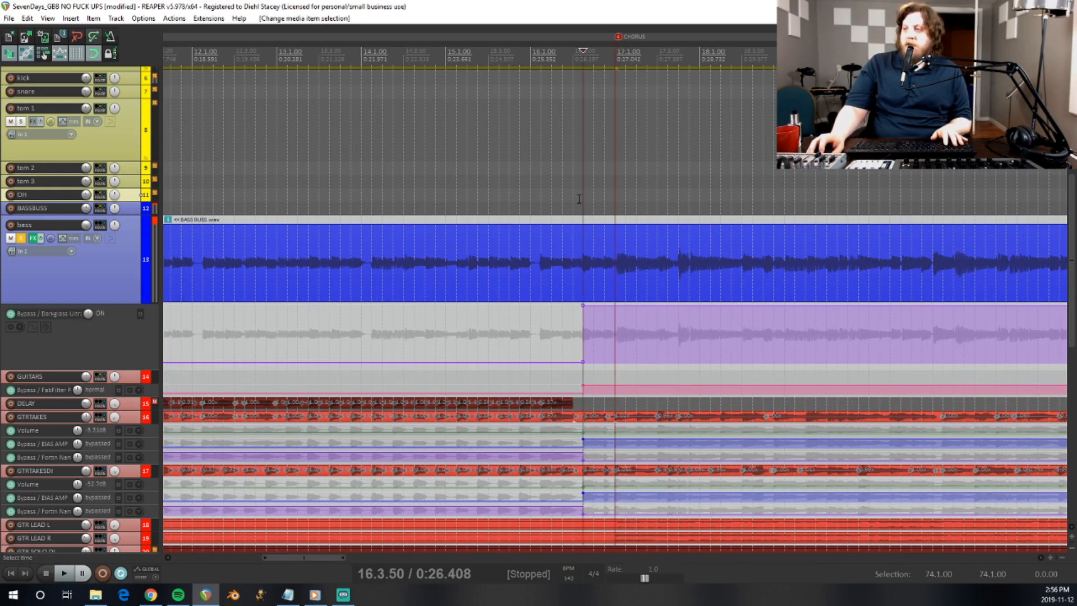
{"action": "scroll", "coordinate": [578, 196], "scroll_direction": "down", "scroll_amount": 3}
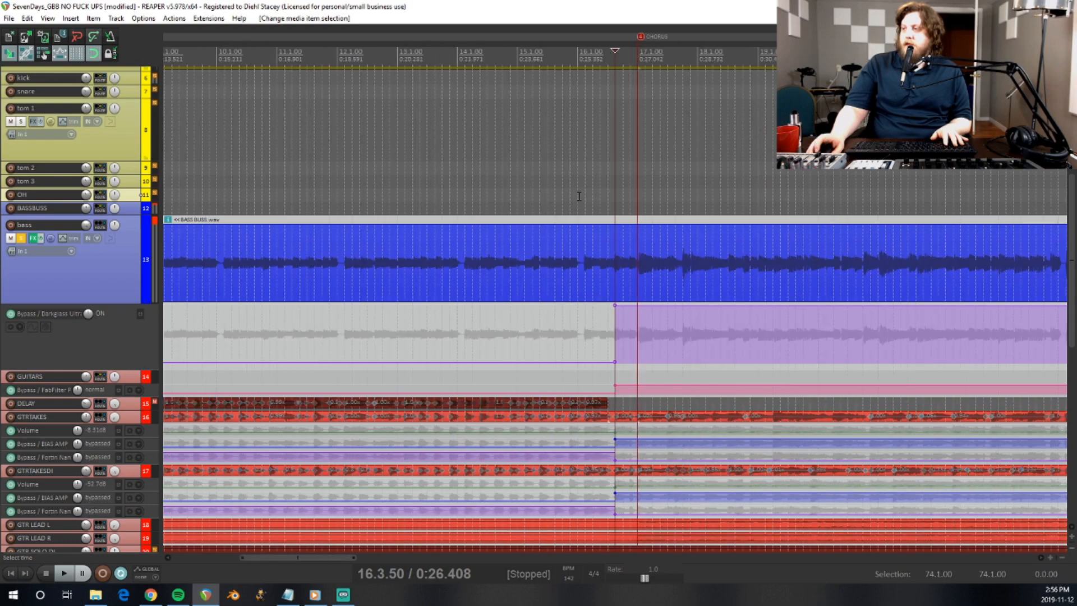
{"action": "scroll", "coordinate": [579, 196], "scroll_direction": "down", "scroll_amount": 10}
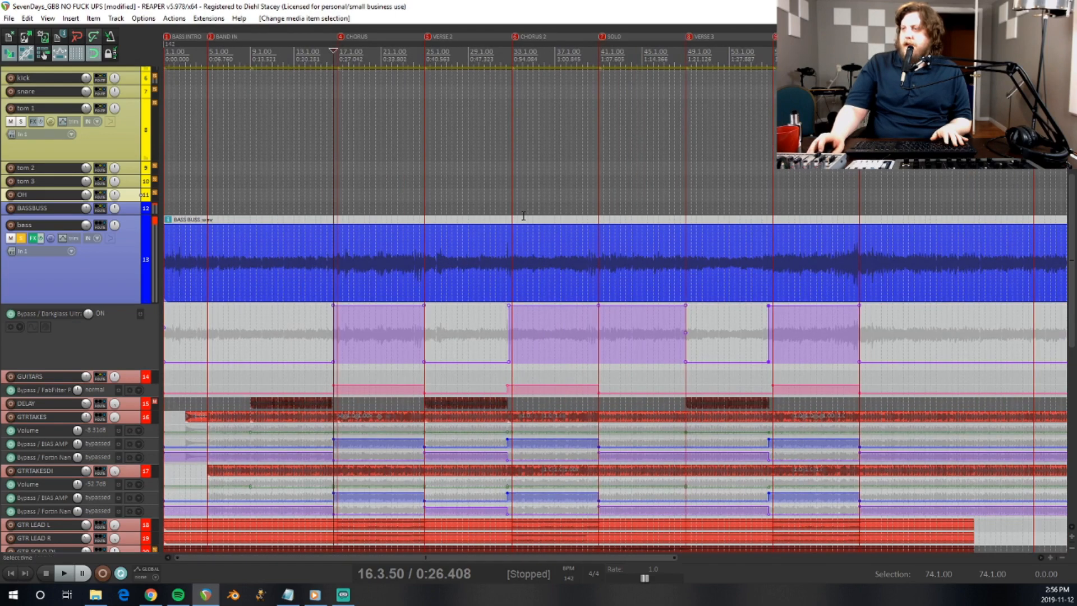
{"action": "left_click", "coordinate": [507, 205]}
{"action": "scroll", "coordinate": [612, 232], "scroll_direction": "up", "scroll_amount": 5}
{"action": "scroll", "coordinate": [645, 208], "scroll_direction": "down", "scroll_amount": 8}
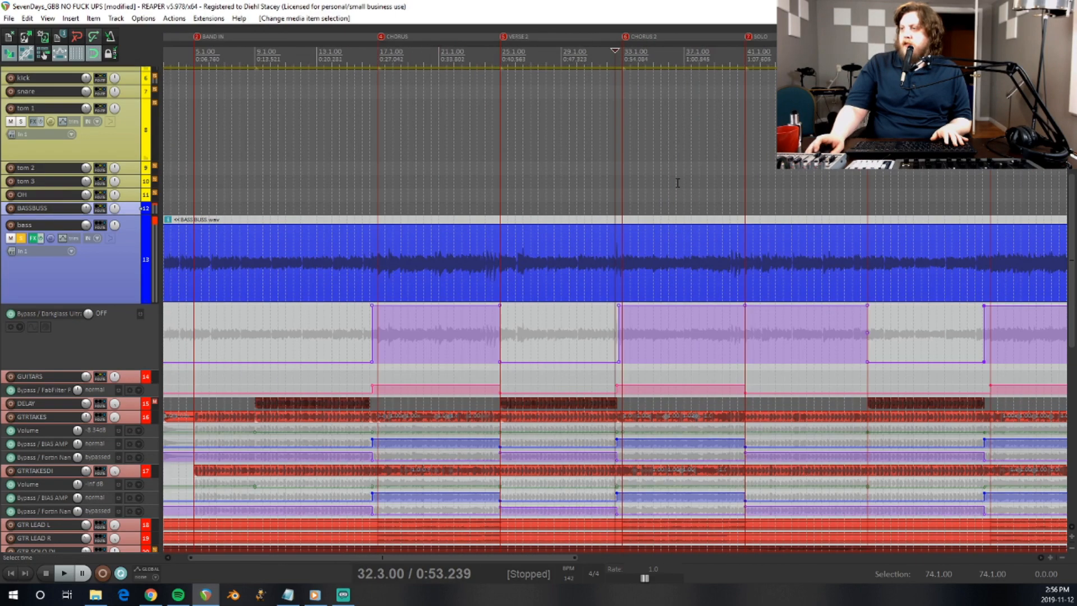
Select the solo section from bar 41 to bar 49 and set the bass track's Darkglass Ultra bypass envelope to OFF across it.
{"action": "left_click", "coordinate": [472, 225]}
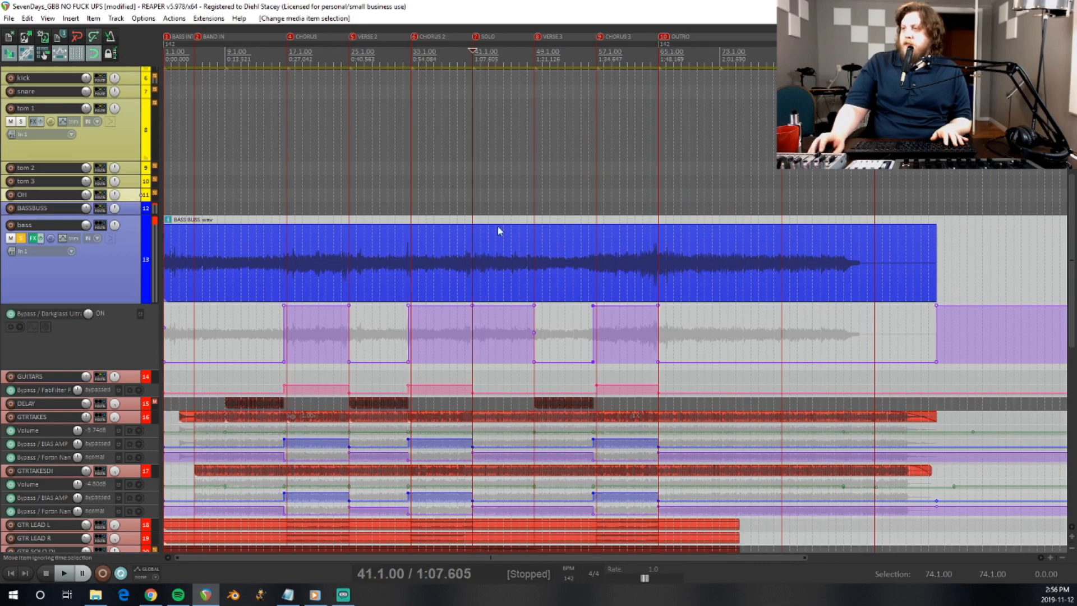
{"action": "scroll", "coordinate": [600, 208], "scroll_direction": "up", "scroll_amount": 10}
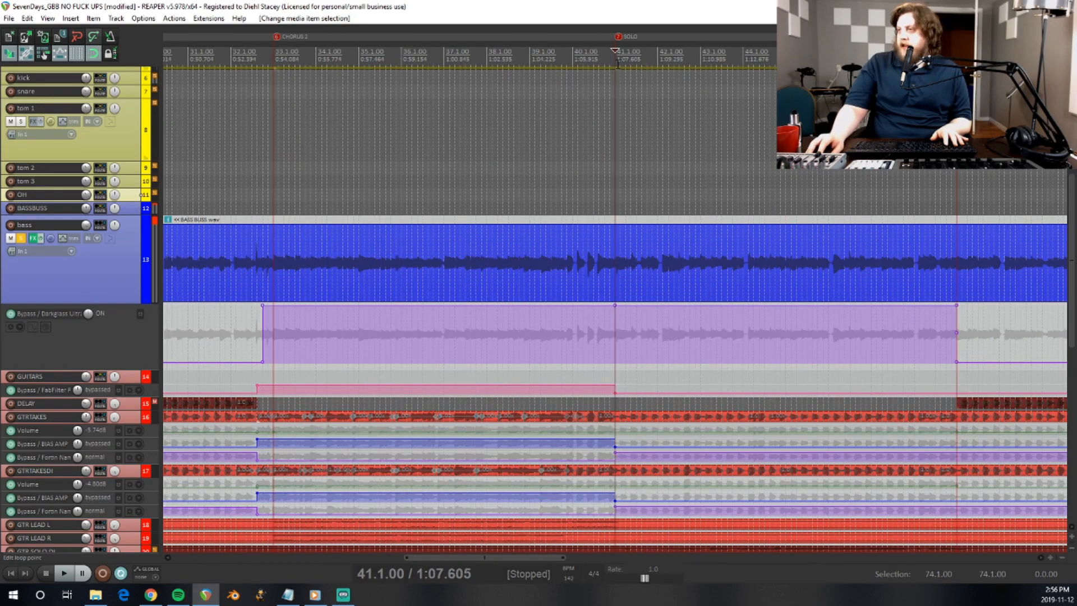
{"action": "left_click_drag", "start_coordinate": [617, 63], "coordinate": [957, 63]}
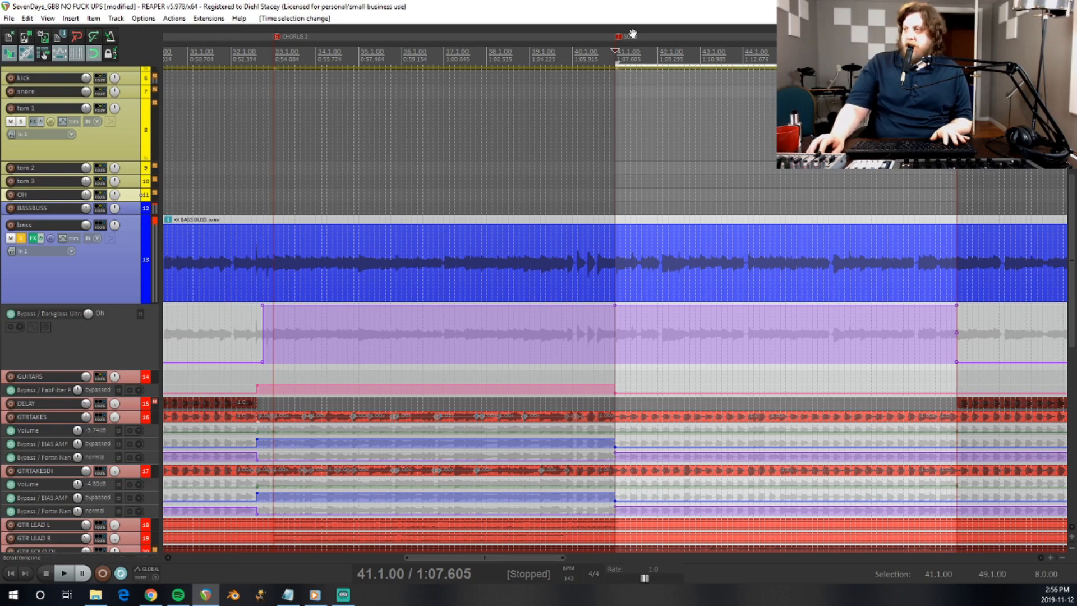
{"action": "scroll", "coordinate": [635, 70], "scroll_direction": "up", "scroll_amount": 5}
{"action": "scroll", "coordinate": [637, 77], "scroll_direction": "down", "scroll_amount": 10}
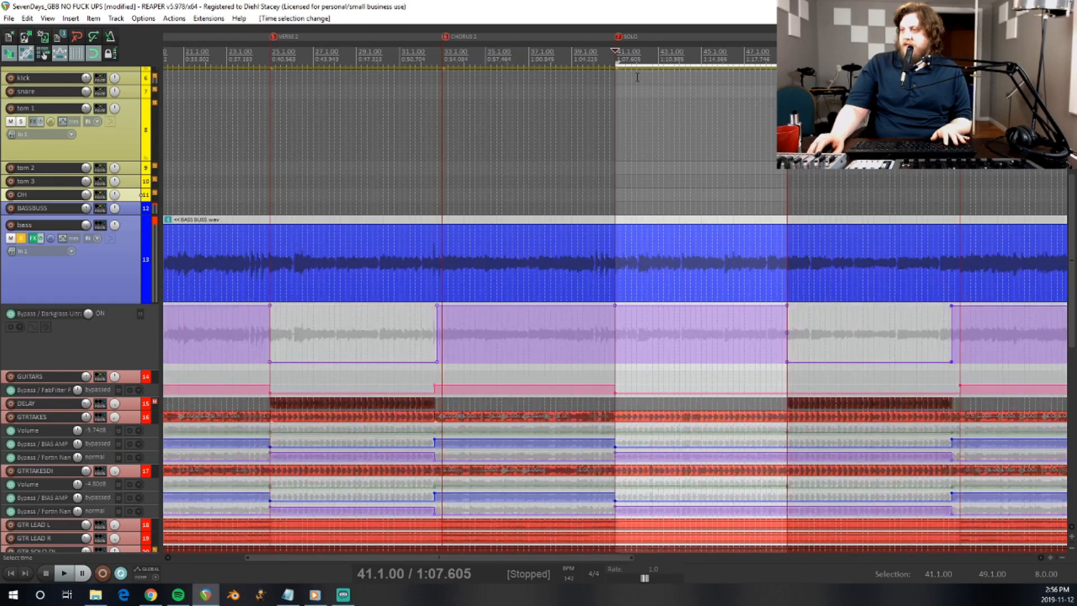
{"action": "left_click_drag", "start_coordinate": [87, 313], "coordinate": [87, 338]}
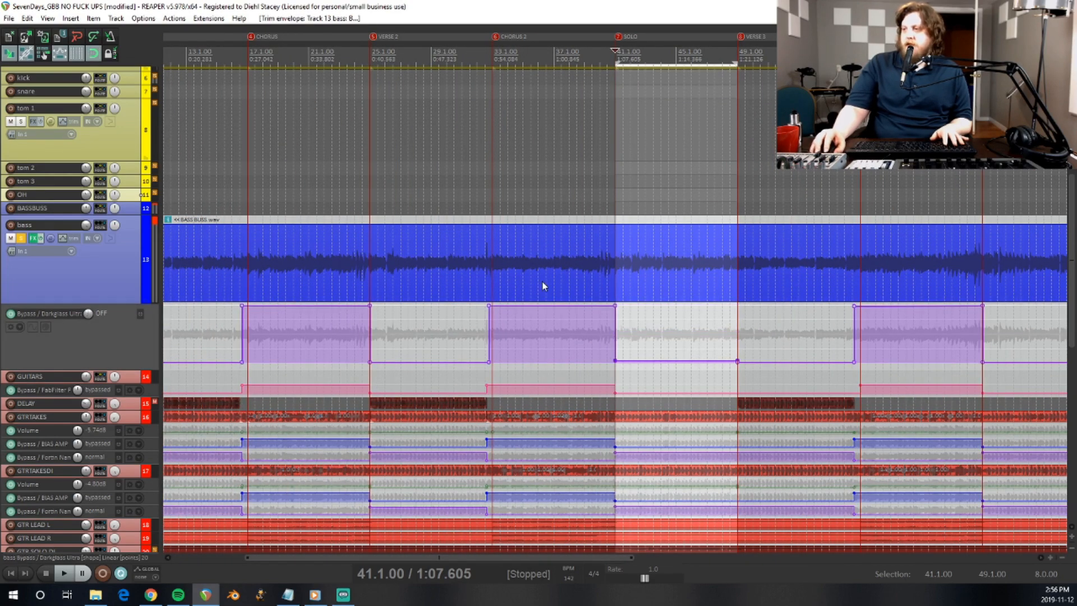
{"action": "left_click_drag", "start_coordinate": [642, 361], "coordinate": [642, 368]}
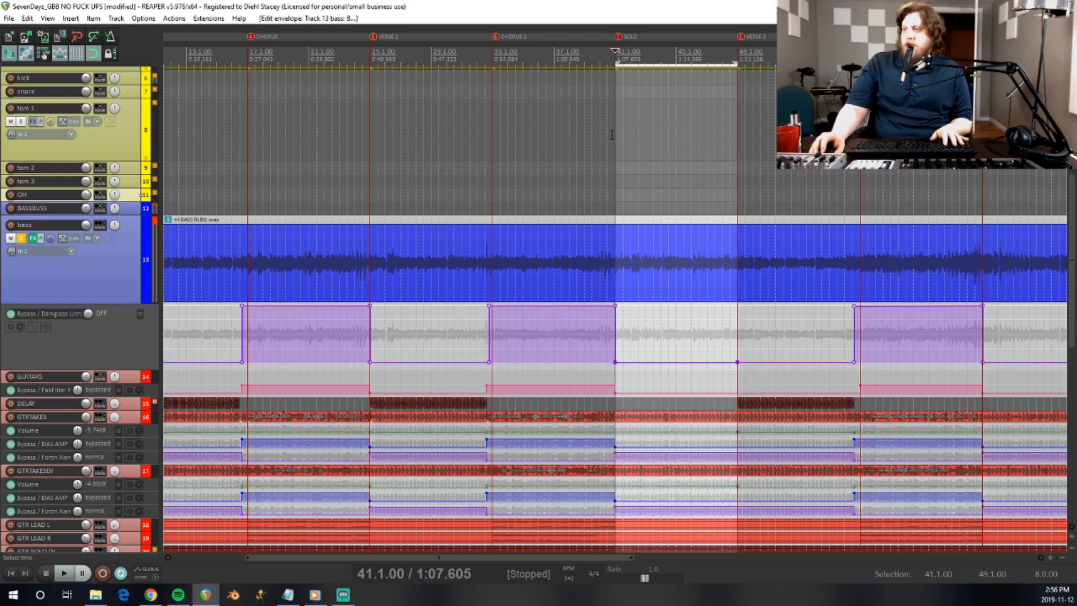
Listen to the start of the solo section from bar 41, stop playback, and clear the time selection.
{"action": "key", "text": "space"}
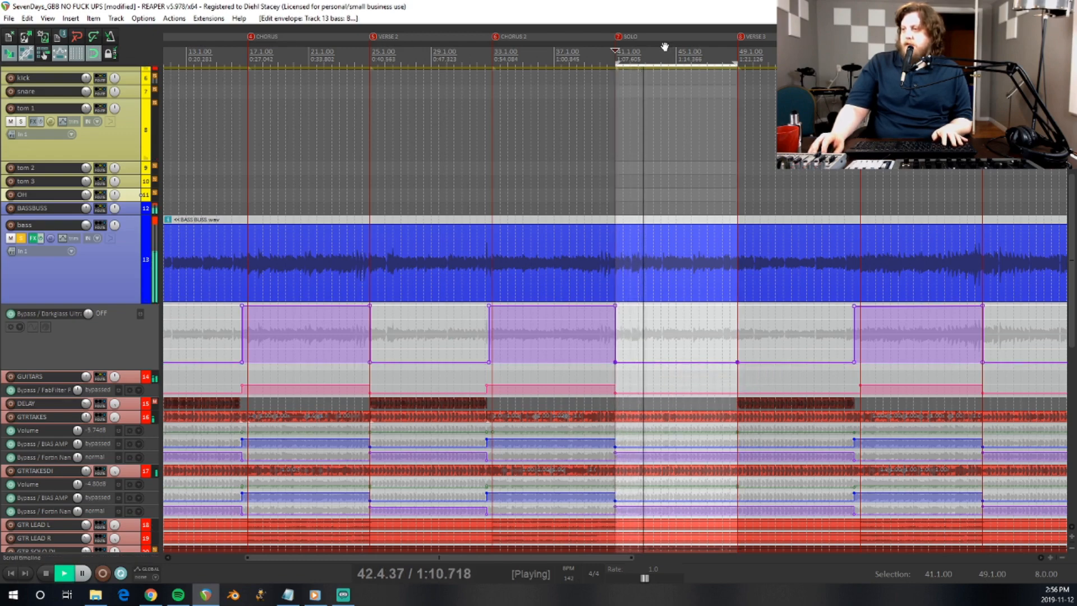
{"action": "key", "text": "space"}
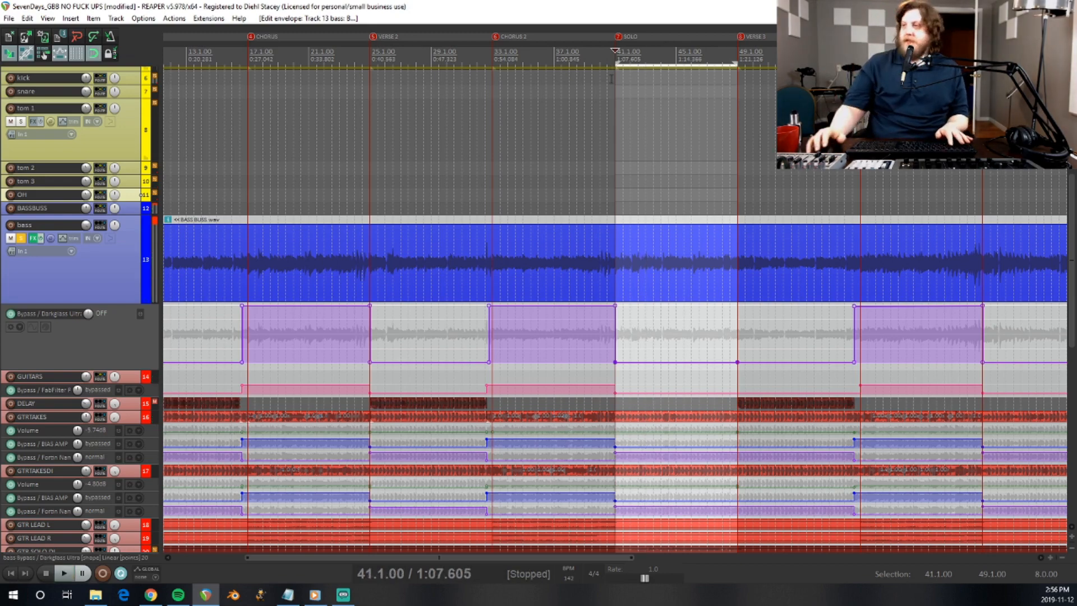
{"action": "left_click", "coordinate": [663, 145]}
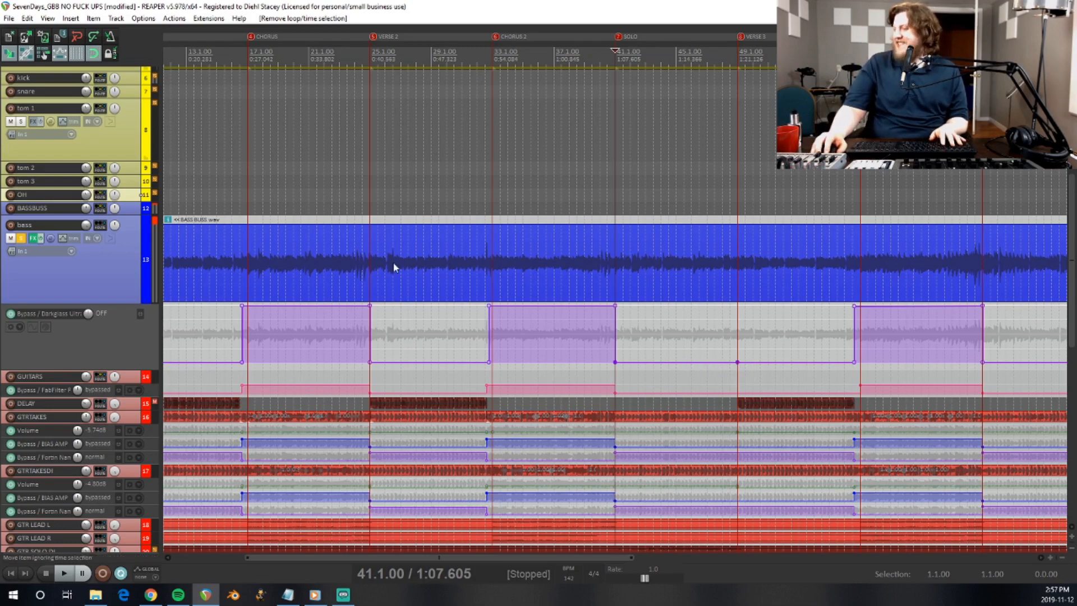
Take the bass track out of solo, bring the mixer back, and solo GTRTAKES along with the GUITARS bus.
{"action": "scroll", "coordinate": [387, 269], "scroll_direction": "down", "scroll_amount": 6}
{"action": "scroll", "coordinate": [393, 281], "scroll_direction": "up", "scroll_amount": 4}
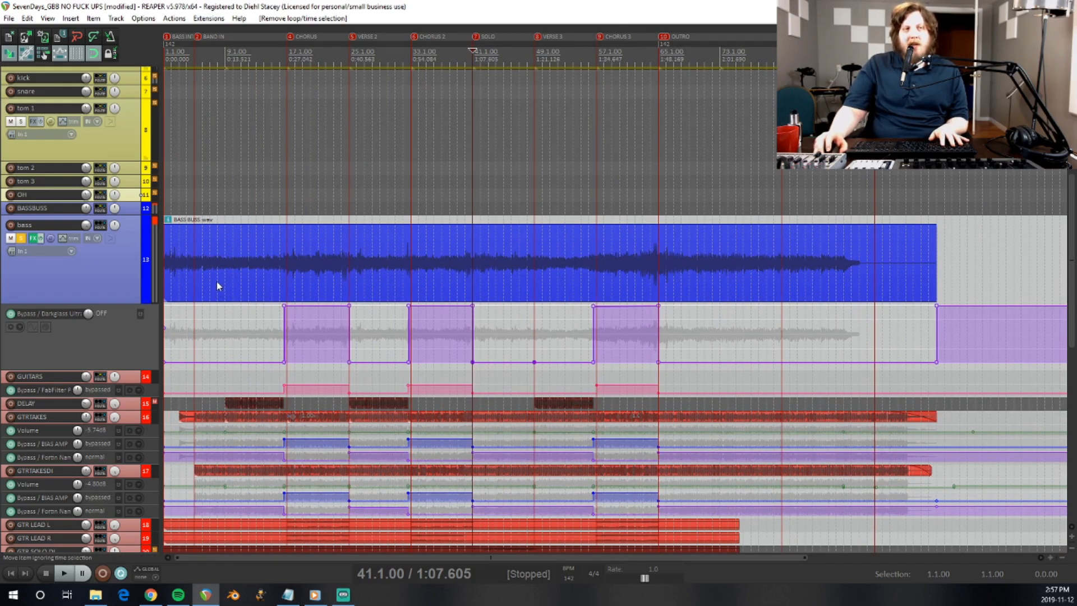
{"action": "scroll", "coordinate": [86, 344], "scroll_direction": "down", "scroll_amount": 5}
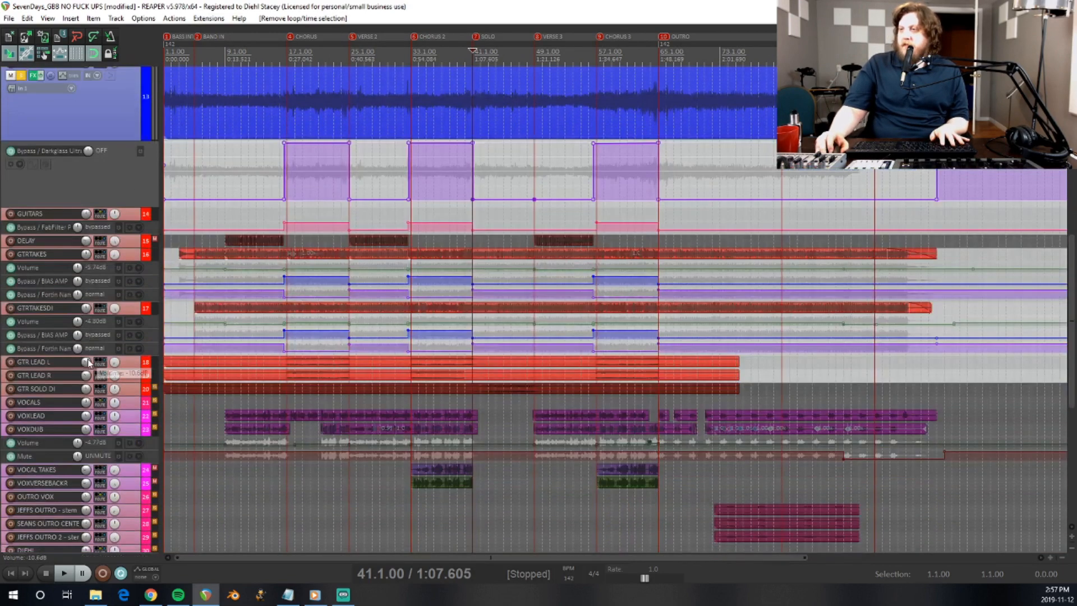
{"action": "scroll", "coordinate": [86, 355], "scroll_direction": "up", "scroll_amount": 4}
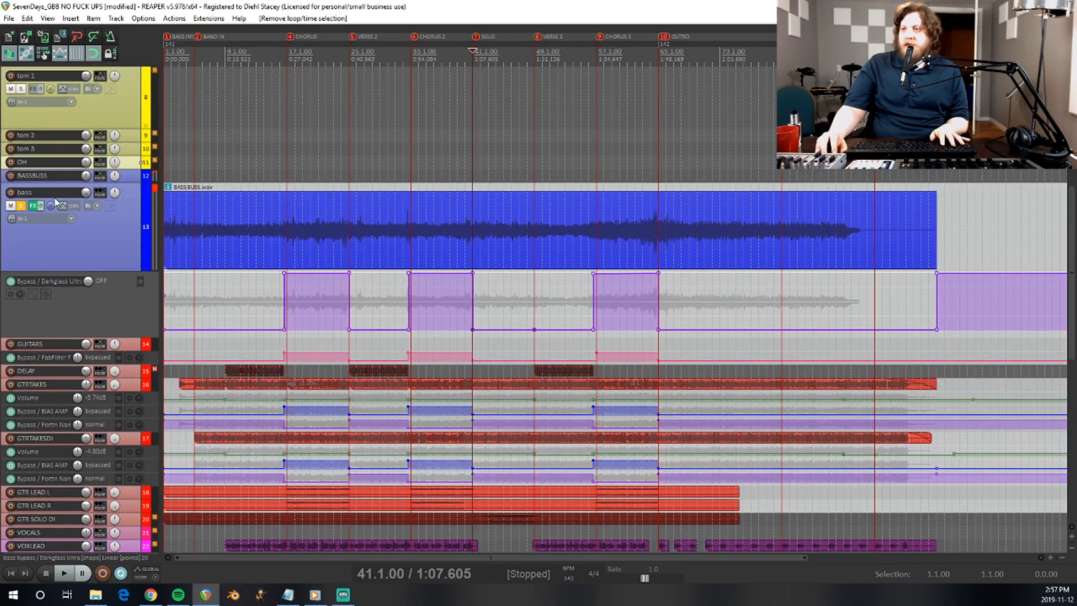
{"action": "left_click", "coordinate": [20, 206]}
{"action": "key", "text": "ctrl+m"}
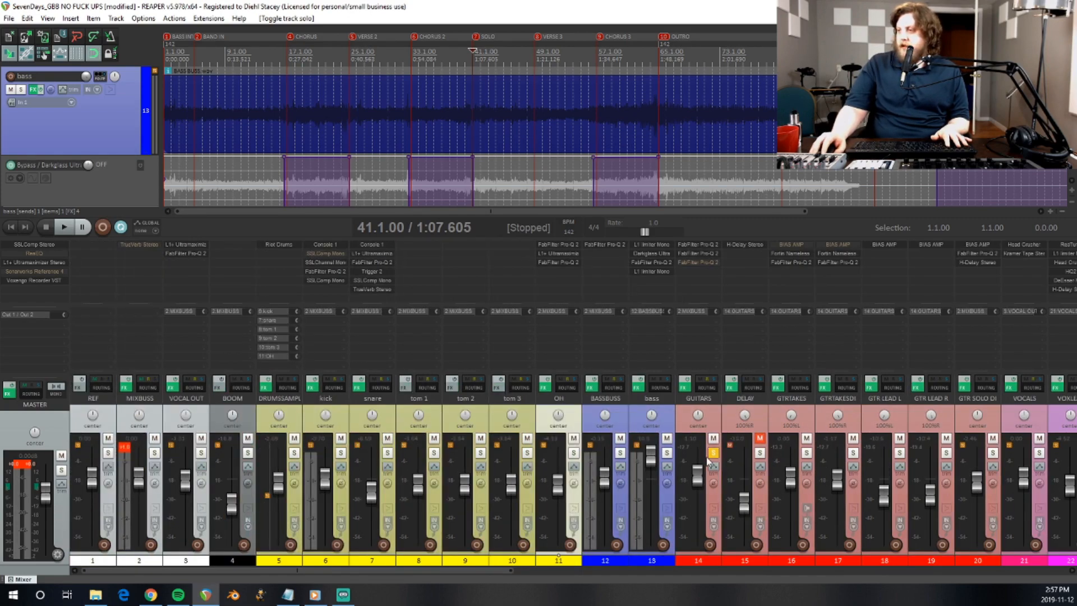
{"action": "left_click", "coordinate": [806, 453]}
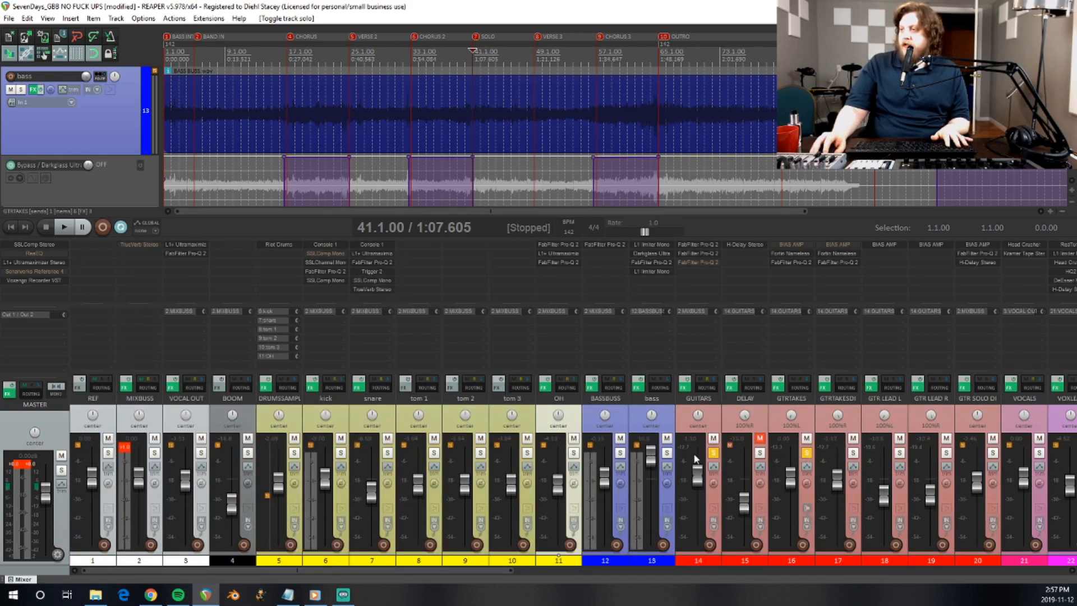
Take the GUITARS bus out of solo, solo GTRTAKESDI alongside GTRTAKES, and listen to verse 2 from bar 25.
{"action": "left_click", "coordinate": [713, 454]}
{"action": "left_click", "coordinate": [853, 453]}
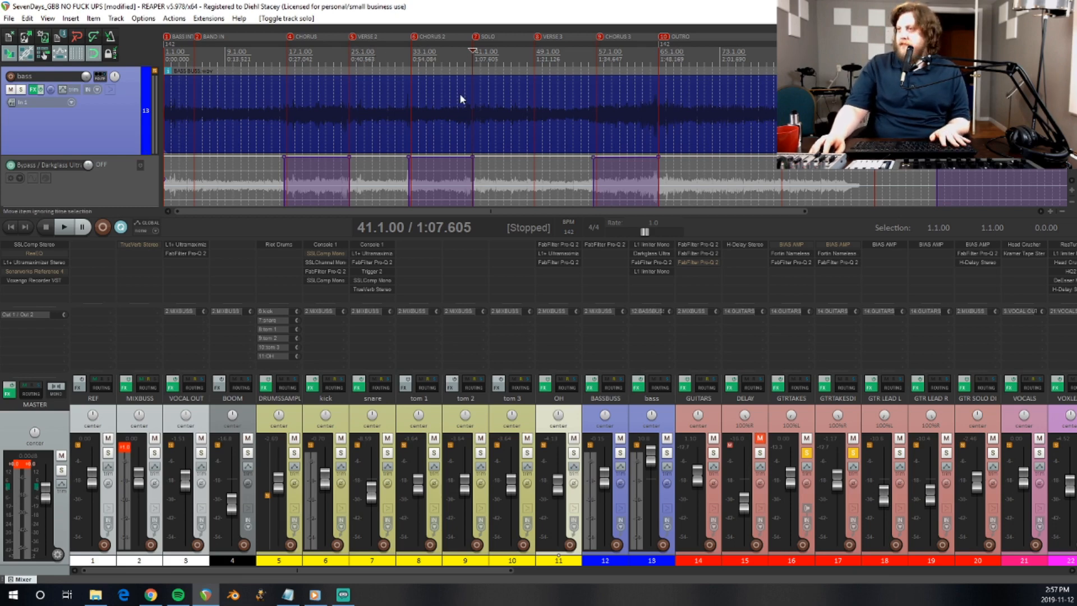
{"action": "left_click", "coordinate": [357, 64]}
{"action": "key", "text": "space"}
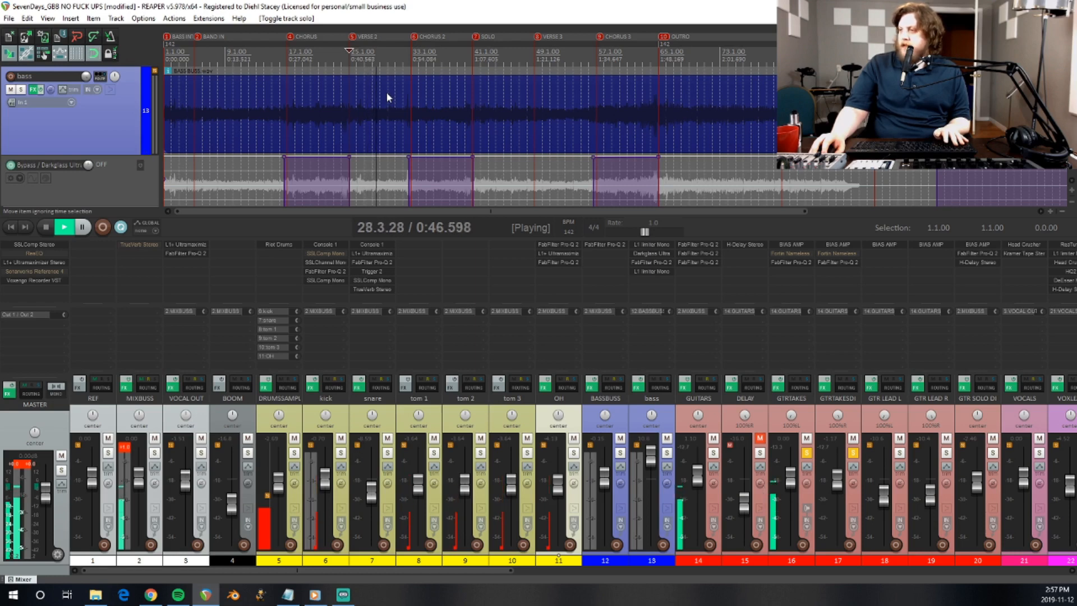
{"action": "key", "text": "space"}
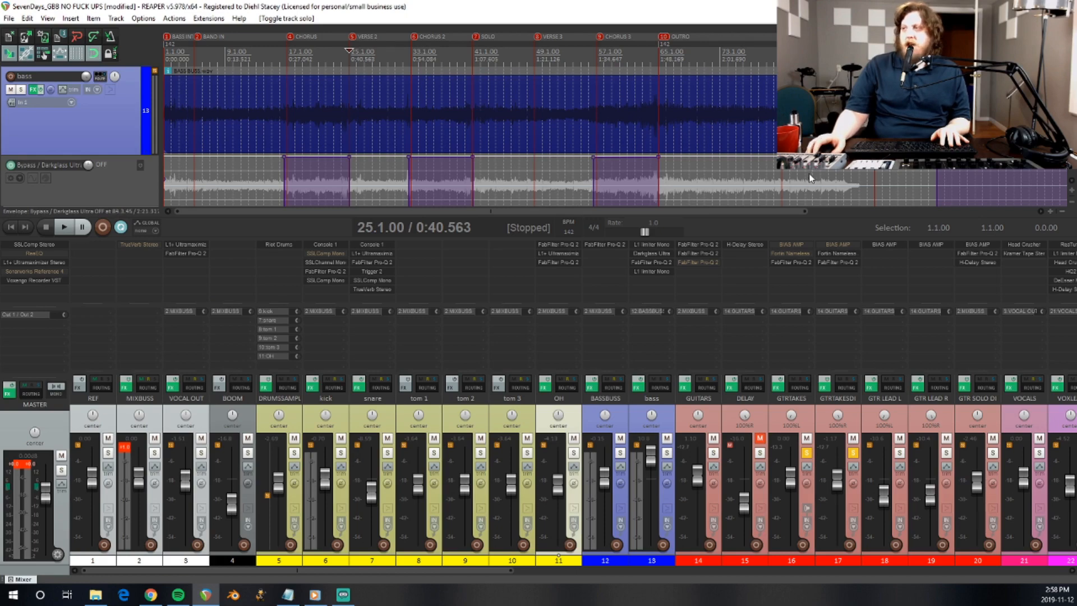
Examine the GTRTAKES volume, BIAS AMP bypass and Fortin Nameless bypass envelopes across the verse, chorus and solo sections.
{"action": "scroll", "coordinate": [531, 137], "scroll_direction": "down", "scroll_amount": 2}
{"action": "scroll", "coordinate": [59, 154], "scroll_direction": "down", "scroll_amount": 5}
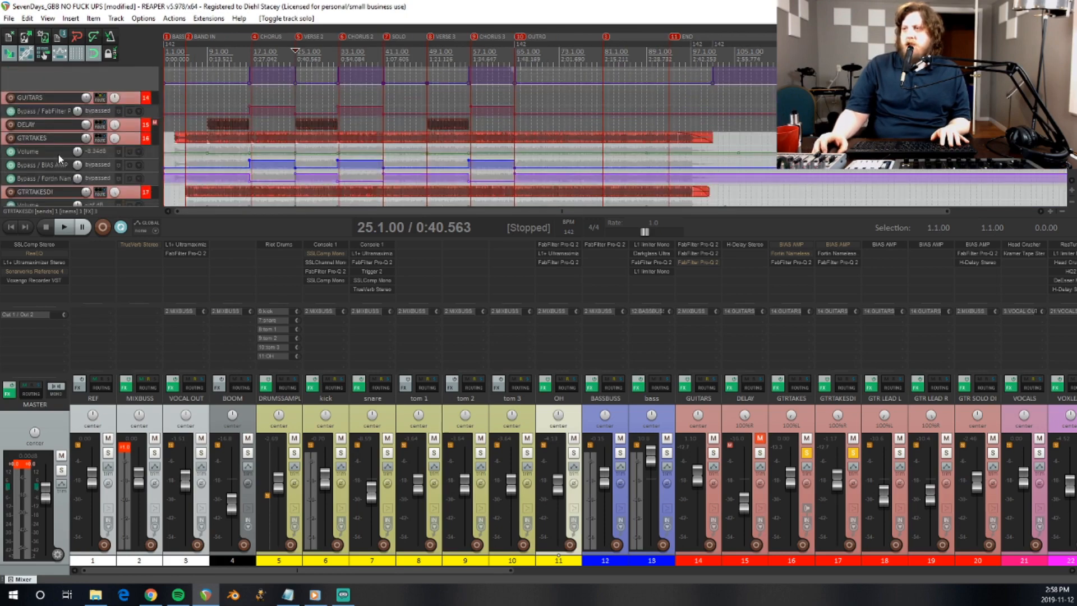
{"action": "scroll", "coordinate": [58, 154], "scroll_direction": "up", "scroll_amount": 1}
{"action": "scroll", "coordinate": [58, 155], "scroll_direction": "down", "scroll_amount": 1}
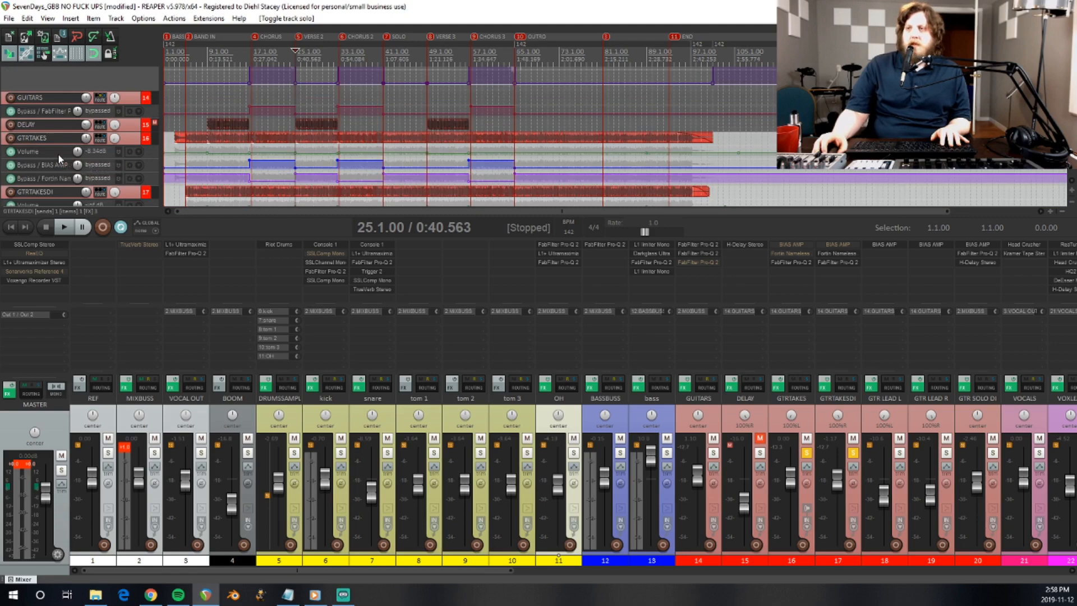
{"action": "scroll", "coordinate": [457, 160], "scroll_direction": "up", "scroll_amount": 3}
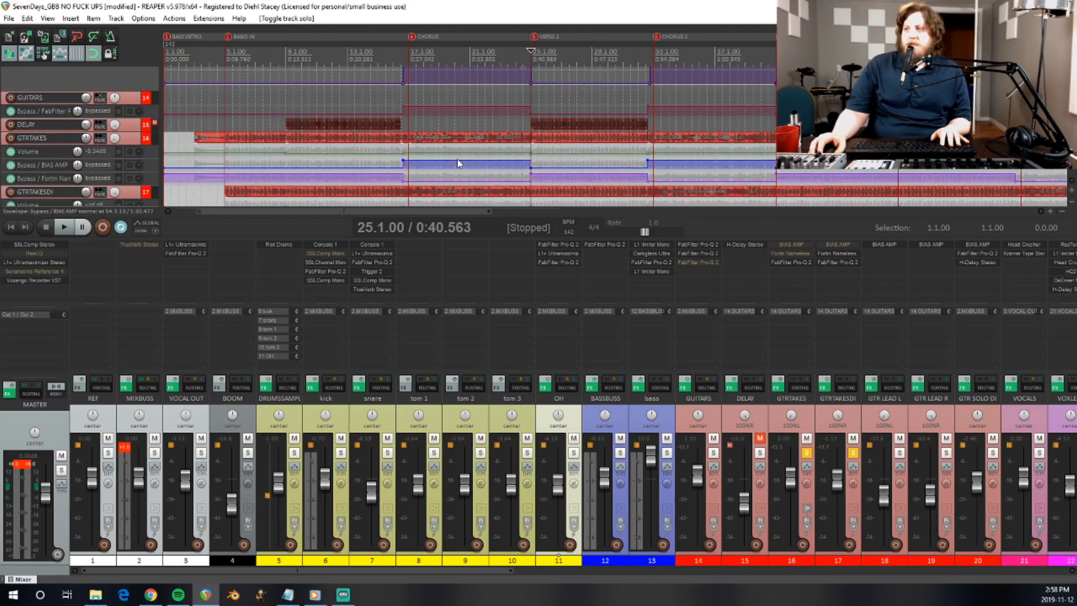
{"action": "scroll", "coordinate": [456, 163], "scroll_direction": "up", "scroll_amount": 2}
{"action": "scroll", "coordinate": [121, 167], "scroll_direction": "down", "scroll_amount": 1}
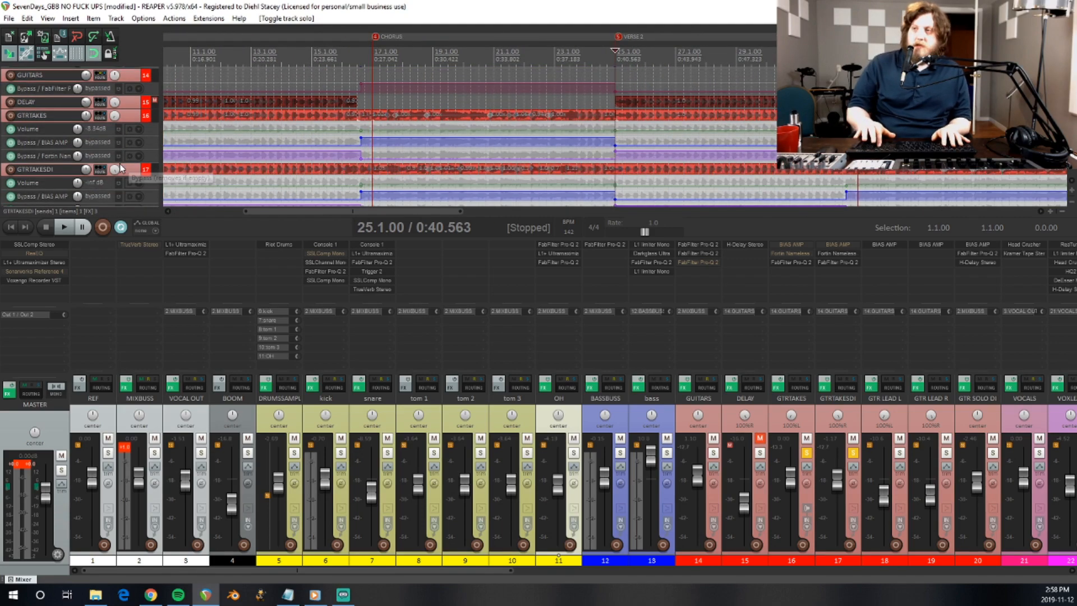
{"action": "scroll", "coordinate": [121, 167], "scroll_direction": "up", "scroll_amount": 4}
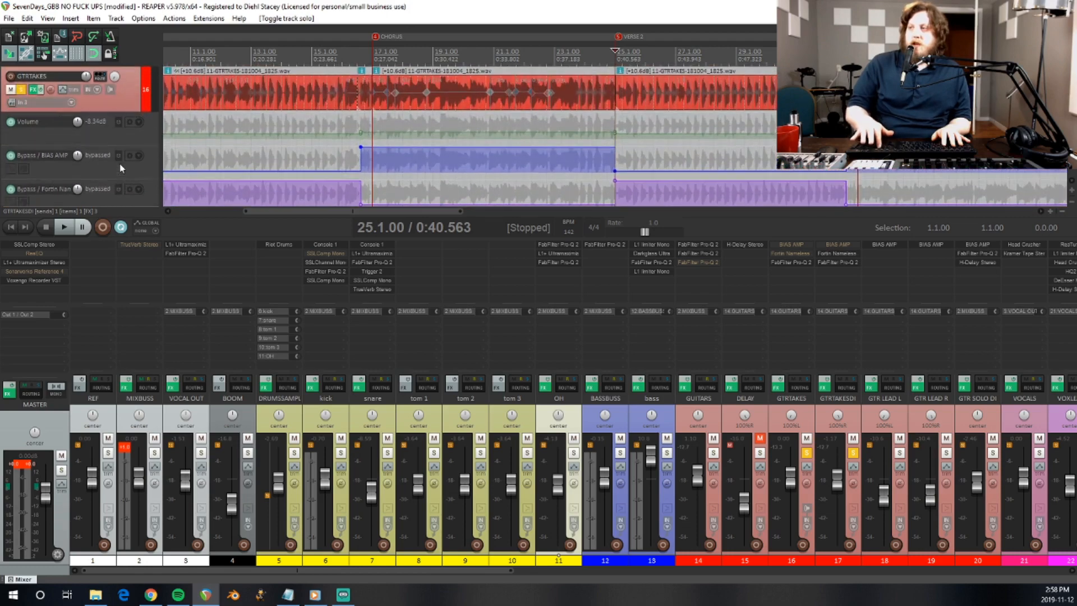
{"action": "scroll", "coordinate": [121, 167], "scroll_direction": "up", "scroll_amount": 1}
{"action": "scroll", "coordinate": [477, 129], "scroll_direction": "down", "scroll_amount": 5}
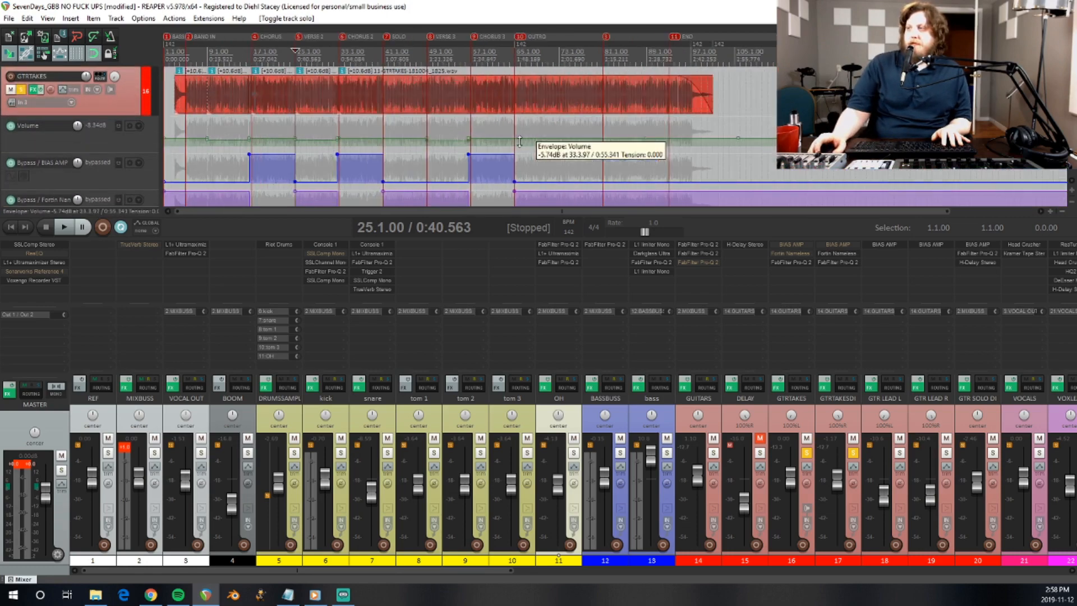
{"action": "left_click", "coordinate": [388, 51]}
{"action": "scroll", "coordinate": [388, 52], "scroll_direction": "up", "scroll_amount": 3}
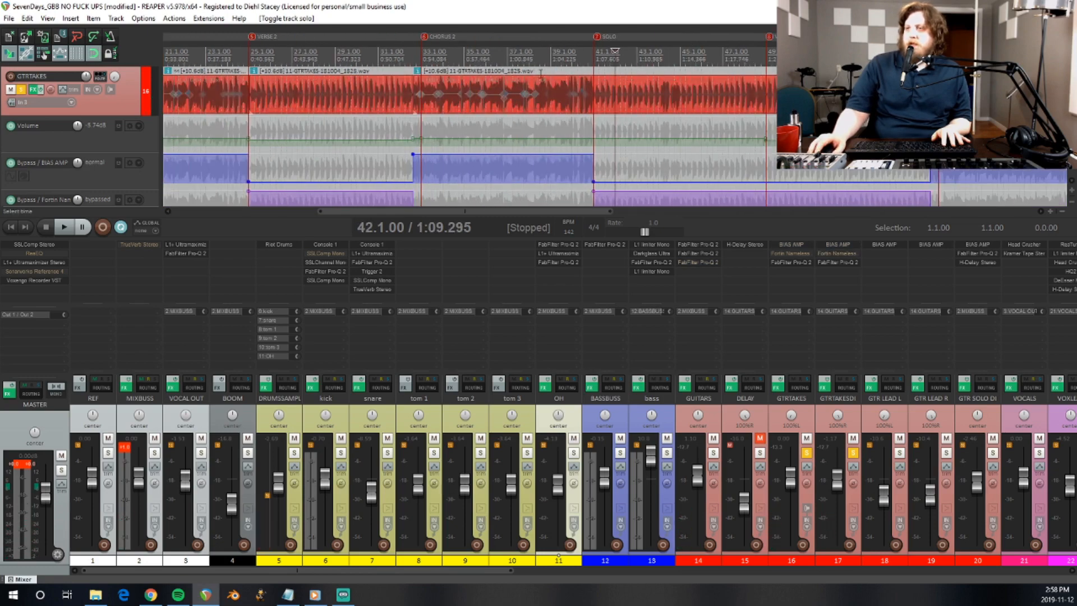
{"action": "scroll", "coordinate": [540, 71], "scroll_direction": "down", "scroll_amount": 3}
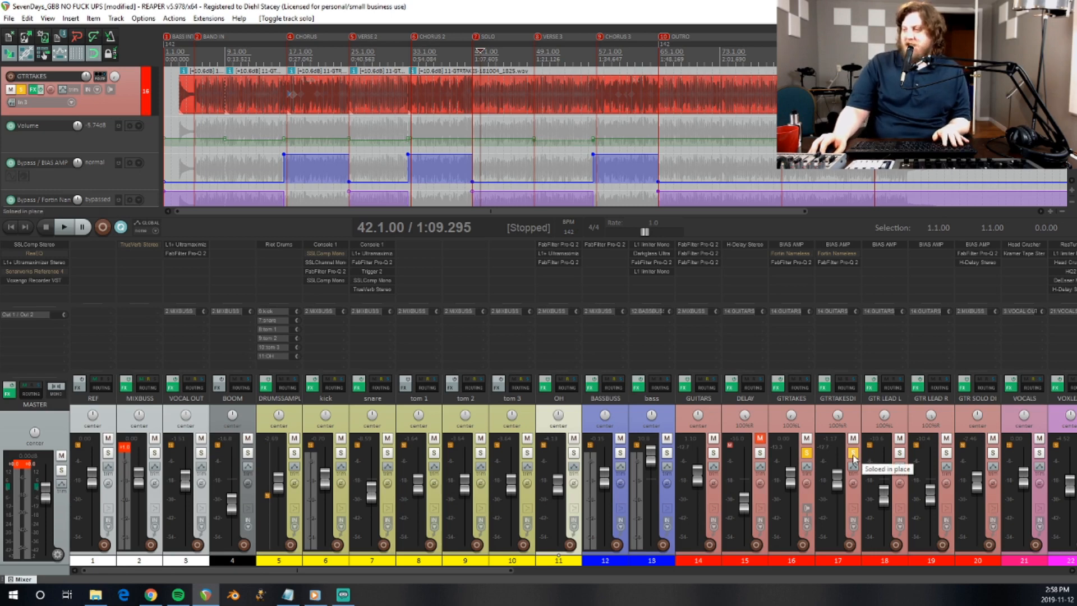
Solo only GTR LEAD L and GTR LEAD R, listen to CHORUS 2 from bar 33, and stop playback.
{"action": "left_click", "coordinate": [900, 452]}
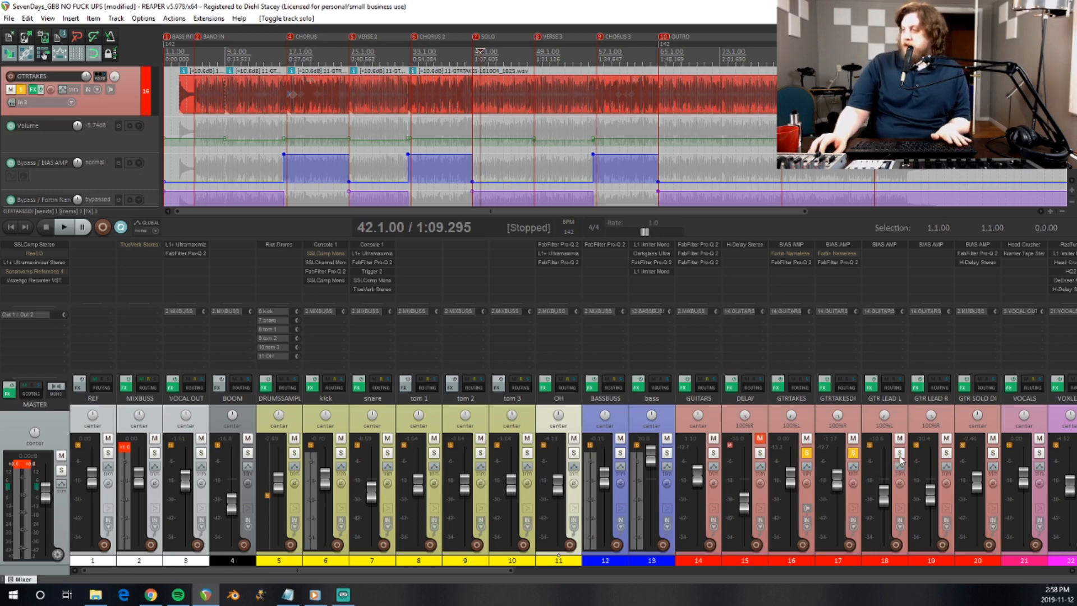
{"action": "left_click", "coordinate": [947, 452]}
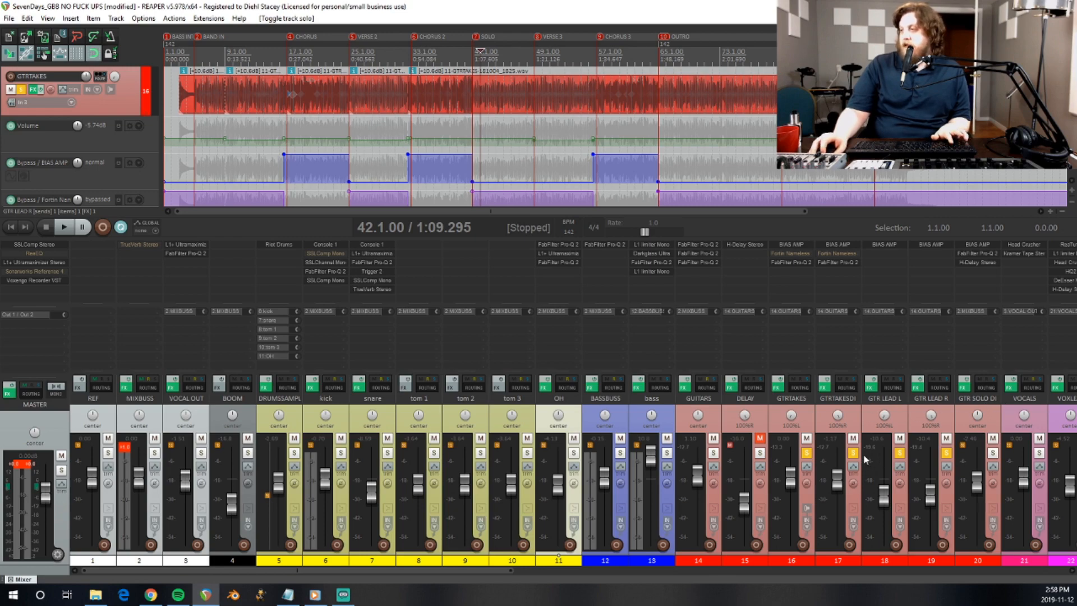
{"action": "left_click", "coordinate": [900, 453], "text": "alt"}
{"action": "left_click", "coordinate": [899, 452]}
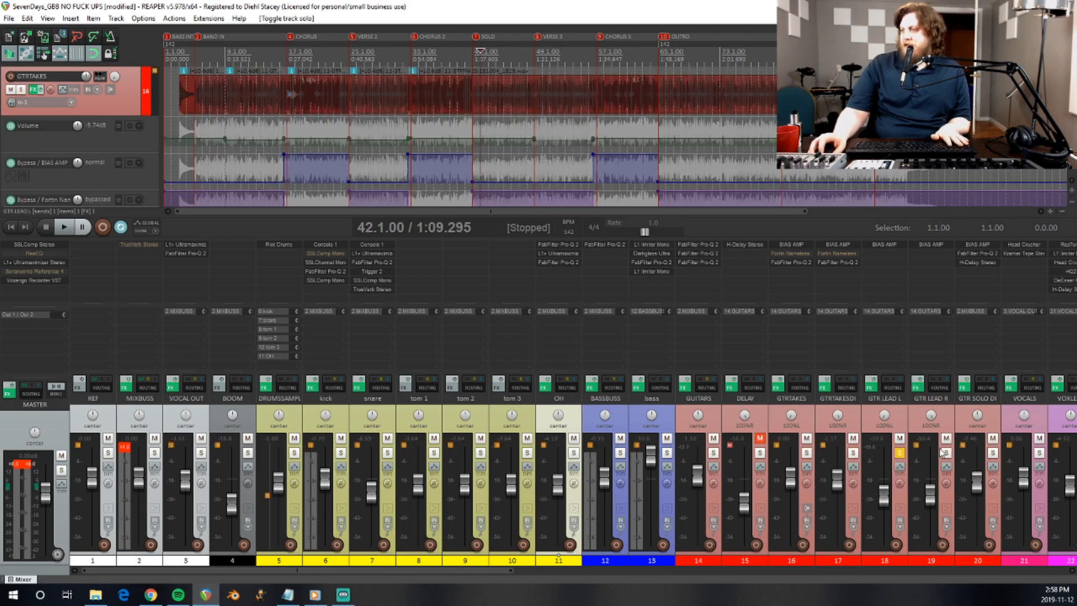
{"action": "left_click", "coordinate": [947, 453]}
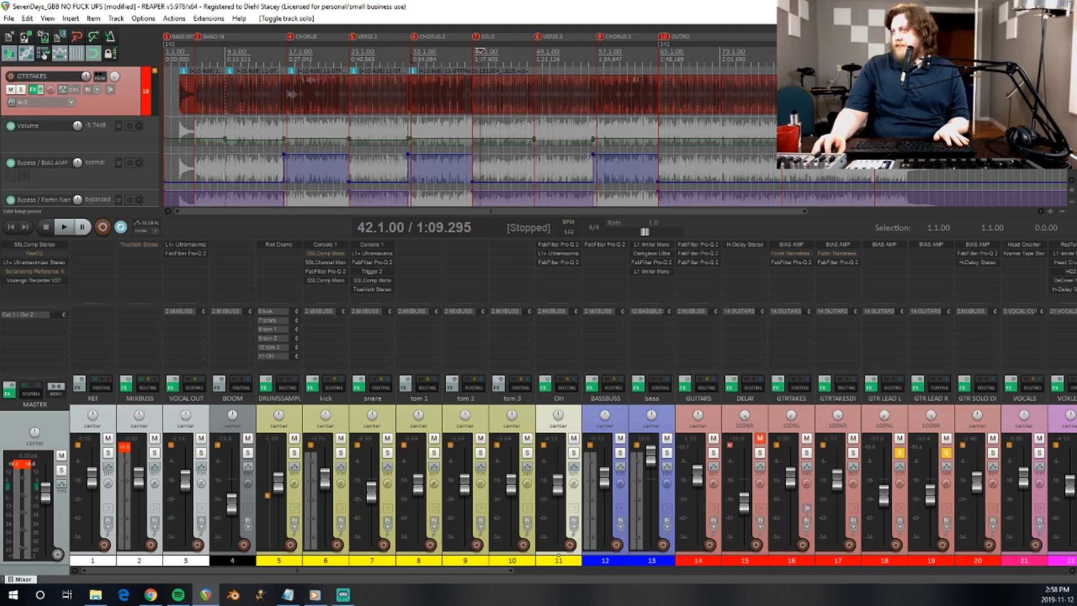
{"action": "left_click", "coordinate": [410, 55]}
{"action": "key", "text": "space"}
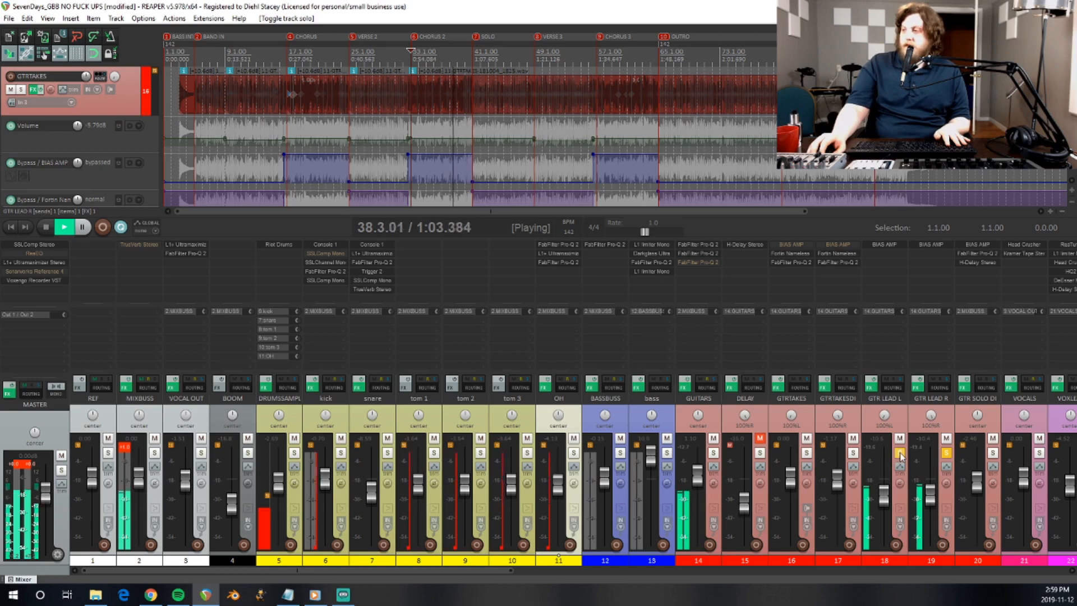
{"action": "key", "text": "space"}
Add GTRTAKESDI and GTRTAKES to the soloed lead guitars, listen again from bar 33, and clear all solos.
{"action": "left_click", "coordinate": [853, 452]}
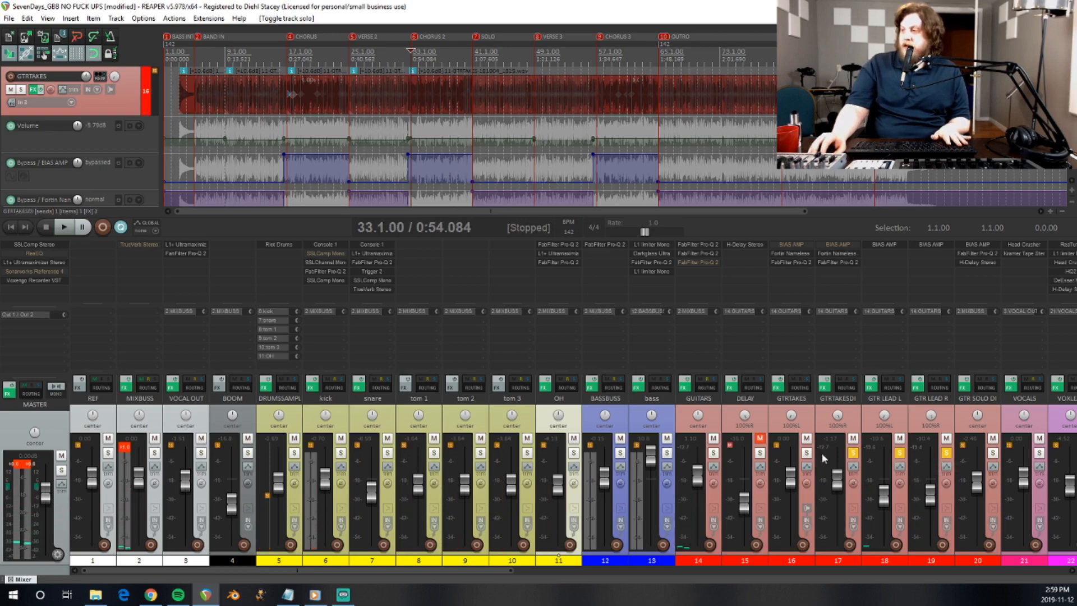
{"action": "left_click", "coordinate": [807, 452]}
{"action": "key", "text": "space"}
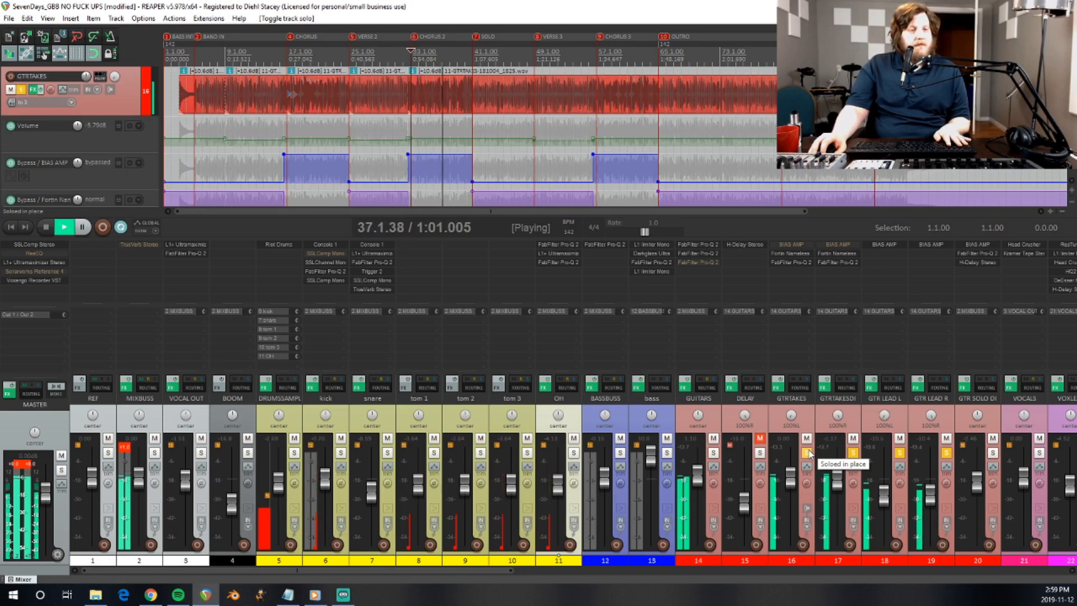
{"action": "key", "text": "space"}
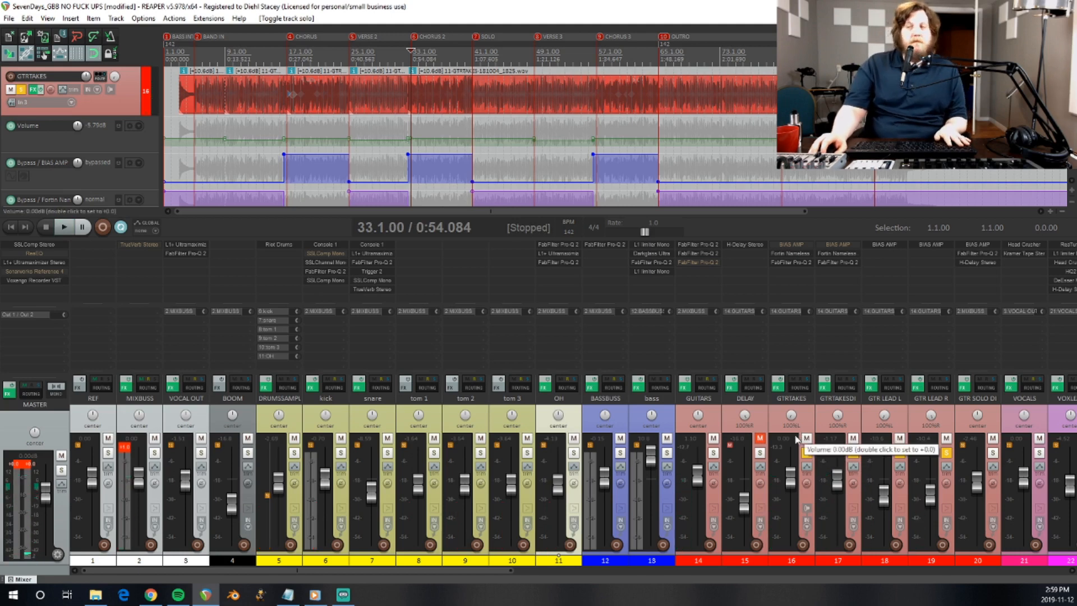
{"action": "left_click", "coordinate": [807, 453], "text": "ctrl"}
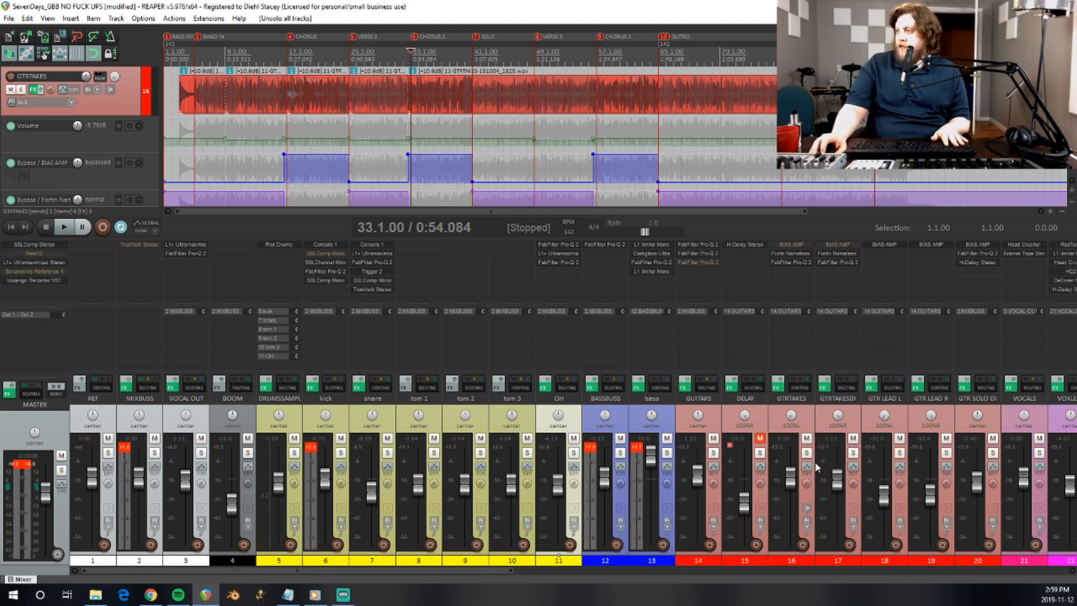
Select the GTRTAKES track, make the track lanes taller, examine its Fortin Nameless Suite amp settings, and close the plug-in.
{"action": "left_click", "coordinate": [811, 422]}
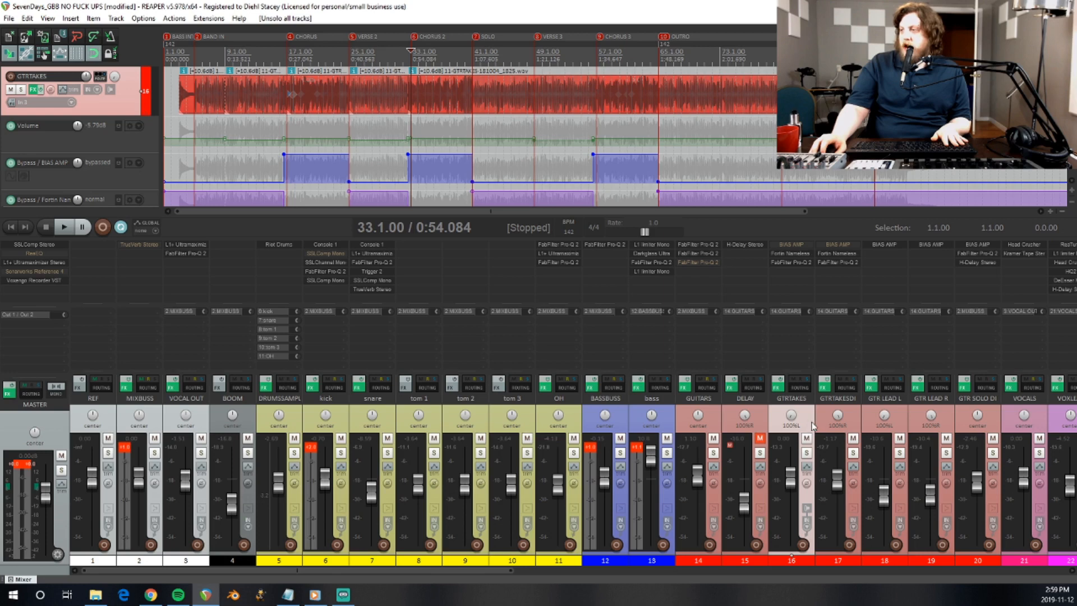
{"action": "left_click", "coordinate": [821, 422]}
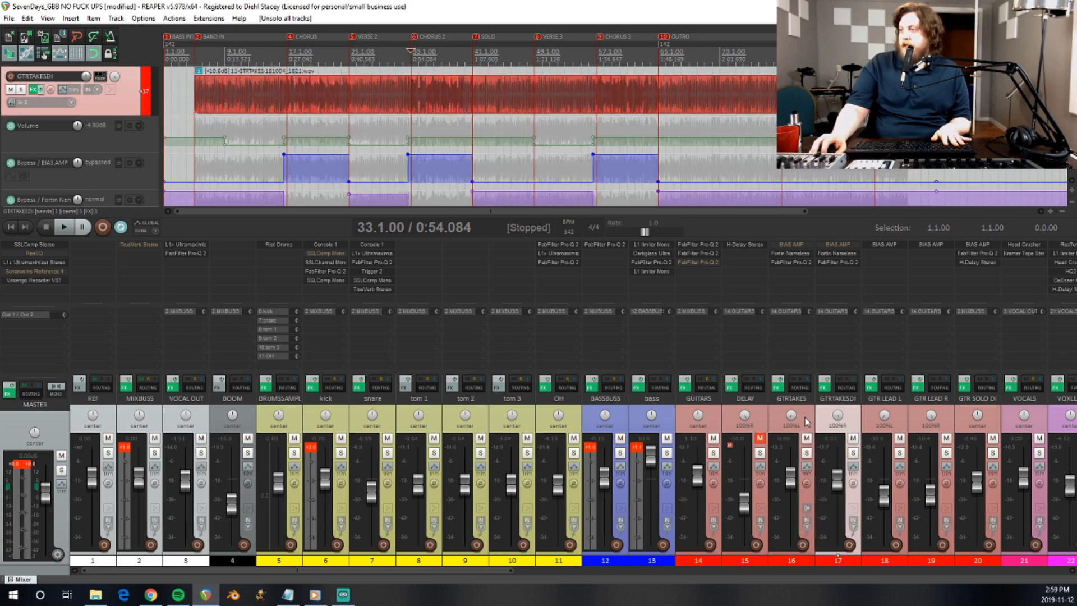
{"action": "left_click", "coordinate": [806, 420]}
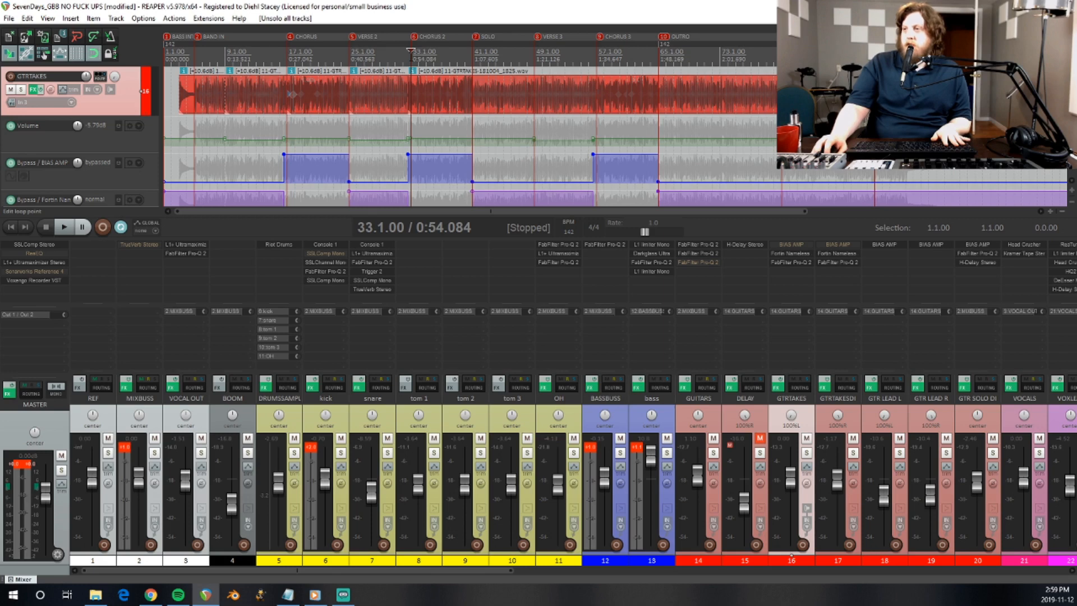
{"action": "key", "text": "ctrl+Up"}
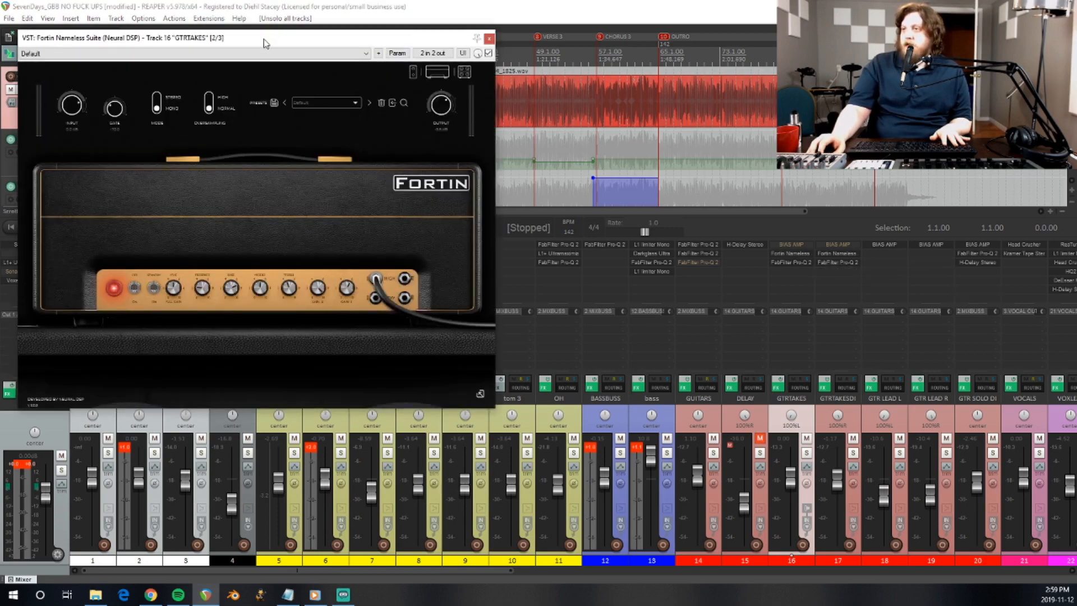
{"action": "left_click_drag", "start_coordinate": [264, 39], "coordinate": [536, 47]}
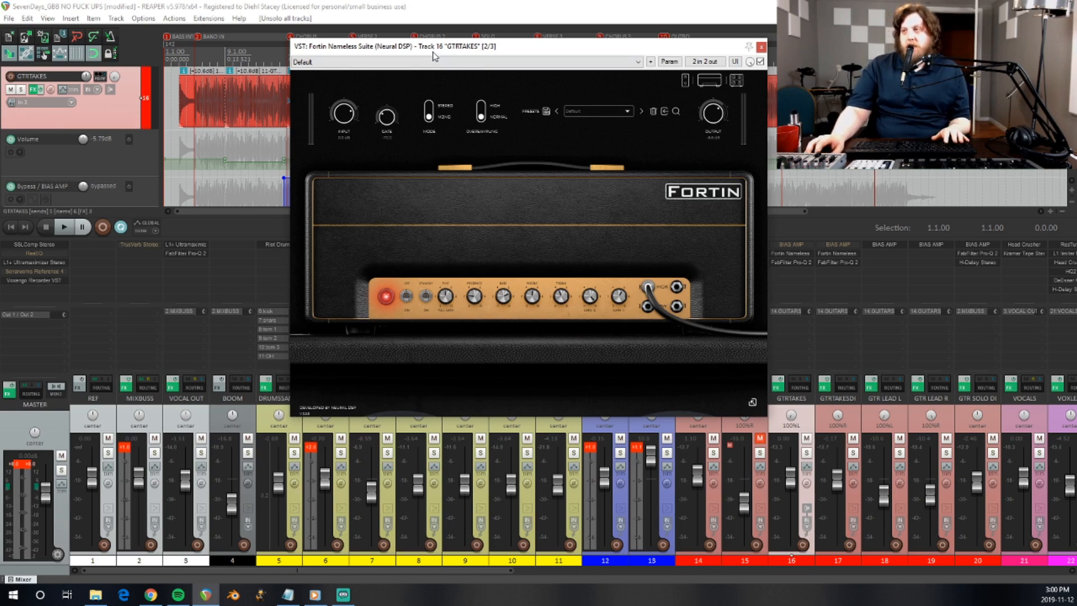
{"action": "left_click_drag", "start_coordinate": [433, 52], "coordinate": [362, 184]}
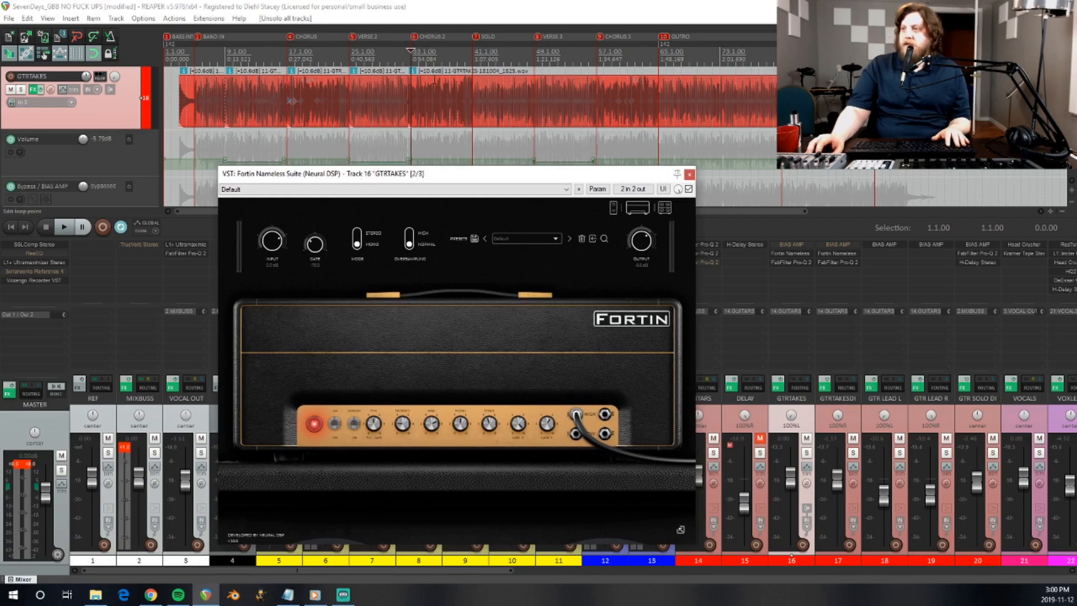
{"action": "left_click", "coordinate": [689, 174]}
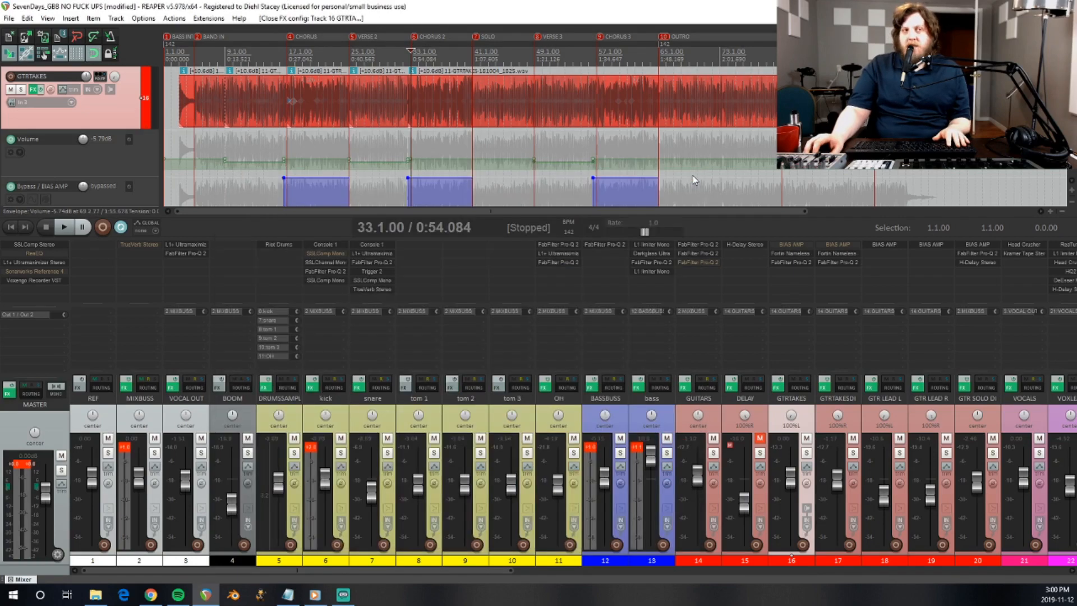
Bypass the two active FabFilter Pro-Q 2 equalisers on the GUITARS bus and the one on GTRTAKES.
{"action": "left_click", "coordinate": [705, 254], "text": "shift"}
{"action": "left_click", "coordinate": [705, 245], "text": "shift"}
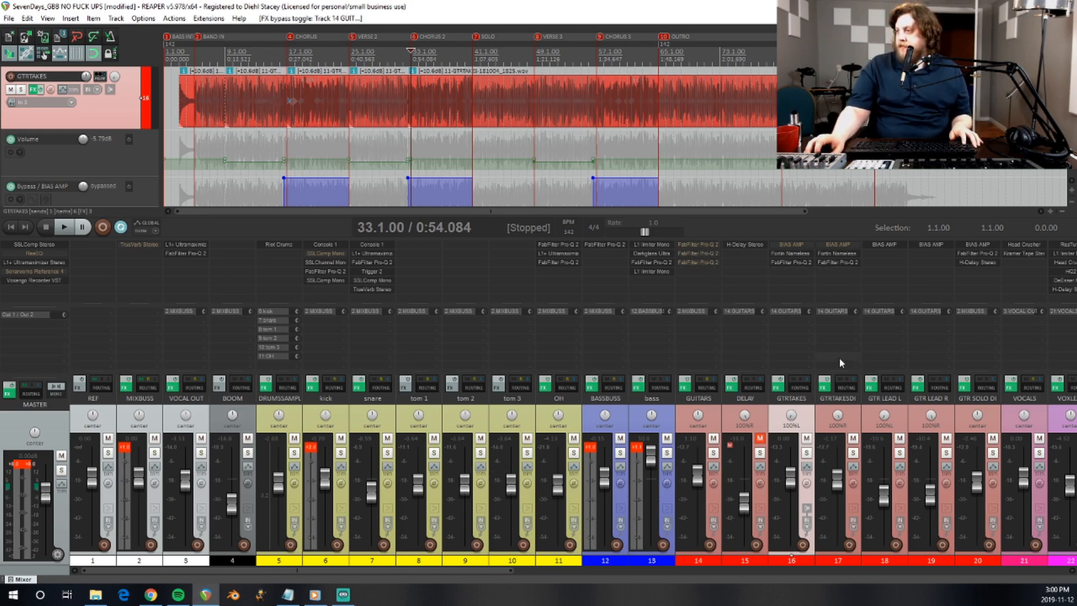
{"action": "left_click", "coordinate": [799, 264], "text": "shift"}
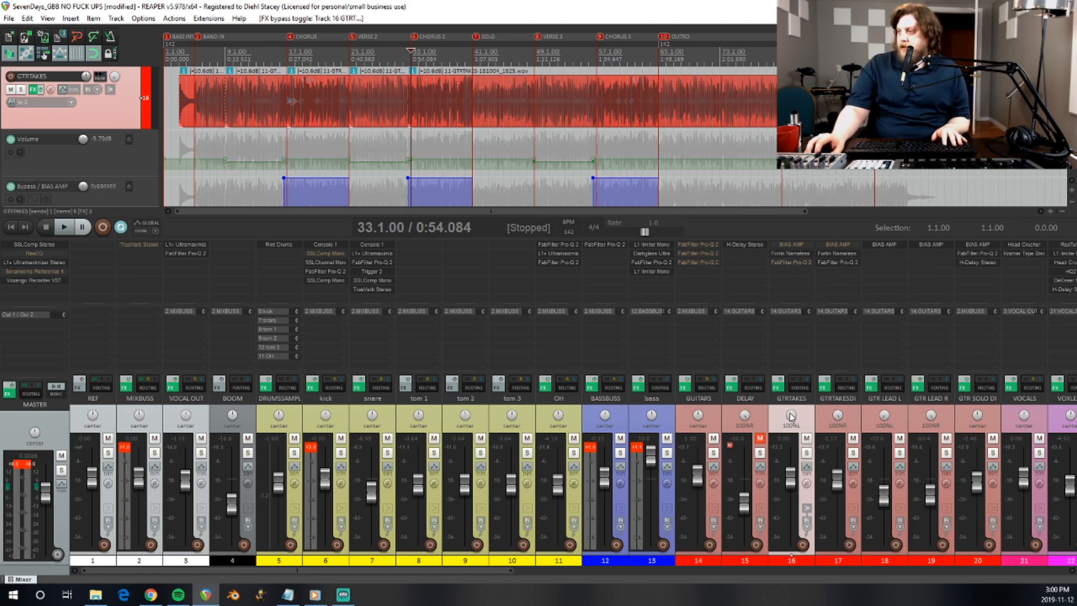
Solo GTRTAKES, reset its pan to center, and listen to CHORUS 2 from bar 33 before stopping playback.
{"action": "left_click", "coordinate": [806, 453]}
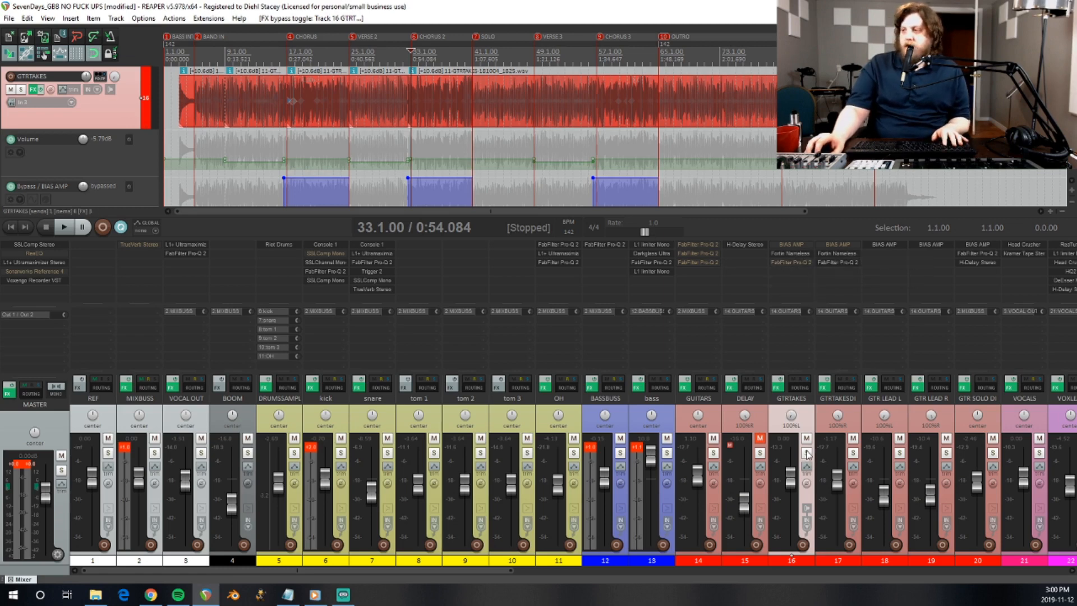
{"action": "double_click", "coordinate": [796, 416]}
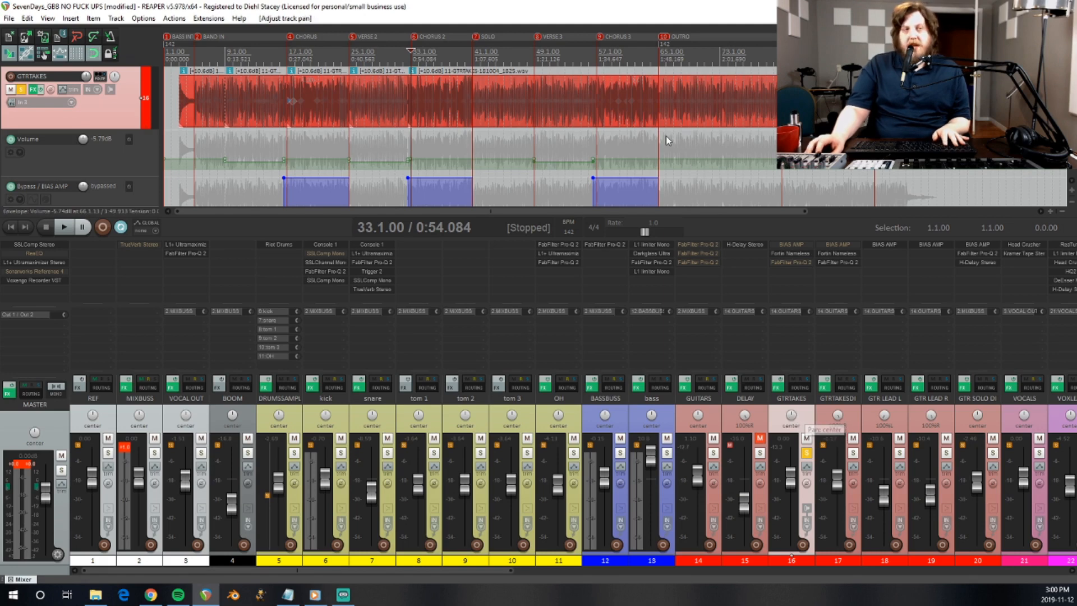
{"action": "key", "text": "space"}
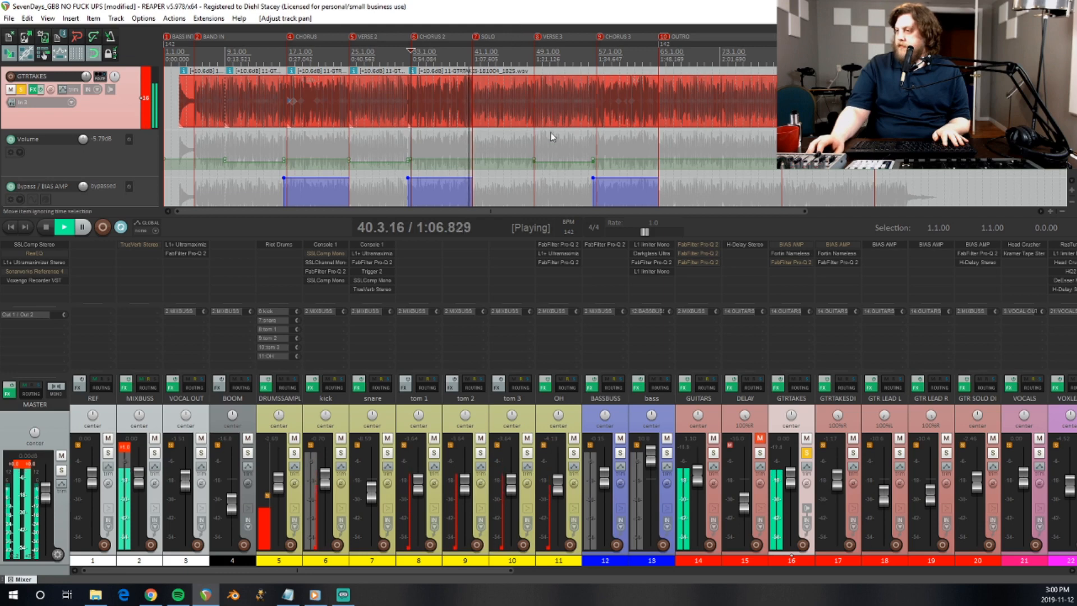
{"action": "key", "text": "space"}
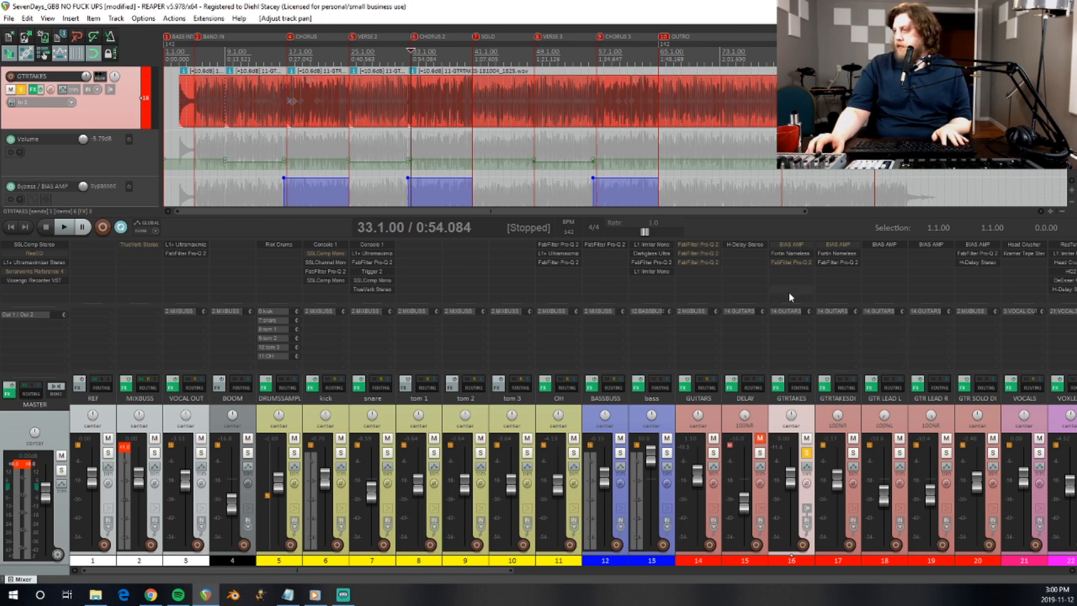
Examine the bypassed BIAS AMP on GTRTAKES, including the Crunch preset bank behind its Hiway DR 103, and close the plug-in.
{"action": "left_click", "coordinate": [785, 244]}
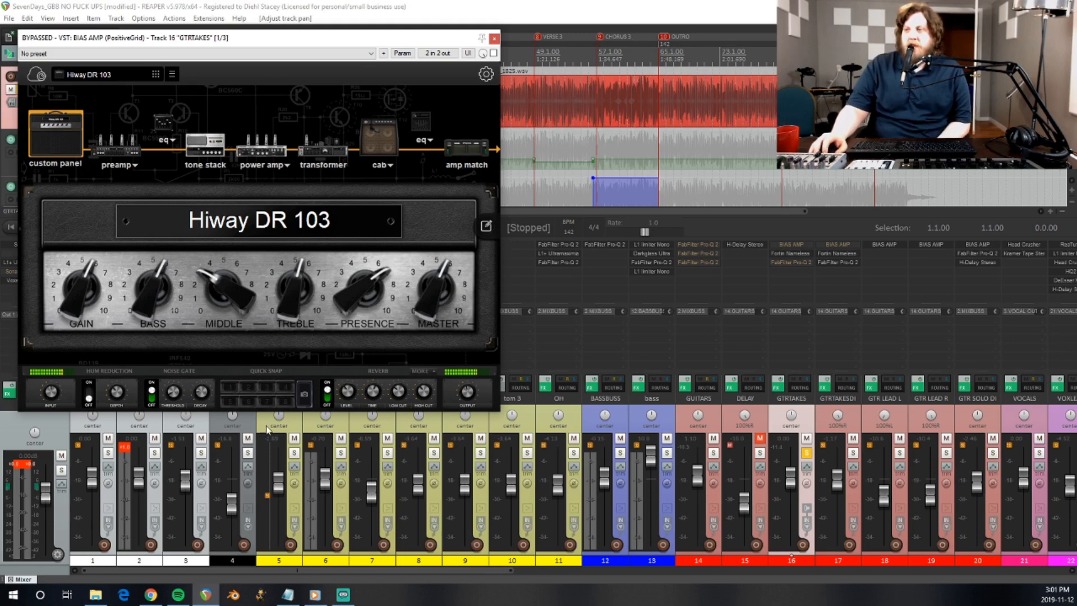
{"action": "left_click", "coordinate": [82, 79]}
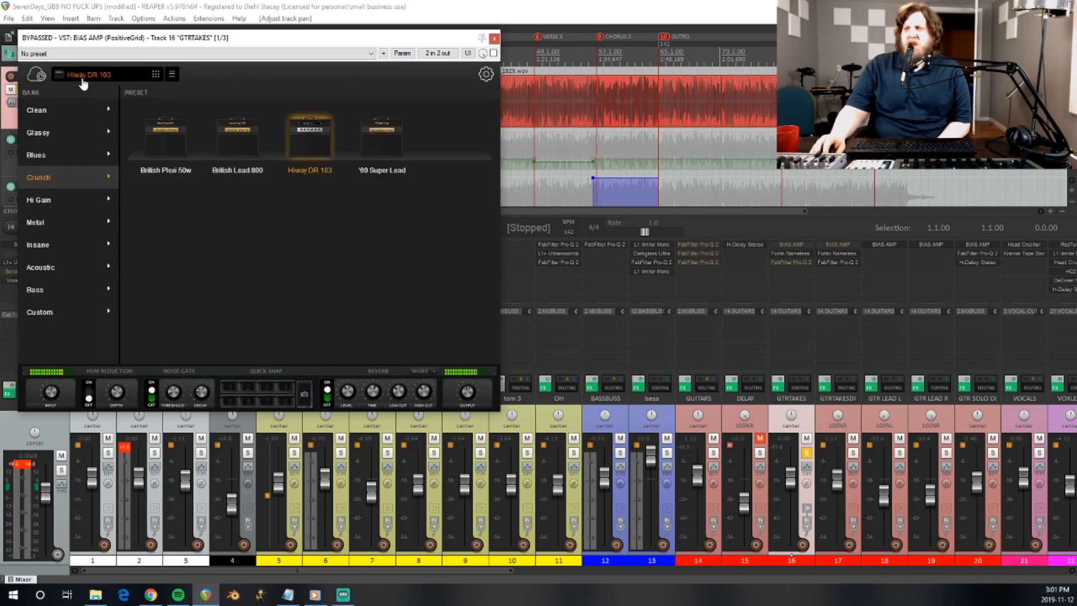
{"action": "left_click", "coordinate": [83, 79]}
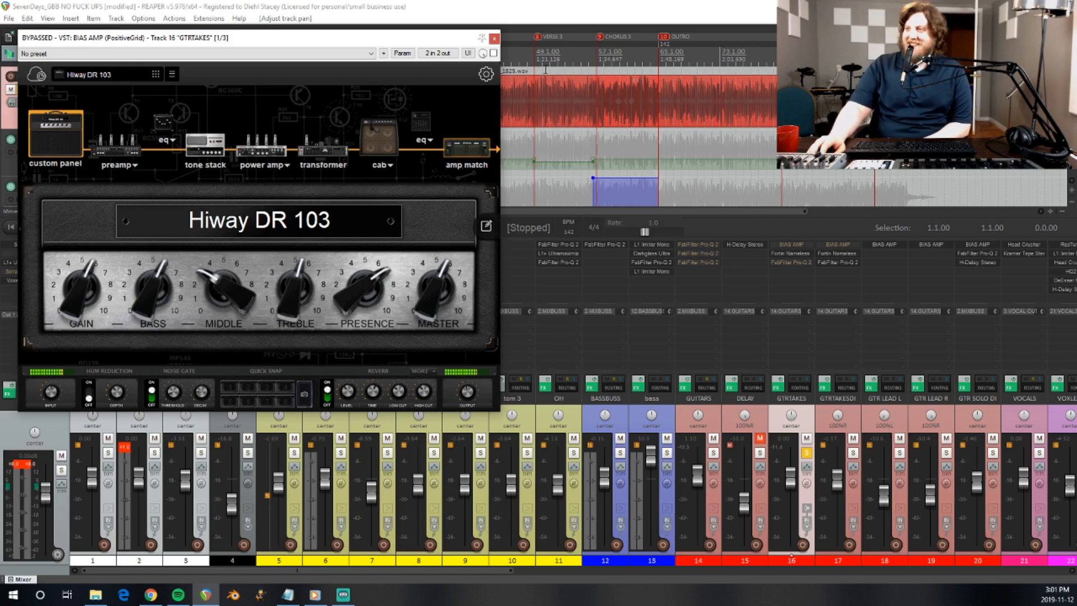
{"action": "left_click", "coordinate": [493, 38]}
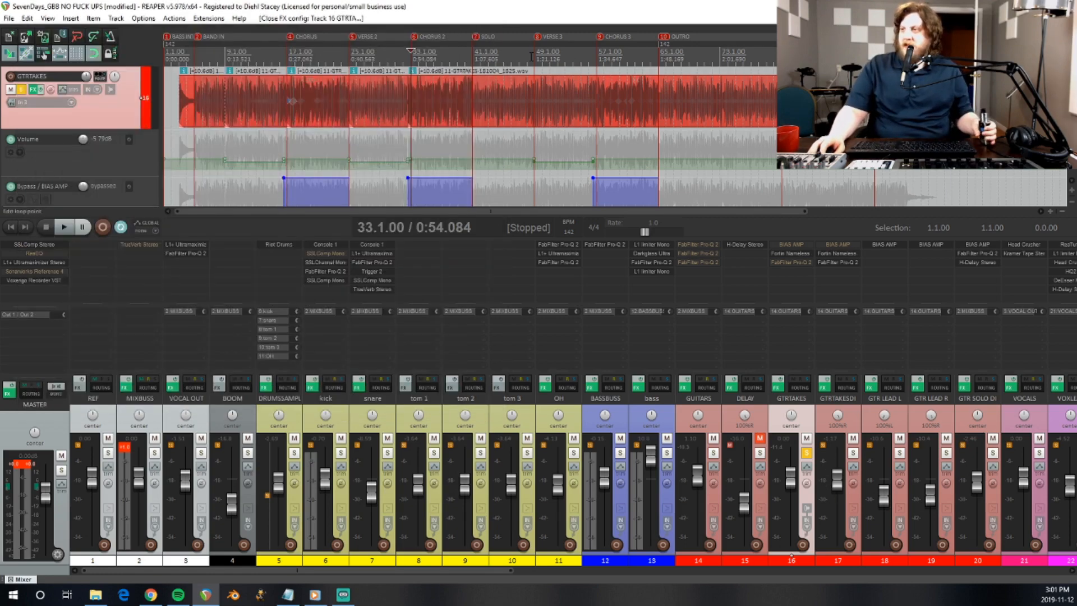
Listen to the soloed GTRTAKES briefly from bar 51 in VERSE 3, stop playback, and check its active BIAS AMP before closing it.
{"action": "left_click", "coordinate": [550, 52]}
{"action": "key", "text": "space"}
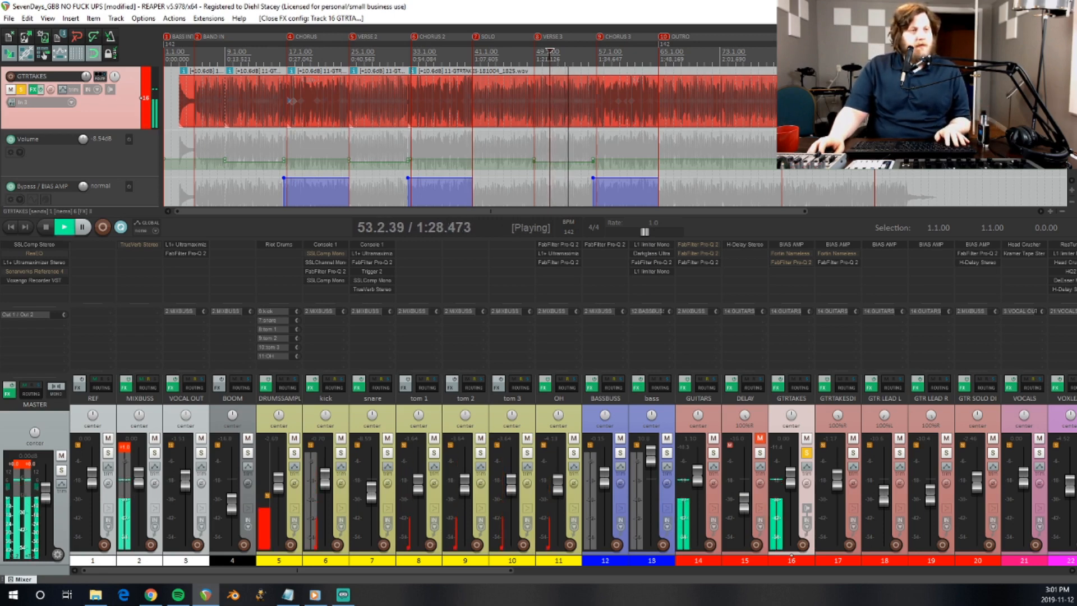
{"action": "key", "text": "space"}
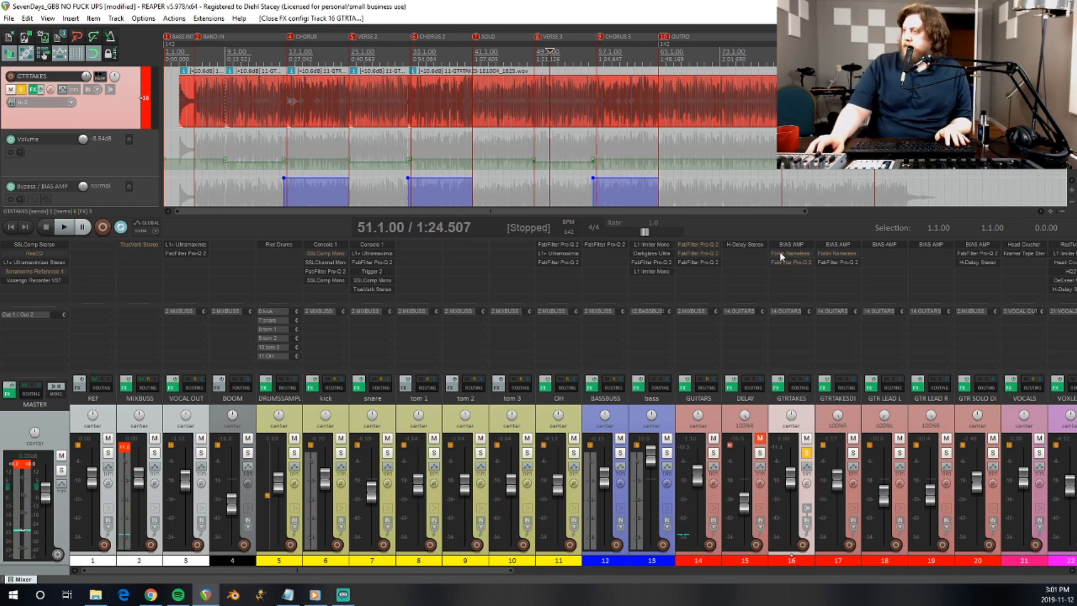
{"action": "left_click", "coordinate": [783, 243]}
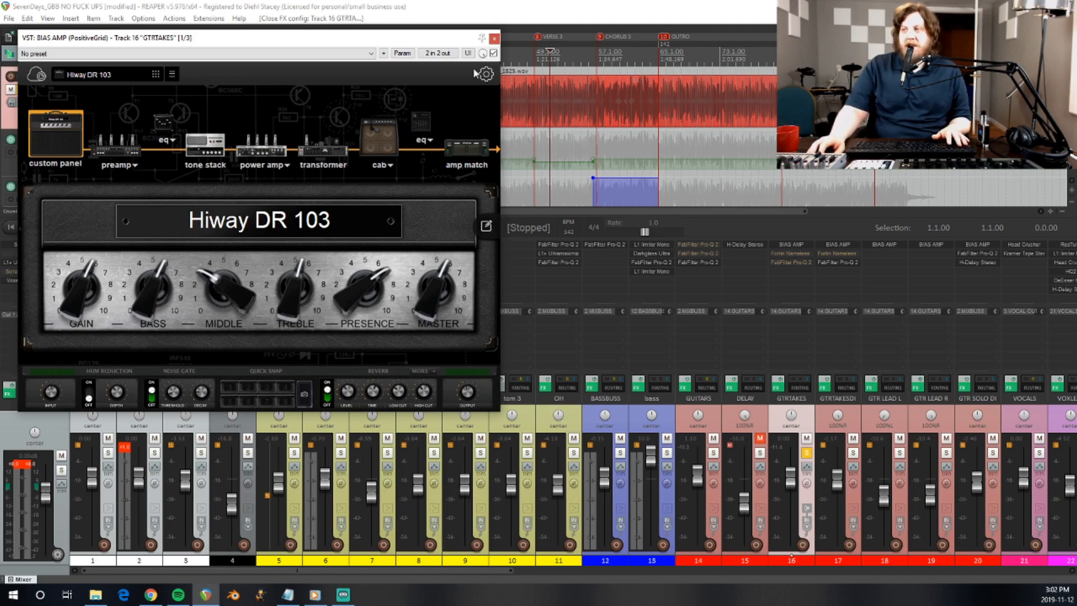
{"action": "left_click", "coordinate": [494, 38]}
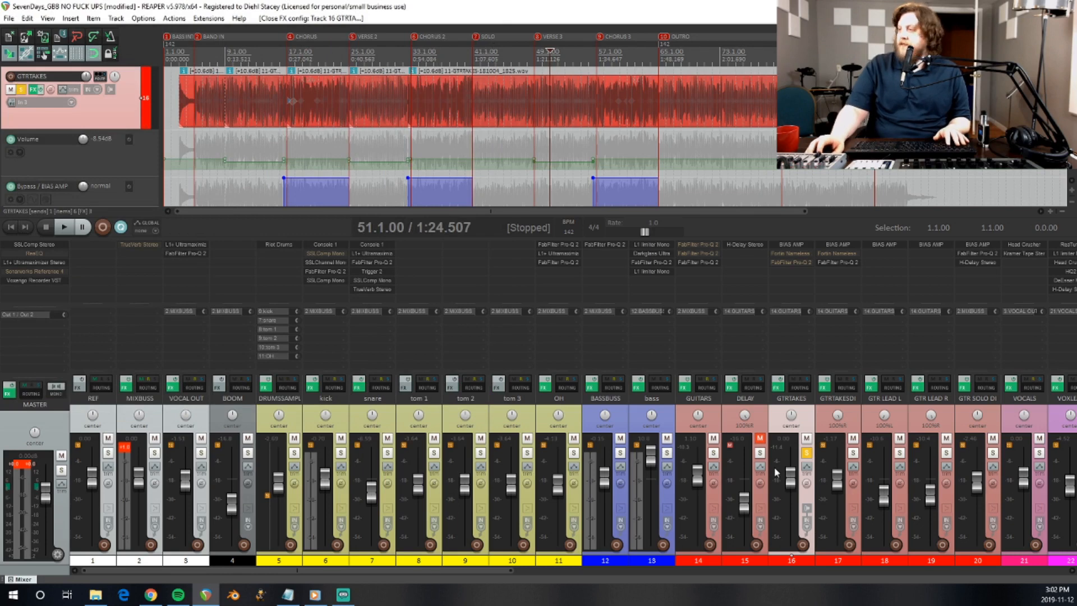
Re-enable the FabFilter Pro-Q 2 on GTRTAKES, examine its low cut and two narrow cuts, and close the plug-in.
{"action": "left_click", "coordinate": [807, 453]}
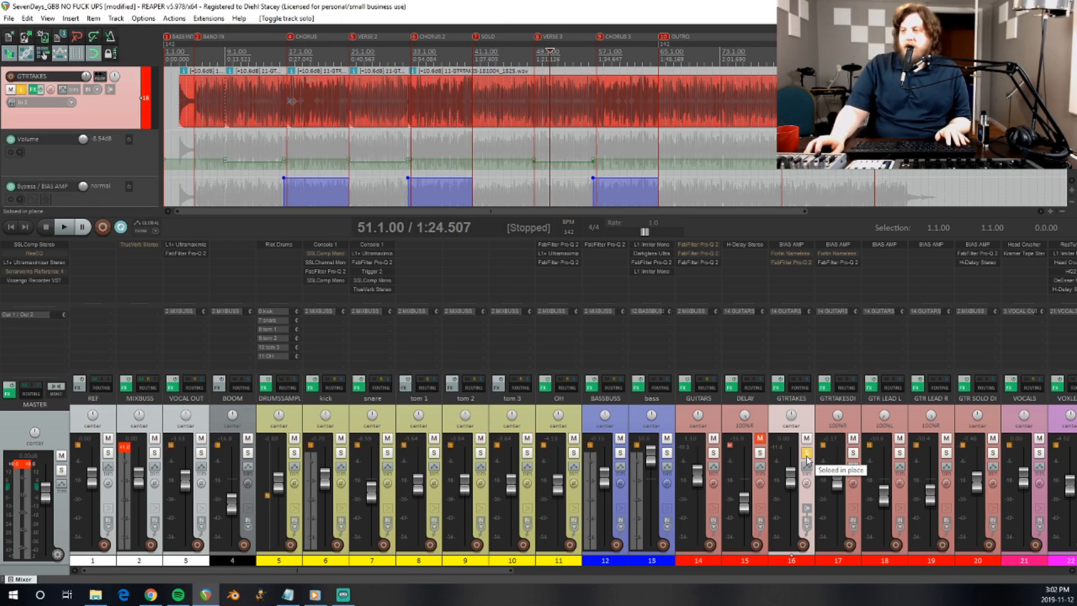
{"action": "left_click", "coordinate": [800, 263], "text": "shift"}
{"action": "left_click", "coordinate": [800, 262]}
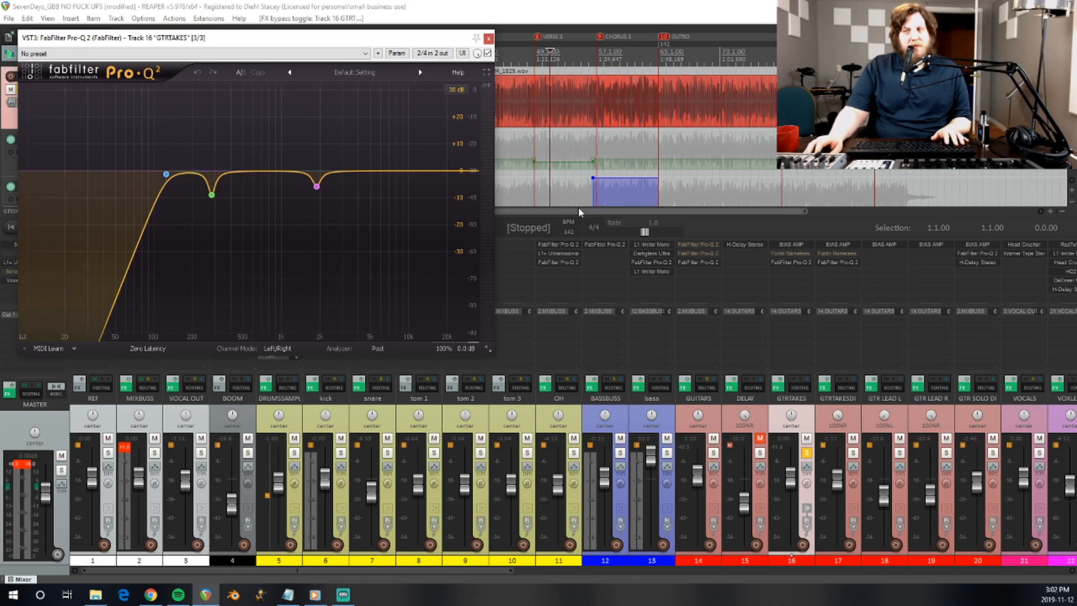
{"action": "mouse_move", "coordinate": [316, 191]}
{"action": "mouse_move", "coordinate": [211, 198]}
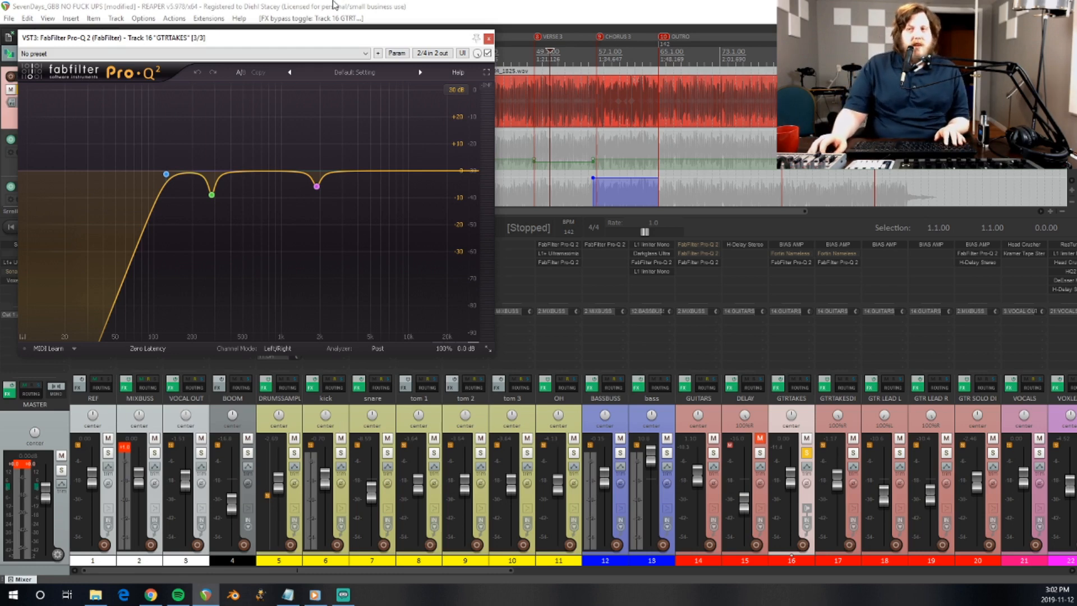
{"action": "left_click_drag", "start_coordinate": [339, 42], "coordinate": [463, 79]}
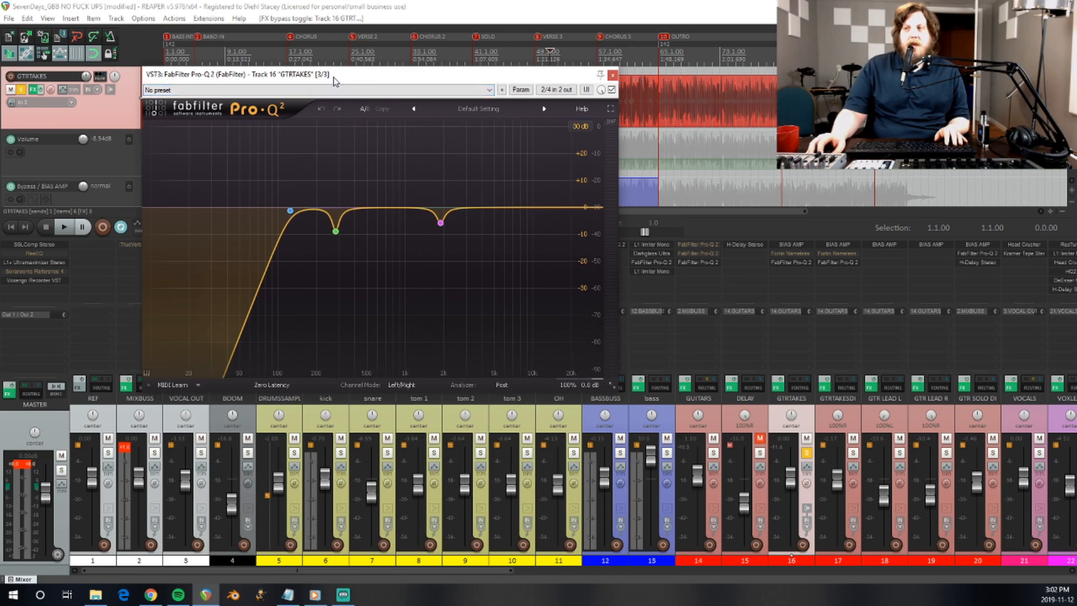
{"action": "left_click_drag", "start_coordinate": [336, 79], "coordinate": [348, 96]}
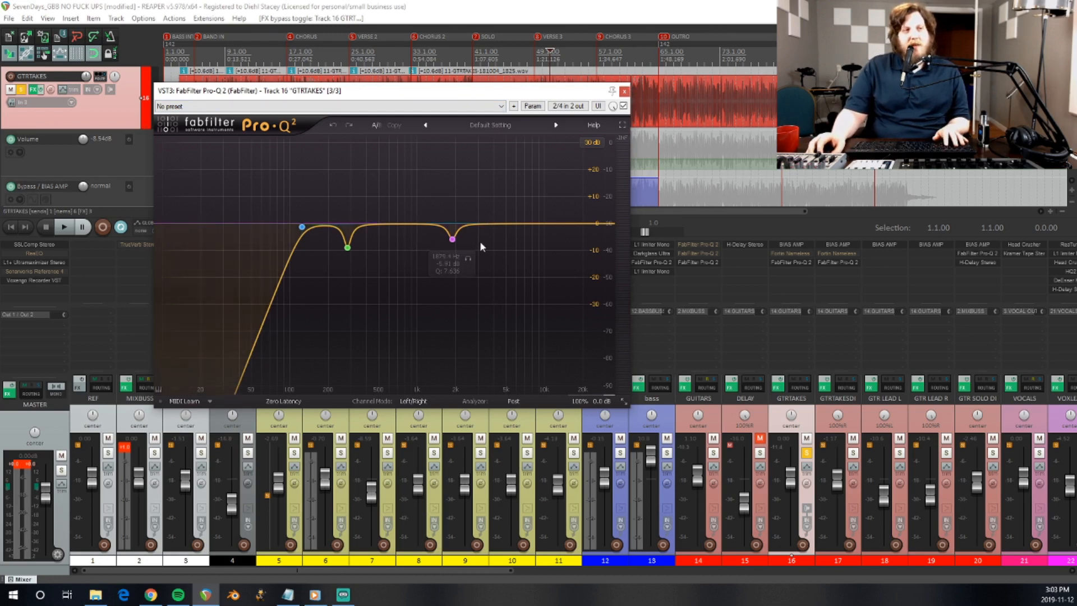
{"action": "left_click", "coordinate": [624, 91]}
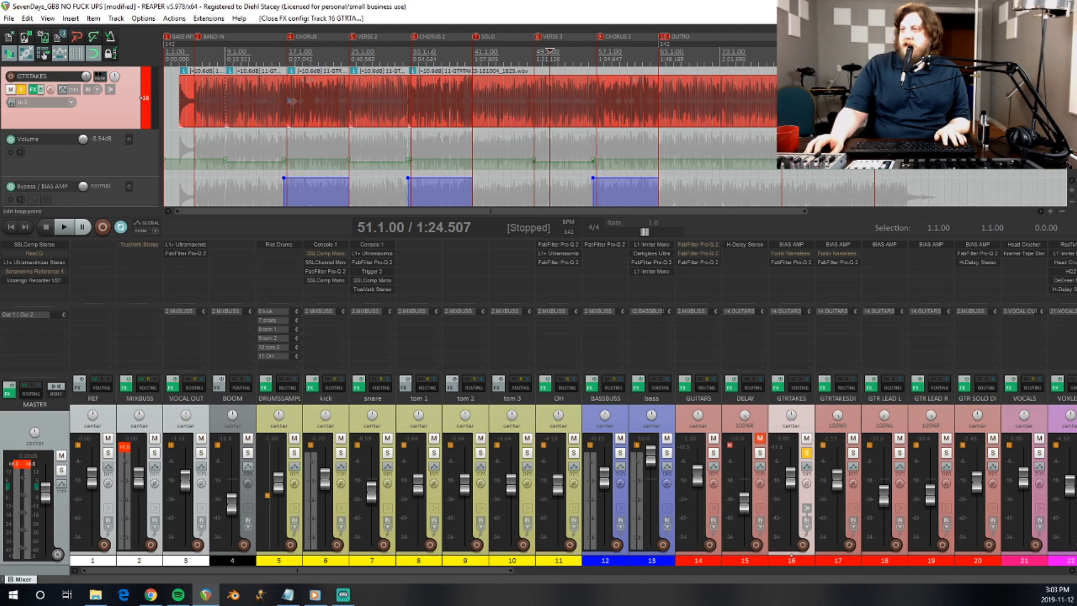
Set the time selection to bars 33 through 41 over CHORUS 2 and play from bar 33.
{"action": "left_click_drag", "start_coordinate": [413, 56], "coordinate": [472, 56]}
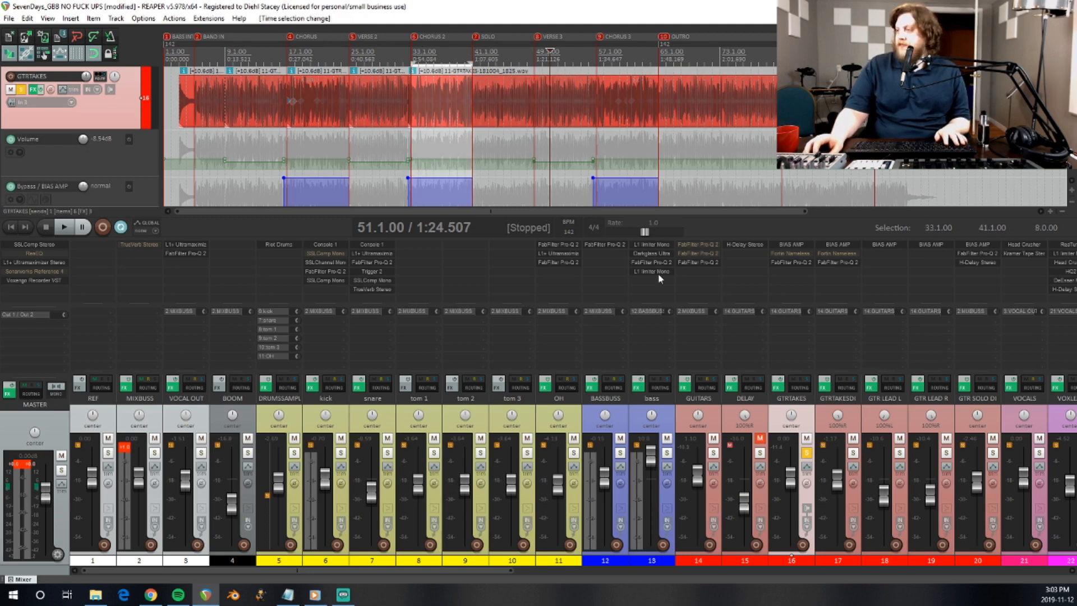
{"action": "key", "text": "space"}
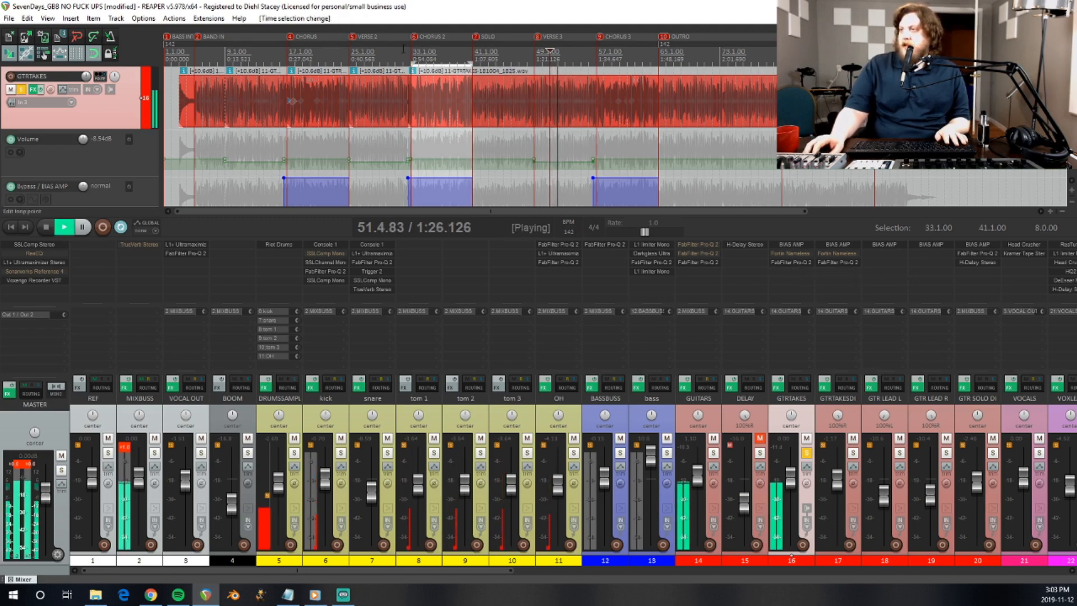
{"action": "left_click", "coordinate": [412, 61]}
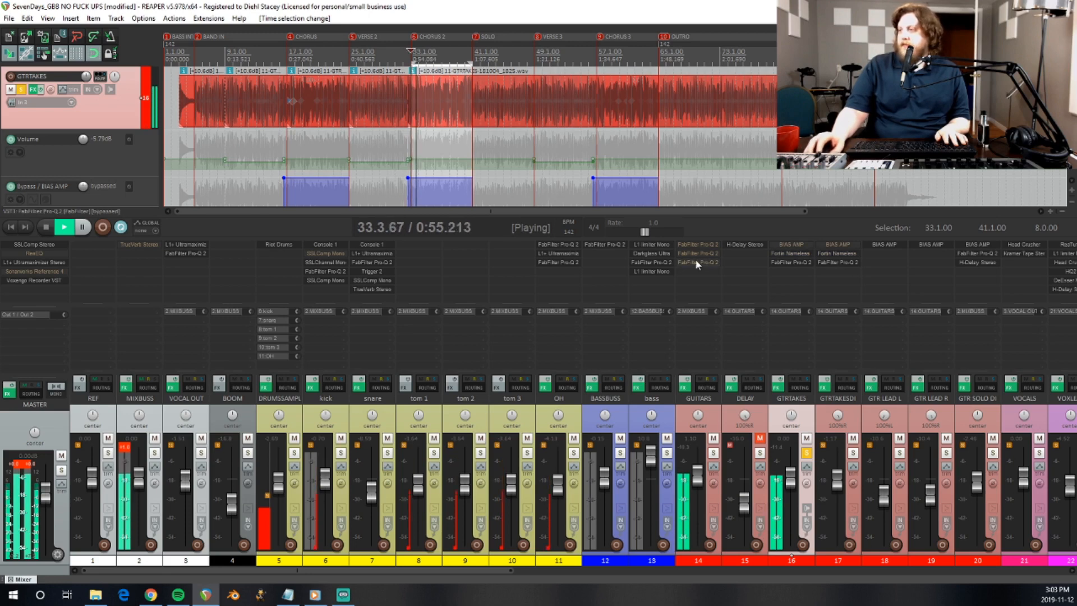
Compare GTRTAKES with and without its FabFilter Pro-Q 2 by toggling the bypass during playback, leave it active, and stop playback.
{"action": "left_click", "coordinate": [799, 262], "text": "shift"}
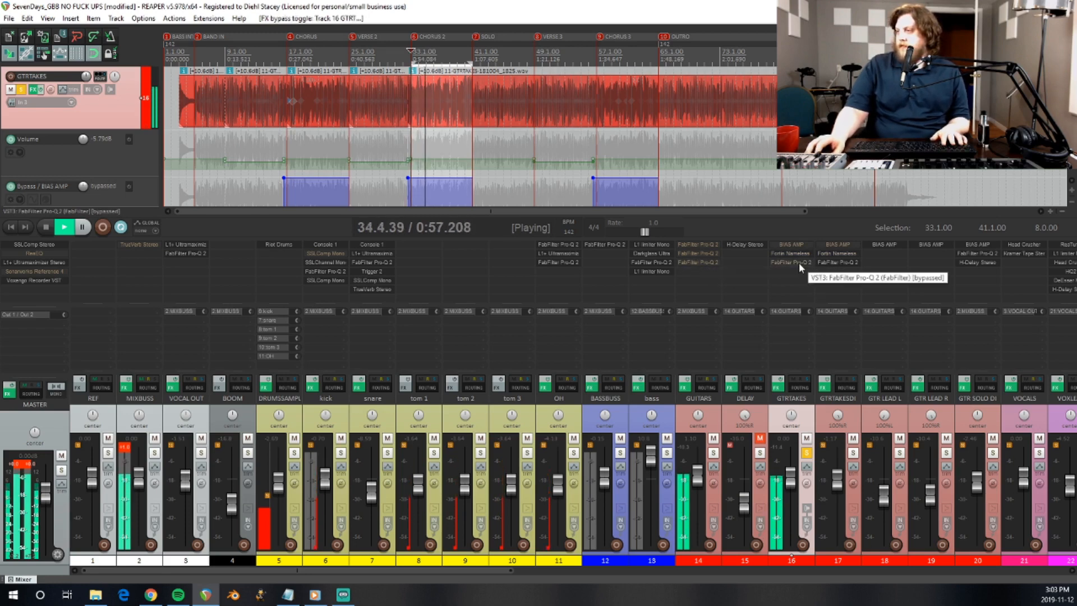
{"action": "left_click", "coordinate": [799, 263], "text": "shift"}
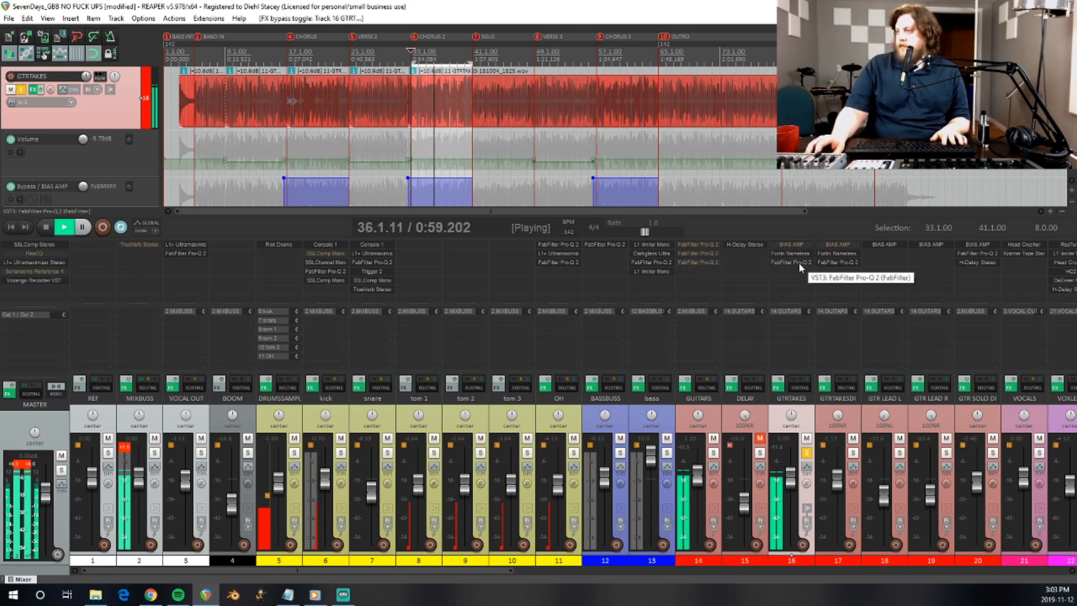
{"action": "left_click", "coordinate": [798, 262], "text": "shift"}
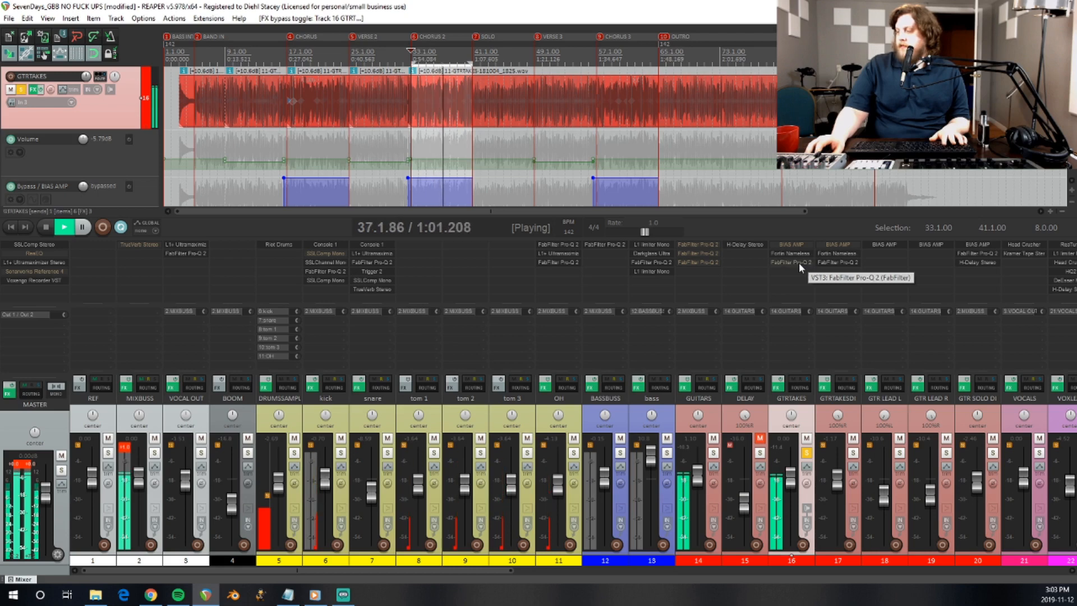
{"action": "left_click", "coordinate": [798, 262], "text": "shift"}
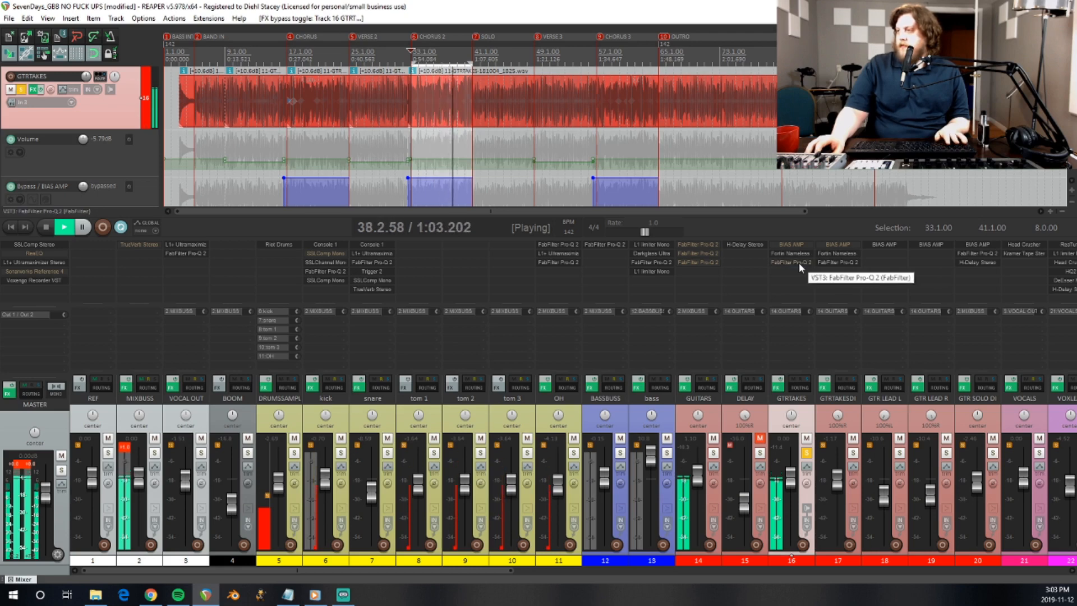
{"action": "key", "text": "space"}
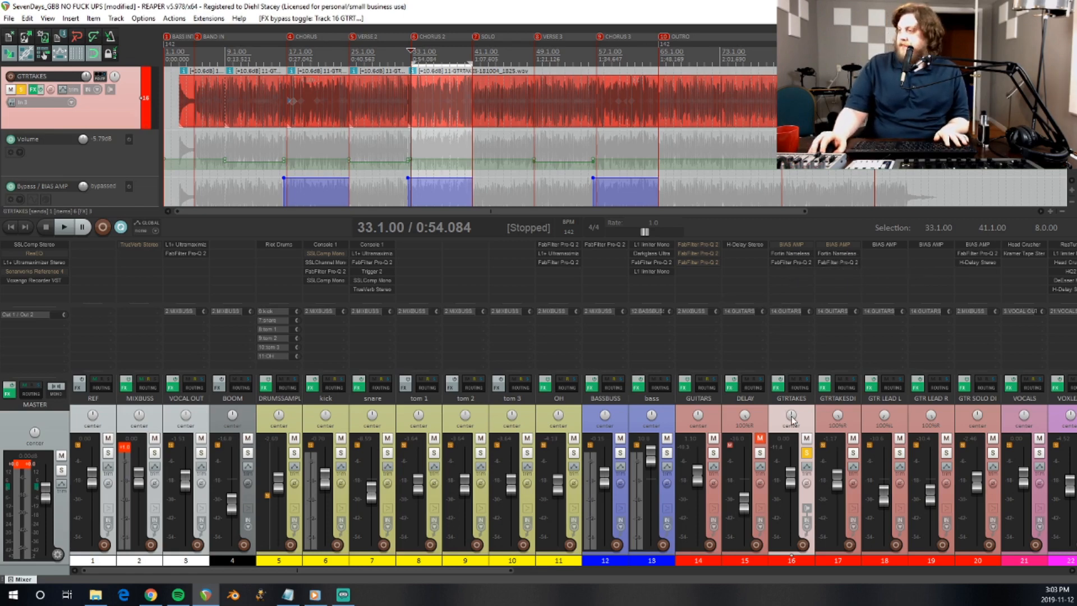
Pan GTRTAKES 100% left and select the GUITARS bus.
{"action": "left_click_drag", "start_coordinate": [791, 417], "coordinate": [812, 453]}
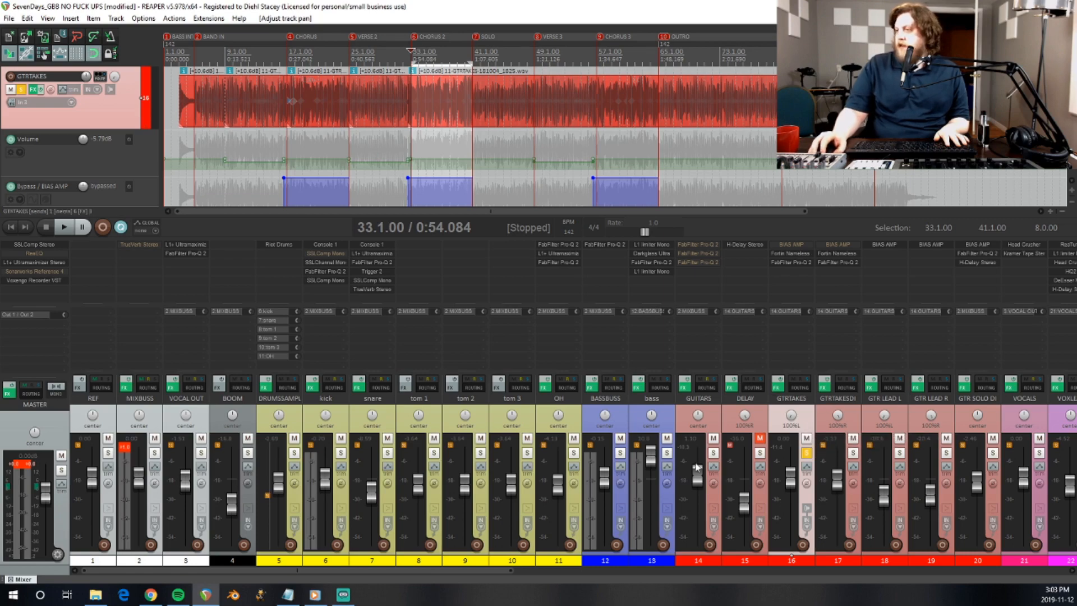
{"action": "left_click", "coordinate": [716, 422]}
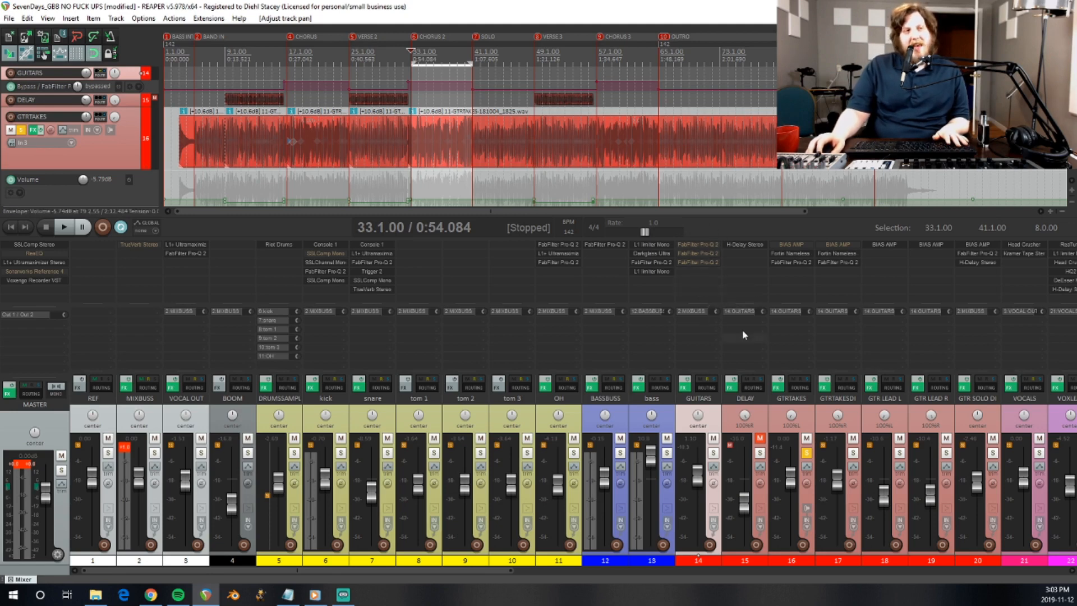
Re-enable the first FabFilter Pro-Q 2 on the GUITARS bus, examine its EQ bands, and close the plug-in.
{"action": "left_click", "coordinate": [699, 245], "text": "shift"}
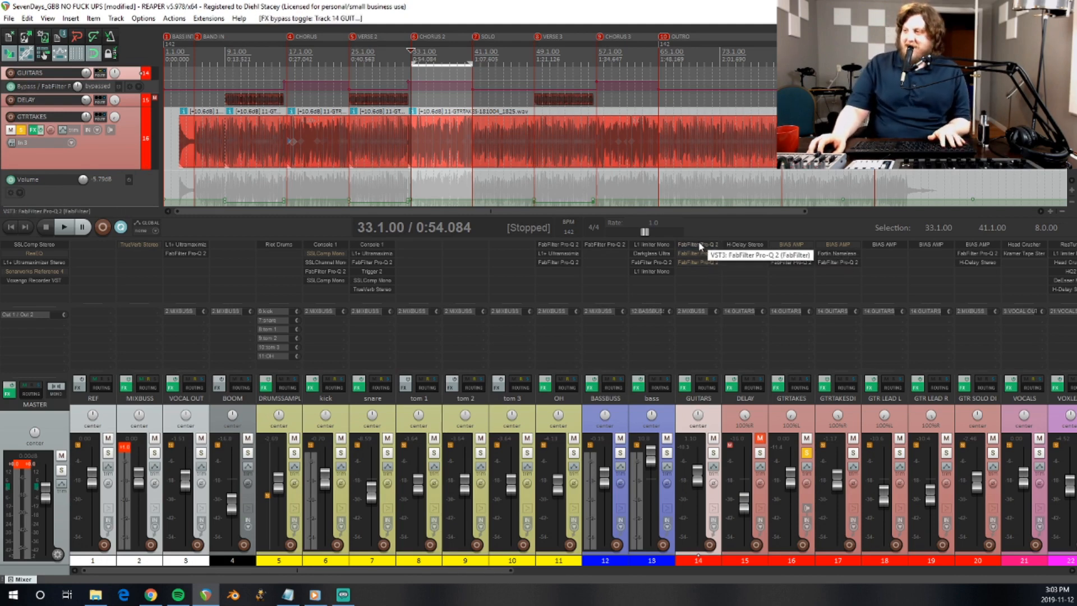
{"action": "left_click", "coordinate": [698, 245]}
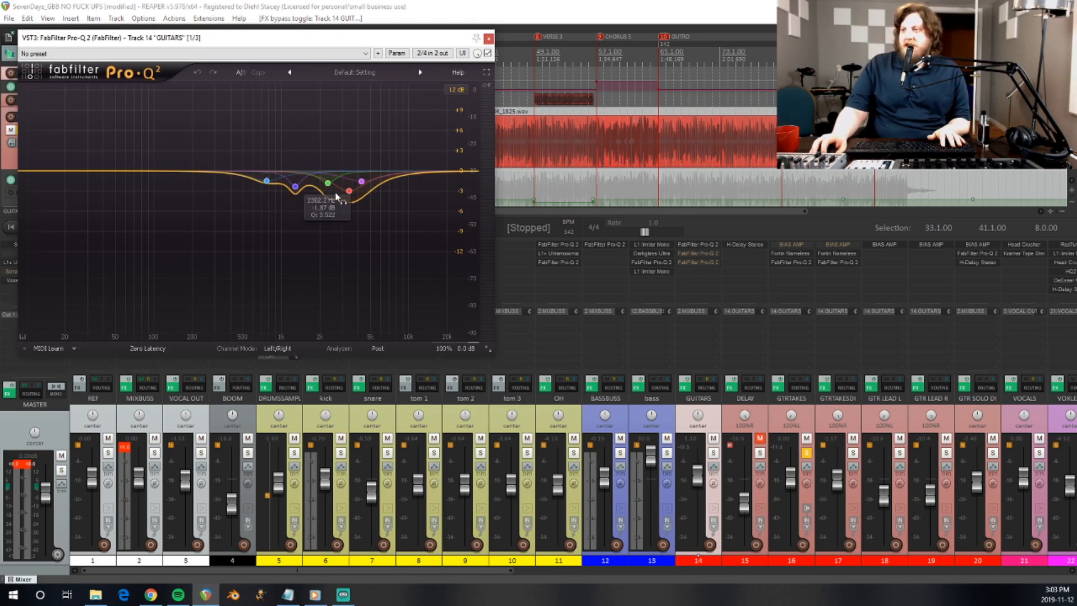
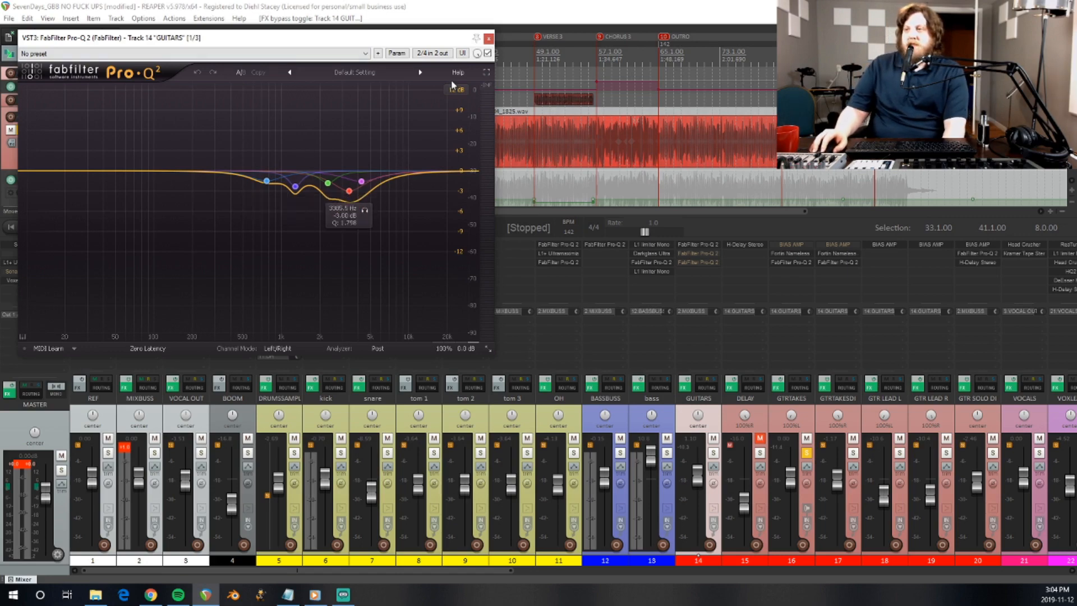
{"action": "left_click", "coordinate": [488, 38]}
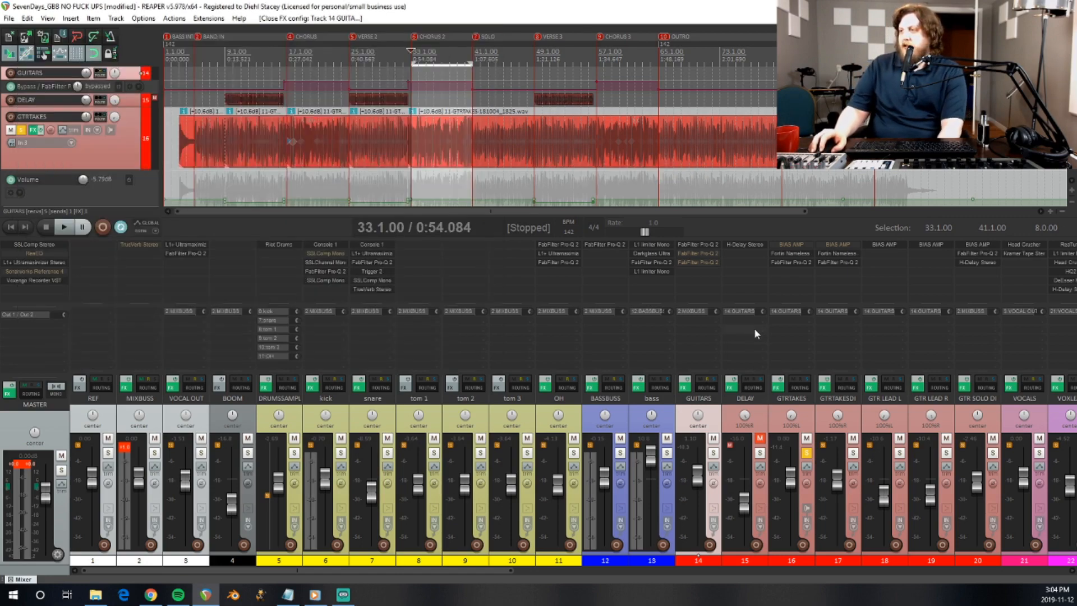
Re-enable the second FabFilter Pro-Q 2 on the GUITARS bus, examine its low-mid and high-mid cuts, and close the plug-in.
{"action": "left_click", "coordinate": [701, 255], "text": "shift"}
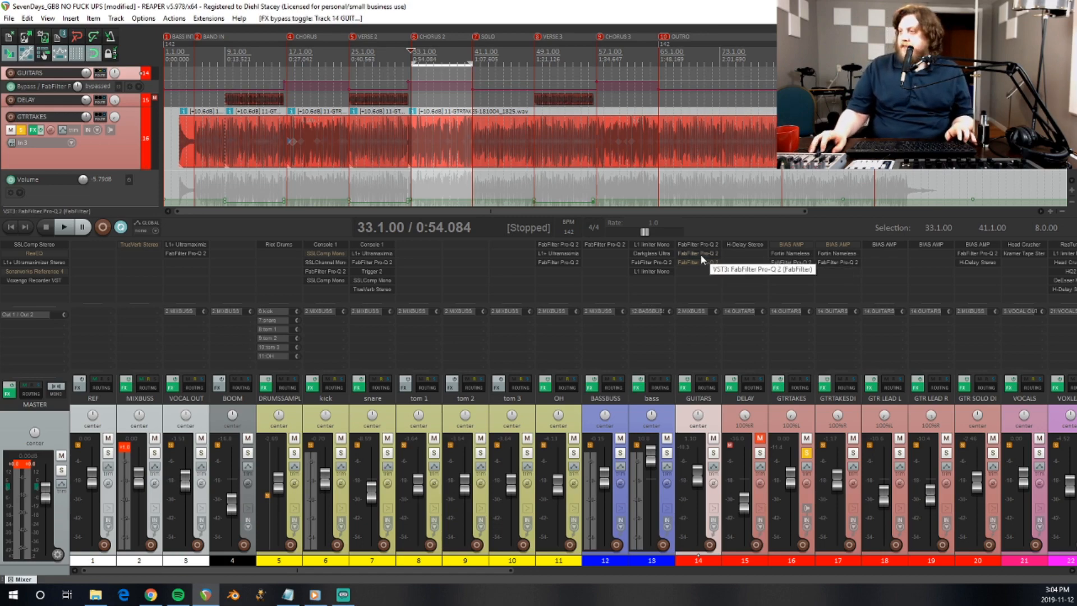
{"action": "left_click_drag", "start_coordinate": [470, 100], "coordinate": [585, 103]}
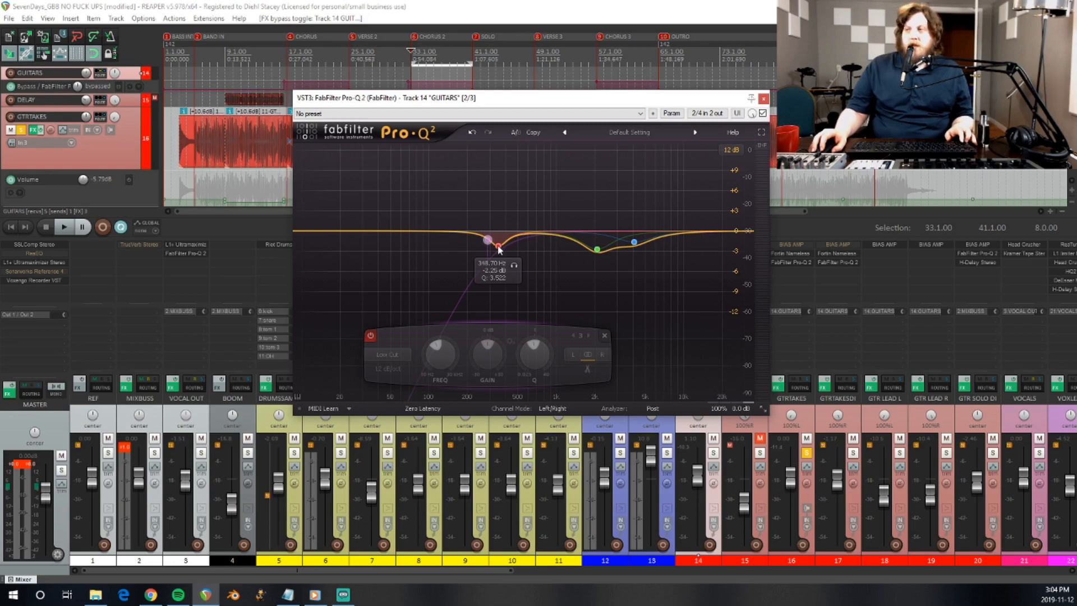
{"action": "left_click", "coordinate": [763, 100]}
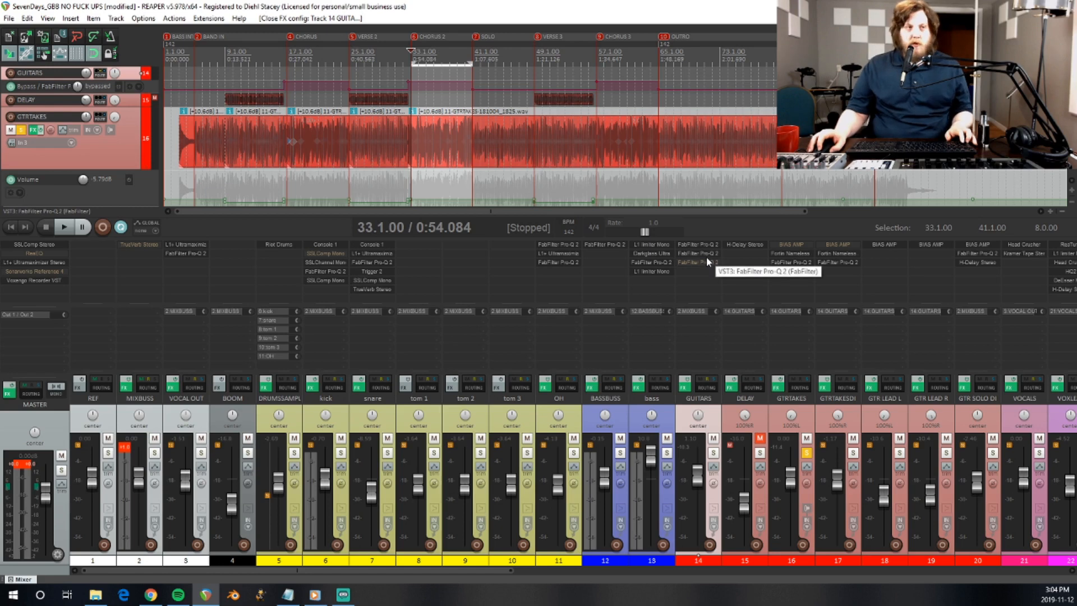
Play CHORUS 2 from bar 33 while toggling the bypass of the second GUITARS Pro-Q 2, leave it active, and stop playback.
{"action": "key", "text": "space"}
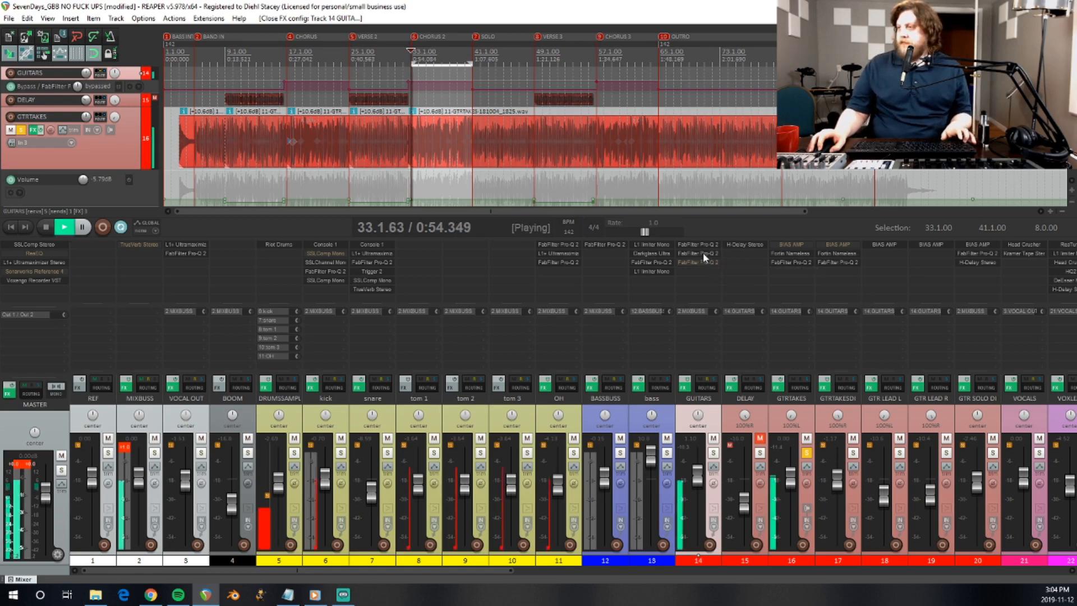
{"action": "left_click", "coordinate": [700, 253], "text": "shift"}
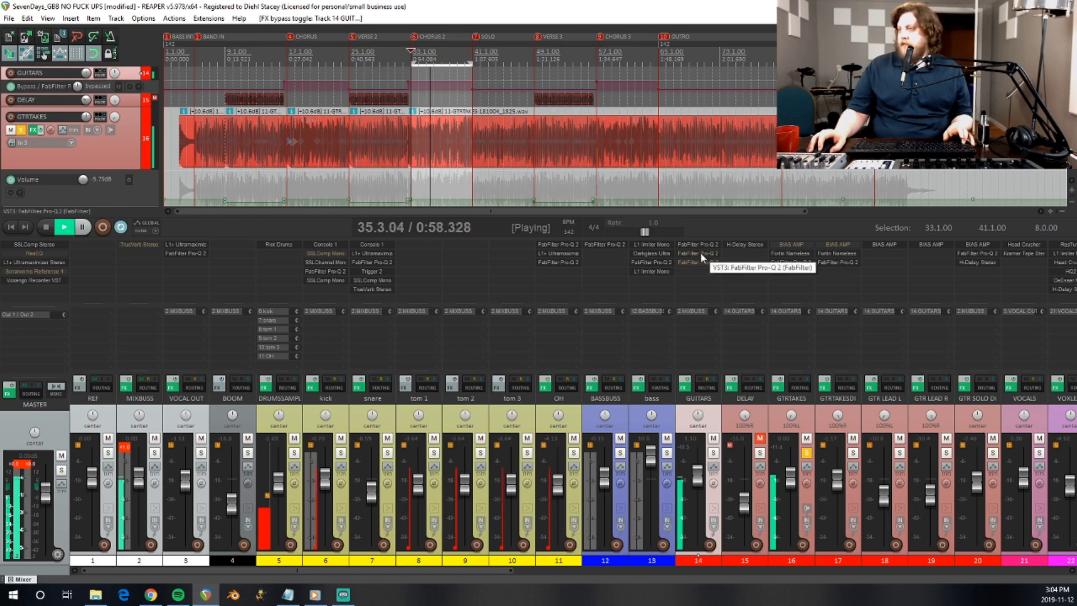
{"action": "left_click", "coordinate": [700, 251], "text": "shift"}
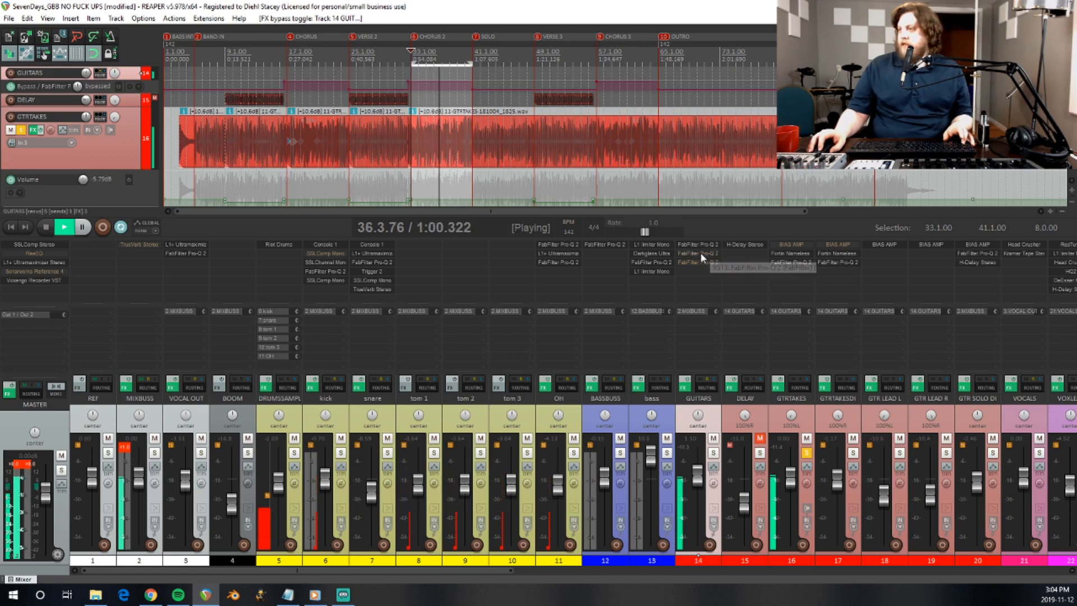
{"action": "key", "text": "space"}
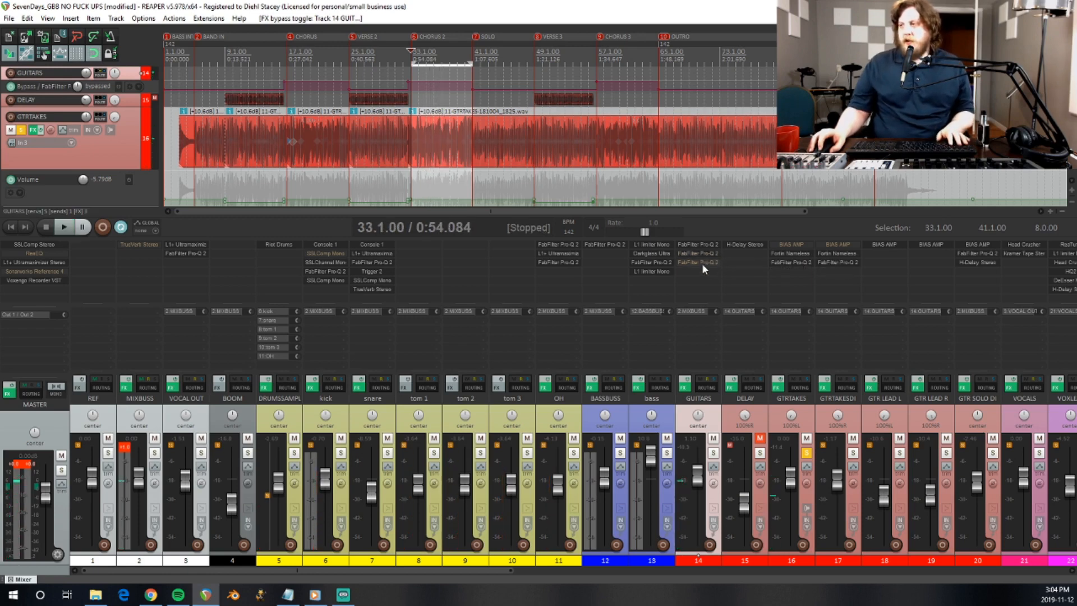
Open the third FabFilter Pro-Q 2 on the GUITARS bus, examine its low-cut band, and close the plug-in.
{"action": "left_click", "coordinate": [701, 262]}
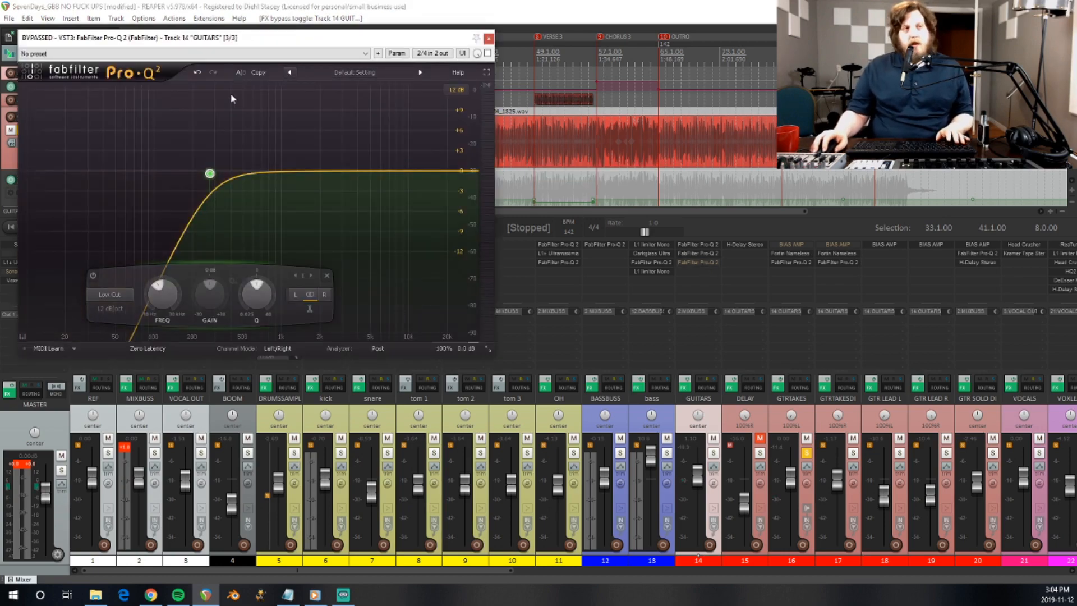
{"action": "left_click_drag", "start_coordinate": [233, 37], "coordinate": [595, 130]}
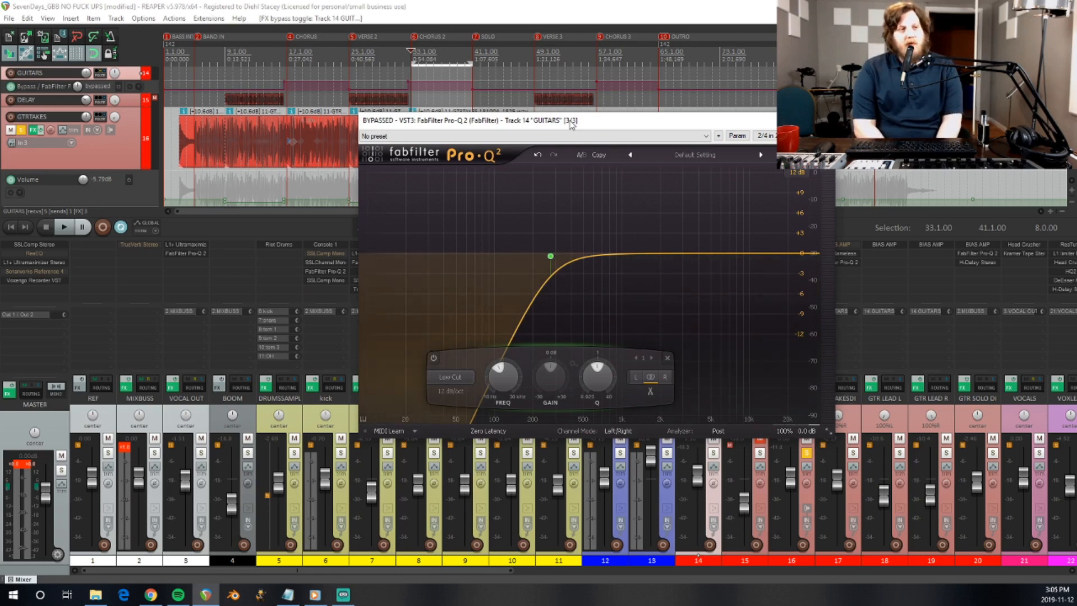
{"action": "mouse_move", "coordinate": [551, 257]}
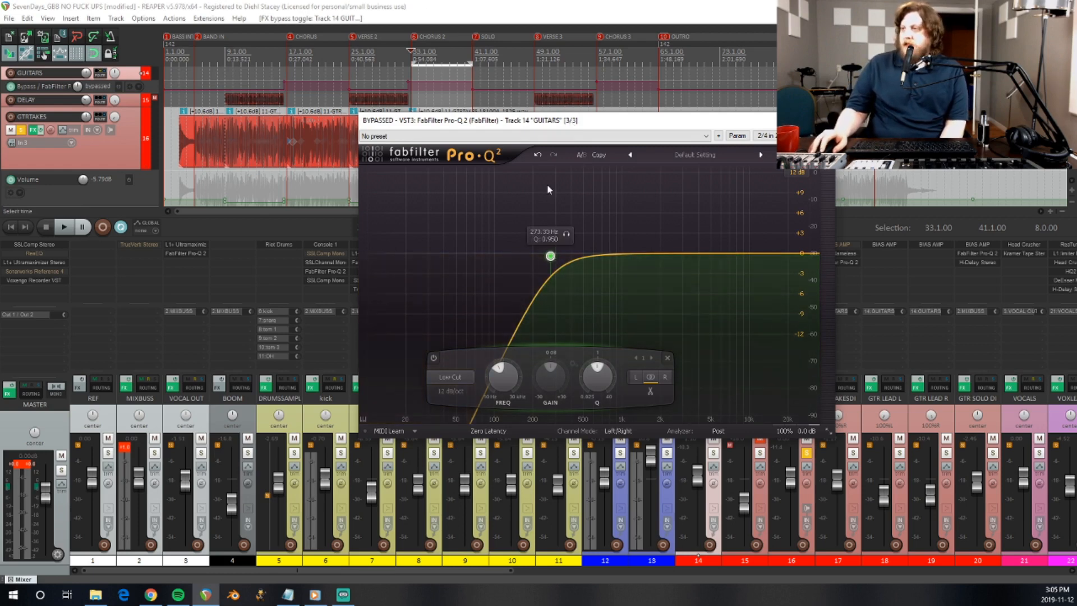
{"action": "left_click", "coordinate": [823, 120]}
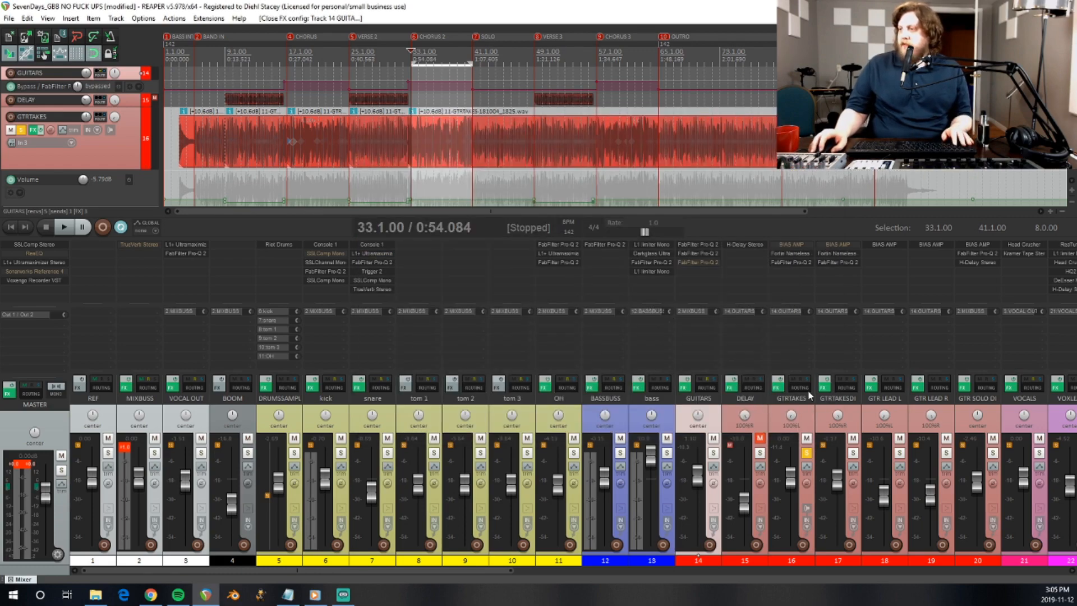
Play VERSE 2 and CHORUS 2 alternately to compare the automated bypass of the GUITARS low cut, finishing with playback from bar 25.
{"action": "key", "text": "space"}
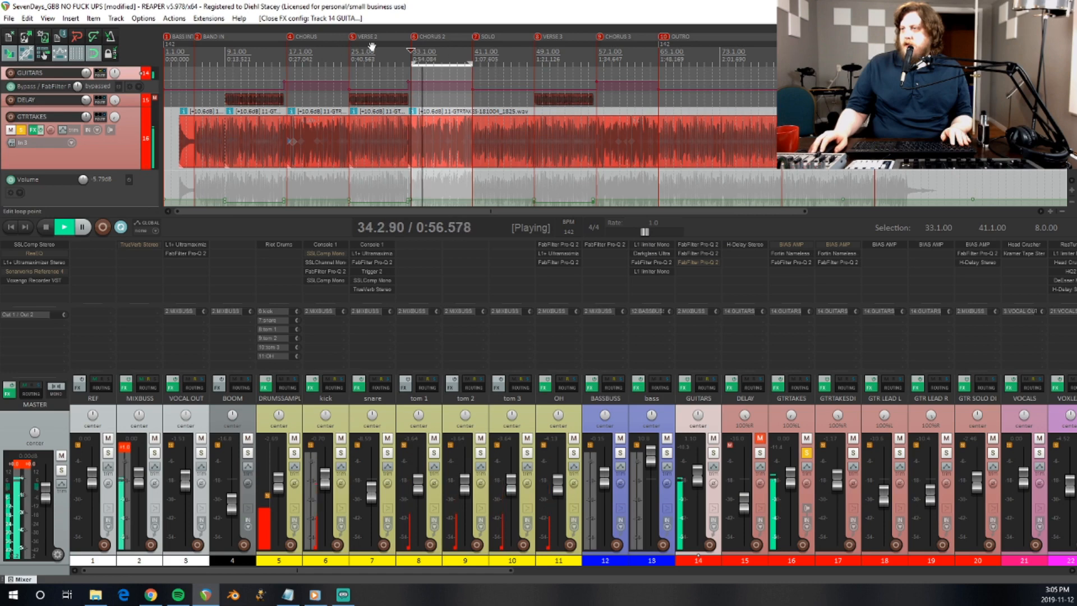
{"action": "left_click", "coordinate": [358, 54]}
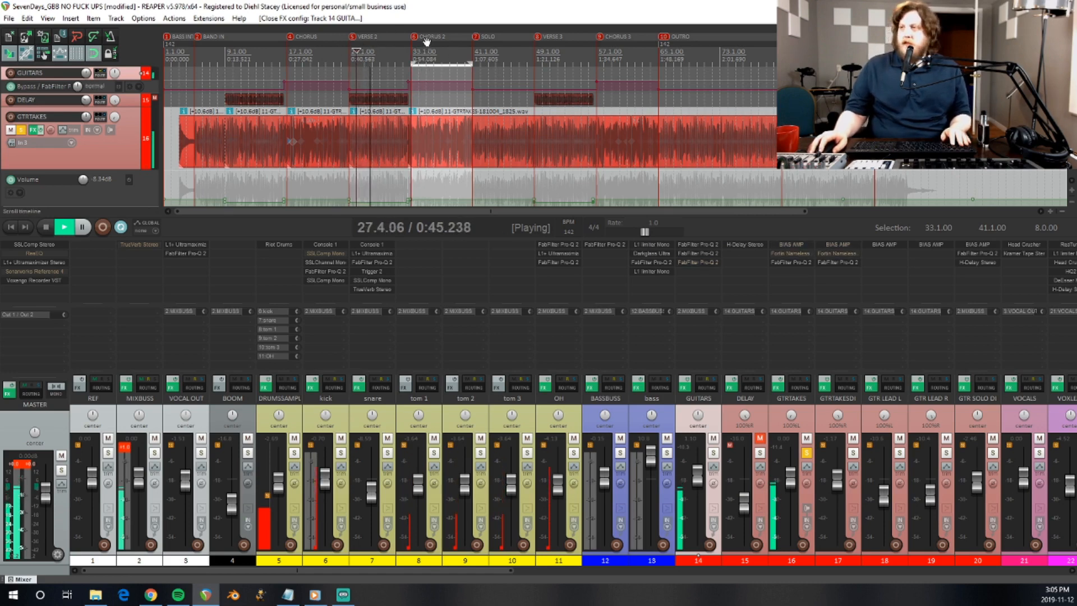
{"action": "left_click", "coordinate": [410, 52]}
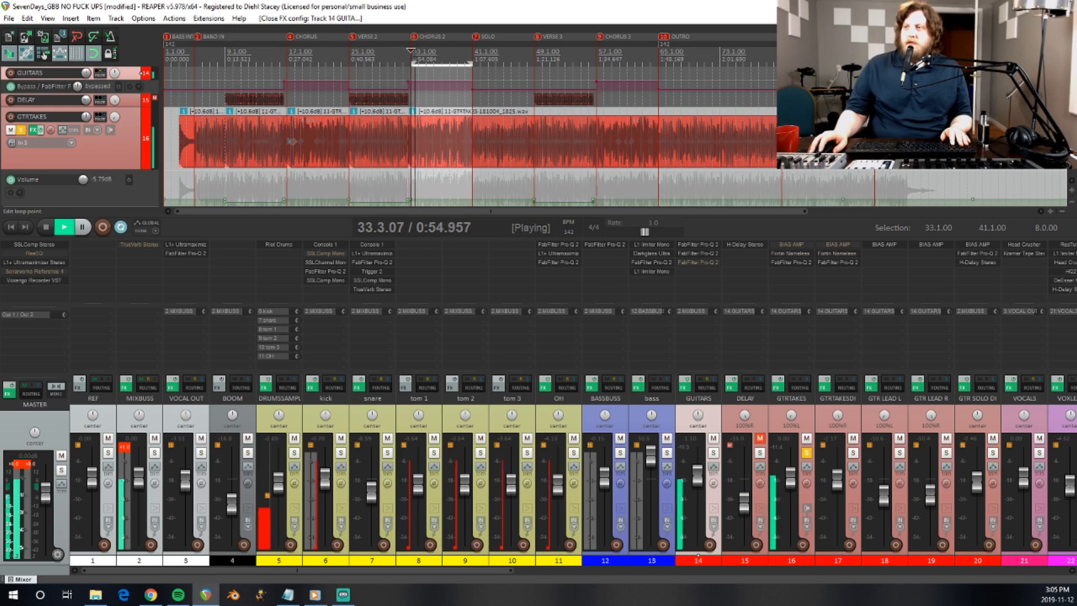
{"action": "key", "text": "space"}
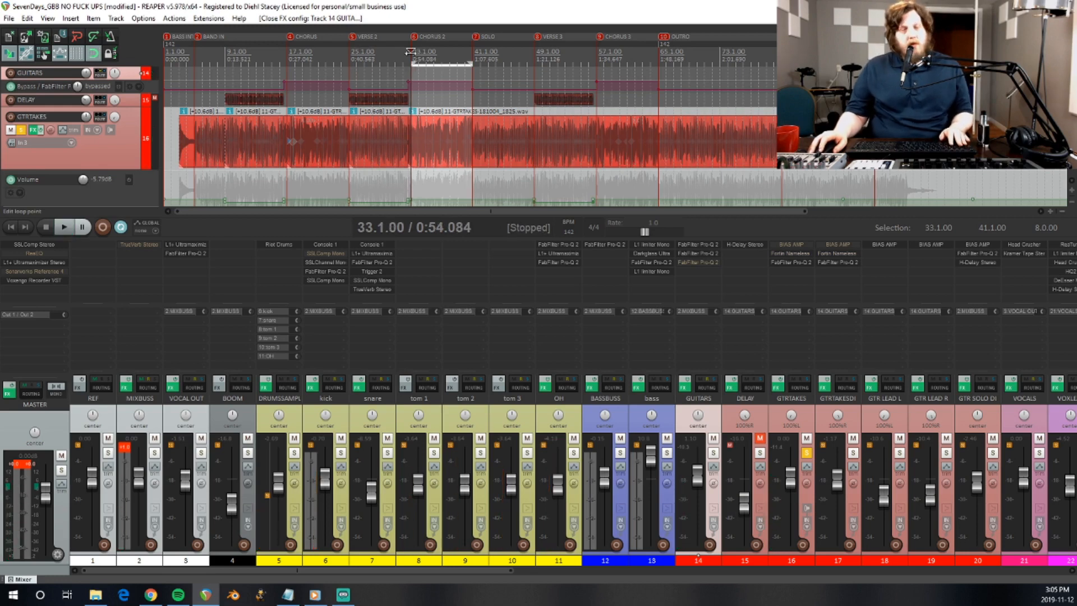
{"action": "left_click", "coordinate": [348, 51]}
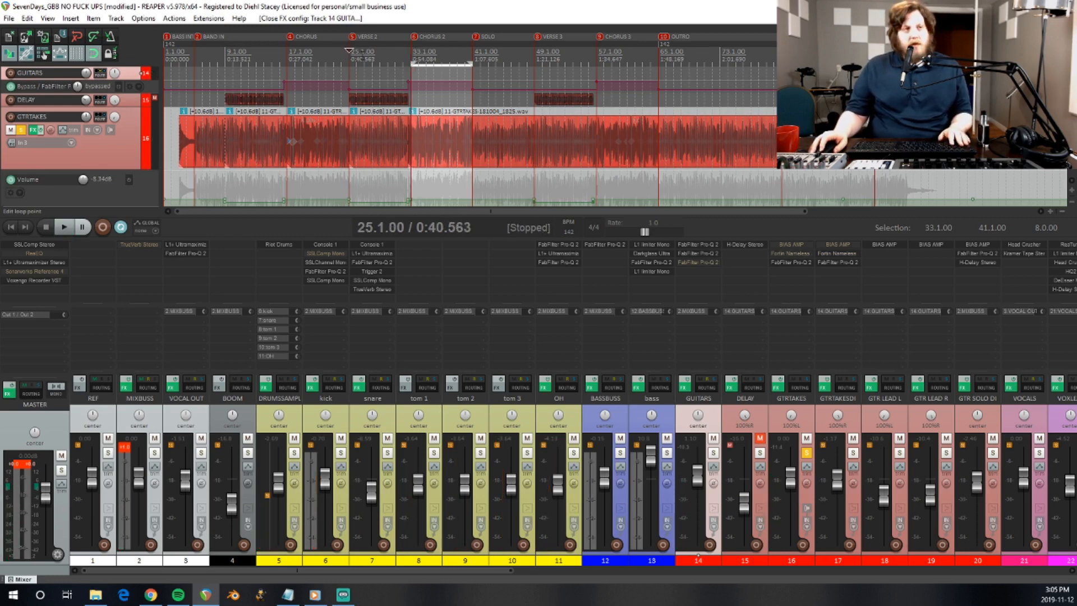
{"action": "key", "text": "space"}
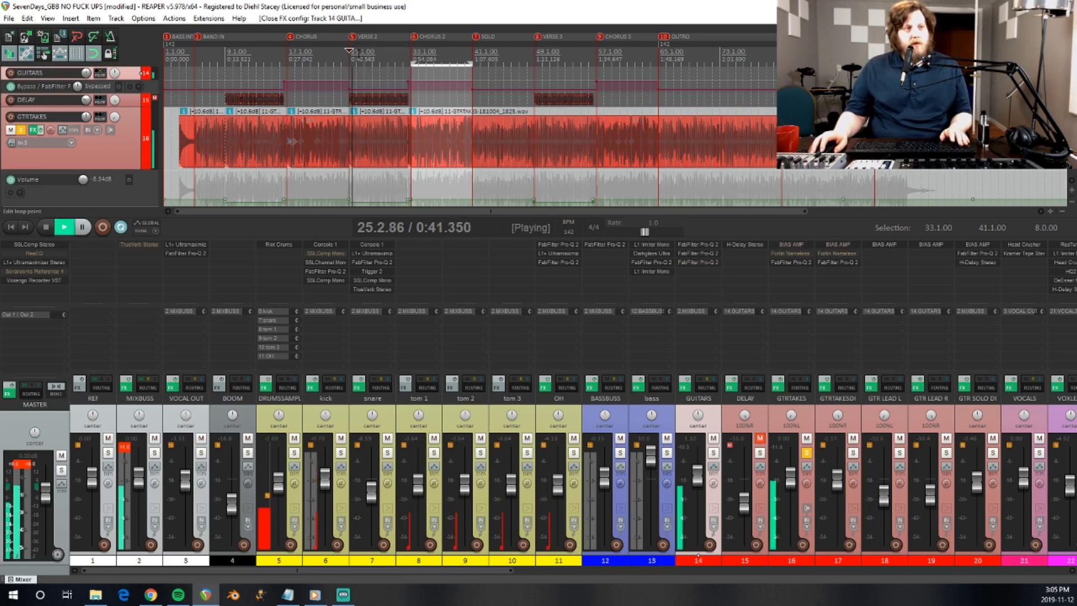
{"action": "key", "text": "space"}
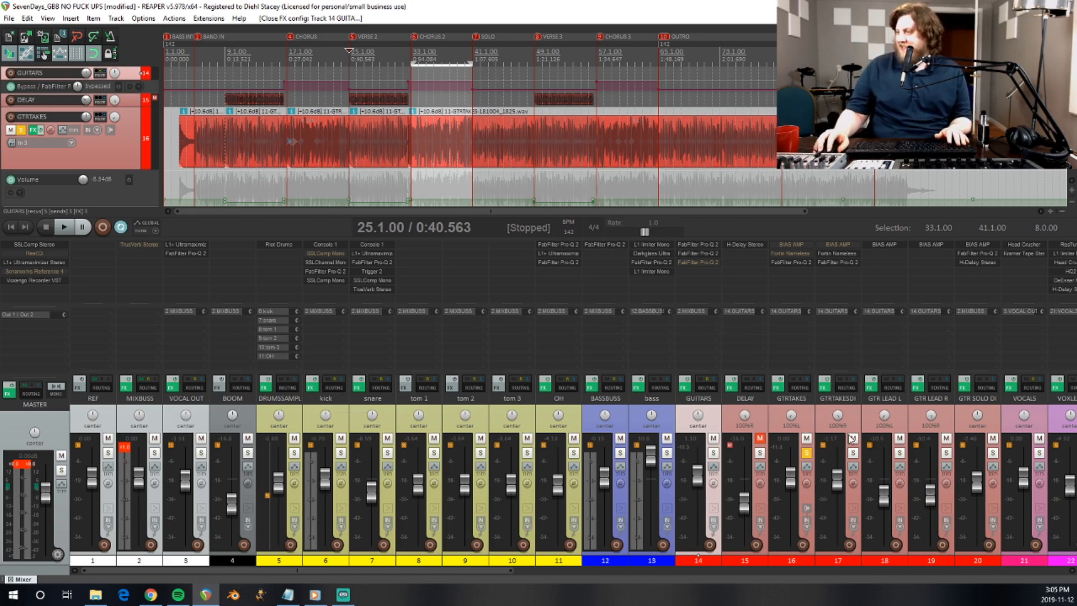
Remove the solo from GTRTAKES and solo the GUITARS bus instead.
{"action": "left_click", "coordinate": [806, 452]}
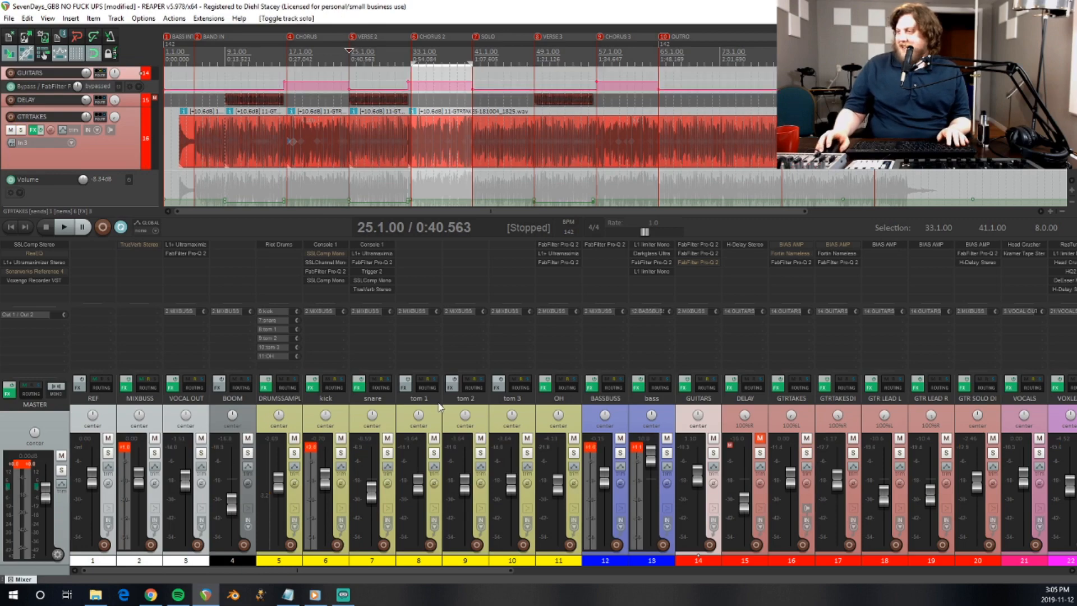
{"action": "scroll", "coordinate": [439, 407], "scroll_direction": "down", "scroll_amount": 6}
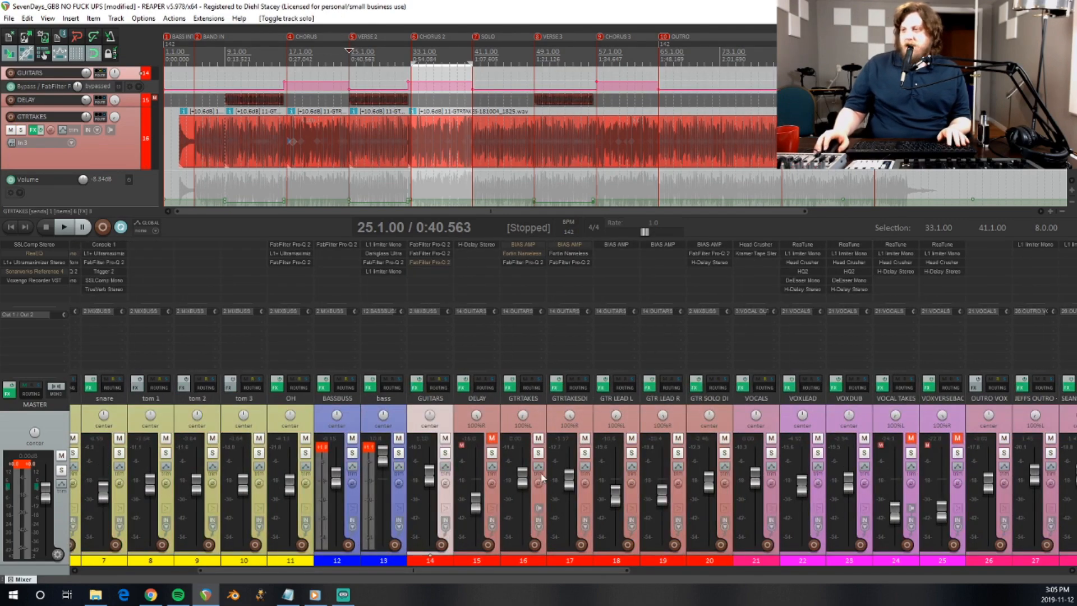
{"action": "left_click", "coordinate": [445, 452]}
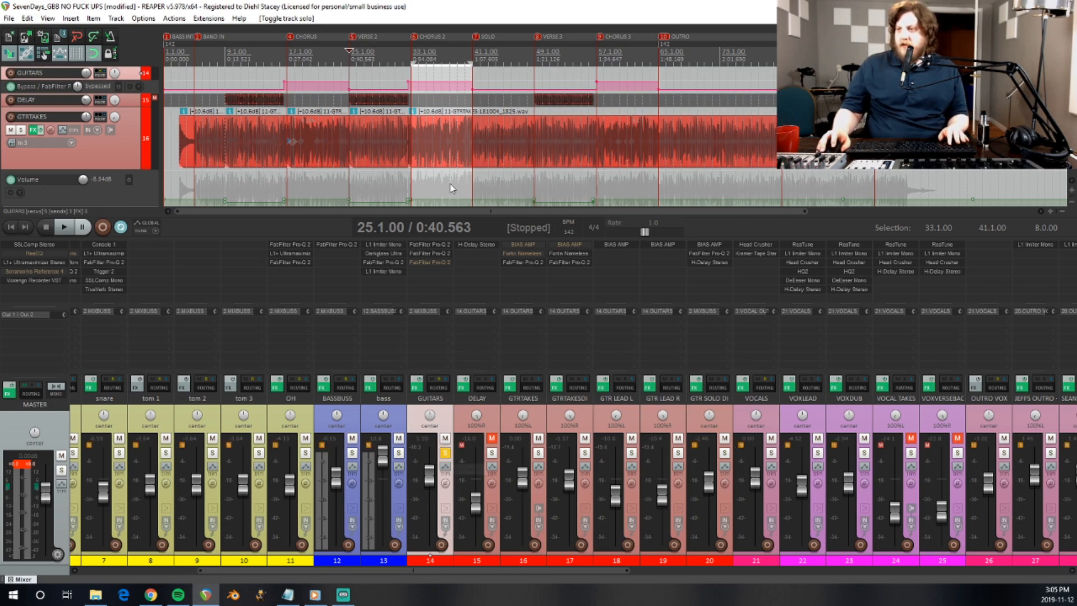
Clear the time selection and play the soloed GUITARS bus from bar 30, stopping near the end of CHORUS 2.
{"action": "left_click", "coordinate": [389, 59]}
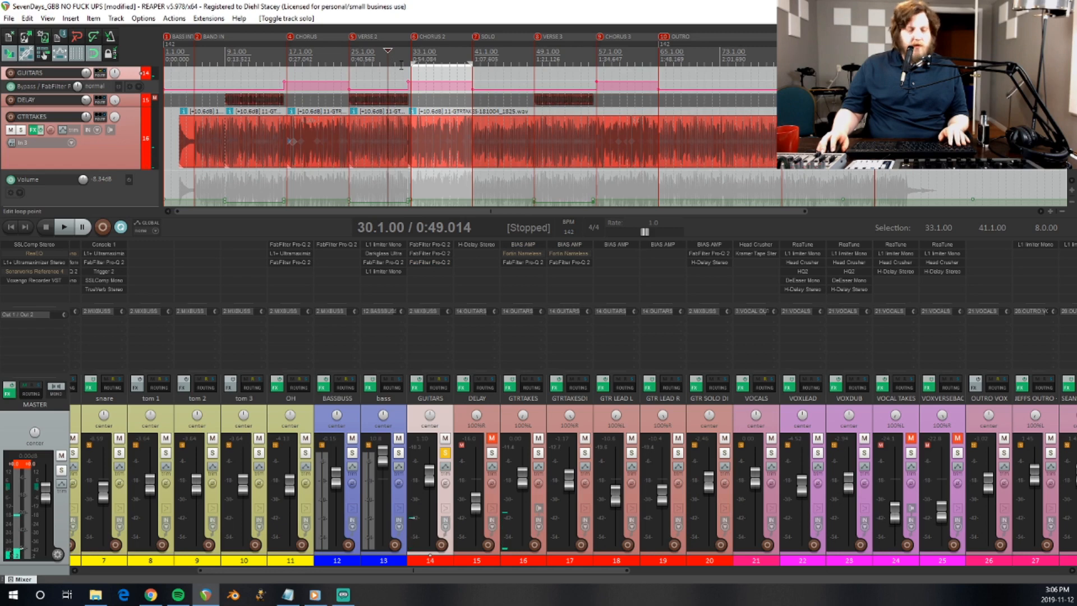
{"action": "key", "text": "Escape"}
{"action": "key", "text": "space"}
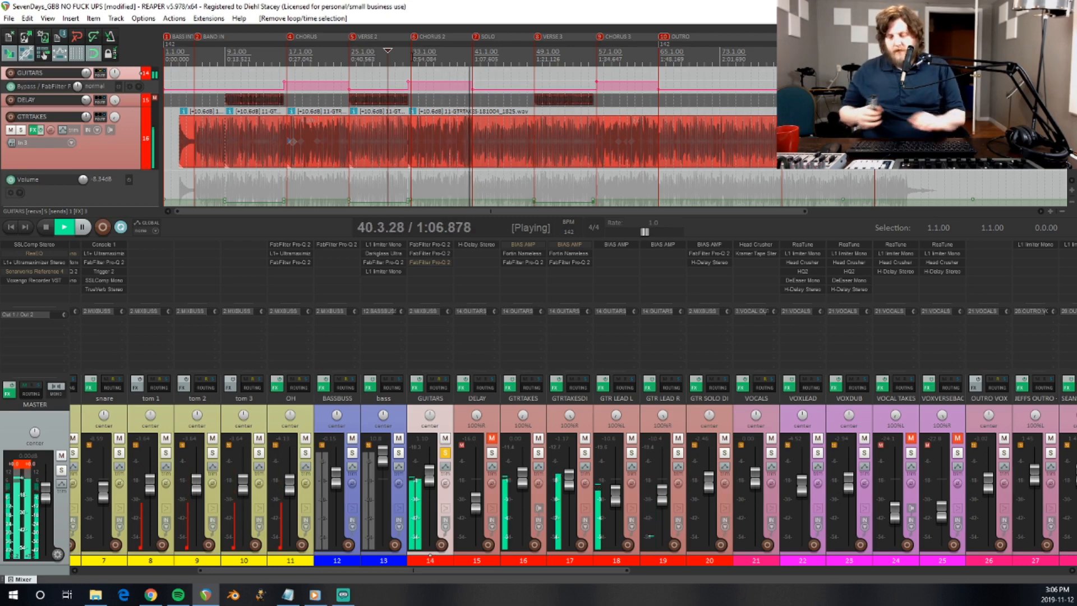
{"action": "key", "text": "space"}
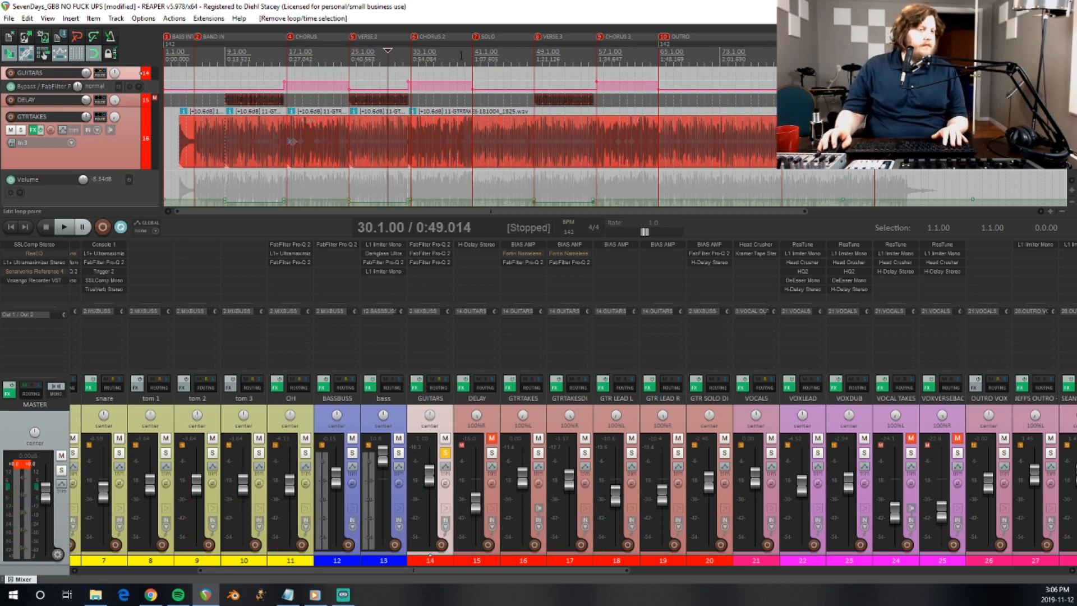
Solo BASSBUSS and DRUMSSAMPL together with GUITARS, play the combination from bar 30, and stop playback.
{"action": "left_click", "coordinate": [447, 453]}
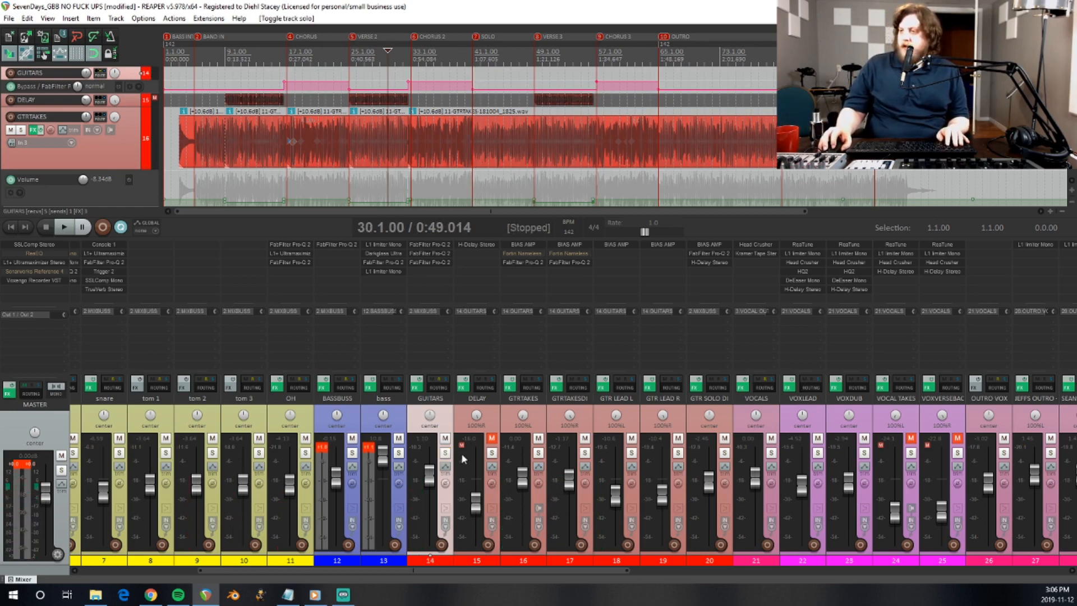
{"action": "left_click", "coordinate": [445, 453]}
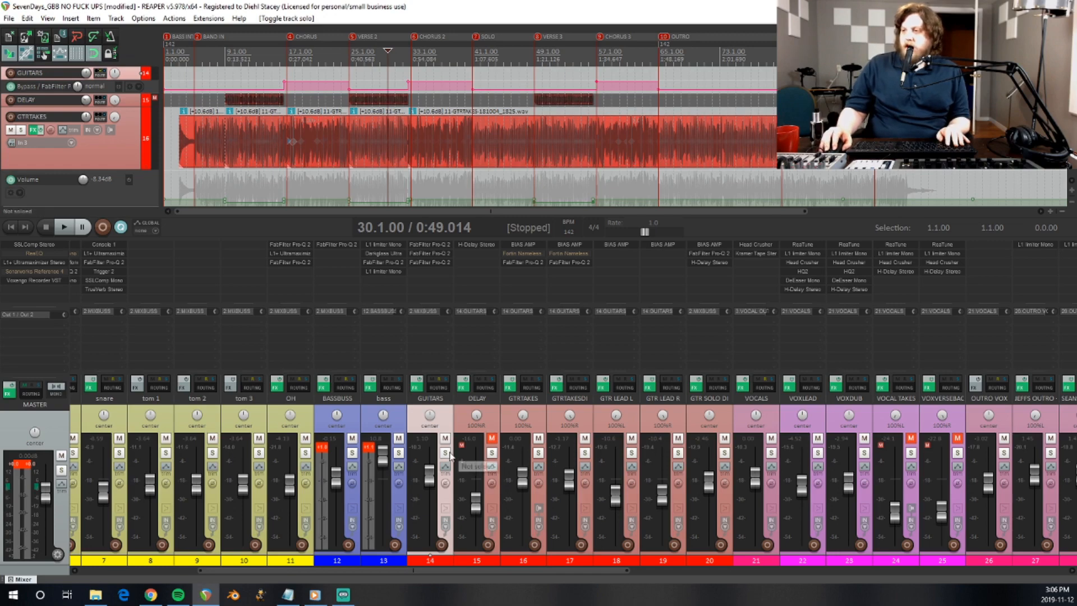
{"action": "left_click", "coordinate": [353, 452]}
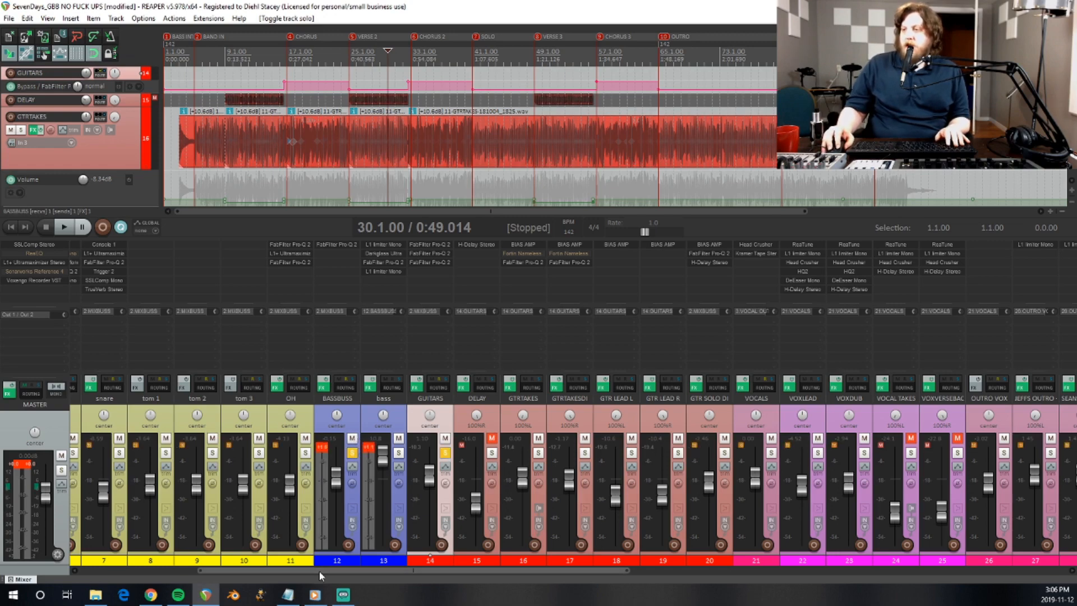
{"action": "left_click_drag", "start_coordinate": [318, 570], "coordinate": [157, 567]}
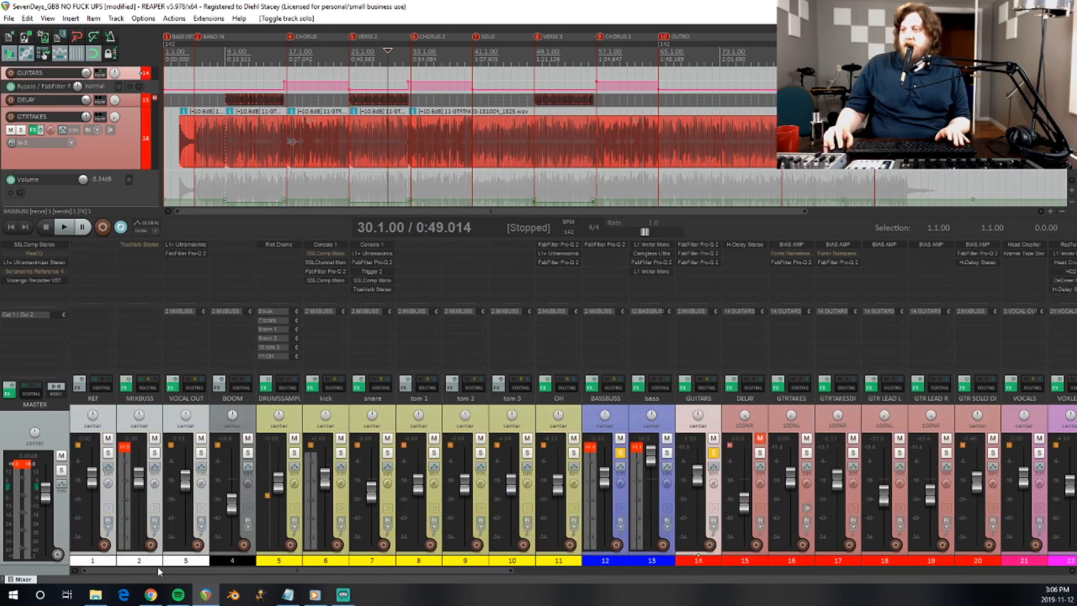
{"action": "left_click", "coordinate": [293, 452]}
{"action": "key", "text": "space"}
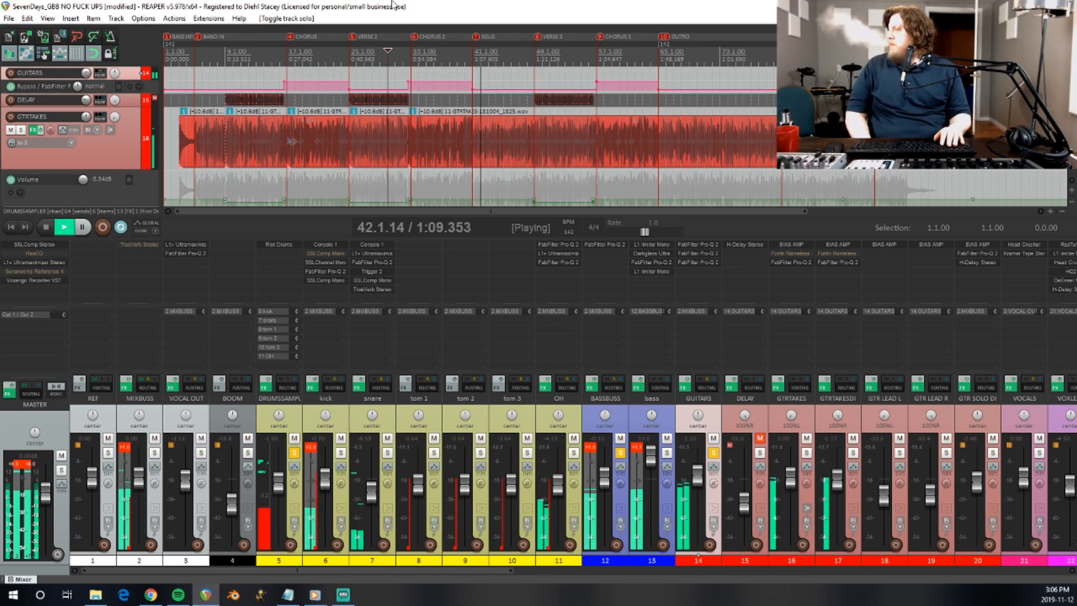
{"action": "key", "text": "space"}
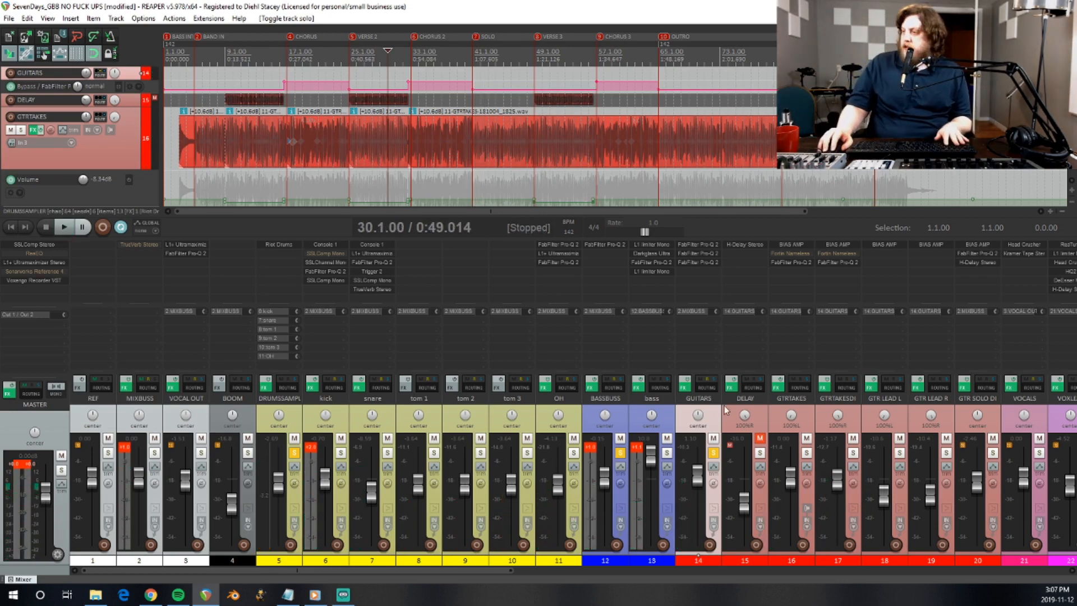
Clear all solos, audition the VOCALS bus alone from bar 30, and unsolo it after stopping playback.
{"action": "left_click", "coordinate": [713, 453]}
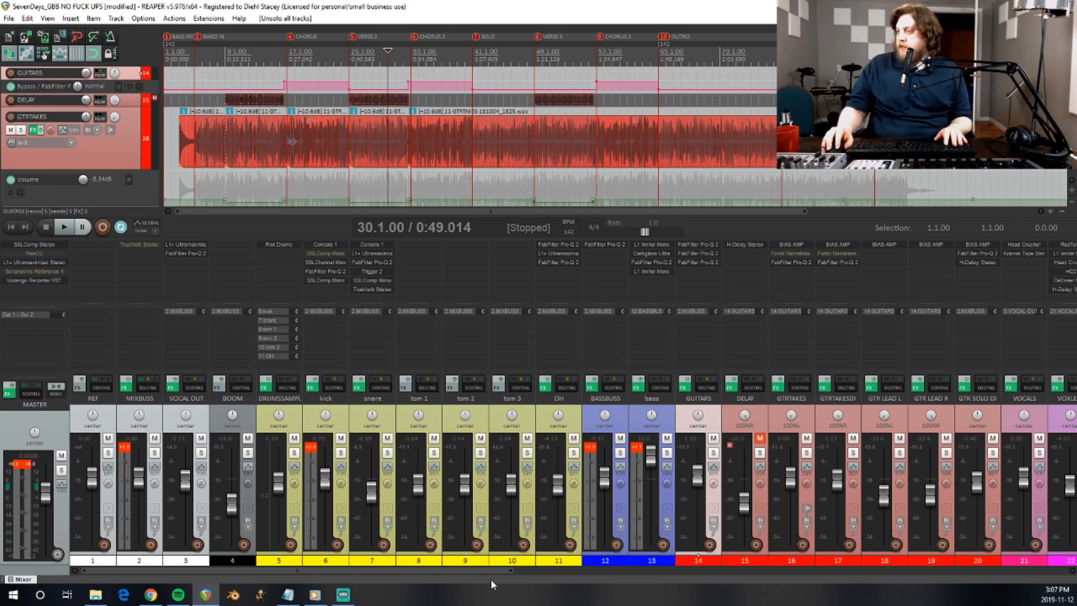
{"action": "left_click_drag", "start_coordinate": [385, 570], "coordinate": [595, 553]}
{"action": "left_click", "coordinate": [536, 452]}
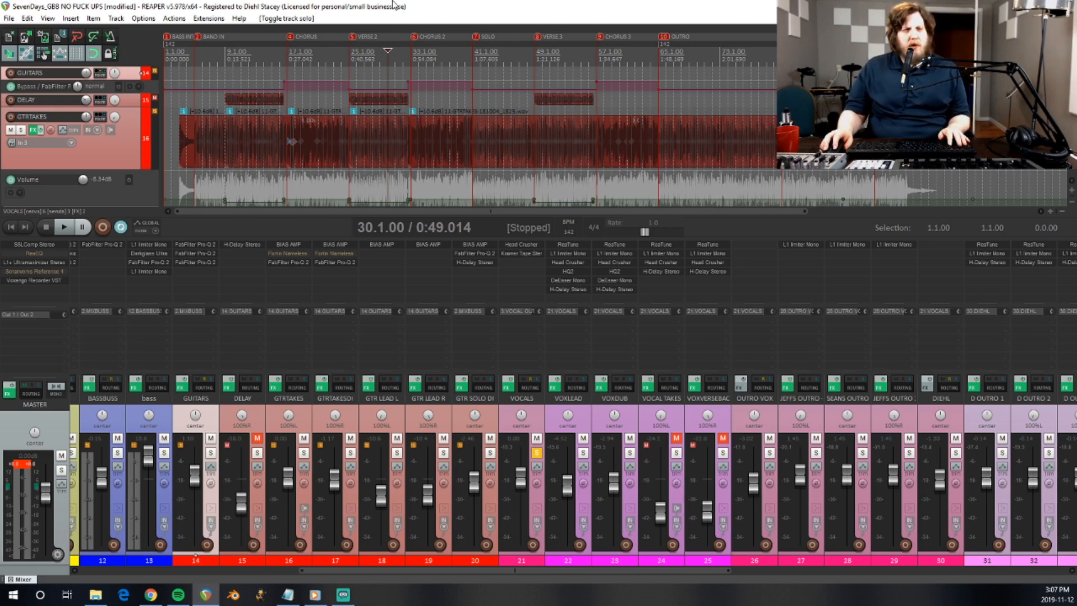
{"action": "key", "text": "space"}
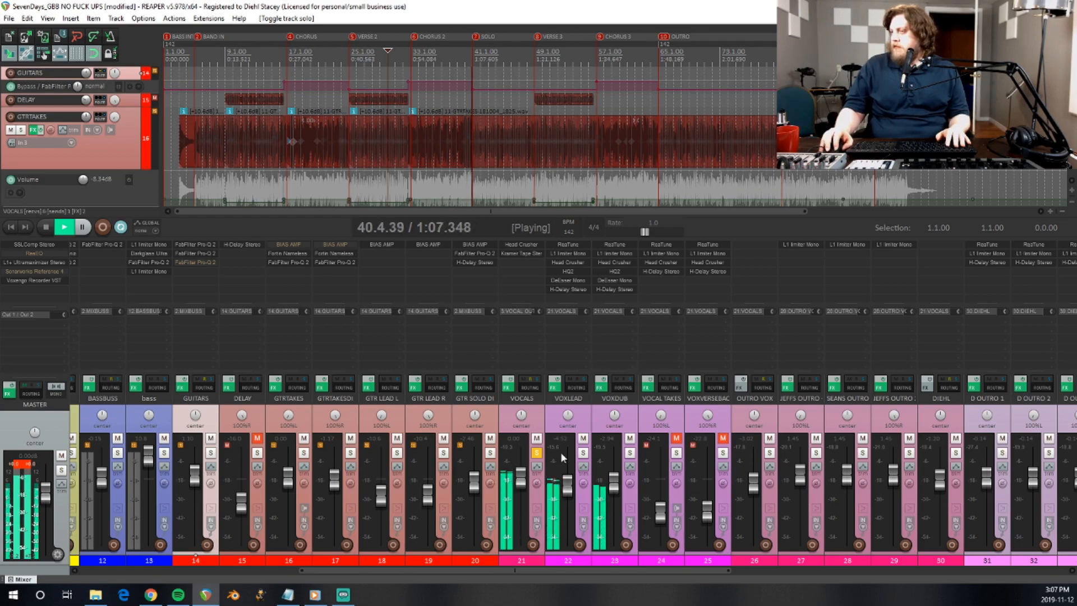
{"action": "key", "text": "space"}
{"action": "left_click", "coordinate": [537, 453]}
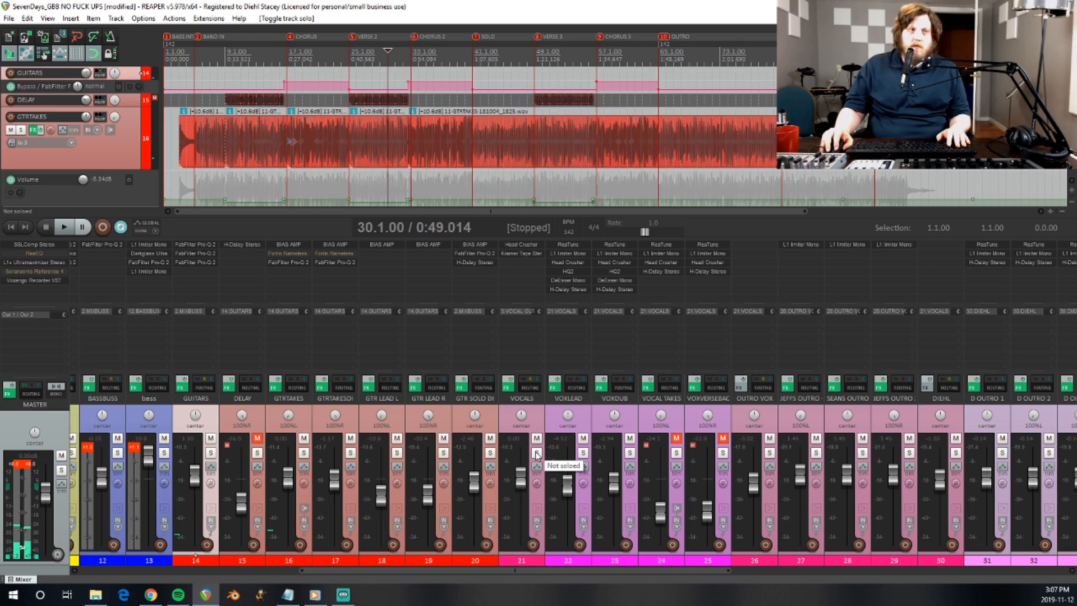
Solo VOCALS, GUITARS, BASSBUSS and DRUMSSAMPL together, play them from bar 30, and stop playback.
{"action": "left_click", "coordinate": [537, 452]}
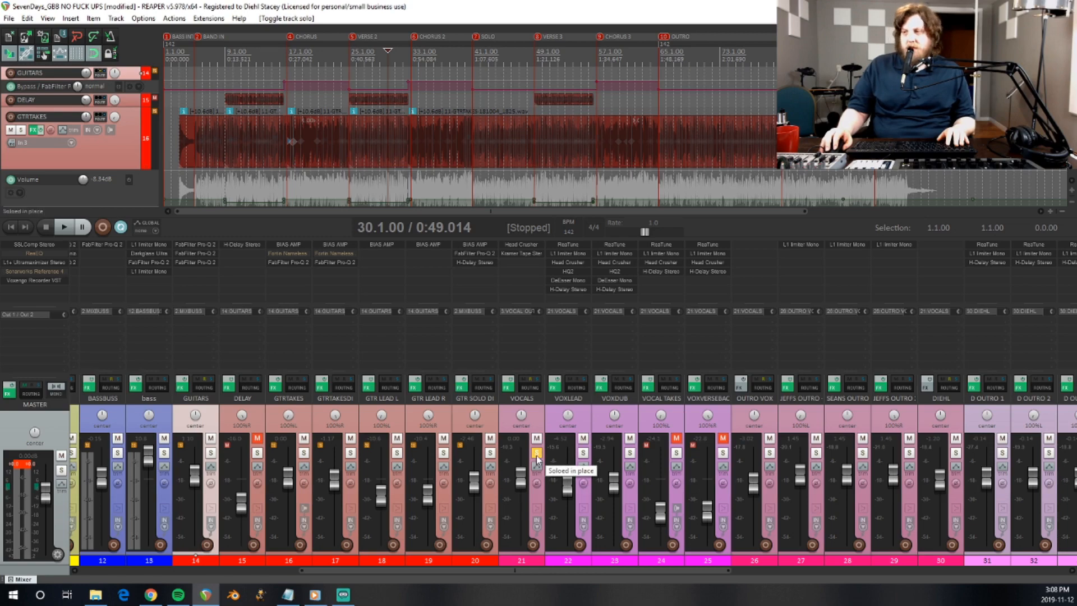
{"action": "left_click", "coordinate": [537, 458]}
{"action": "left_click", "coordinate": [536, 458]}
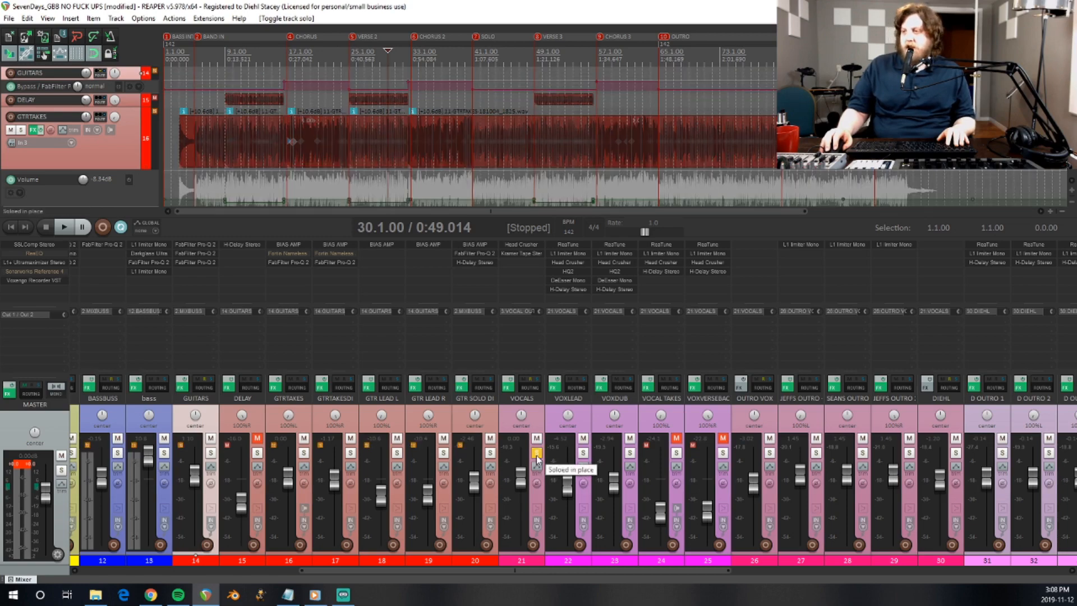
{"action": "left_click", "coordinate": [537, 458]}
{"action": "left_click", "coordinate": [537, 458]}
{"action": "left_click", "coordinate": [211, 452]}
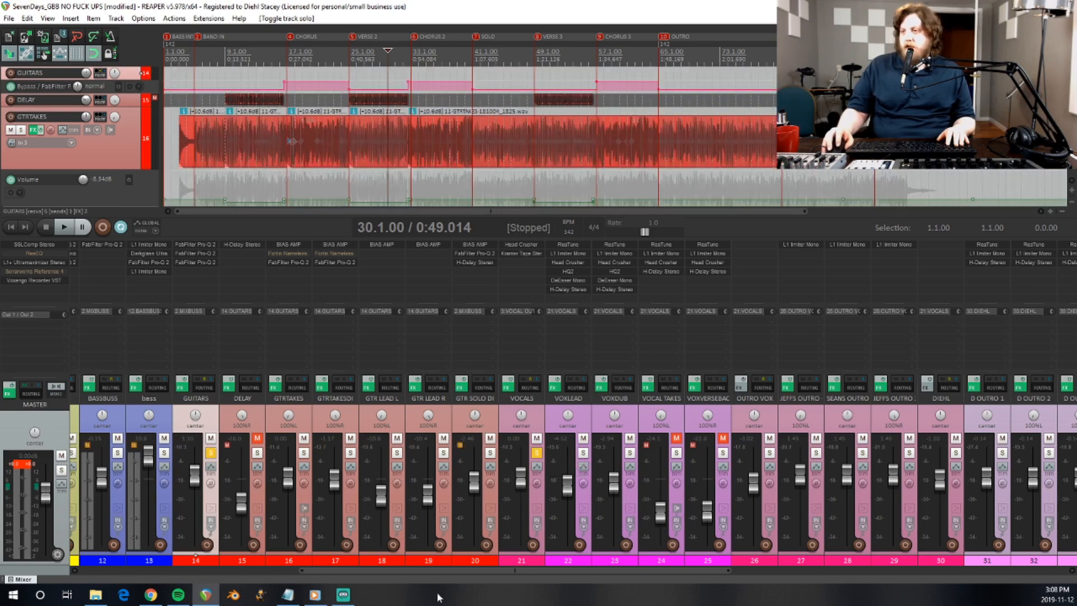
{"action": "left_click_drag", "start_coordinate": [517, 571], "coordinate": [312, 541]}
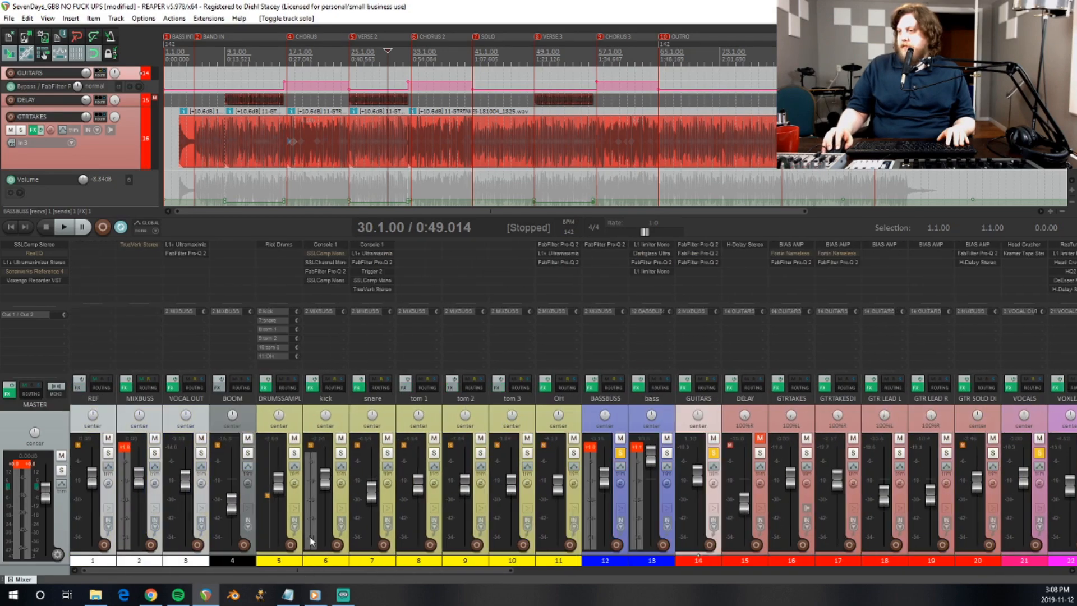
{"action": "left_click", "coordinate": [293, 453]}
{"action": "key", "text": "space"}
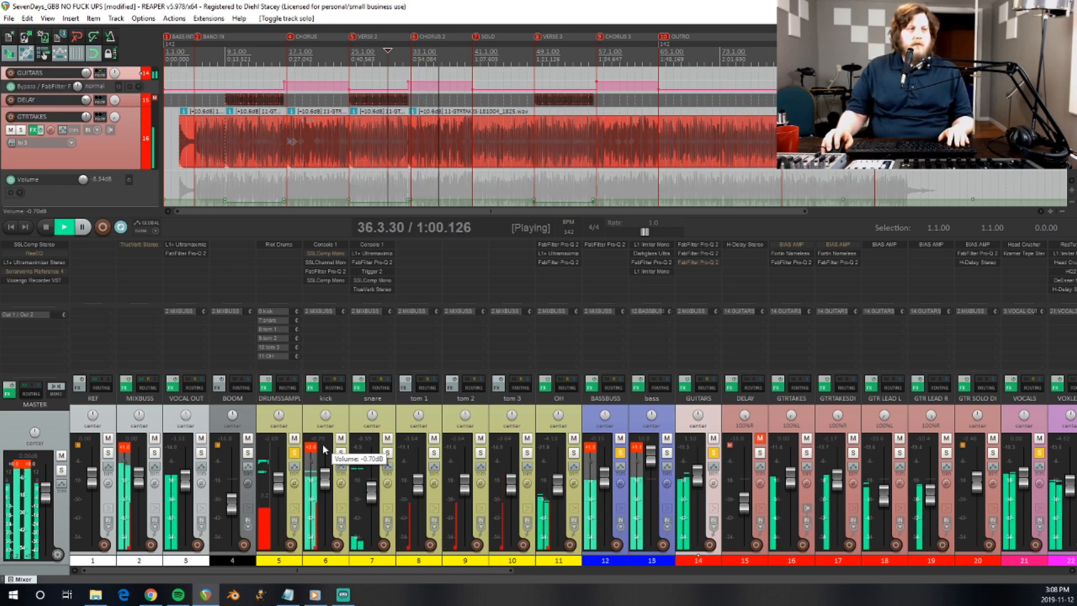
{"action": "key", "text": "space"}
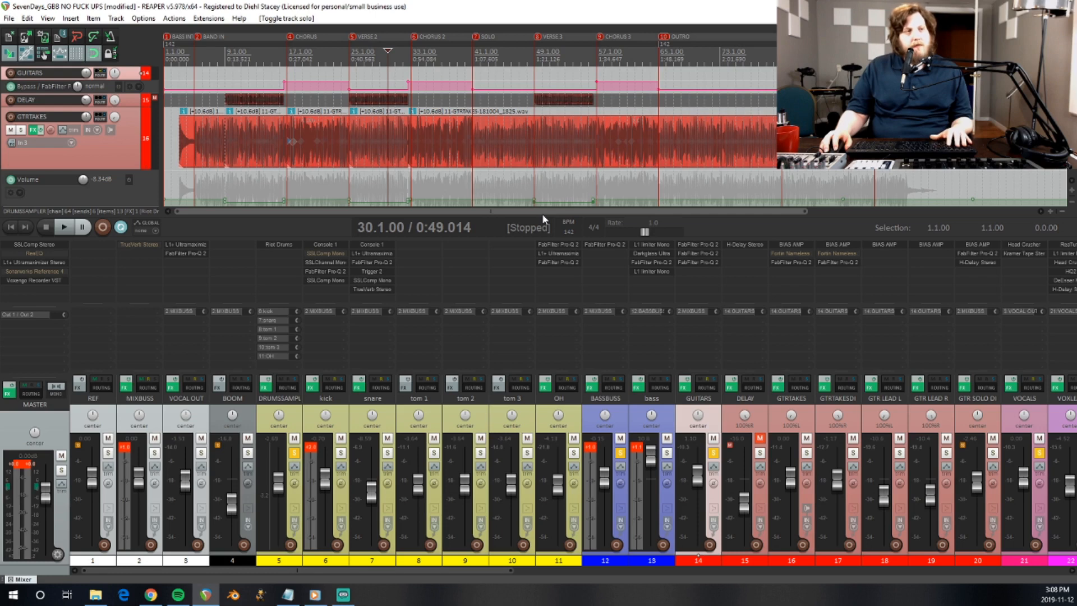
Bring the vocal channels into view, clear the VOCALS bus solo, and select the VOXLEAD track.
{"action": "left_click_drag", "start_coordinate": [542, 213], "coordinate": [505, 213]}
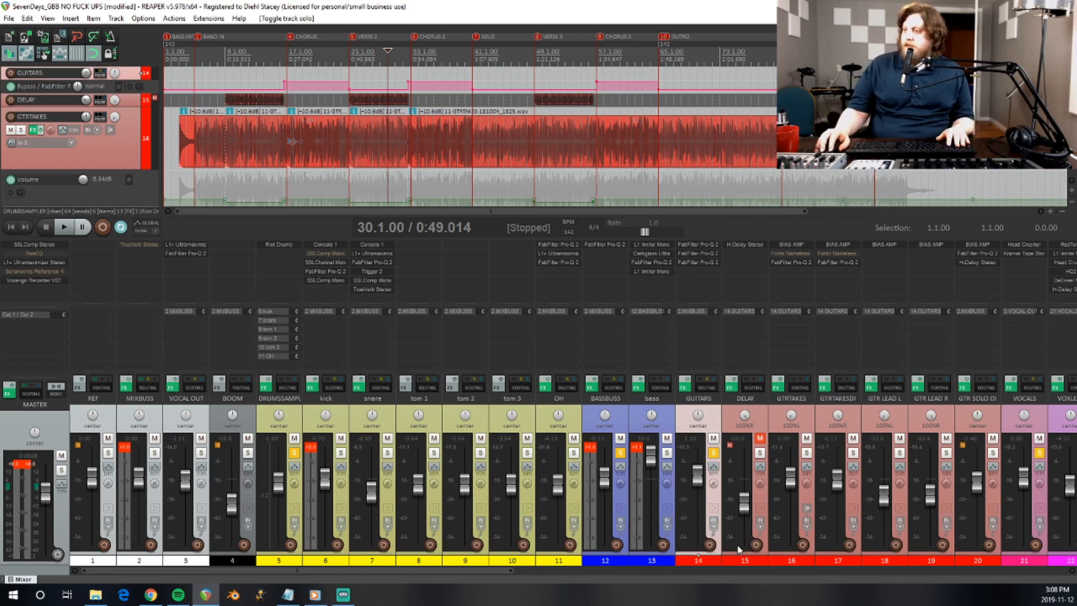
{"action": "left_click_drag", "start_coordinate": [480, 568], "coordinate": [802, 555]}
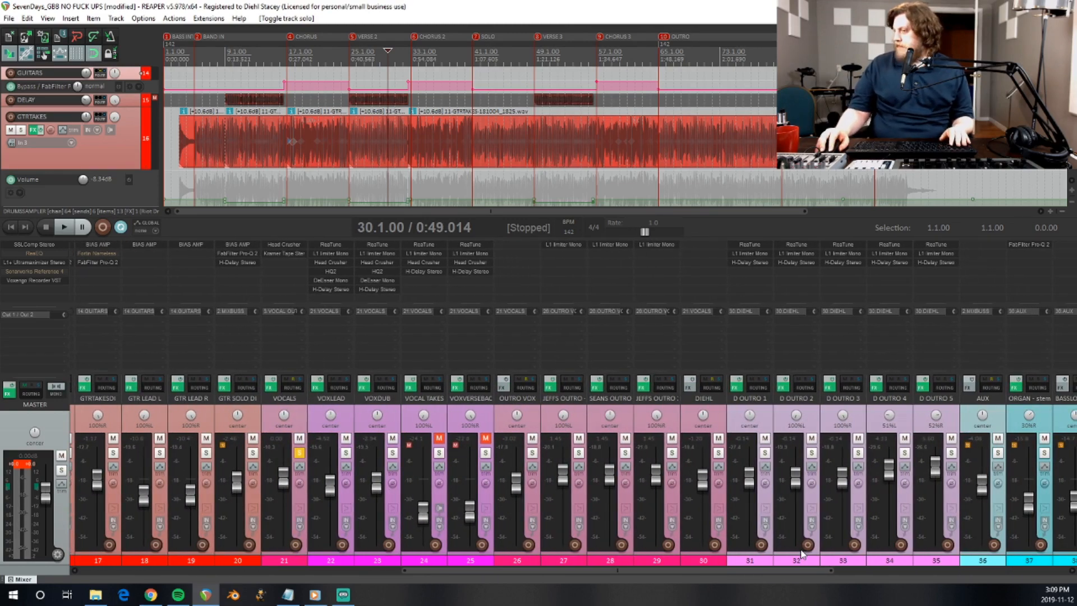
{"action": "left_click", "coordinate": [301, 453]}
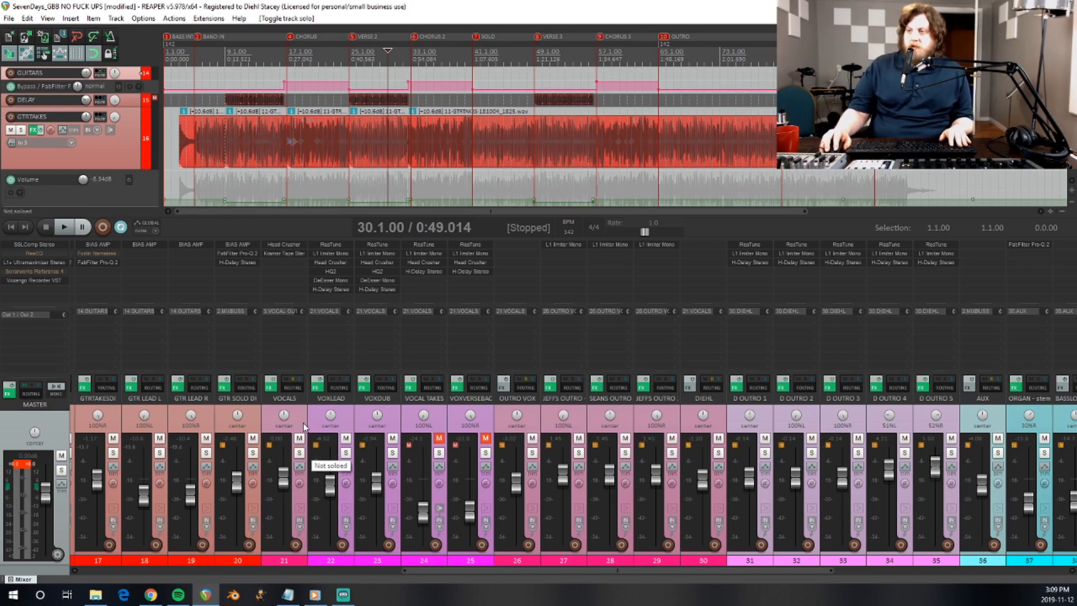
{"action": "left_click", "coordinate": [304, 426]}
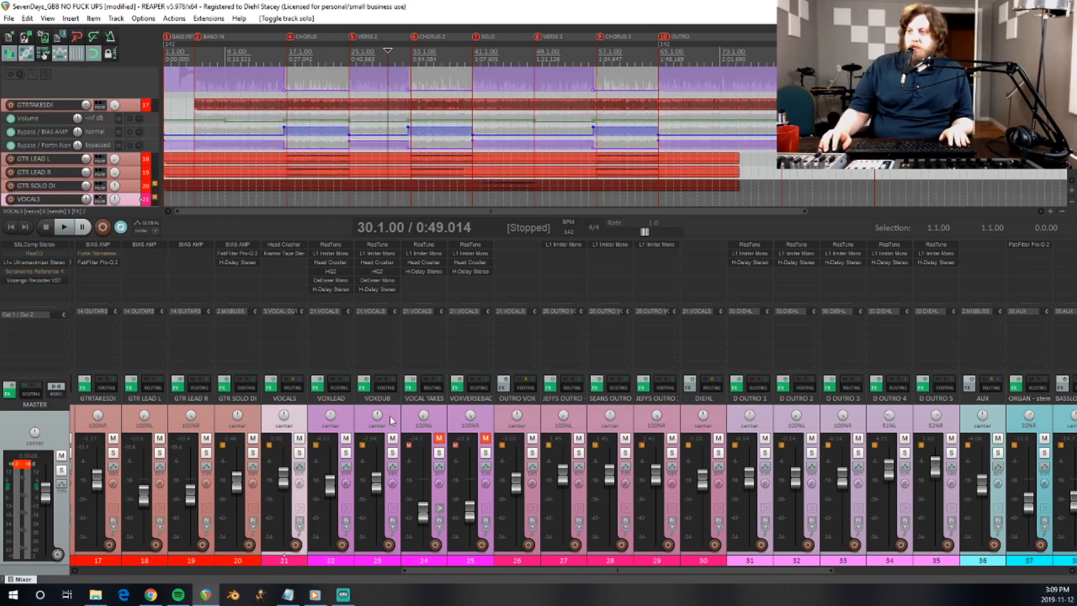
{"action": "left_click", "coordinate": [346, 416]}
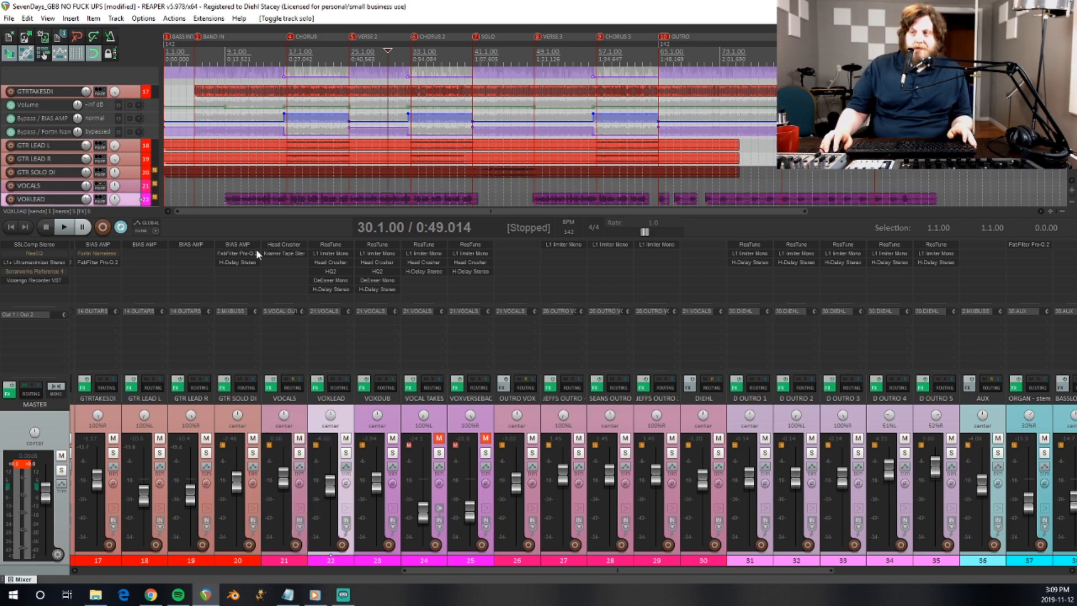
Bypass Head Crusher and Kramer Tape on the VOCALS bus and every effect in the VOXLEAD chain.
{"action": "left_click", "coordinate": [284, 245], "text": "shift"}
{"action": "left_click", "coordinate": [284, 255], "text": "shift"}
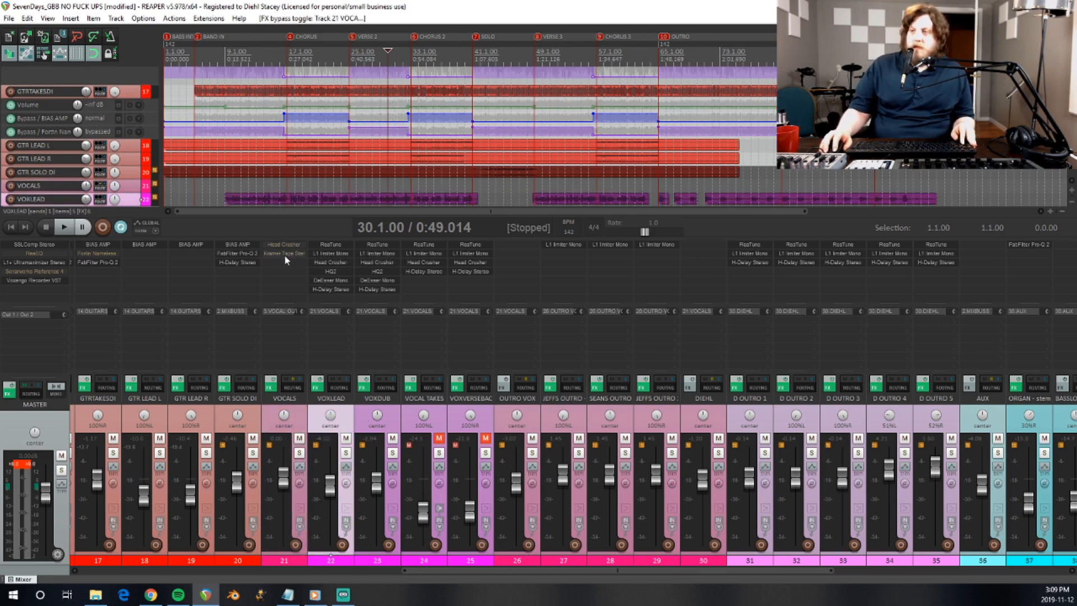
{"action": "left_click", "coordinate": [342, 245], "text": "shift"}
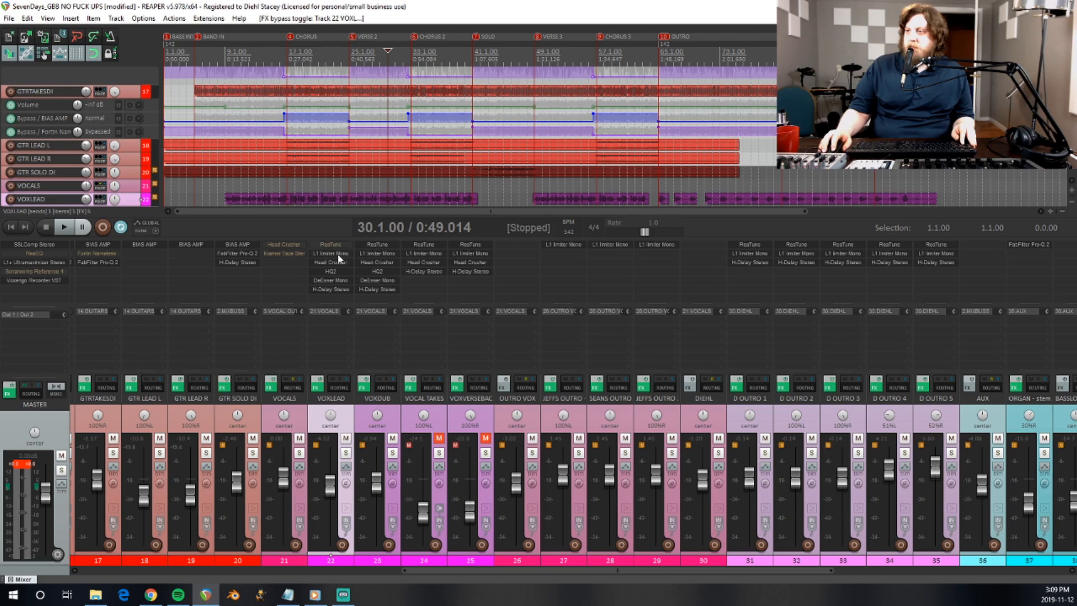
{"action": "left_click", "coordinate": [335, 290], "text": "shift"}
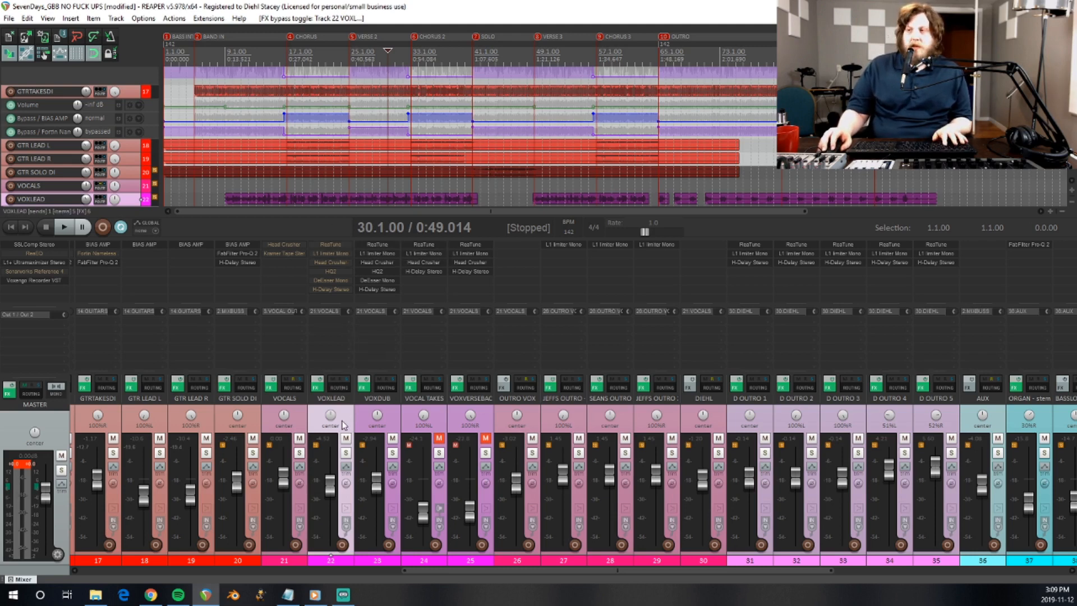
Place the edit cursor at bar 30.3 in VERSE 2, play the full mix briefly, and stop playback.
{"action": "left_click", "coordinate": [356, 50]}
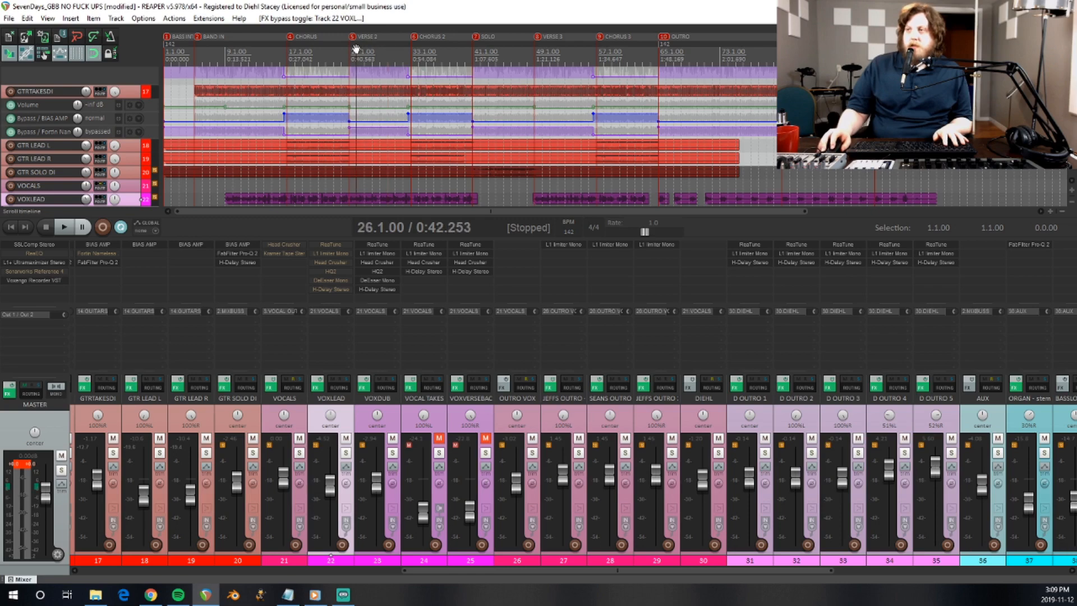
{"action": "left_click", "coordinate": [349, 51]}
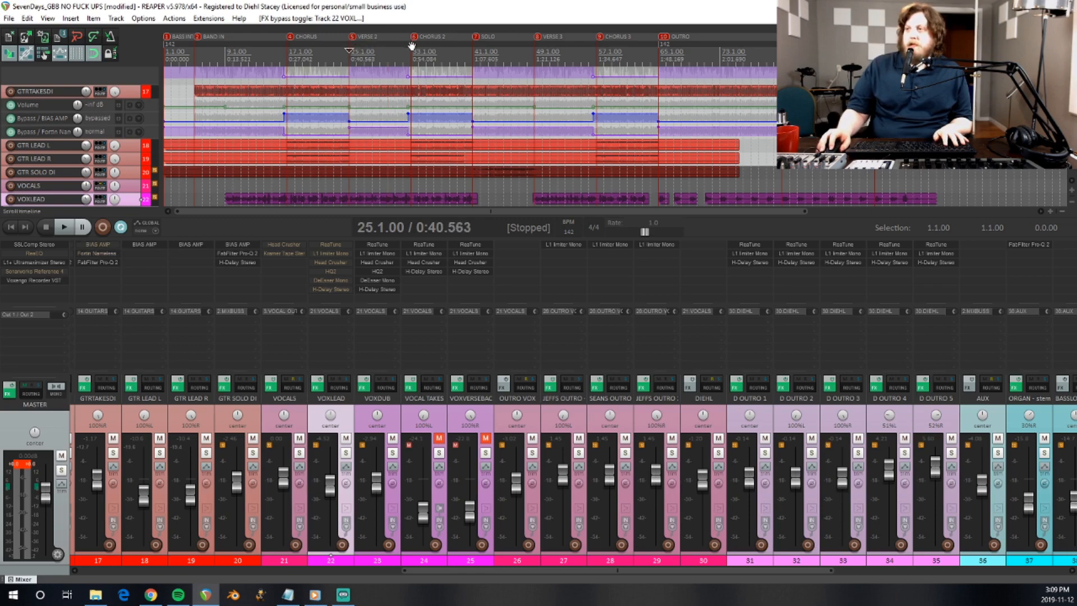
{"action": "left_click", "coordinate": [411, 55]}
{"action": "scroll", "coordinate": [445, 66], "scroll_direction": "up", "scroll_amount": 5}
{"action": "scroll", "coordinate": [445, 66], "scroll_direction": "down", "scroll_amount": 4}
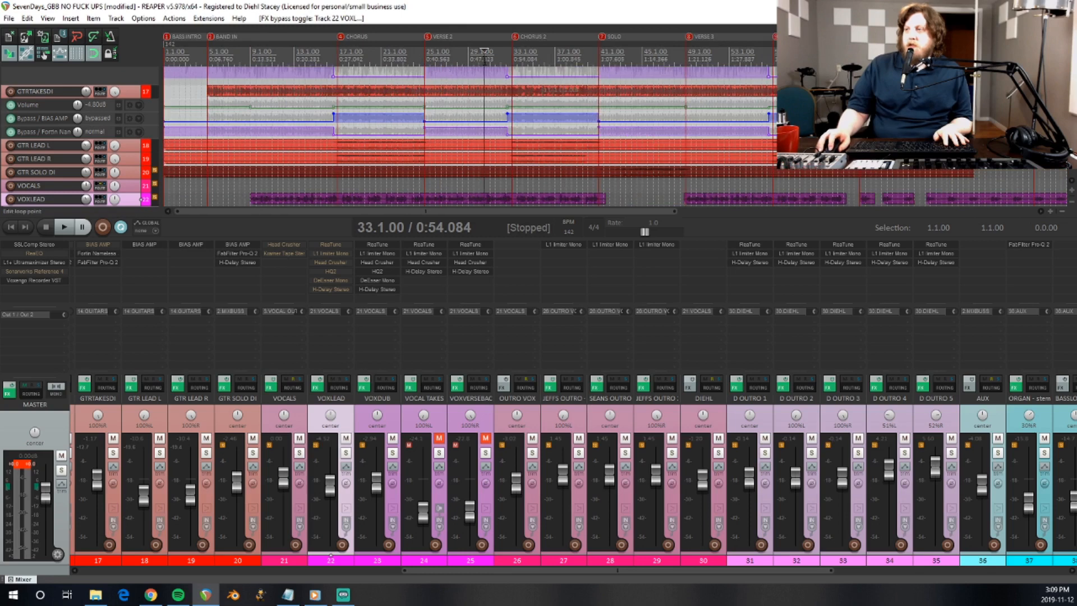
{"action": "left_click", "coordinate": [485, 59]}
{"action": "key", "text": "space"}
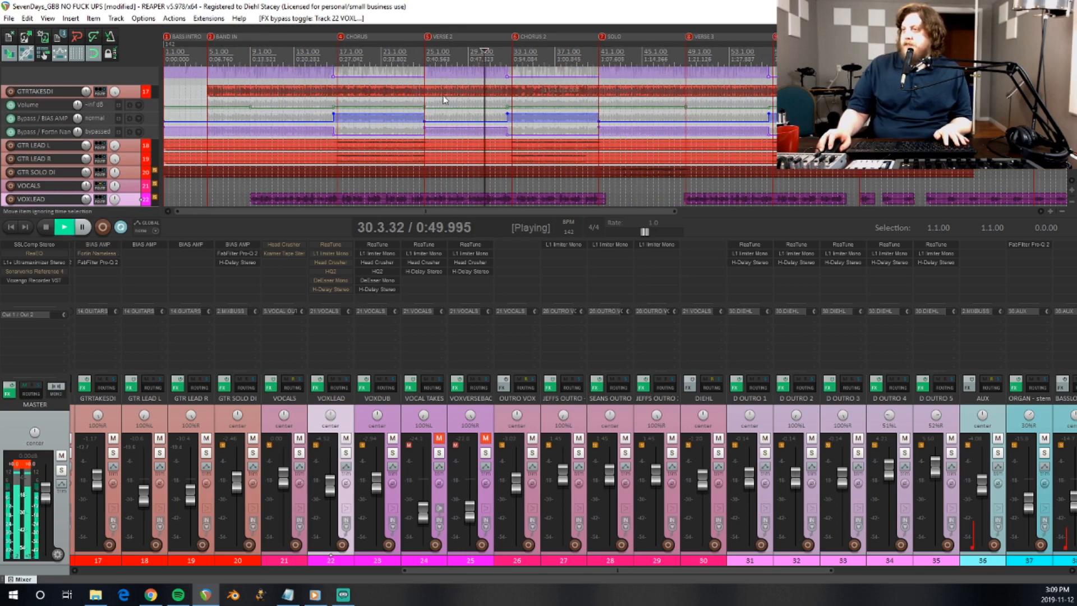
{"action": "key", "text": "space"}
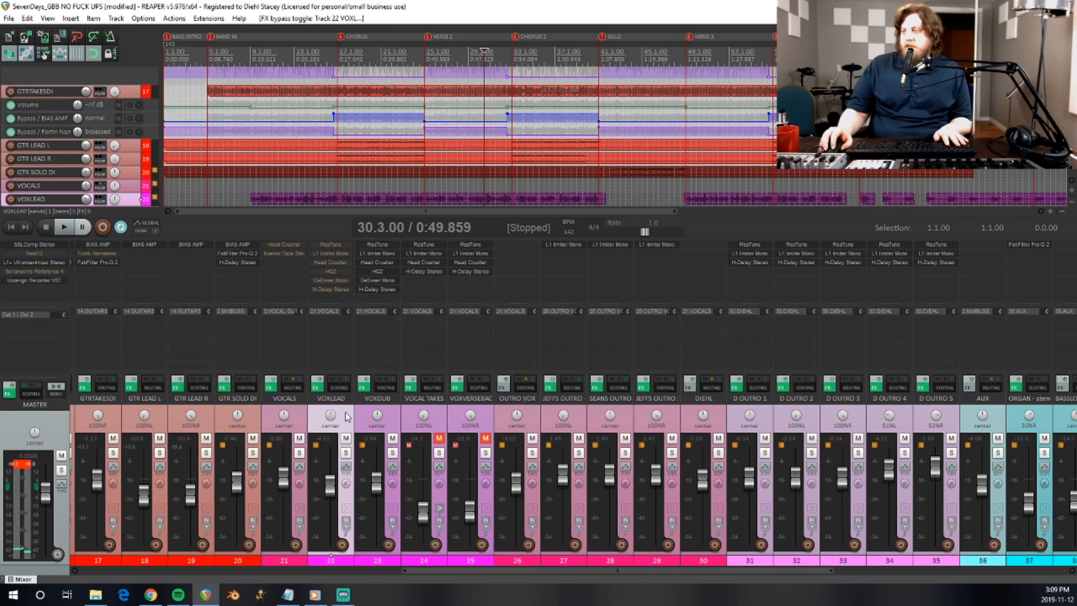
Solo VOXLEAD, audition the unprocessed vocal from bar 30.3 into CHORUS 2, and stop playback.
{"action": "left_click", "coordinate": [346, 453]}
{"action": "key", "text": "space"}
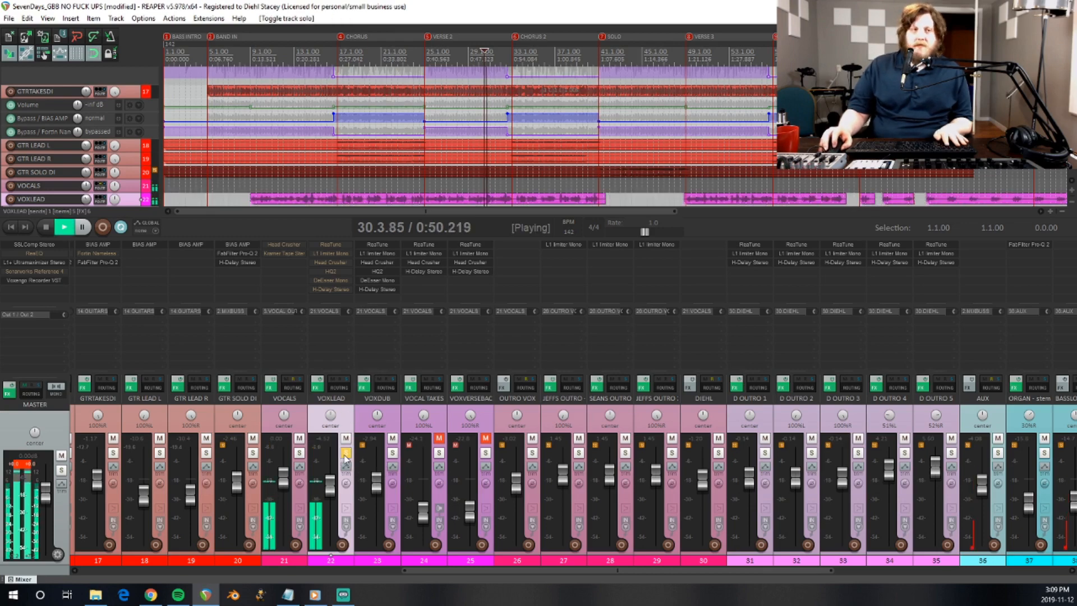
{"action": "key", "text": "space"}
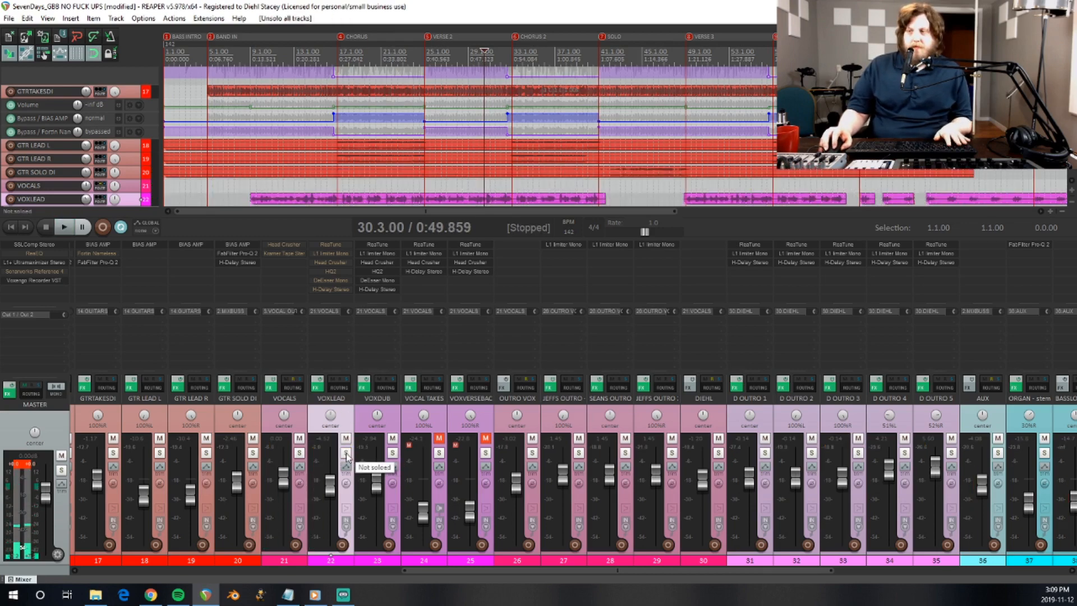
{"action": "key", "text": "space"}
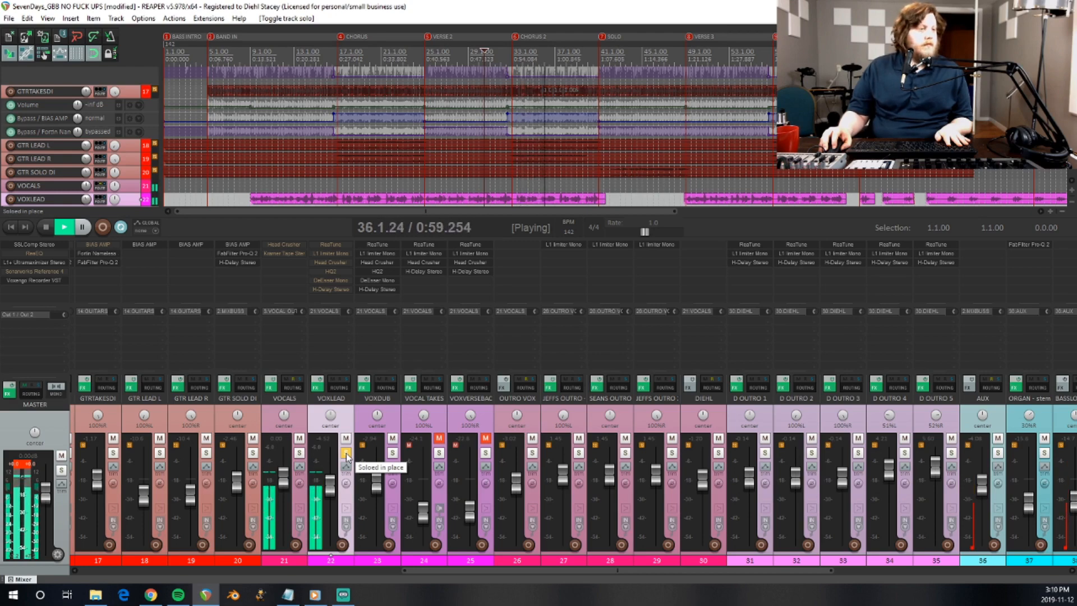
{"action": "key", "text": "space"}
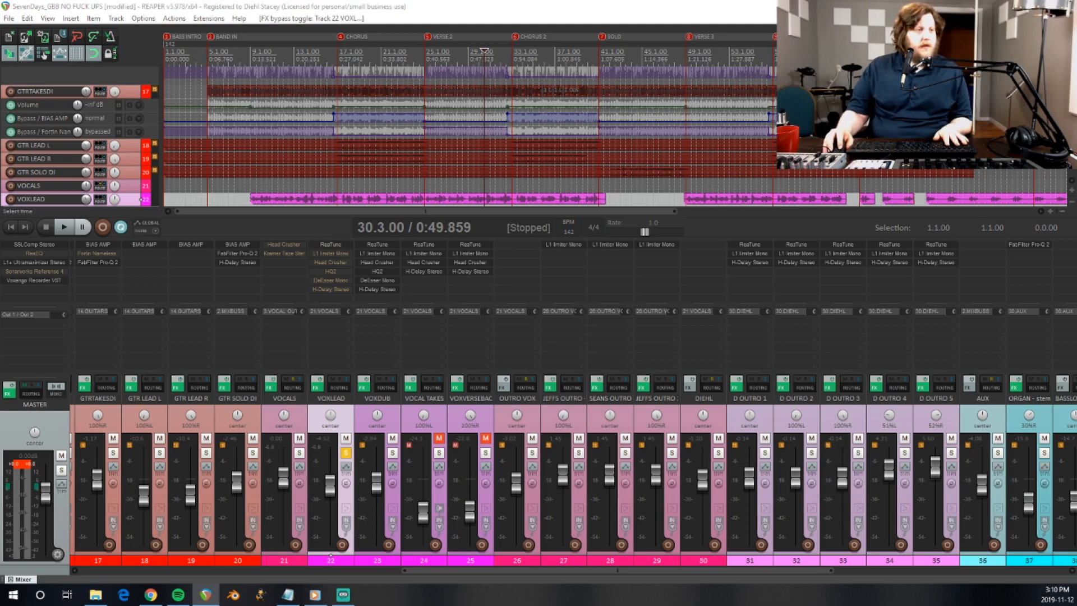
Review ReaTune's manual pitch corrections on VOXLEAD while playing the soloed vocal, stop playback, and close ReaTune.
{"action": "left_click", "coordinate": [330, 244]}
{"action": "left_click_drag", "start_coordinate": [365, 144], "coordinate": [490, 149]}
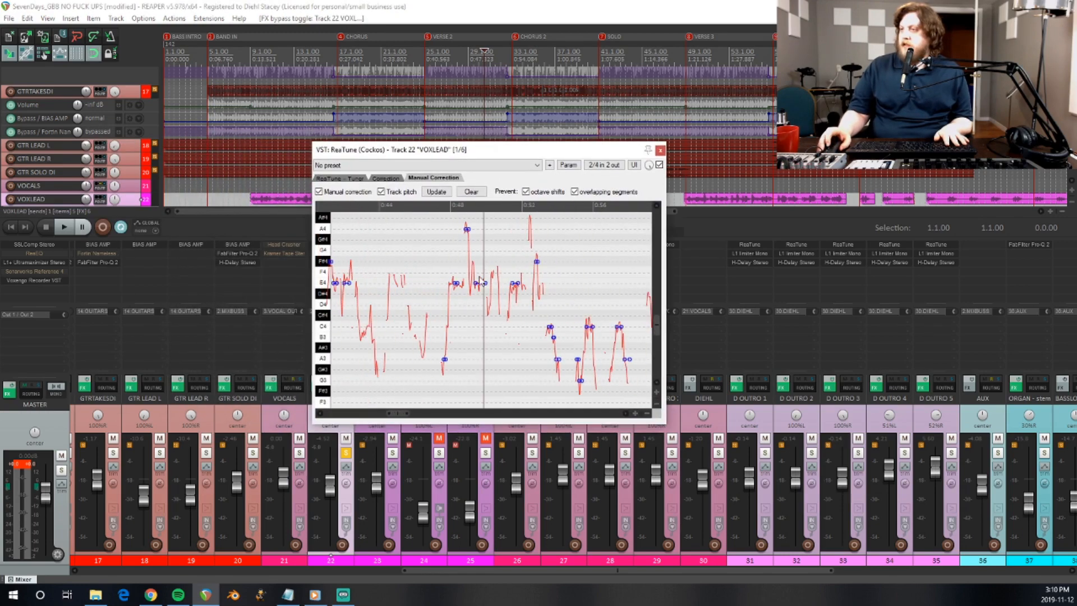
{"action": "key", "text": "space"}
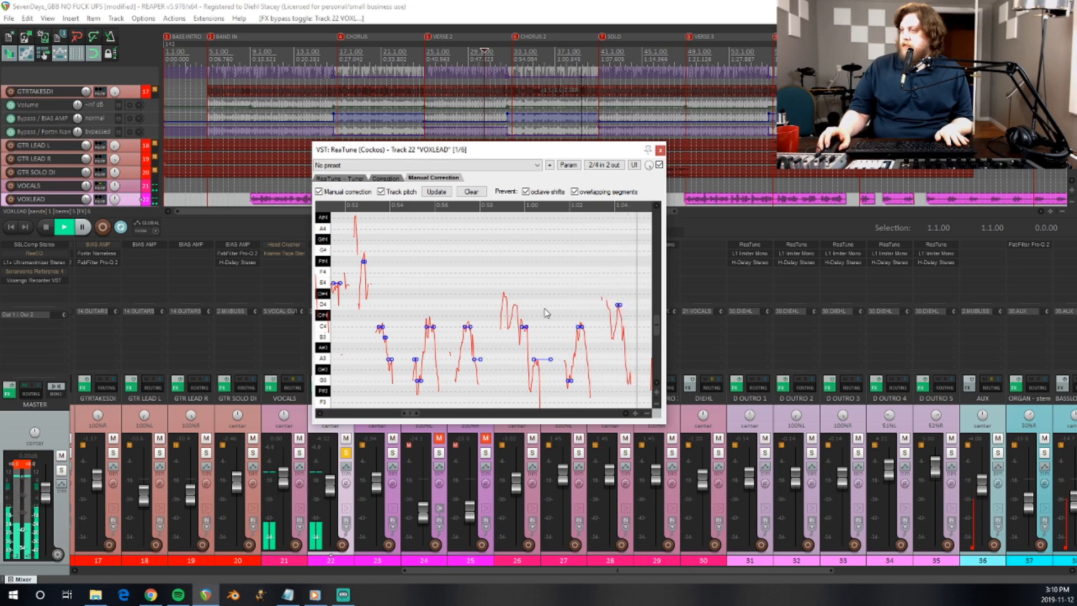
{"action": "key", "text": "space"}
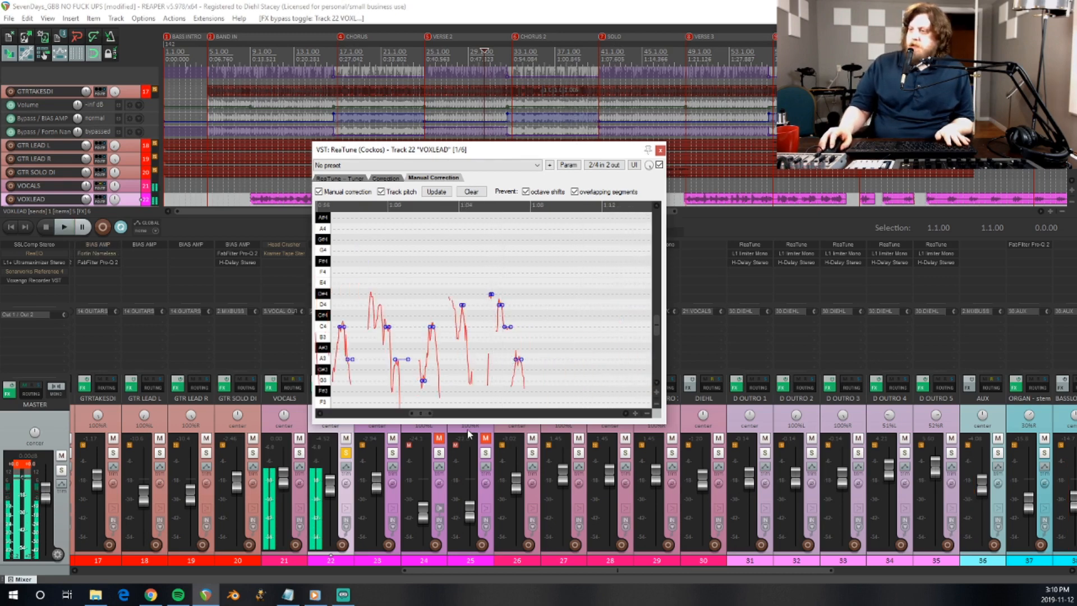
{"action": "key", "text": "space"}
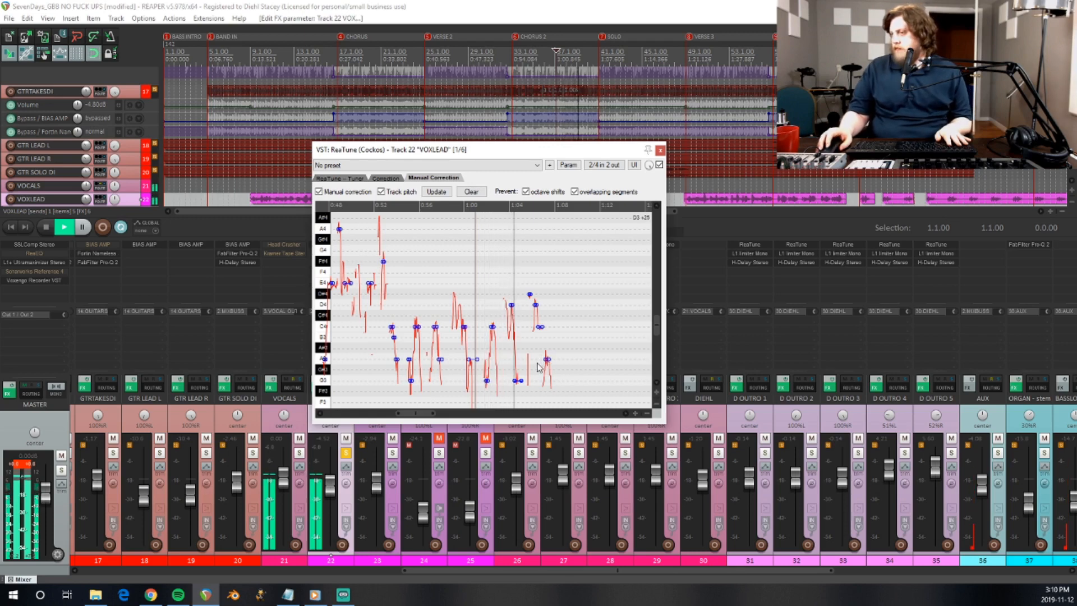
{"action": "key", "text": "space"}
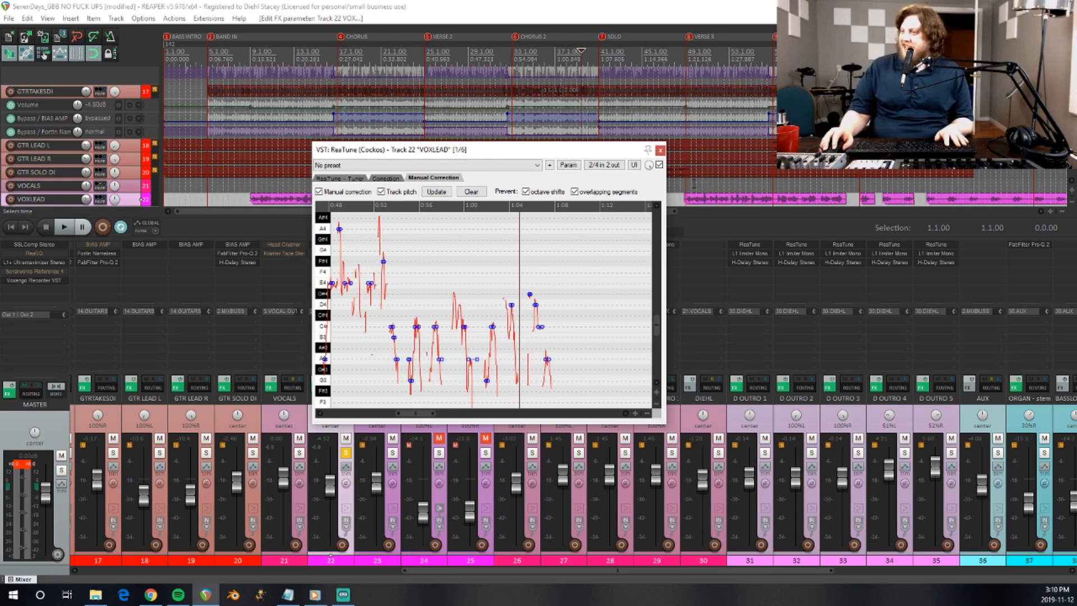
{"action": "left_click", "coordinate": [659, 150]}
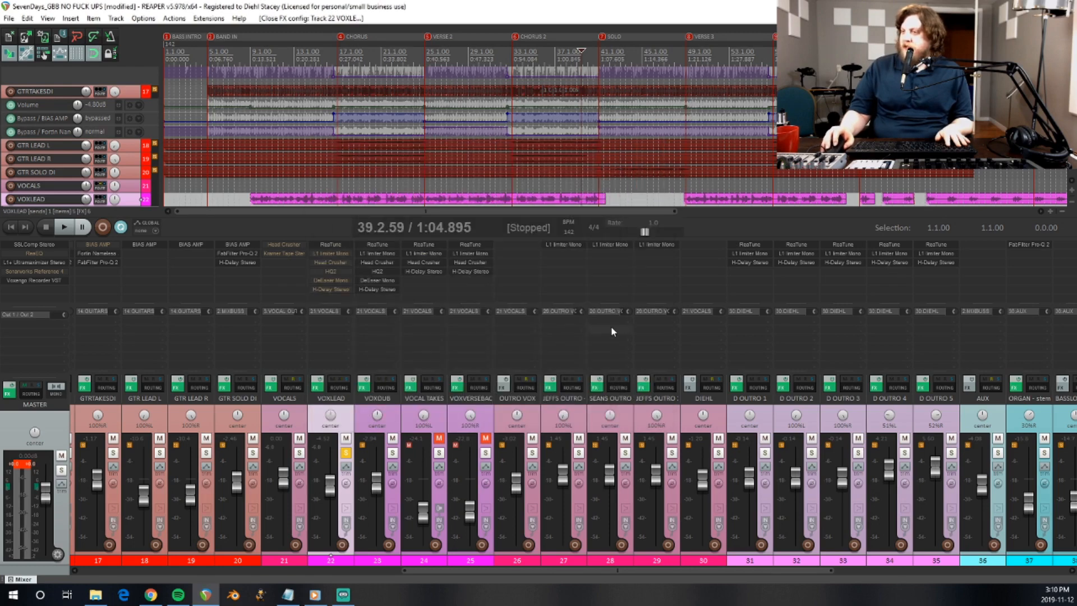
Enable the L1 limiter on VOXLEAD, open its controls, and switch it to the Legacy interface.
{"action": "left_click", "coordinate": [334, 253], "text": "shift"}
{"action": "left_click", "coordinate": [333, 251]}
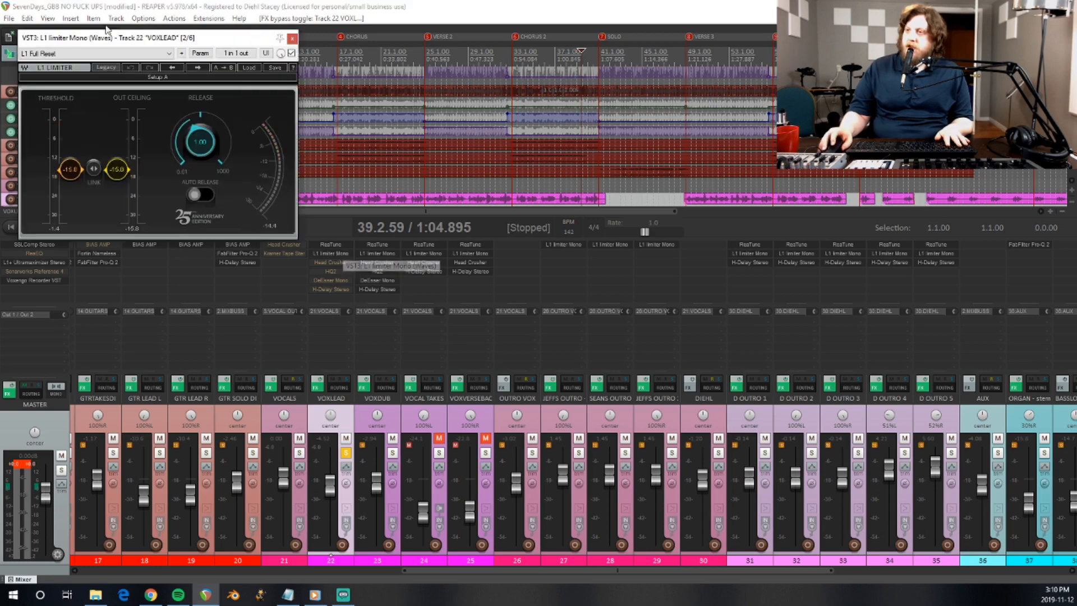
{"action": "left_click", "coordinate": [112, 67]}
Audition the soloed VOXLEAD through the L1 limiter twice from bar 39.2, stopping playback each time.
{"action": "key", "text": "space"}
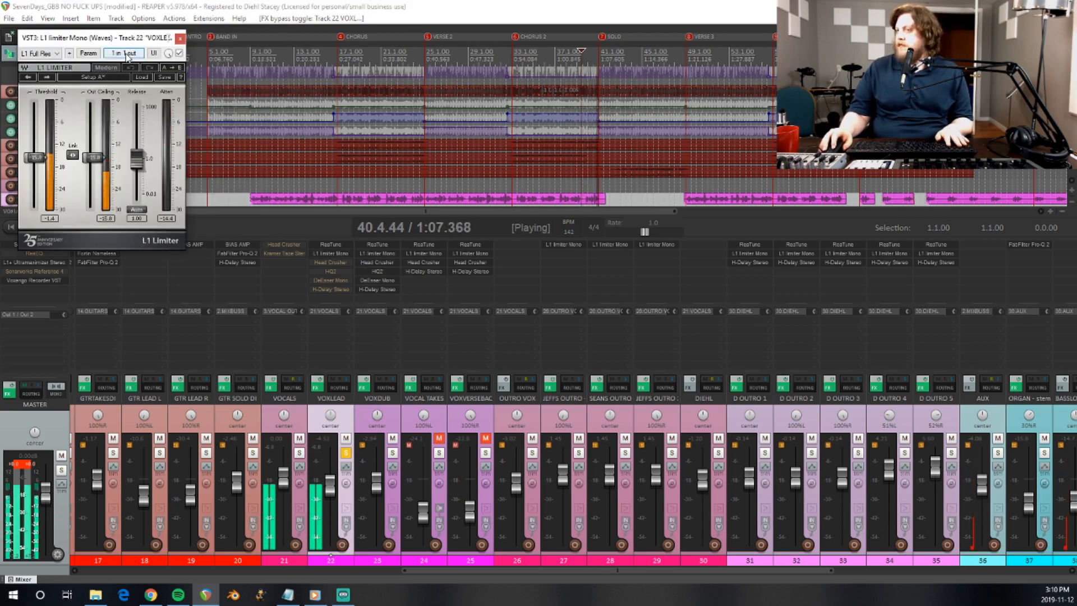
{"action": "left_click_drag", "start_coordinate": [119, 41], "coordinate": [217, 58]}
{"action": "key", "text": "space"}
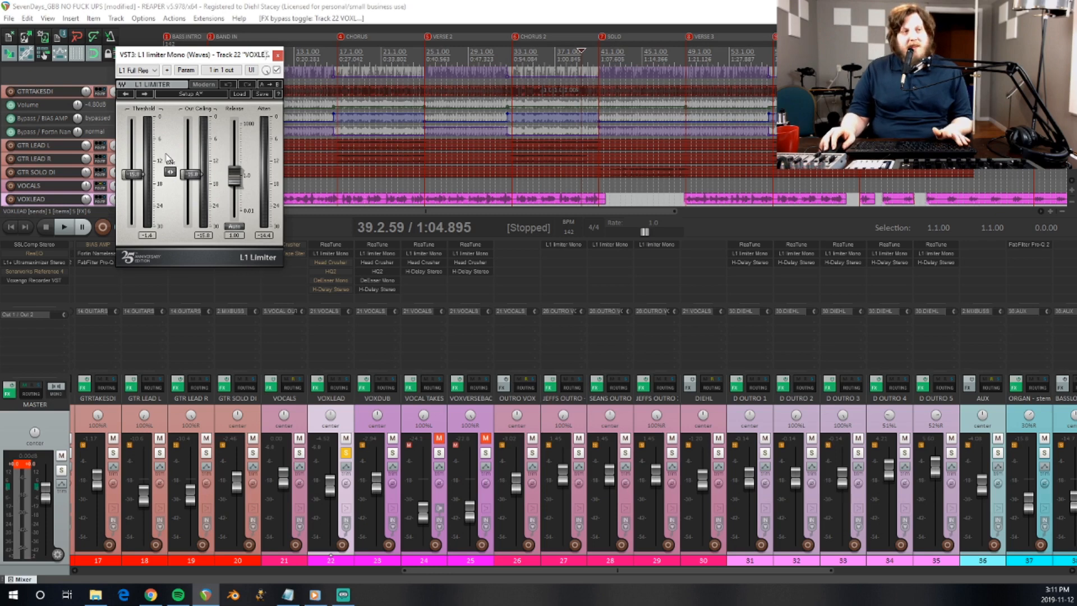
{"action": "key", "text": "space"}
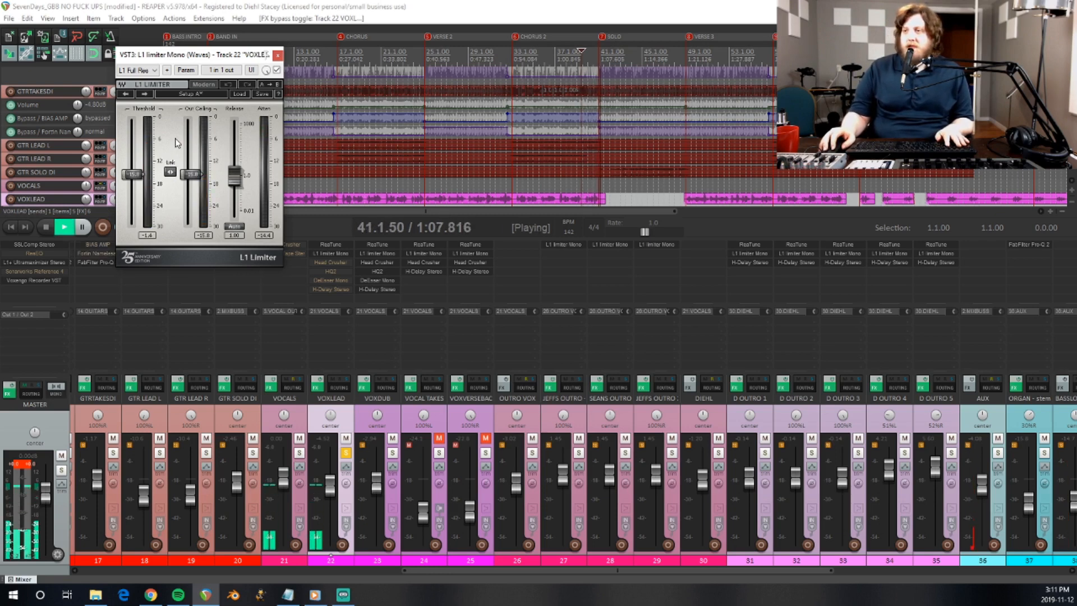
{"action": "key", "text": "space"}
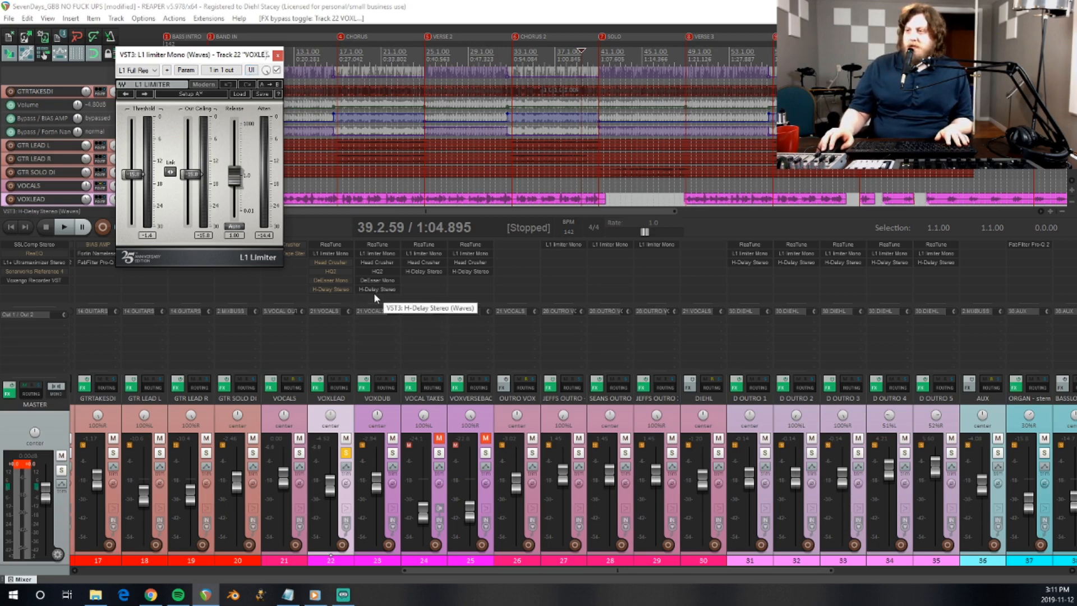
Enable Head Crusher on VOXLEAD, close the L1 limiter, and open Head Crusher's controls clear of the mixer faders.
{"action": "left_click", "coordinate": [323, 264], "text": "shift"}
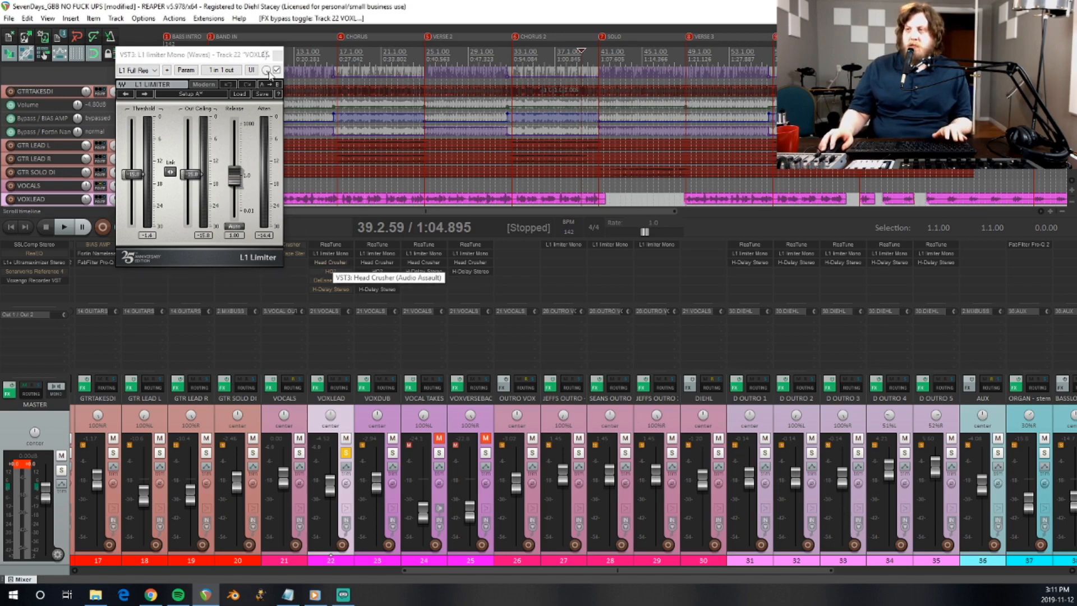
{"action": "left_click", "coordinate": [277, 55]}
{"action": "left_click", "coordinate": [332, 264]}
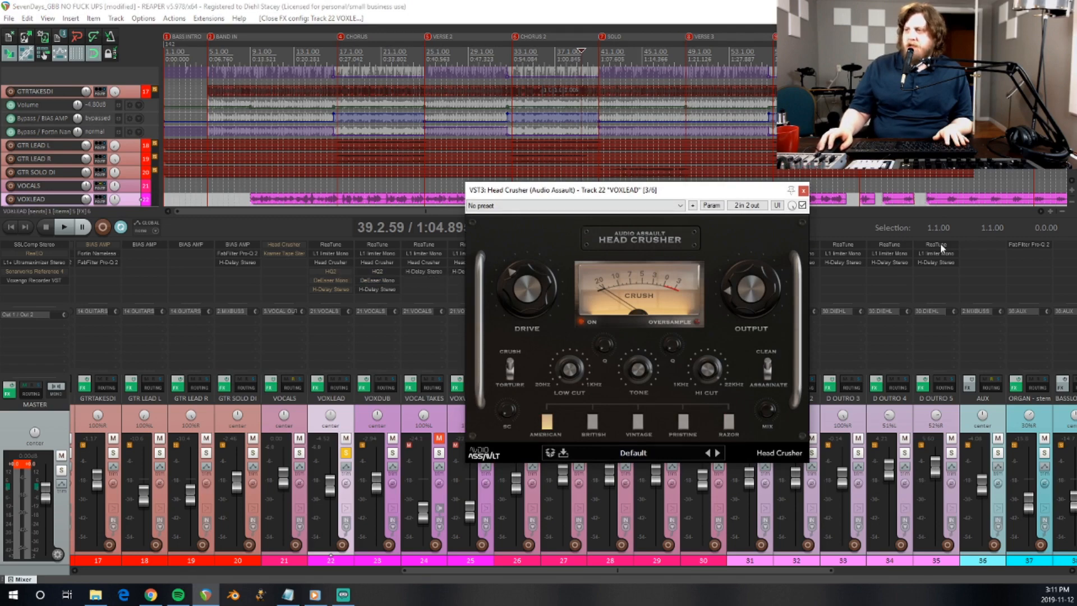
{"action": "left_click_drag", "start_coordinate": [594, 195], "coordinate": [465, 115]}
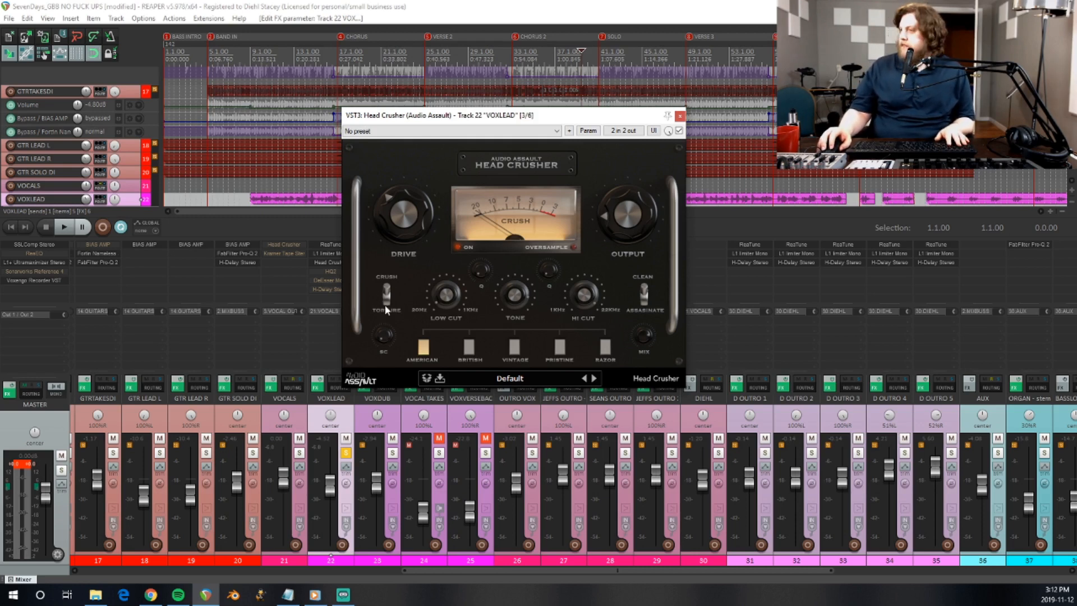
Compare the soloed VOXLEAD with Head Crusher bypassed and enabled during playback, close the plug-in's controls, and stop playback.
{"action": "left_click", "coordinate": [680, 131]}
{"action": "key", "text": "space"}
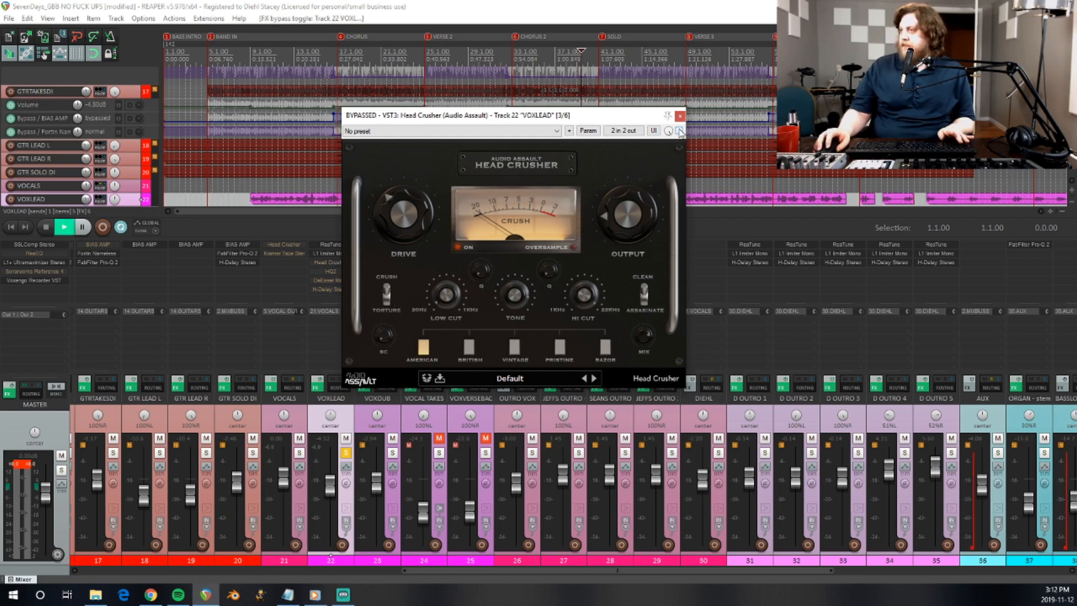
{"action": "left_click", "coordinate": [679, 130]}
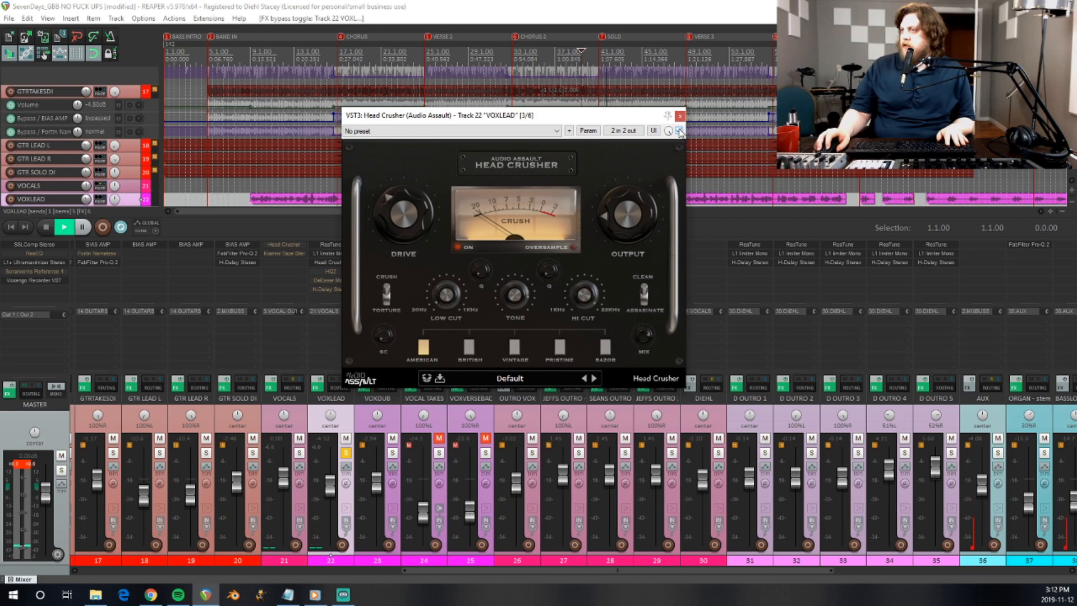
{"action": "key", "text": "space"}
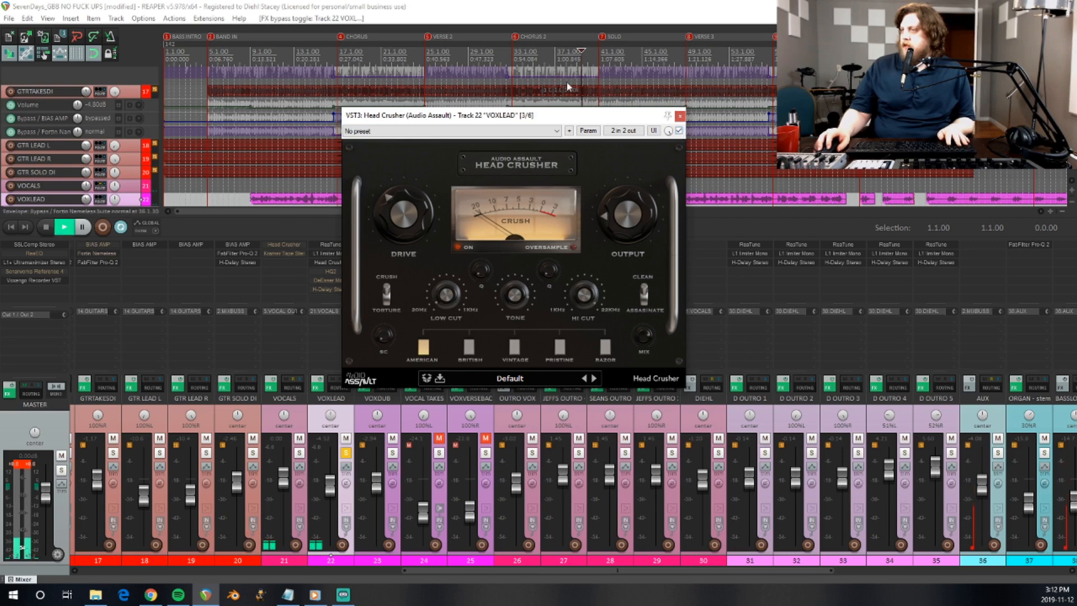
{"action": "left_click", "coordinate": [680, 131]}
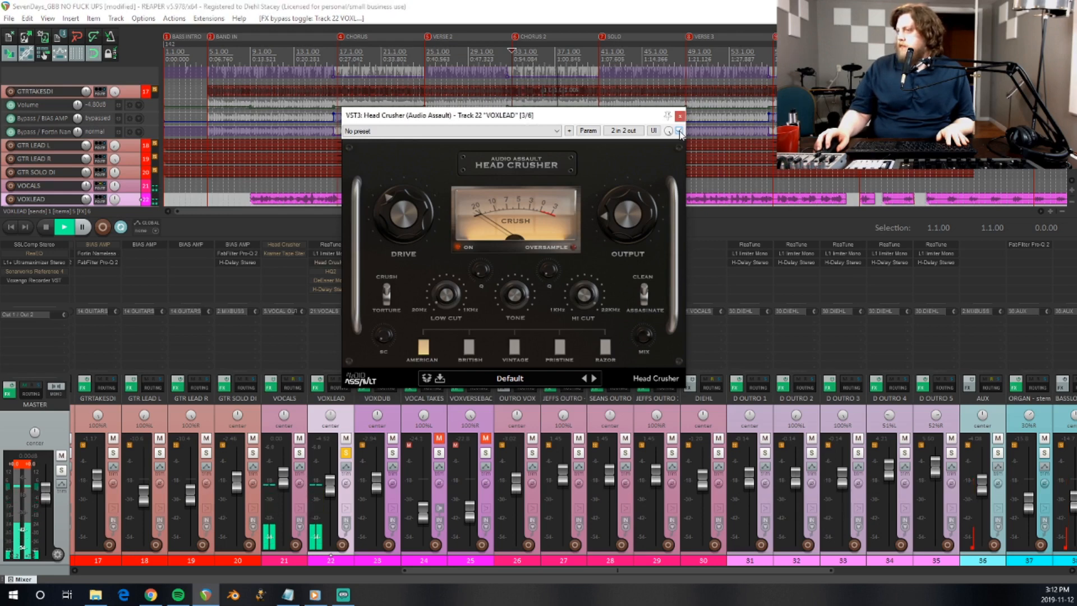
{"action": "left_click", "coordinate": [680, 116]}
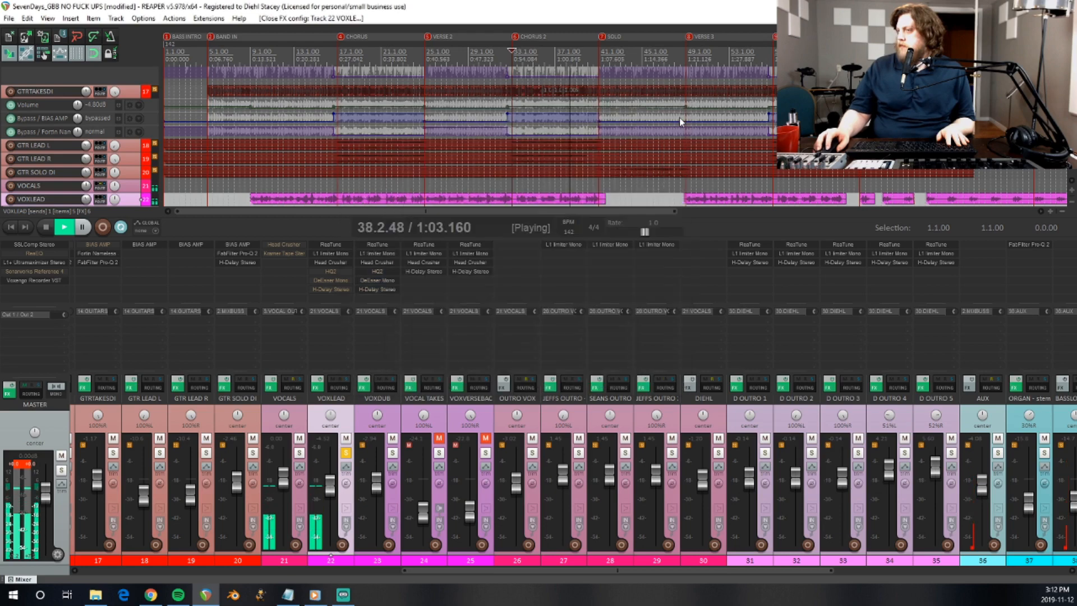
{"action": "key", "text": "space"}
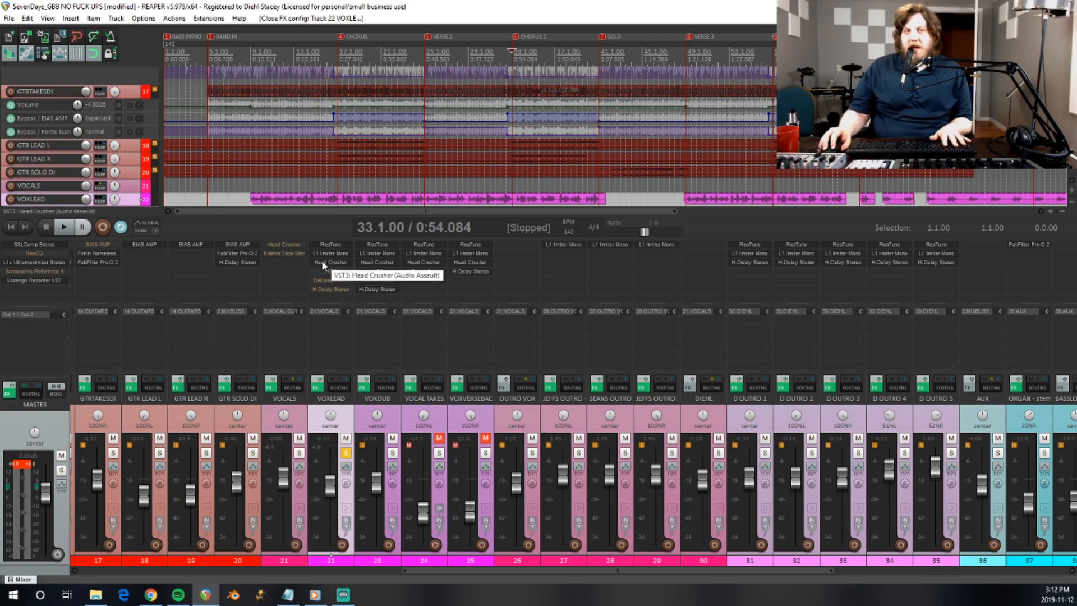
Replay the soloed VOXLEAD from bar 33, toggling Head Crusher's bypass in the mixer's effects list, and stop playback.
{"action": "key", "text": "space"}
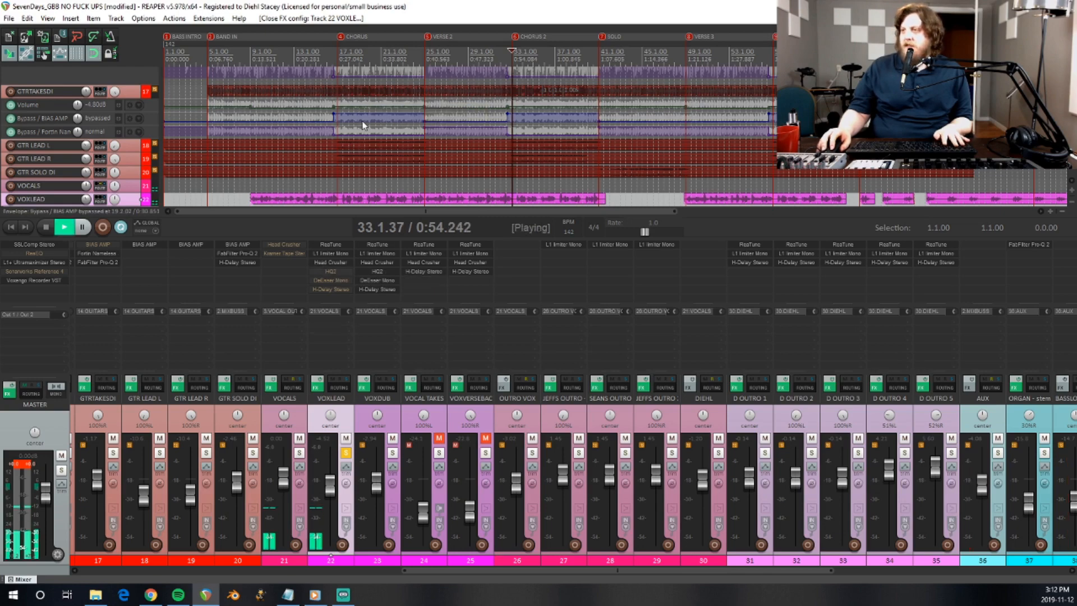
{"action": "left_click", "coordinate": [335, 262], "text": "shift"}
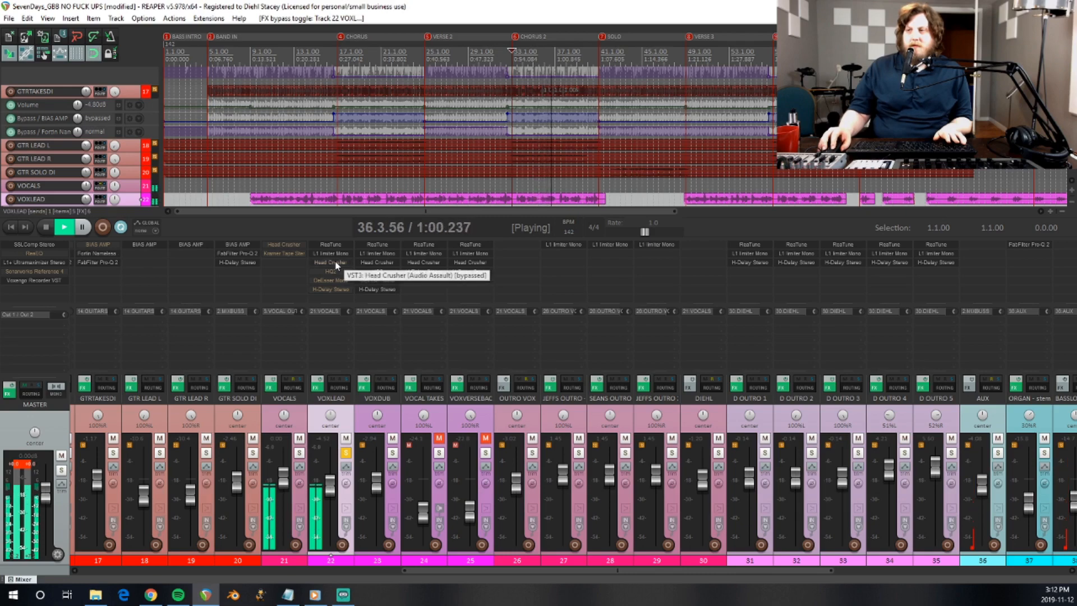
{"action": "key", "text": "space"}
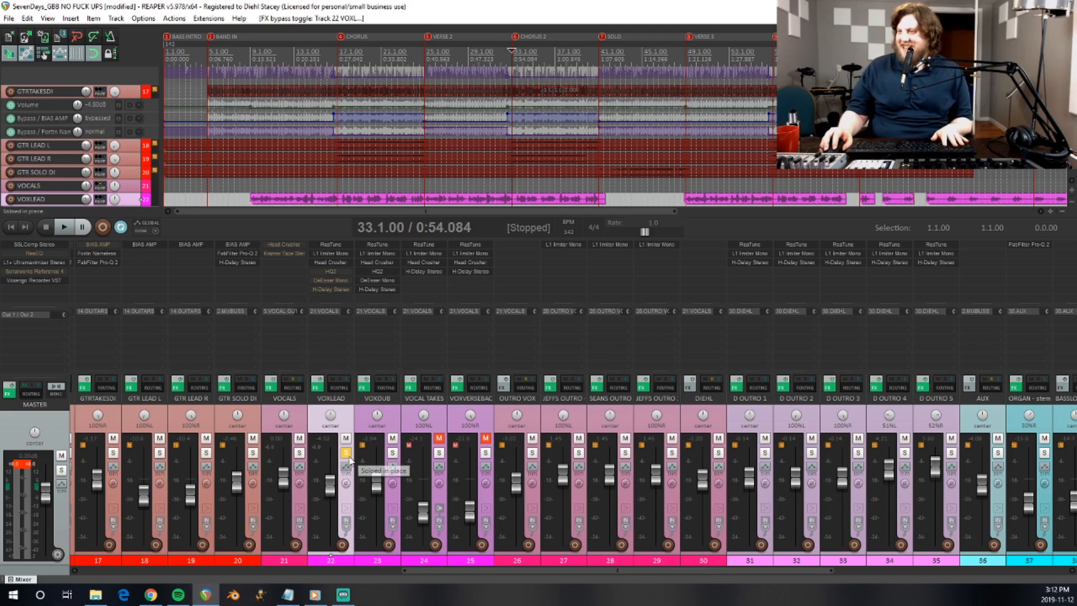
Enable the HQ2 equalizer on VOXLEAD and open its controls, placed clear of the mixer's effects list and track names.
{"action": "left_click", "coordinate": [333, 271]}
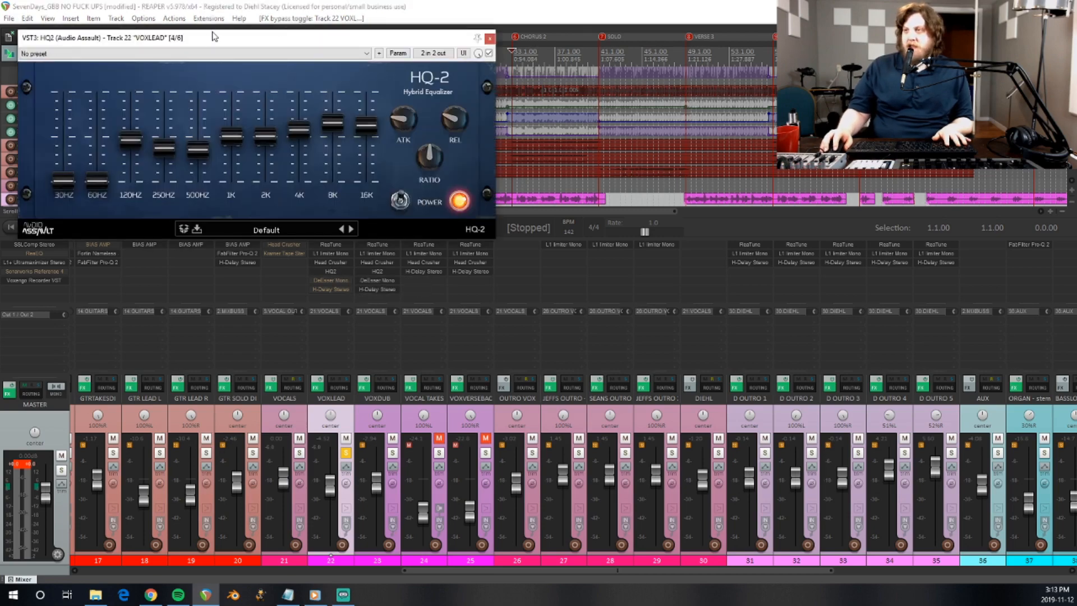
{"action": "left_click_drag", "start_coordinate": [154, 44], "coordinate": [480, 94]}
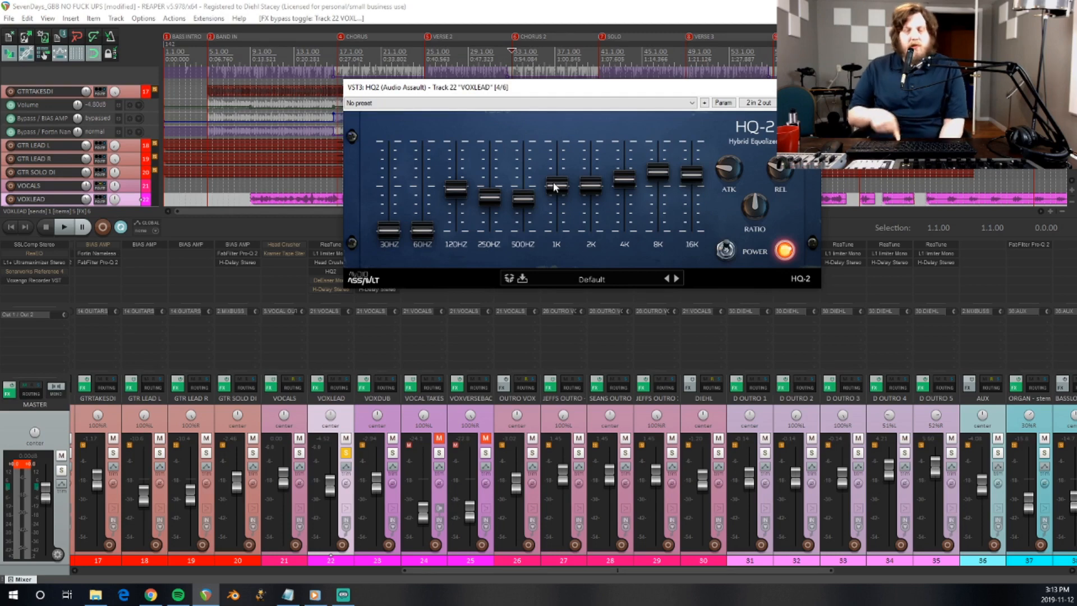
Raise the 1K band of HQ2 on VOXLEAD while auditioning the soloed vocal, and stop playback.
{"action": "left_click_drag", "start_coordinate": [563, 184], "coordinate": [543, 187]}
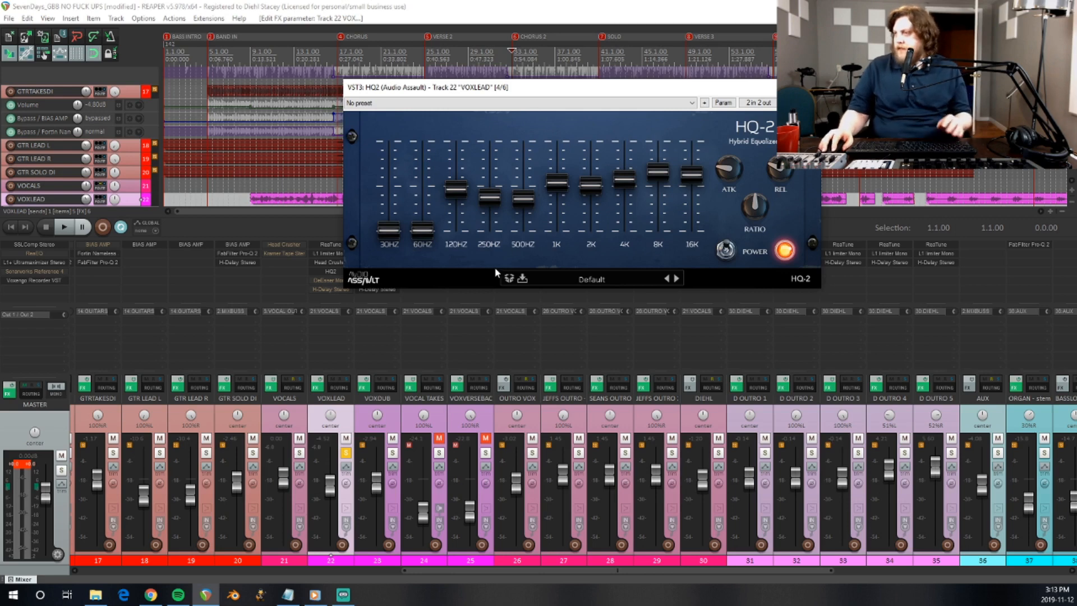
{"action": "key", "text": "space"}
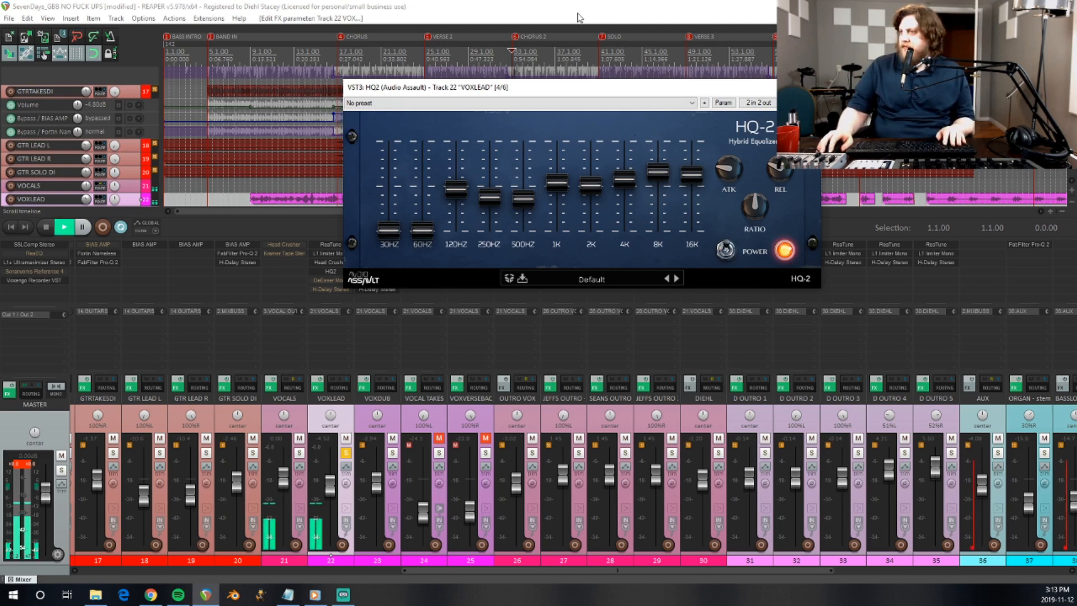
{"action": "mouse_move", "coordinate": [557, 183]}
{"action": "left_mouse_down"}
{"action": "mouse_move", "coordinate": [562, 153]}
{"action": "mouse_move", "coordinate": [565, 226]}
{"action": "mouse_move", "coordinate": [560, 147]}
{"action": "mouse_move", "coordinate": [561, 188]}
{"action": "mouse_move", "coordinate": [558, 176]}
{"action": "left_mouse_up"}
{"action": "key", "text": "space"}
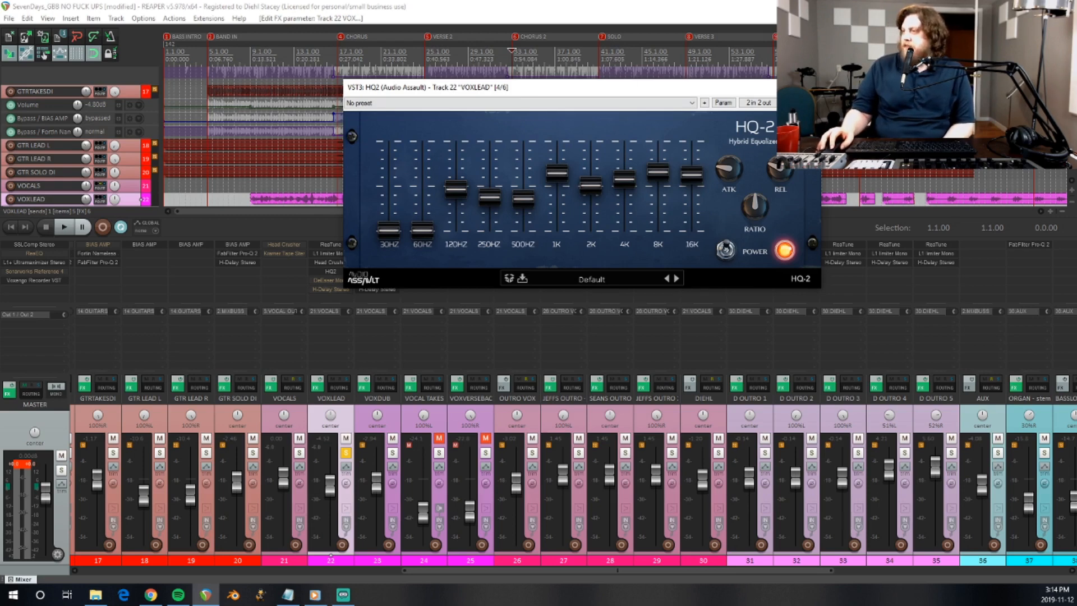
Compare the soloed VOXLEAD with HQ2 bypassed and enabled during playback, close the equalizer's controls, and stop playback.
{"action": "key", "text": "space"}
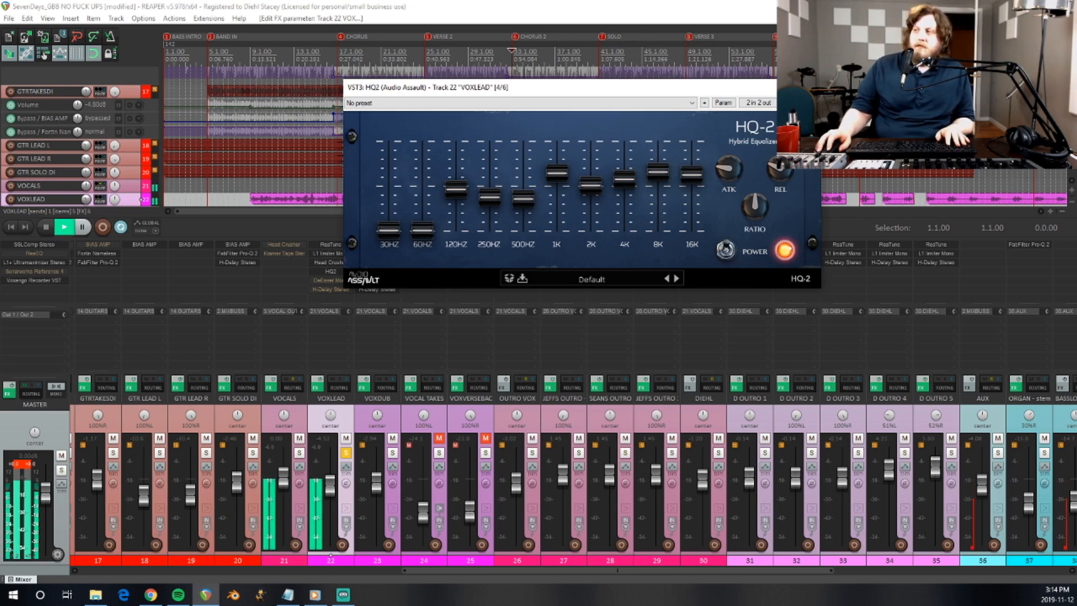
{"action": "left_click", "coordinate": [812, 103]}
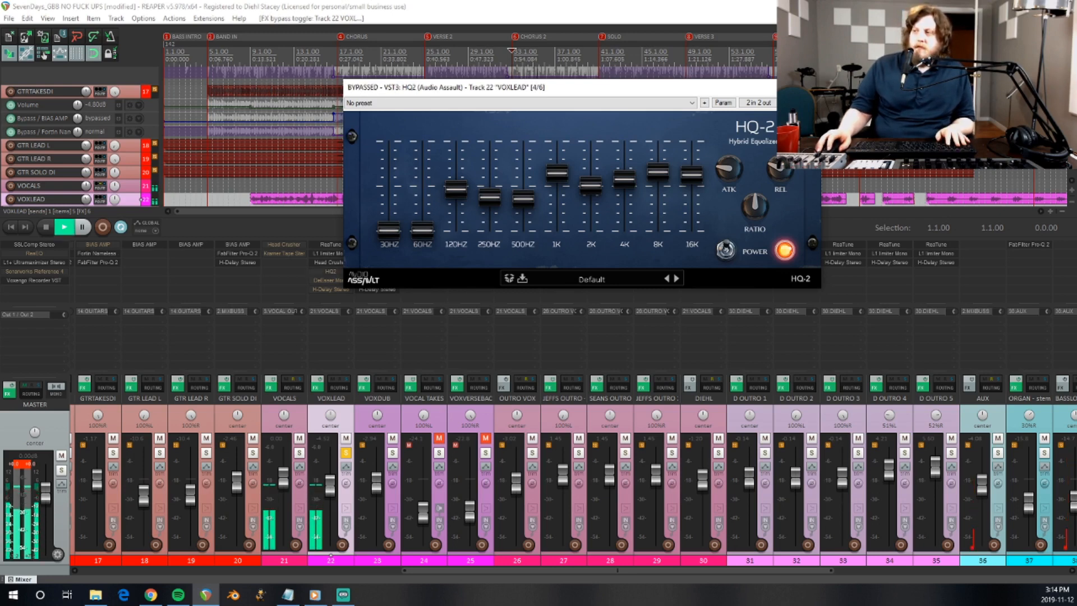
{"action": "left_click", "coordinate": [813, 103]}
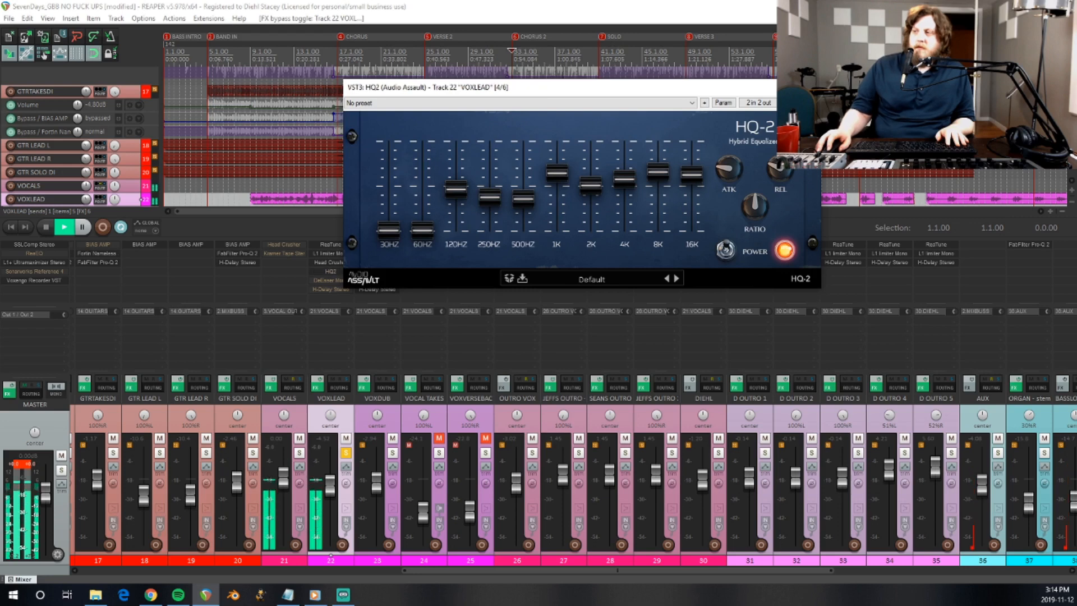
{"action": "left_click", "coordinate": [813, 102]}
{"action": "left_click", "coordinate": [813, 103]}
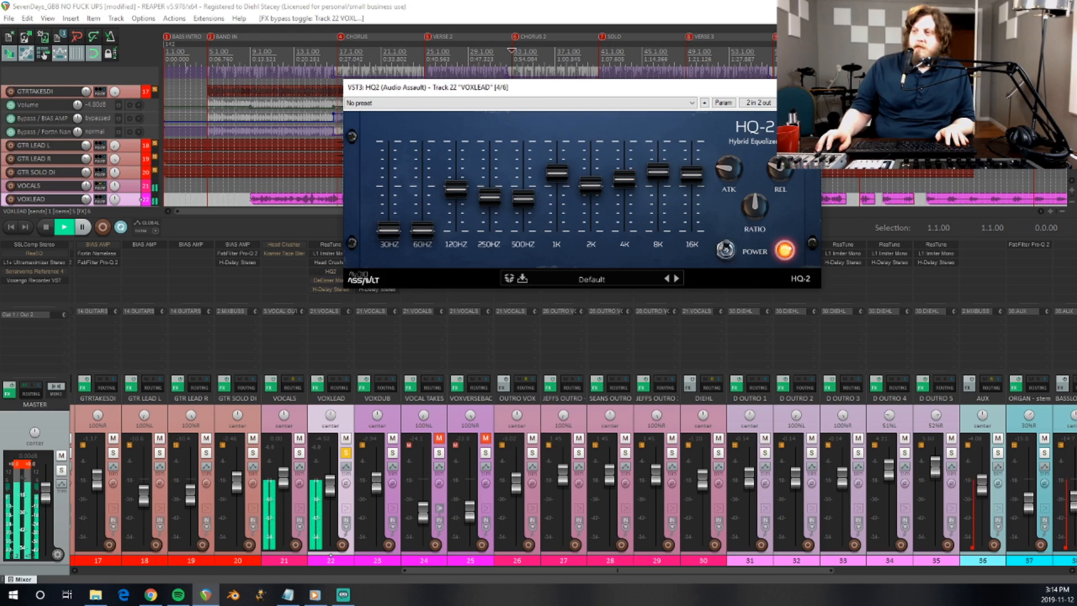
{"action": "left_click", "coordinate": [809, 87]}
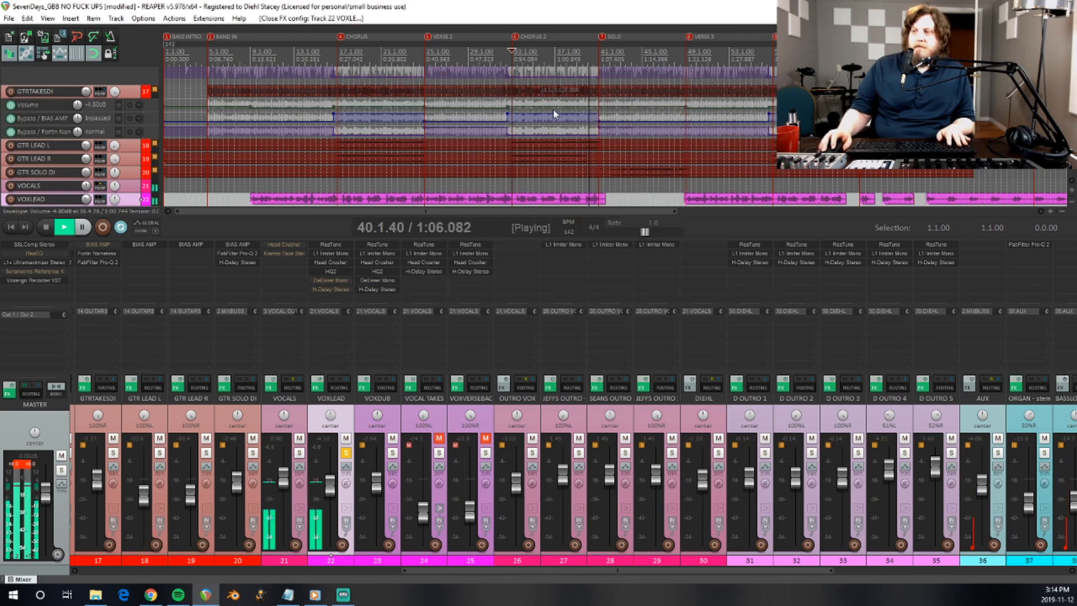
{"action": "key", "text": "space"}
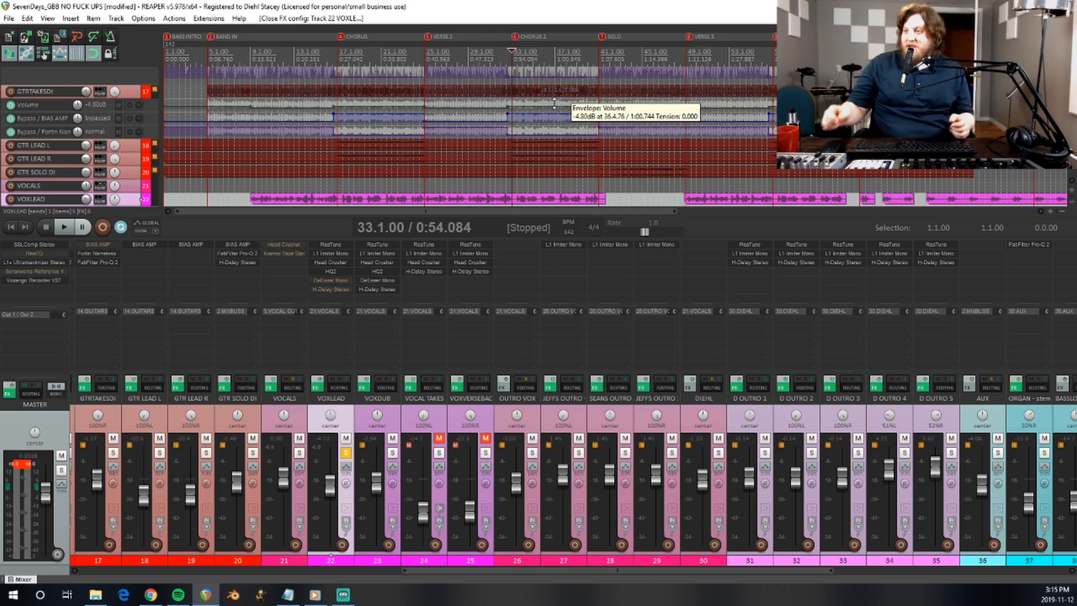
Enable the DeEsser Mono plug-in on VOXLEAD.
{"action": "left_click", "coordinate": [333, 280], "text": "shift"}
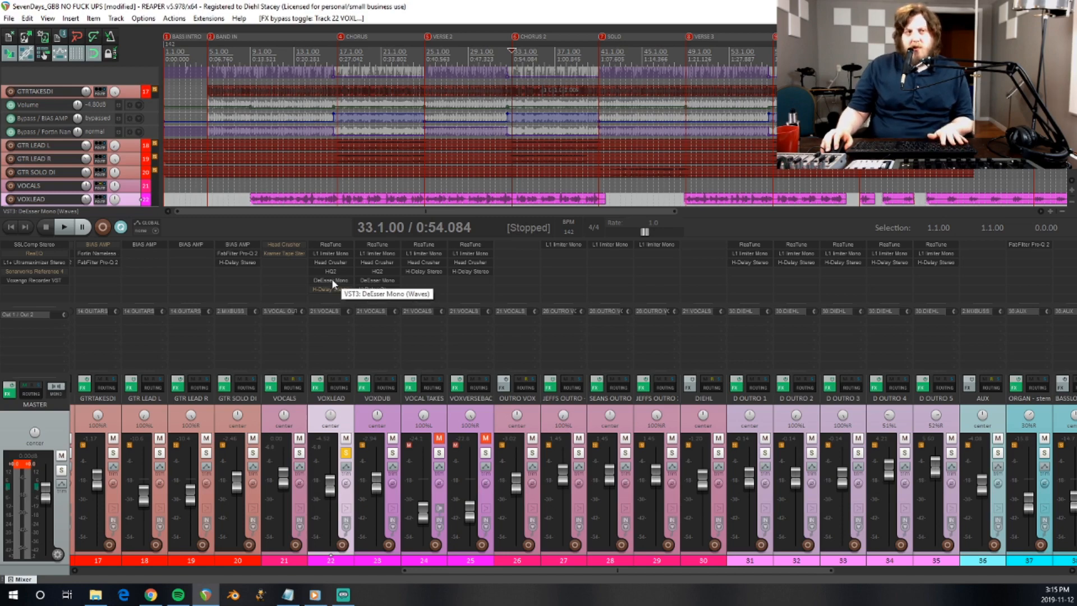
Open the DeEsser on the VOXLEAD track, audition the soloed vocal from Chorus 2, and close the plugin.
{"action": "left_click", "coordinate": [332, 280]}
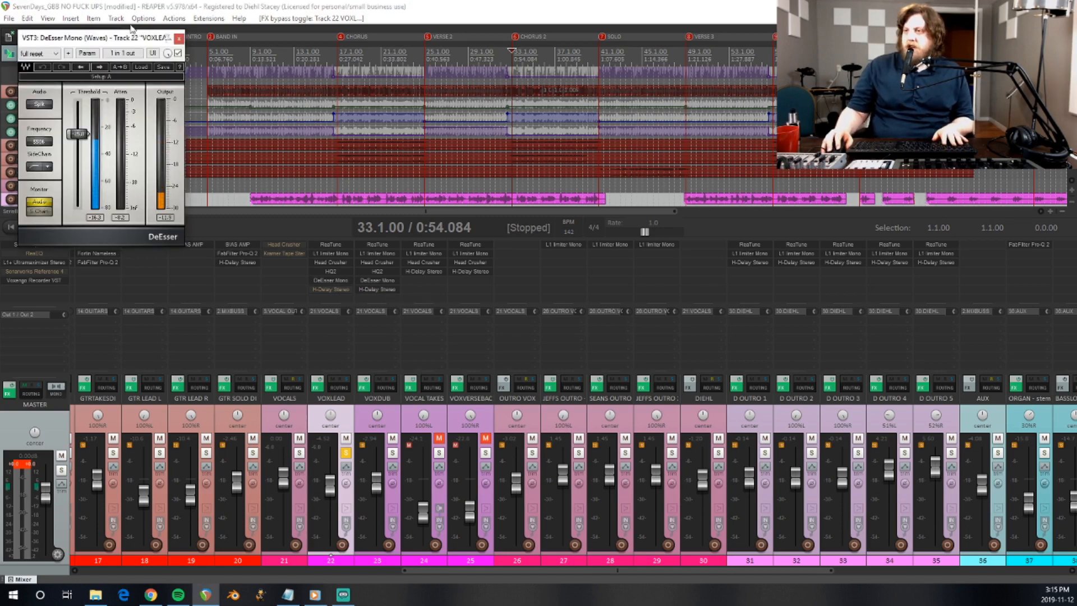
{"action": "left_click_drag", "start_coordinate": [105, 47], "coordinate": [695, 149]}
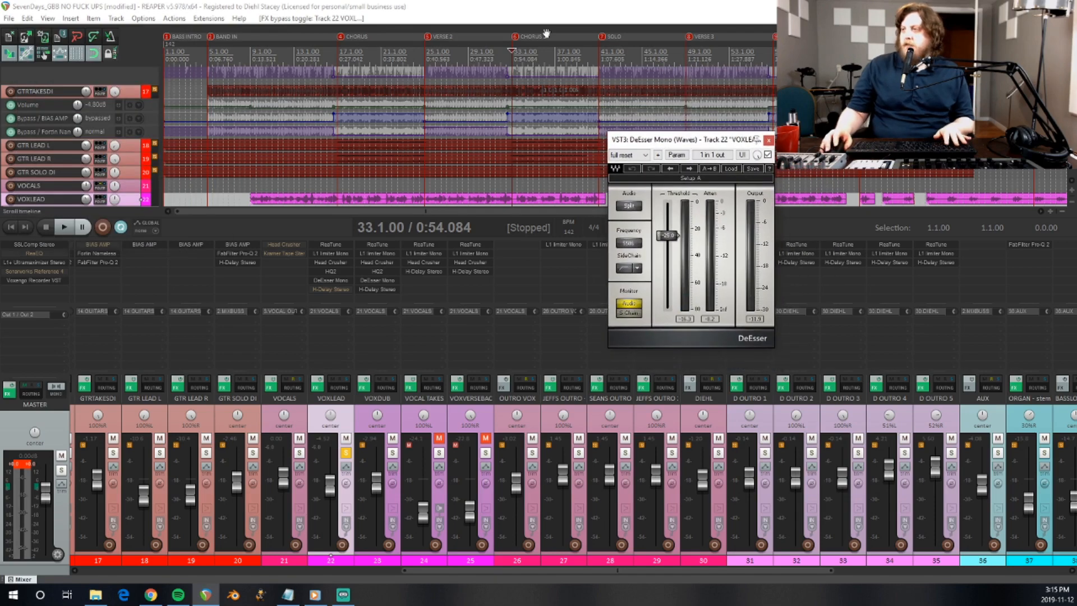
{"action": "key", "text": "space"}
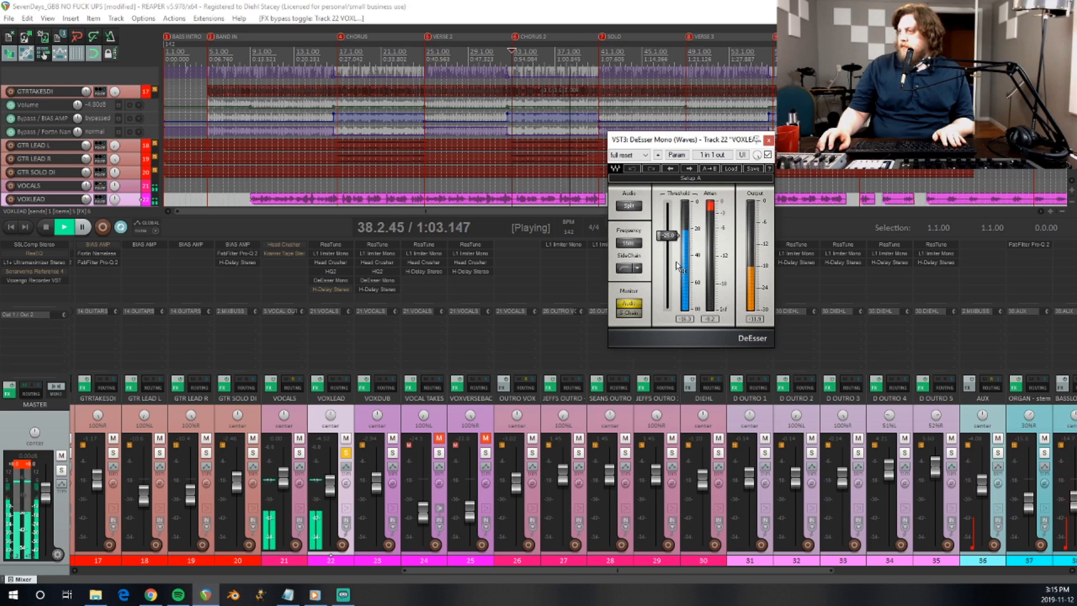
{"action": "key", "text": "space"}
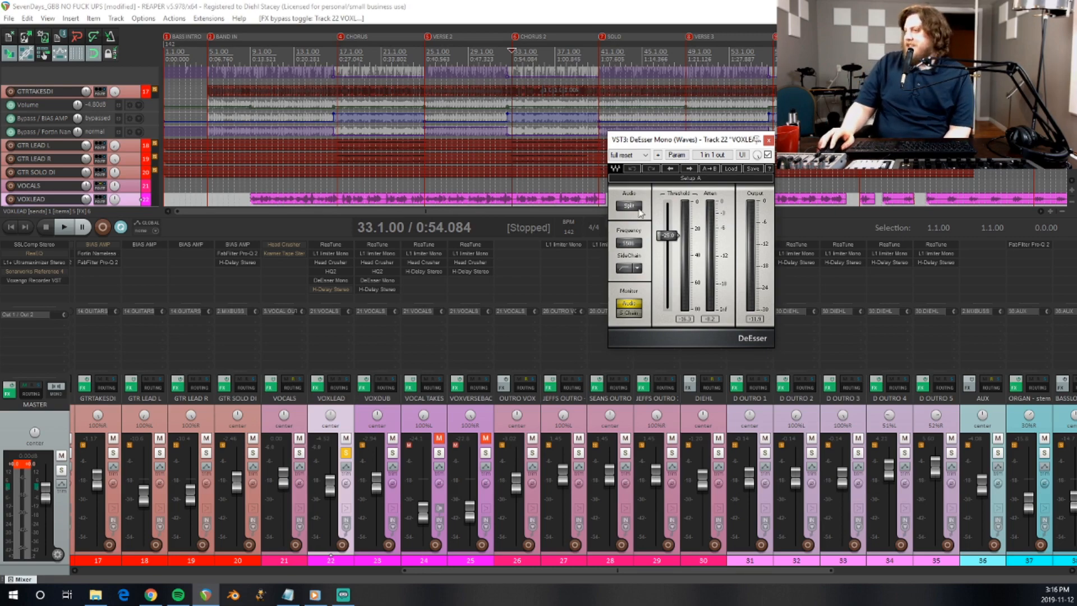
{"action": "left_click_drag", "start_coordinate": [685, 145], "coordinate": [612, 107]}
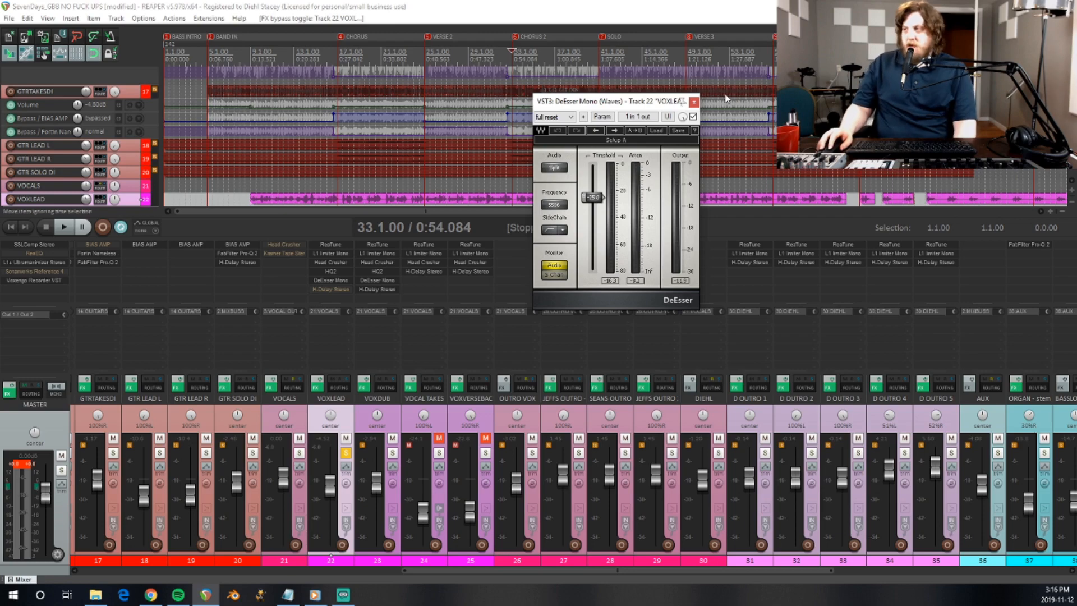
{"action": "left_click", "coordinate": [694, 103]}
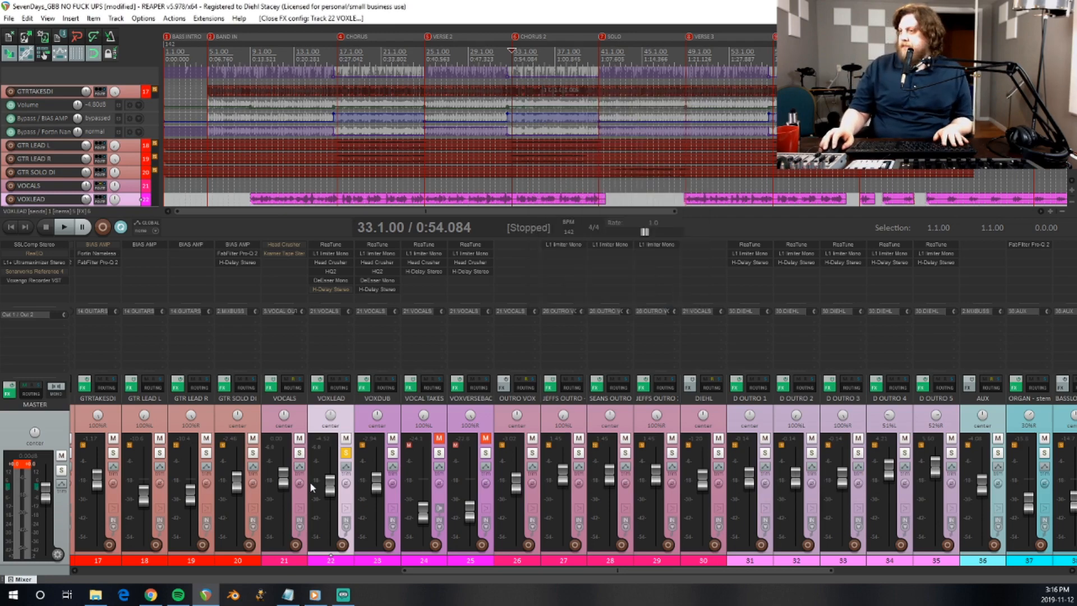
Enable the H-Delay on the VOXLEAD track and review its dry/wet, LoPass and HiPass controls before closing it.
{"action": "left_click", "coordinate": [336, 288], "text": "shift"}
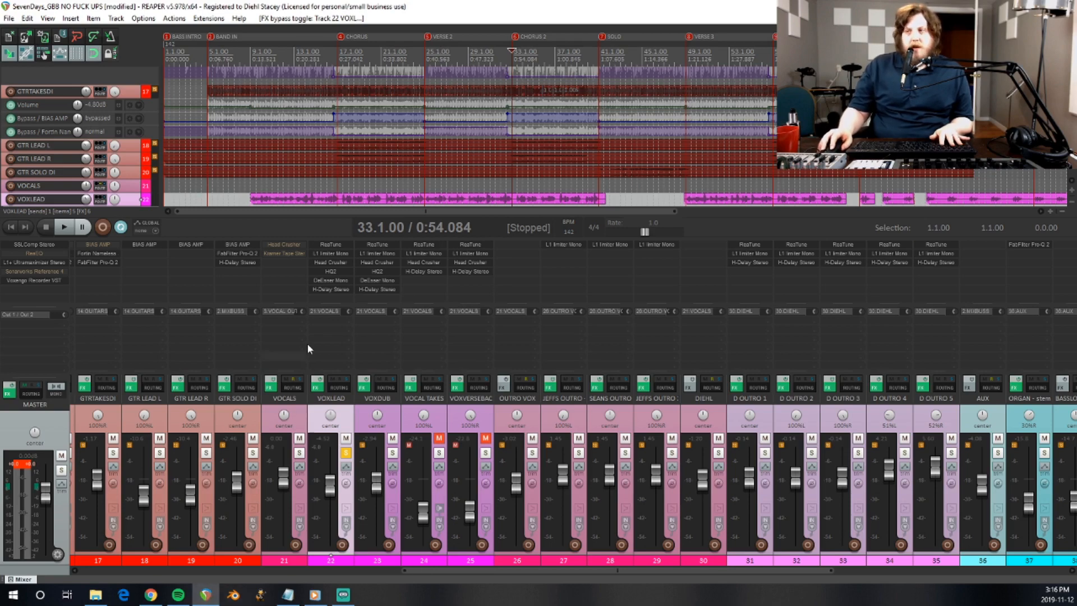
{"action": "left_click", "coordinate": [328, 289]}
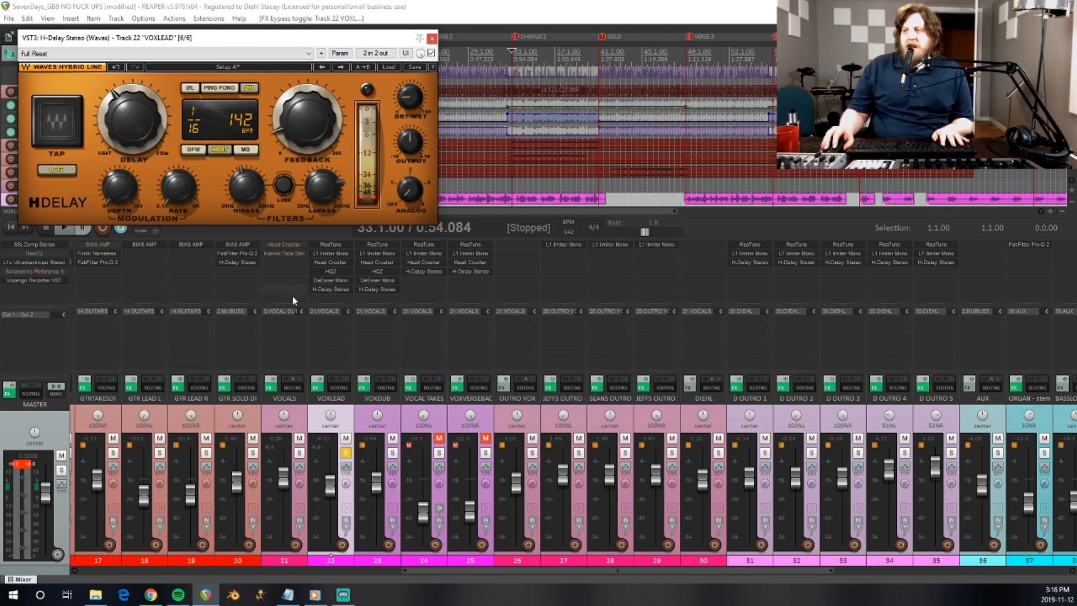
{"action": "left_click_drag", "start_coordinate": [408, 100], "coordinate": [408, 95]}
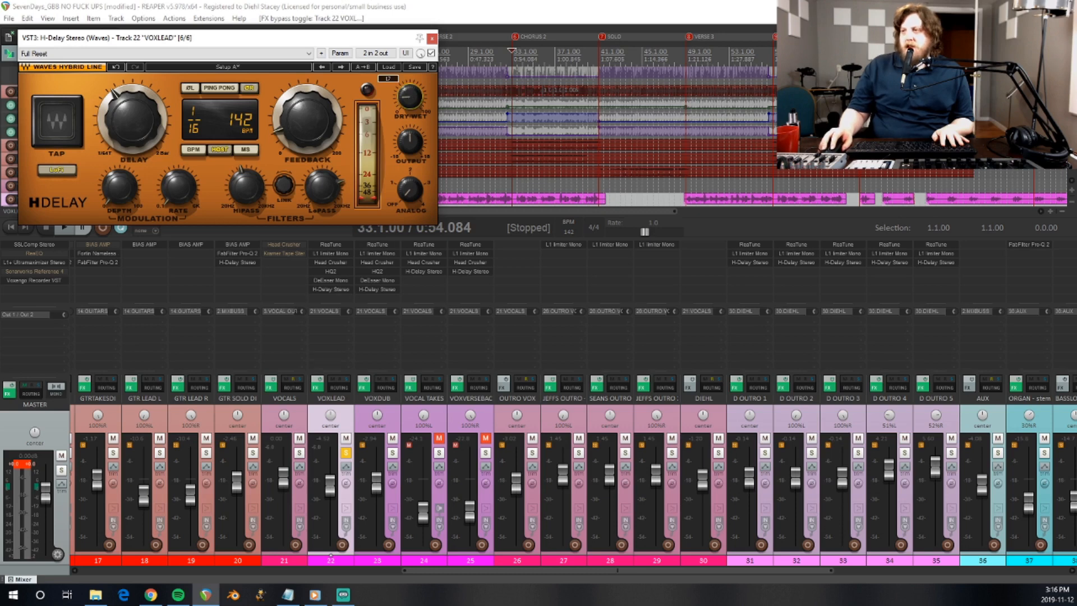
{"action": "left_click", "coordinate": [323, 201]}
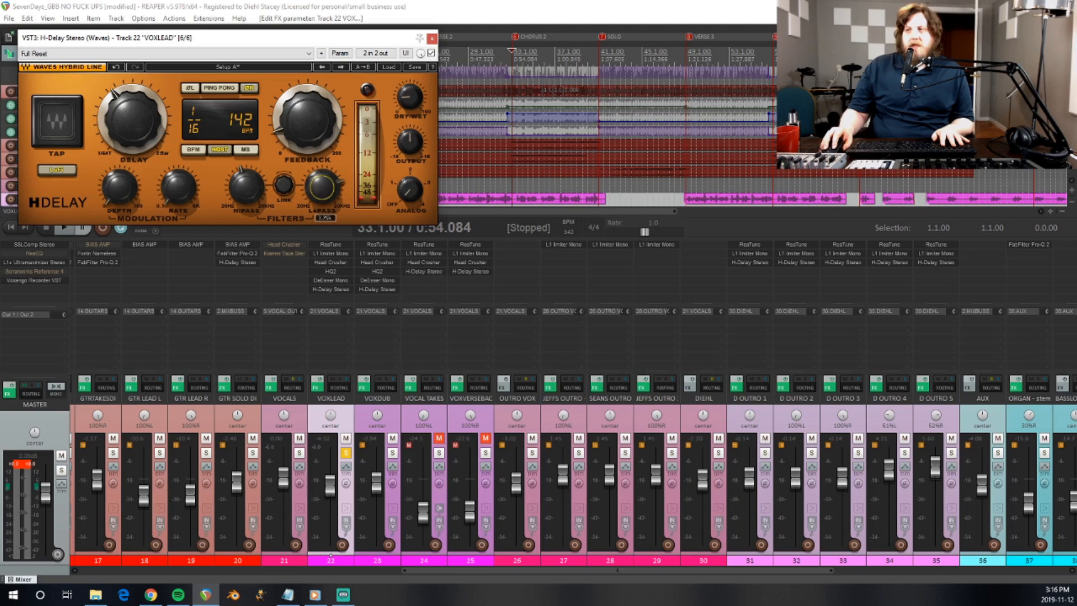
{"action": "left_click", "coordinate": [253, 188]}
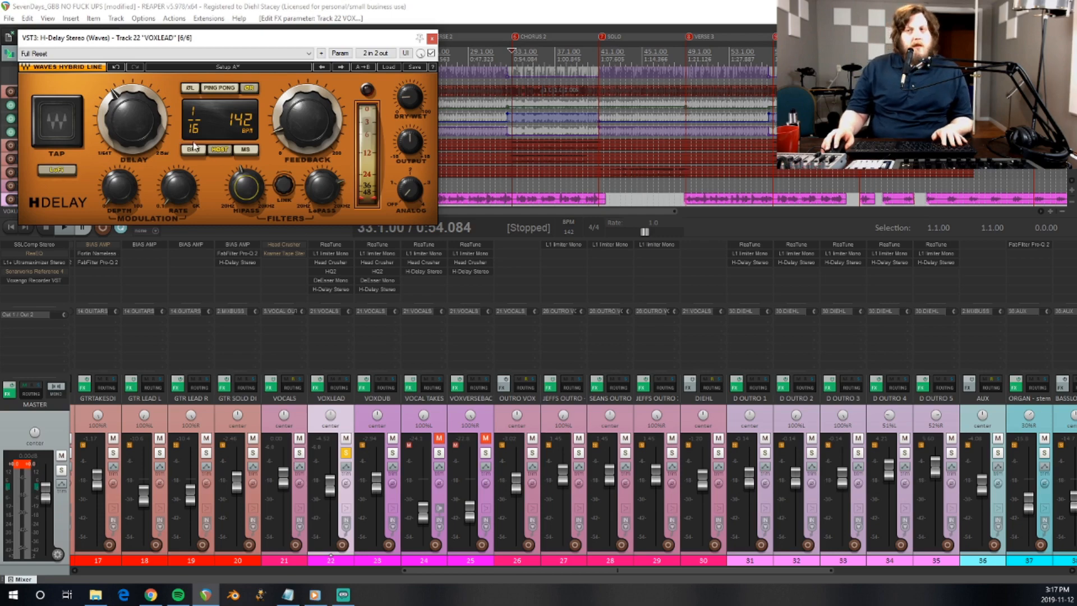
{"action": "left_click_drag", "start_coordinate": [147, 41], "coordinate": [253, 83]}
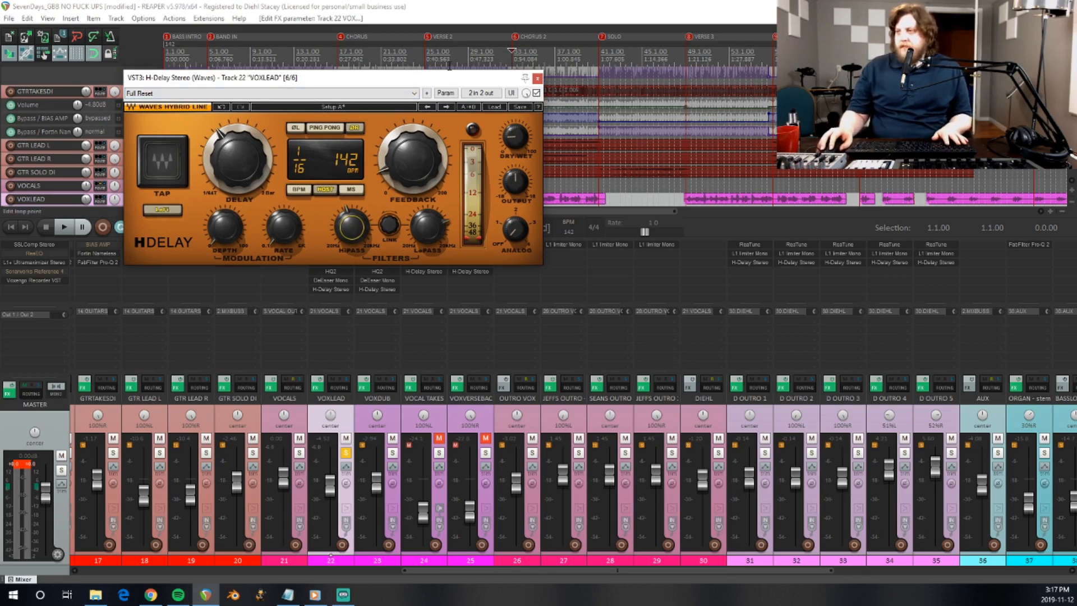
{"action": "left_click", "coordinate": [537, 79]}
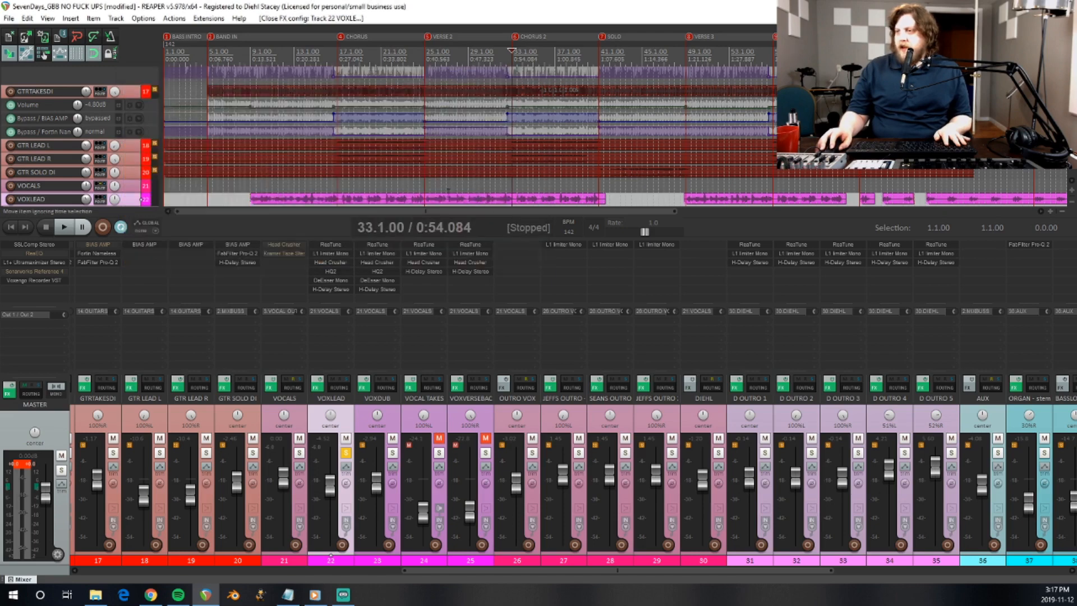
Compare VOXLEAD playback from Chorus 2 with the H-Delay bypassed and with it enabled.
{"action": "left_click", "coordinate": [332, 287], "text": "shift"}
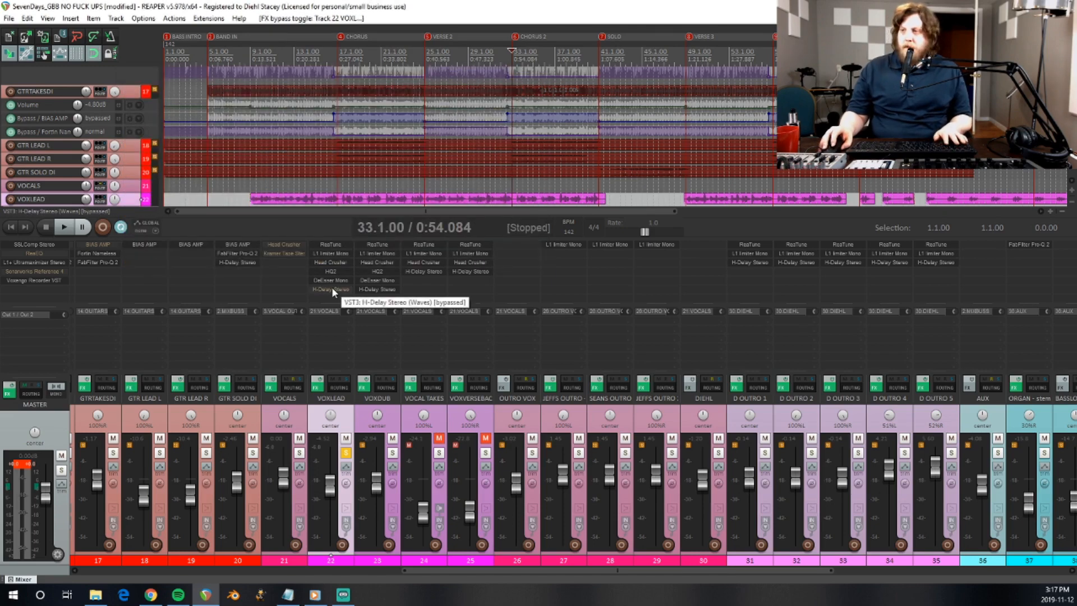
{"action": "key", "text": "space"}
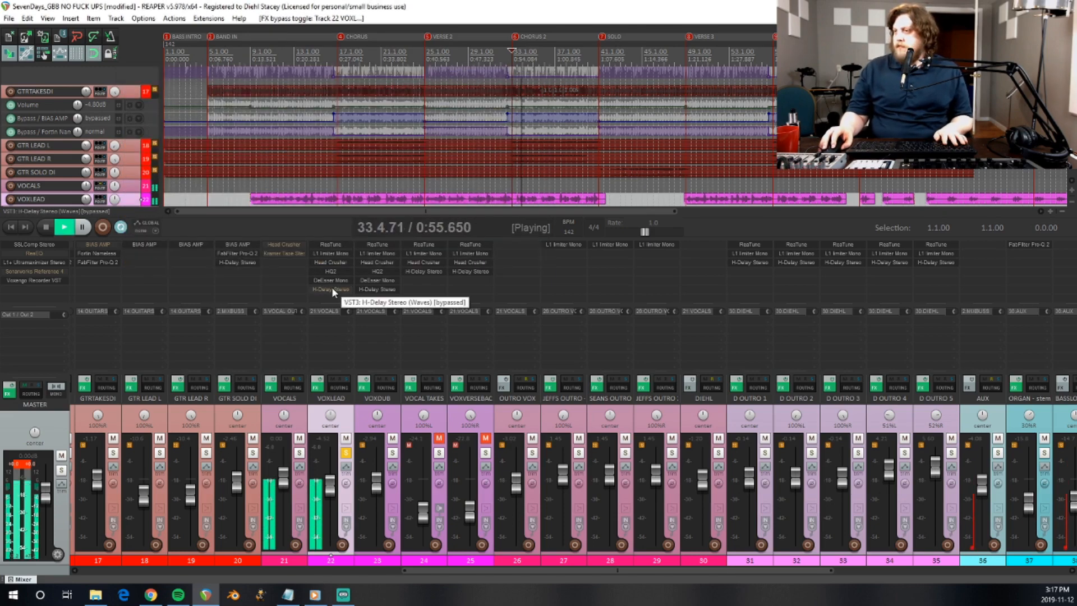
{"action": "key", "text": "space"}
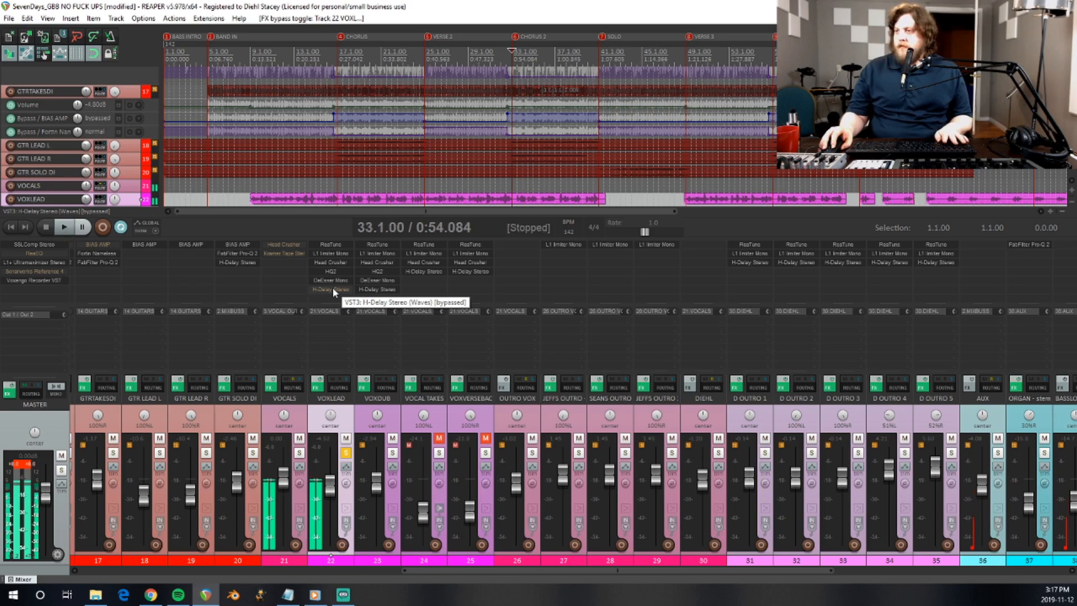
{"action": "left_click", "coordinate": [332, 287], "text": "shift"}
{"action": "key", "text": "space"}
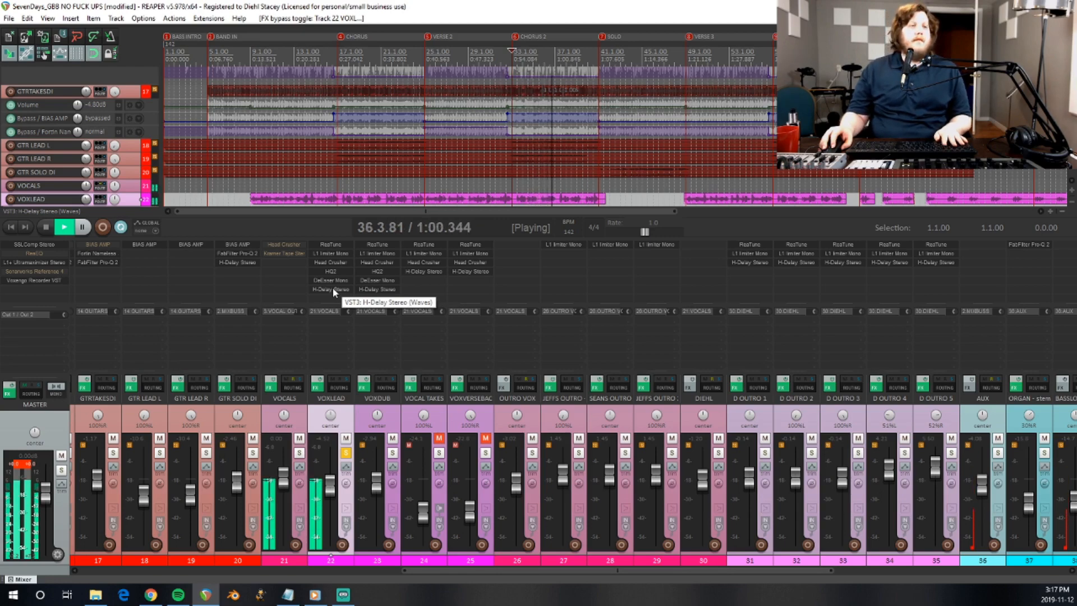
{"action": "key", "text": "space"}
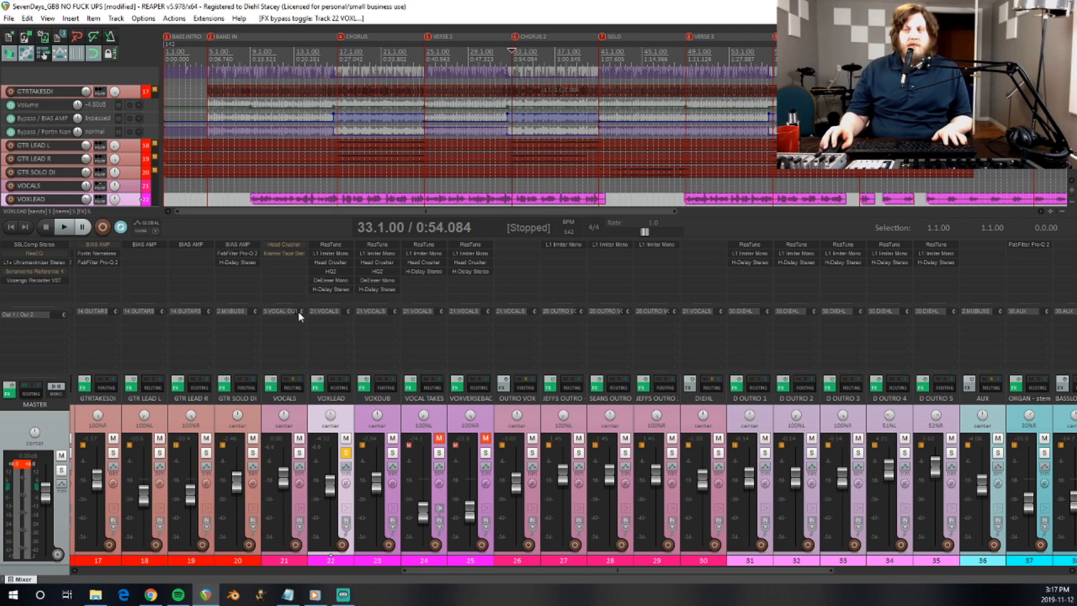
Unsolo VOXLEAD, then enable and open the Head Crusher on the VOCALS track.
{"action": "left_click", "coordinate": [346, 454]}
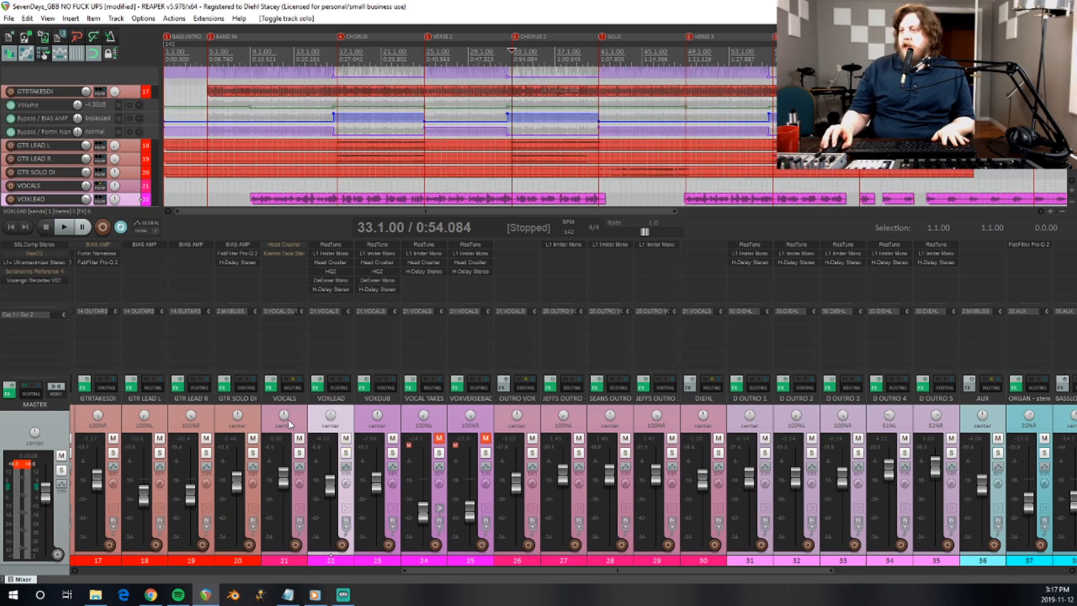
{"action": "left_click", "coordinate": [297, 419]}
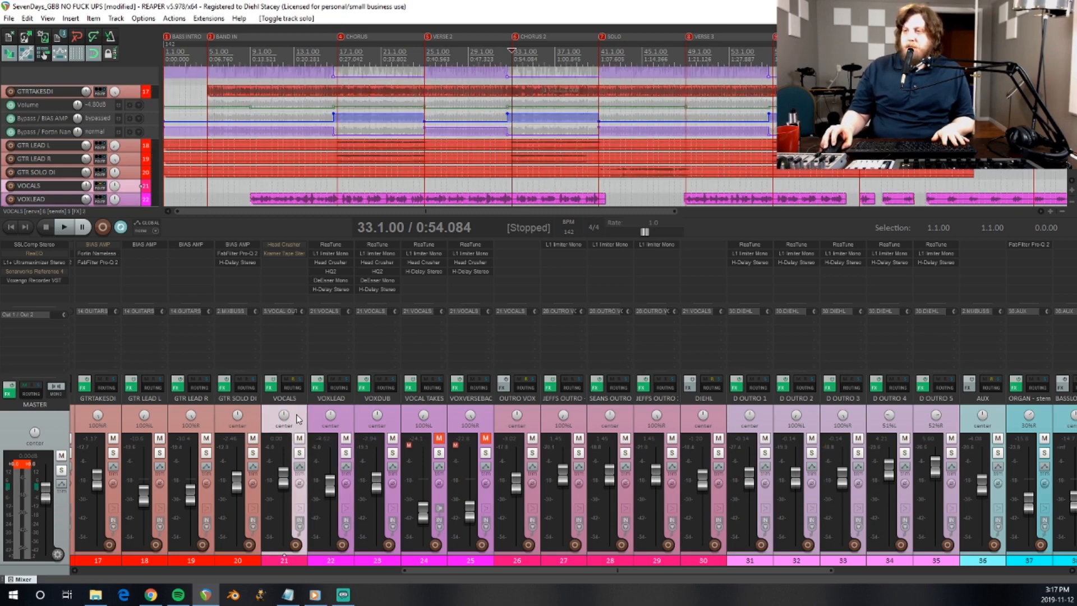
{"action": "left_click", "coordinate": [294, 243], "text": "shift"}
{"action": "left_click", "coordinate": [291, 244]}
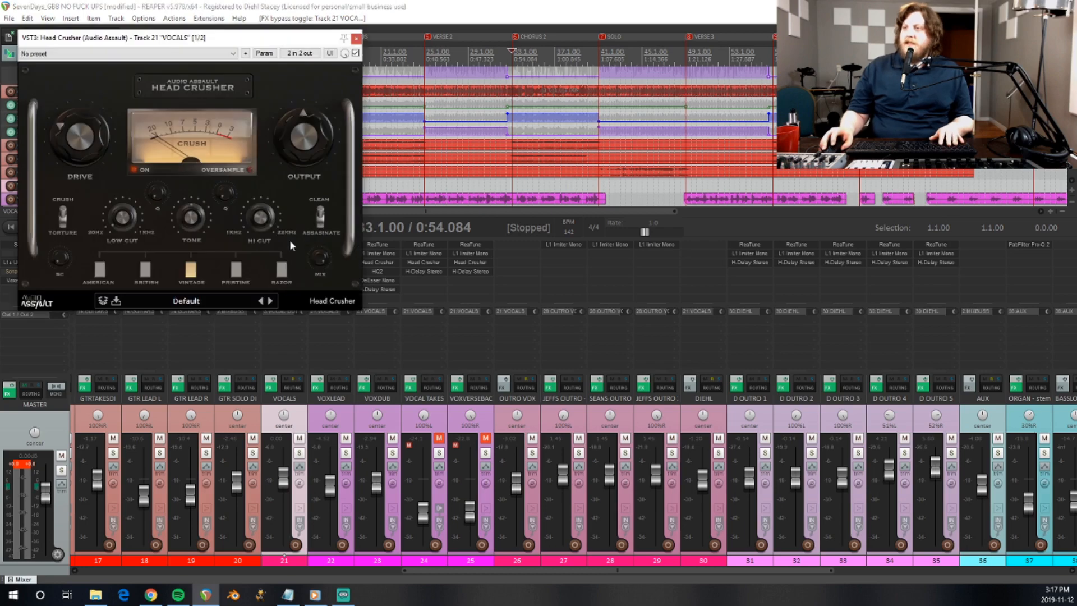
Solo the VOCALS track and audition it from Chorus 2 with its Head Crusher bypassed.
{"action": "key", "text": "space"}
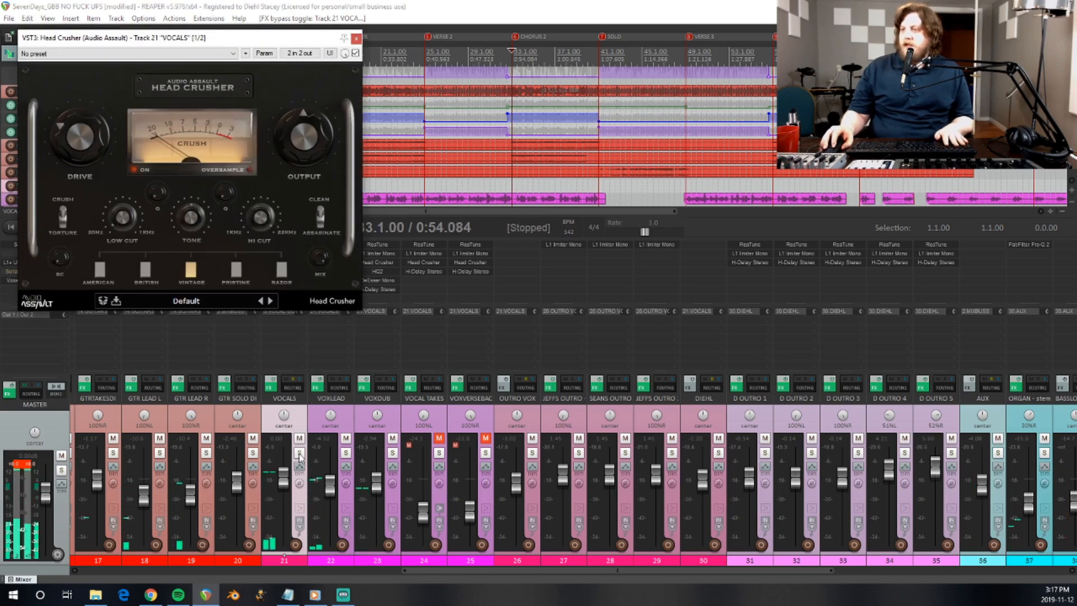
{"action": "left_click", "coordinate": [299, 452]}
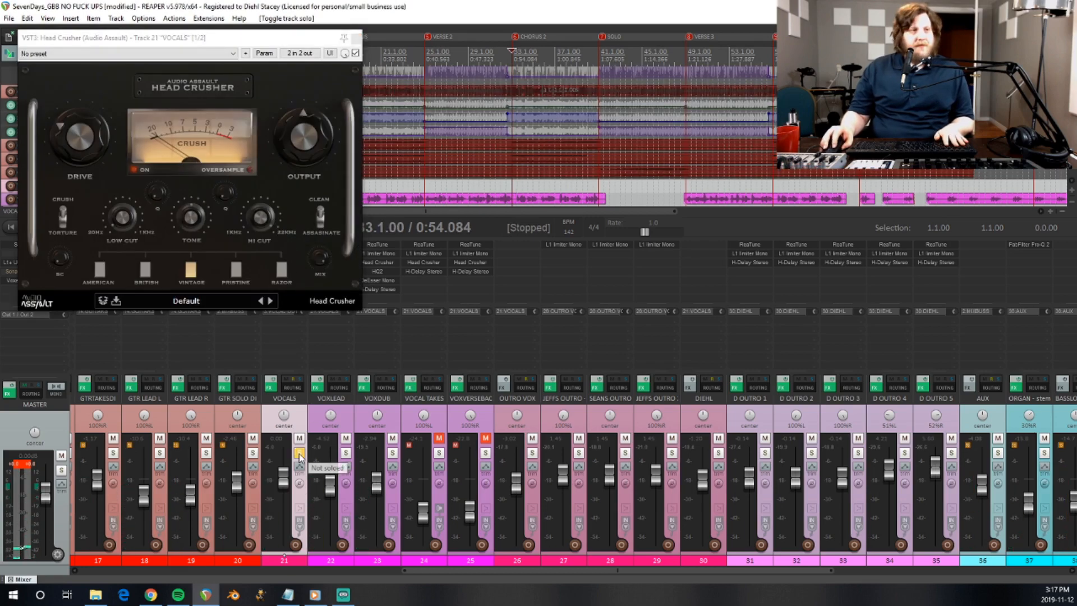
{"action": "left_click", "coordinate": [356, 53]}
{"action": "key", "text": "space"}
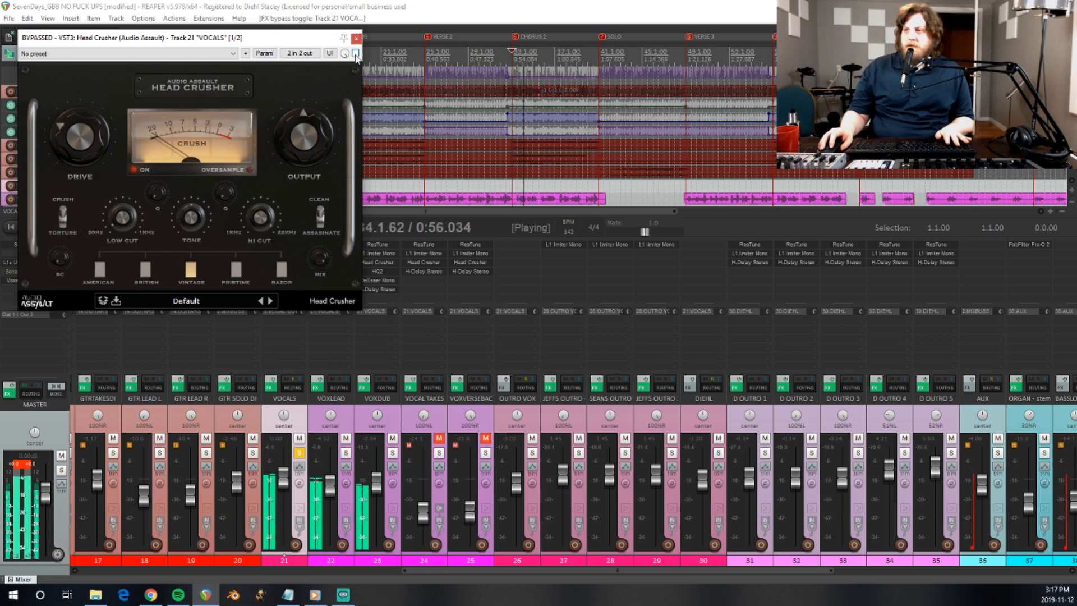
{"action": "key", "text": "space"}
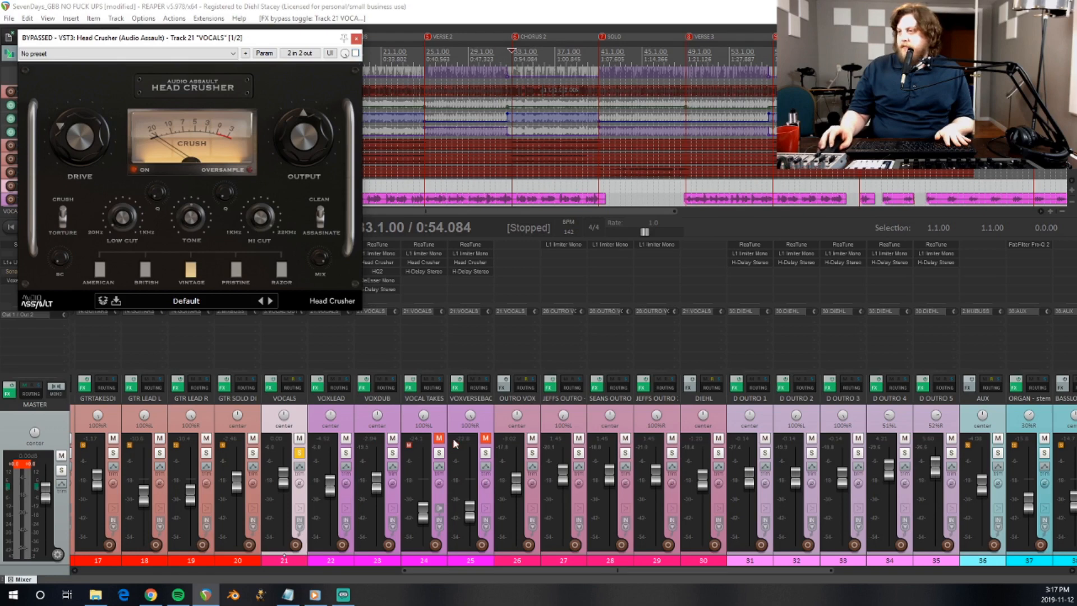
Mute the VOXDUB track, the OUTRO VOX track and tracks 27 through 30.
{"action": "left_click", "coordinate": [393, 439]}
{"action": "left_click", "coordinate": [533, 439]}
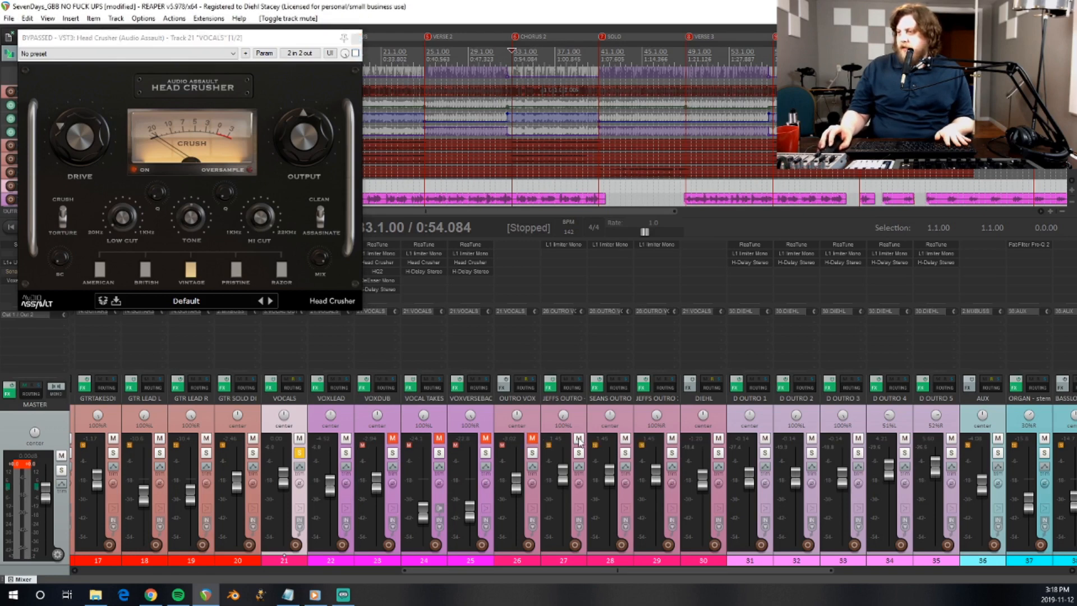
{"action": "left_click", "coordinate": [579, 439]}
{"action": "left_click", "coordinate": [625, 439]}
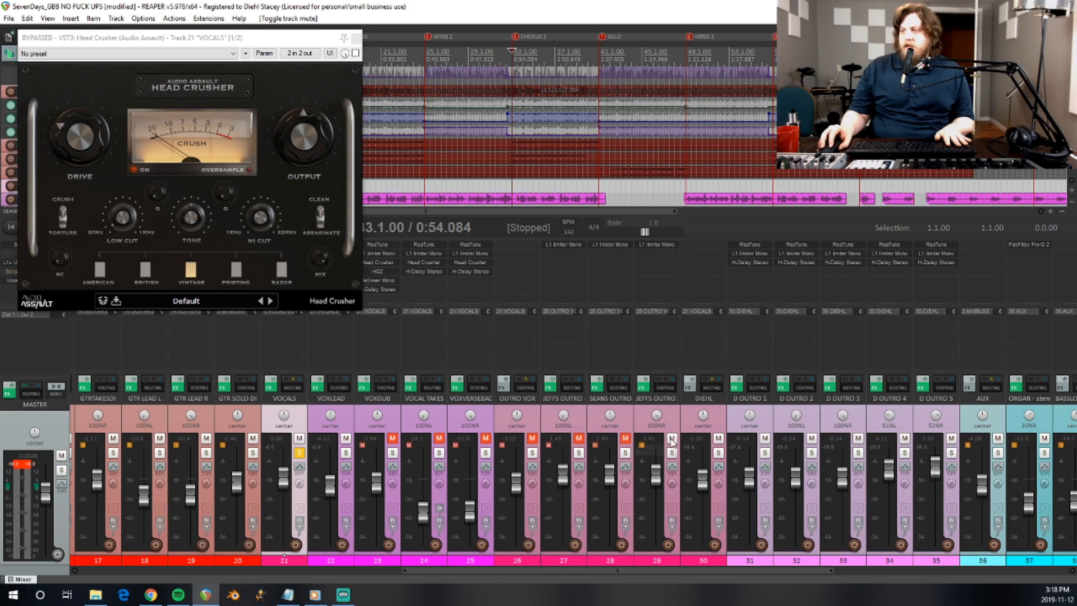
{"action": "left_click", "coordinate": [672, 439]}
{"action": "left_click", "coordinate": [719, 439]}
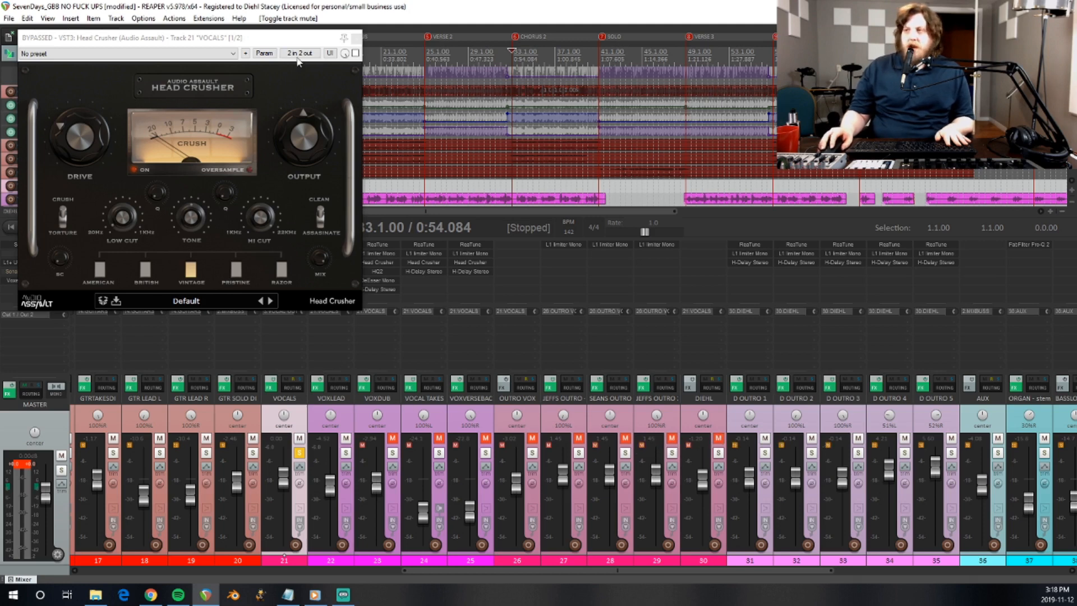
Compare the VOCALS bus from Chorus 2 with Head Crusher bypassed and active, leave it enabled, and close the plugin.
{"action": "key", "text": "space"}
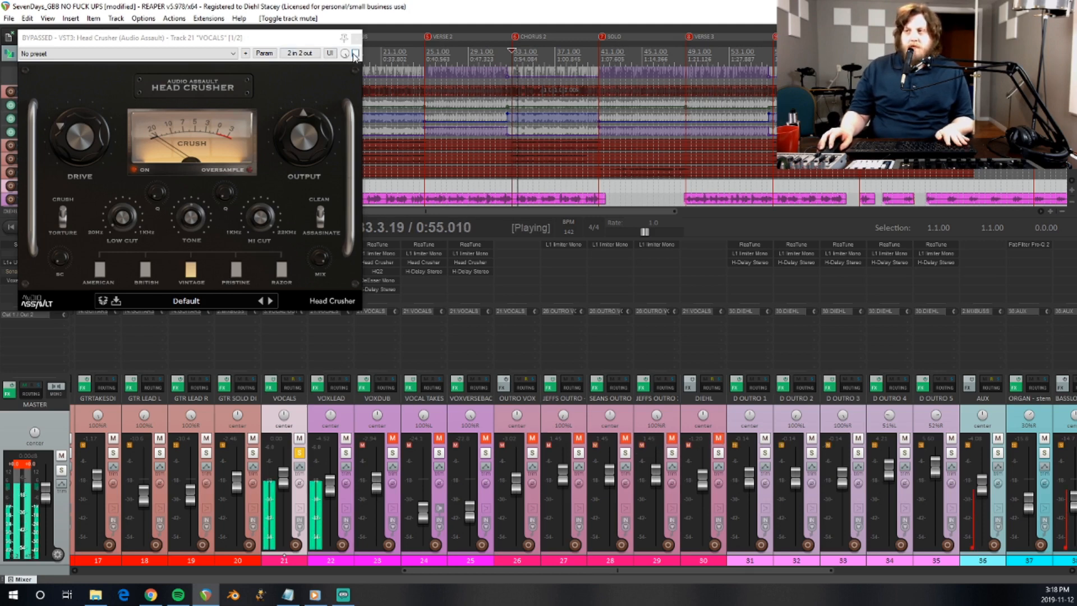
{"action": "left_click", "coordinate": [354, 54]}
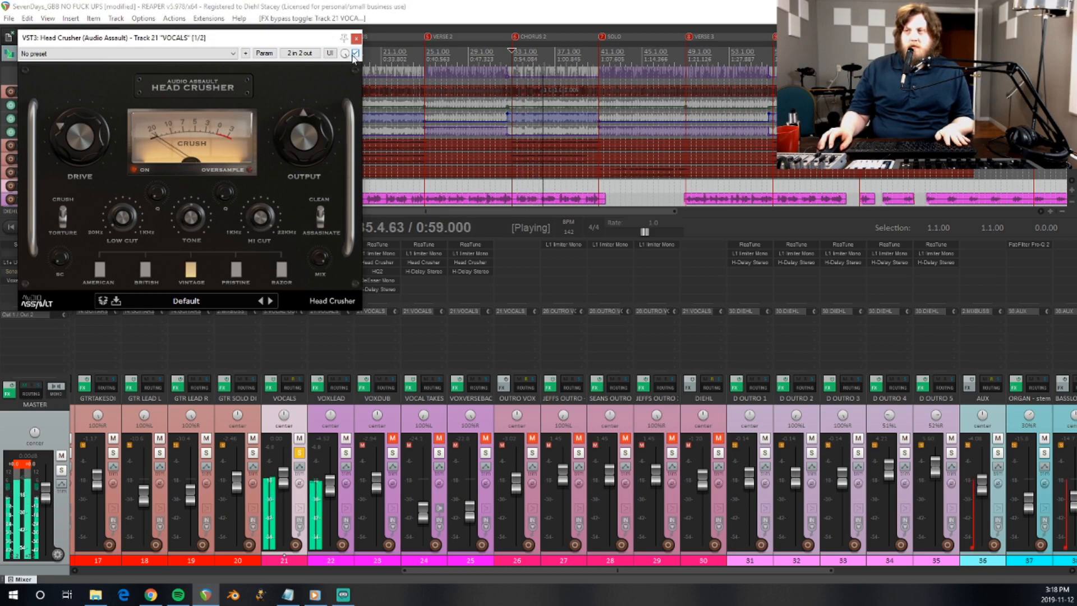
{"action": "left_click", "coordinate": [356, 54]}
{"action": "left_click", "coordinate": [355, 54]}
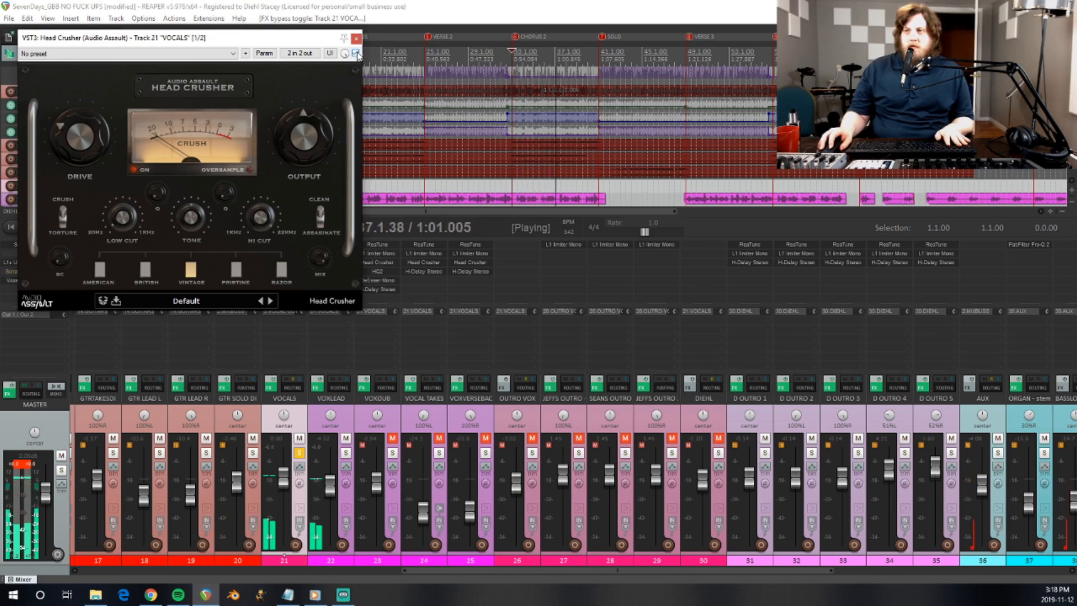
{"action": "key", "text": "space"}
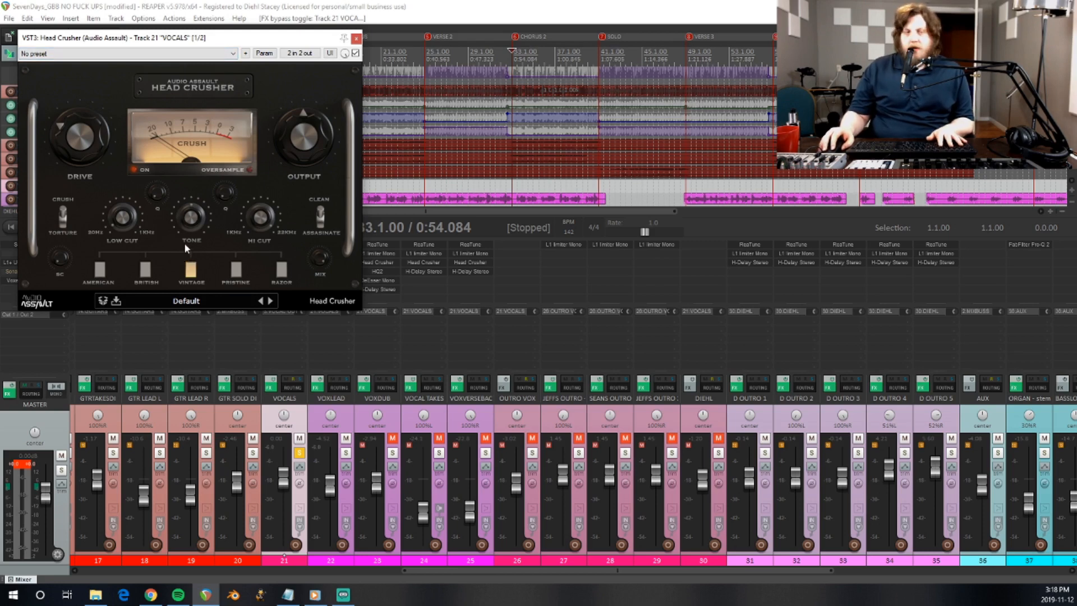
{"action": "left_click_drag", "start_coordinate": [226, 39], "coordinate": [453, 115]}
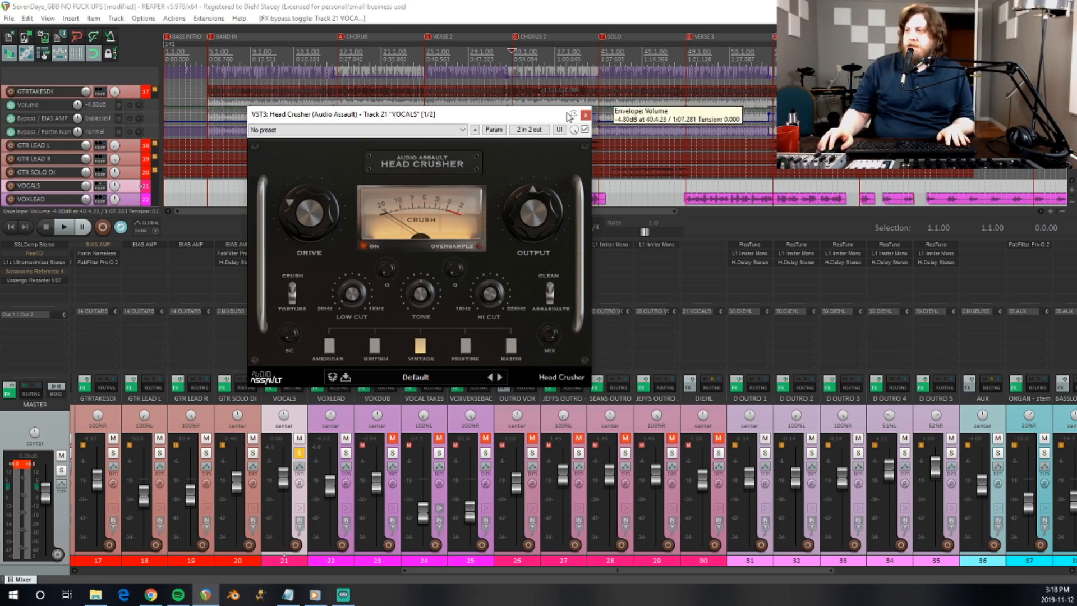
{"action": "left_click", "coordinate": [585, 115]}
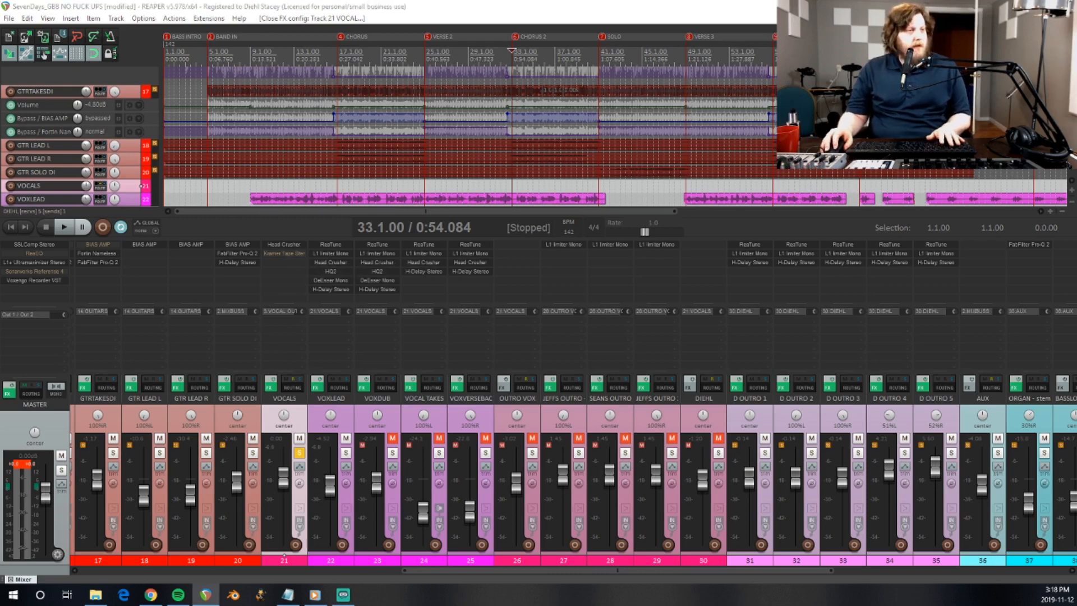
Open the Kramer Tape on the VOCALS bus and enable it while auditioning from Chorus 2.
{"action": "left_click", "coordinate": [284, 253]}
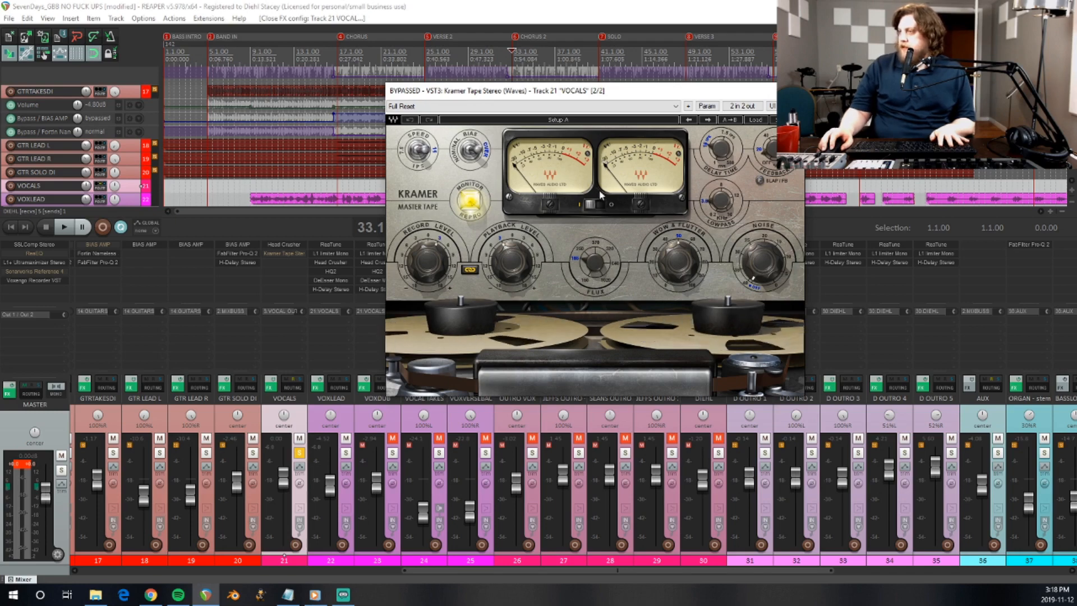
{"action": "key", "text": "space"}
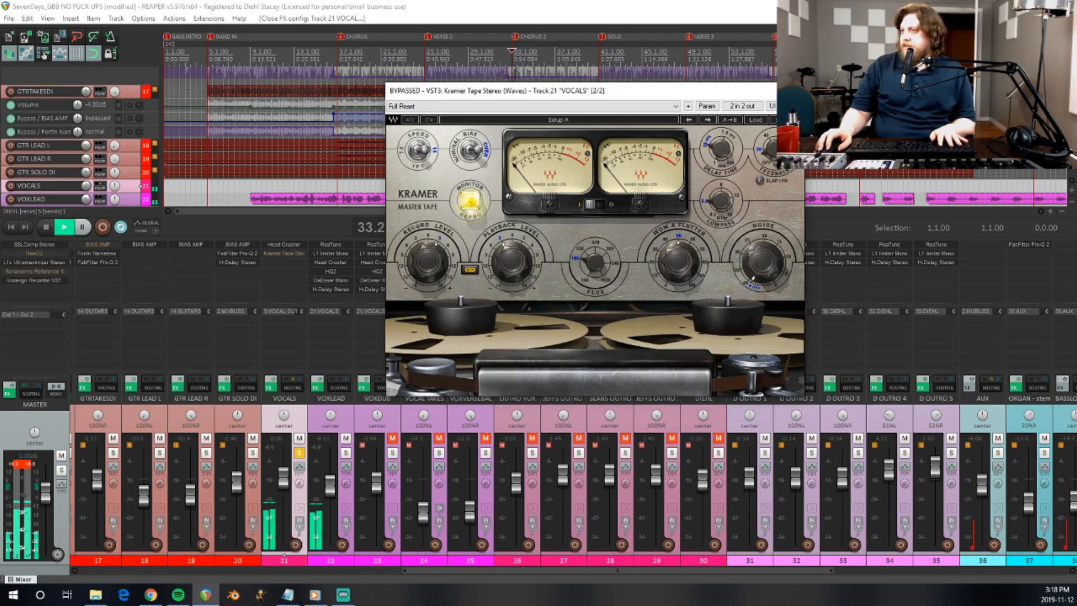
{"action": "left_click", "coordinate": [797, 106]}
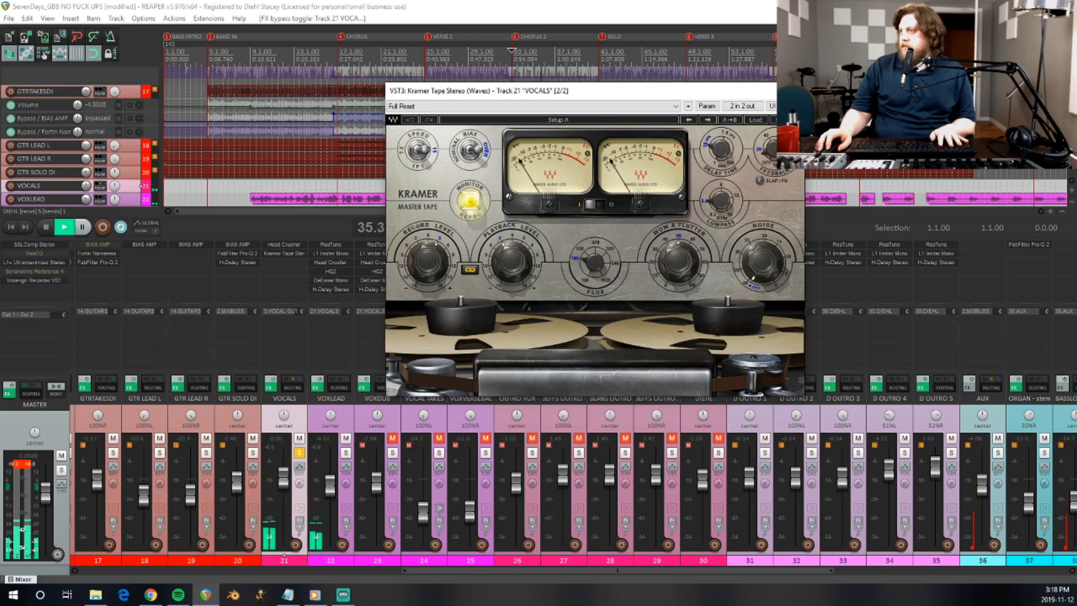
{"action": "key", "text": "space"}
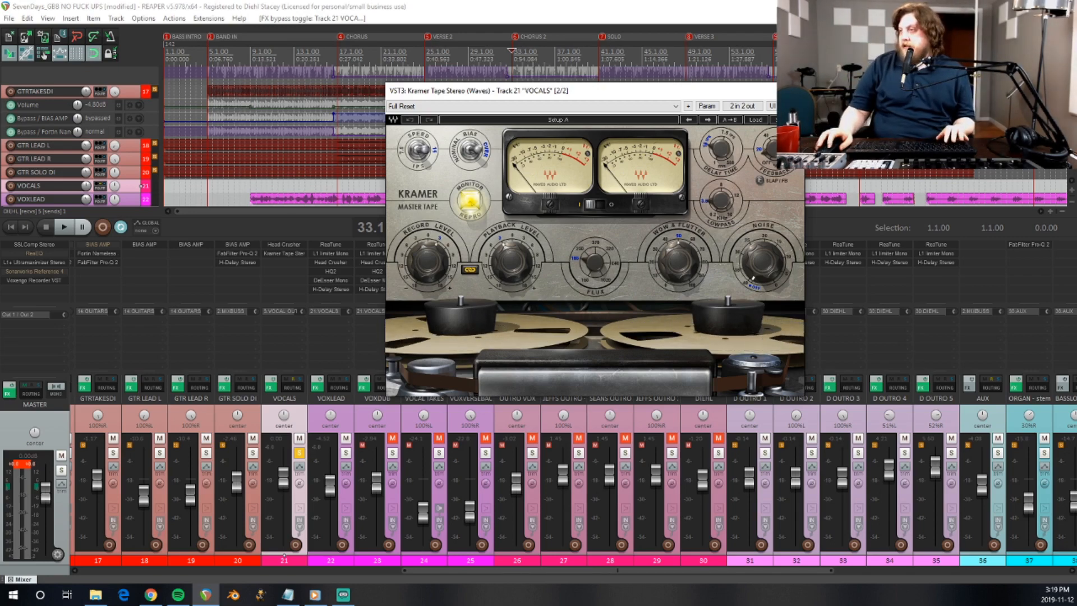
Raise the Kramer Tape's feedback slightly, compare it bypassed and active from Chorus 2, and close the plugin with the effect enabled.
{"action": "left_click_drag", "start_coordinate": [766, 157], "coordinate": [766, 149]}
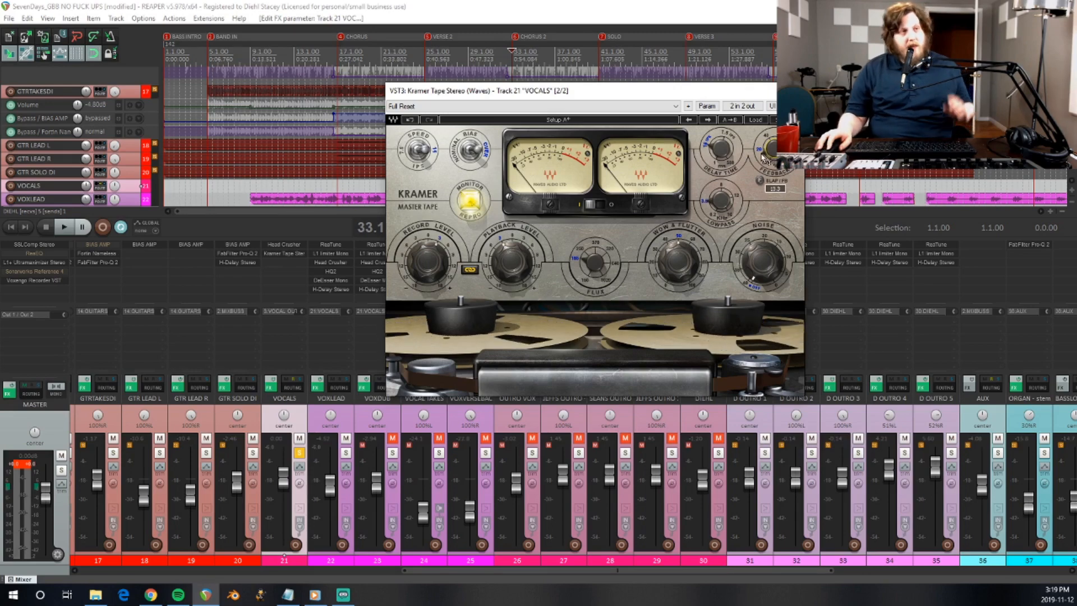
{"action": "mouse_move", "coordinate": [766, 147]}
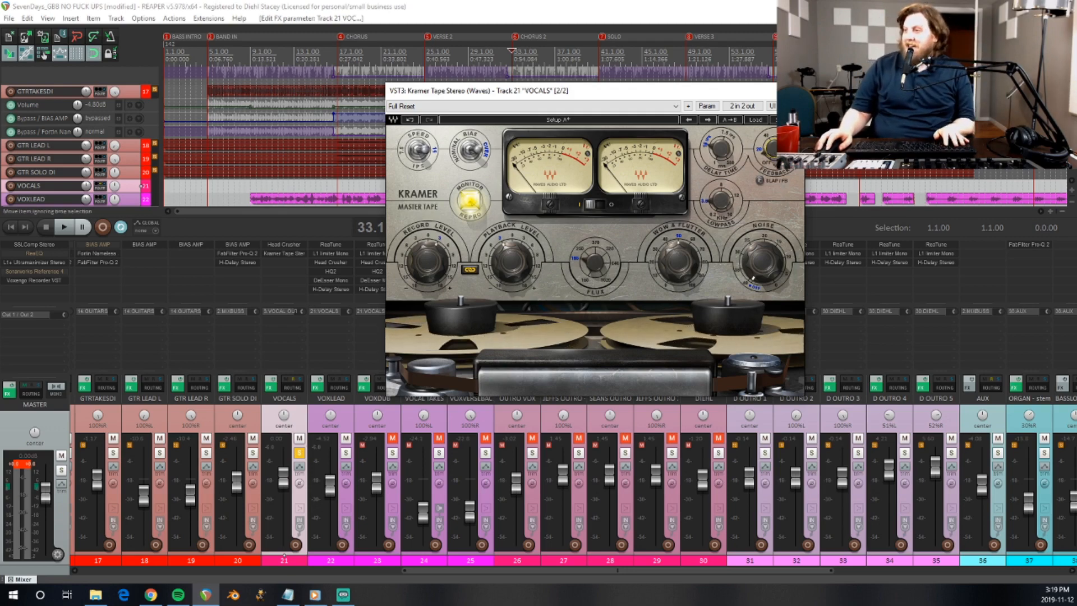
{"action": "key", "text": "space"}
{"action": "left_click", "coordinate": [797, 106]}
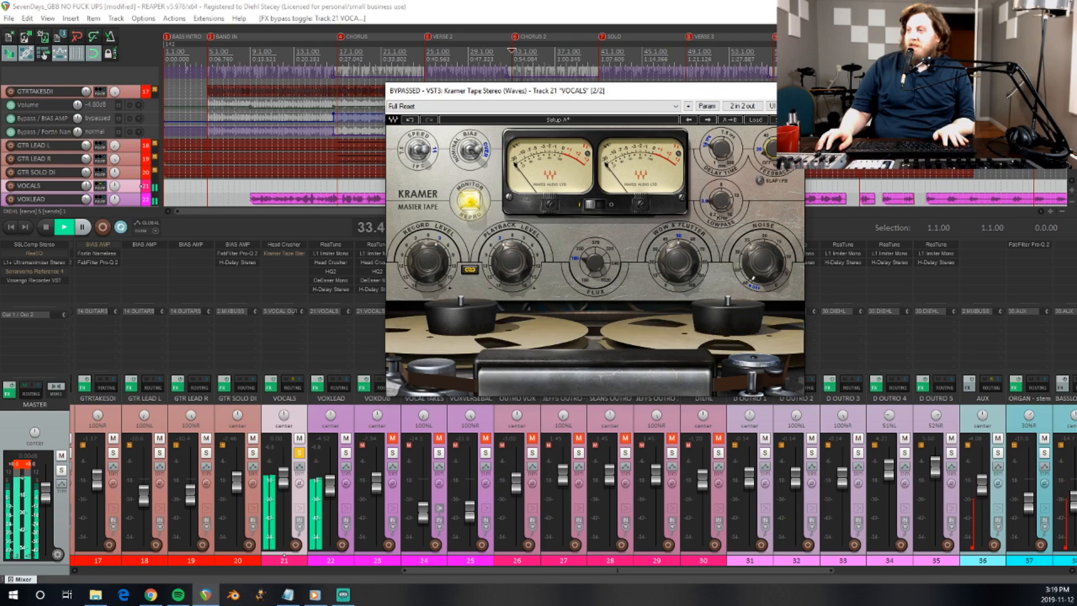
{"action": "left_click", "coordinate": [797, 106]}
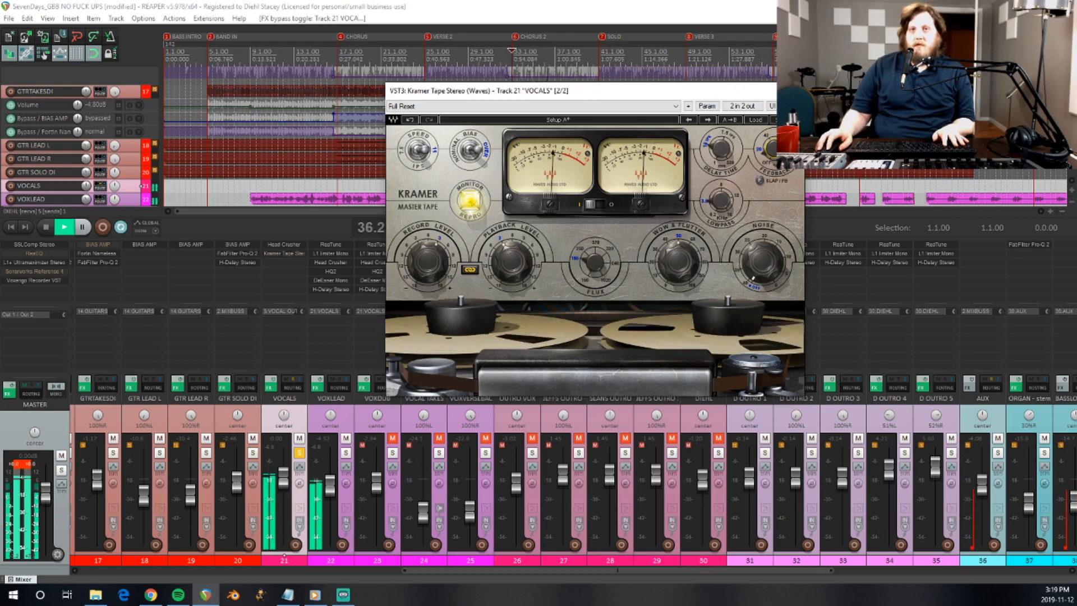
{"action": "key", "text": "space"}
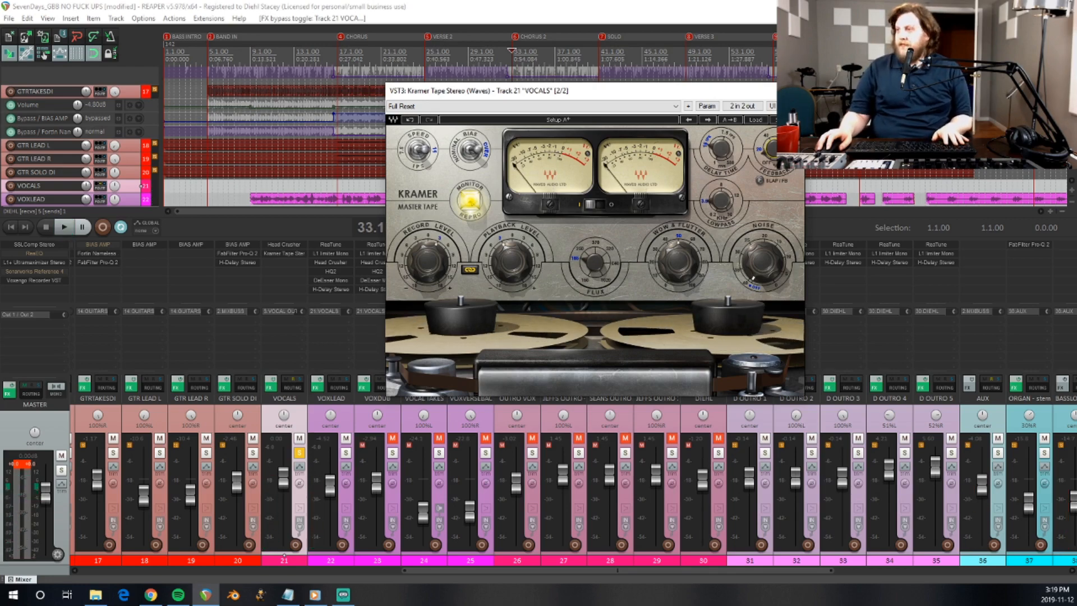
{"action": "left_click", "coordinate": [792, 91]}
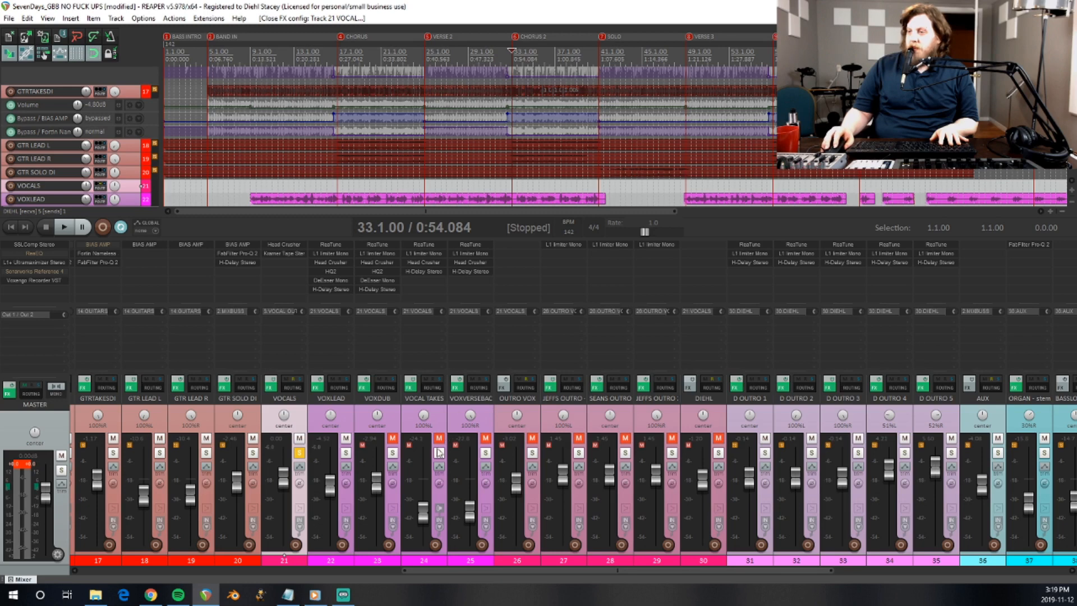
Unmute the VOXDUB track, the OUTRO VOX track and track 27.
{"action": "left_click", "coordinate": [392, 437]}
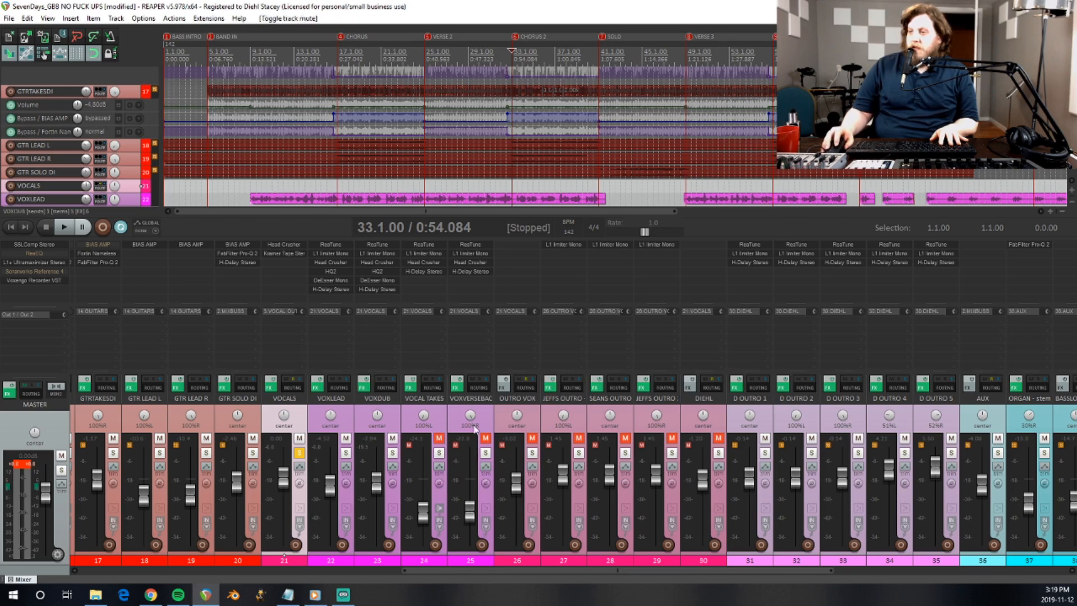
{"action": "left_click", "coordinate": [531, 438]}
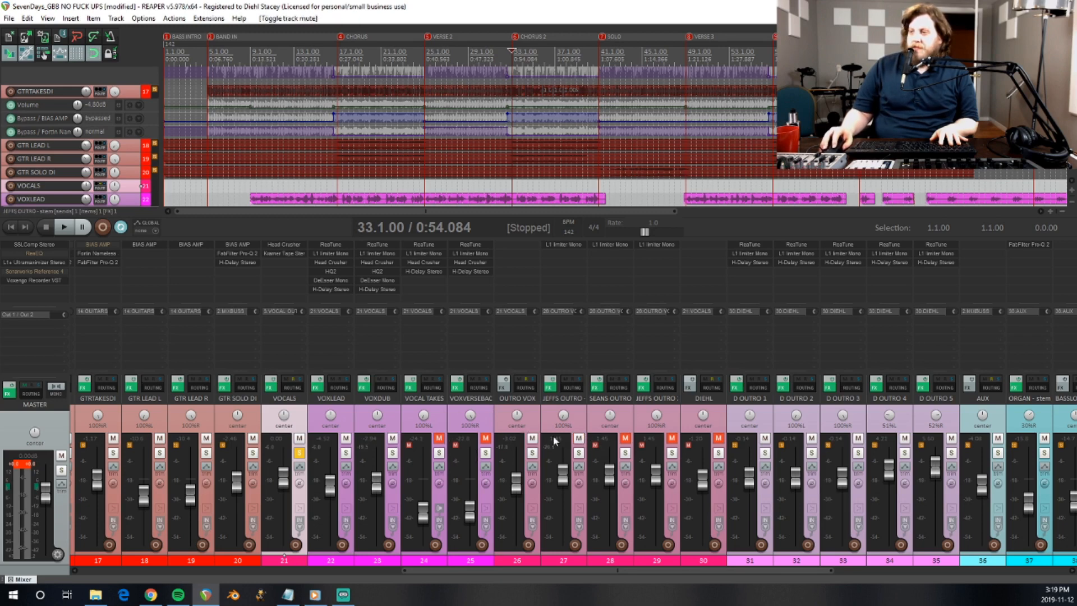
Delete the VOCAL TAKES and VOXVERSEBACK tracks and save the project.
{"action": "left_click", "coordinate": [491, 417]}
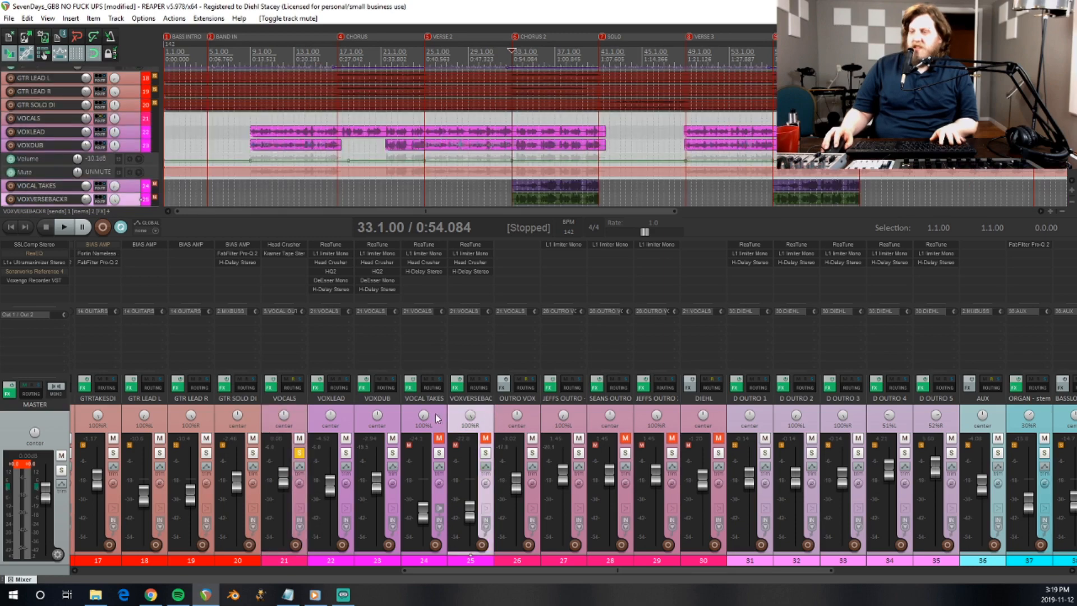
{"action": "left_click", "coordinate": [435, 413], "text": "ctrl"}
{"action": "key", "text": "Delete"}
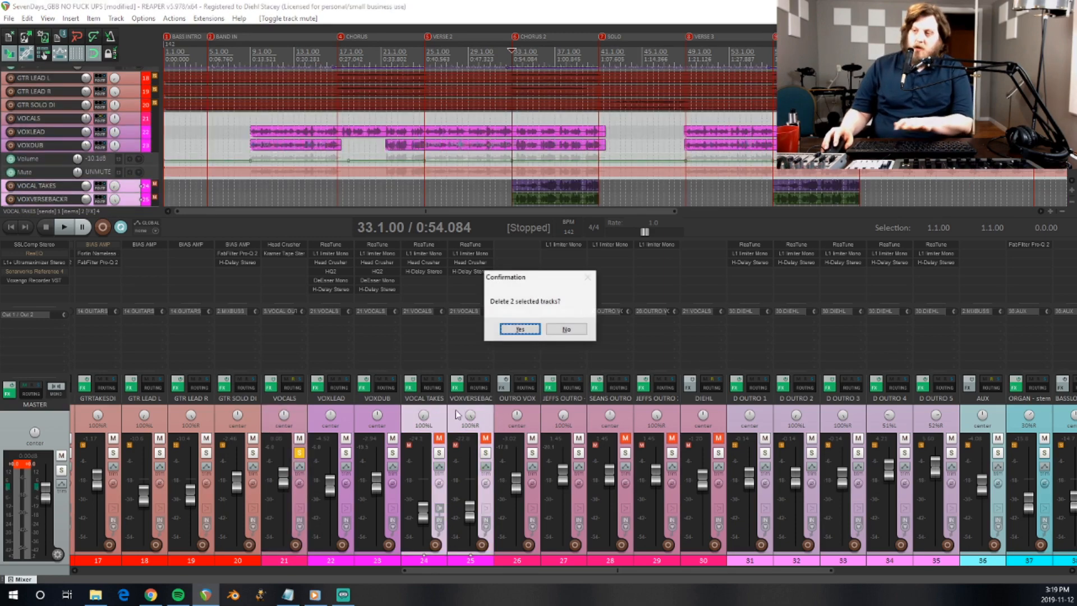
{"action": "key", "text": "Return"}
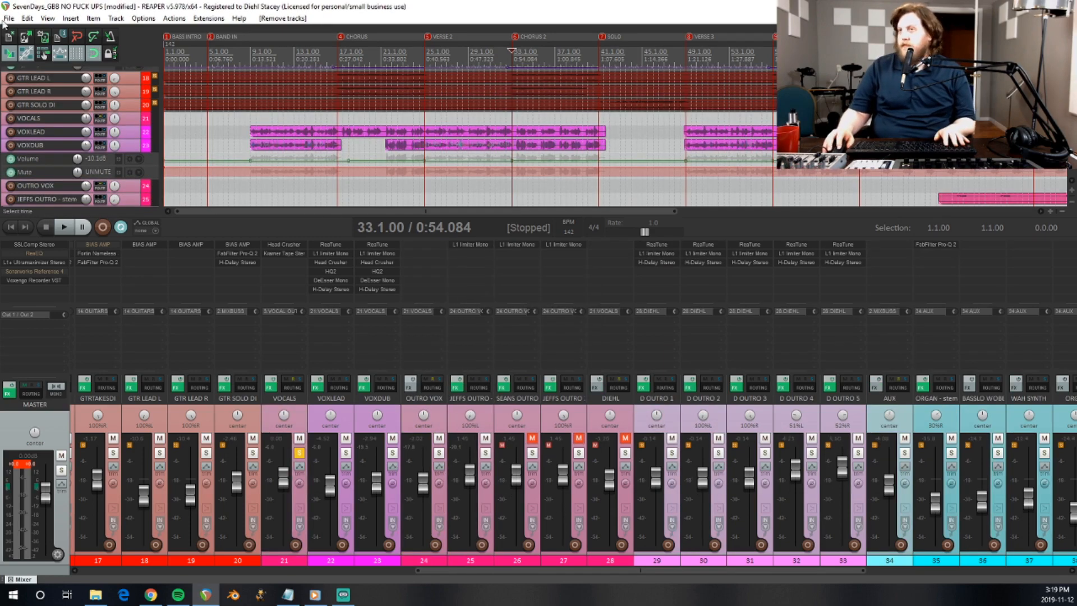
{"action": "left_click", "coordinate": [10, 18]}
{"action": "left_click", "coordinate": [308, 5]}
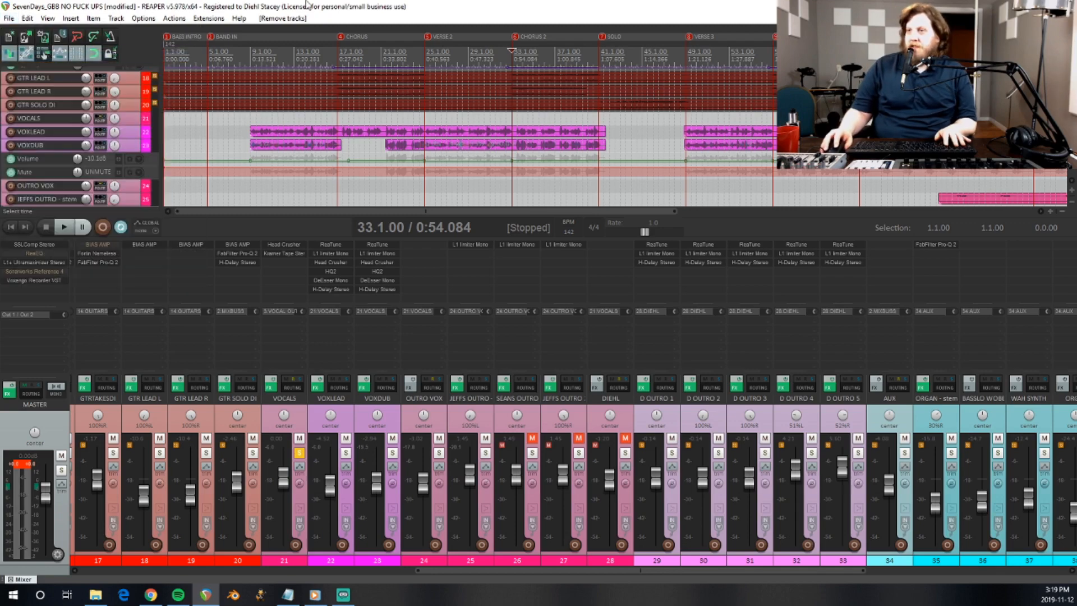
Unmute outro vocal tracks 26 and 27.
{"action": "mouse_move", "coordinate": [502, 571]}
{"action": "left_mouse_down"}
{"action": "mouse_move", "coordinate": [552, 570]}
{"action": "mouse_move", "coordinate": [509, 566]}
{"action": "left_mouse_up"}
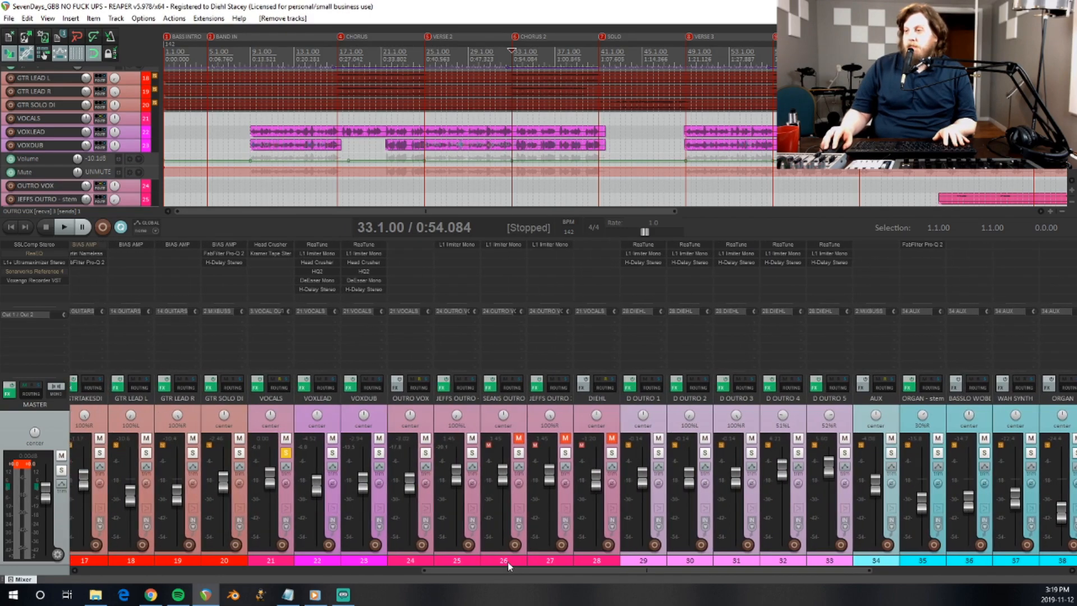
{"action": "left_click", "coordinate": [519, 438]}
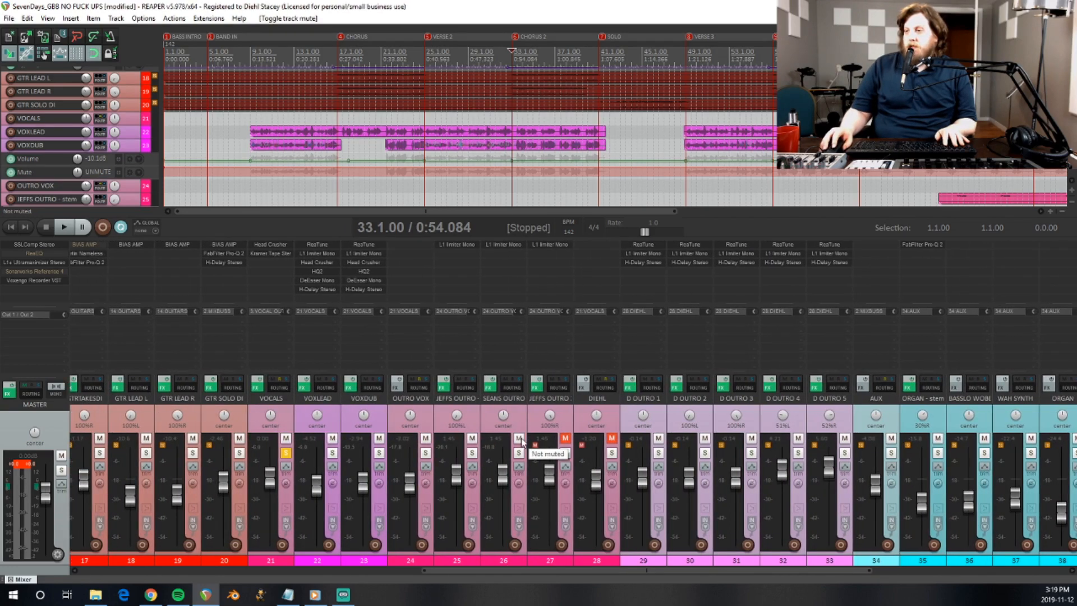
{"action": "left_click", "coordinate": [565, 438]}
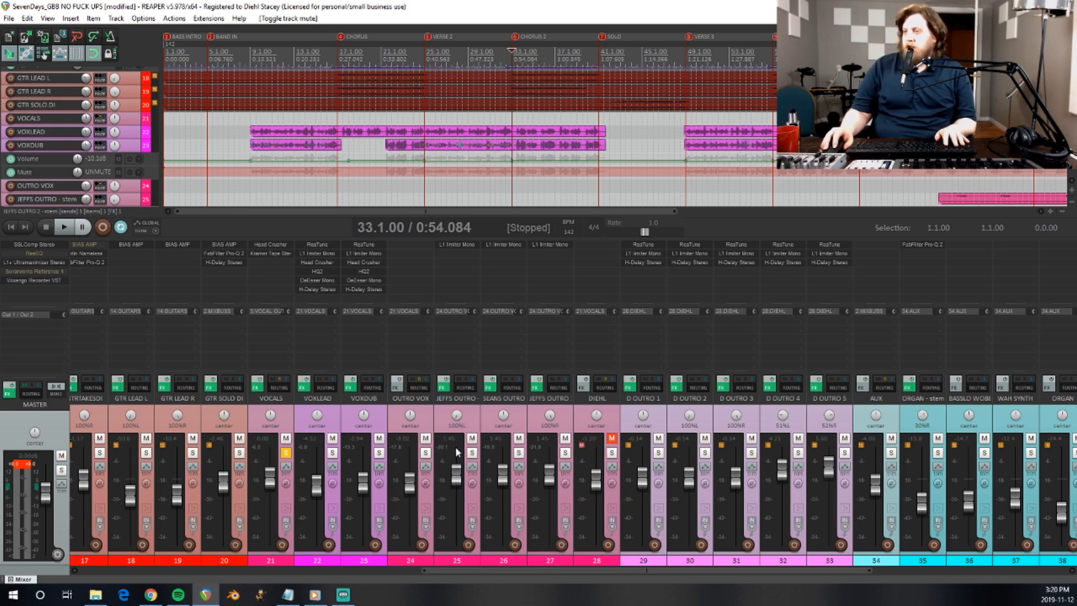
{"action": "left_click", "coordinate": [609, 422]}
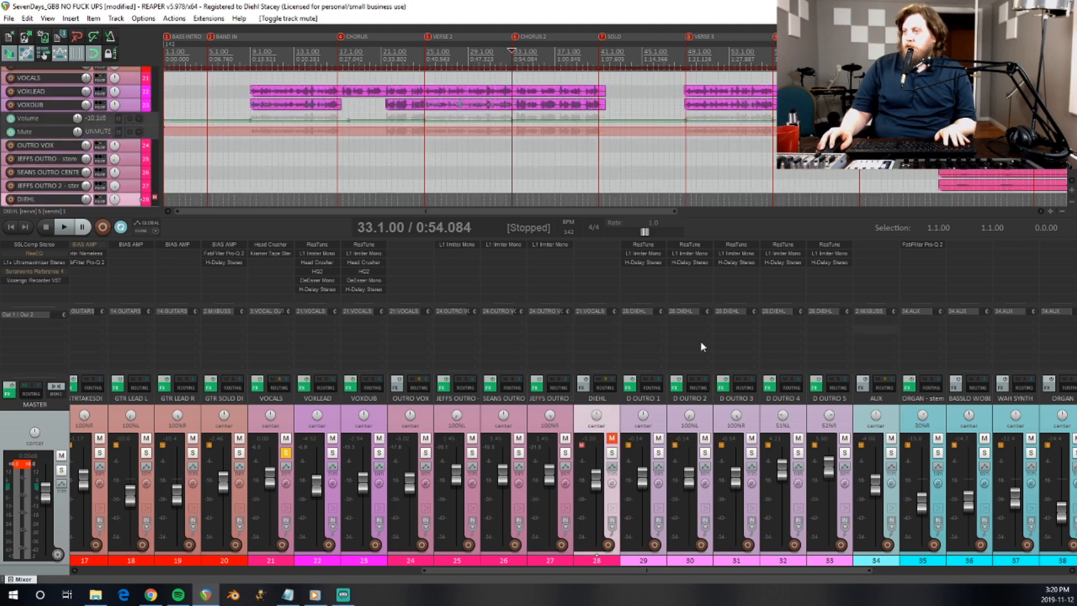
Solo outro vocal tracks 25 through 27 and audition them within the Outro, moving the playback start to 74.1.00.
{"action": "left_click", "coordinate": [476, 418]}
{"action": "left_click", "coordinate": [560, 429], "text": "shift"}
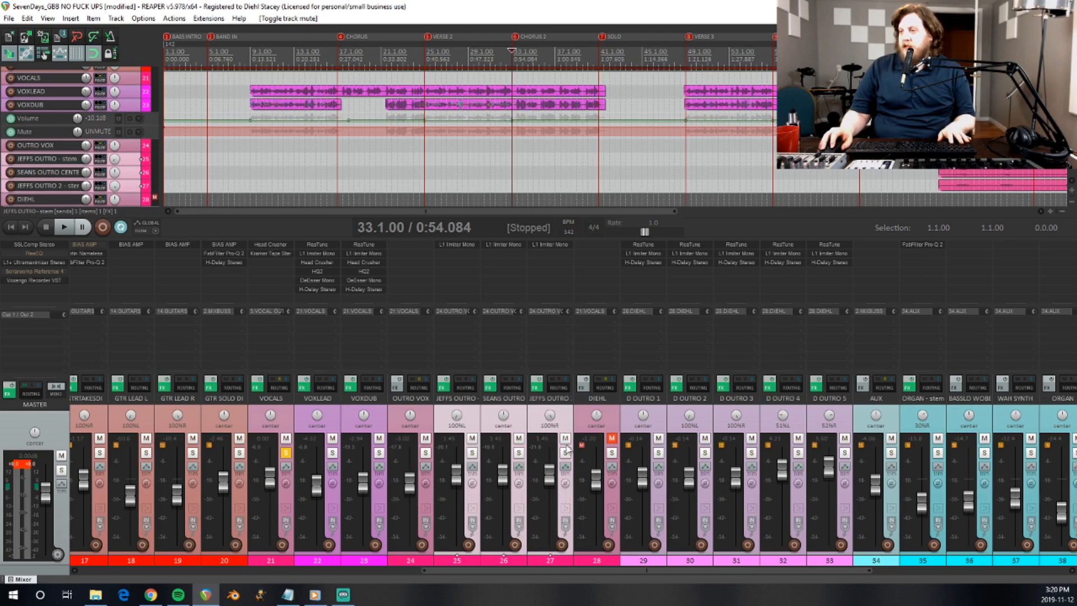
{"action": "left_click", "coordinate": [565, 452]}
{"action": "scroll", "coordinate": [658, 153], "scroll_direction": "down", "scroll_amount": 3}
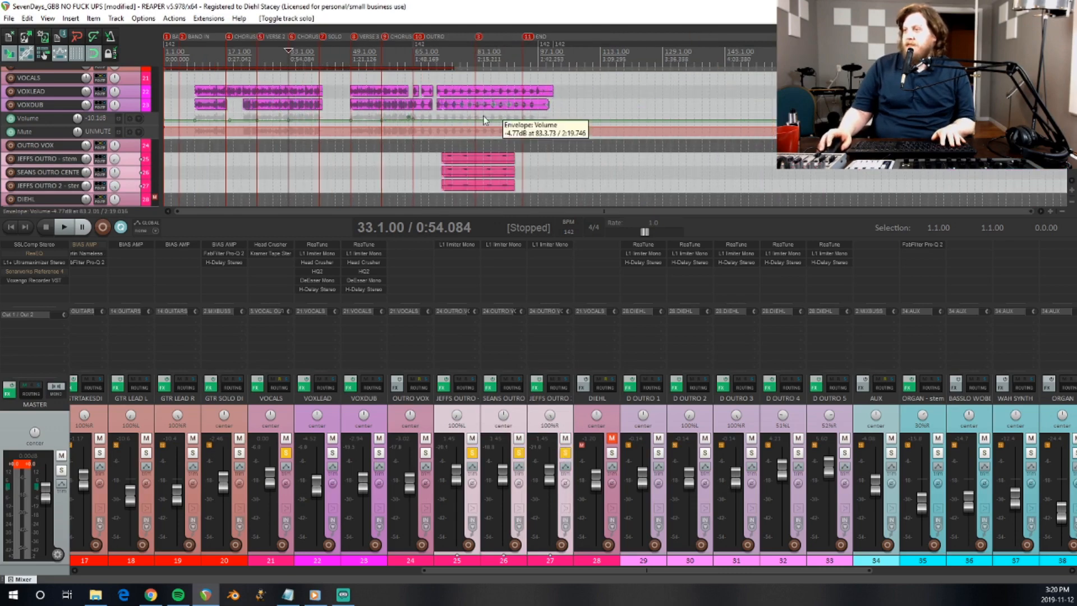
{"action": "left_click", "coordinate": [442, 54]}
{"action": "scroll", "coordinate": [561, 119], "scroll_direction": "up", "scroll_amount": 4}
{"action": "key", "text": "space"}
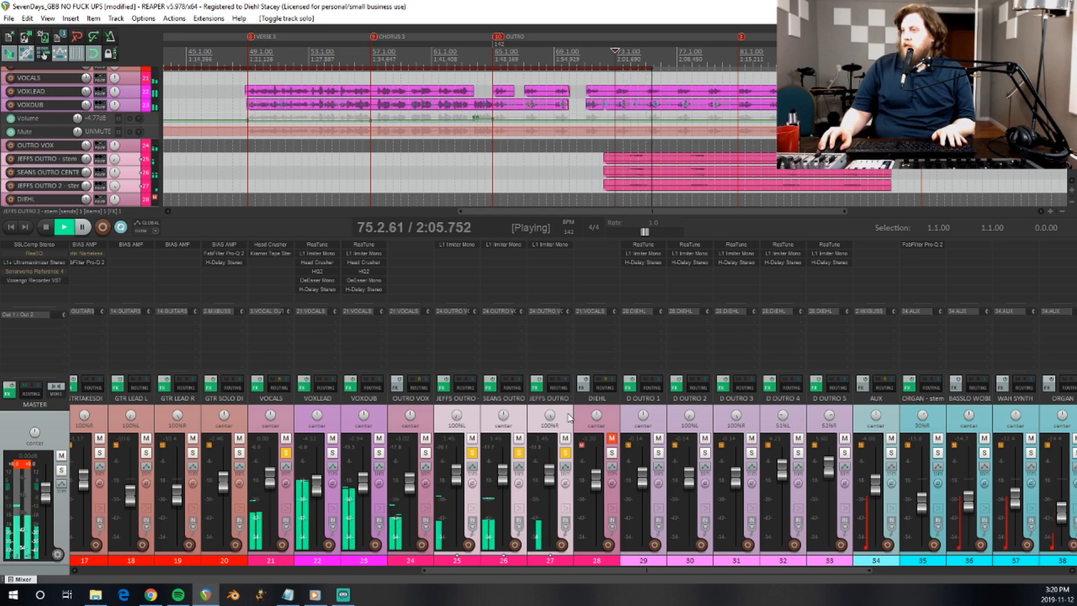
{"action": "left_click", "coordinate": [629, 54]}
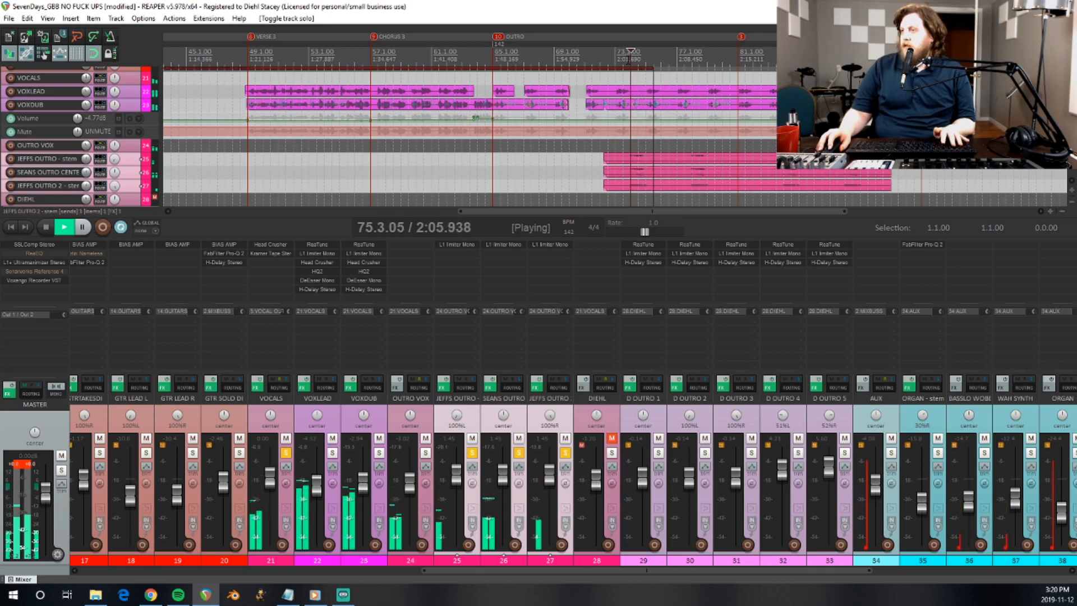
{"action": "key", "text": "space"}
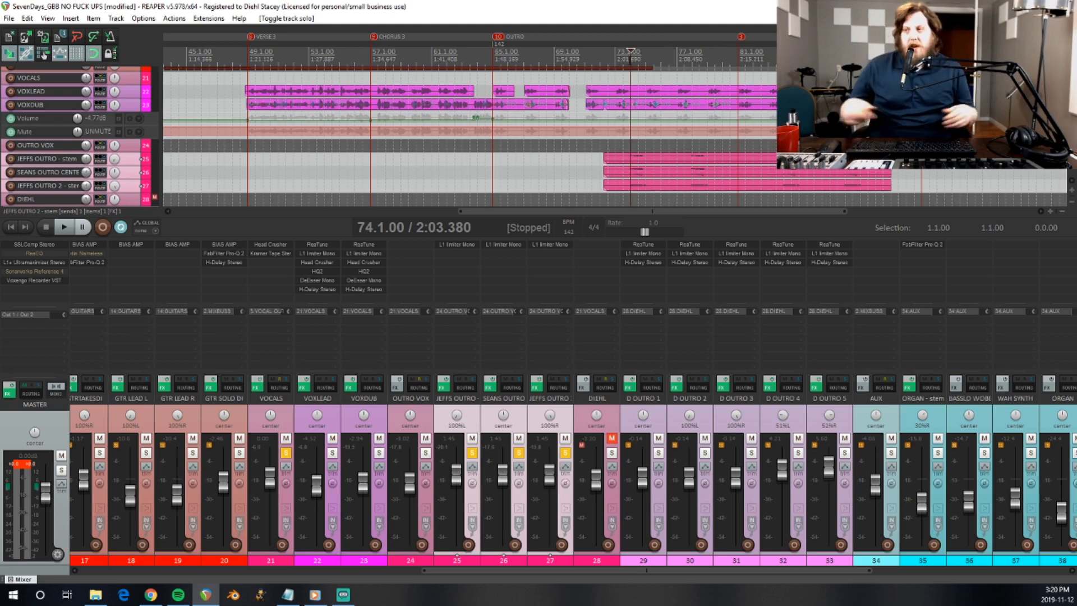
Examine the L1 limiter on outro vocal track 27 during playback, then close its window.
{"action": "left_click", "coordinate": [547, 248]}
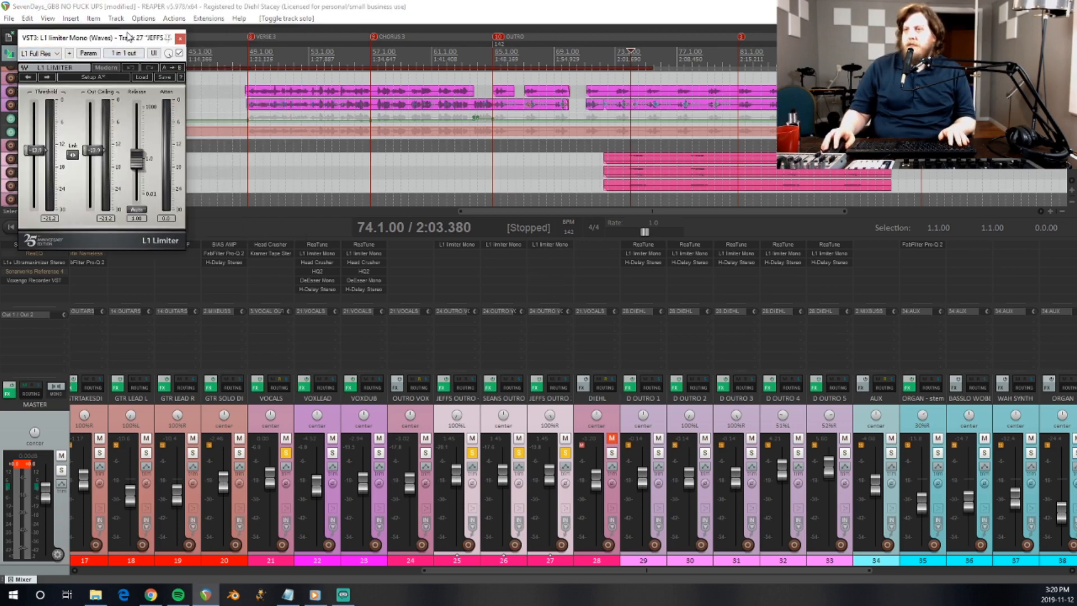
{"action": "left_click_drag", "start_coordinate": [127, 37], "coordinate": [488, 73]}
{"action": "key", "text": "space"}
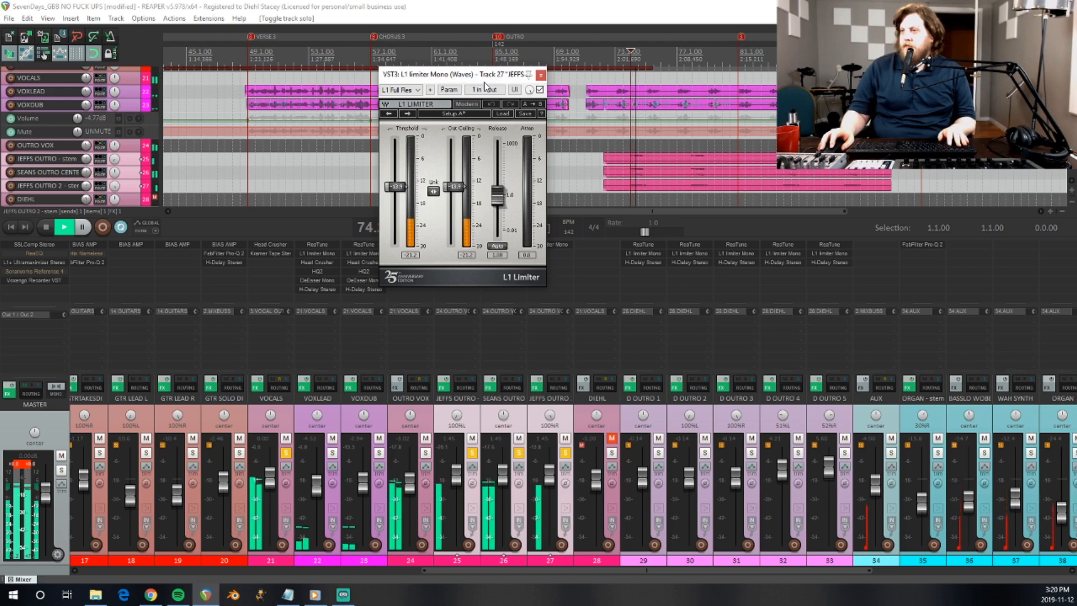
{"action": "key", "text": "space"}
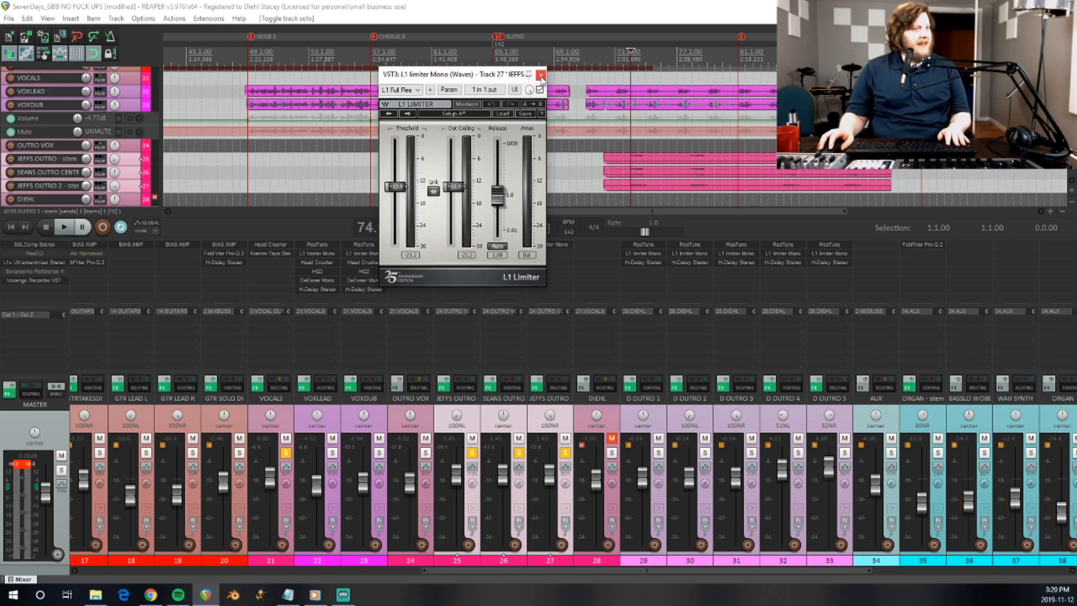
{"action": "left_click", "coordinate": [541, 75]}
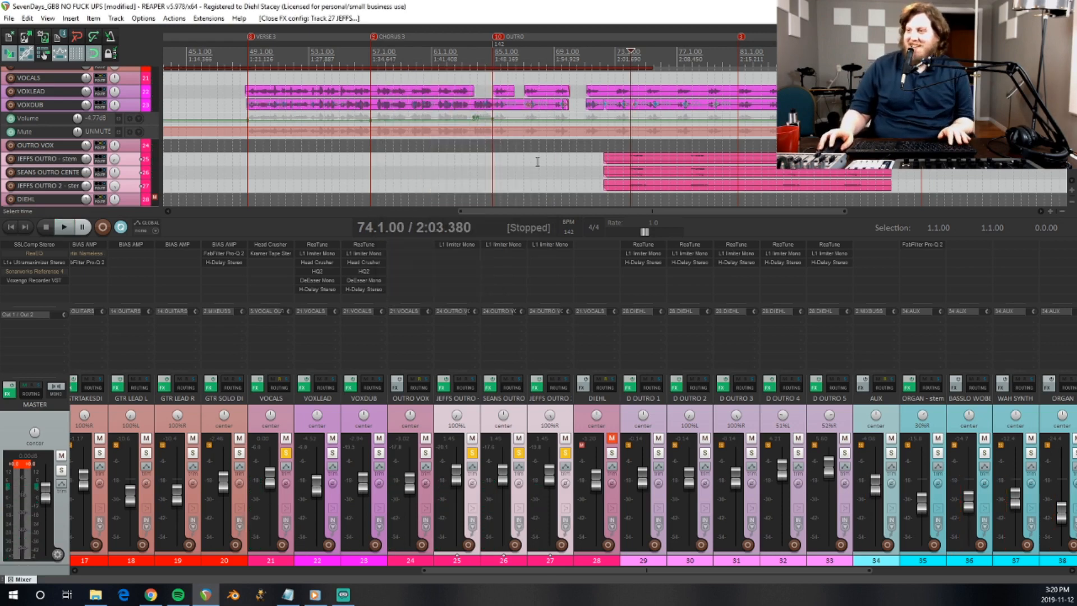
Clear all solos, then unmute and solo track 28, the bus for the D OUTRO tracks.
{"action": "left_click", "coordinate": [567, 453], "text": "ctrl"}
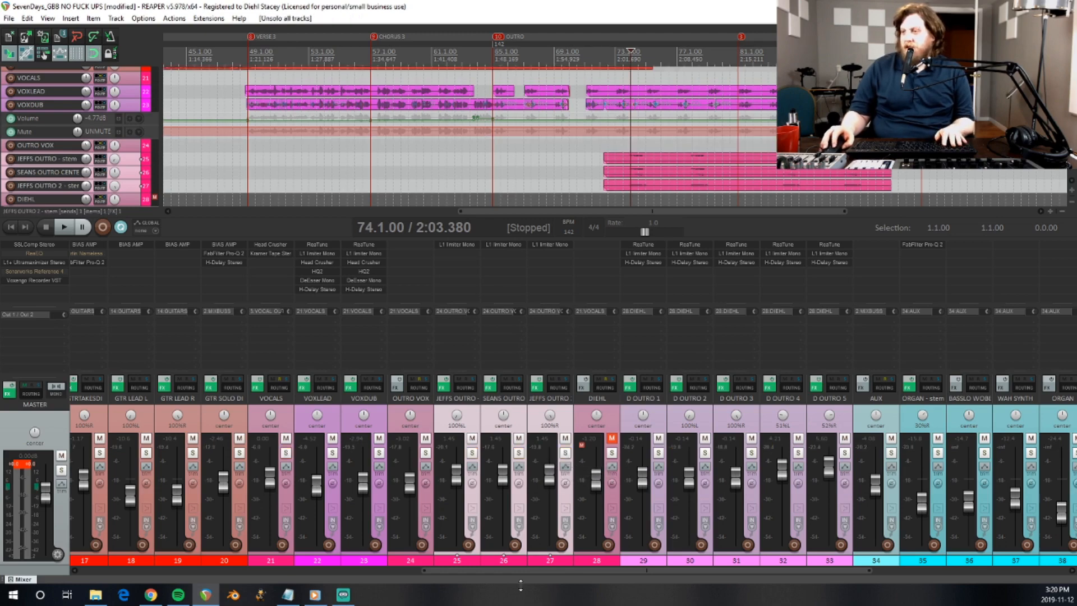
{"action": "left_click_drag", "start_coordinate": [509, 570], "coordinate": [527, 526]}
{"action": "left_click", "coordinate": [542, 439]}
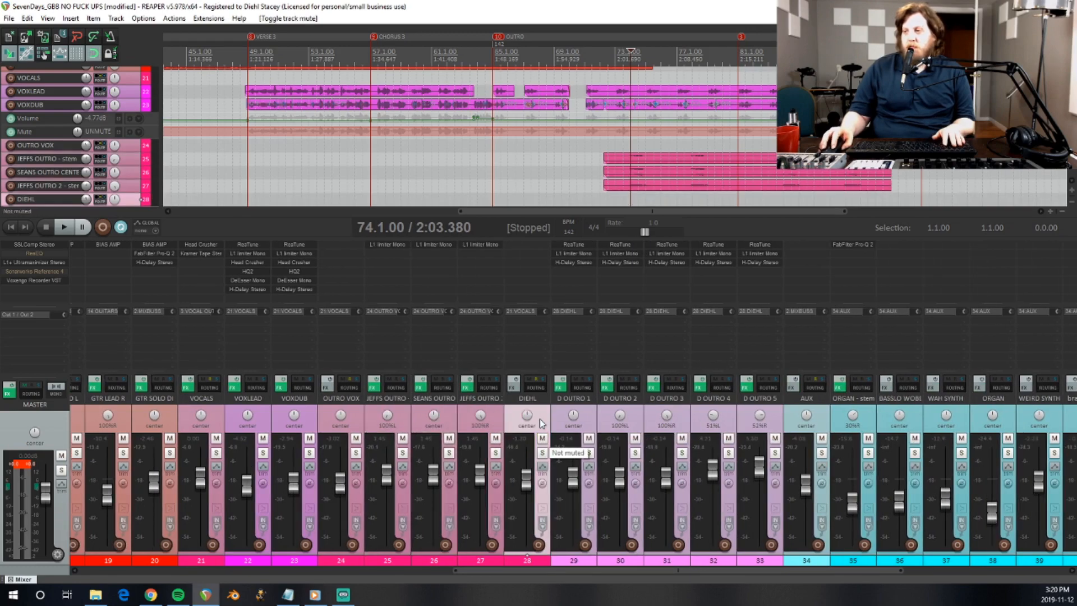
{"action": "left_click", "coordinate": [542, 454]}
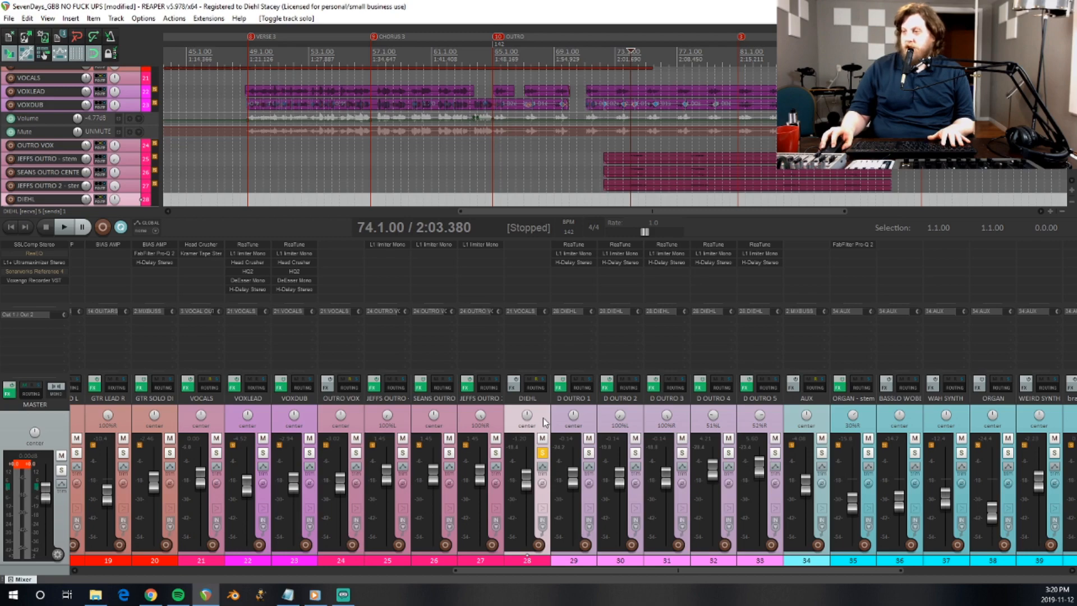
Bring track 28 and its D OUTRO tracks into the arrangement and set the playback start to the Outro marker at 65.1.00.
{"action": "left_click", "coordinate": [543, 422]}
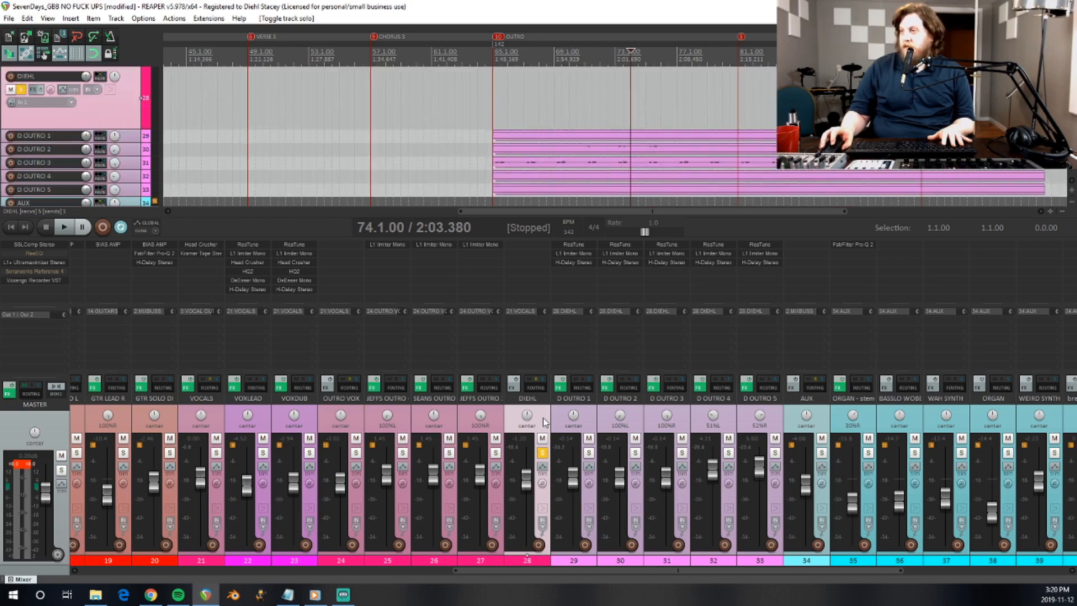
{"action": "left_click", "coordinate": [496, 119]}
{"action": "scroll", "coordinate": [657, 104], "scroll_direction": "up", "scroll_amount": 5}
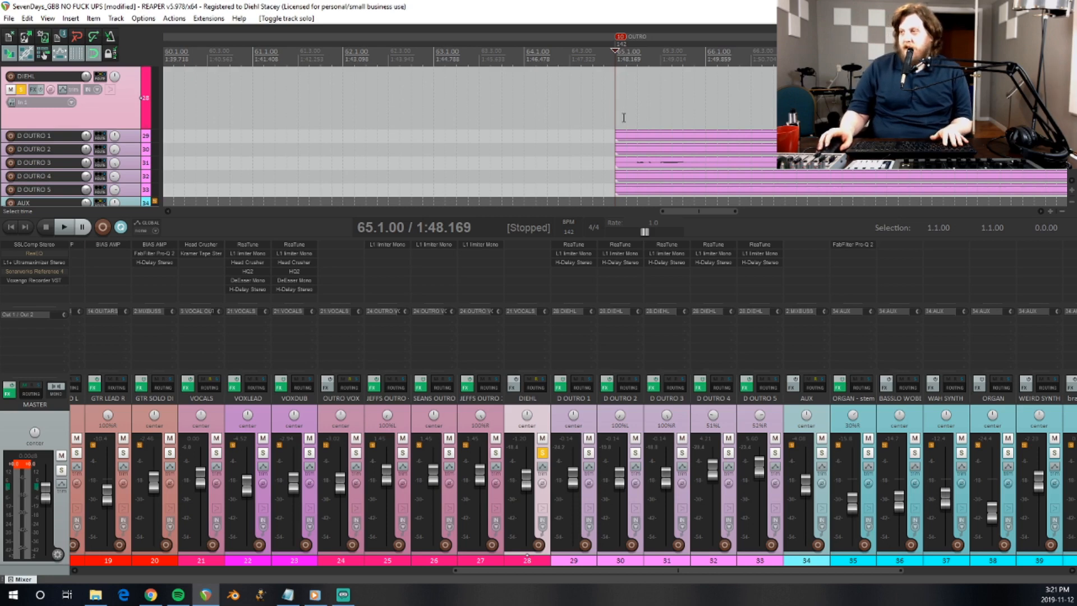
{"action": "scroll", "coordinate": [623, 117], "scroll_direction": "down", "scroll_amount": 4}
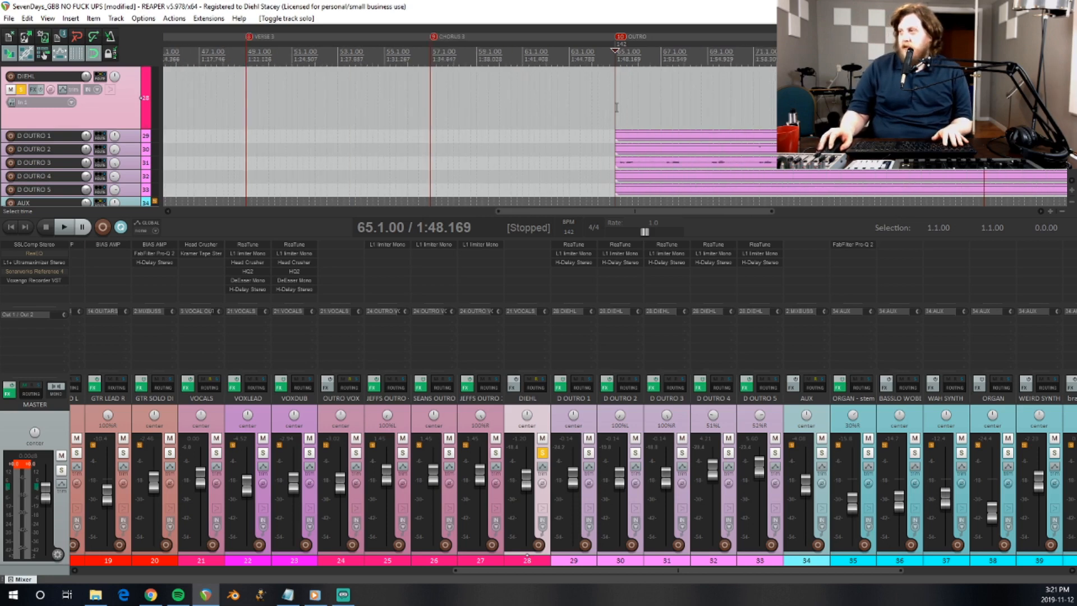
Audition track 28 in solo from the Outro marker, clear its solo, and audition the Outro in the full mix.
{"action": "key", "text": "space"}
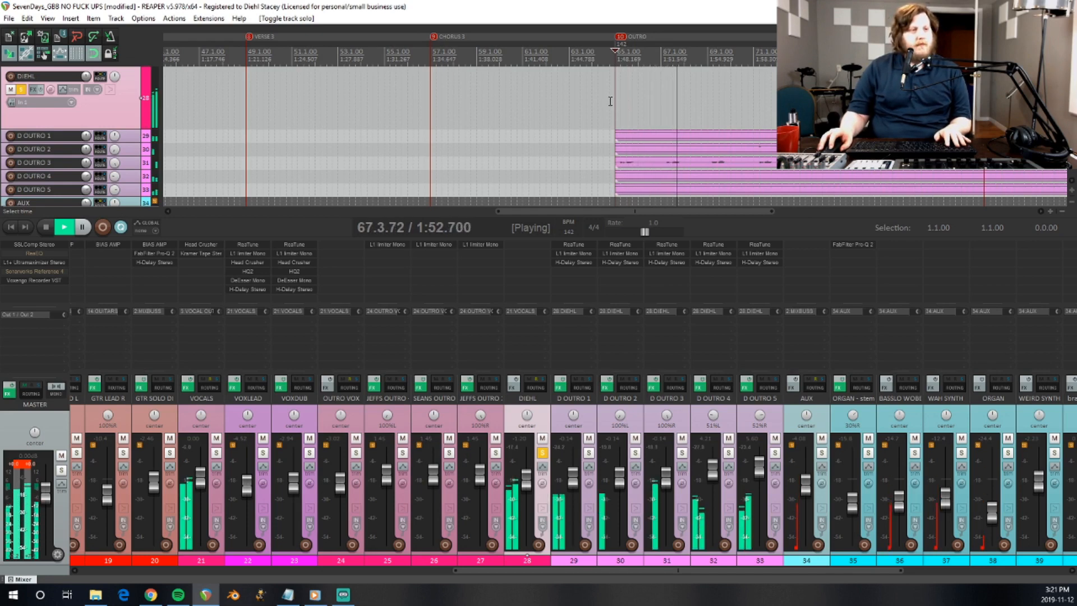
{"action": "key", "text": "space"}
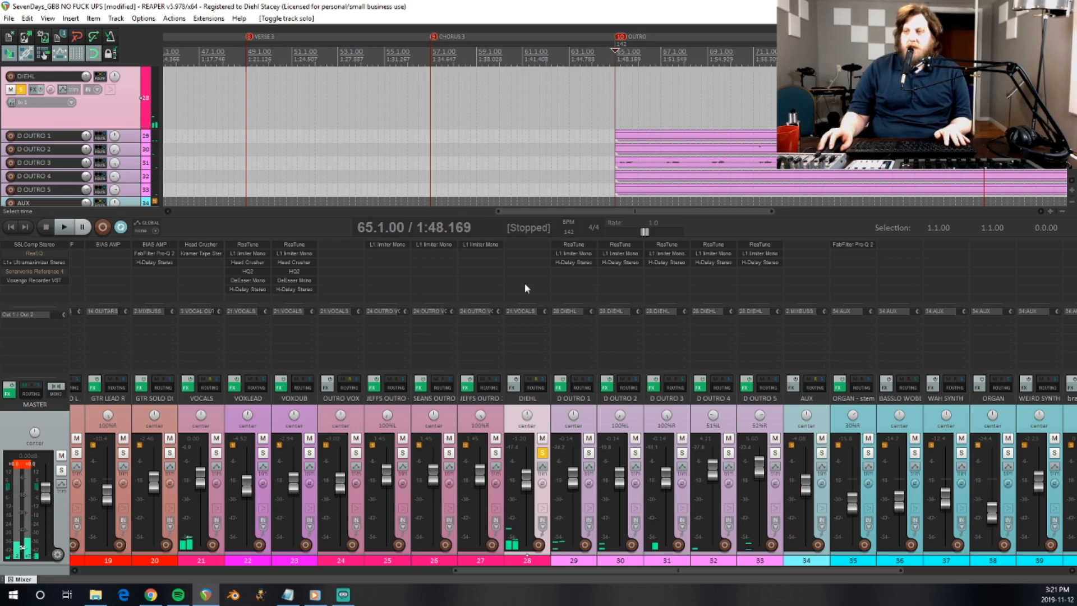
{"action": "left_click", "coordinate": [542, 452]}
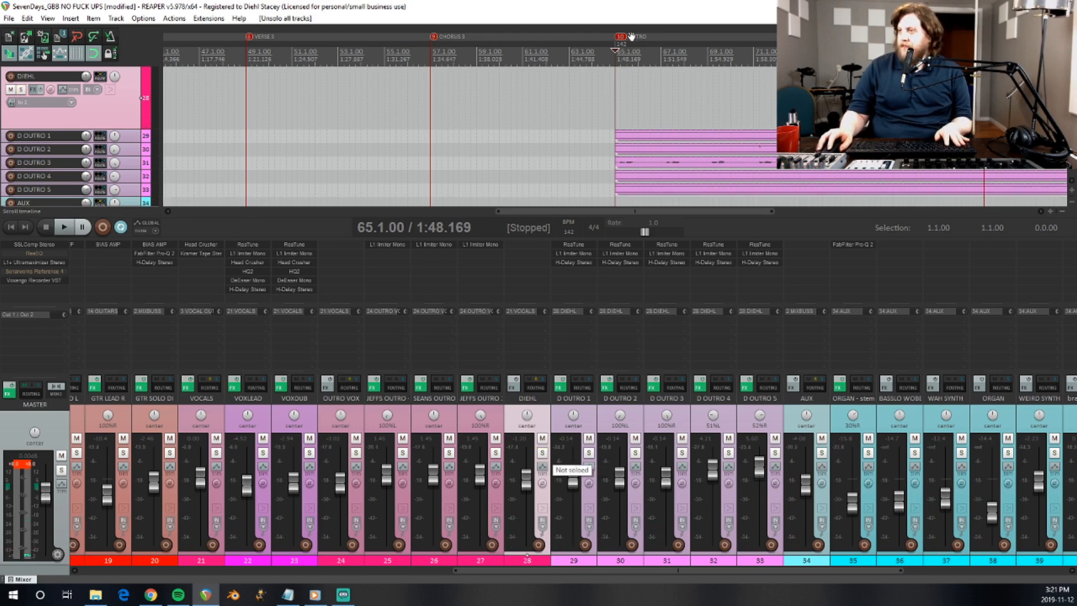
{"action": "key", "text": "space"}
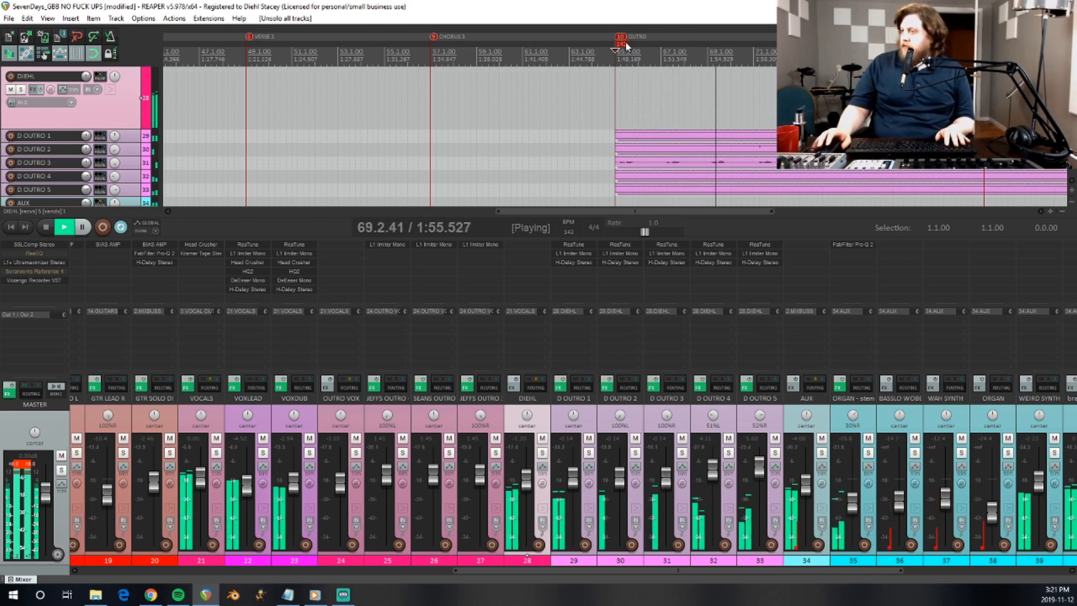
{"action": "key", "text": "space"}
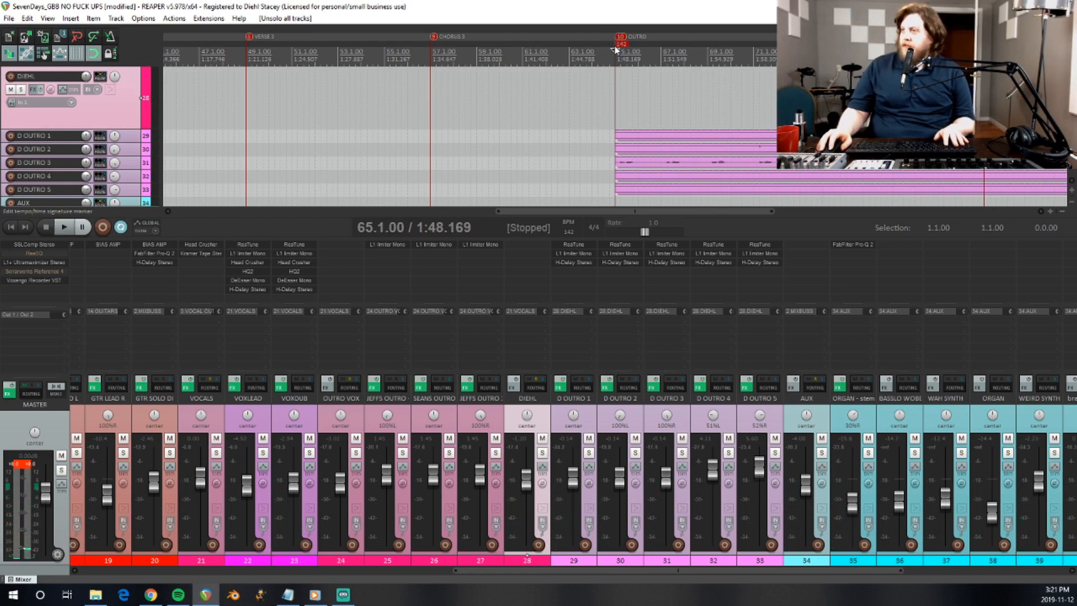
Mute track 28, play the Outro, and unmute the track during playback to compare the mix with and without it.
{"action": "left_click", "coordinate": [541, 438]}
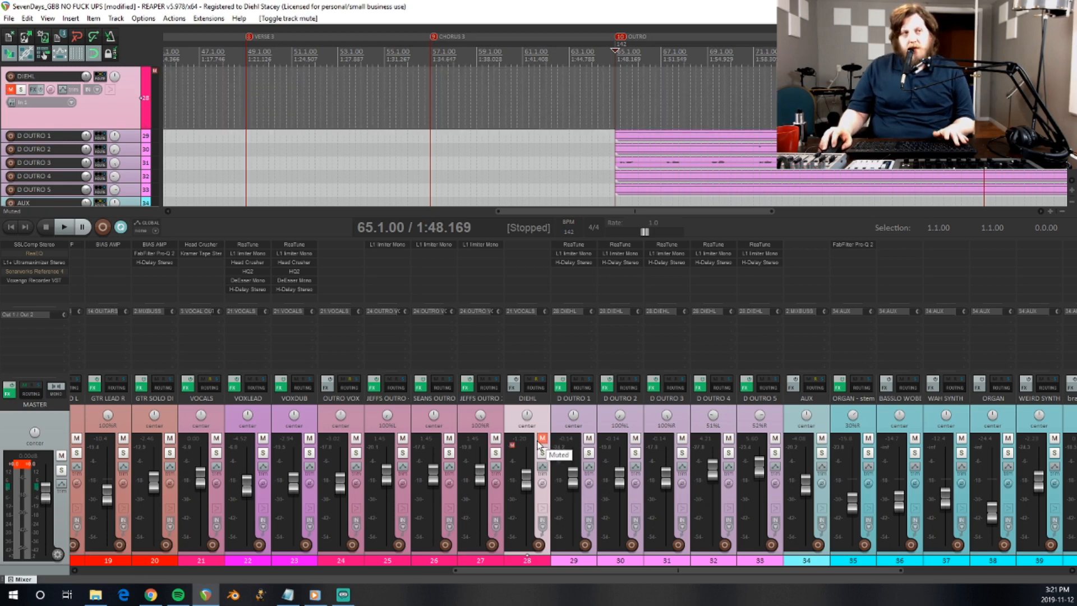
{"action": "key", "text": "space"}
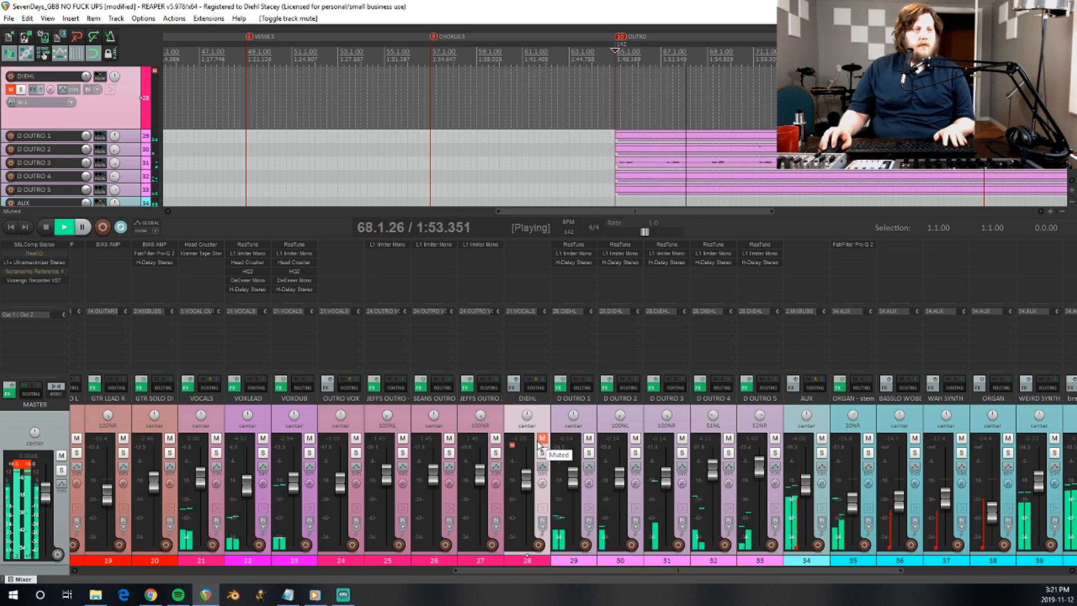
{"action": "left_click", "coordinate": [539, 442]}
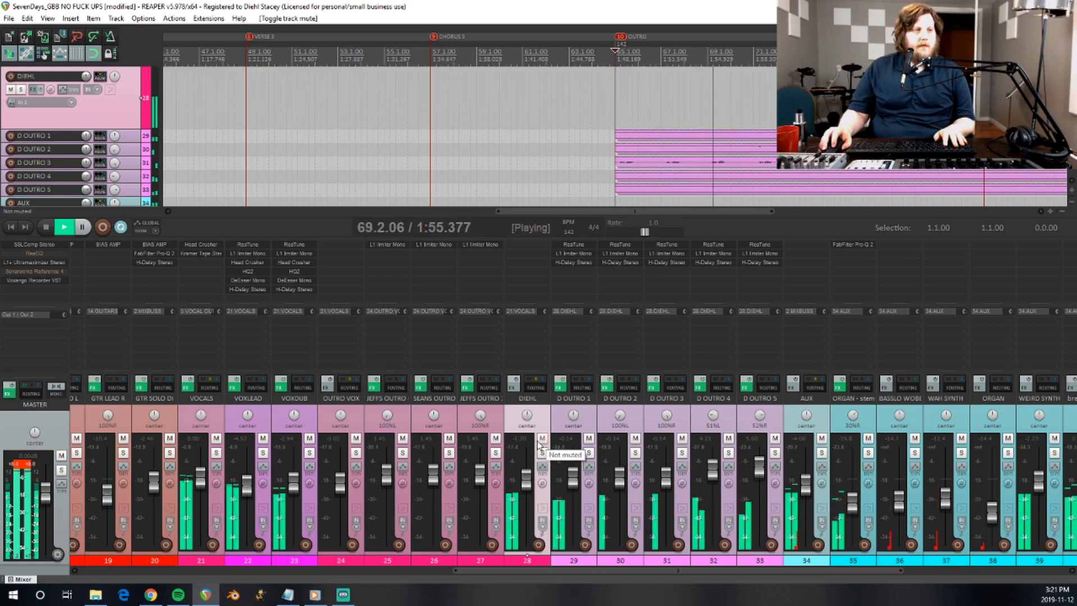
{"action": "key", "text": "space"}
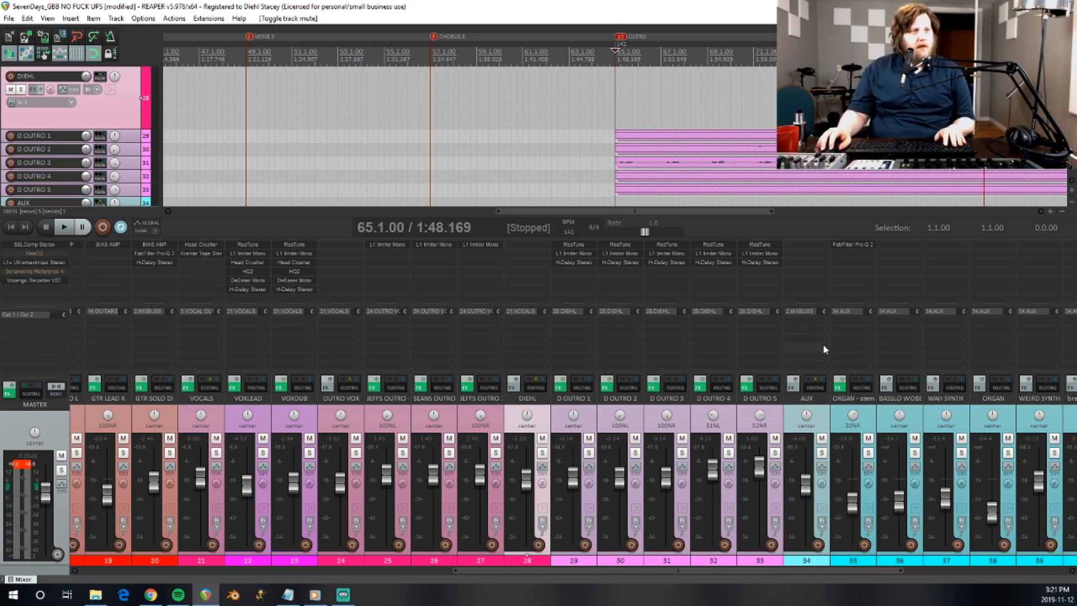
Look through the arrangement from the D OUTRO tracks down to the AUX and PERC tracks.
{"action": "scroll", "coordinate": [697, 123], "scroll_direction": "down", "scroll_amount": 8}
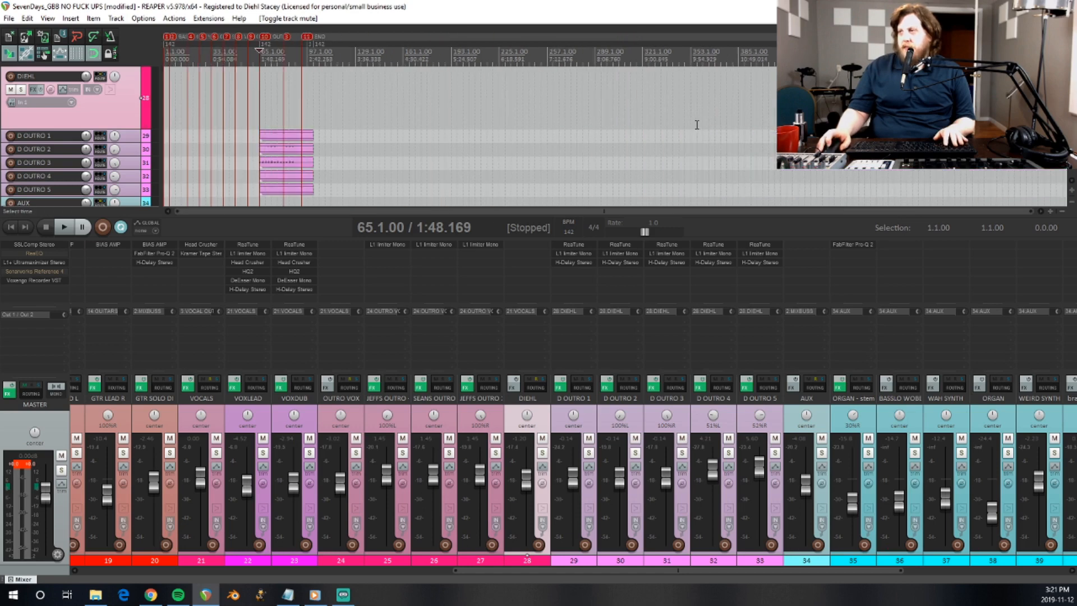
{"action": "scroll", "coordinate": [659, 141], "scroll_direction": "up", "scroll_amount": 7}
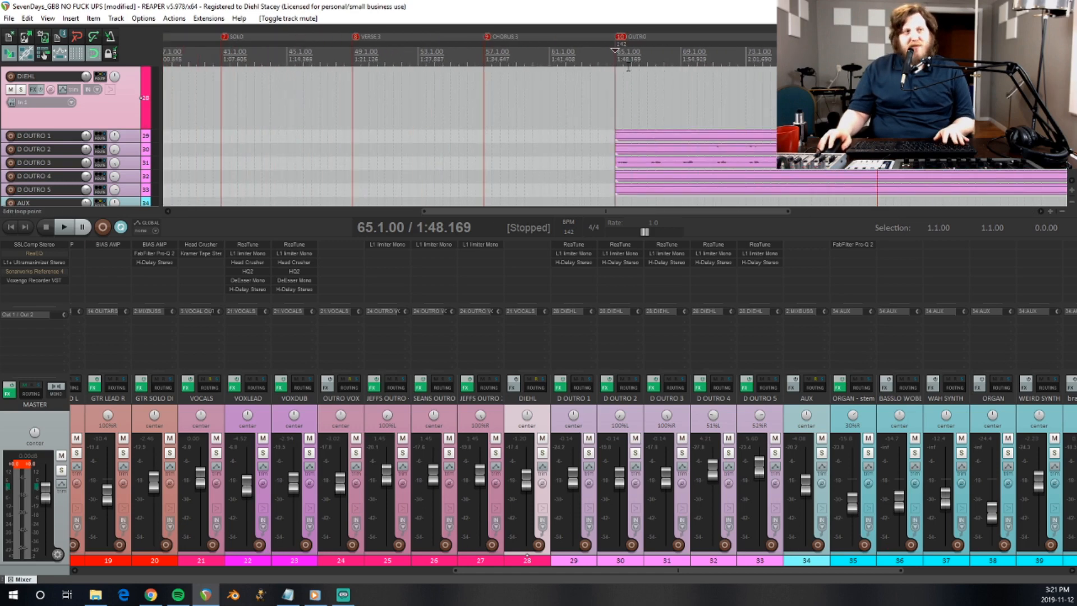
{"action": "scroll", "coordinate": [629, 70], "scroll_direction": "down", "scroll_amount": 3}
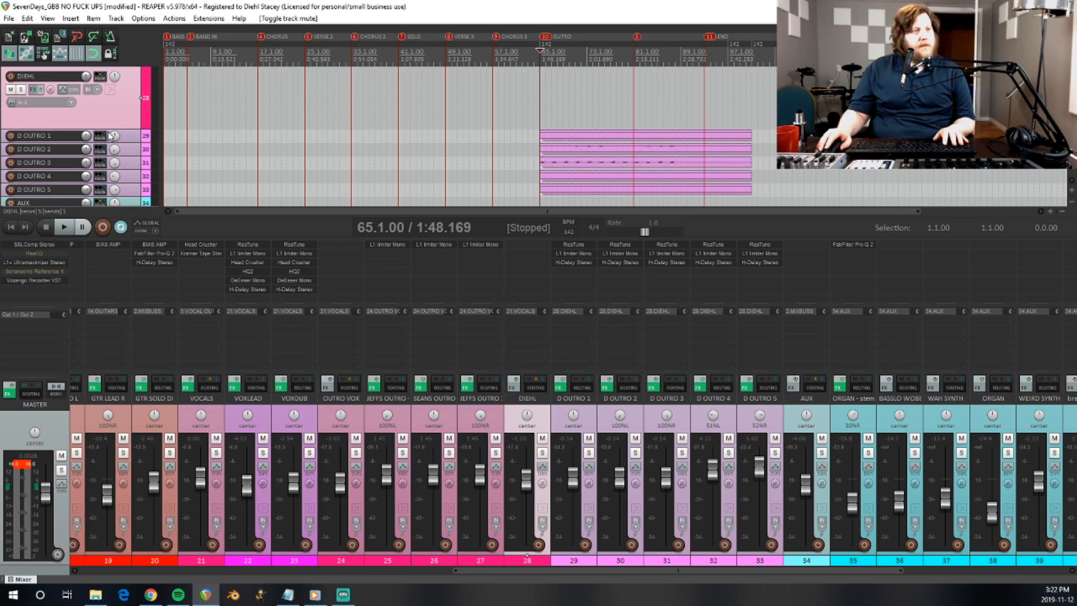
{"action": "scroll", "coordinate": [110, 135], "scroll_direction": "down", "scroll_amount": 2}
{"action": "scroll", "coordinate": [279, 158], "scroll_direction": "down", "scroll_amount": 4}
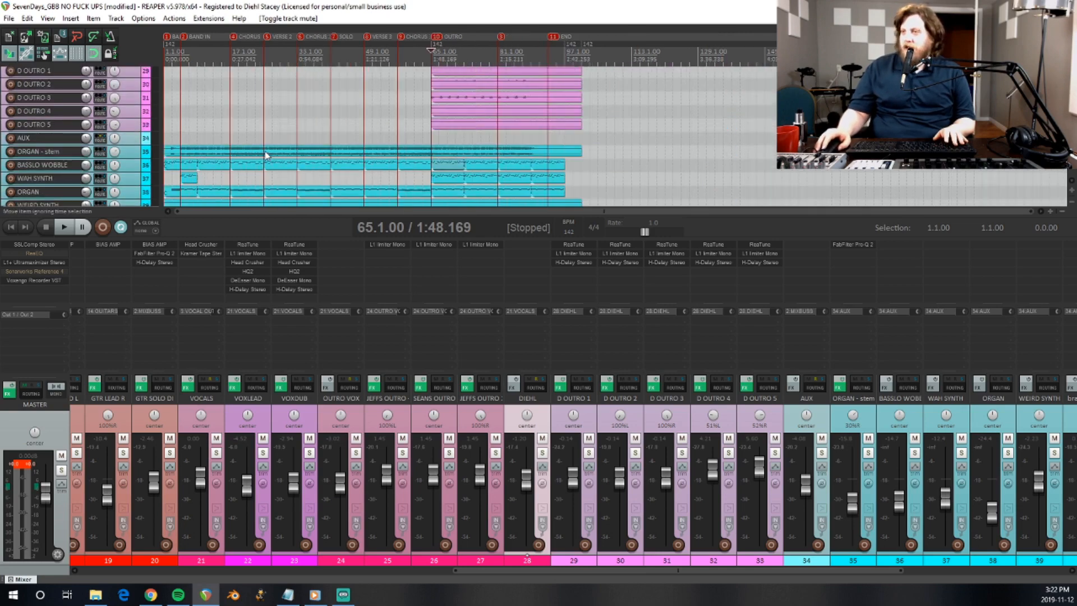
{"action": "scroll", "coordinate": [111, 147], "scroll_direction": "down", "scroll_amount": 4}
{"action": "scroll", "coordinate": [111, 147], "scroll_direction": "up", "scroll_amount": 3}
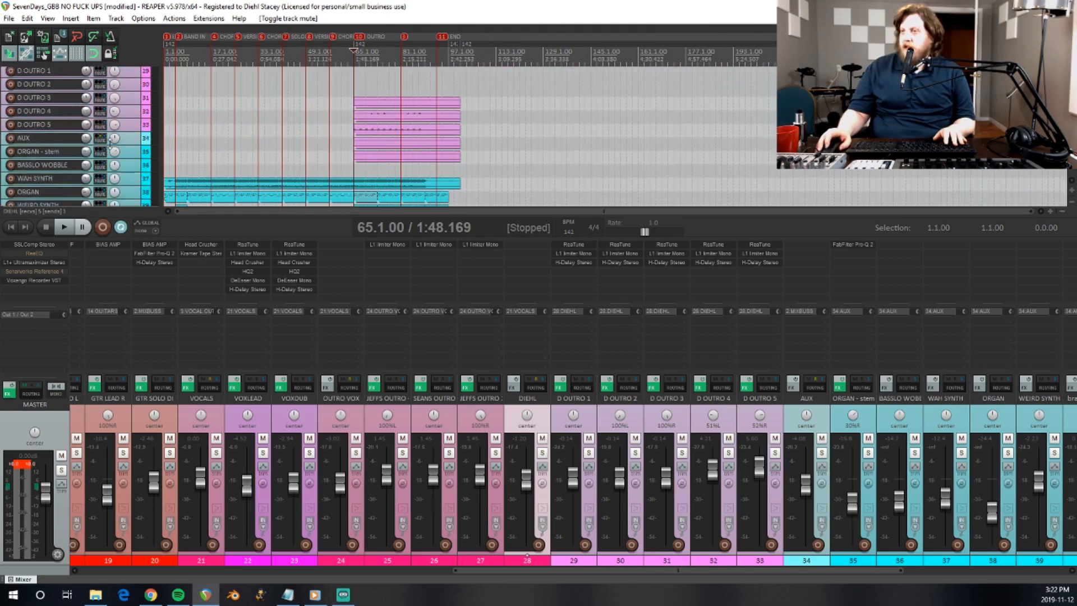
{"action": "scroll", "coordinate": [110, 147], "scroll_direction": "down", "scroll_amount": 3}
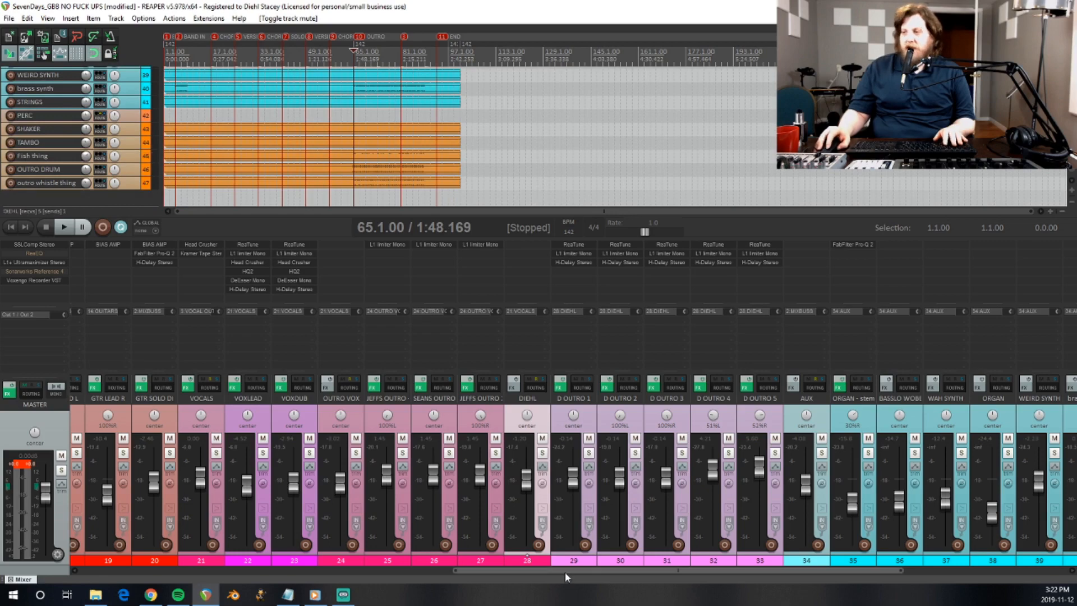
Solo the D OUTRO 1 track and audition it from the start of the Outro.
{"action": "left_click_drag", "start_coordinate": [565, 571], "coordinate": [837, 552]}
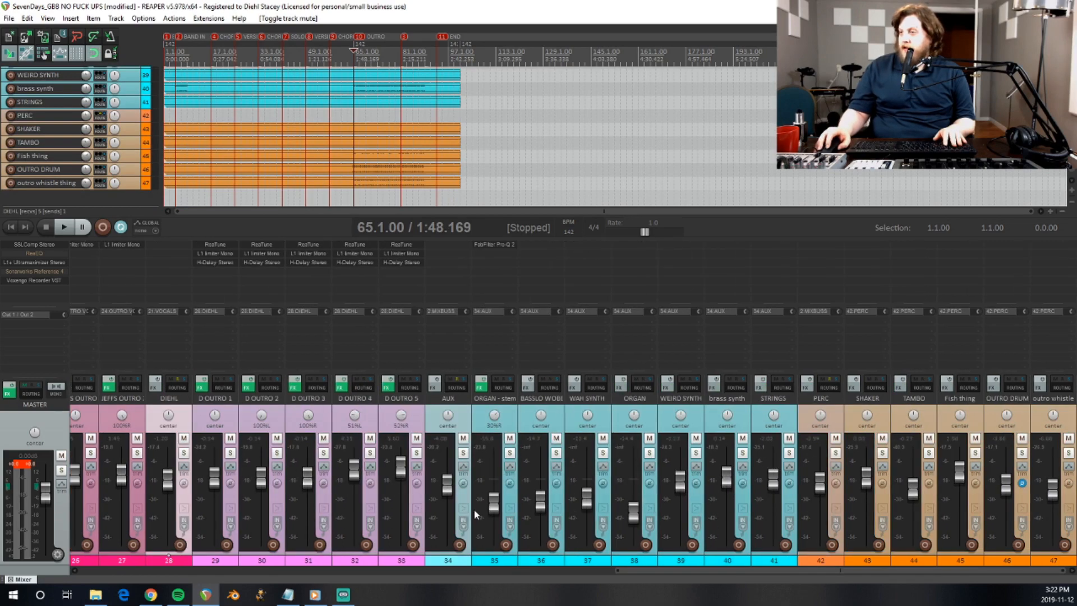
{"action": "left_click_drag", "start_coordinate": [667, 571], "coordinate": [609, 571]}
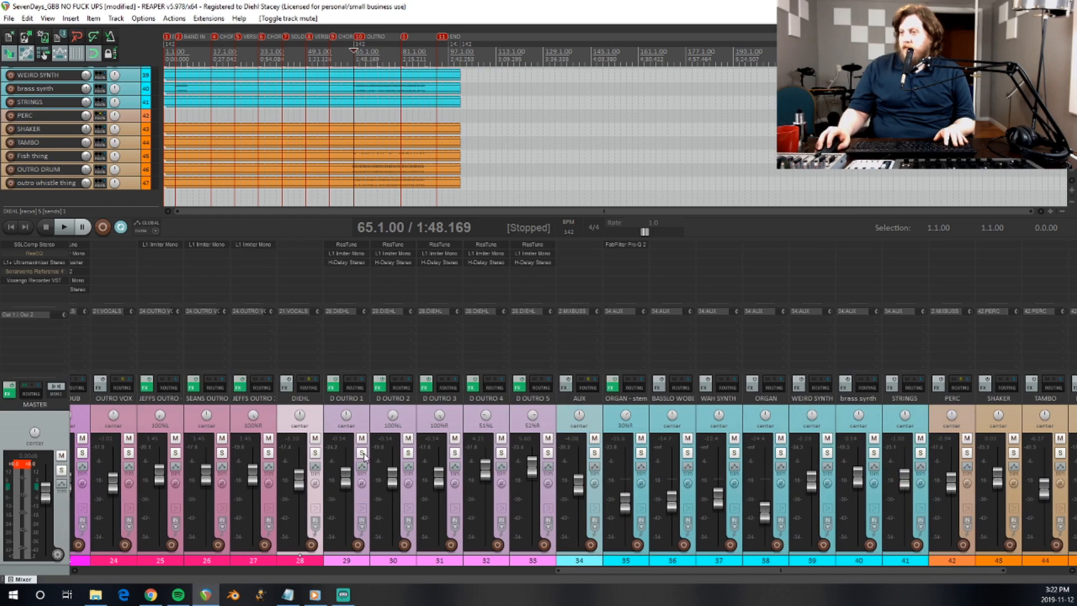
{"action": "left_click", "coordinate": [362, 454]}
{"action": "key", "text": "space"}
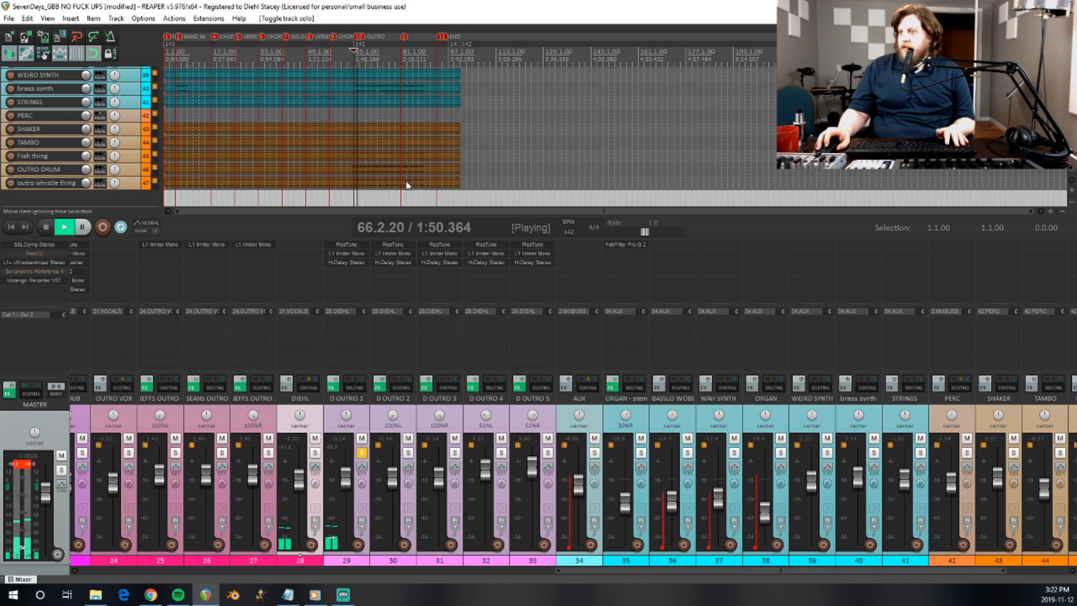
{"action": "key", "text": "space"}
Examine the ReaTune manual pitch correction on D OUTRO 1 around the start of the Outro, then close its window.
{"action": "left_click", "coordinate": [353, 245]}
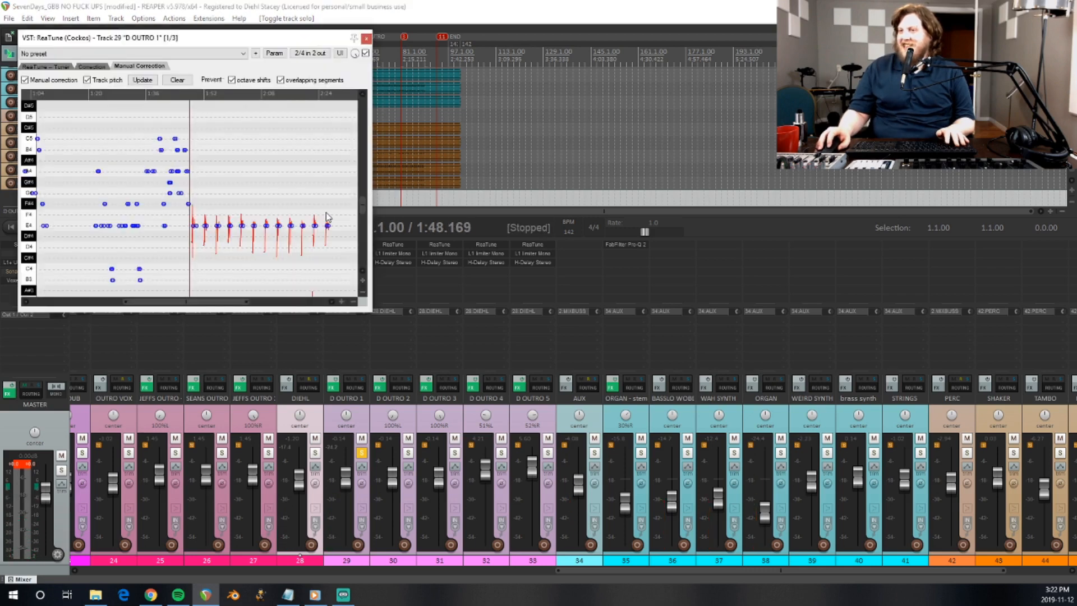
{"action": "key", "text": "space"}
{"action": "scroll", "coordinate": [327, 216], "scroll_direction": "up", "scroll_amount": 3}
{"action": "key", "text": "space"}
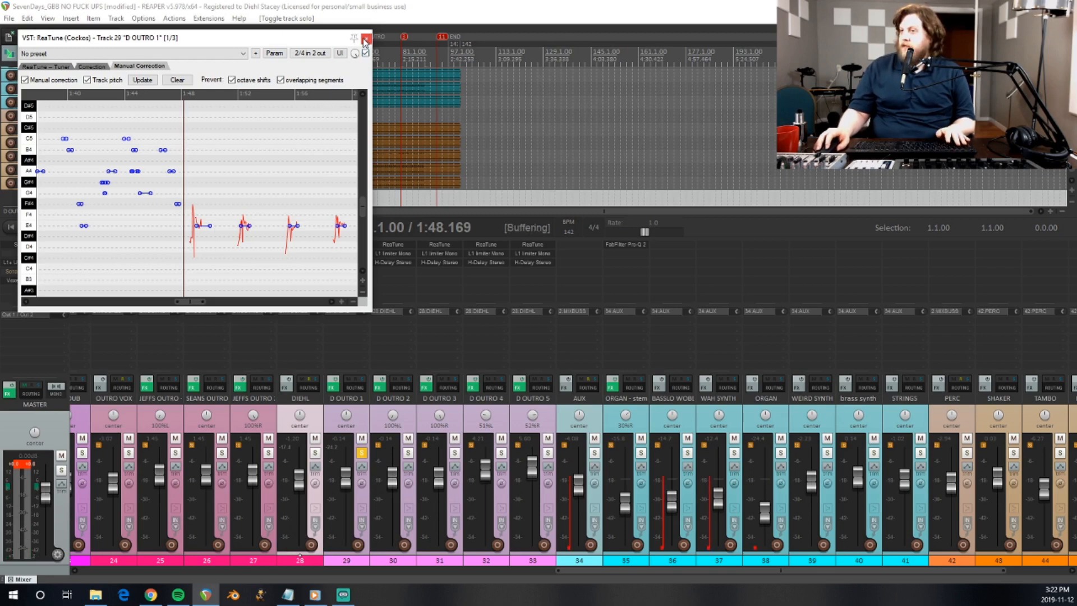
{"action": "key", "text": "space"}
{"action": "key", "text": "space"}
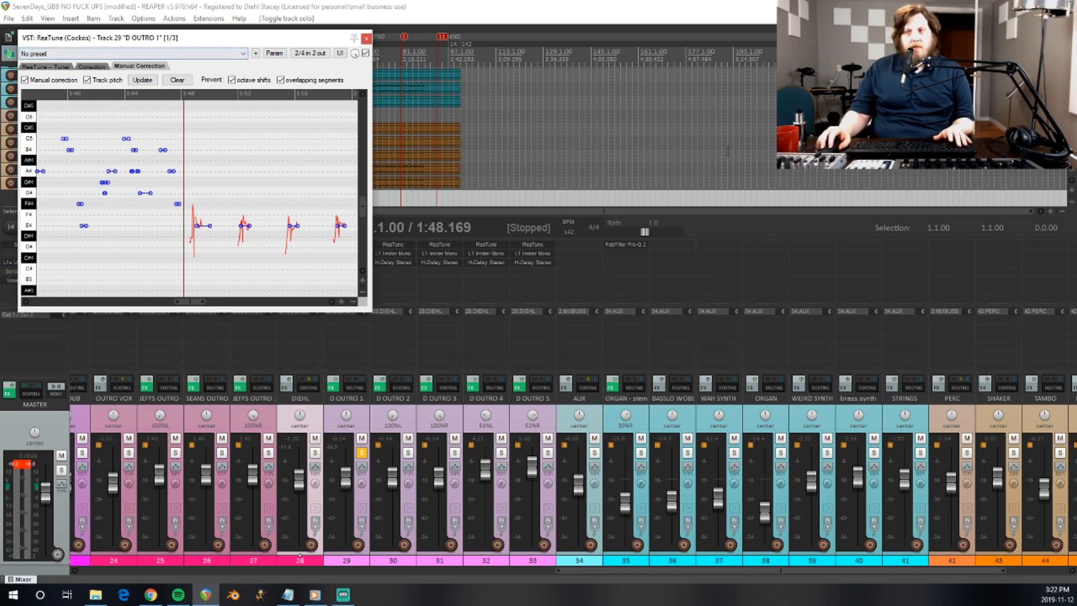
{"action": "left_click", "coordinate": [367, 38]}
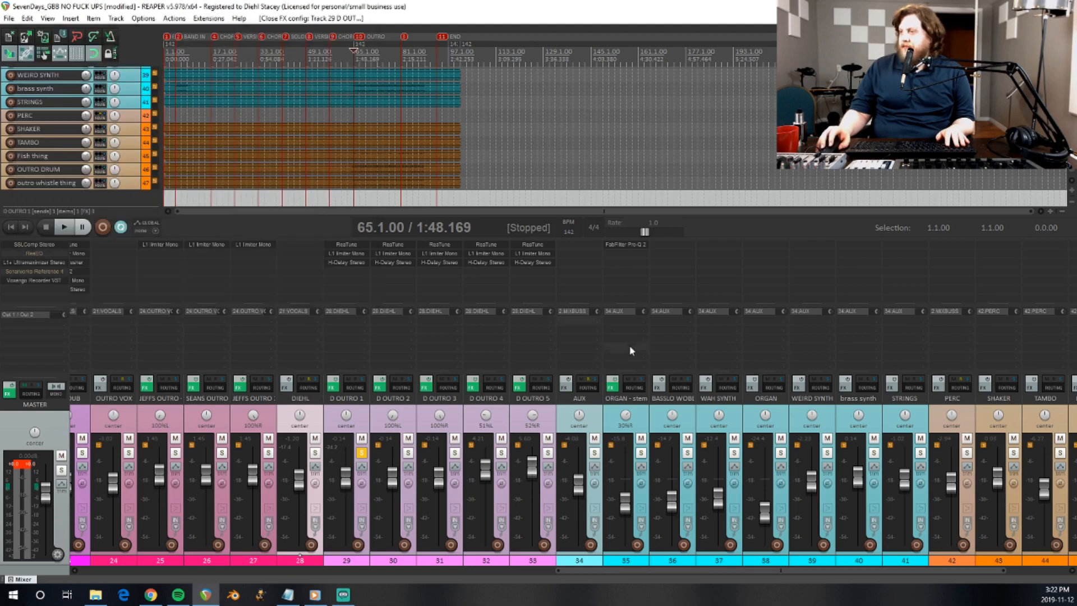
Clear the solo on D OUTRO 1, then audition D OUTRO 2 and D OUTRO 3 individually in solo.
{"action": "left_click", "coordinate": [362, 452]}
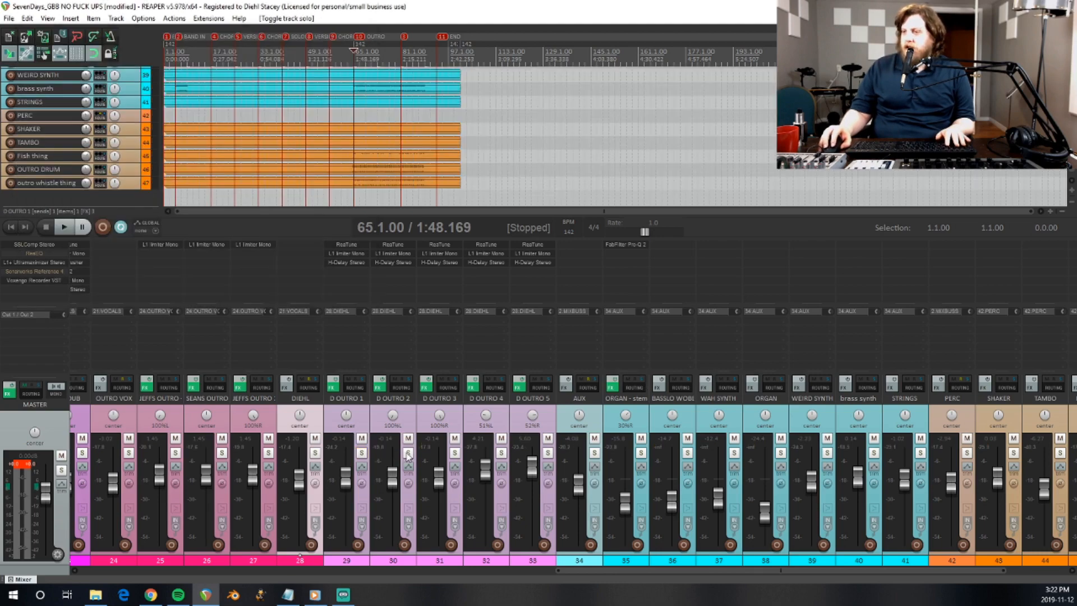
{"action": "left_click", "coordinate": [409, 452]}
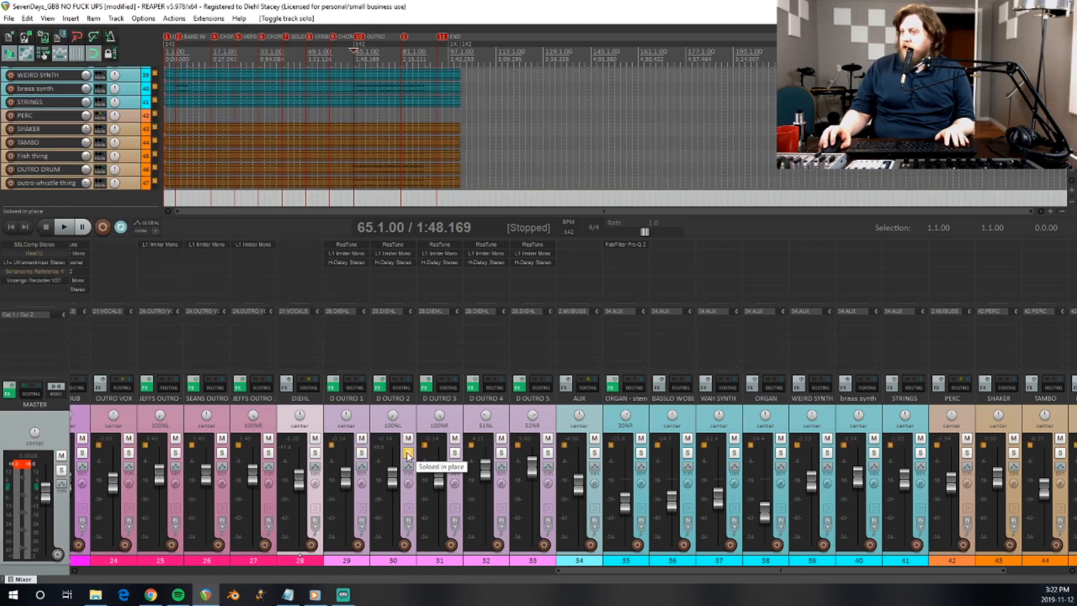
{"action": "key", "text": "space"}
{"action": "key", "text": "space"}
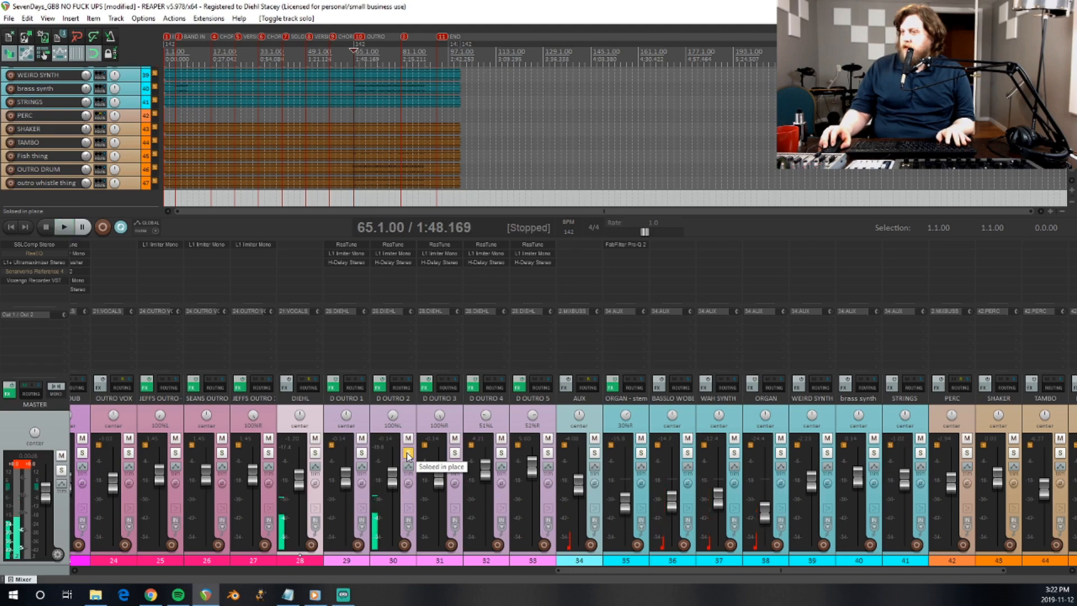
{"action": "left_click", "coordinate": [408, 452]}
{"action": "key", "text": "space"}
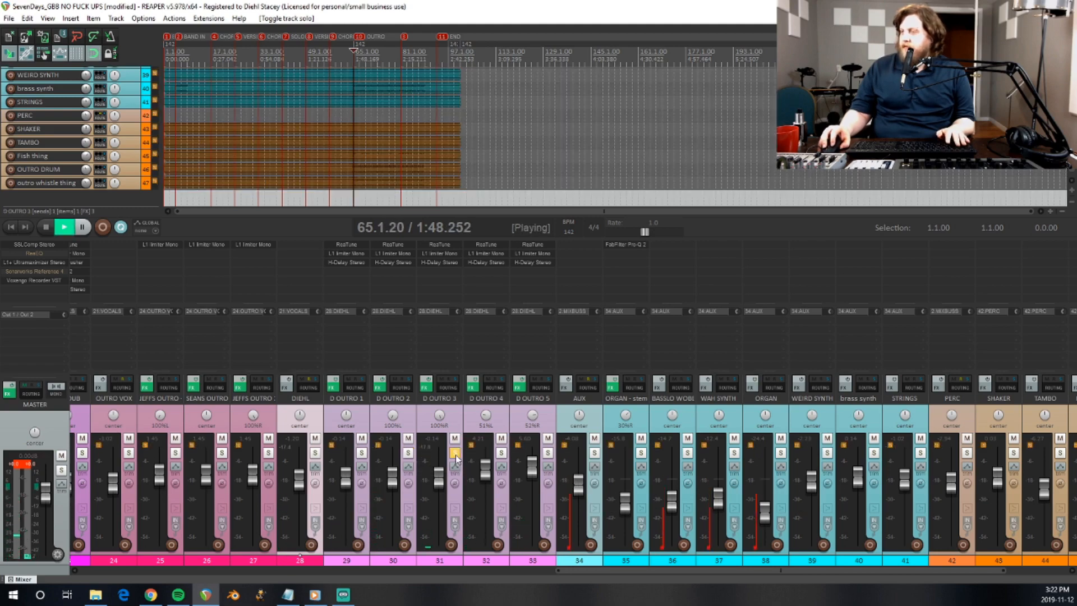
Audition D OUTRO 4 and D OUTRO 5 individually in solo, then clear the solo.
{"action": "left_click", "coordinate": [500, 455]}
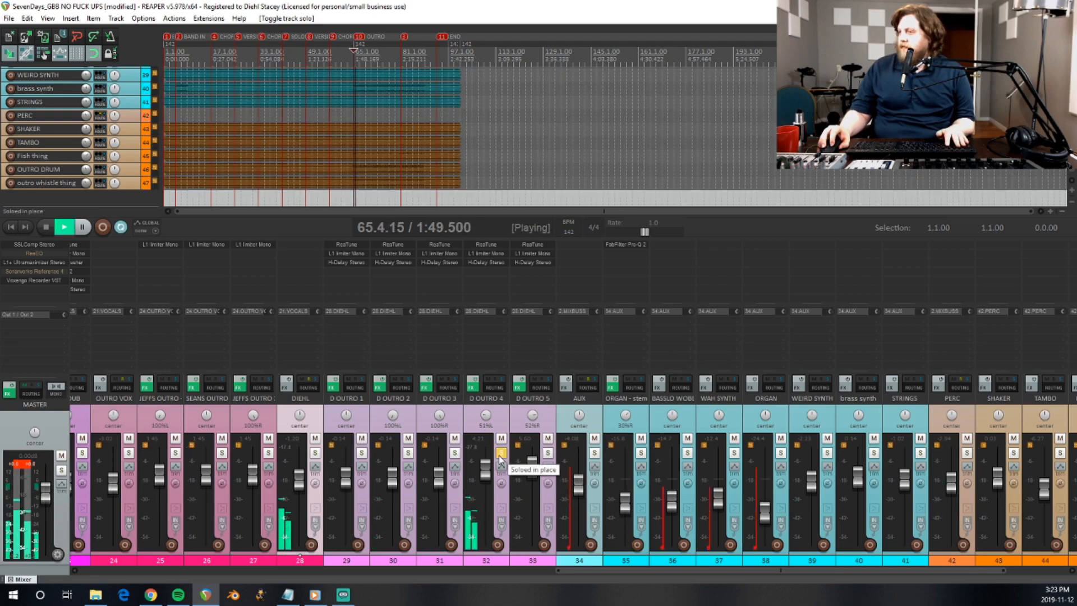
{"action": "key", "text": "space"}
{"action": "left_click", "coordinate": [500, 456]}
{"action": "left_click", "coordinate": [548, 455]}
{"action": "key", "text": "space"}
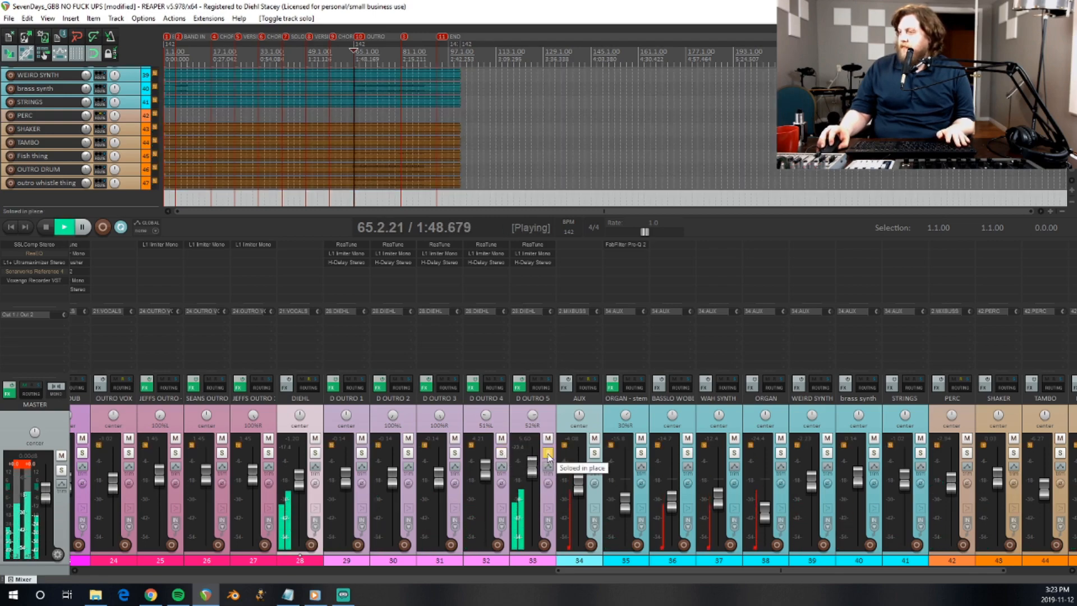
{"action": "key", "text": "space"}
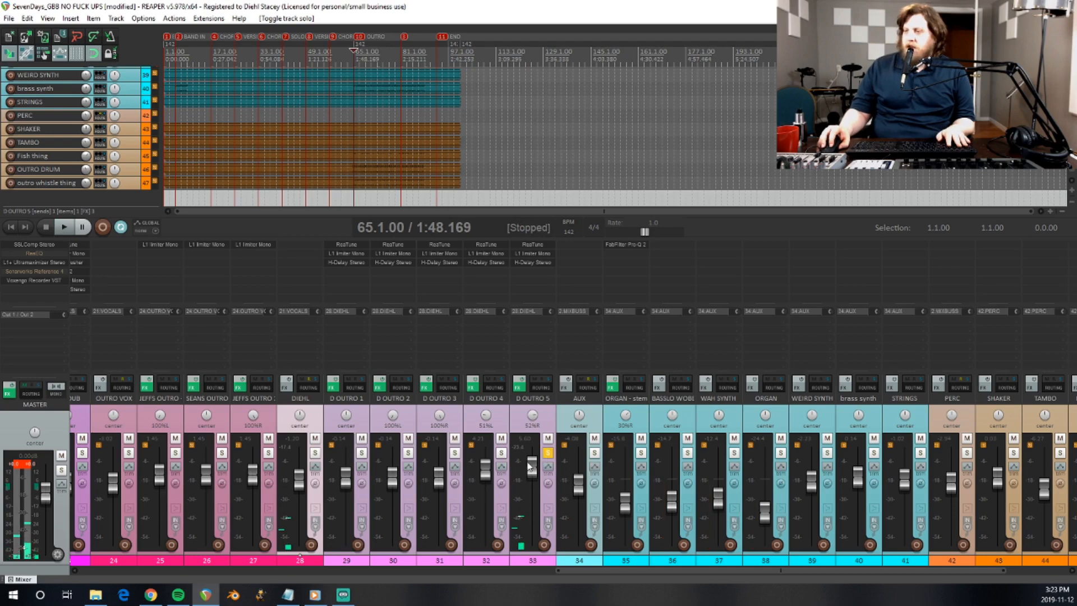
{"action": "left_click", "coordinate": [547, 453]}
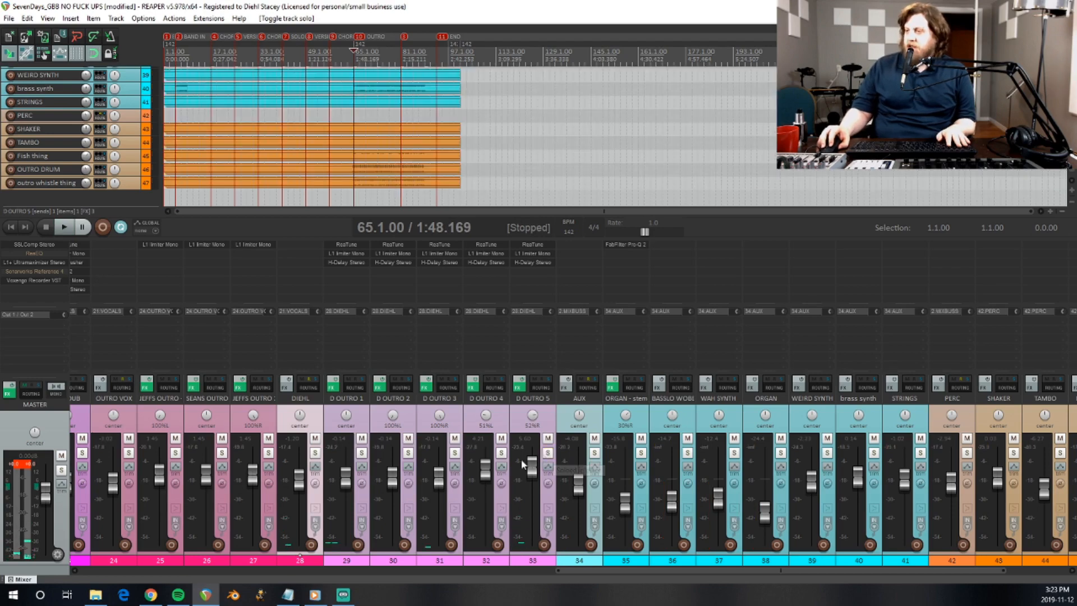
Solo track 28 to audition all D OUTRO layers together, then clear its solo.
{"action": "left_click", "coordinate": [315, 455]}
{"action": "key", "text": "space"}
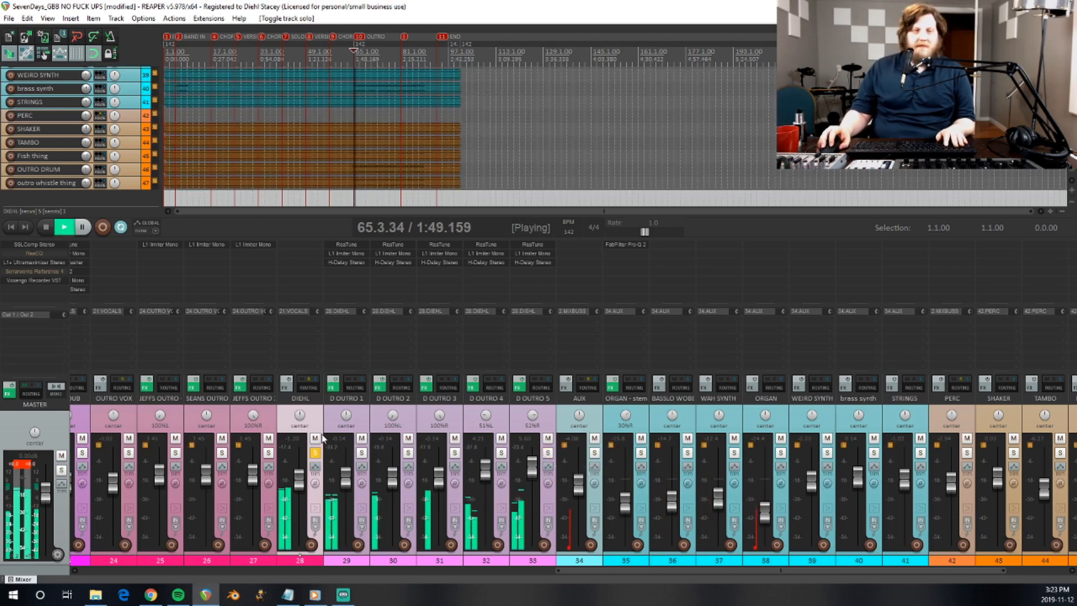
{"action": "key", "text": "space"}
{"action": "left_click", "coordinate": [315, 452]}
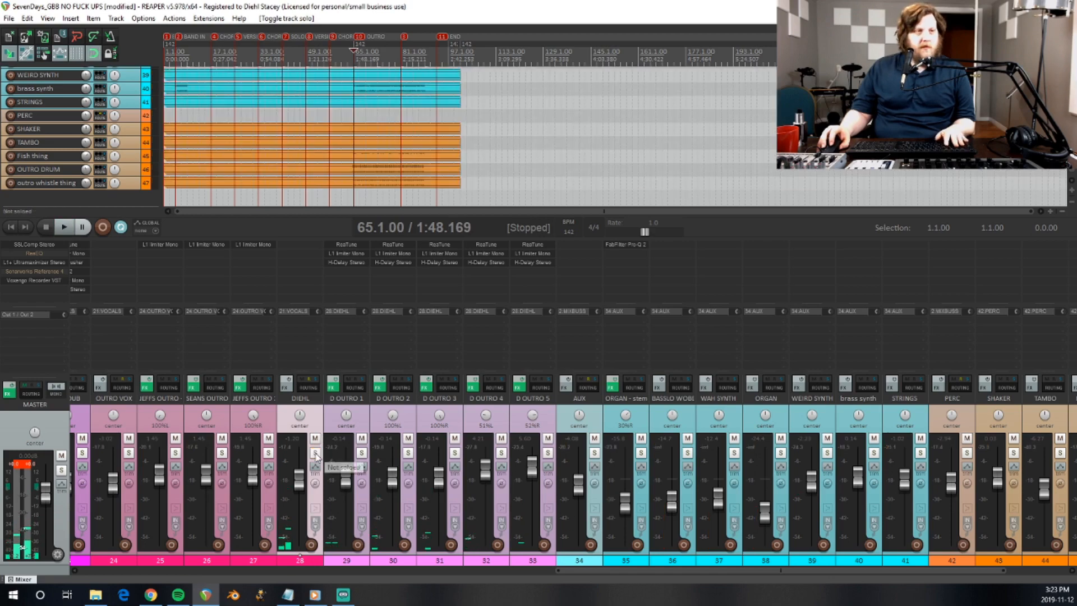
Open the H-Delay on D OUTRO 1, move its window clear of the mixer, and examine the delay settings during Outro playback.
{"action": "left_click", "coordinate": [340, 263]}
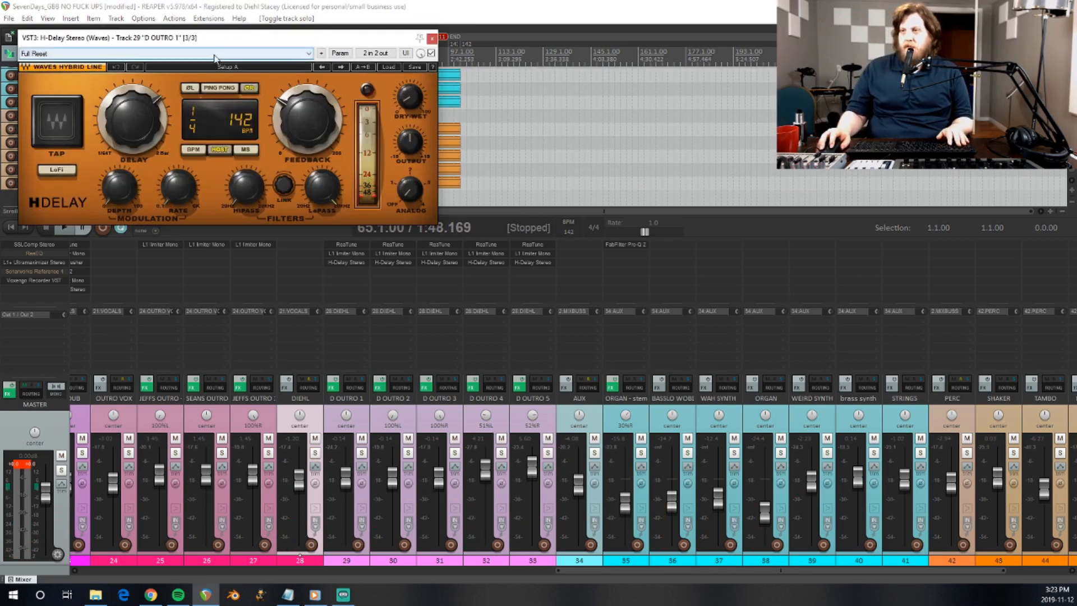
{"action": "left_click_drag", "start_coordinate": [191, 42], "coordinate": [441, 164]}
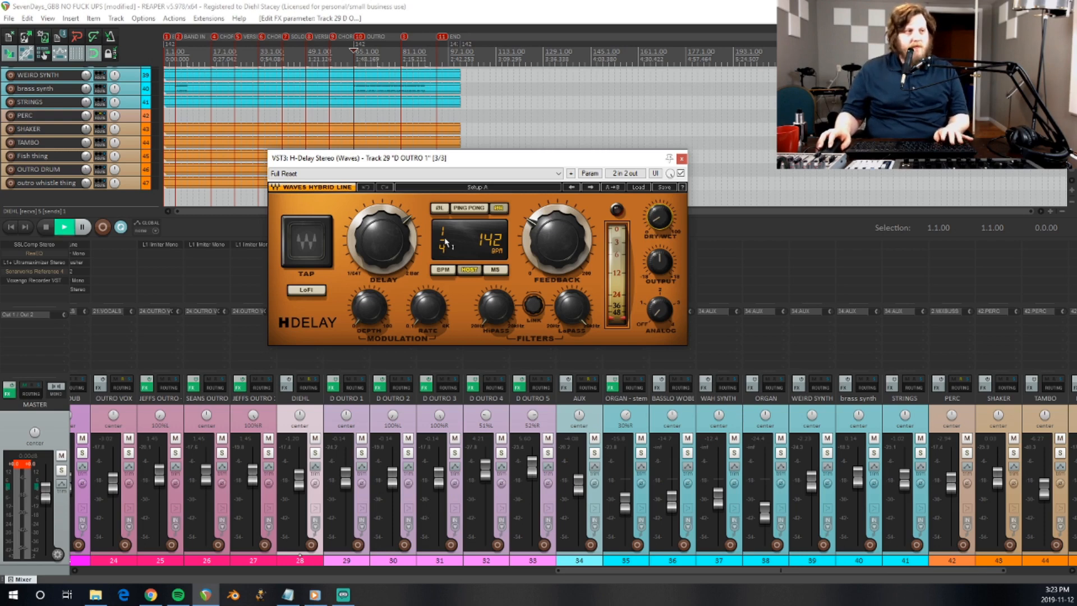
{"action": "key", "text": "space"}
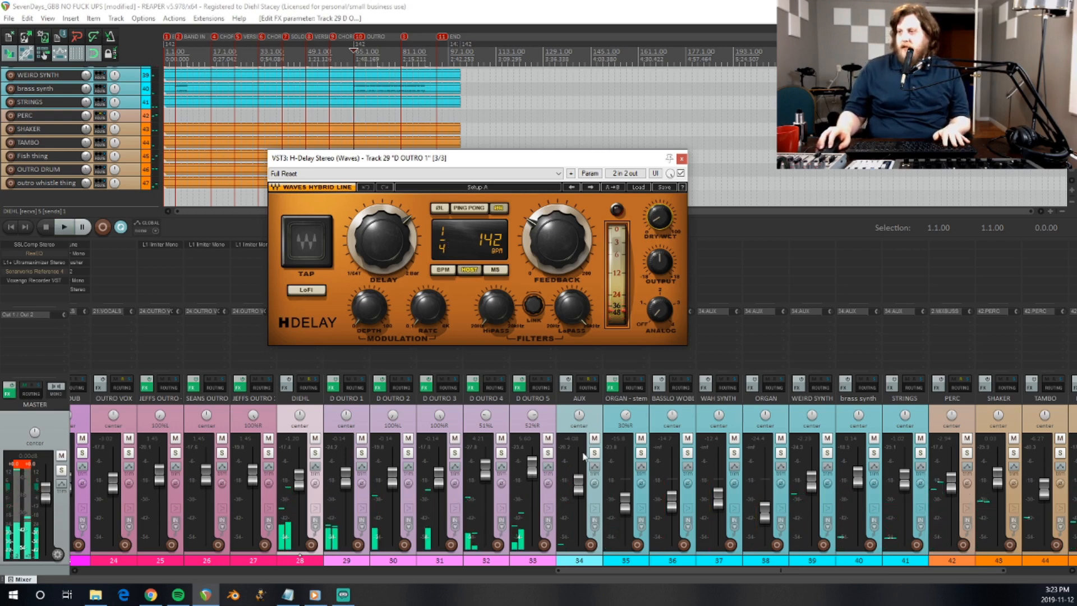
Solo the DIEHL bus on track 28 for a brief playback check, clear its solo, and close the H-Delay window.
{"action": "left_click", "coordinate": [314, 453]}
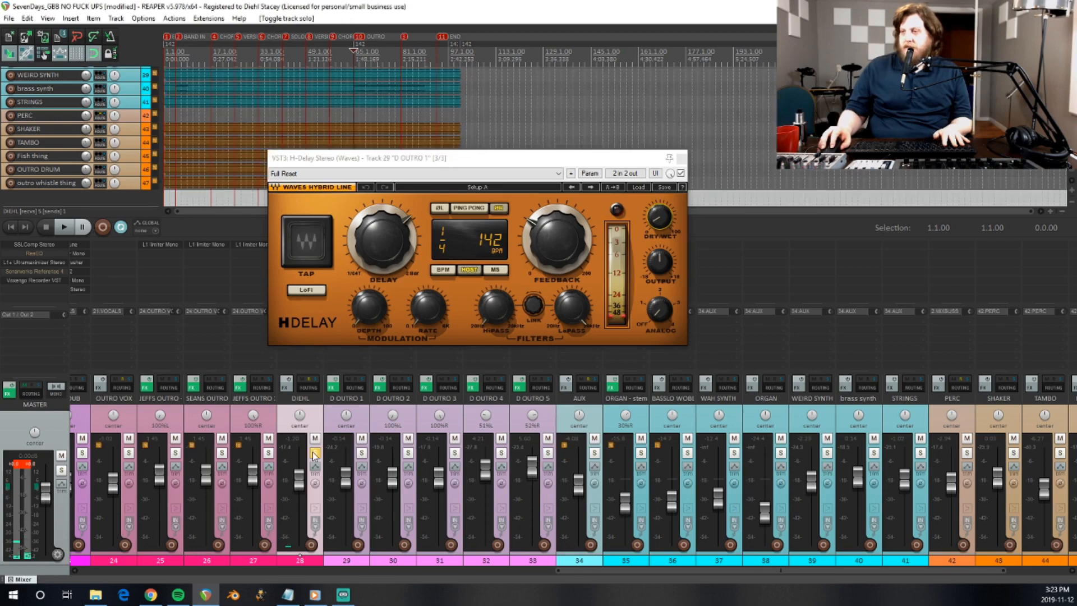
{"action": "key", "text": "space"}
{"action": "key", "text": "space"}
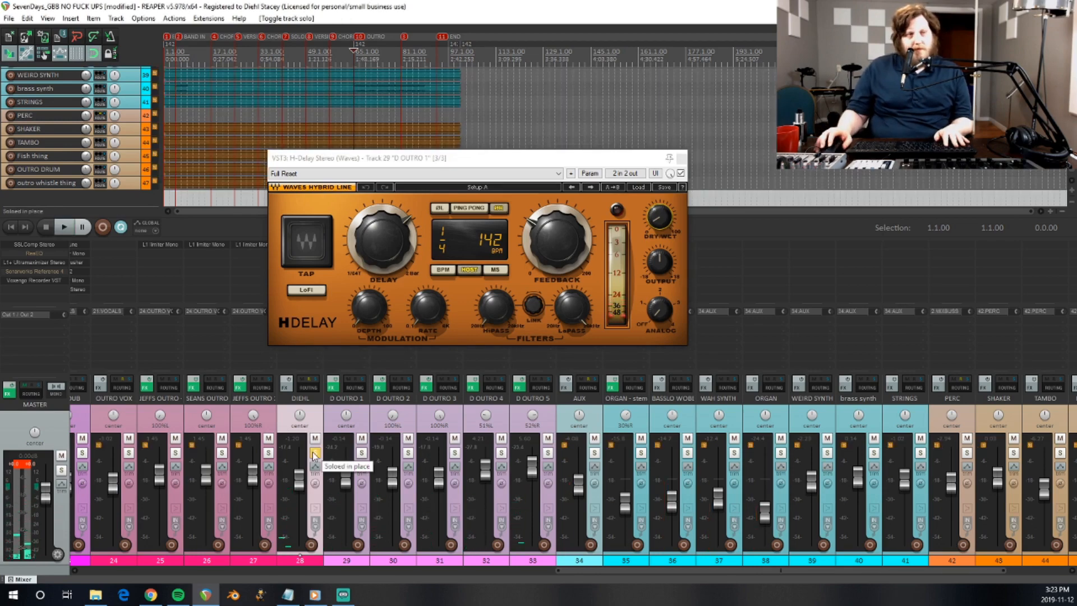
{"action": "left_click", "coordinate": [315, 452]}
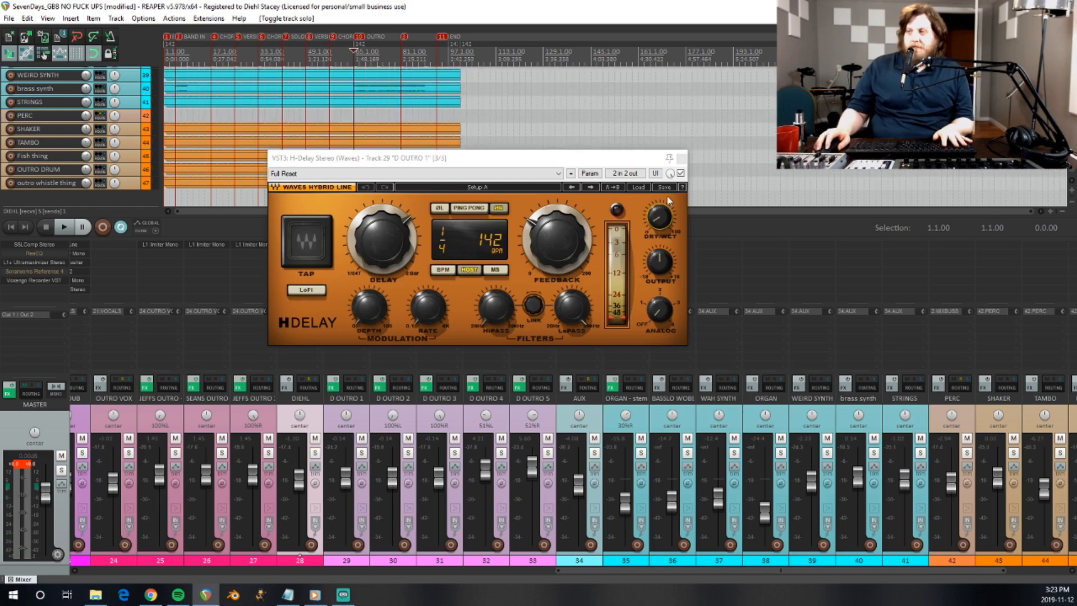
{"action": "left_click", "coordinate": [682, 159]}
Solo the AUX bus and audition its synth and organ layers from the BAND IN marker, ending with its solo cleared.
{"action": "scroll", "coordinate": [353, 435], "scroll_direction": "left", "scroll_amount": 10}
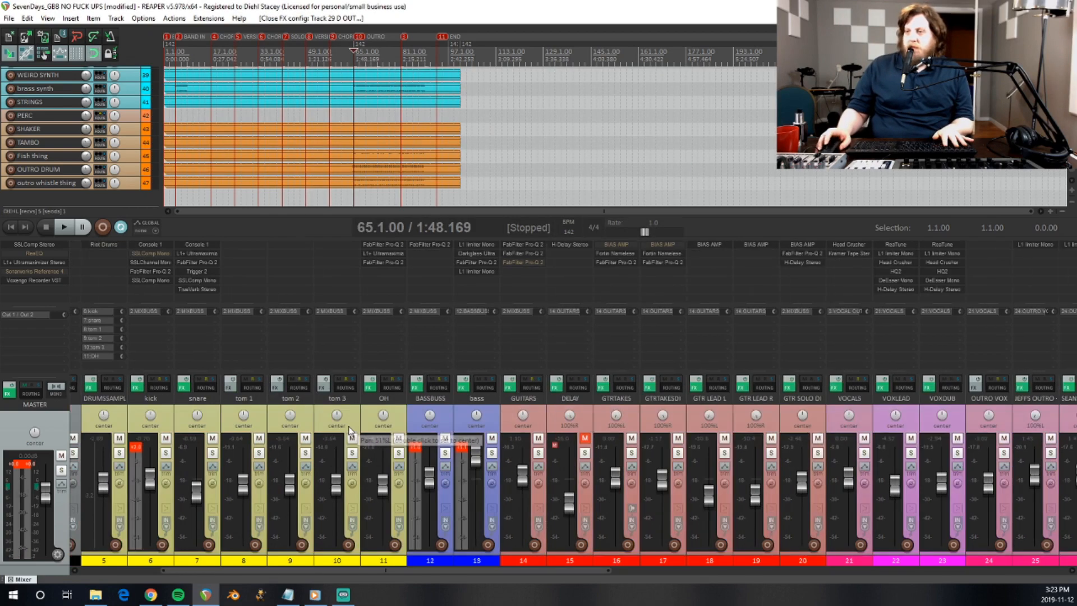
{"action": "scroll", "coordinate": [352, 431], "scroll_direction": "right", "scroll_amount": 10}
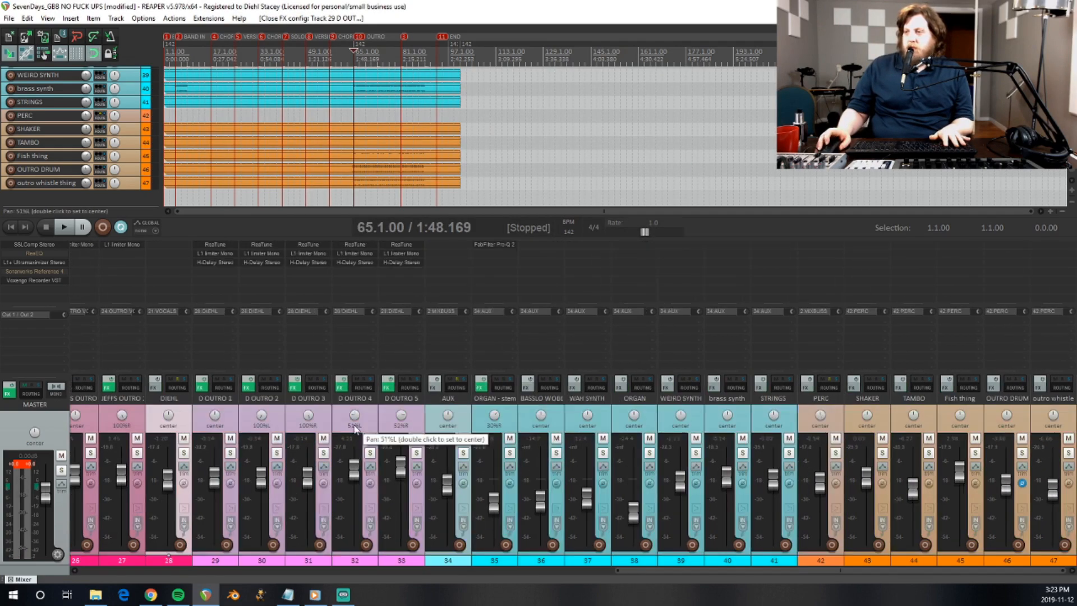
{"action": "left_click", "coordinate": [463, 453]}
{"action": "left_click", "coordinate": [463, 424]}
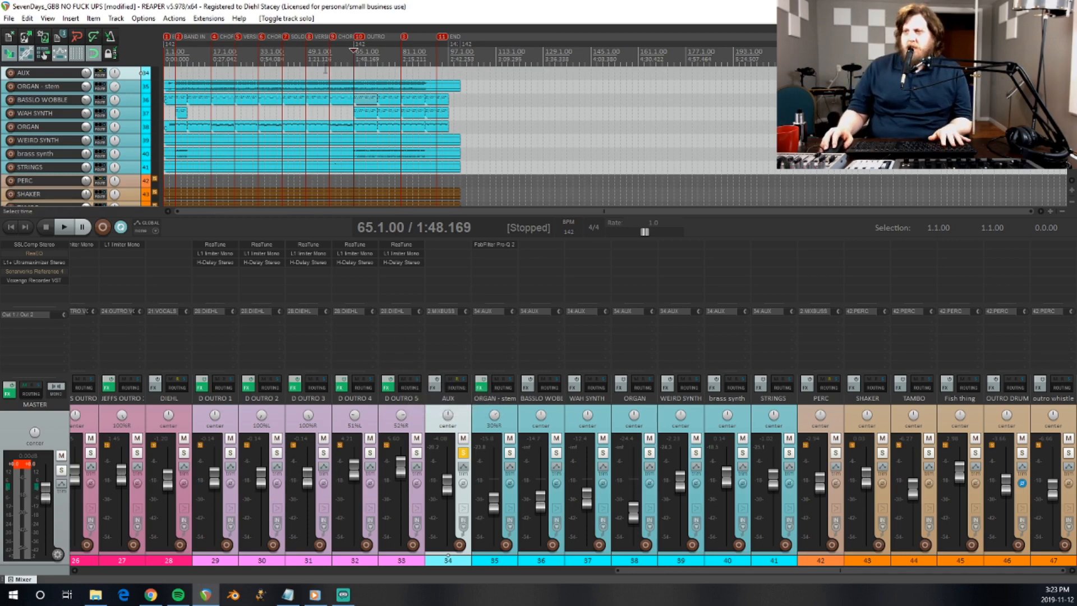
{"action": "left_click", "coordinate": [176, 60]}
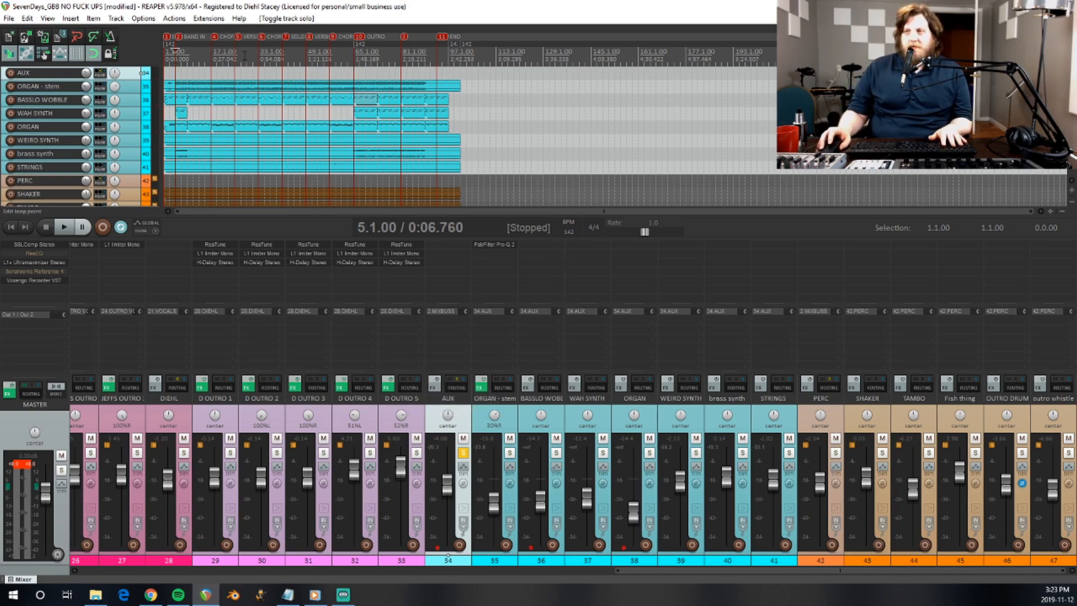
{"action": "scroll", "coordinate": [271, 67], "scroll_direction": "up", "scroll_amount": 5}
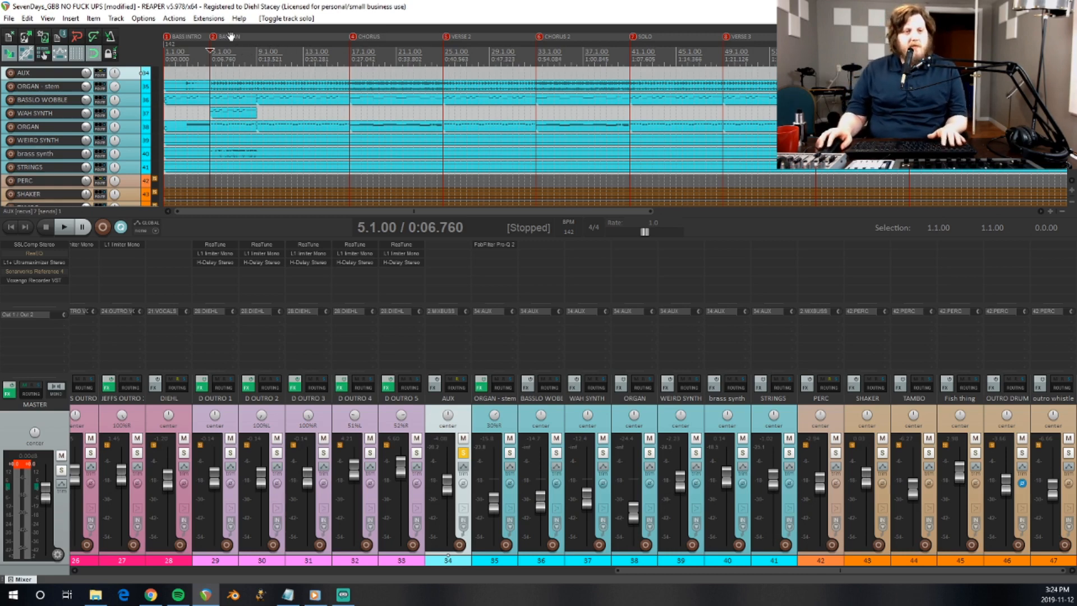
{"action": "key", "text": "space"}
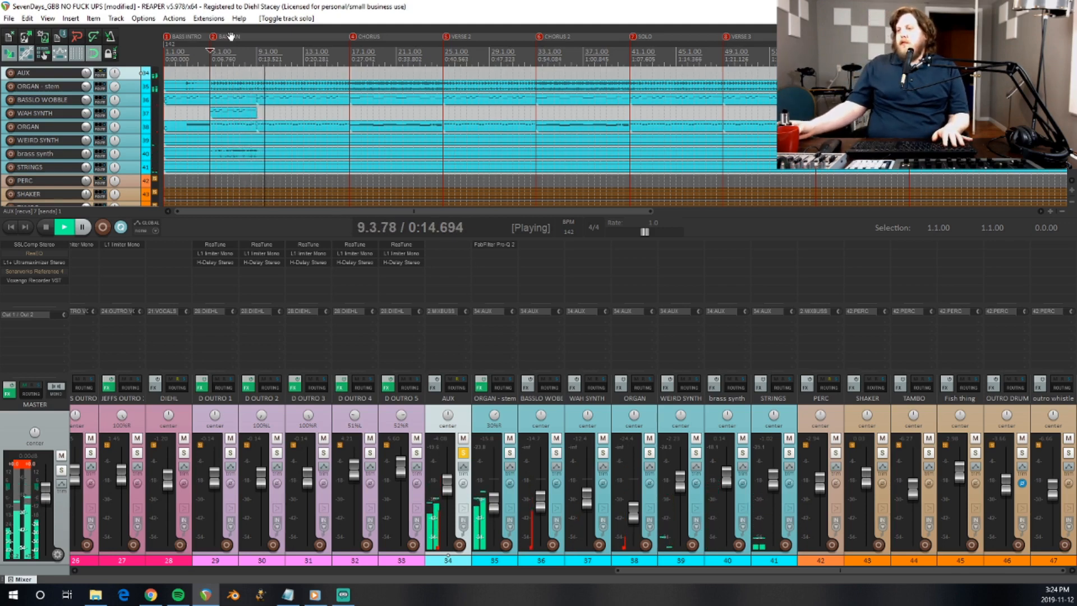
{"action": "key", "text": "space"}
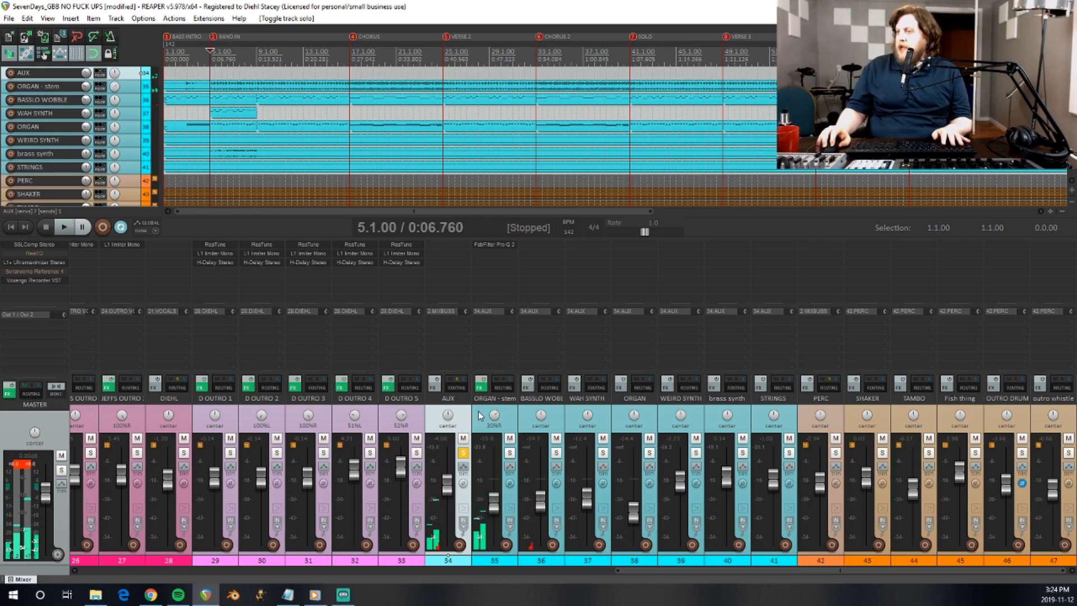
{"action": "left_click", "coordinate": [463, 452]}
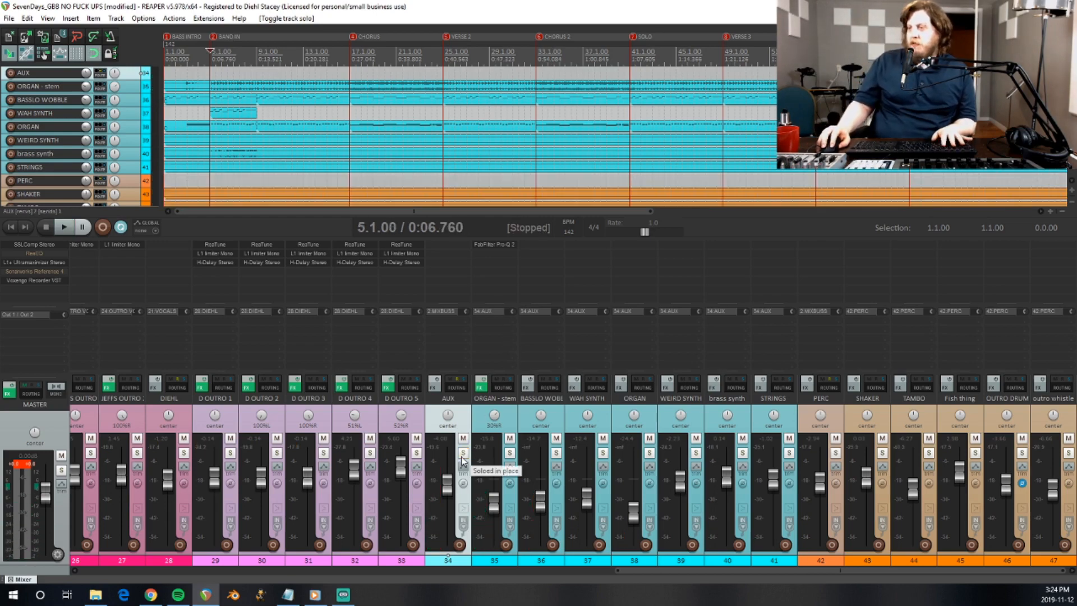
Solo the ORGAN - stem track and open its FabFilter Pro-Q 2, placing the window clear of the track's fader.
{"action": "left_click", "coordinate": [510, 453]}
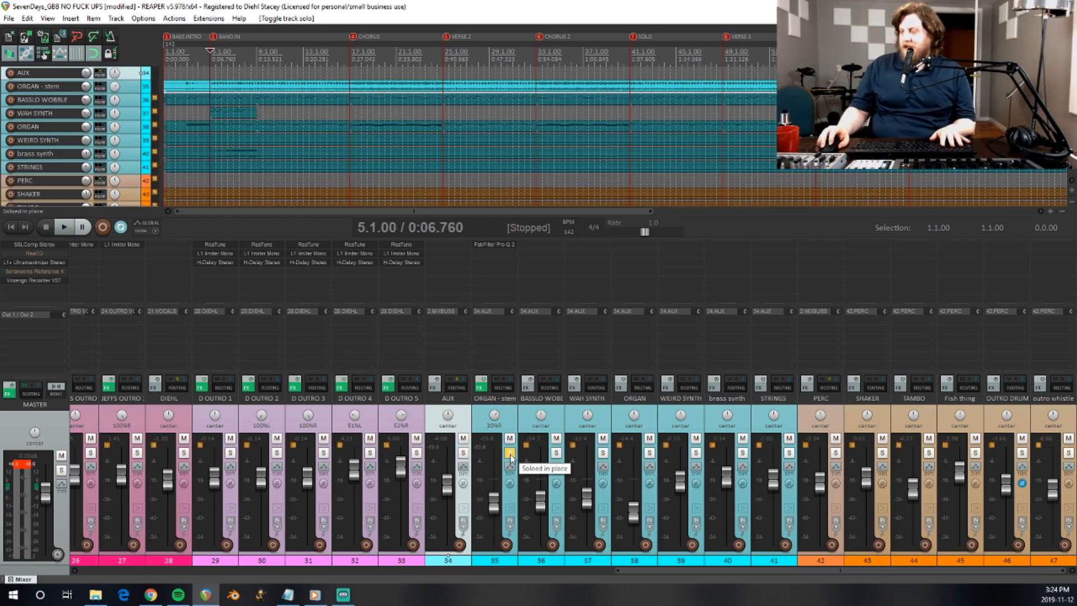
{"action": "left_click", "coordinate": [510, 422]}
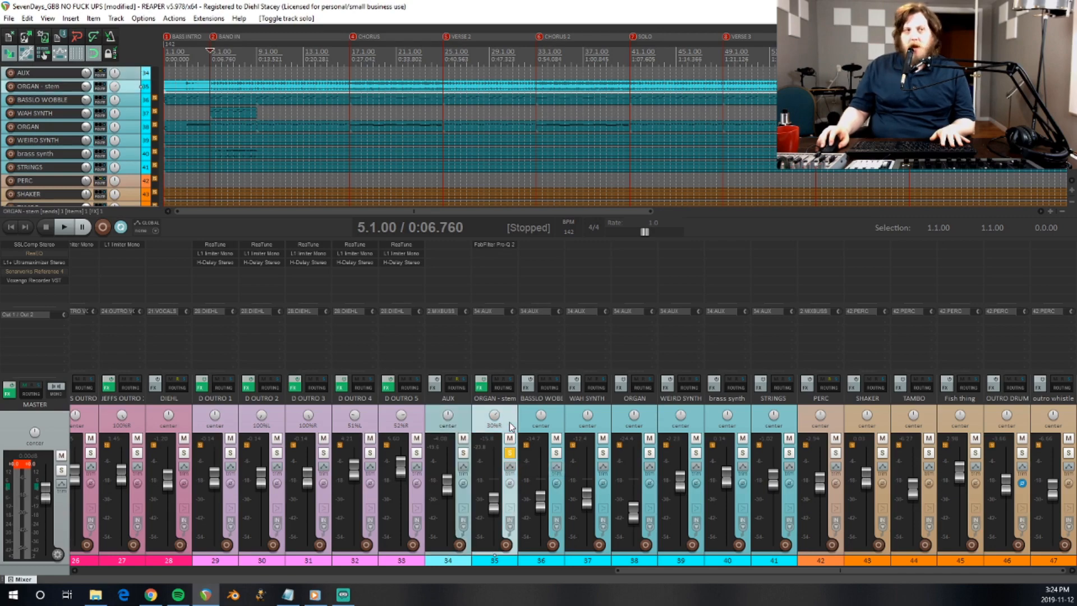
{"action": "left_click", "coordinate": [501, 245]}
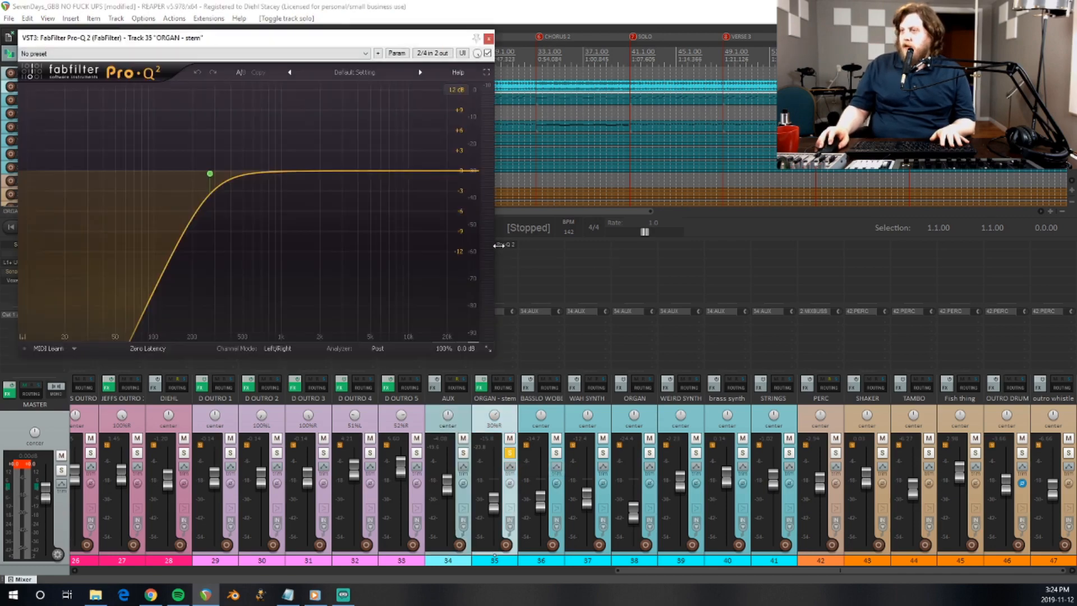
{"action": "left_click_drag", "start_coordinate": [252, 44], "coordinate": [476, 111]}
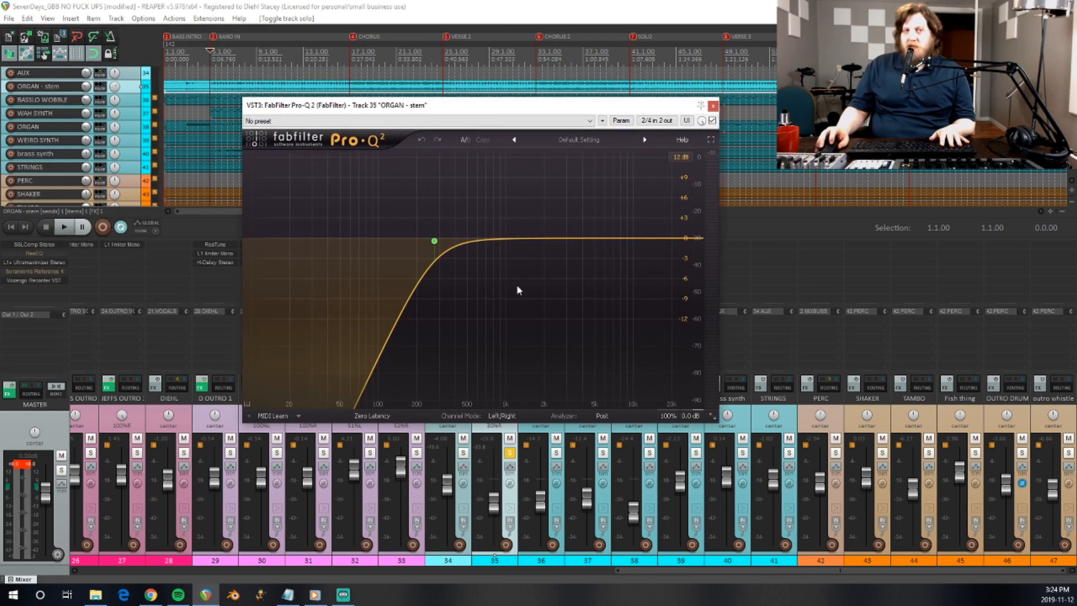
Play the soloed organ stem, compare its sound with the Pro-Q 2 bypassed and active, and close the EQ window.
{"action": "key", "text": "space"}
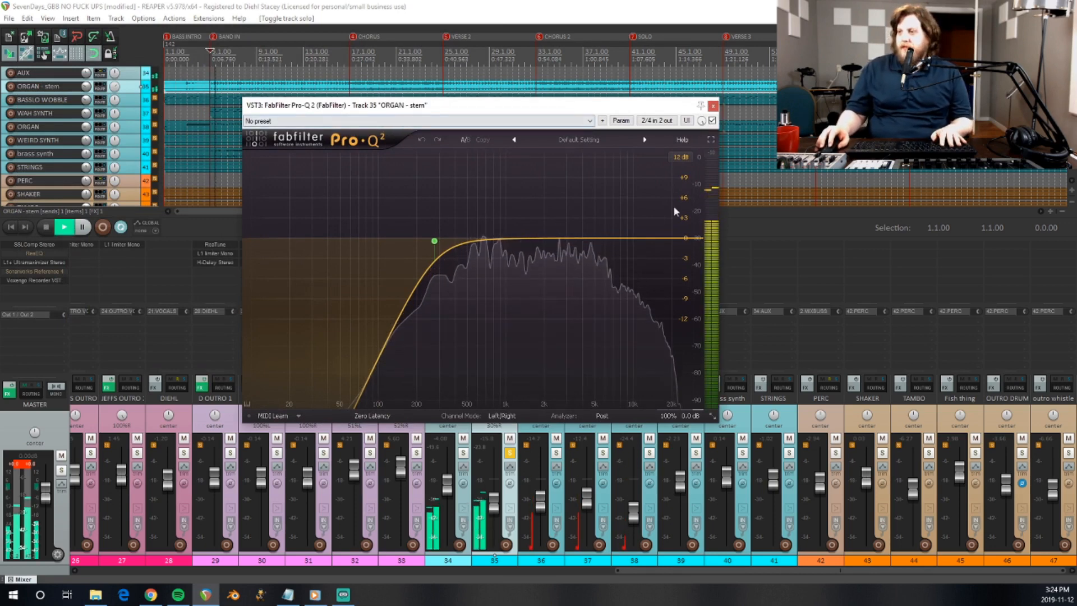
{"action": "left_click", "coordinate": [712, 121]}
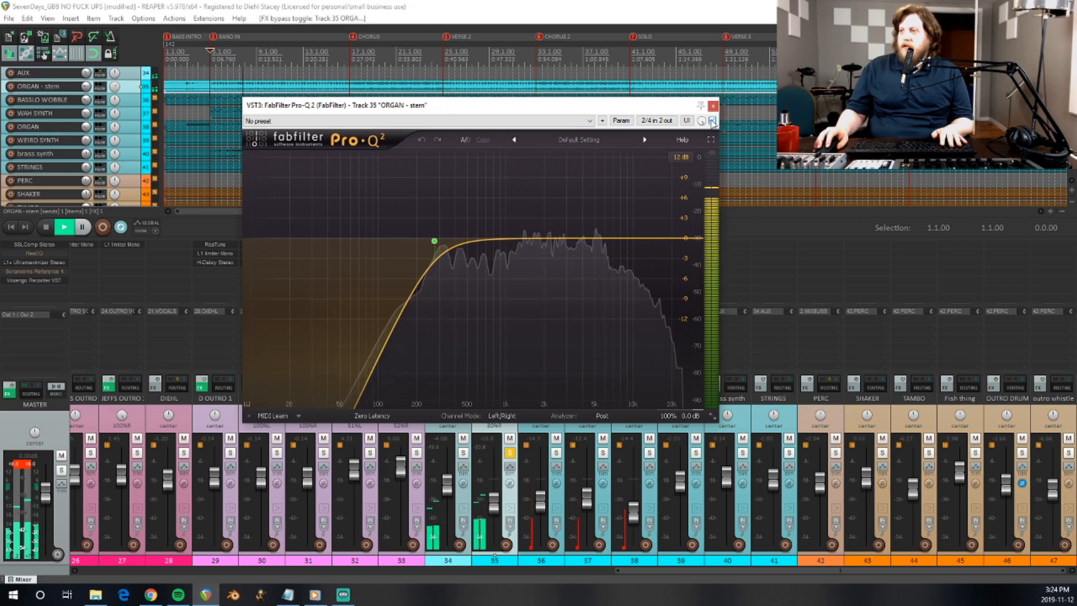
{"action": "key", "text": "space"}
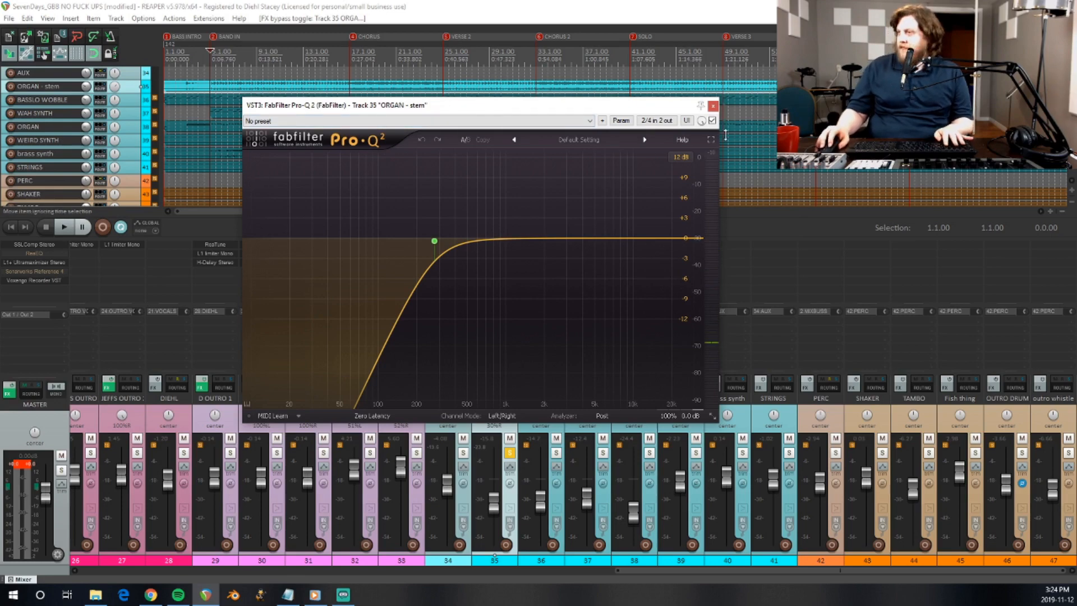
{"action": "left_click", "coordinate": [712, 107]}
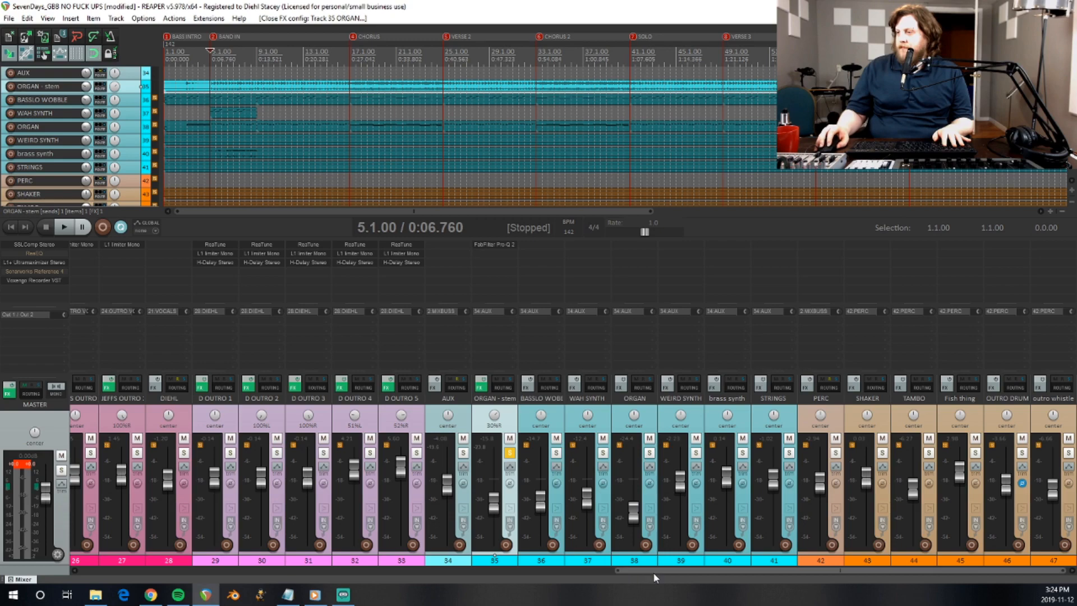
Open the L1+ Ultramaximizer on VOCAL OUT, cue playback at the first CHORUS marker, and clear all track solos.
{"action": "left_click_drag", "start_coordinate": [653, 572], "coordinate": [50, 571]}
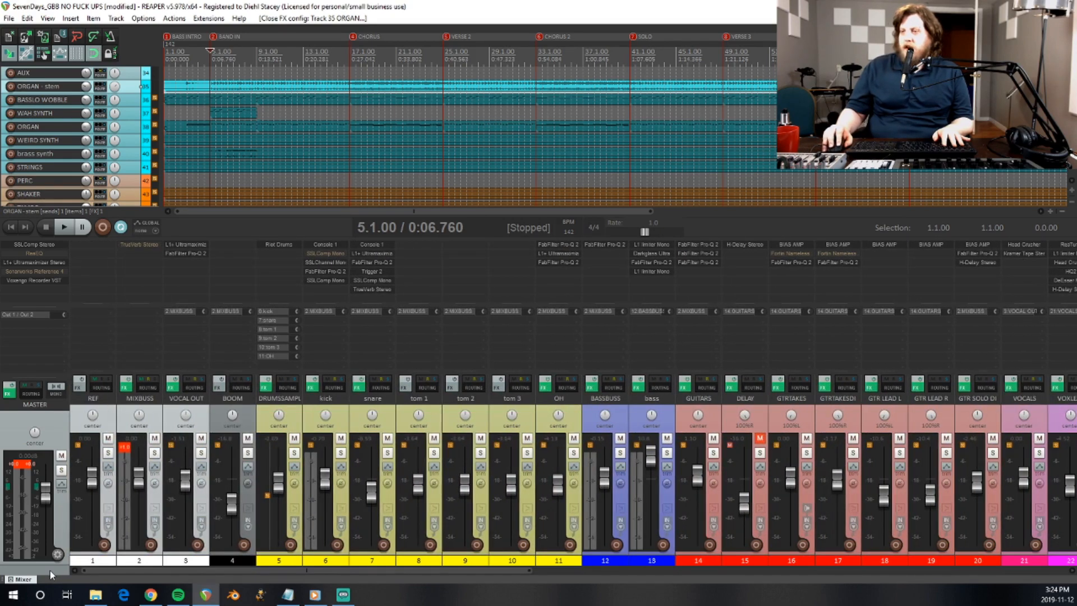
{"action": "left_click", "coordinate": [184, 244]}
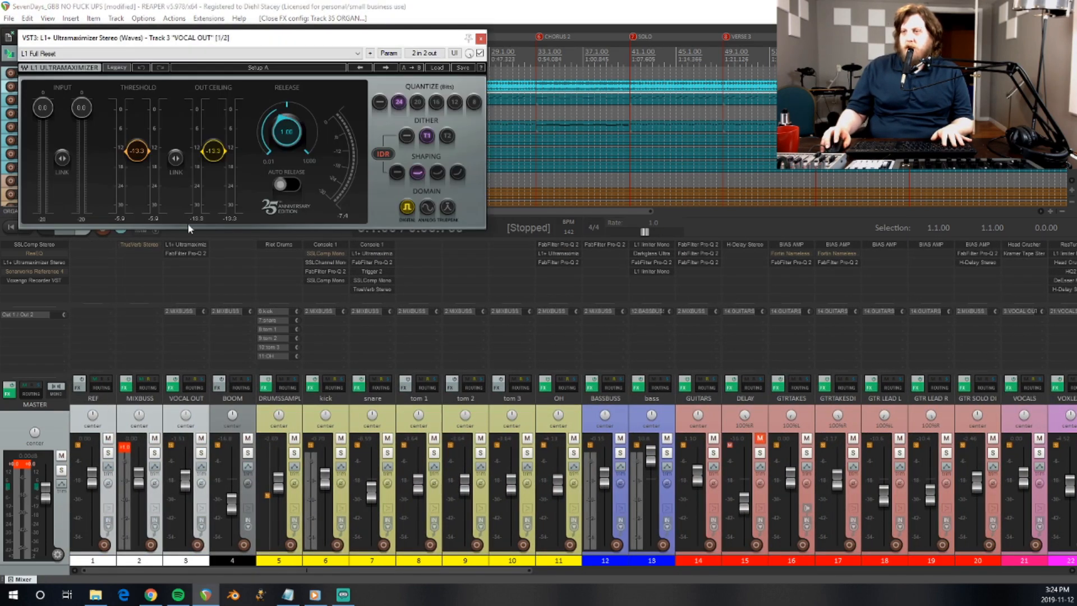
{"action": "left_click_drag", "start_coordinate": [144, 39], "coordinate": [566, 140]}
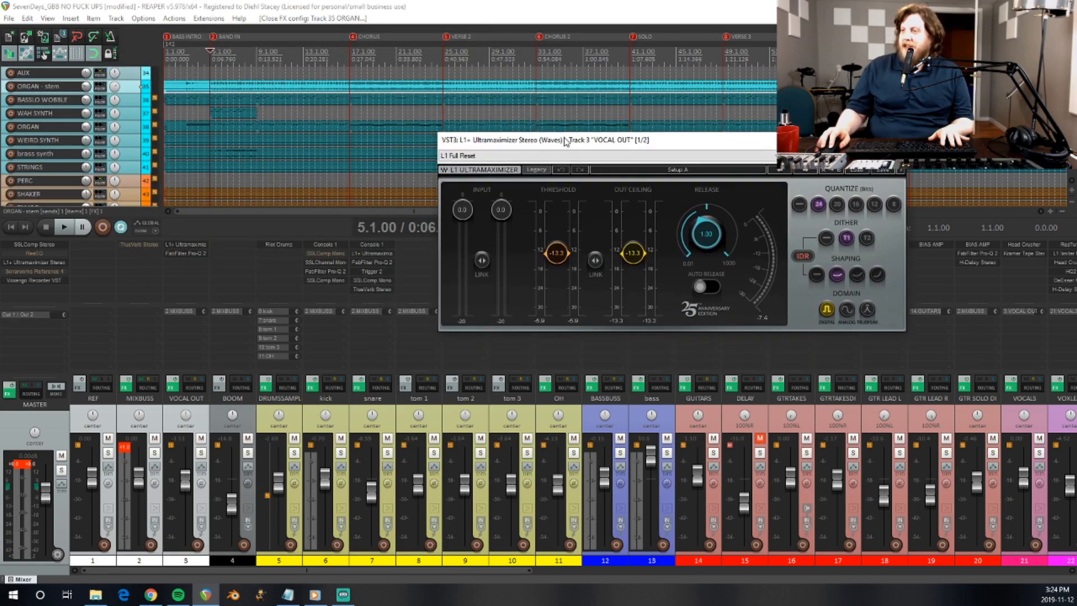
{"action": "left_click", "coordinate": [211, 60]}
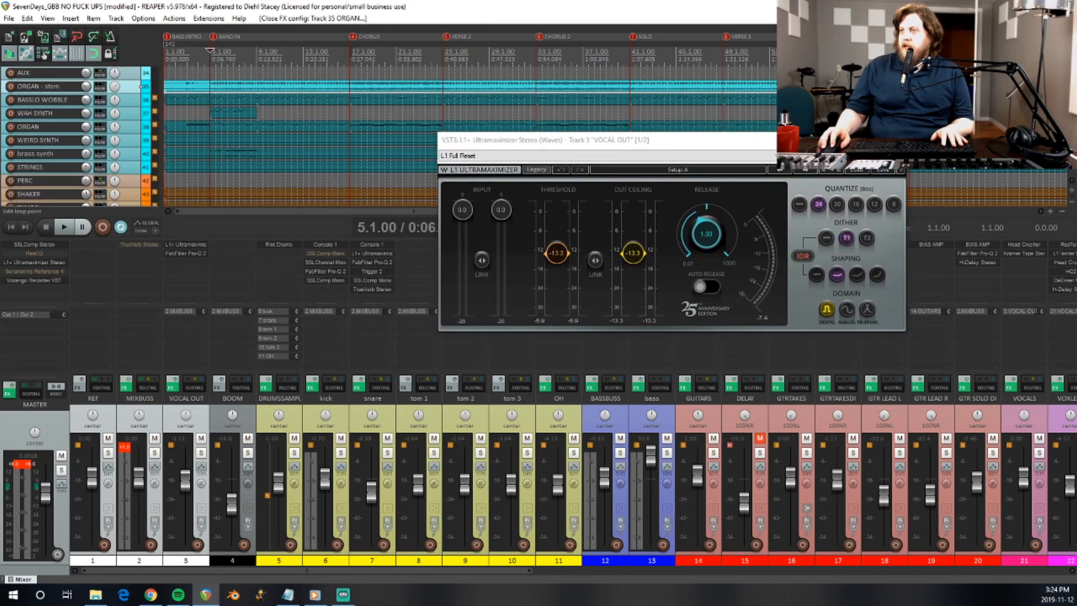
{"action": "left_click", "coordinate": [357, 66]}
{"action": "key", "text": "space"}
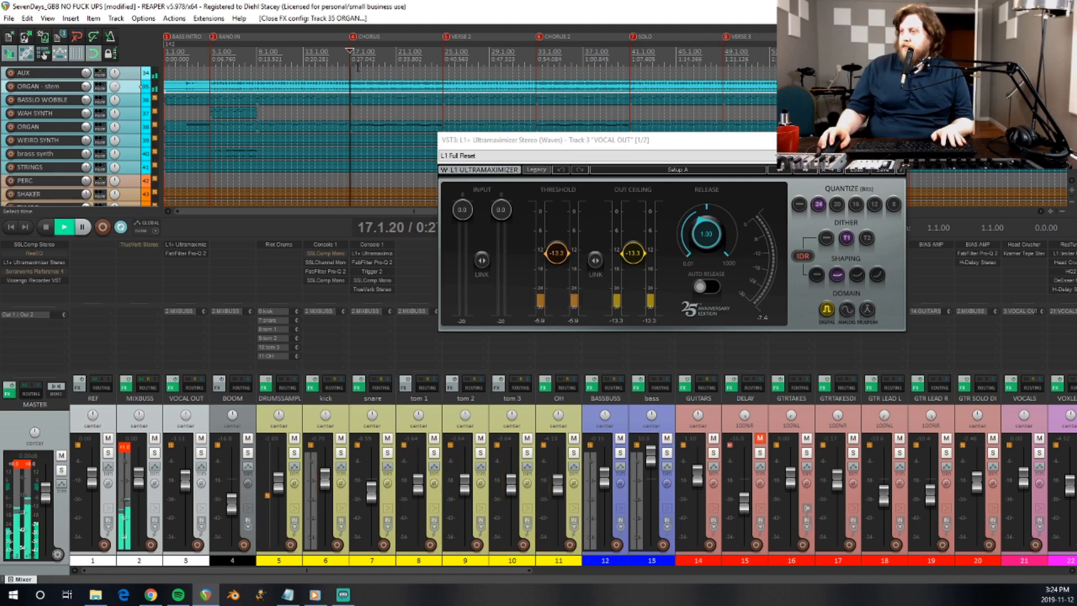
{"action": "key", "text": "space"}
{"action": "key", "text": "alt+F6"}
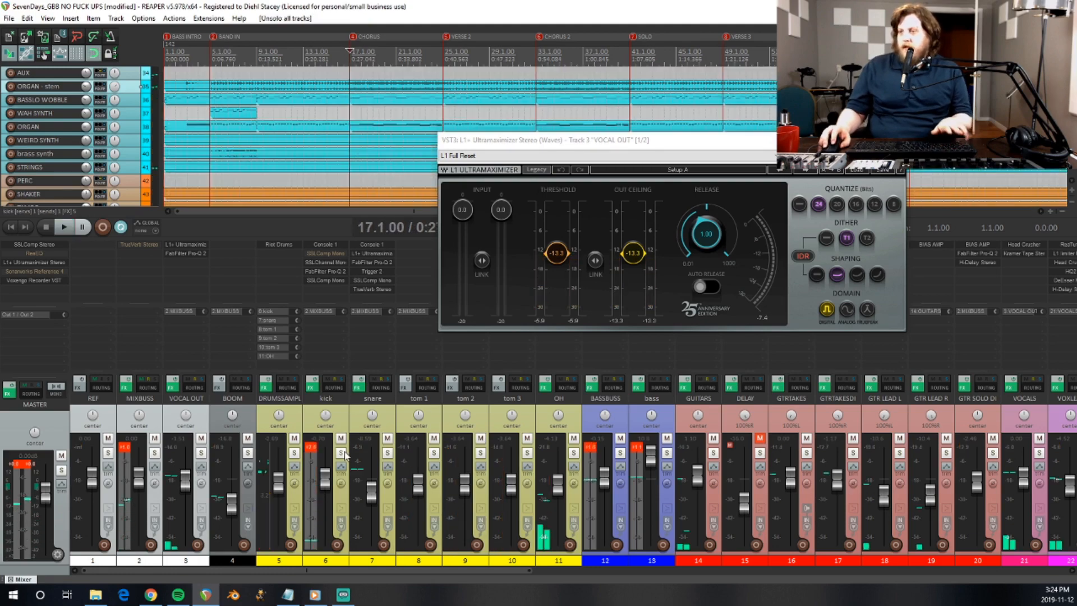
Play the full mix through the first CHORUS and CHORUS 2 to examine the VOCAL OUT limiter's action, and close the limiter.
{"action": "key", "text": "space"}
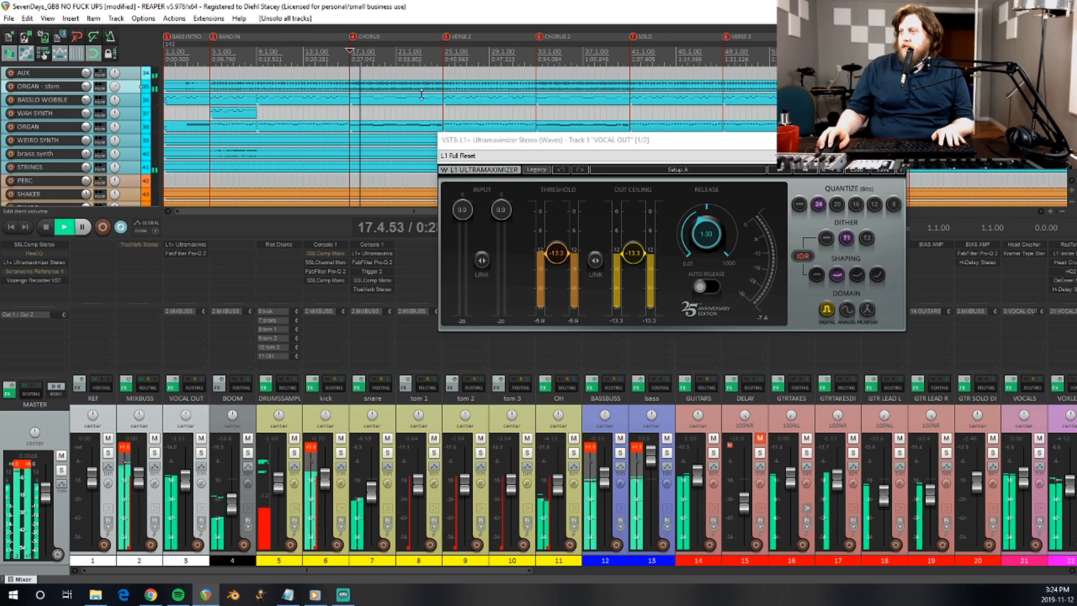
{"action": "left_click", "coordinate": [460, 51]}
{"action": "left_click", "coordinate": [548, 51]}
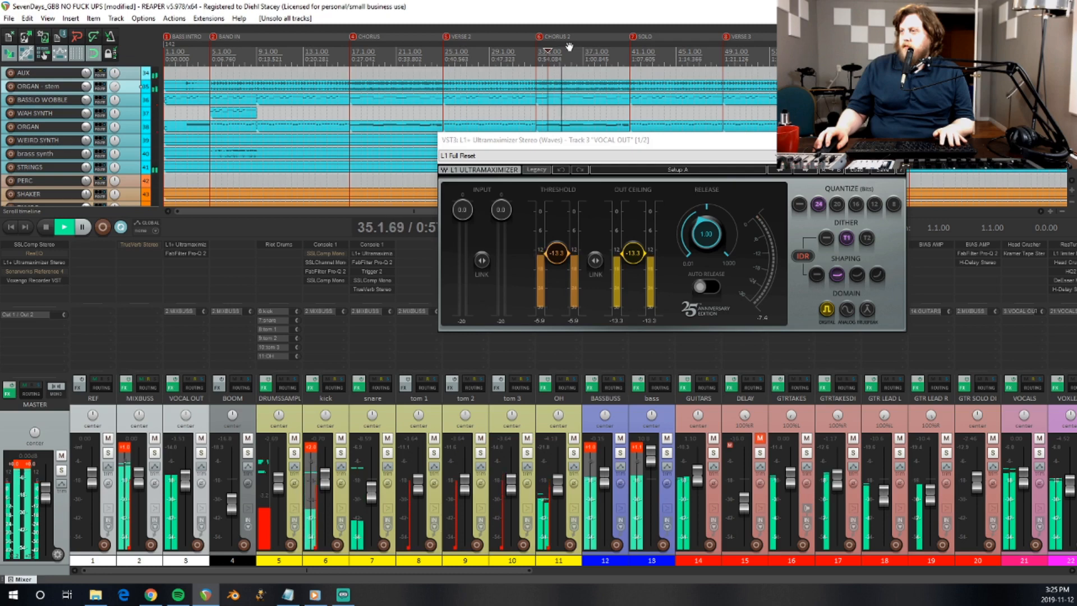
{"action": "key", "text": "space"}
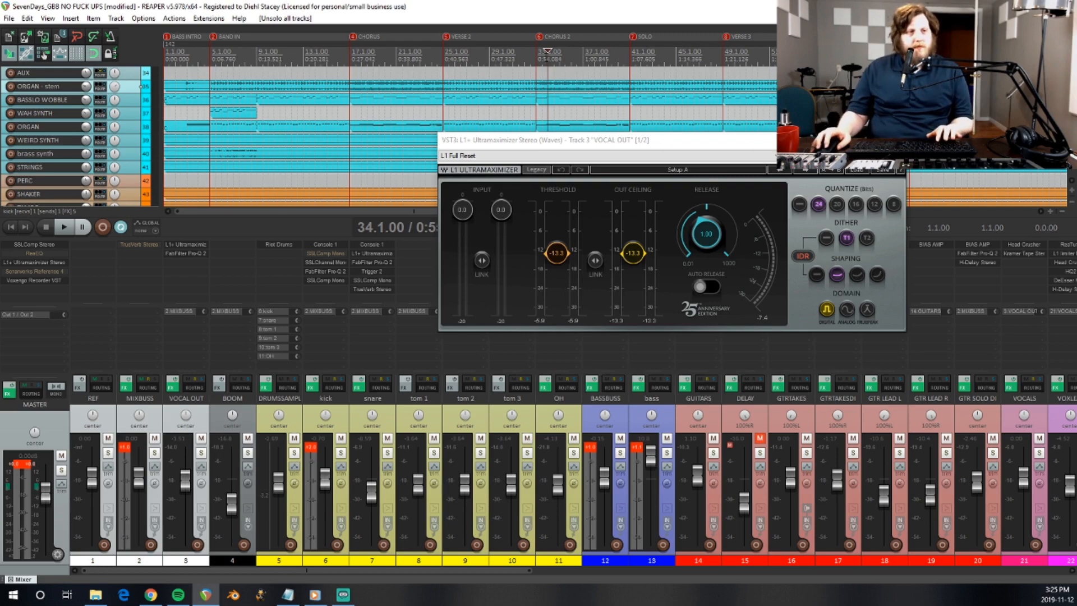
{"action": "left_click_drag", "start_coordinate": [624, 149], "coordinate": [613, 130]}
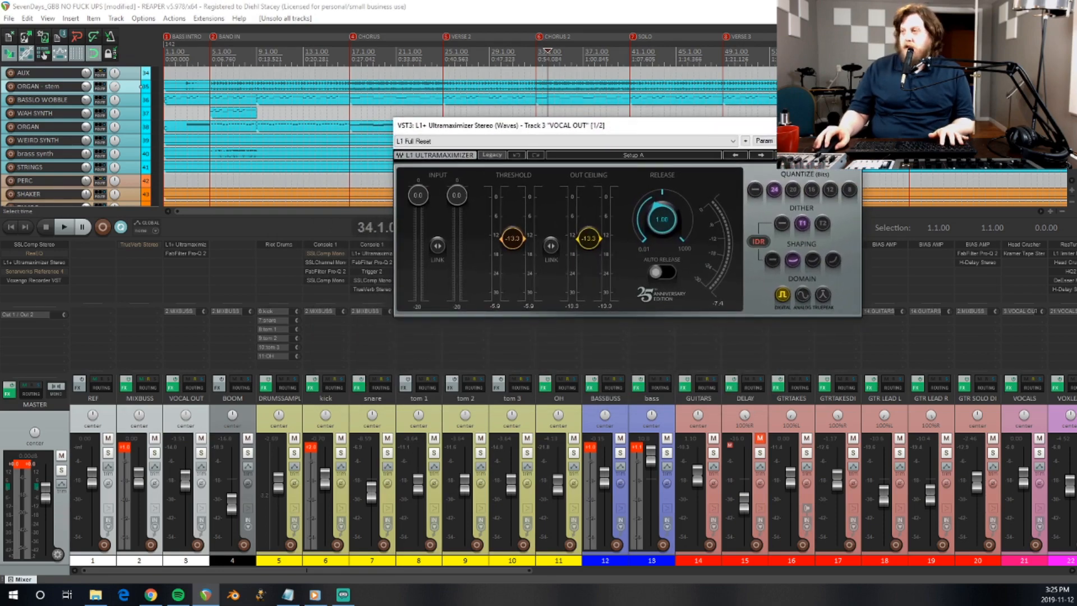
{"action": "left_click", "coordinate": [848, 126]}
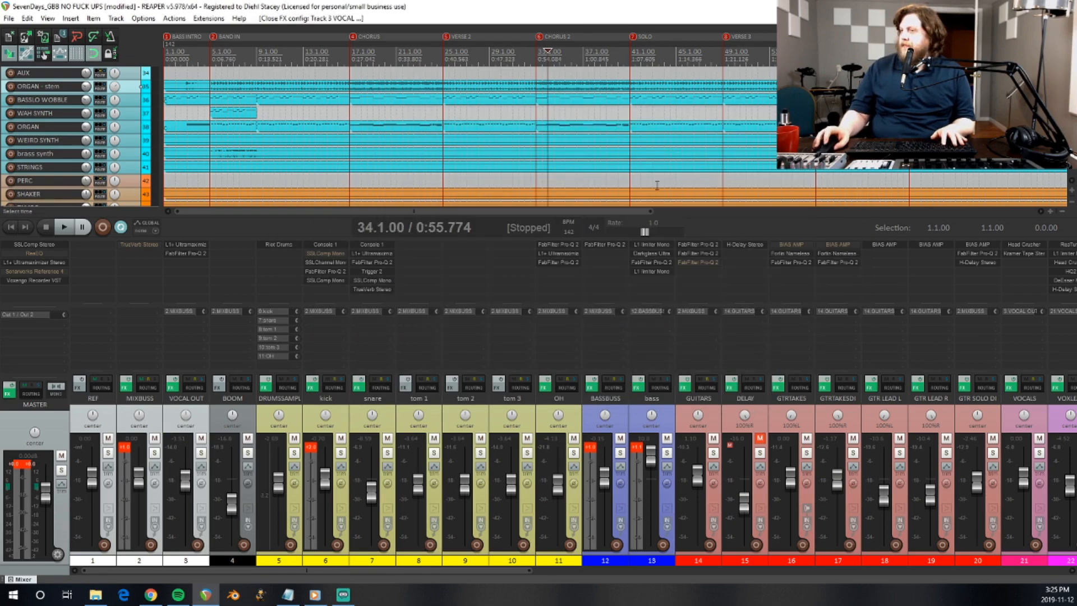
Open the FabFilter Pro-Q 2 on VOCAL OUT, move its window clear of the track's fader, and solo that track.
{"action": "left_click", "coordinate": [188, 252]}
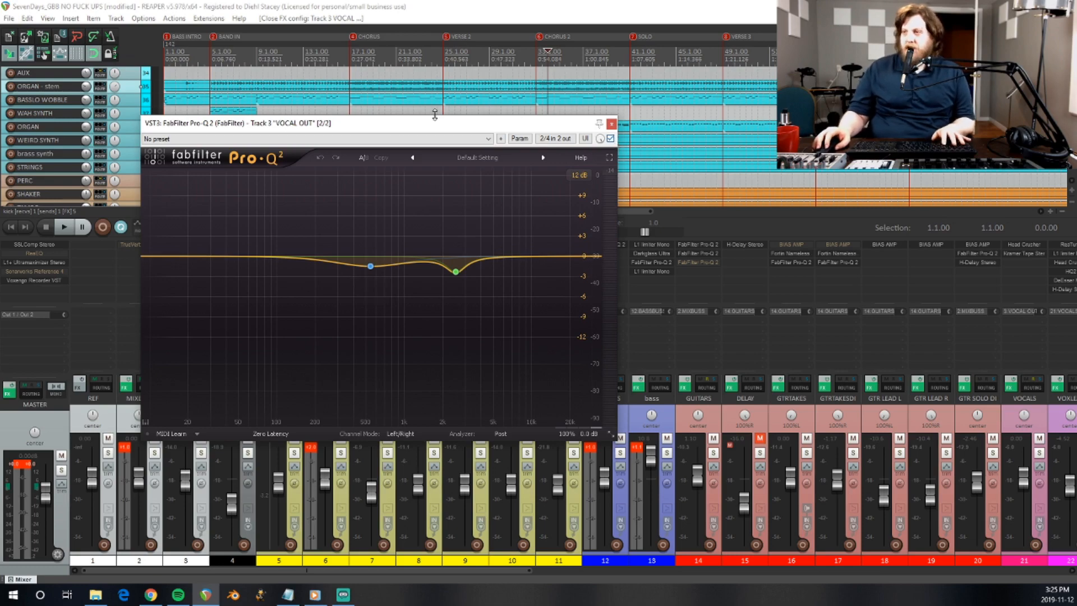
{"action": "left_click_drag", "start_coordinate": [381, 123], "coordinate": [475, 92]}
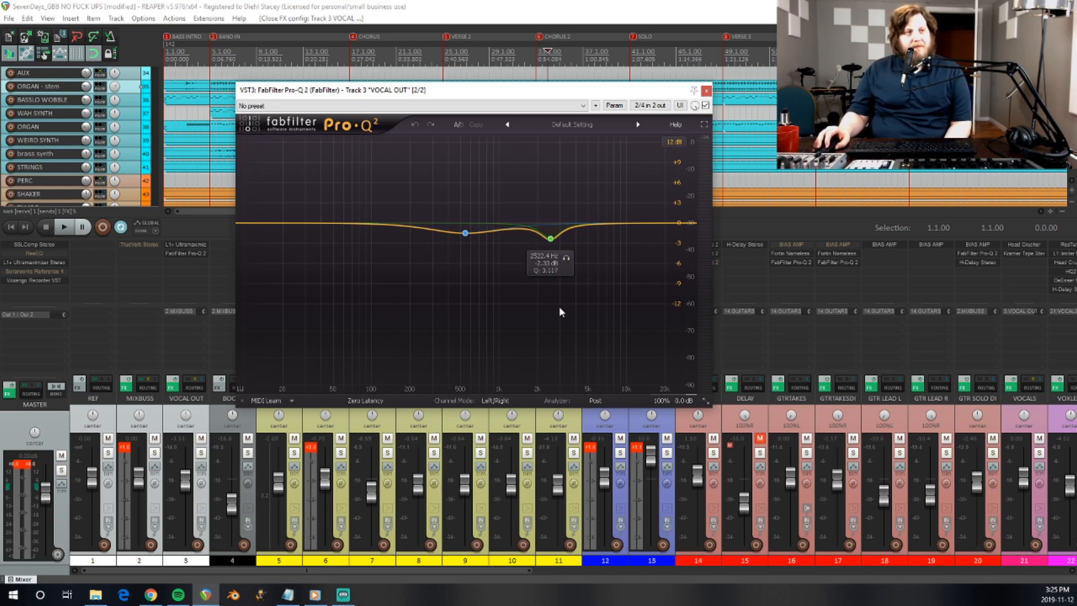
{"action": "left_click", "coordinate": [201, 452]}
Play the soloed vocal bus from the CHORUS 2 marker and audition the Pro-Q 2's 2522.4 Hz band in isolation.
{"action": "left_click", "coordinate": [566, 257]}
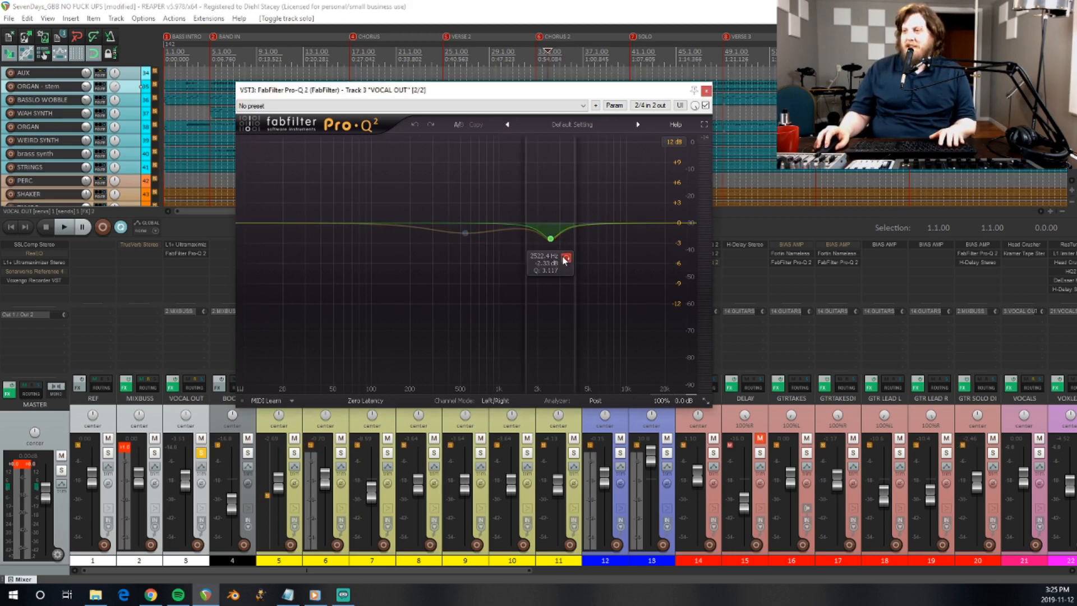
{"action": "left_click", "coordinate": [566, 257]}
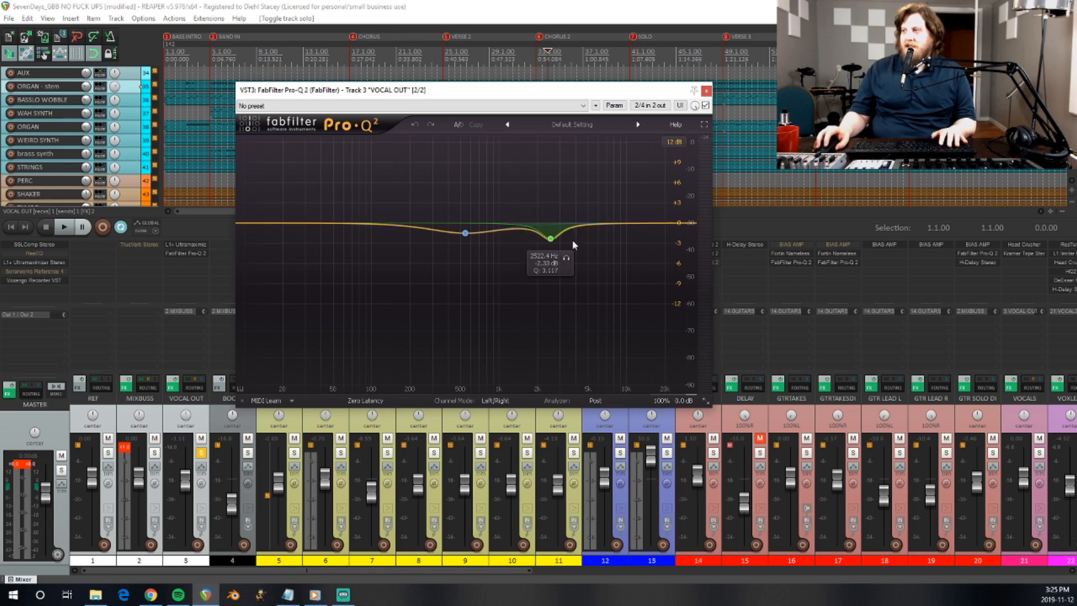
{"action": "key", "text": "space"}
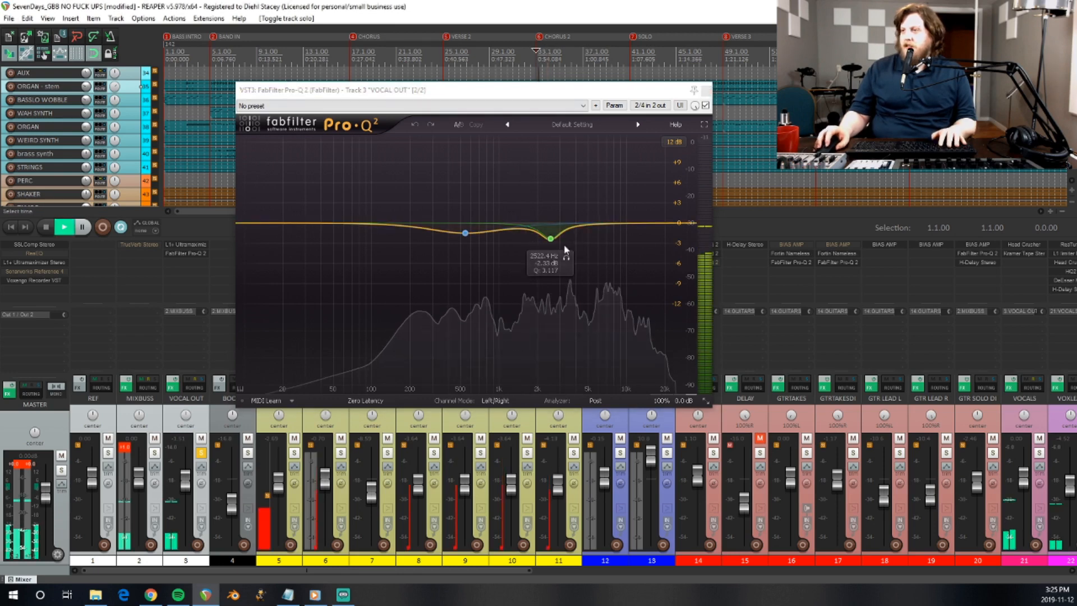
{"action": "left_click", "coordinate": [565, 257]}
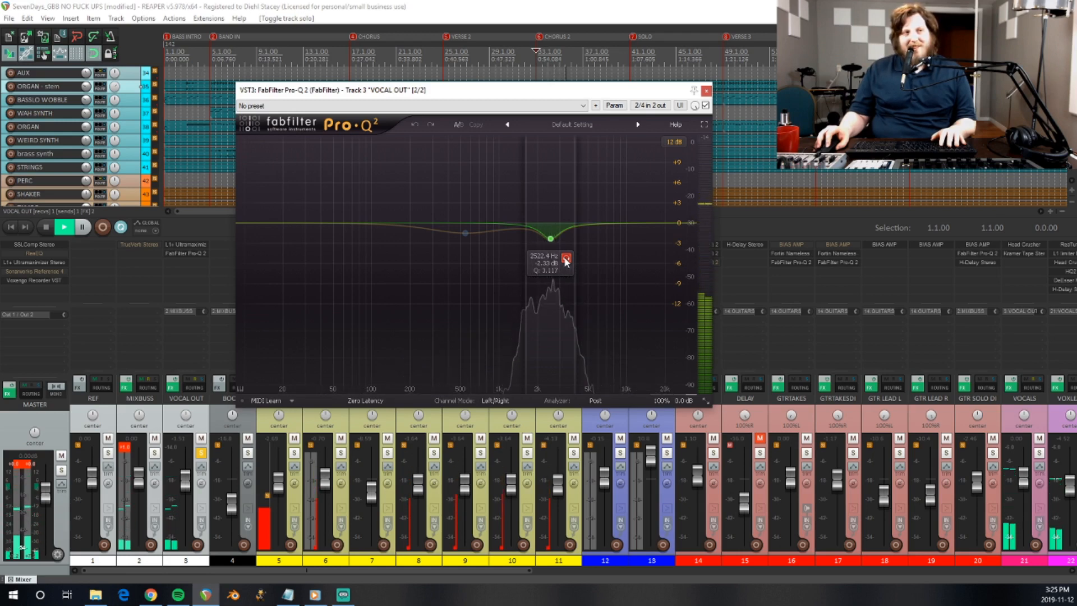
{"action": "left_click", "coordinate": [566, 258]}
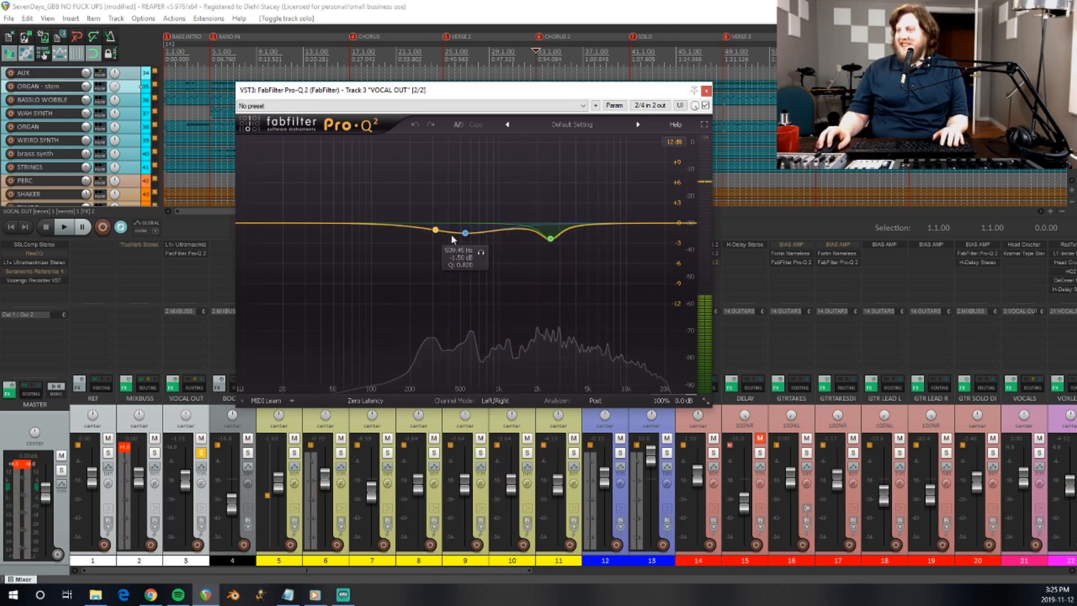
Audition the lower-mid band near 539 Hz in isolation during playback, turn its band solo off, and close the EQ window.
{"action": "left_click", "coordinate": [483, 253]}
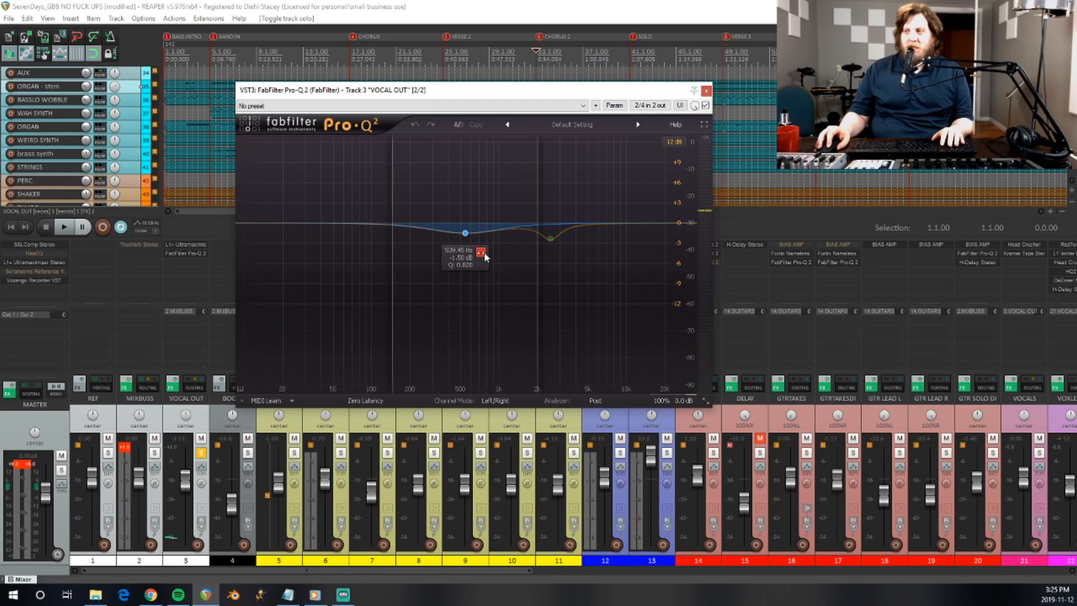
{"action": "key", "text": "space"}
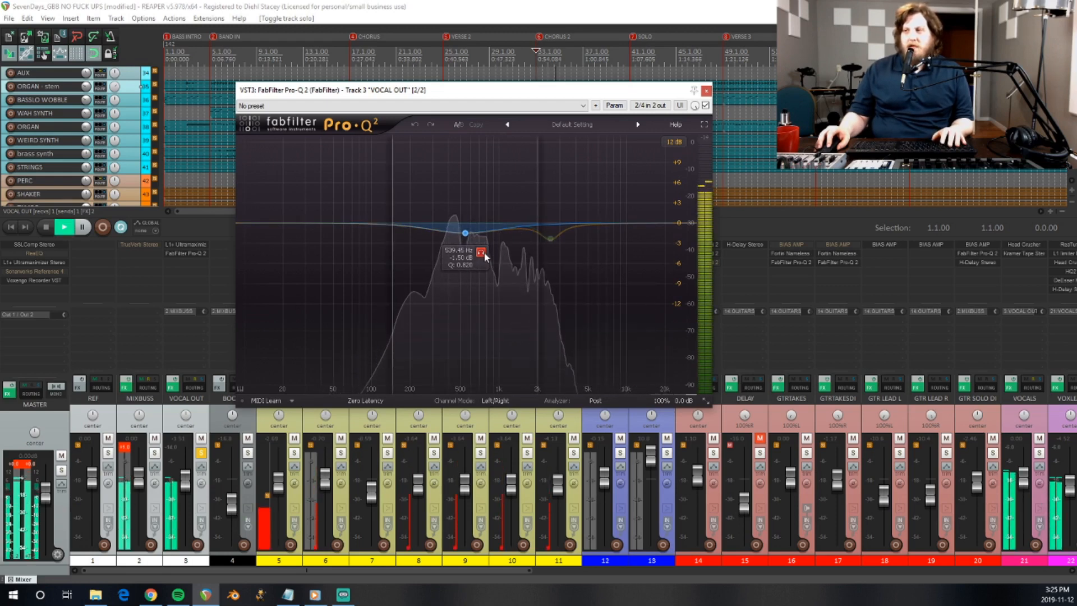
{"action": "key", "text": "space"}
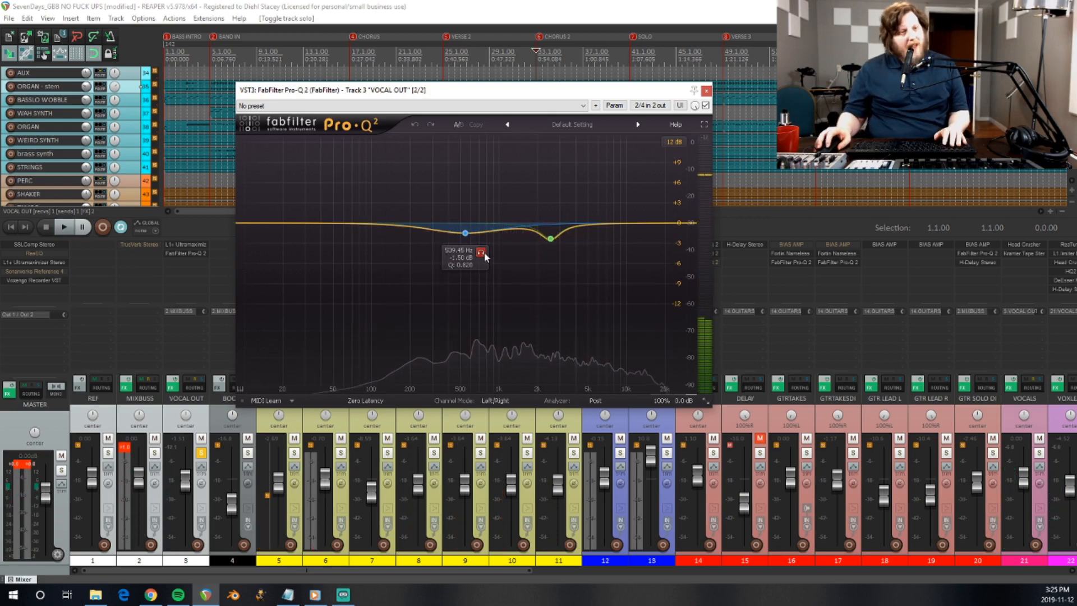
{"action": "left_click", "coordinate": [481, 253]}
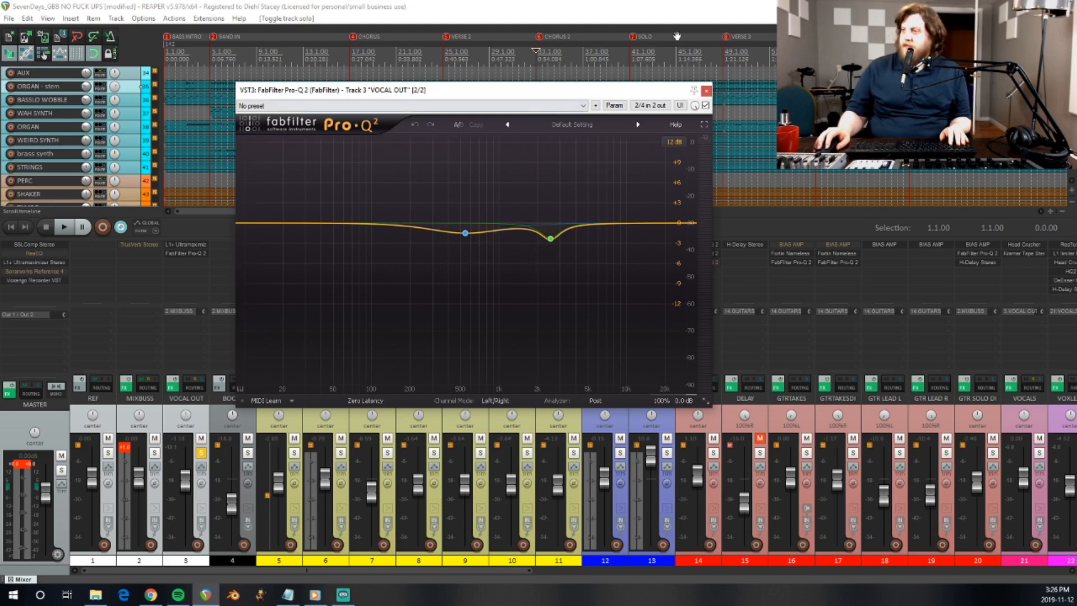
{"action": "left_click", "coordinate": [706, 90]}
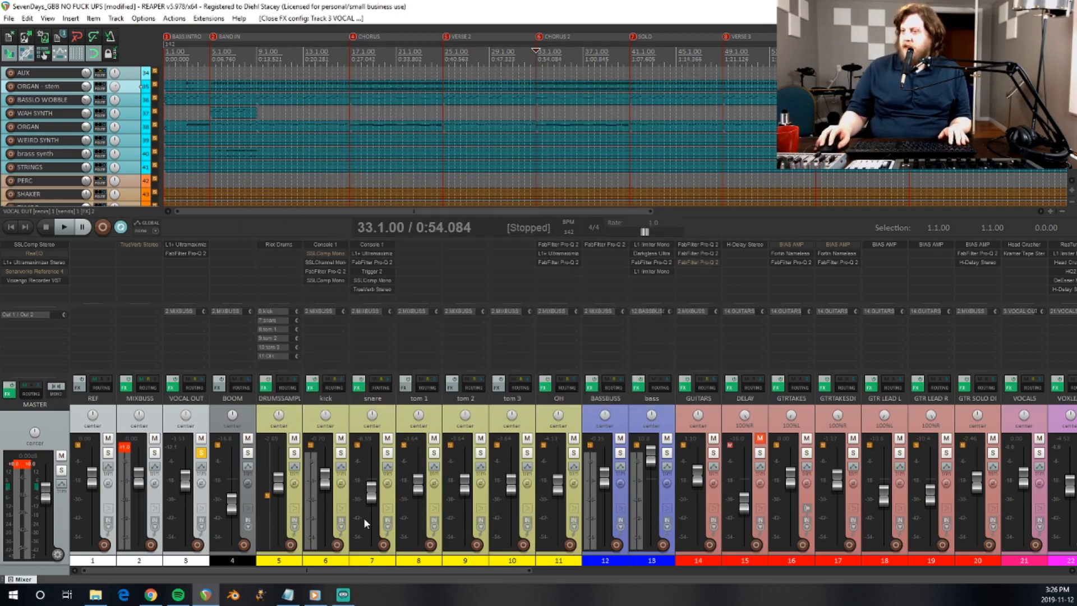
Look through the synth group's tracks from BASSLO WOBBLE to STRINGS, inspecting their items on the timeline and ending on brass synth.
{"action": "left_click_drag", "start_coordinate": [383, 570], "coordinate": [384, 571]}
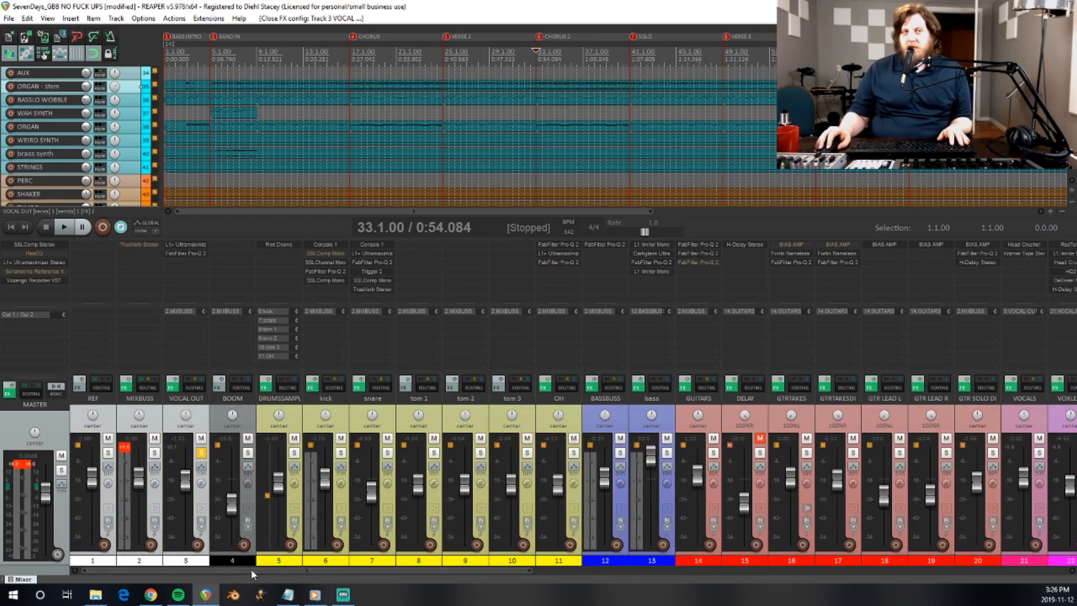
{"action": "left_click_drag", "start_coordinate": [251, 568], "coordinate": [853, 579]}
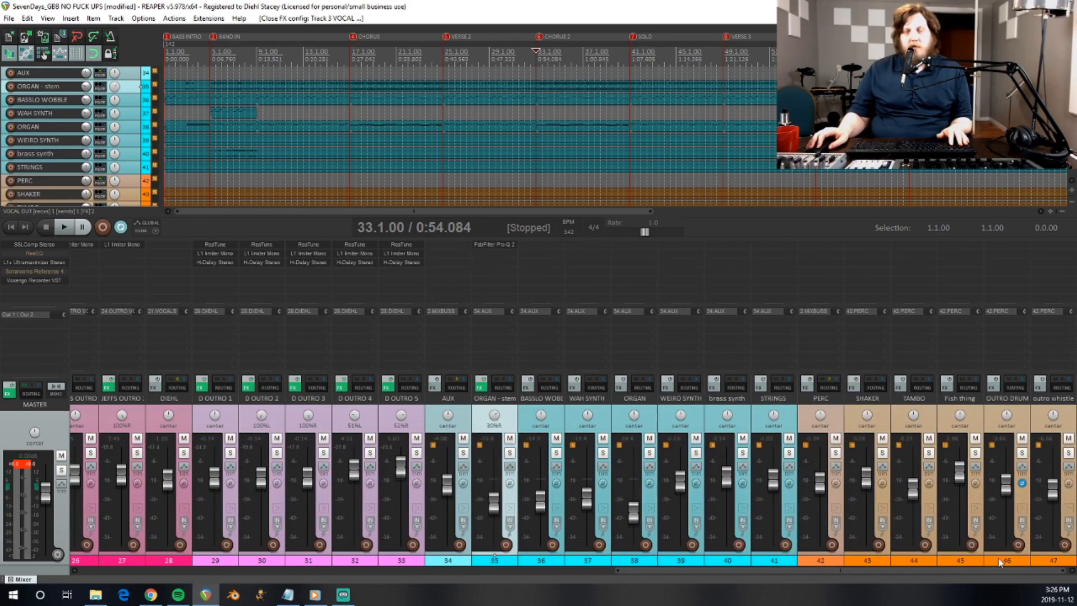
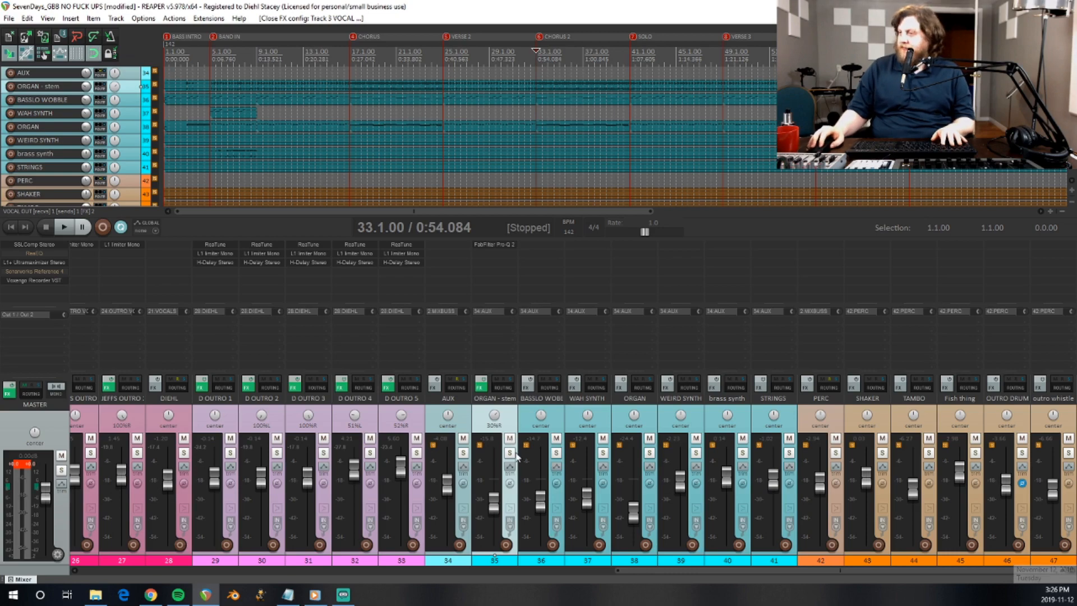
{"action": "left_click", "coordinate": [554, 433]}
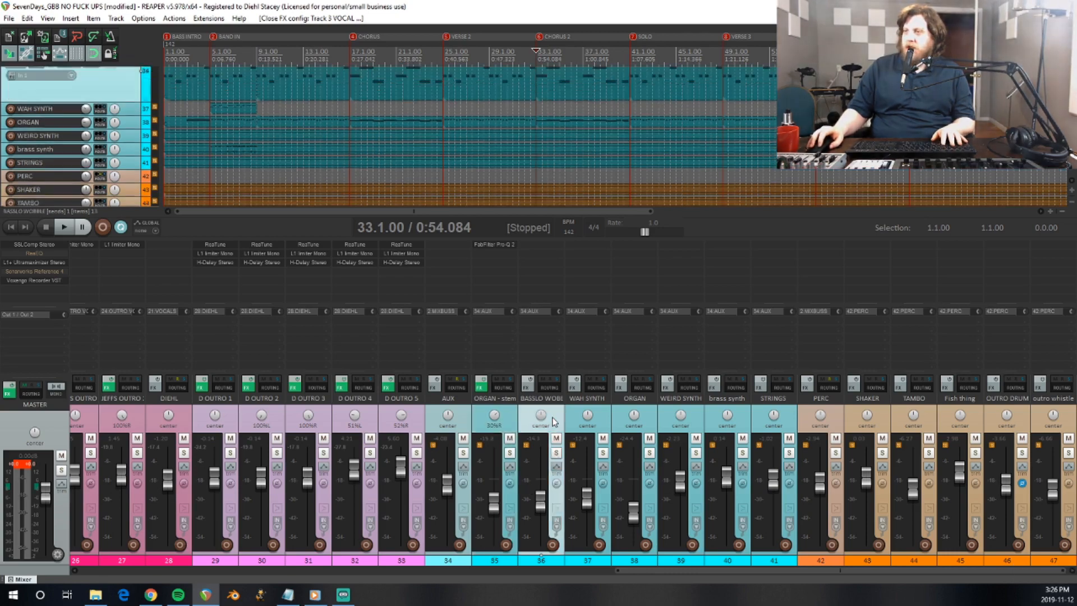
{"action": "left_click", "coordinate": [128, 137]}
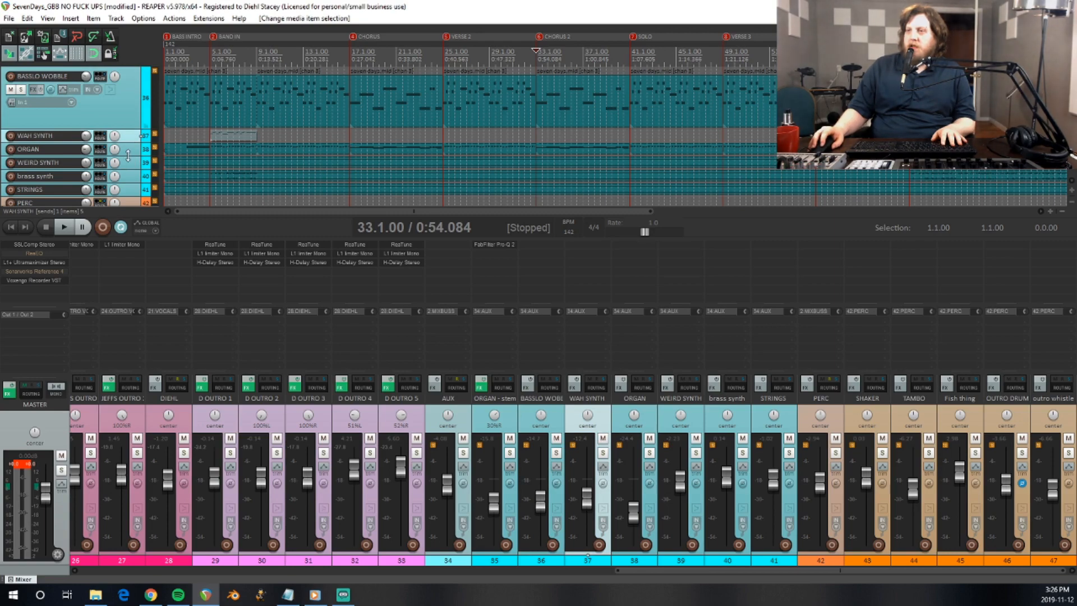
{"action": "left_click_drag", "start_coordinate": [128, 155], "coordinate": [129, 166]}
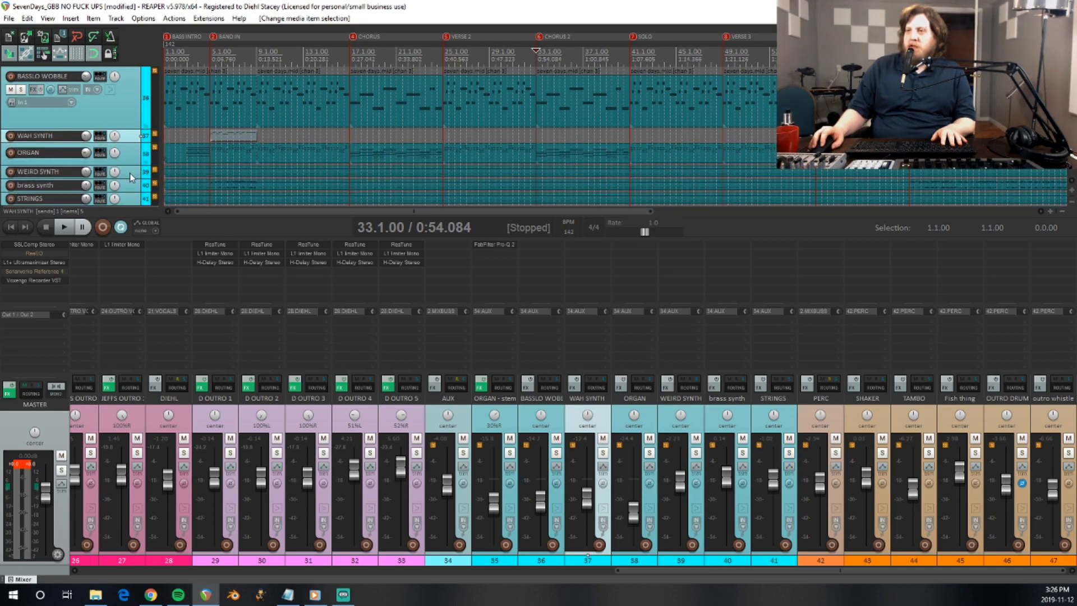
{"action": "left_click", "coordinate": [131, 184]}
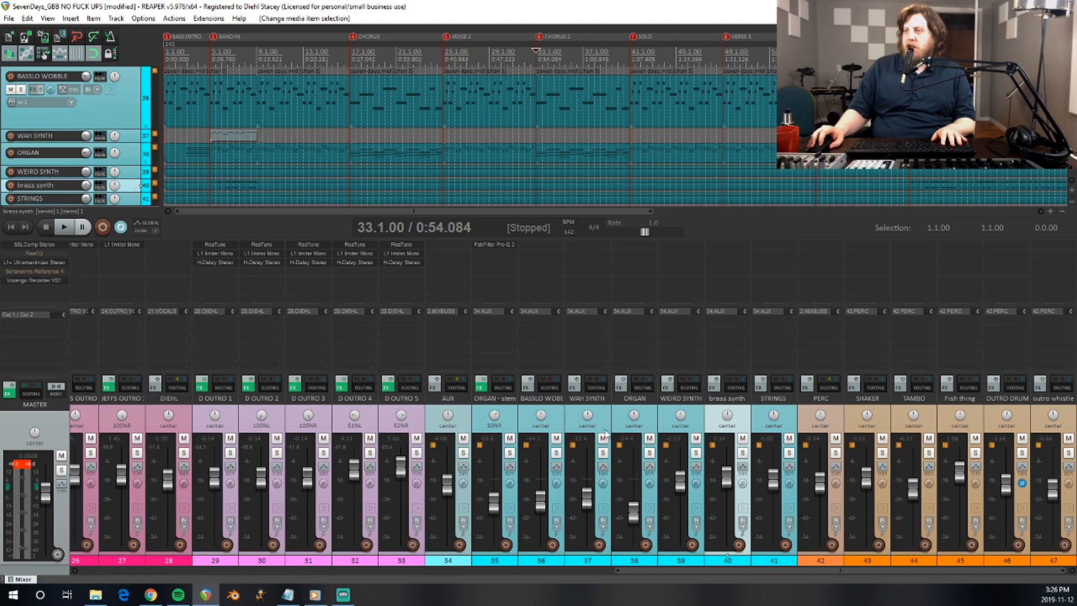
{"action": "left_click", "coordinate": [782, 417]}
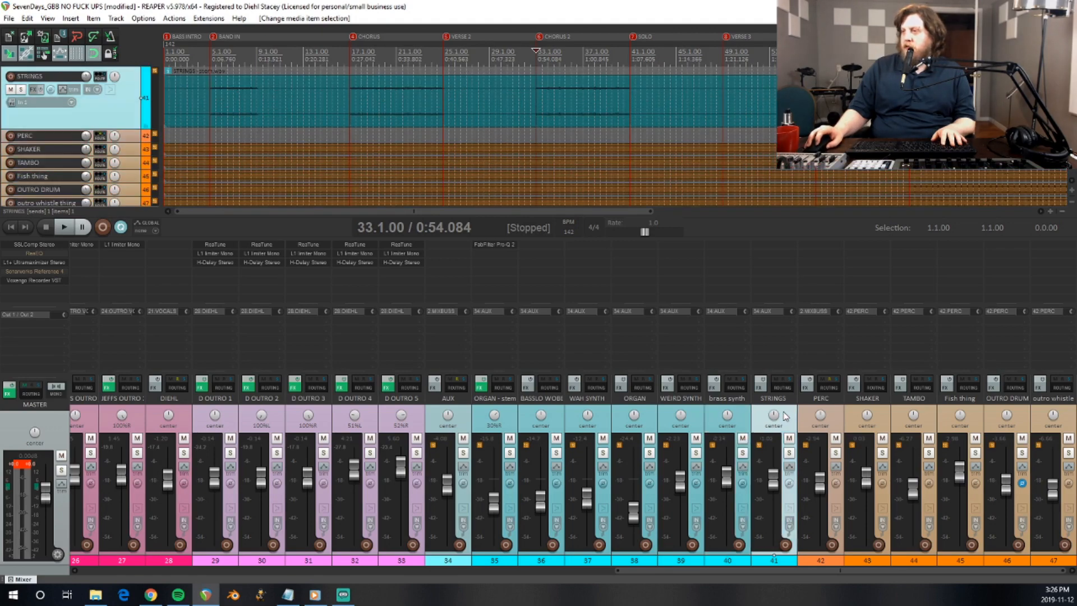
{"action": "left_click", "coordinate": [741, 422]}
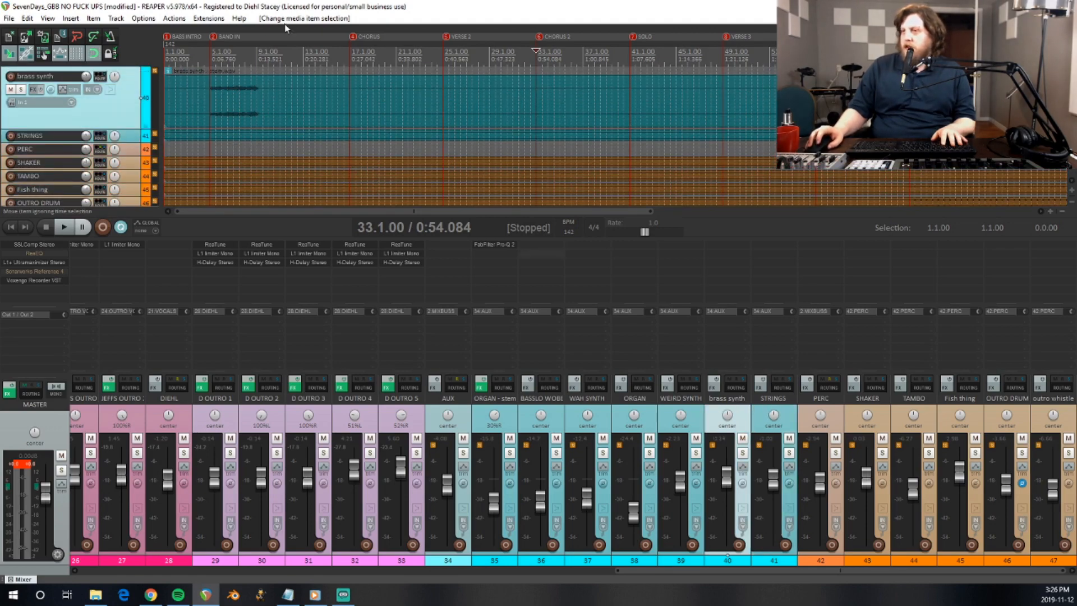
Play WEIRD SYNTH and brass synth soloed together from the BAND IN marker, unsolo brass synth to hear WEIRD SYNTH alone, and stop.
{"action": "left_click", "coordinate": [742, 453]}
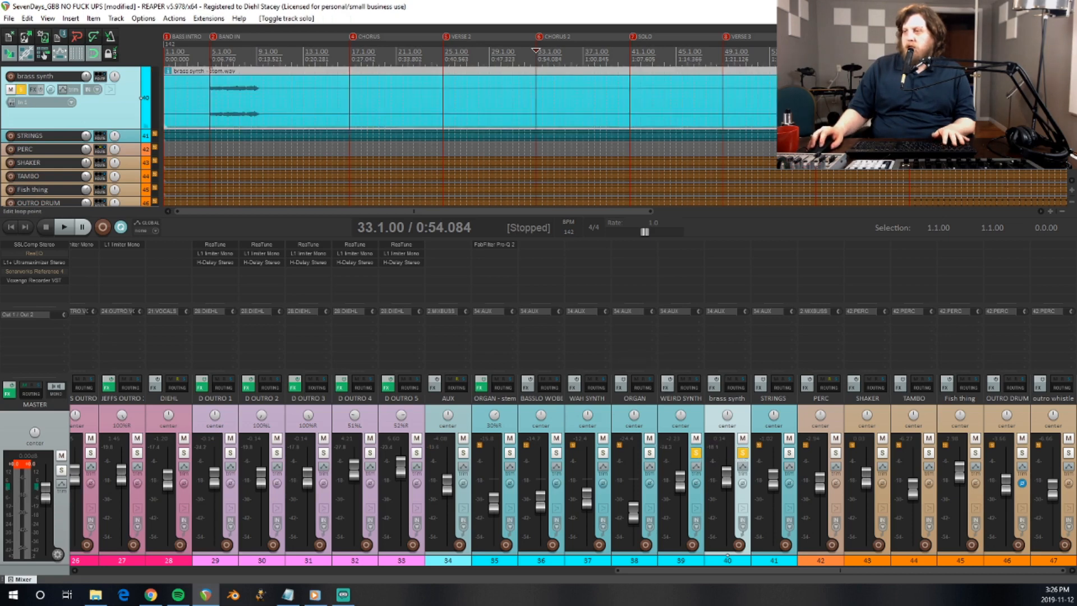
{"action": "left_click", "coordinate": [210, 51]}
{"action": "key", "text": "space"}
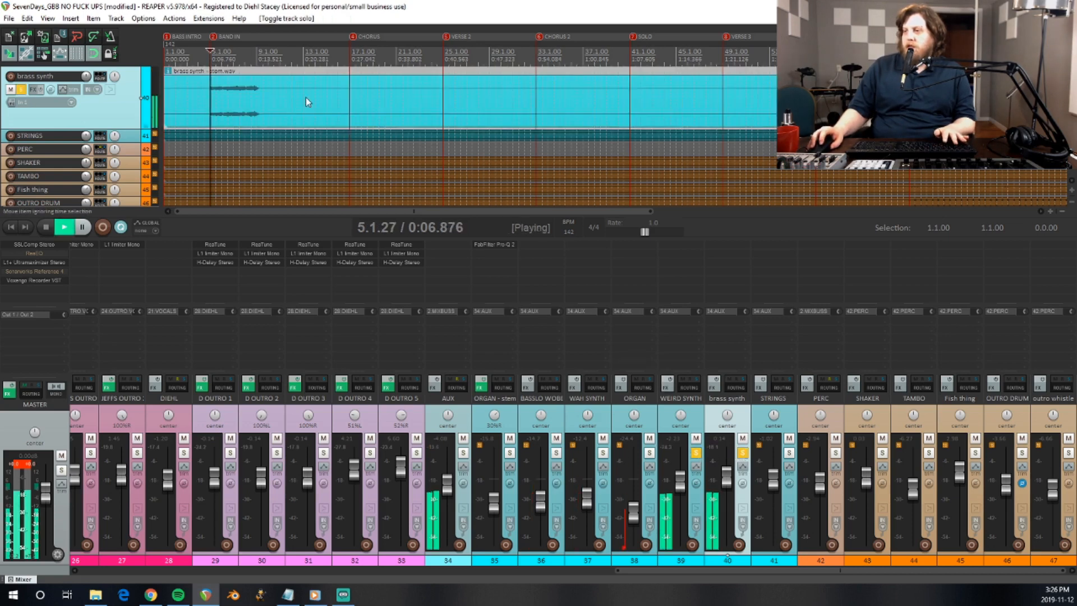
{"action": "left_click", "coordinate": [743, 453]}
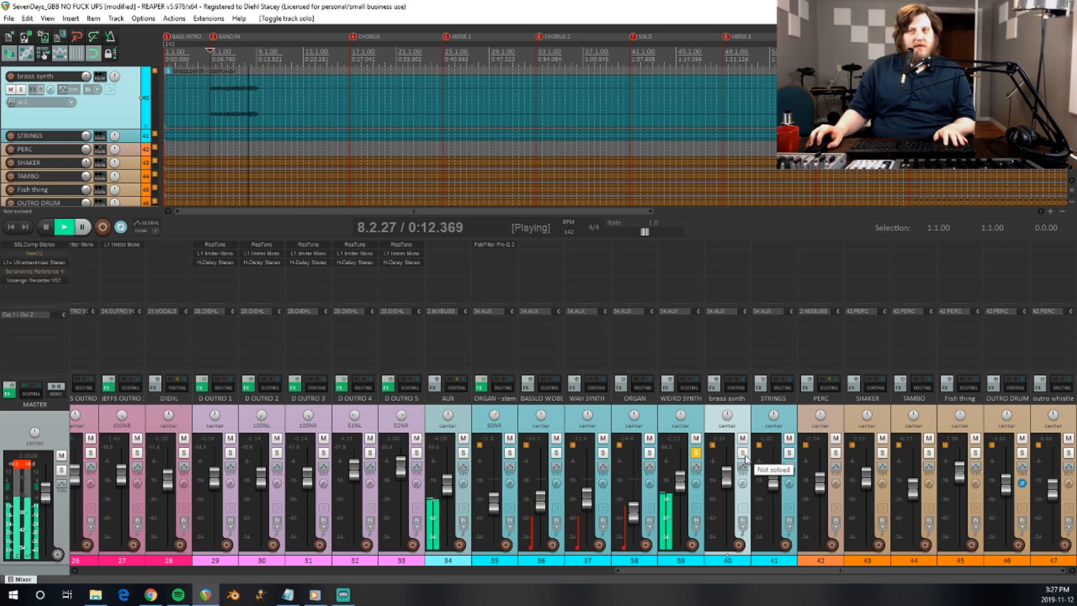
{"action": "key", "text": "space"}
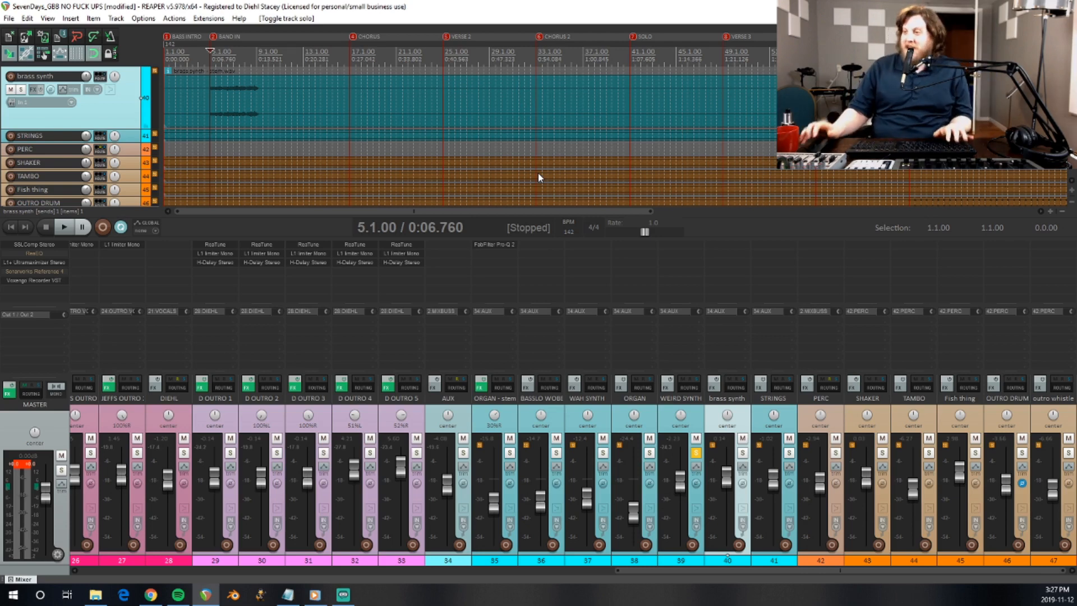
Play brass synth soloed alone from the BAND IN marker, replay it together with WEIRD SYNTH, and stop.
{"action": "left_click", "coordinate": [742, 453]}
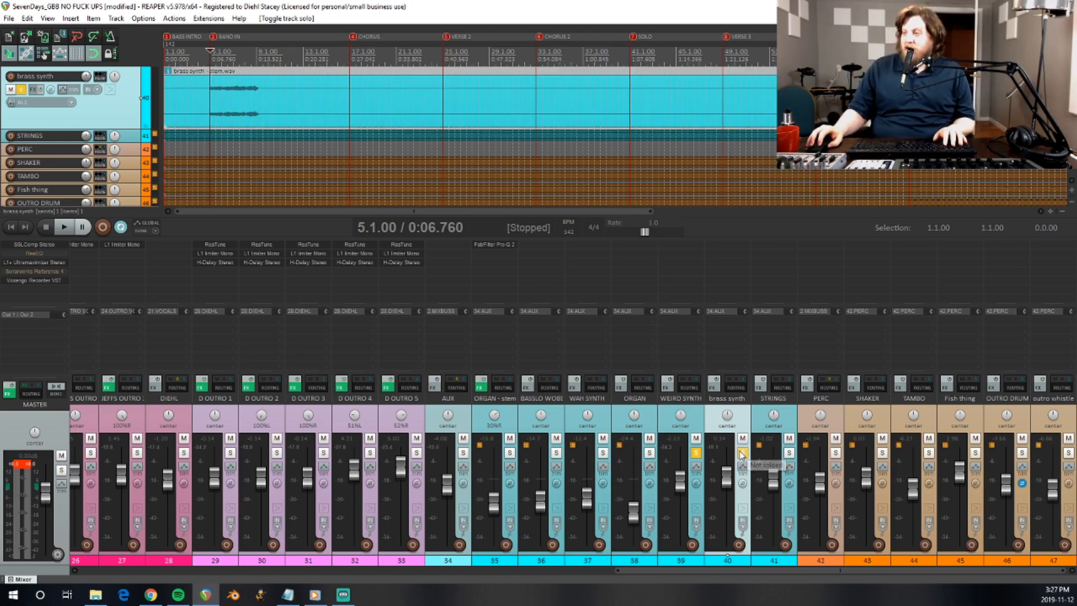
{"action": "left_click", "coordinate": [696, 453]}
{"action": "key", "text": "space"}
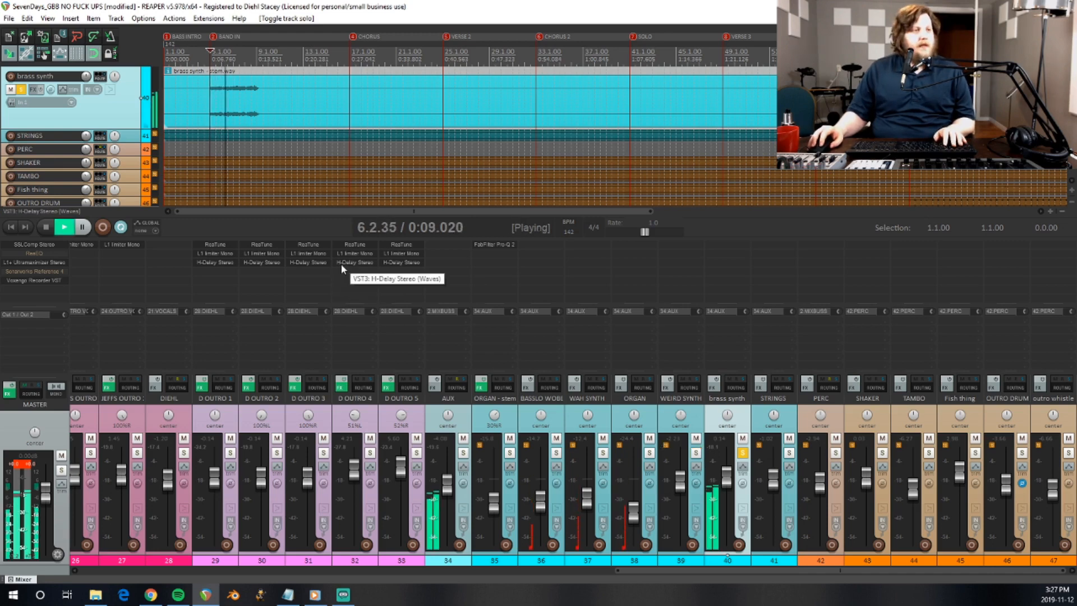
{"action": "key", "text": "space"}
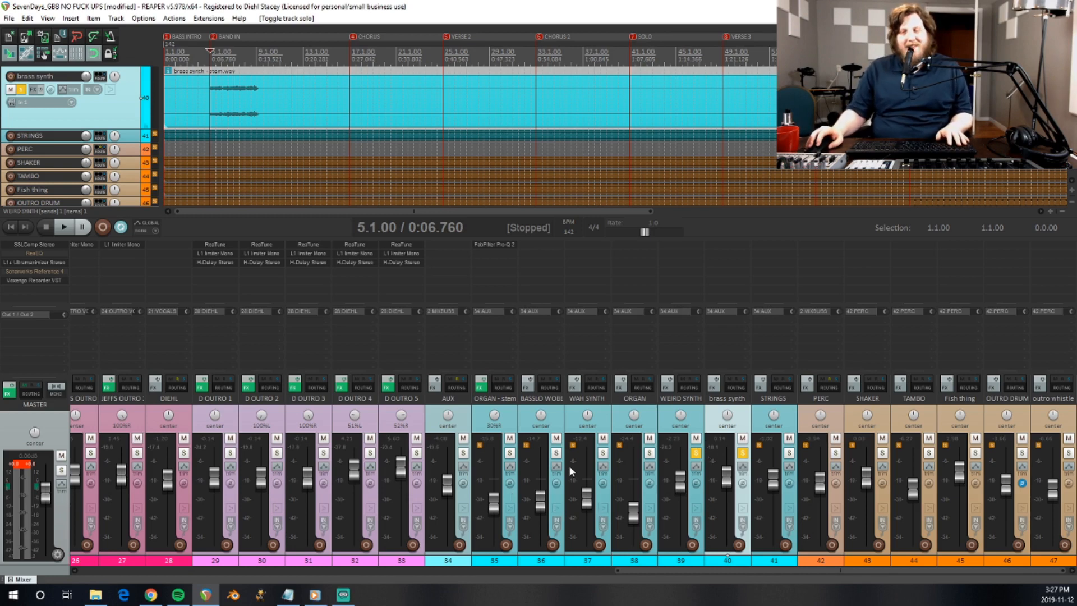
{"action": "key", "text": "space"}
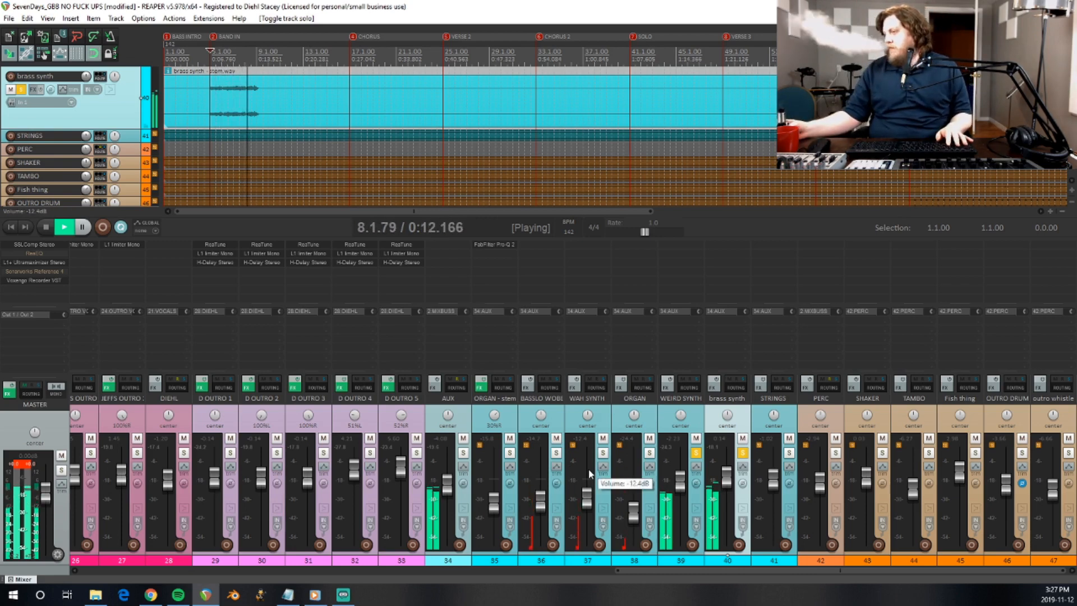
{"action": "key", "text": "space"}
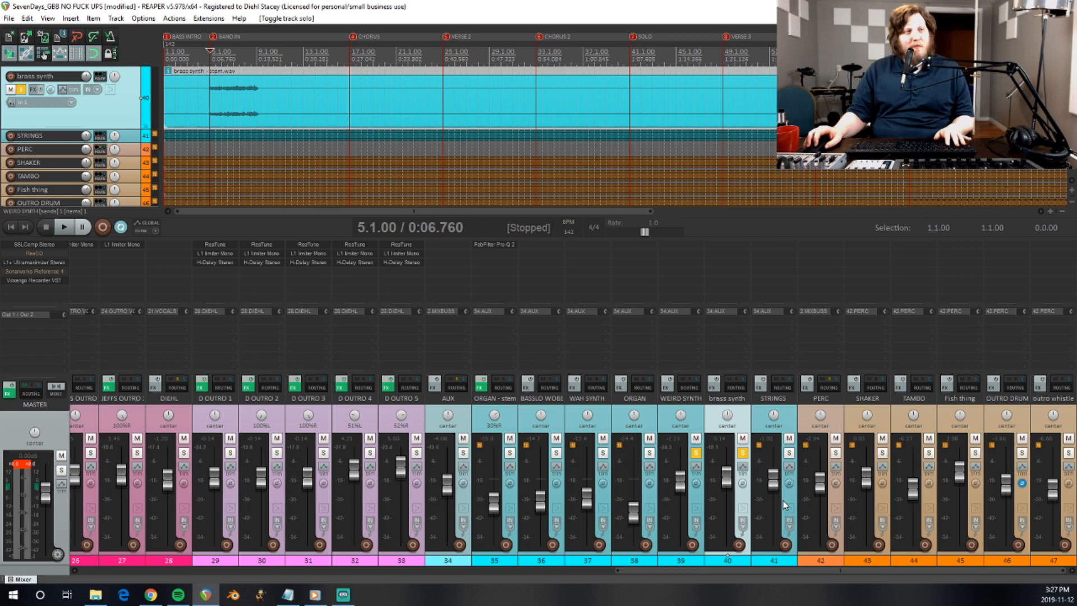
Clear all track solos and solo the STRINGS track.
{"action": "left_click", "coordinate": [744, 454]}
{"action": "left_click", "coordinate": [790, 416]}
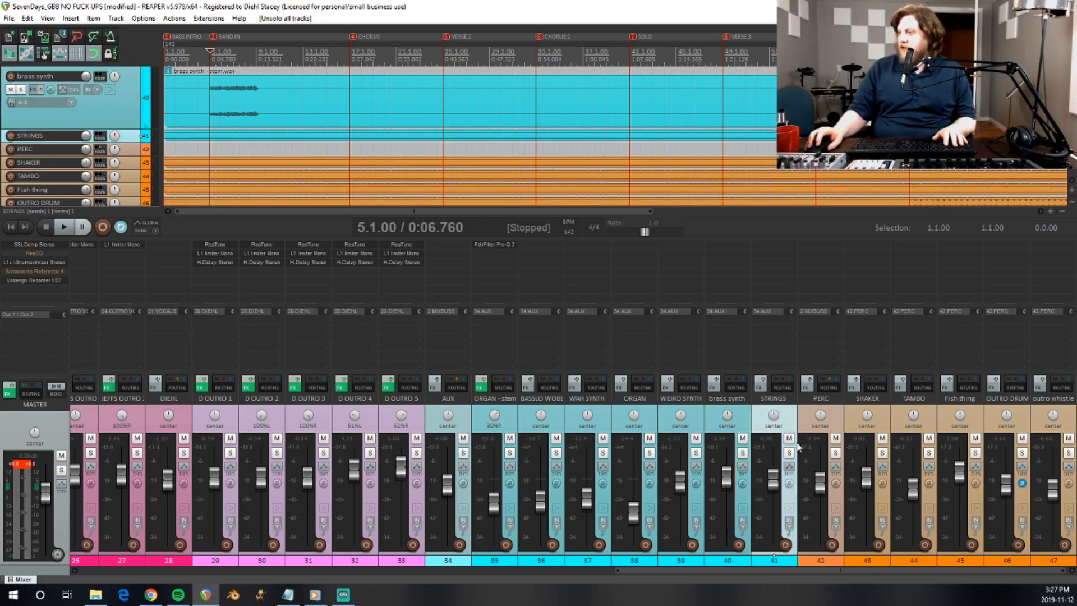
{"action": "left_click", "coordinate": [789, 454]}
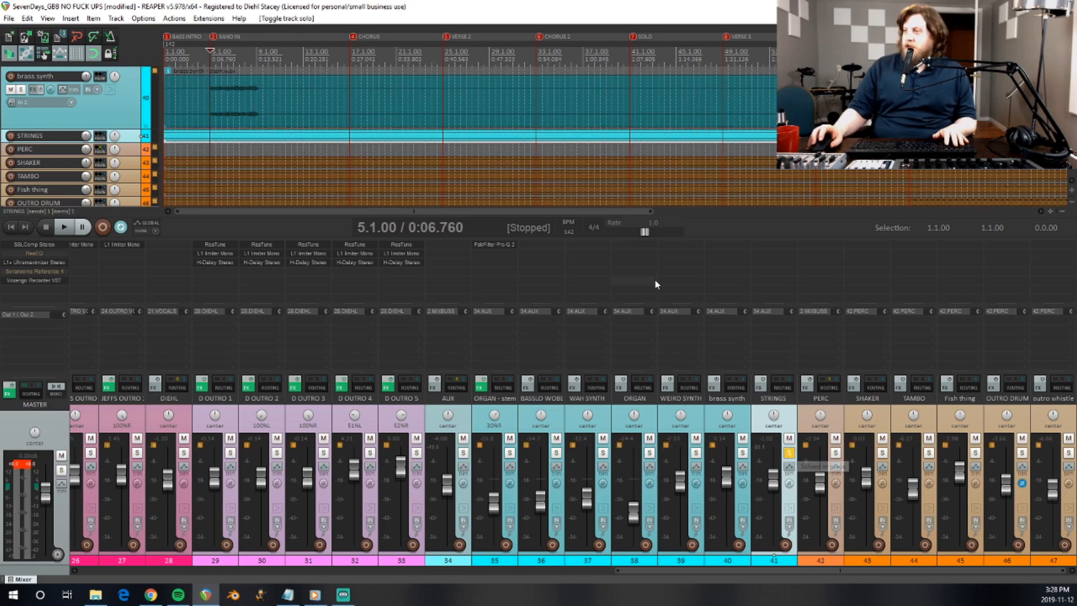
Enlarge the track heights to show the STRINGS waveform across the song and cue playback at the CHORUS 3 marker, bar 57.1.00.
{"action": "scroll", "coordinate": [426, 151], "scroll_direction": "down", "scroll_amount": 4}
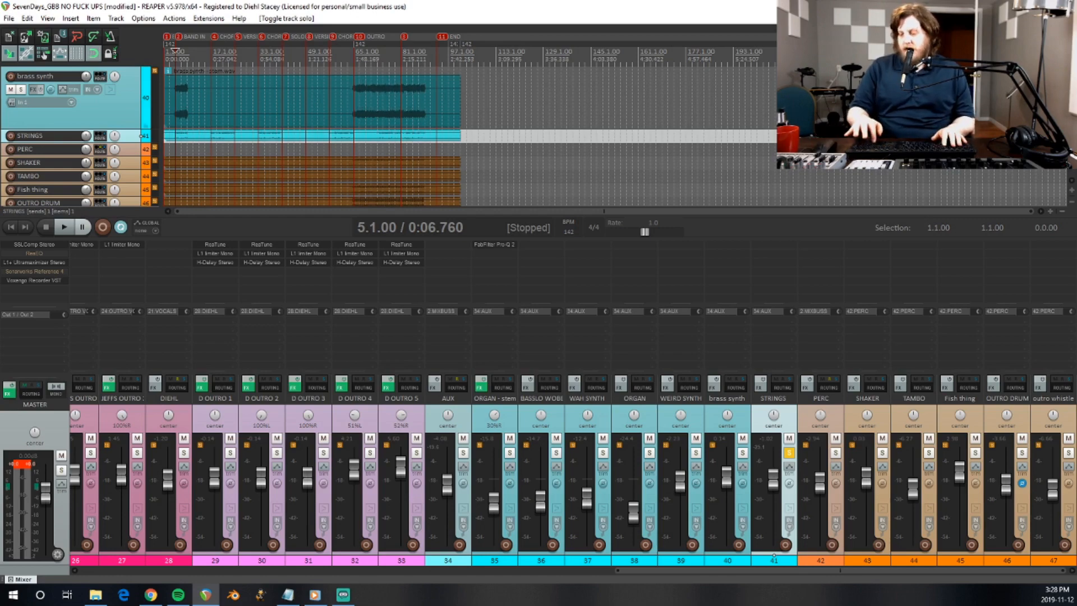
{"action": "key", "text": "ctrl+Down"}
{"action": "key", "text": "ctrl+Up"}
{"action": "key", "text": "ctrl+Up"}
{"action": "key", "text": "ctrl+Up"}
{"action": "key", "text": "ctrl+Up"}
{"action": "key", "text": "ctrl+Up"}
{"action": "key", "text": "ctrl+Up"}
{"action": "key", "text": "ctrl+Up"}
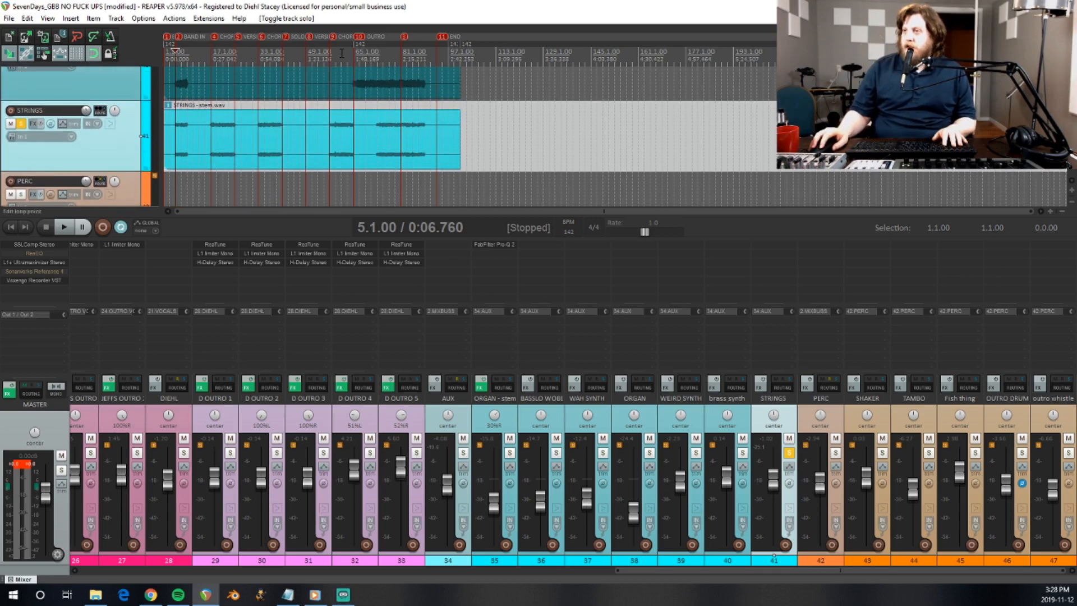
{"action": "left_click", "coordinate": [331, 56]}
{"action": "scroll", "coordinate": [331, 56], "scroll_direction": "up", "scroll_amount": 5}
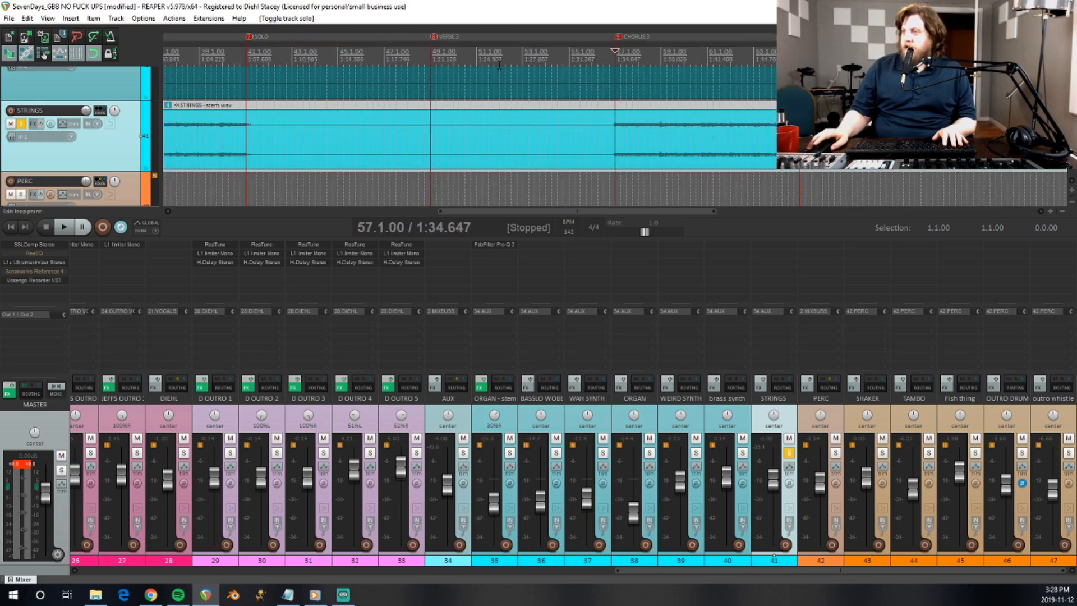
Play the soloed STRINGS track from the CHORUS 3 marker and stop.
{"action": "key", "text": "space"}
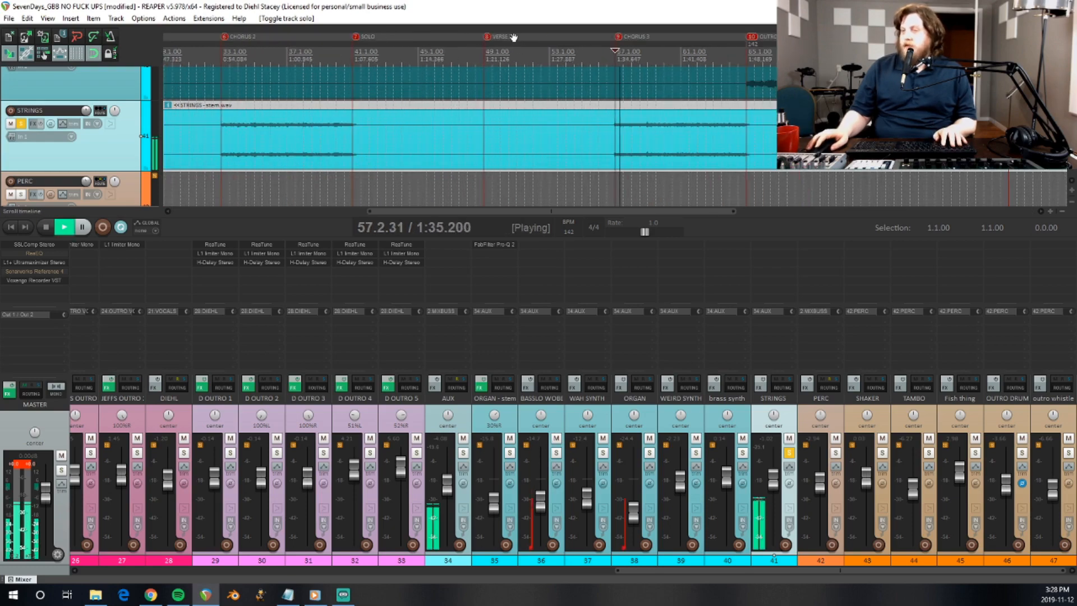
{"action": "key", "text": "space"}
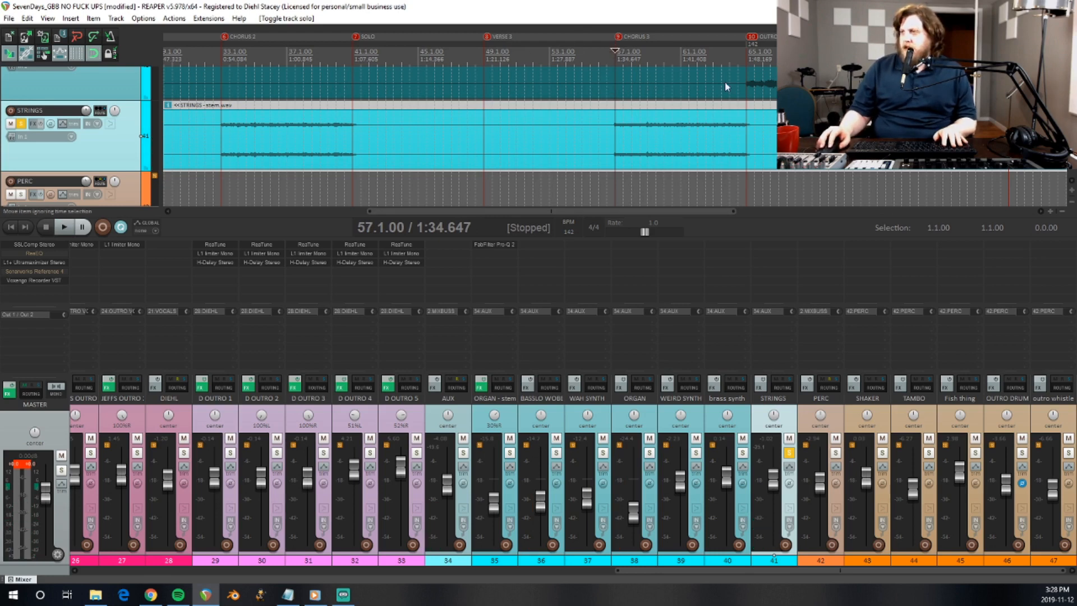
Remove the stray send from WEIRD SYNTH in the brass synth track's routing and close the routing window.
{"action": "left_click_drag", "start_coordinate": [681, 325], "coordinate": [744, 357]}
{"action": "left_click", "coordinate": [623, 19]}
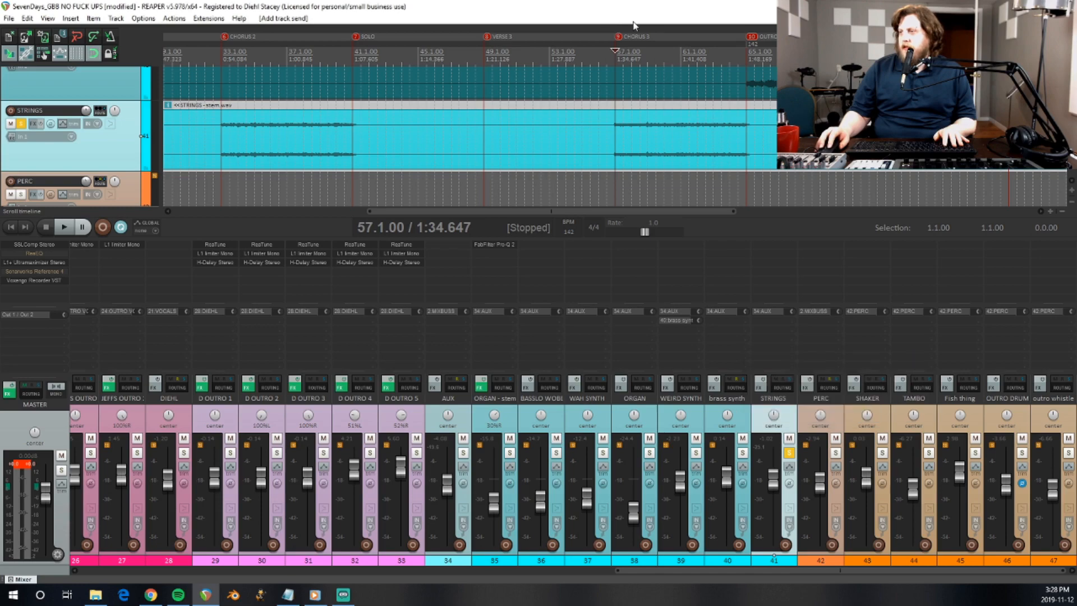
{"action": "left_click", "coordinate": [737, 387]}
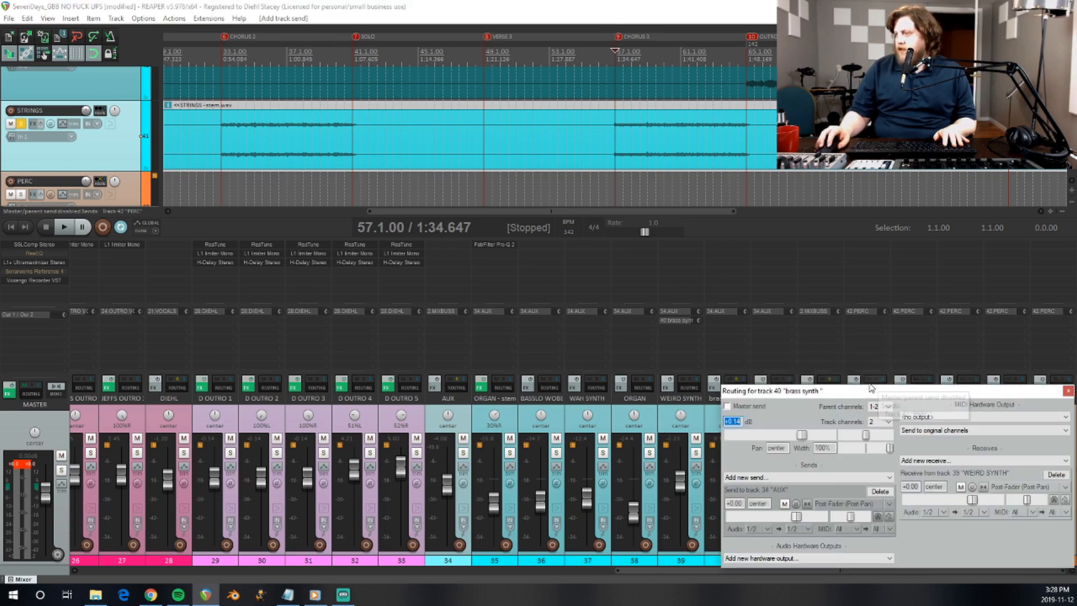
{"action": "left_click_drag", "start_coordinate": [869, 388], "coordinate": [650, 231]}
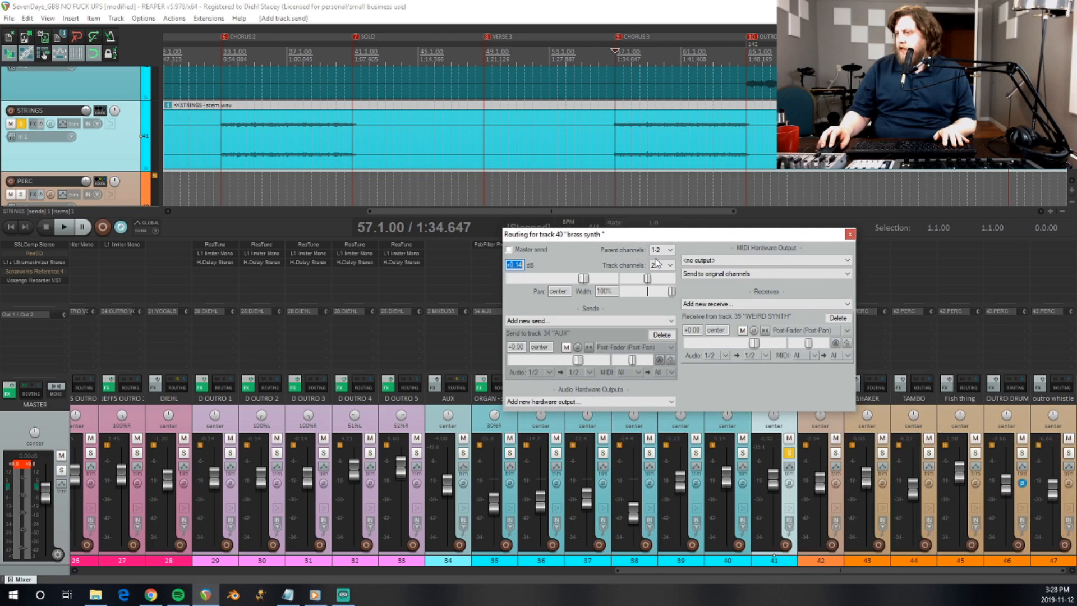
{"action": "left_click", "coordinate": [836, 319]}
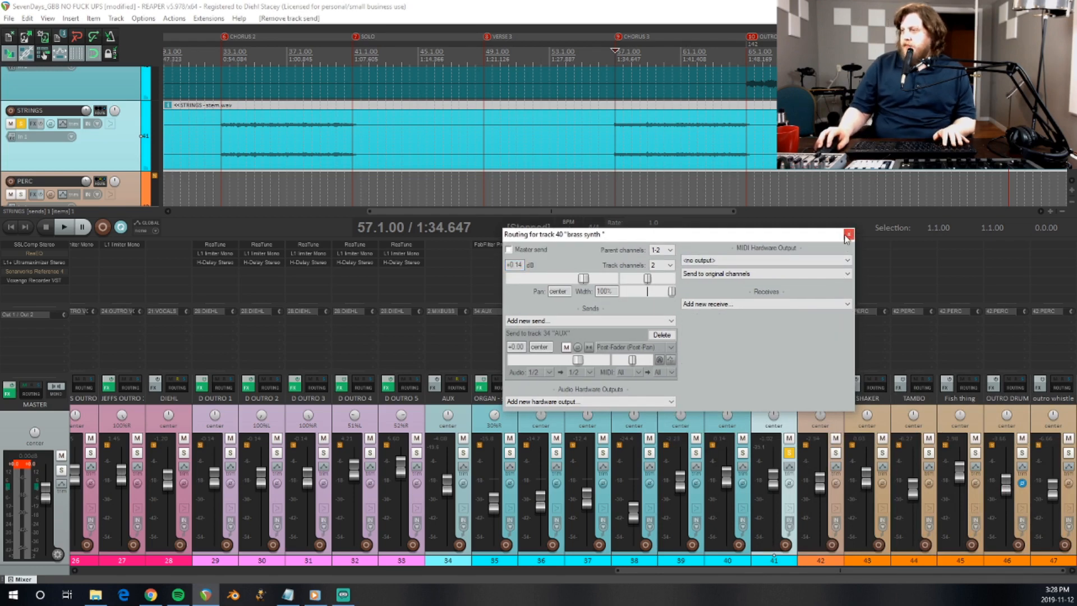
{"action": "left_click", "coordinate": [848, 236]}
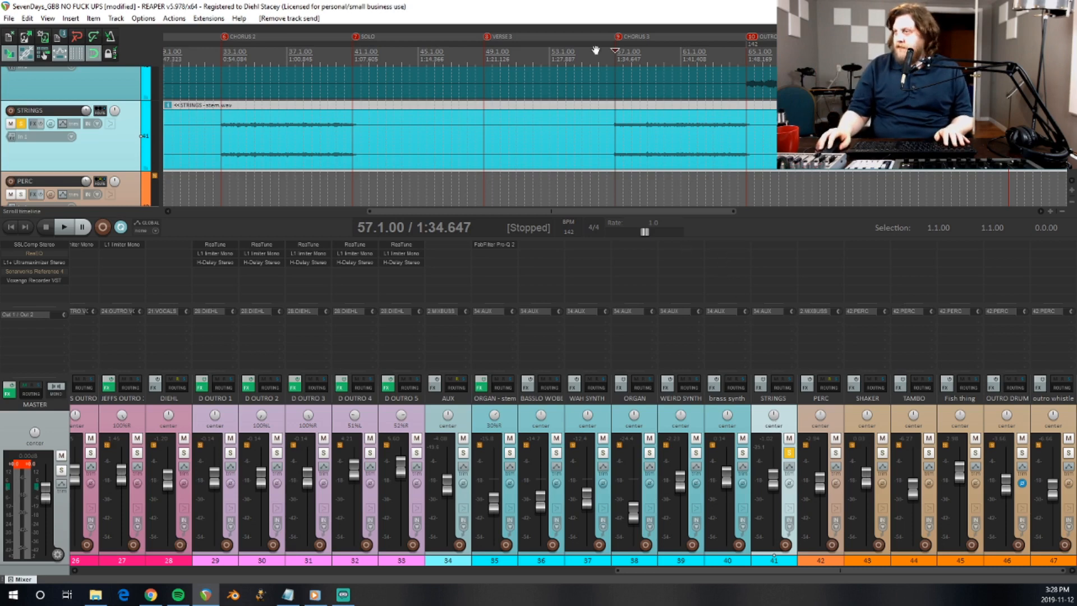
Replay the soloed STRINGS track from the CHORUS 3 marker, stop, and clear its solo.
{"action": "key", "text": "space"}
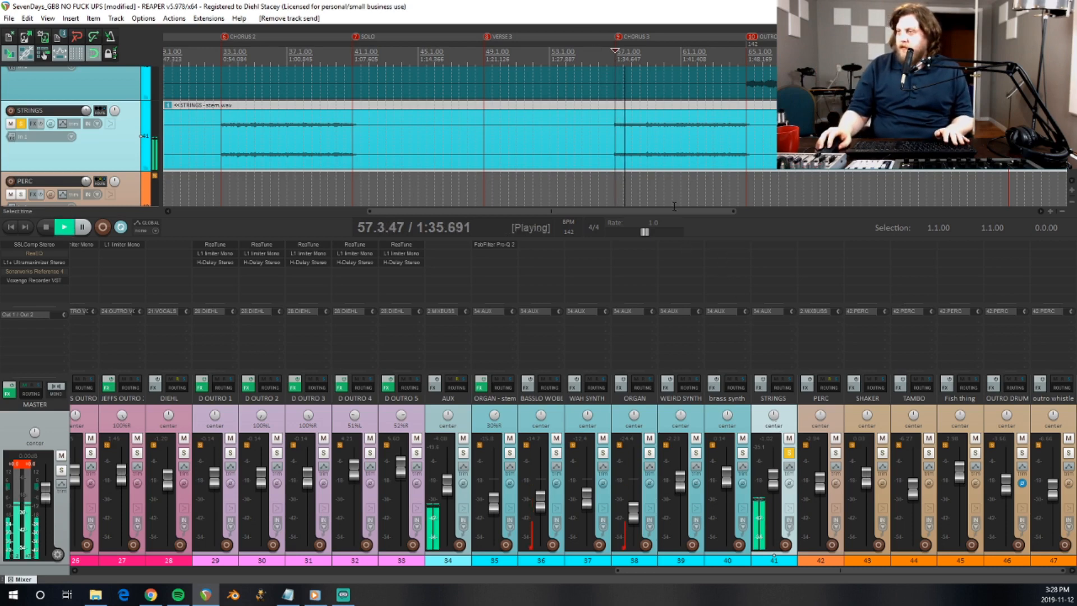
{"action": "key", "text": "space"}
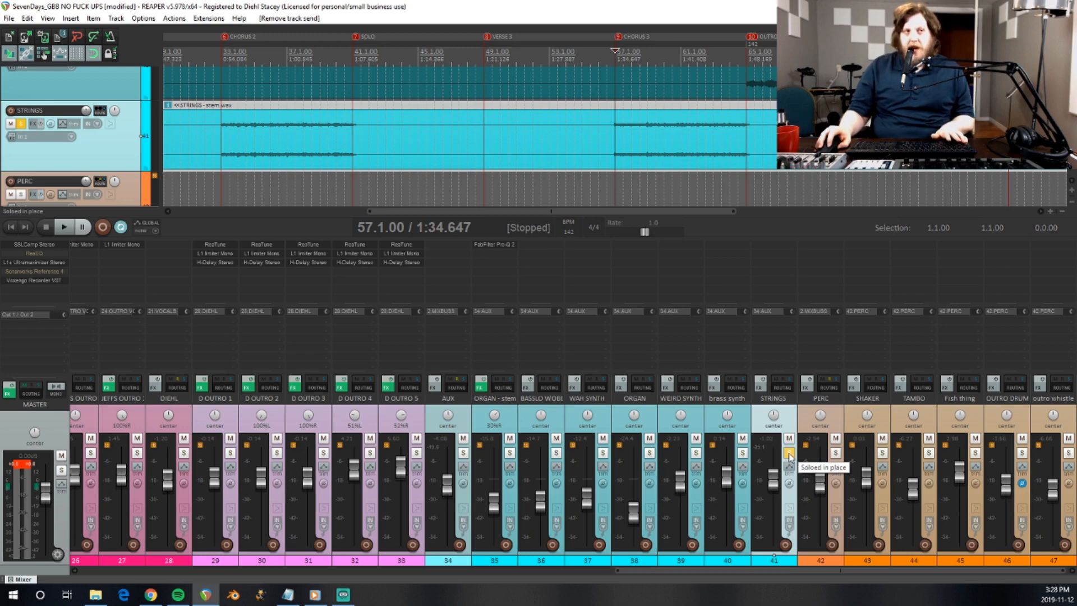
{"action": "left_click", "coordinate": [789, 453]}
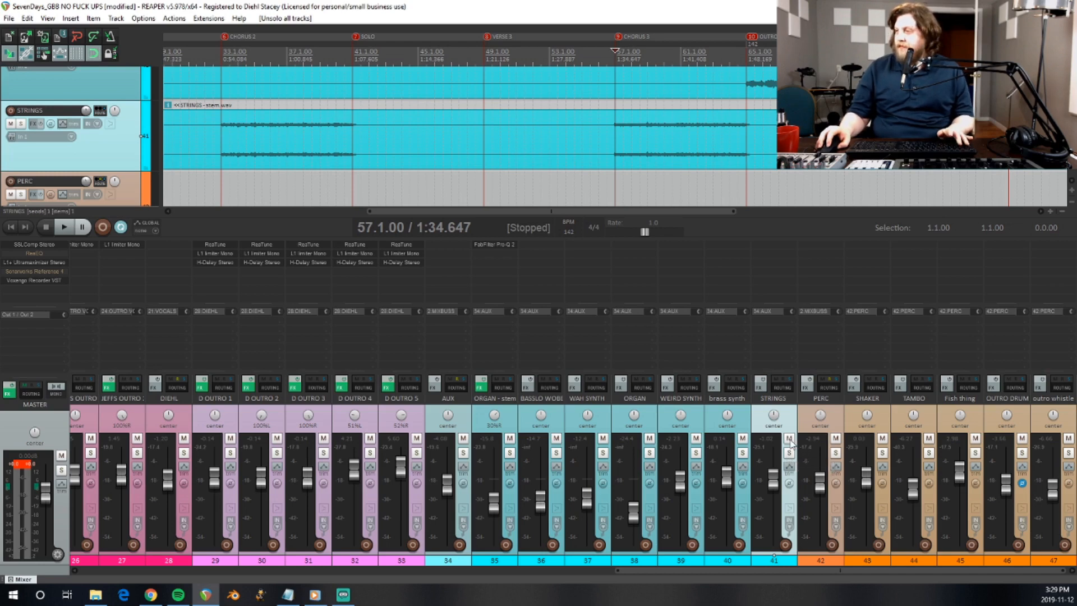
Play the full mix from the CHORUS 3 marker, muting and unmuting STRINGS twice to compare, and stop.
{"action": "key", "text": "space"}
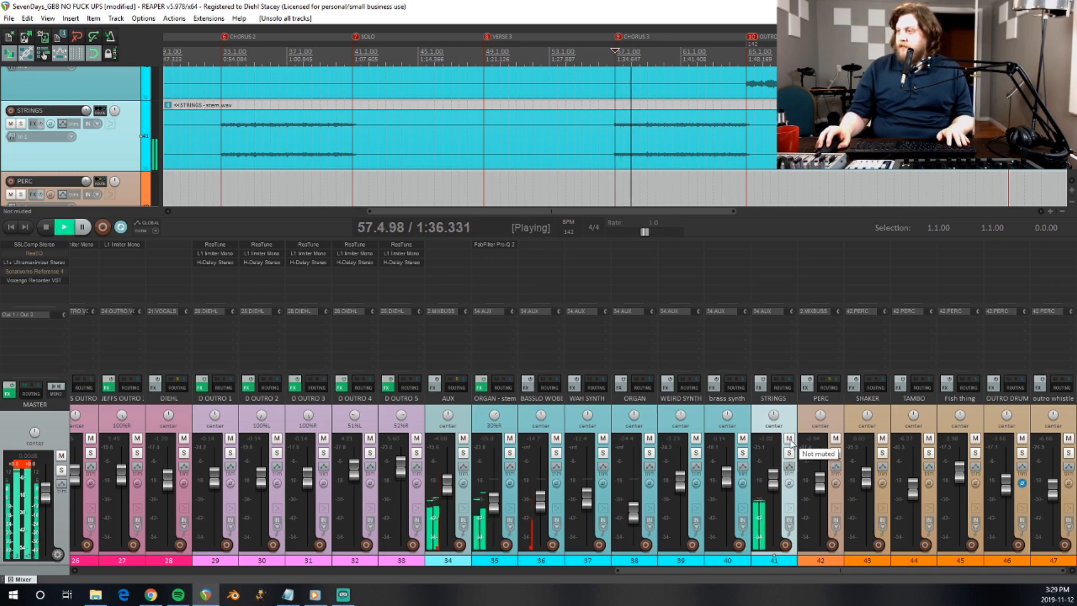
{"action": "left_click", "coordinate": [789, 438]}
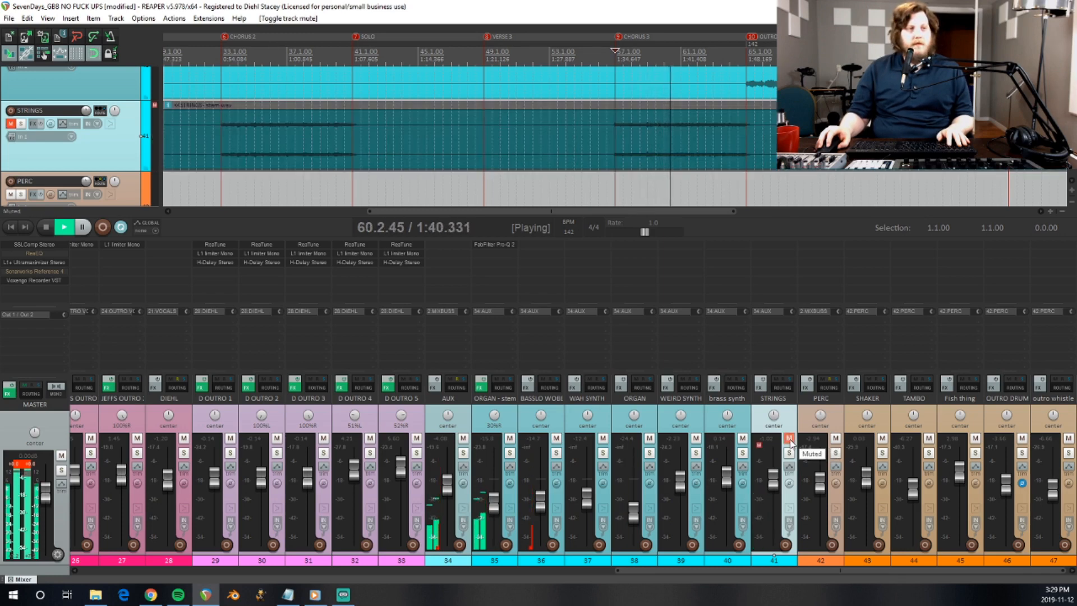
{"action": "left_click", "coordinate": [790, 439]}
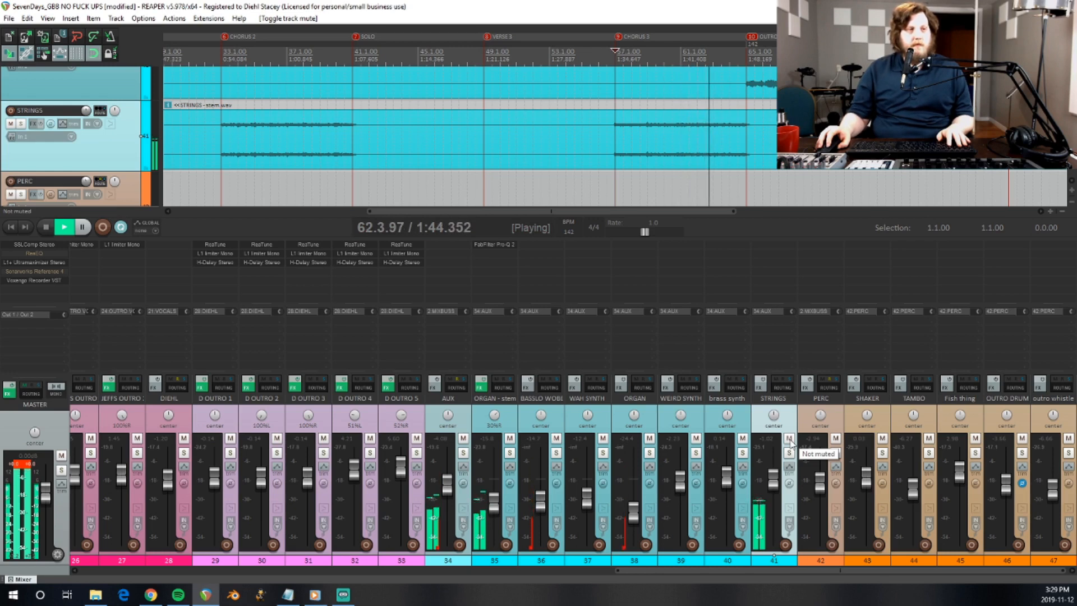
{"action": "left_click", "coordinate": [790, 439]}
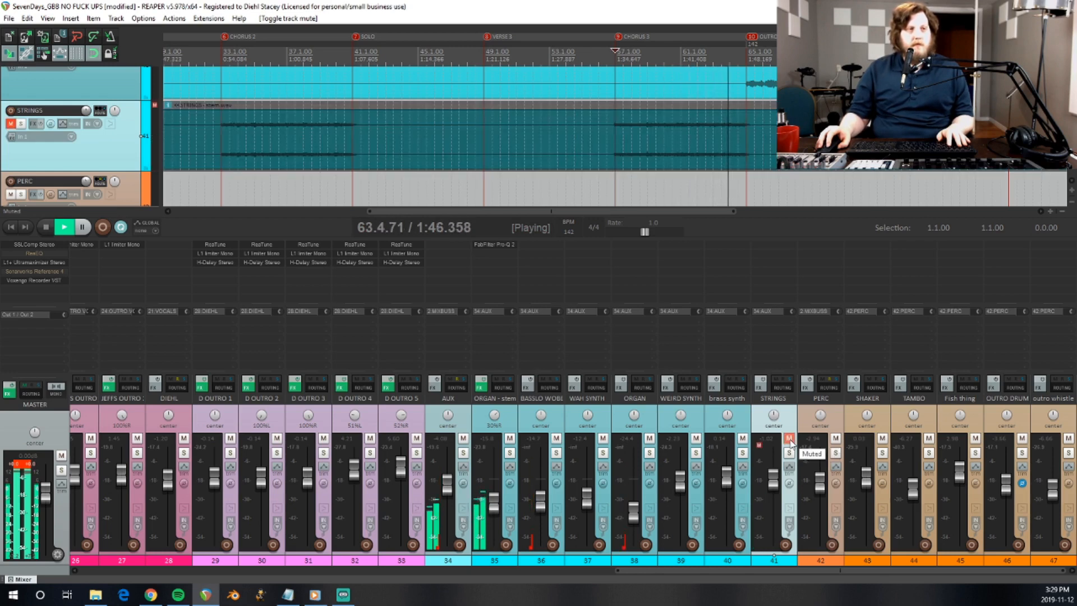
{"action": "left_click", "coordinate": [790, 438]}
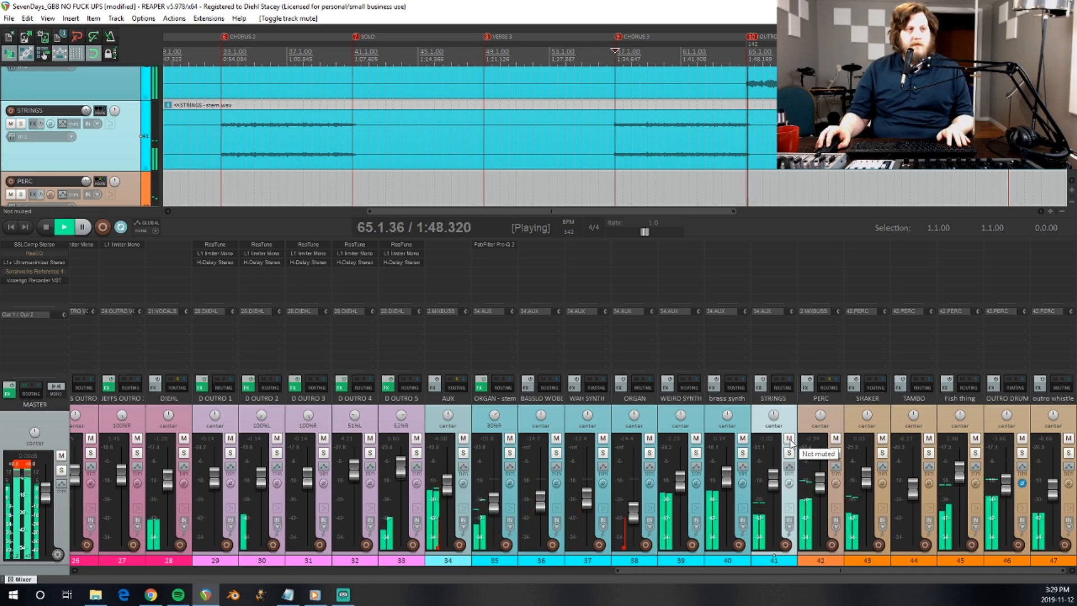
{"action": "key", "text": "space"}
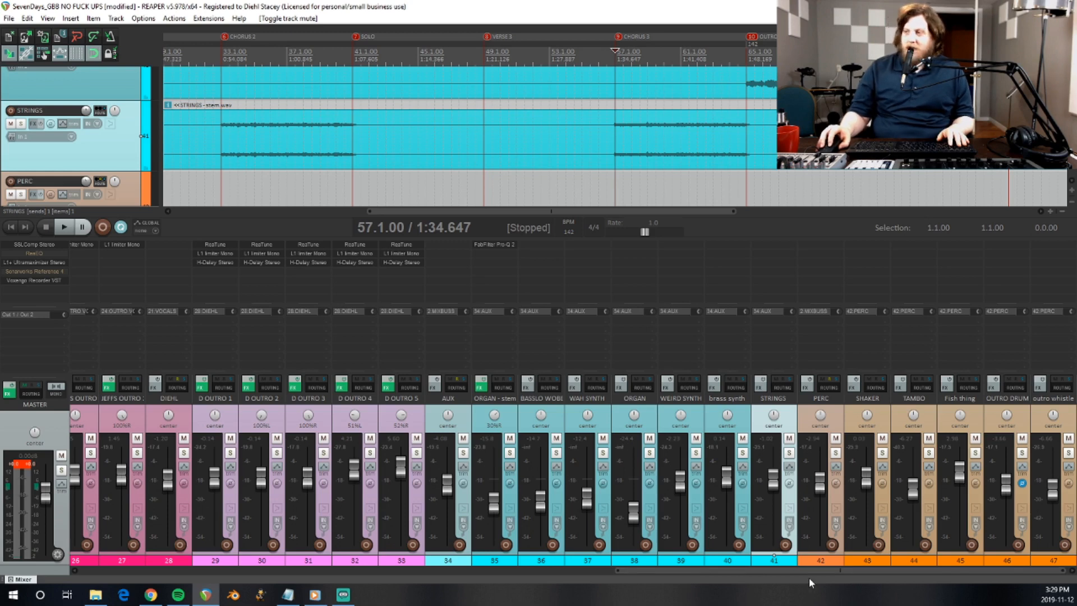
Select and solo the PERC bus track.
{"action": "left_click", "coordinate": [840, 425]}
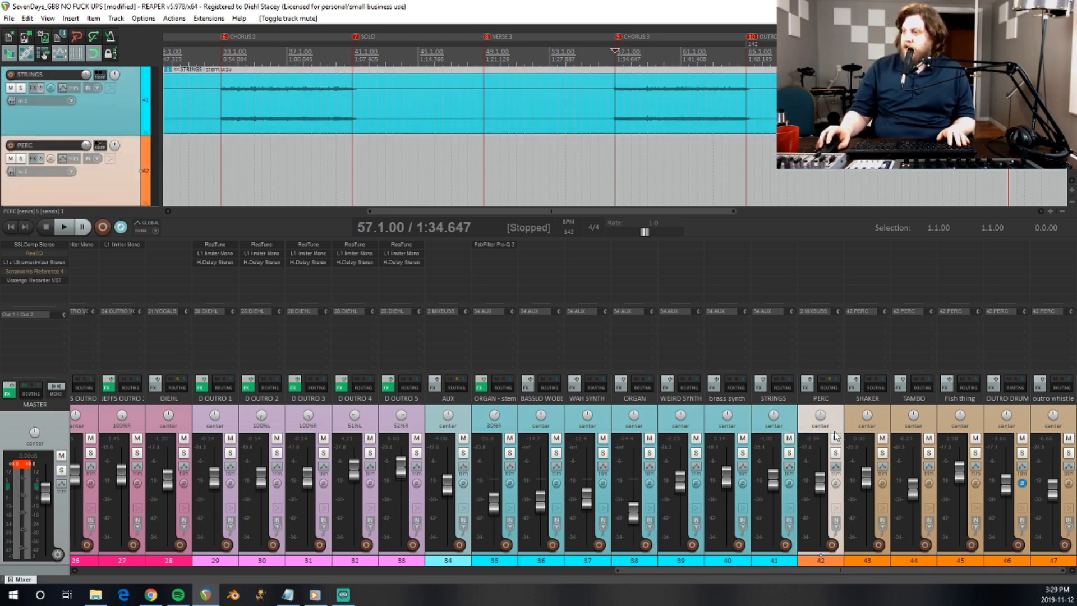
{"action": "left_click", "coordinate": [836, 452]}
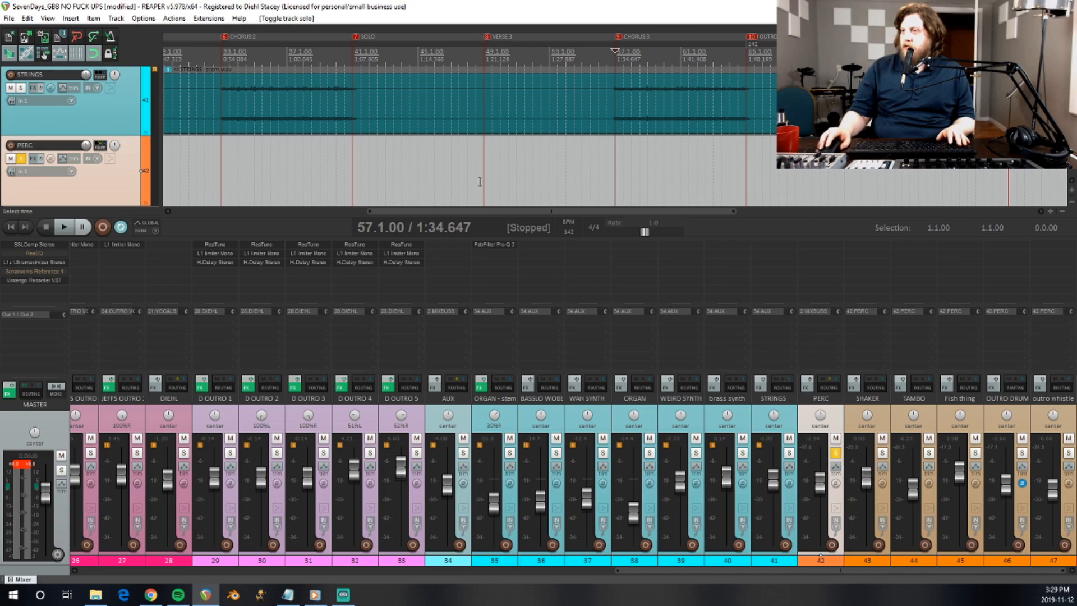
{"action": "scroll", "coordinate": [480, 181], "scroll_direction": "down", "scroll_amount": 3}
{"action": "scroll", "coordinate": [49, 164], "scroll_direction": "down", "scroll_amount": 1}
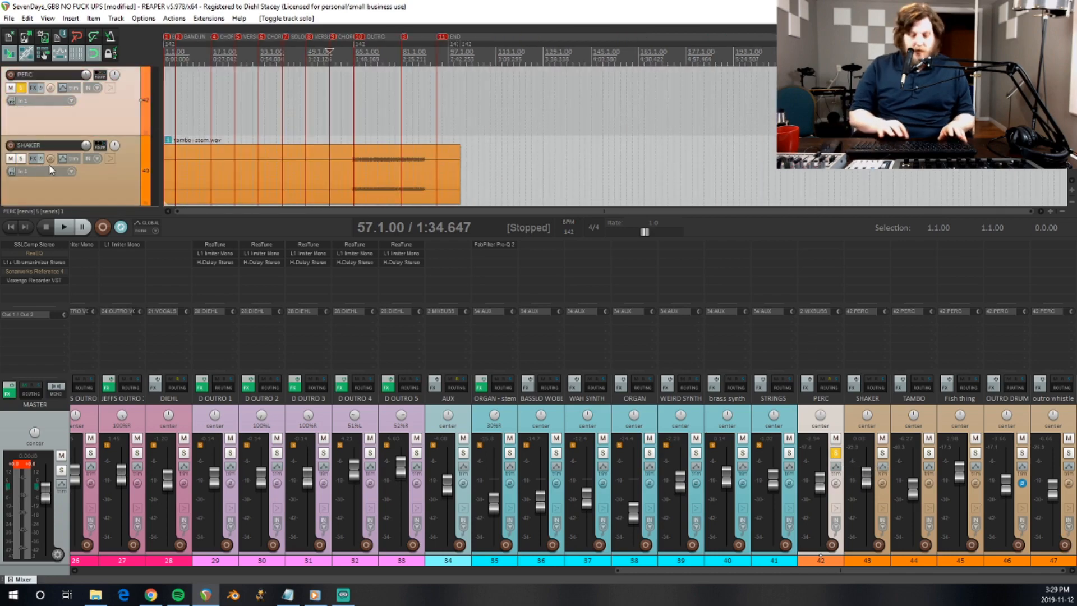
Hide the mixer and shrink the track heights to show PERC and all of its percussion tracks together.
{"action": "key", "text": "ctrl+m"}
{"action": "scroll", "coordinate": [22, 368], "scroll_direction": "down", "scroll_amount": 4}
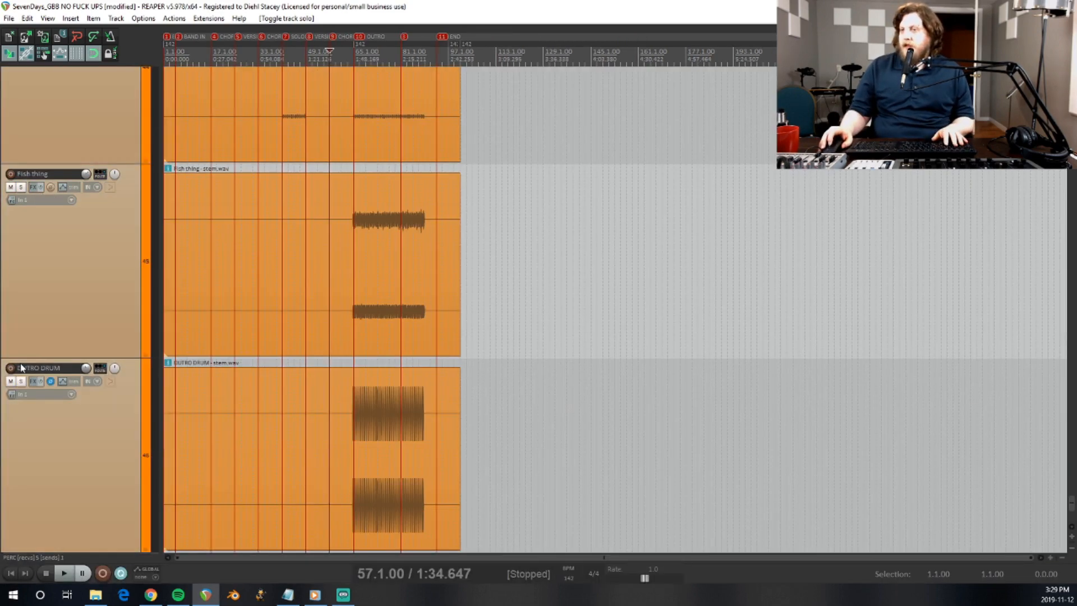
{"action": "scroll", "coordinate": [339, 315], "scroll_direction": "down", "scroll_amount": 4}
{"action": "scroll", "coordinate": [333, 327], "scroll_direction": "up", "scroll_amount": 3}
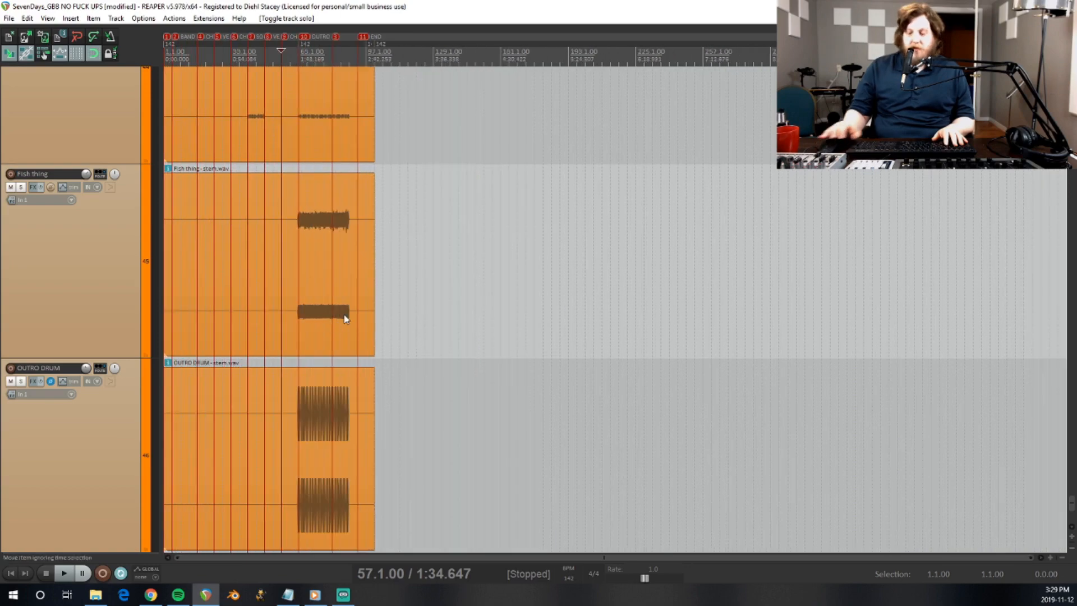
{"action": "scroll", "coordinate": [346, 318], "scroll_direction": "up", "scroll_amount": 2}
{"action": "key", "text": "ctrl+Down"}
{"action": "key", "text": "ctrl+Down"}
{"action": "key", "text": "ctrl+Down"}
{"action": "key", "text": "ctrl+Down"}
{"action": "key", "text": "ctrl+Down"}
{"action": "key", "text": "ctrl+Down"}
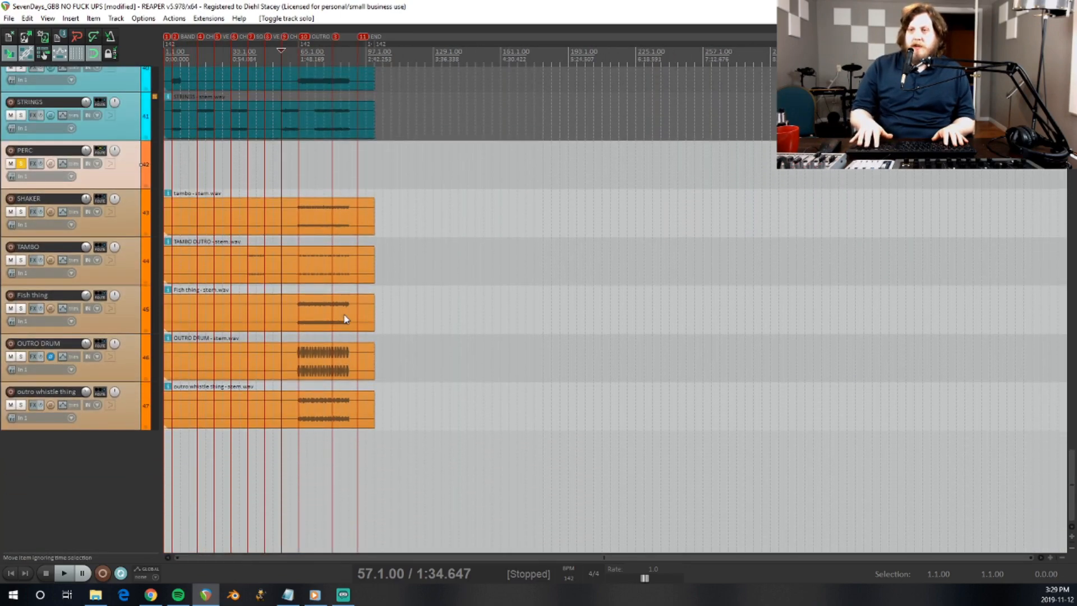
Cue playback at the OUTRO marker, bar 65.1.00, play the soloed PERC bus, and stop.
{"action": "left_click", "coordinate": [298, 167]}
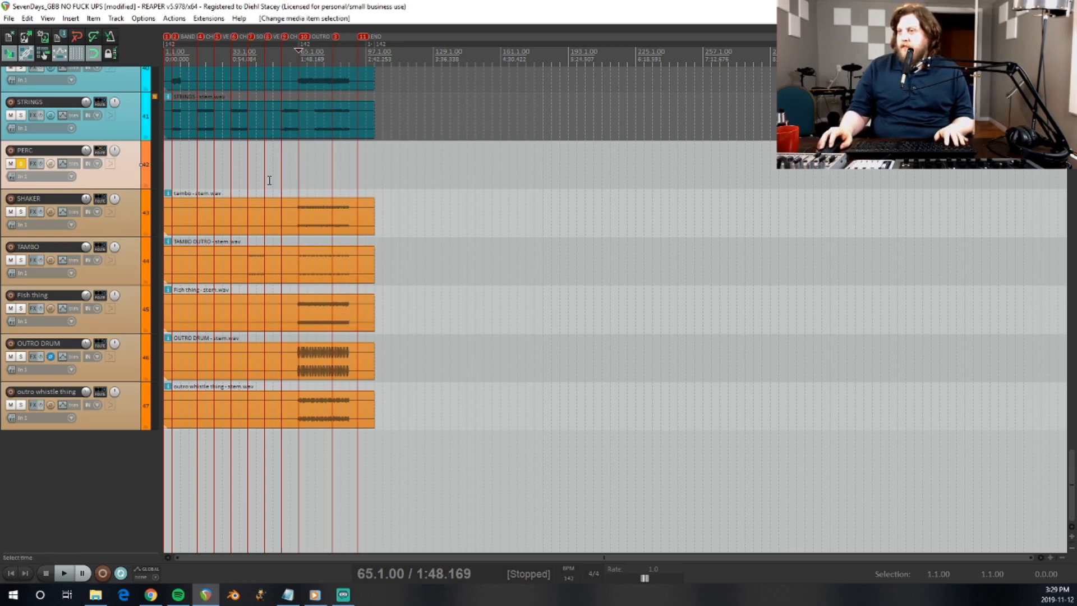
{"action": "key", "text": "space"}
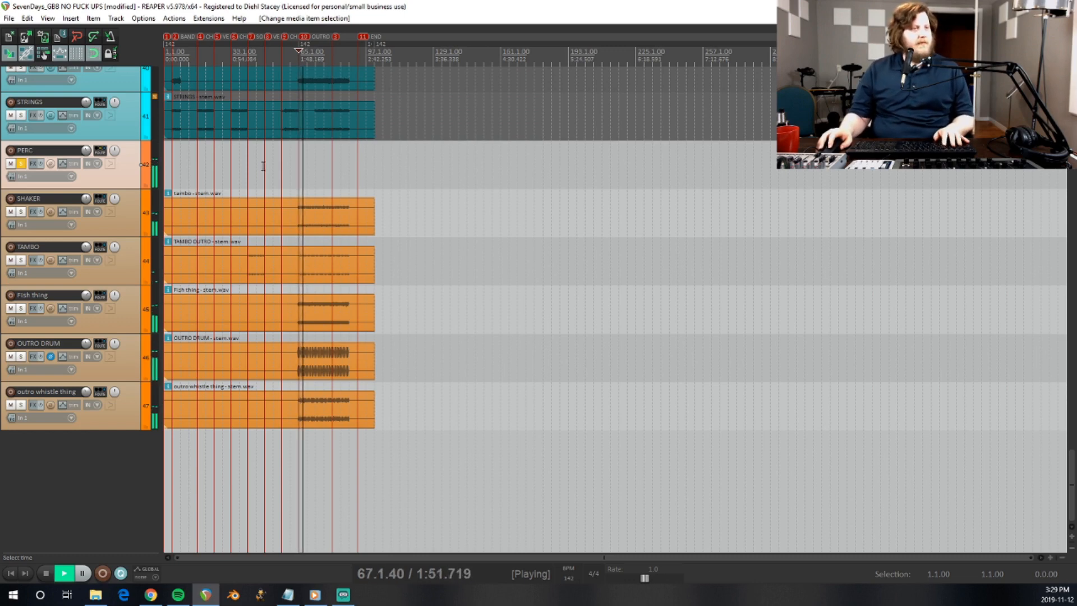
{"action": "key", "text": "space"}
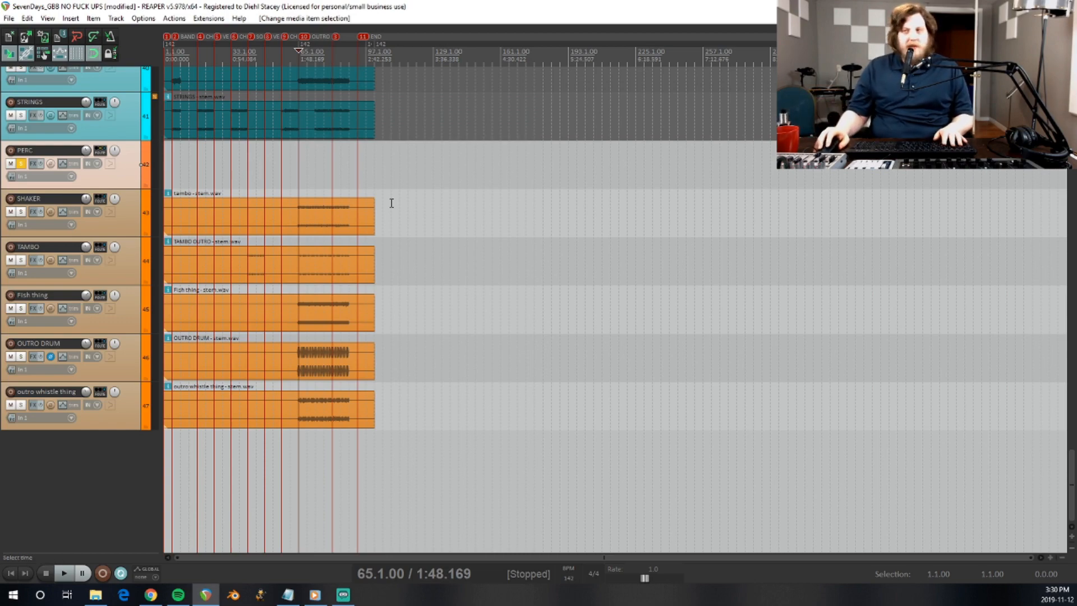
Play from the OUTRO marker with SHAKER soloed, clear the SHAKER solo, and stop.
{"action": "scroll", "coordinate": [337, 230], "scroll_direction": "up", "scroll_amount": 2}
{"action": "scroll", "coordinate": [488, 258], "scroll_direction": "up", "scroll_amount": 5}
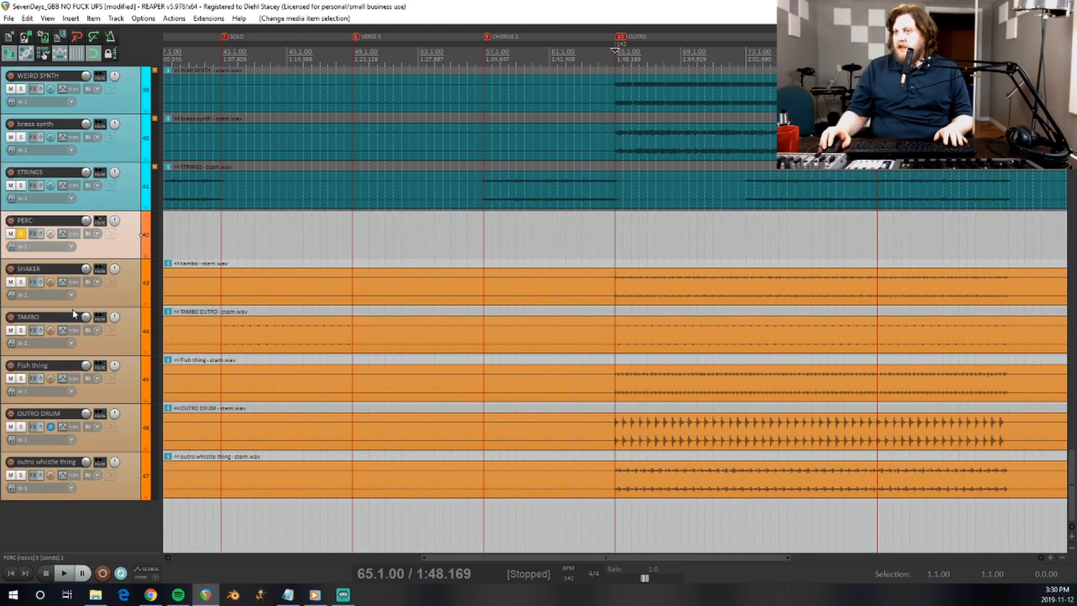
{"action": "key", "text": "space"}
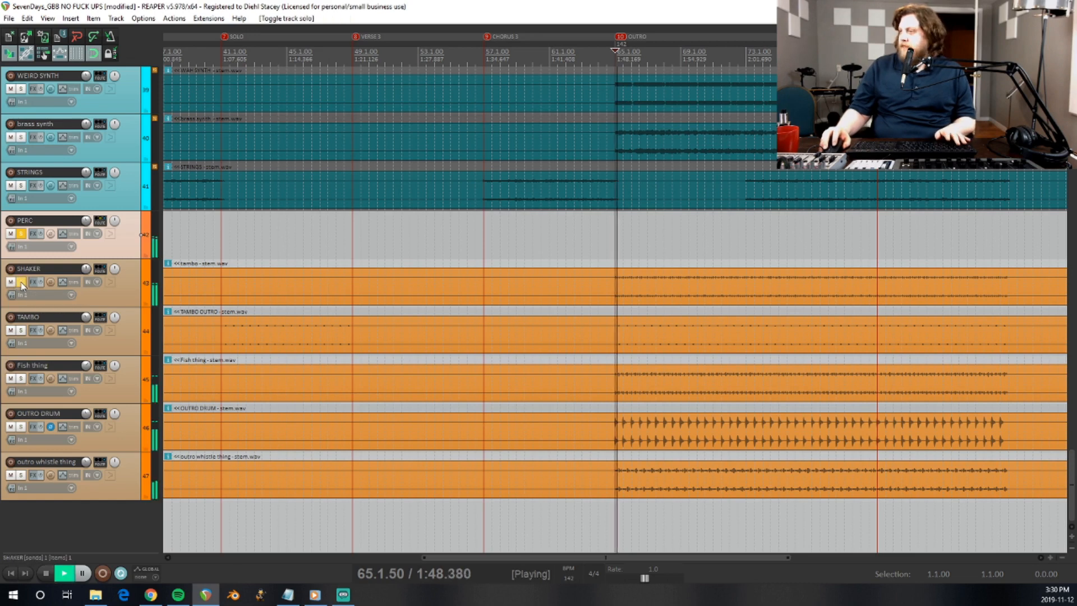
{"action": "left_click", "coordinate": [21, 282]}
{"action": "key", "text": "space"}
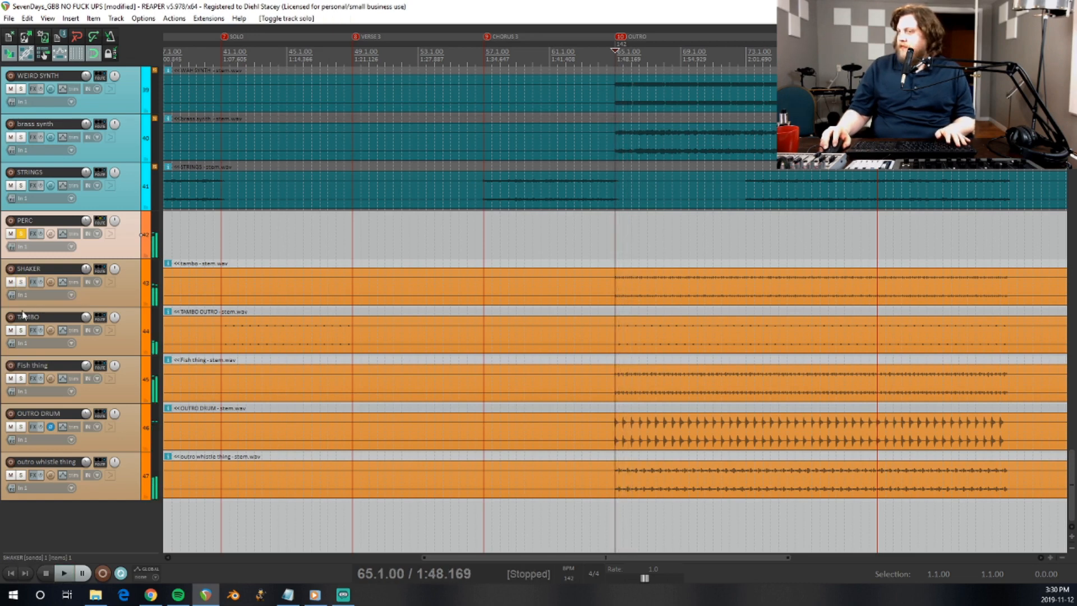
Solo TAMBO, play it from the OUTRO marker, stop, and clear the TAMBO solo.
{"action": "left_click", "coordinate": [21, 330]}
{"action": "key", "text": "space"}
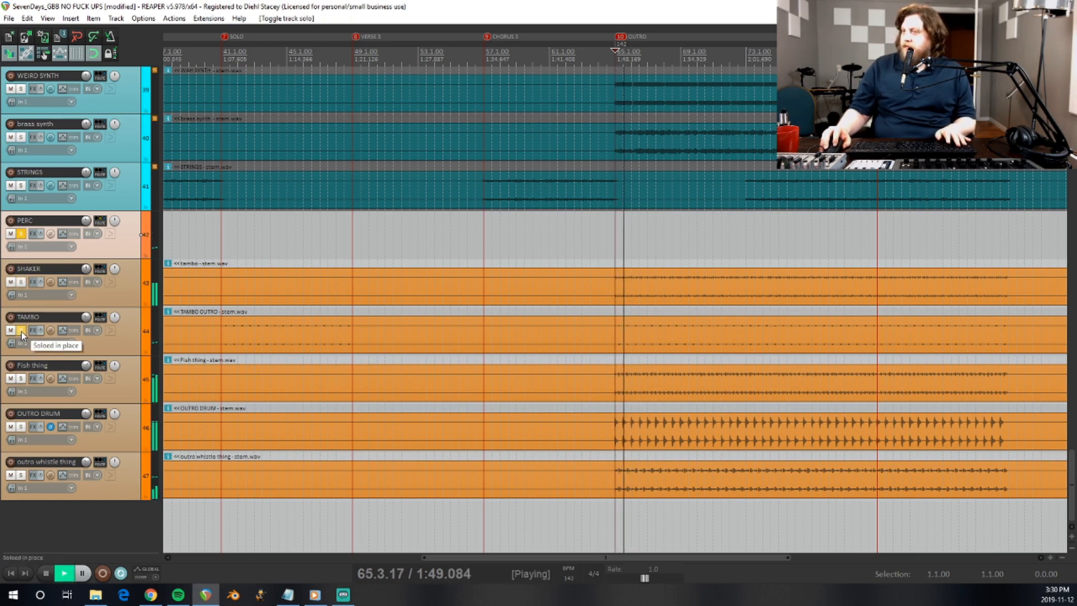
{"action": "key", "text": "space"}
{"action": "left_click", "coordinate": [22, 331]}
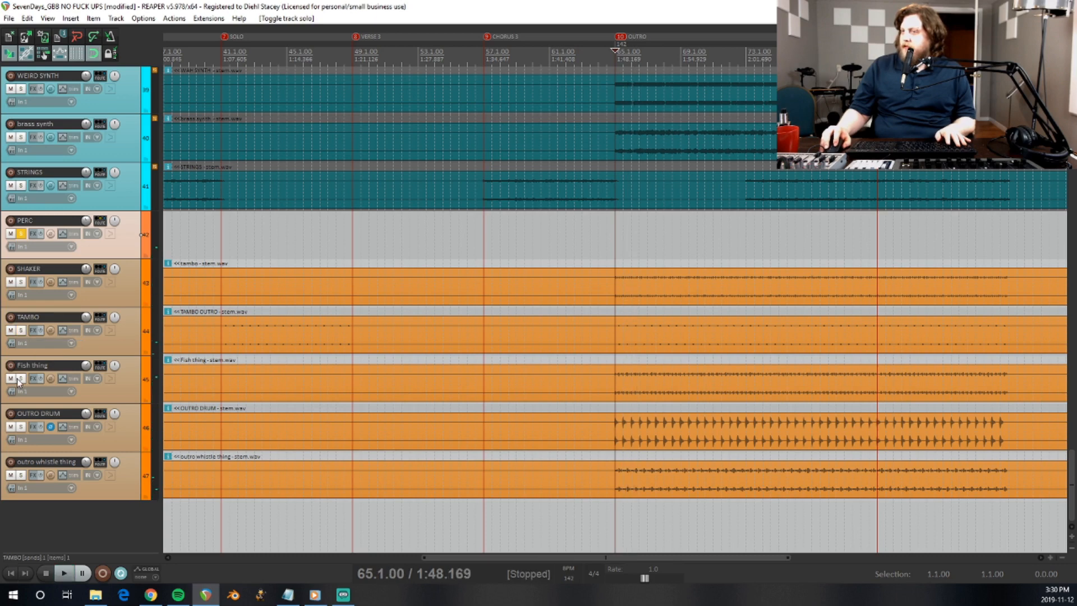
Solo Fish thing, play it from the OUTRO marker, stop, and clear its solo.
{"action": "left_click", "coordinate": [21, 379]}
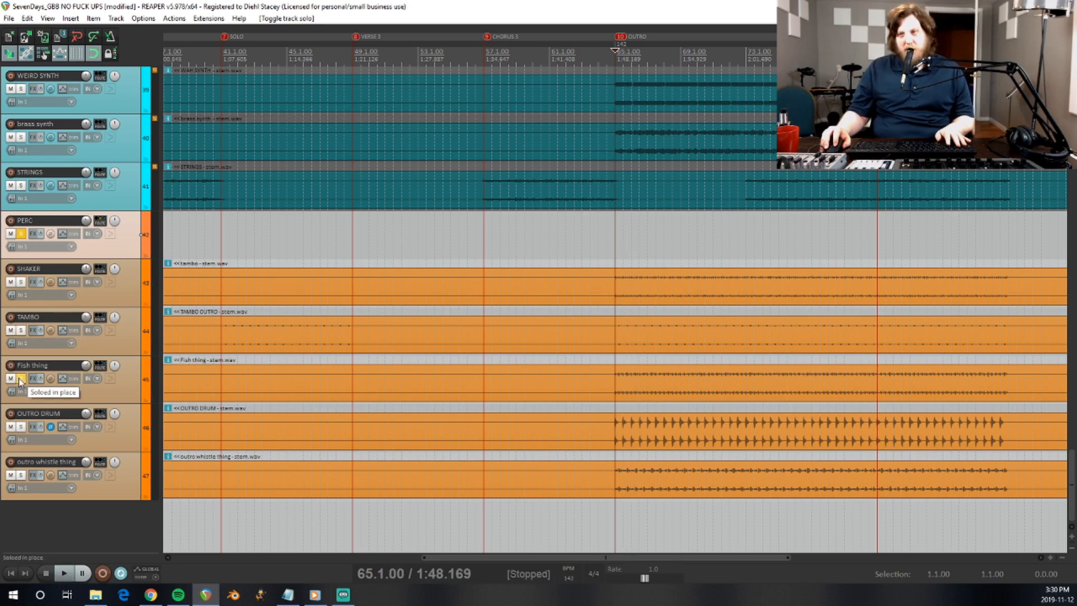
{"action": "key", "text": "space"}
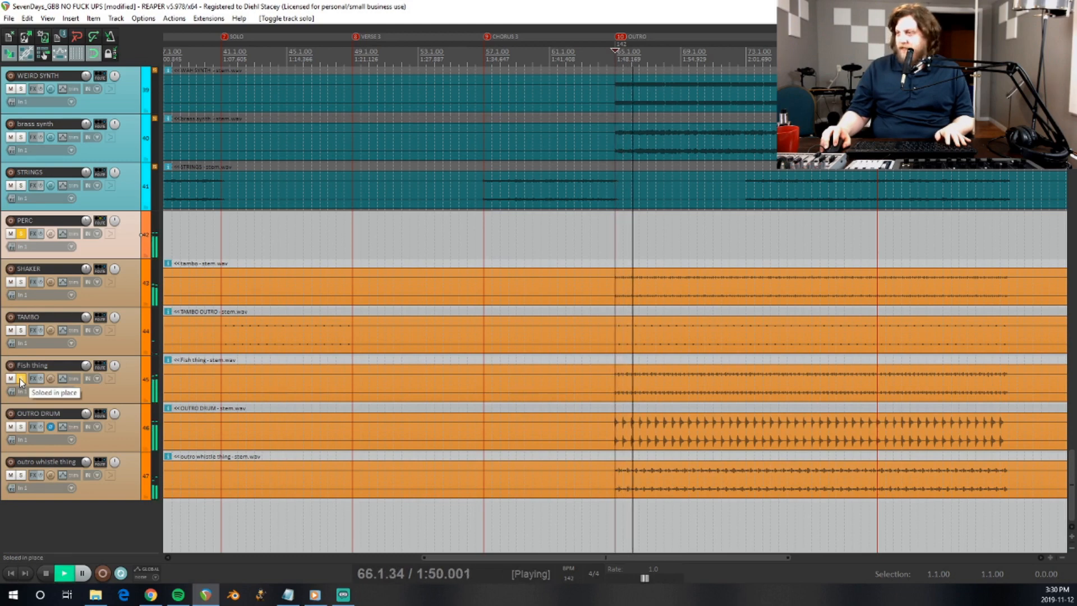
{"action": "key", "text": "space"}
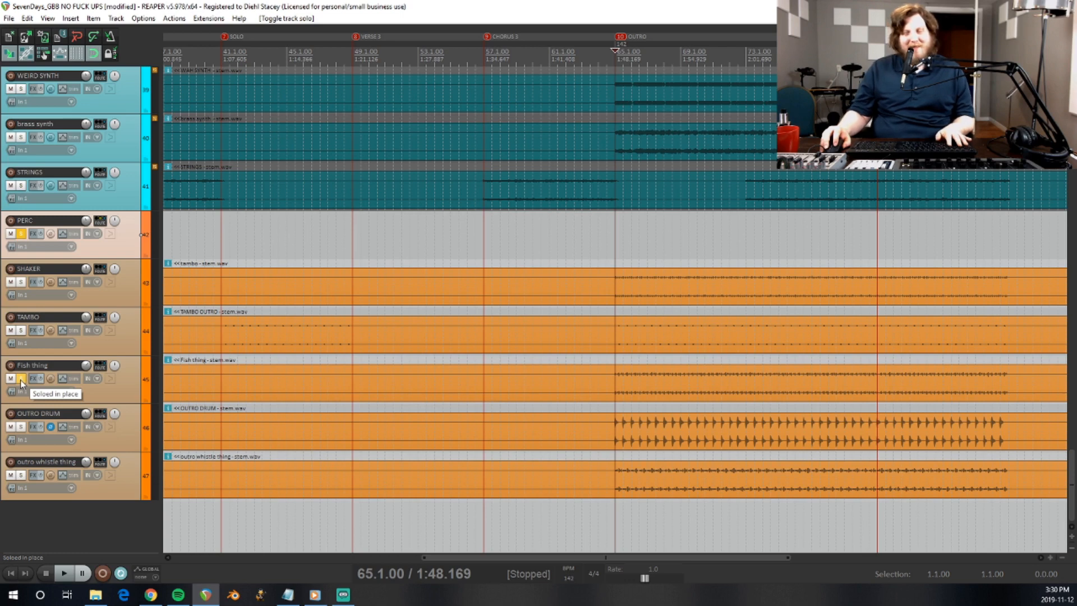
{"action": "left_click", "coordinate": [21, 379]}
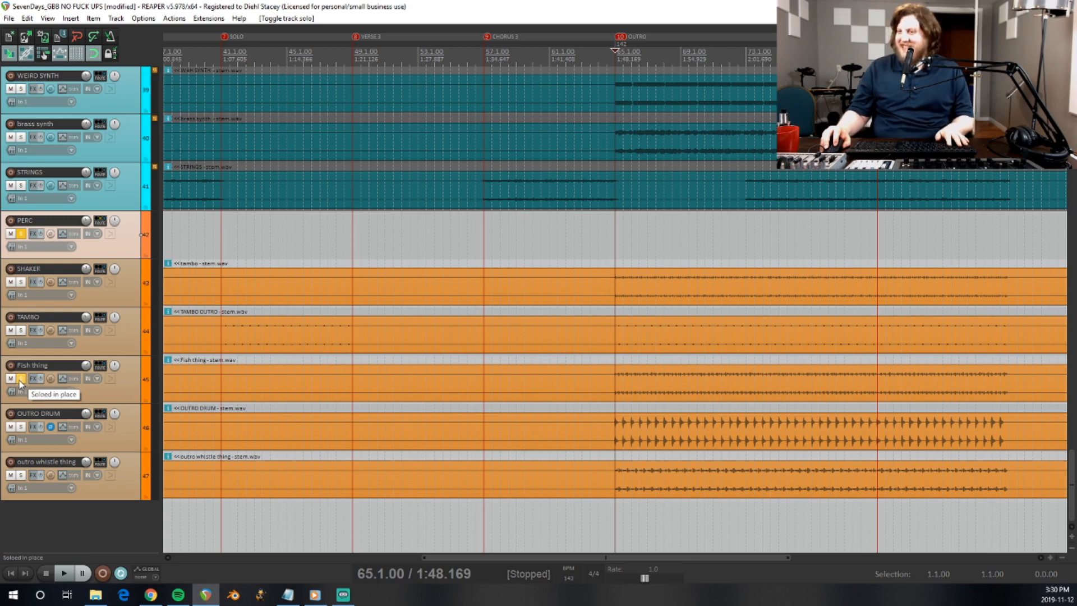
Solo OUTRO DRUM, play it from the OUTRO marker, stop, and clear the OUTRO DRUM solo.
{"action": "left_click", "coordinate": [20, 427]}
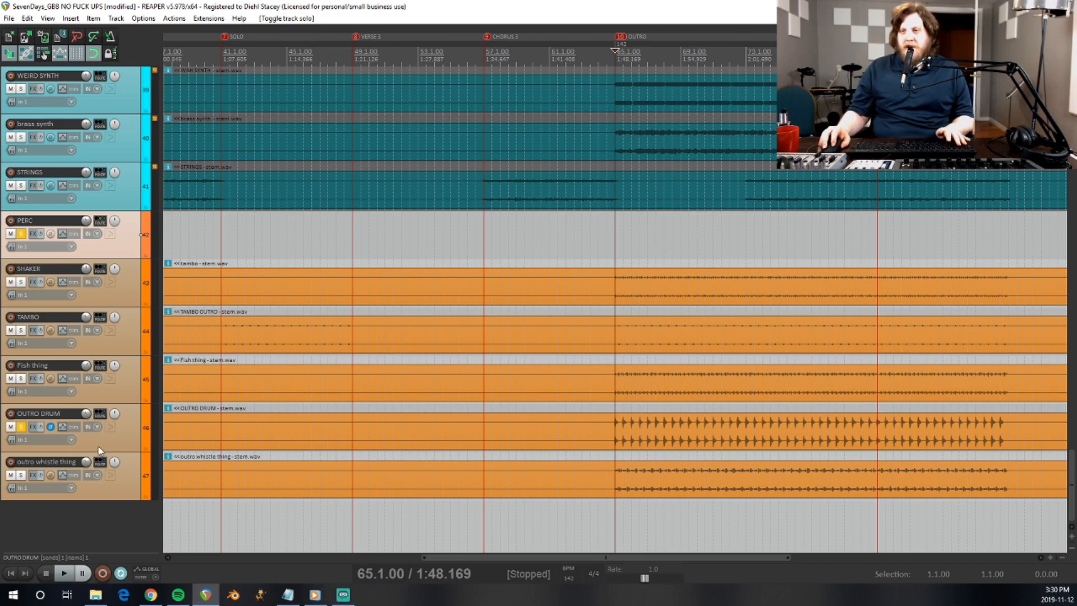
{"action": "key", "text": "space"}
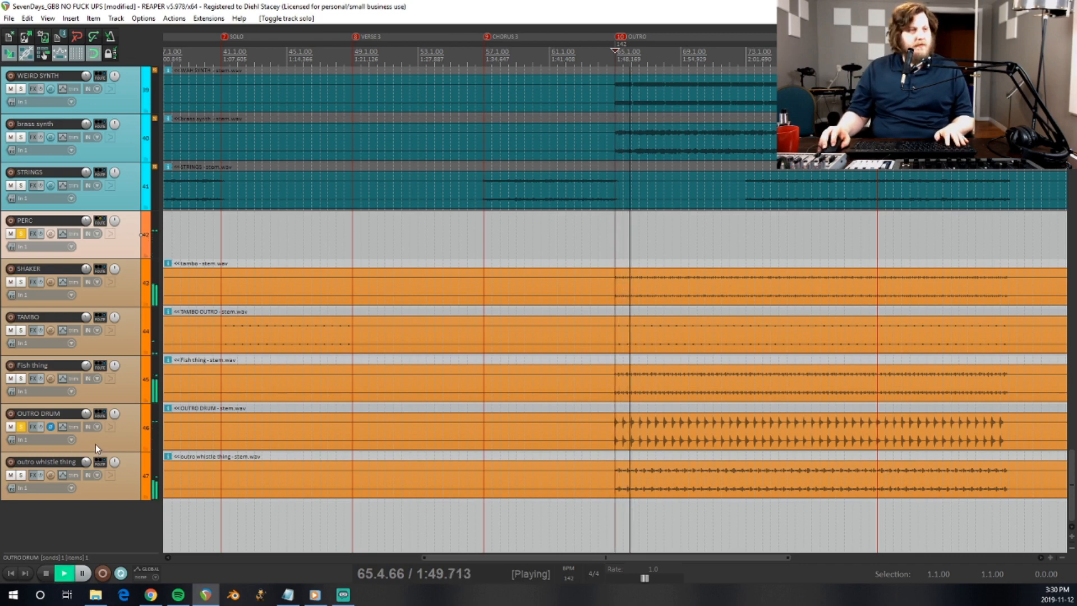
{"action": "key", "text": "space"}
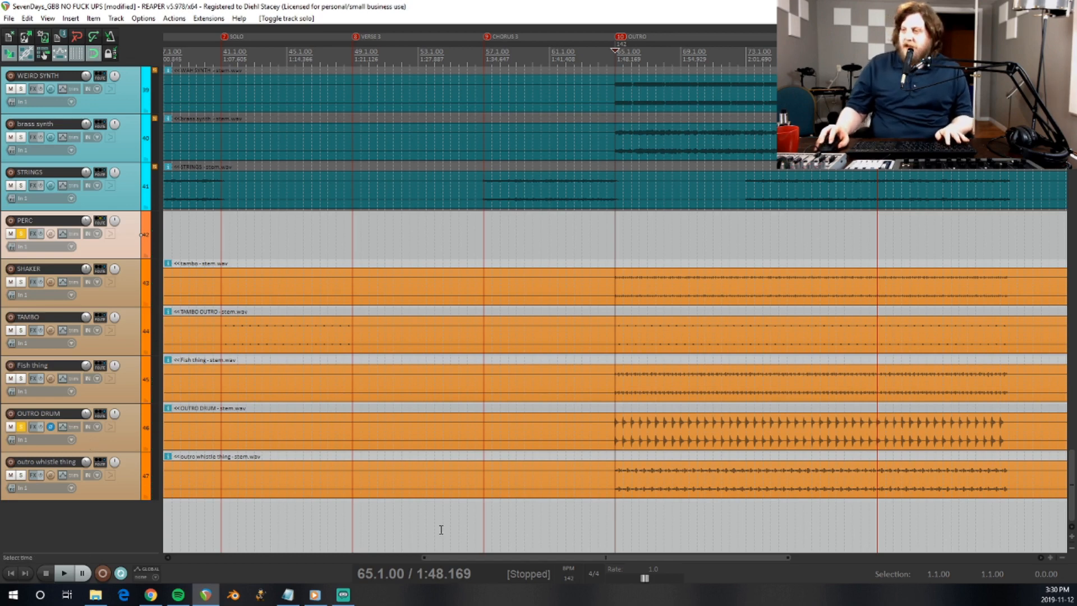
{"action": "left_click", "coordinate": [124, 493]}
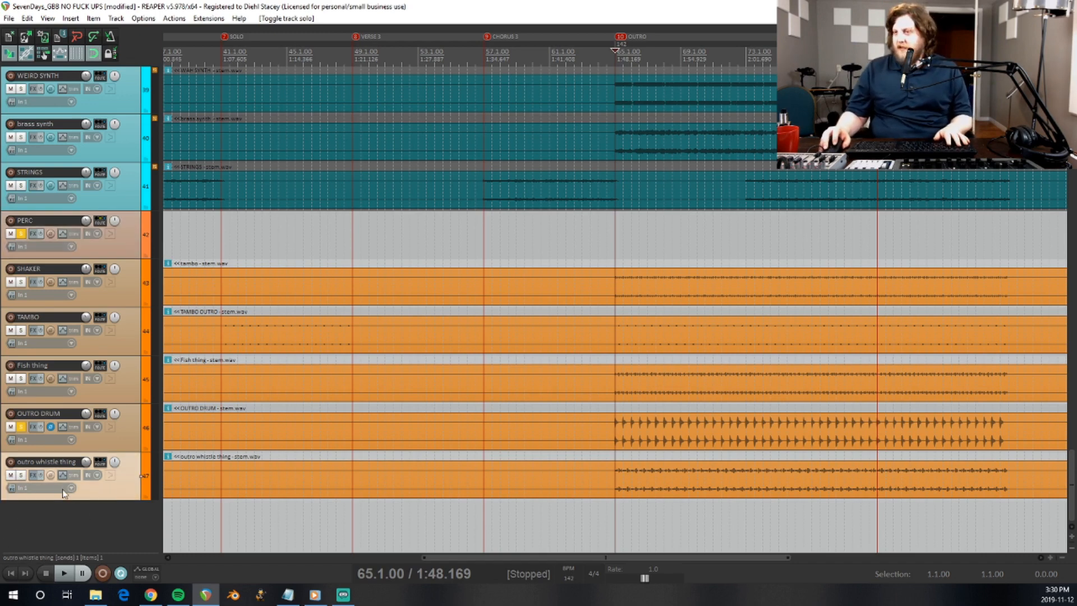
{"action": "left_click", "coordinate": [21, 427]}
Solo outro whistle thing, play it from the OUTRO marker, unsolo the PERC bus during playback, stop, and clear all solos.
{"action": "left_click", "coordinate": [21, 476]}
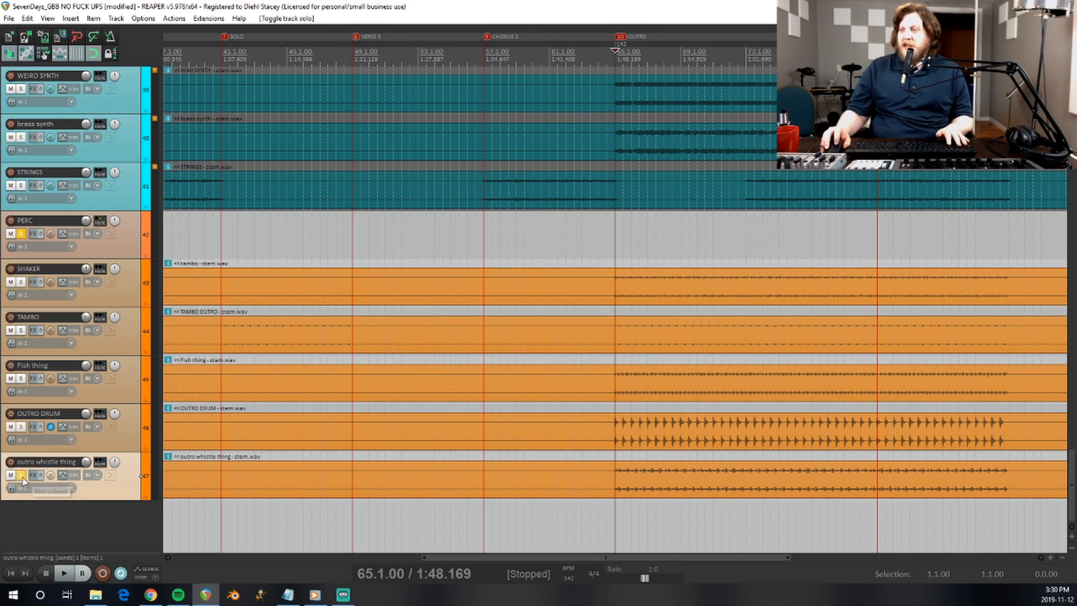
{"action": "left_click", "coordinate": [618, 233]}
{"action": "key", "text": "space"}
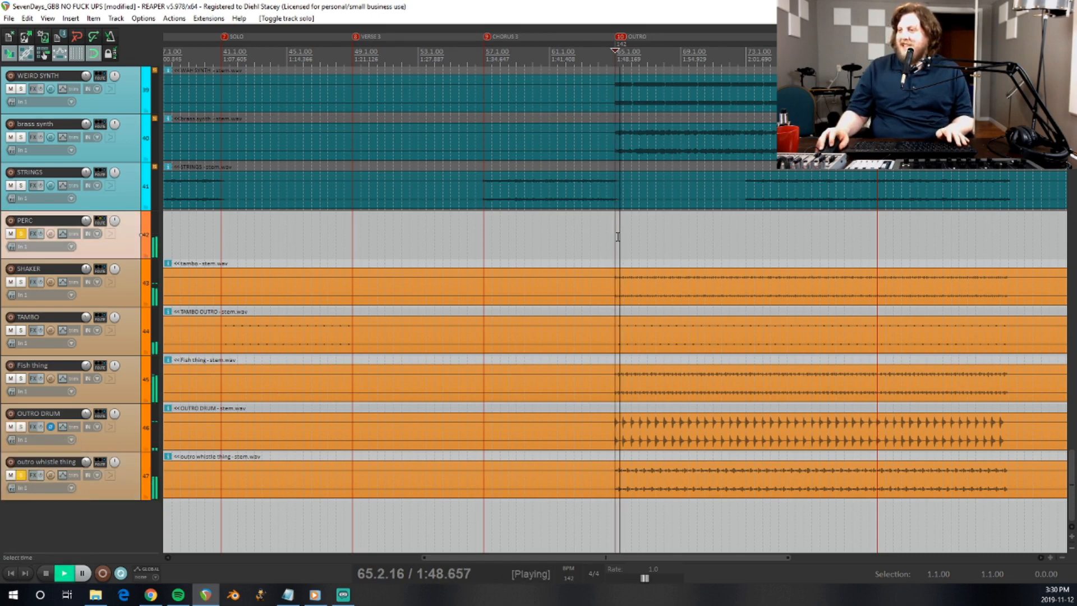
{"action": "left_click", "coordinate": [20, 235]}
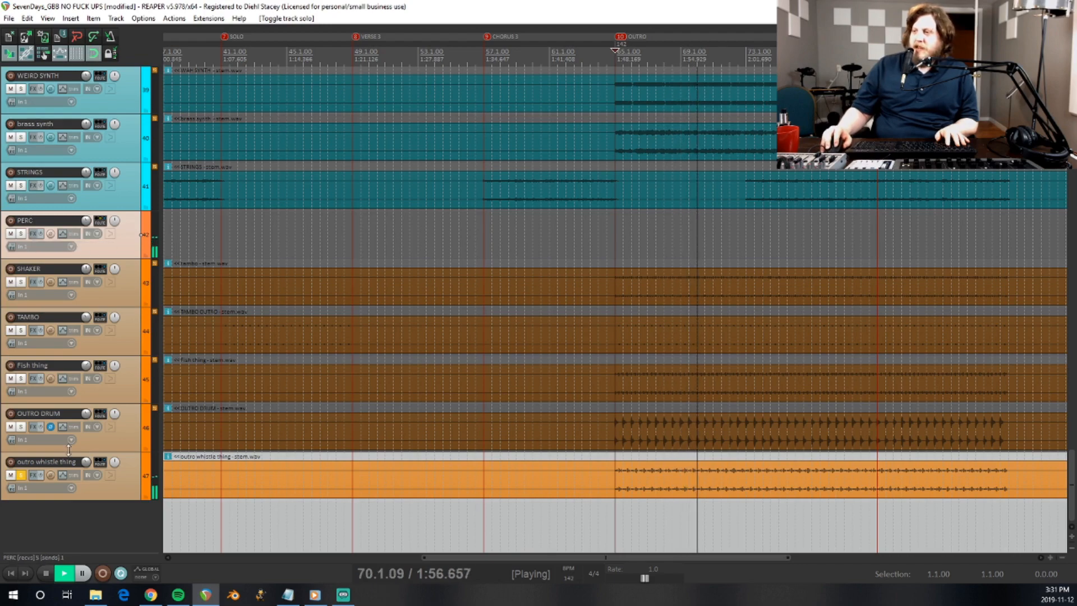
{"action": "key", "text": "space"}
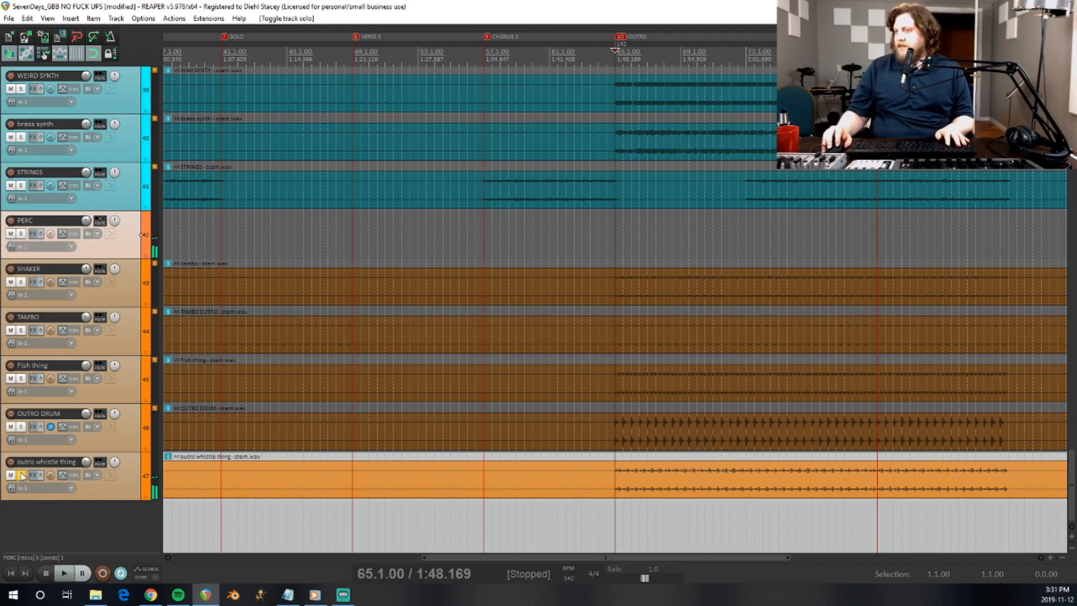
{"action": "key", "text": "alt+s"}
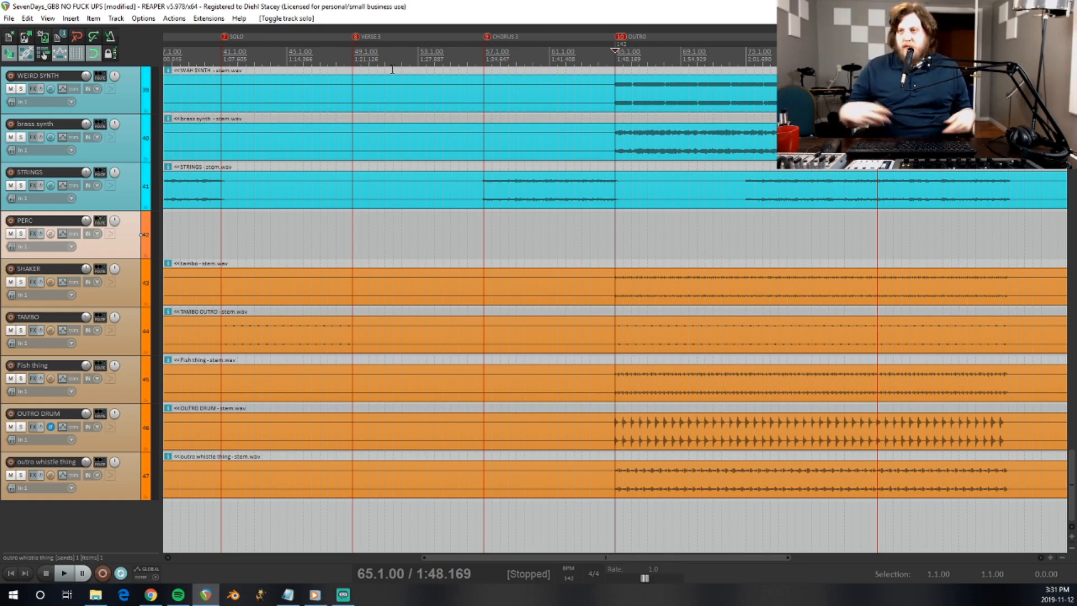
Solo the PERC bus, play all the percussion together from the OUTRO marker, stop, and clear the PERC solo.
{"action": "left_click", "coordinate": [21, 234]}
{"action": "key", "text": "space"}
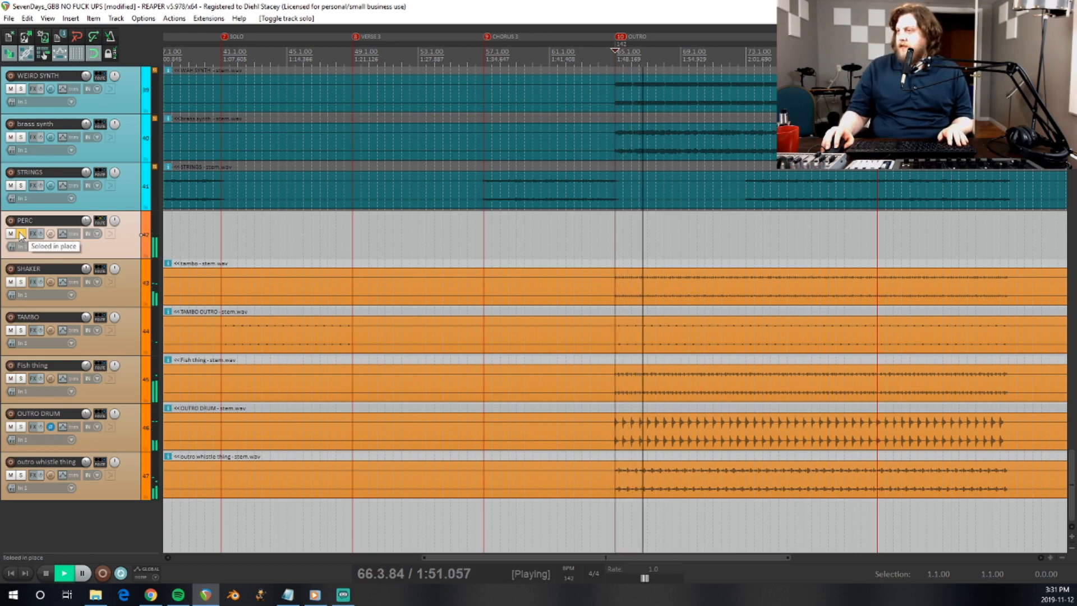
{"action": "key", "text": "space"}
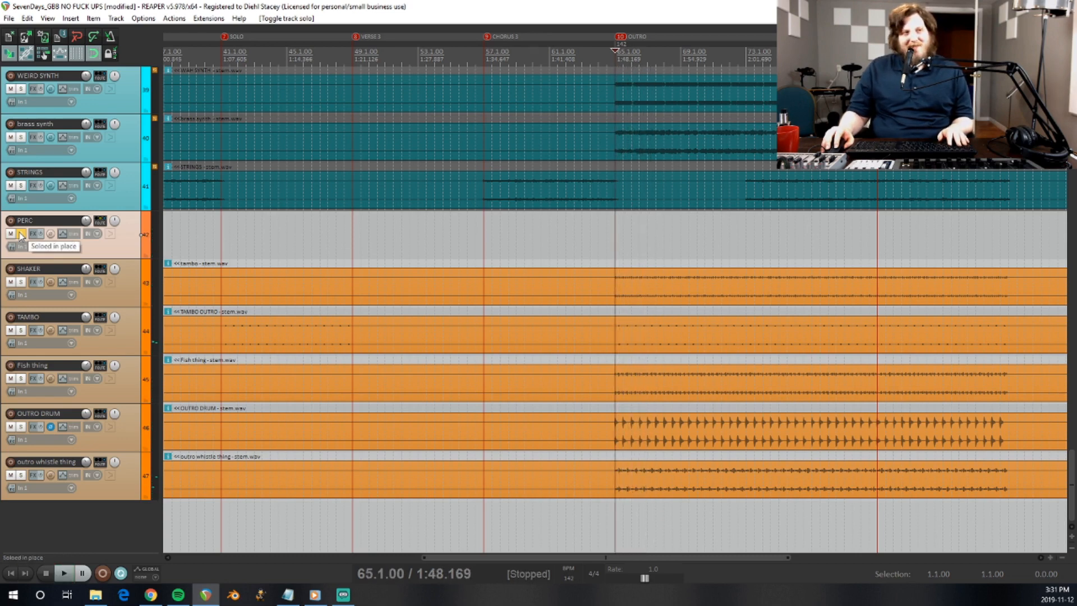
{"action": "left_click", "coordinate": [21, 233]}
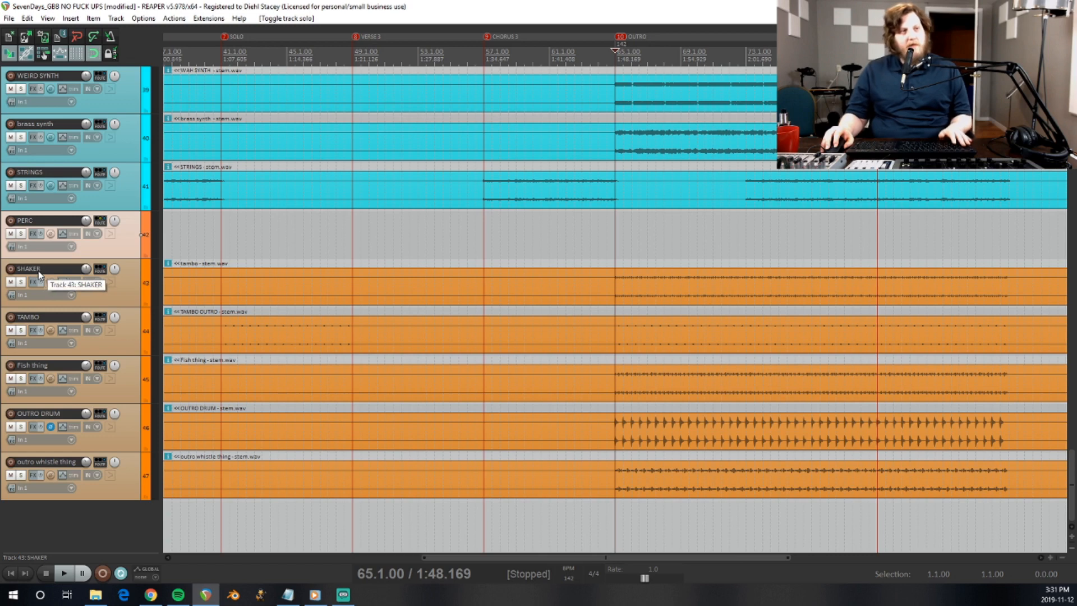
Play the full mix from the OUTRO marker, muting and unmuting the PERC bus twice to compare, and stop.
{"action": "key", "text": "space"}
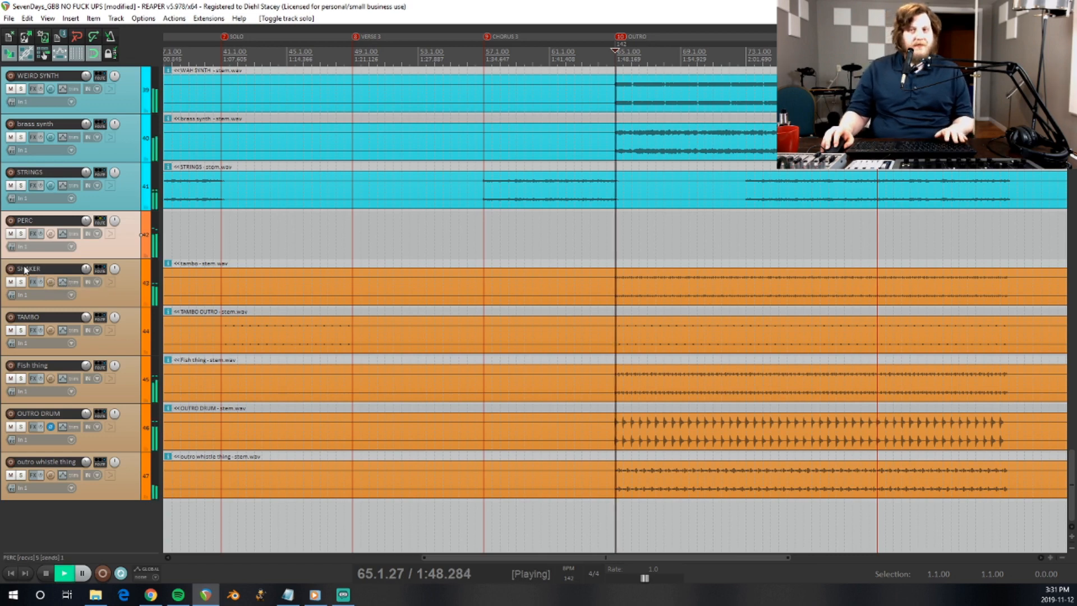
{"action": "left_click", "coordinate": [10, 234]}
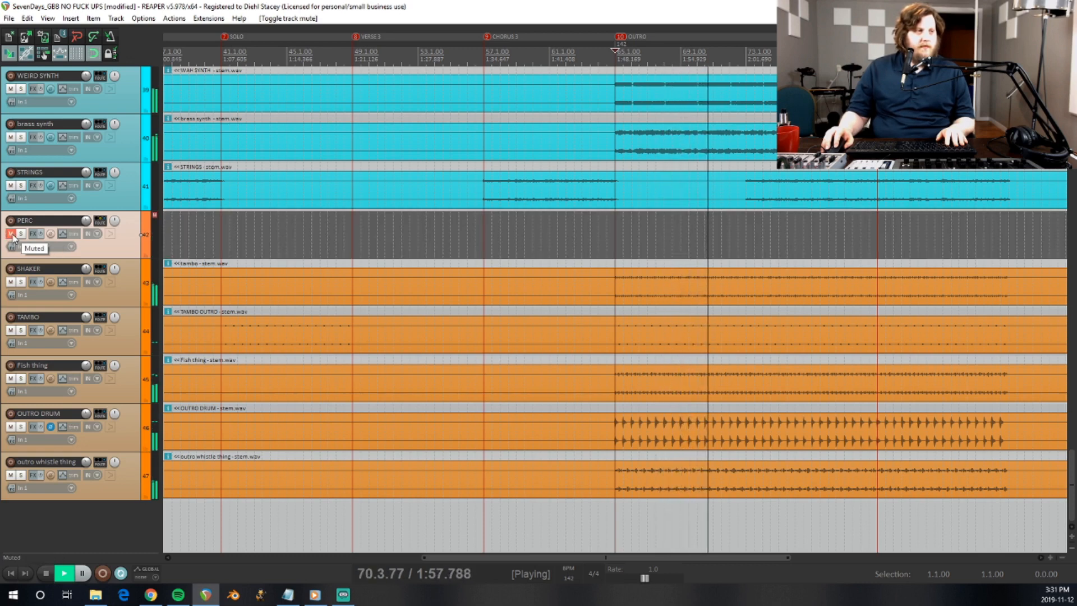
{"action": "left_click", "coordinate": [11, 233]}
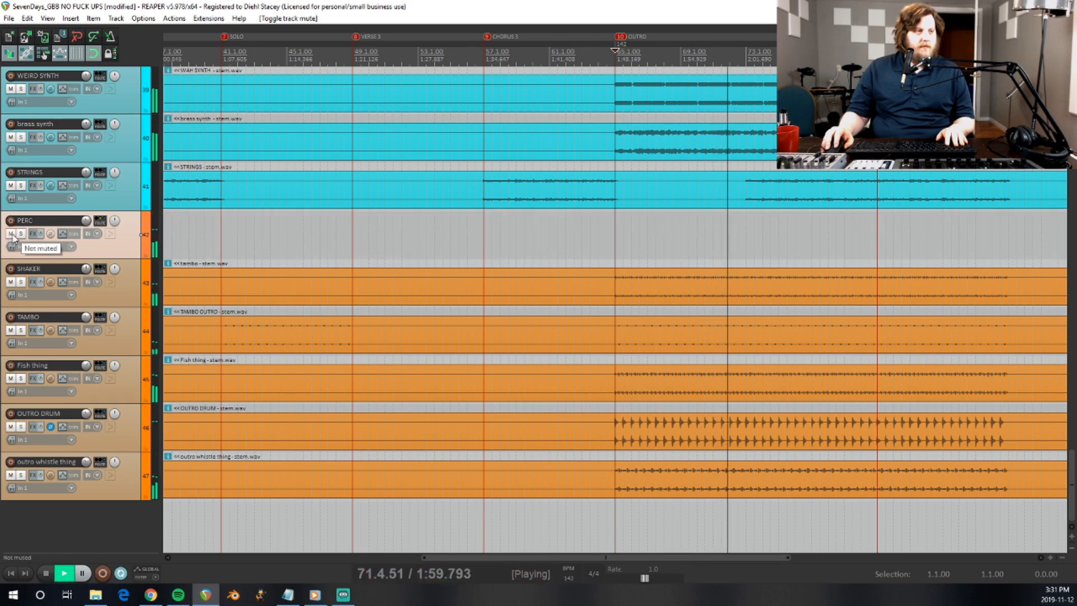
{"action": "left_click", "coordinate": [11, 234]}
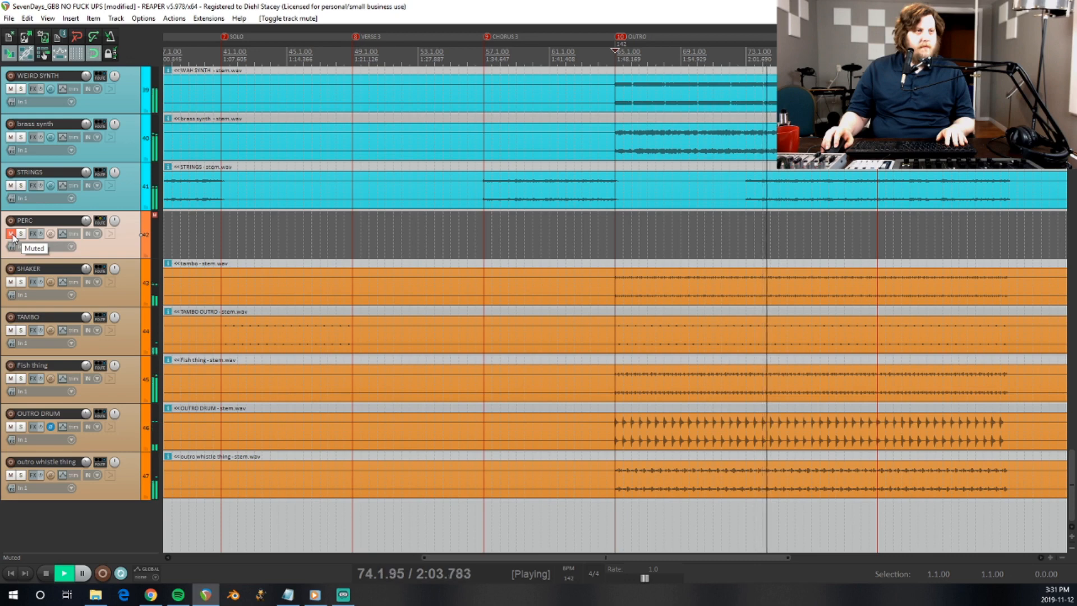
{"action": "left_click", "coordinate": [11, 233]}
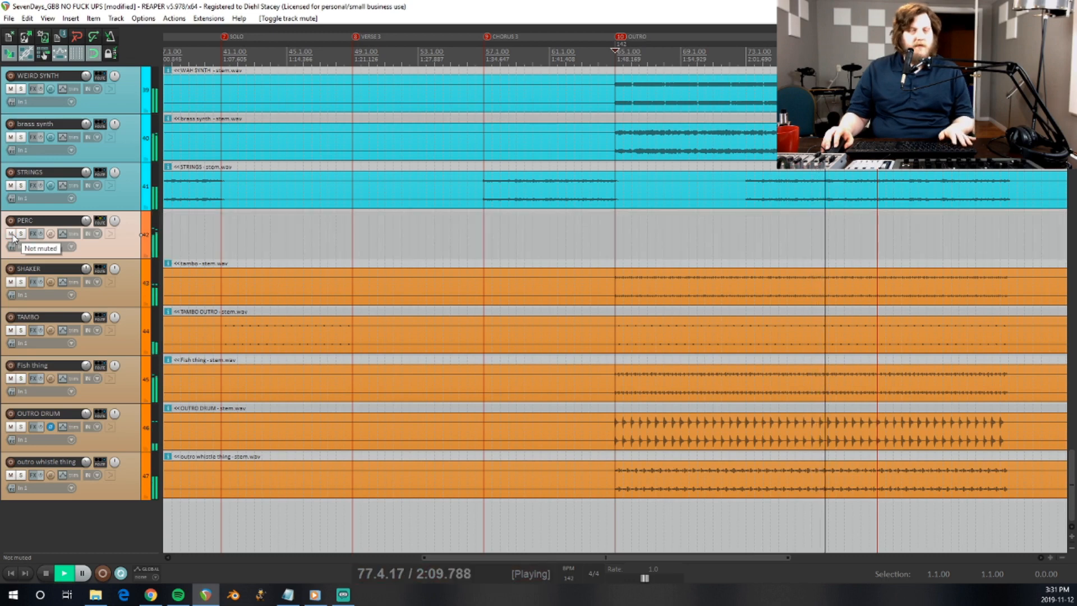
{"action": "key", "text": "space"}
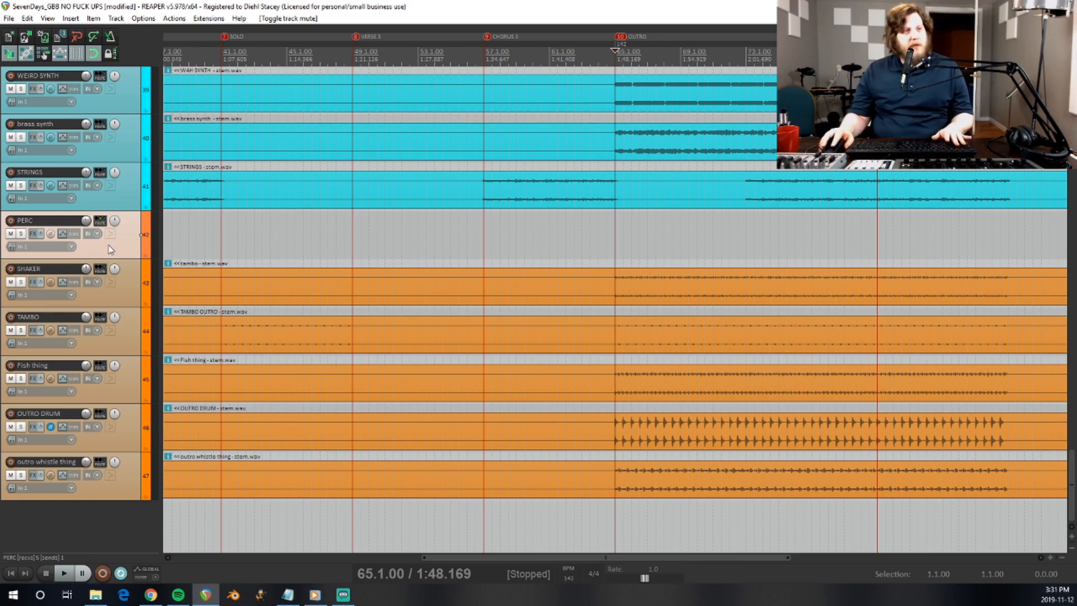
Look over the whole session's tracks and automation lanes, from the percussion tracks to the master track.
{"action": "scroll", "coordinate": [643, 228], "scroll_direction": "down", "scroll_amount": 8}
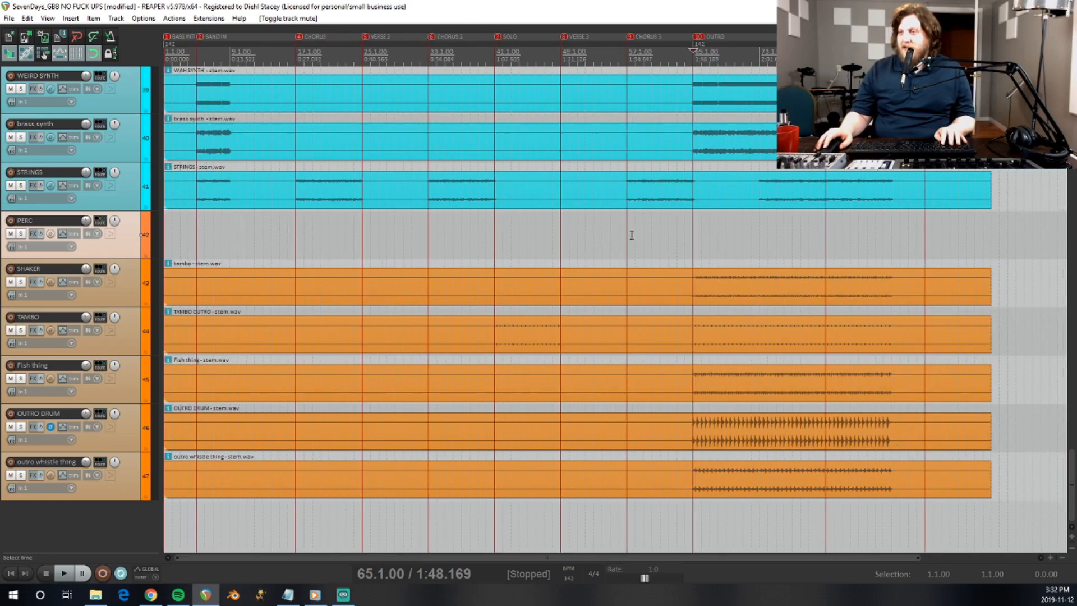
{"action": "scroll", "coordinate": [98, 285], "scroll_direction": "up", "scroll_amount": 15}
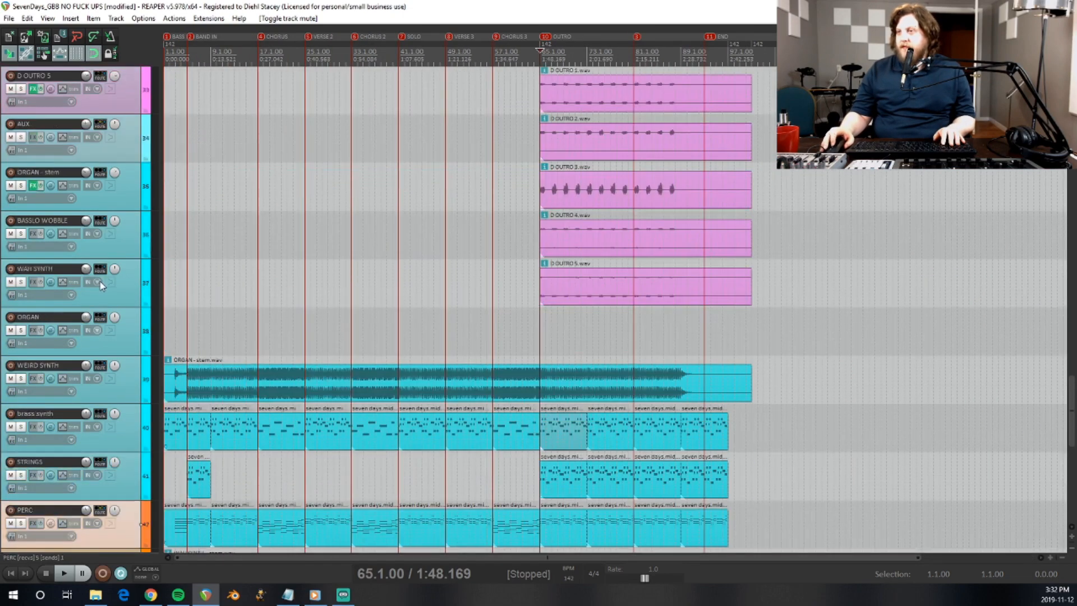
{"action": "scroll", "coordinate": [97, 288], "scroll_direction": "up", "scroll_amount": 15}
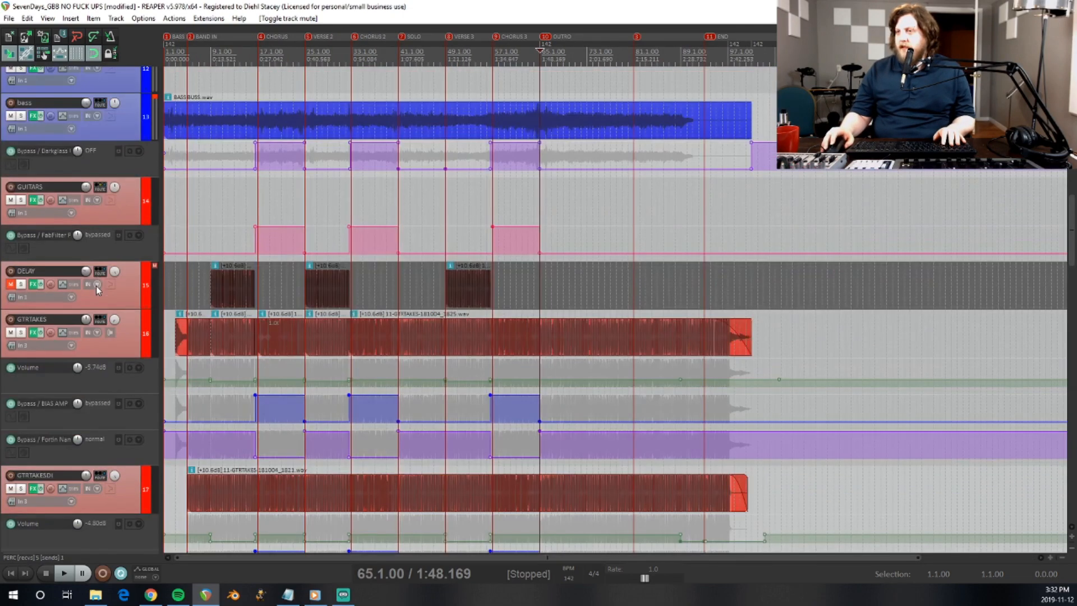
{"action": "scroll", "coordinate": [96, 285], "scroll_direction": "up", "scroll_amount": 5}
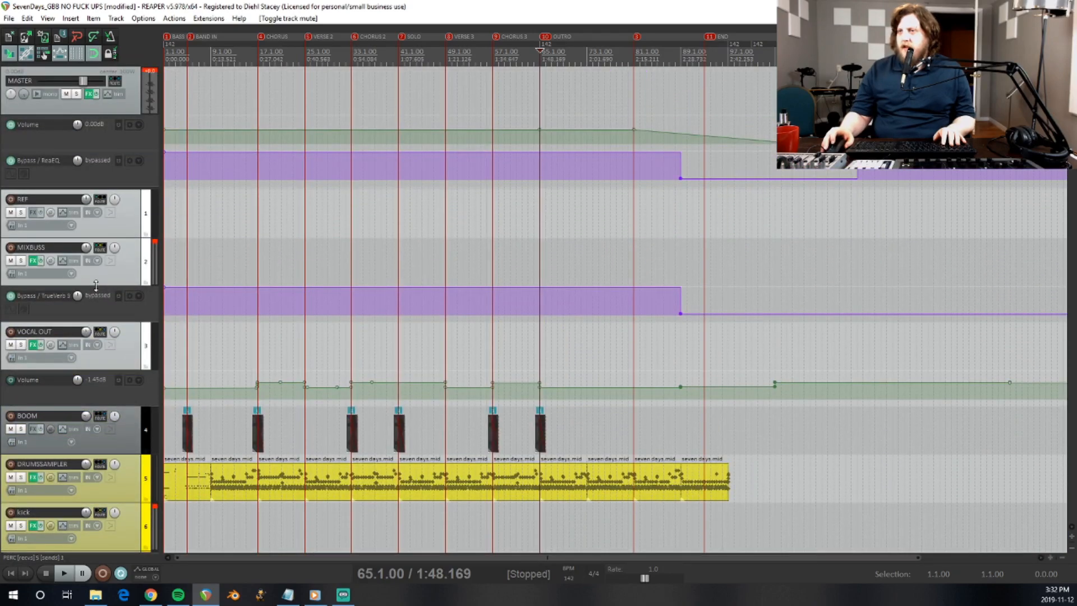
{"action": "scroll", "coordinate": [96, 285], "scroll_direction": "down", "scroll_amount": 20}
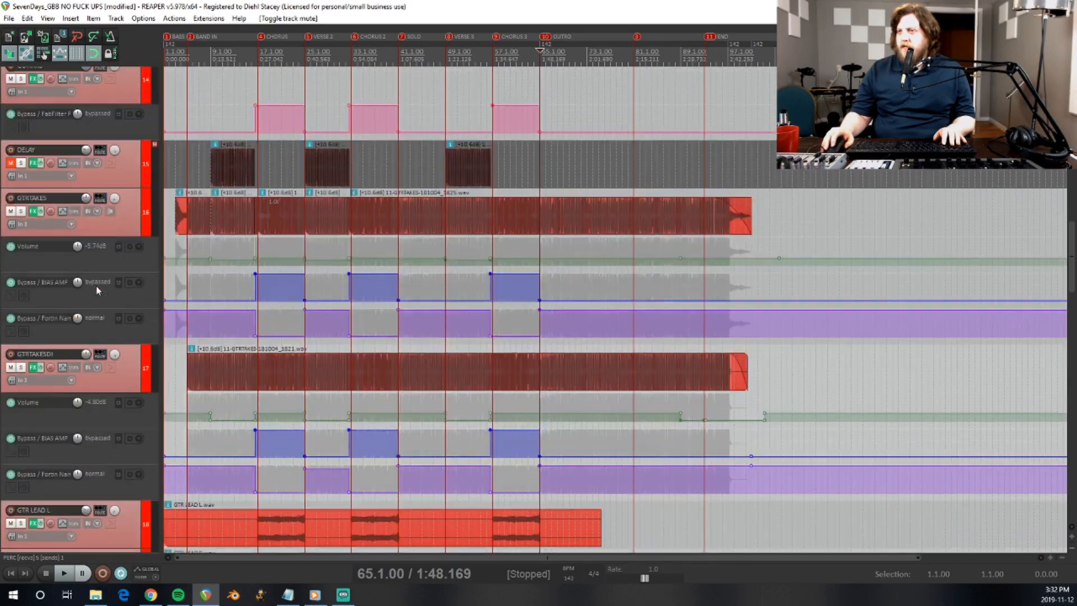
{"action": "scroll", "coordinate": [96, 285], "scroll_direction": "down", "scroll_amount": 20}
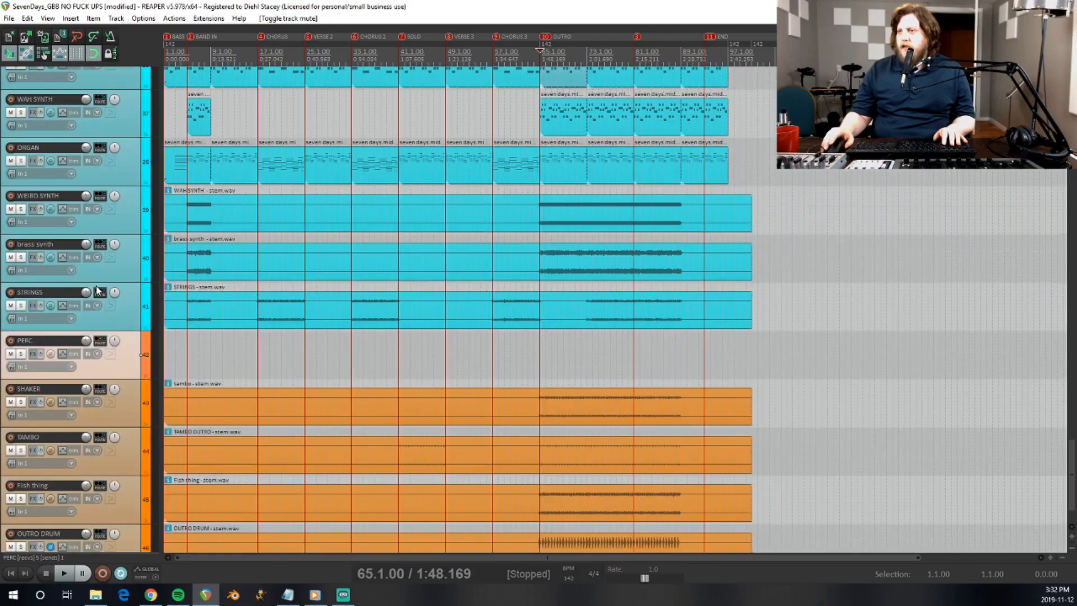
{"action": "scroll", "coordinate": [96, 285], "scroll_direction": "up", "scroll_amount": 20}
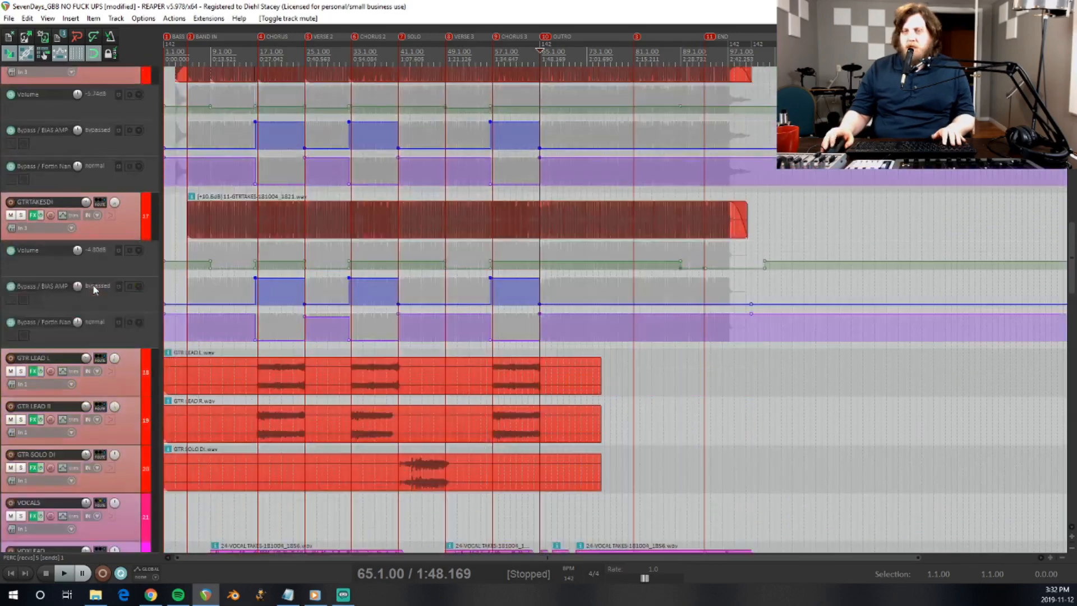
{"action": "scroll", "coordinate": [93, 284], "scroll_direction": "up", "scroll_amount": 18}
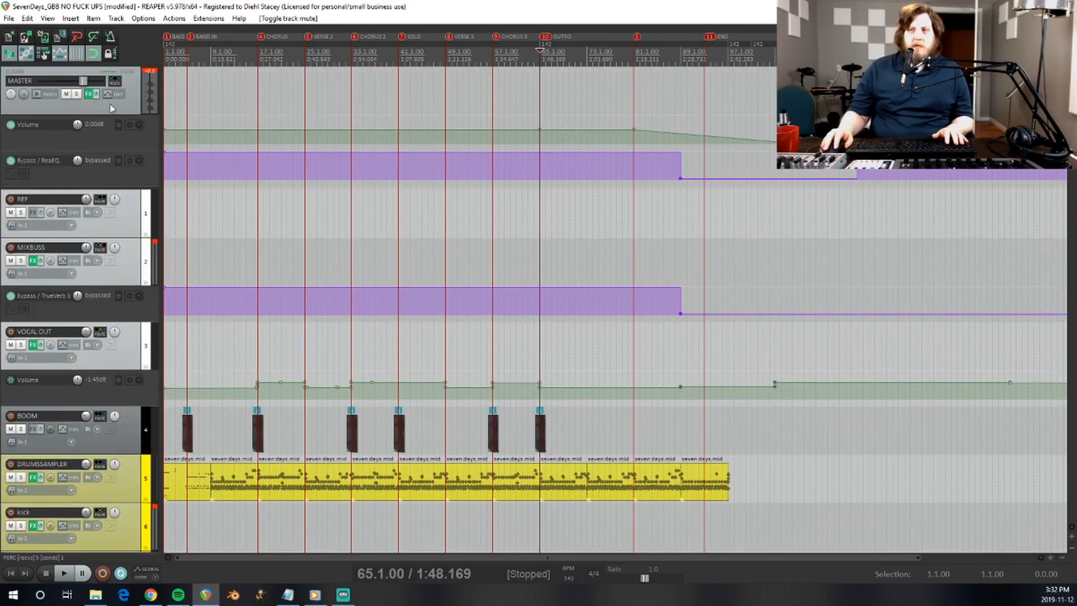
Open the master track's effects chain and show the SSLComp Stereo compressor, arranging both windows side by side.
{"action": "left_click", "coordinate": [88, 95]}
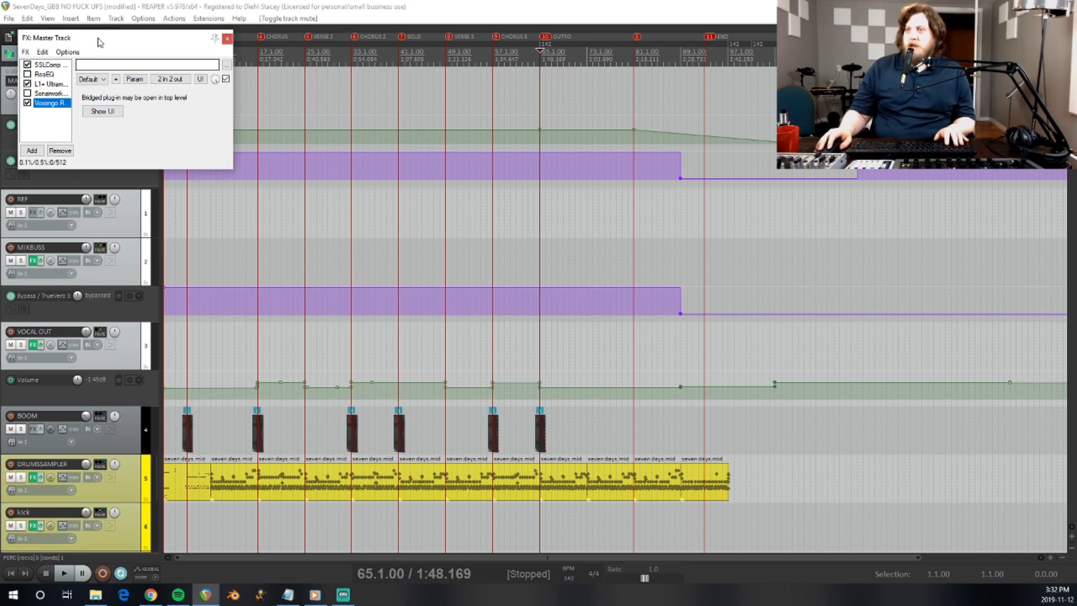
{"action": "left_click_drag", "start_coordinate": [99, 43], "coordinate": [488, 114]}
{"action": "left_click", "coordinate": [436, 136]}
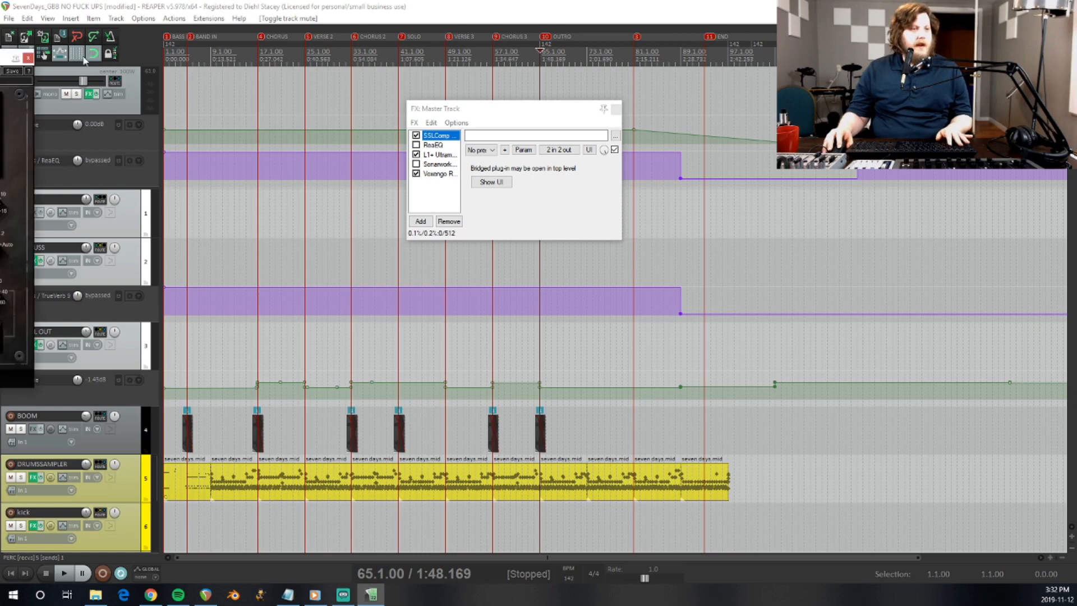
{"action": "left_click_drag", "start_coordinate": [565, 52], "coordinate": [721, 66]}
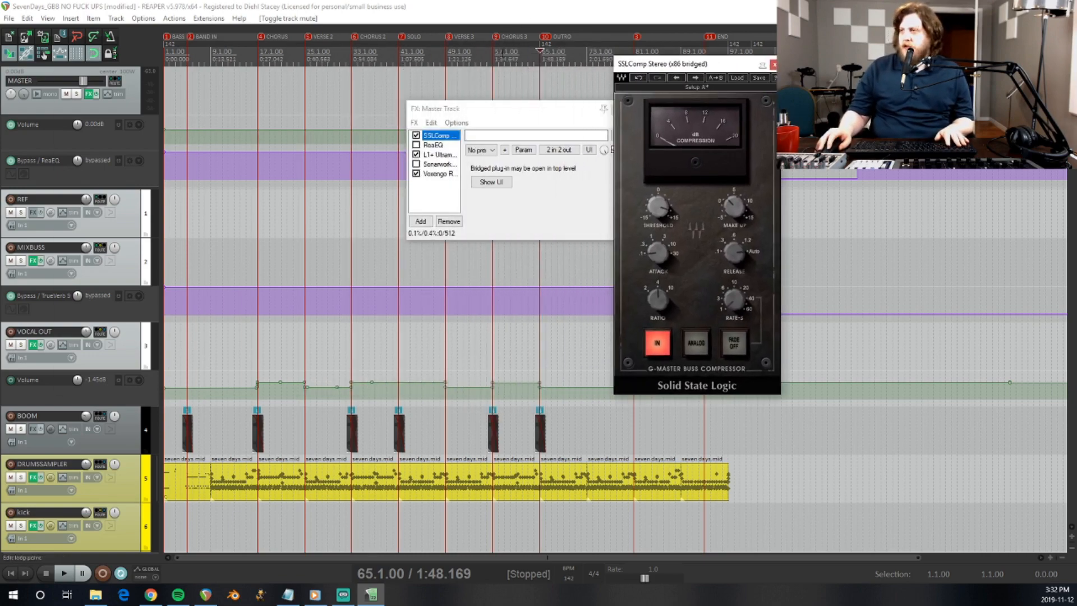
Play the full mix from the OUTRO marker, nudge the SSLComp threshold on the master during playback, and stop.
{"action": "left_click", "coordinate": [543, 59]}
{"action": "key", "text": "space"}
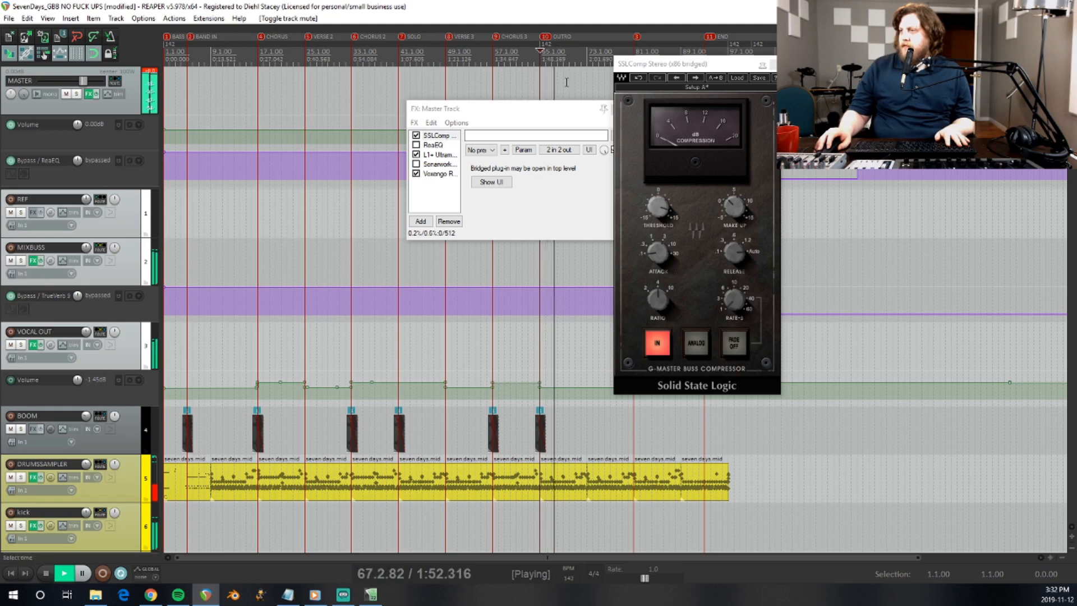
{"action": "left_click_drag", "start_coordinate": [658, 207], "coordinate": [658, 215]}
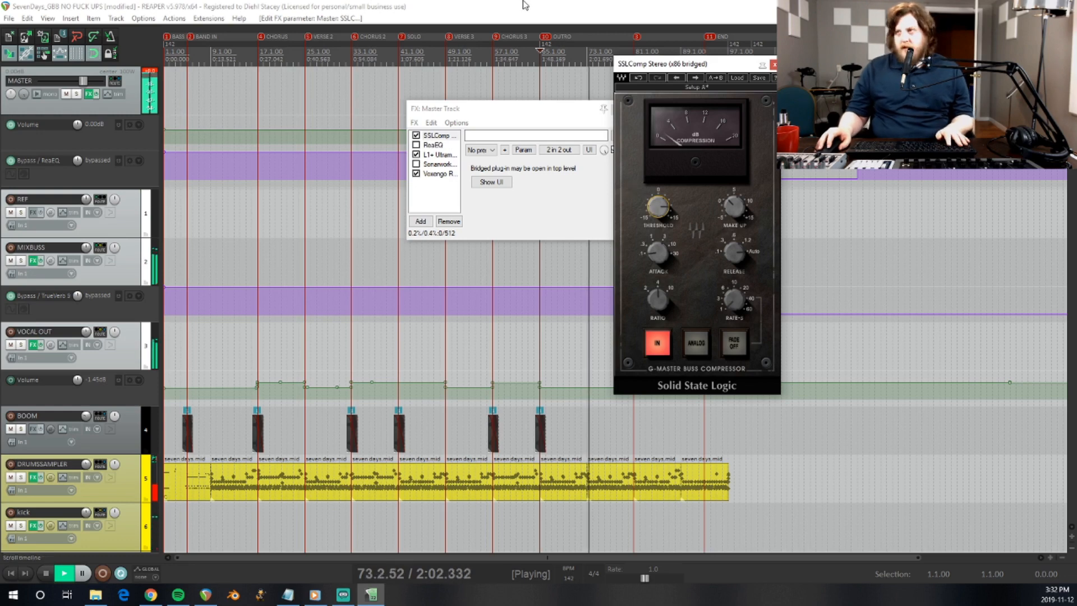
{"action": "key", "text": "space"}
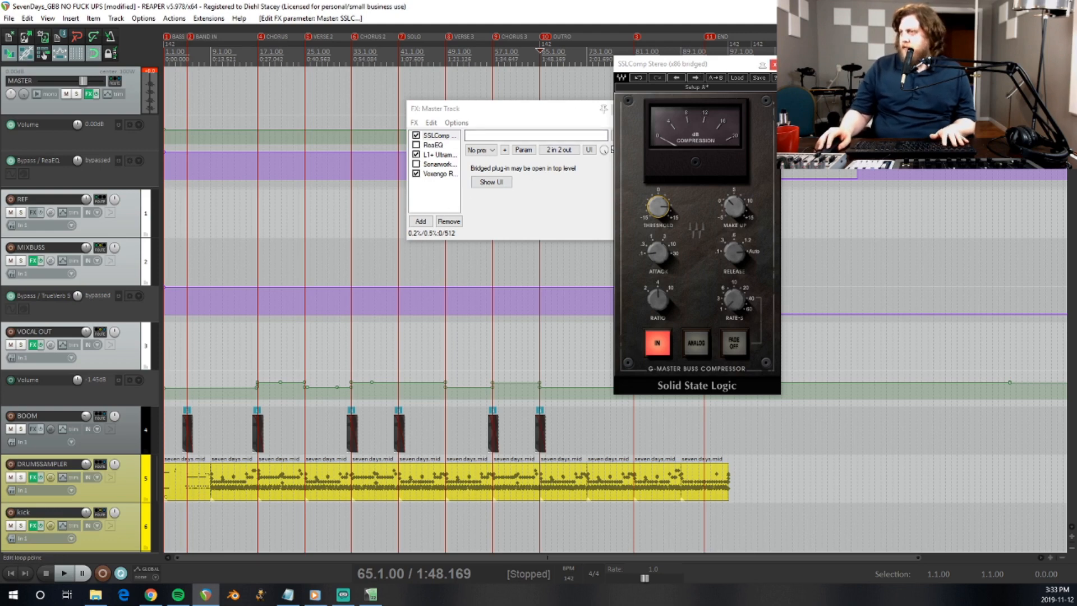
Close the SSLComp window and show the L1+ Ultramaximizer in the master effects chain, repositioning the effects window for a clear view.
{"action": "left_click", "coordinate": [774, 64]}
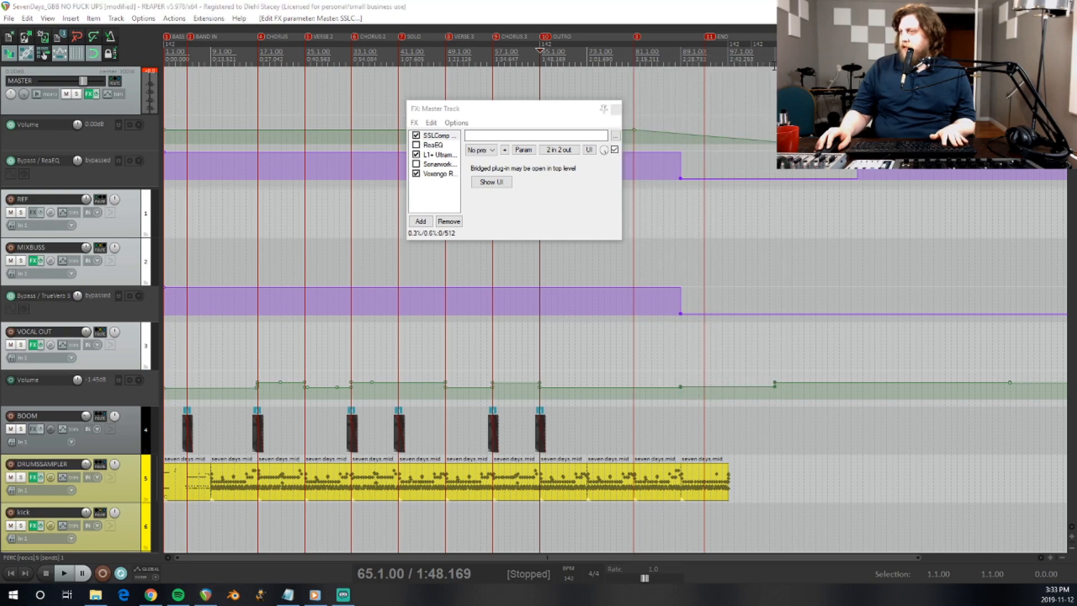
{"action": "left_click", "coordinate": [433, 155]}
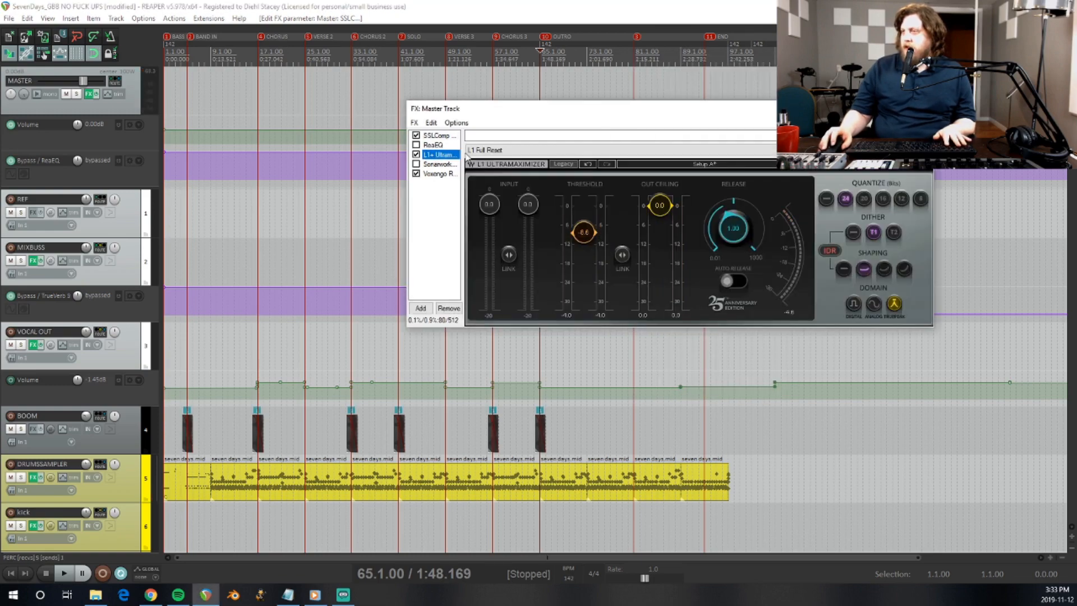
{"action": "left_click_drag", "start_coordinate": [599, 122], "coordinate": [499, 110]}
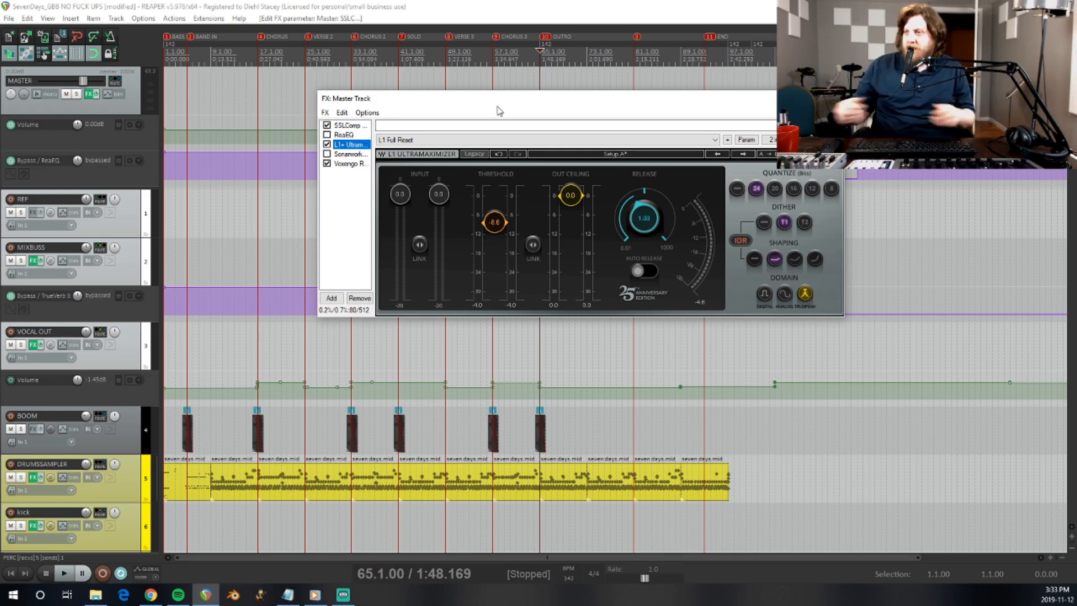
Play the full mix from the OUTRO, around bar 81 and from CHORUS 3 with the L1+ limiter showing, stop, and close the effects window.
{"action": "key", "text": "space"}
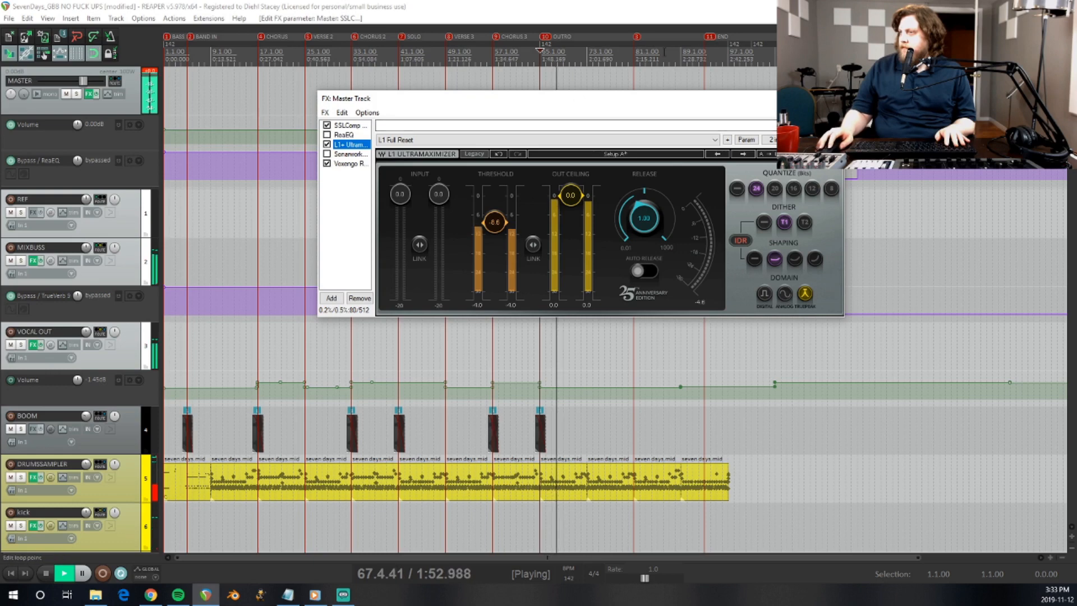
{"action": "left_click", "coordinate": [658, 53]}
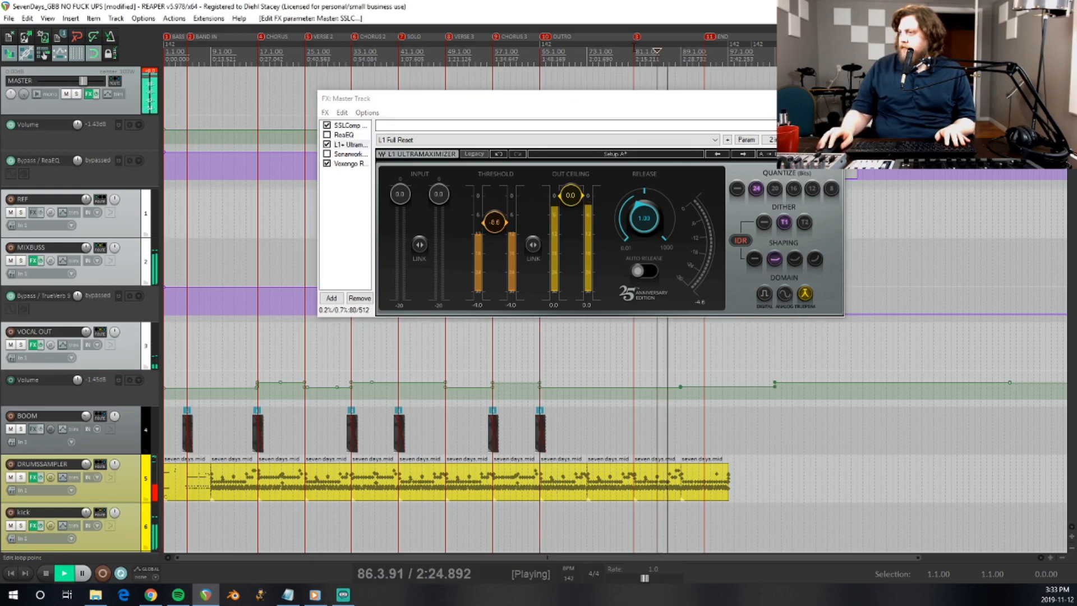
{"action": "left_click", "coordinate": [633, 51]}
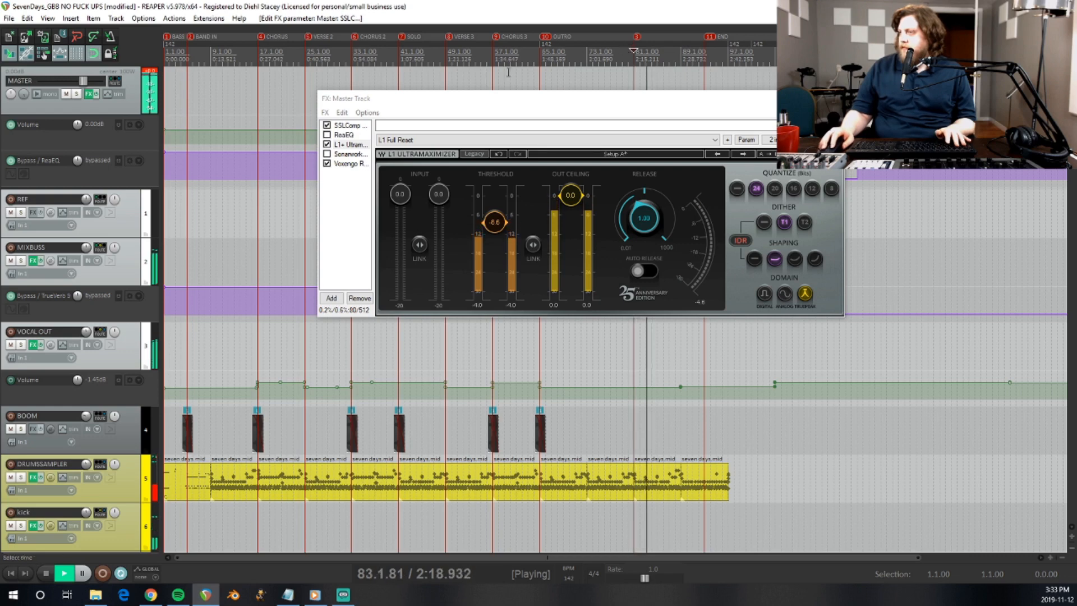
{"action": "left_click", "coordinate": [492, 52]}
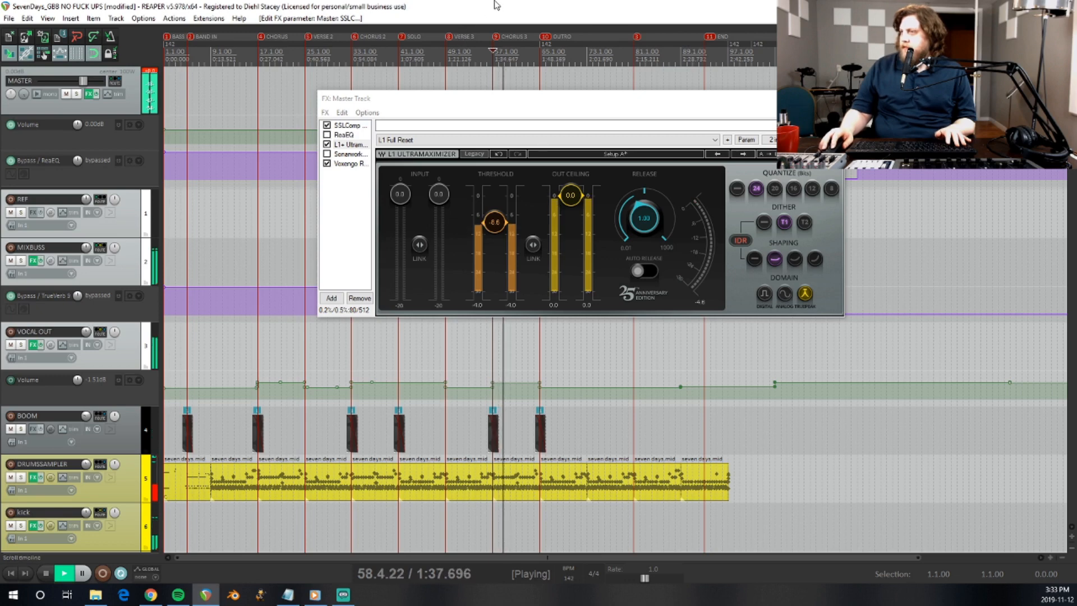
{"action": "key", "text": "space"}
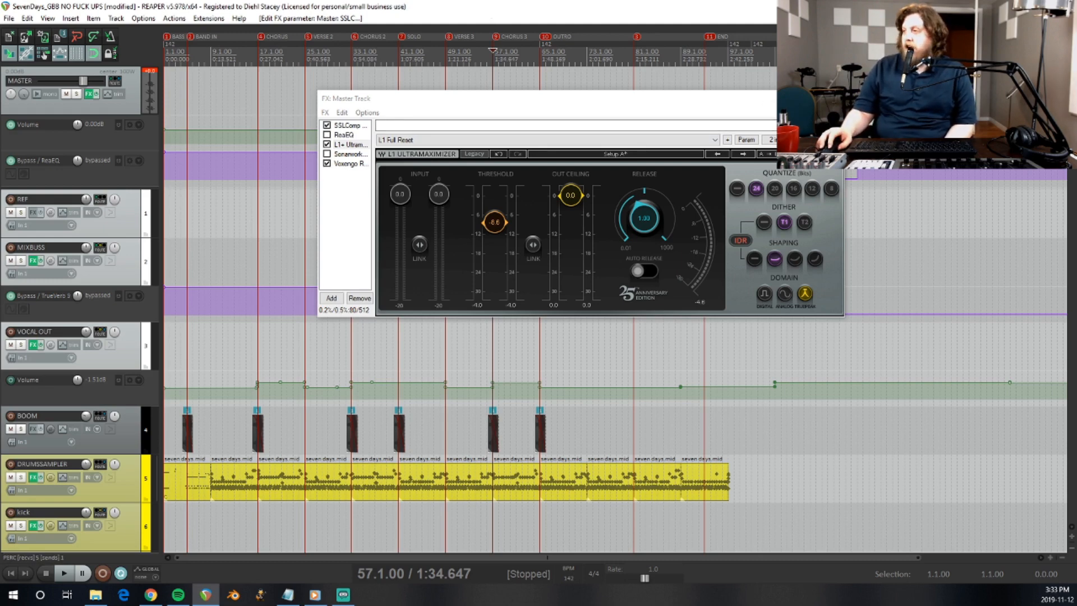
{"action": "left_click", "coordinate": [831, 98]}
Look over the session's tracks, return to the master's automation lanes, and place the edit cursor at bar 86, before the ReaEQ bypass change.
{"action": "scroll", "coordinate": [101, 169], "scroll_direction": "down", "scroll_amount": 5}
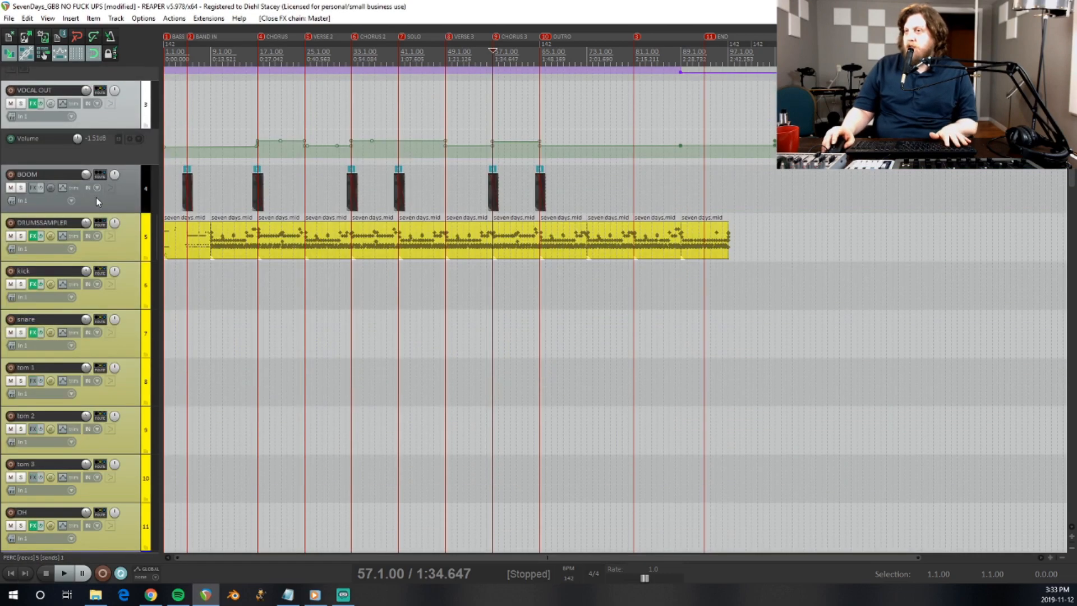
{"action": "scroll", "coordinate": [88, 194], "scroll_direction": "down", "scroll_amount": 10}
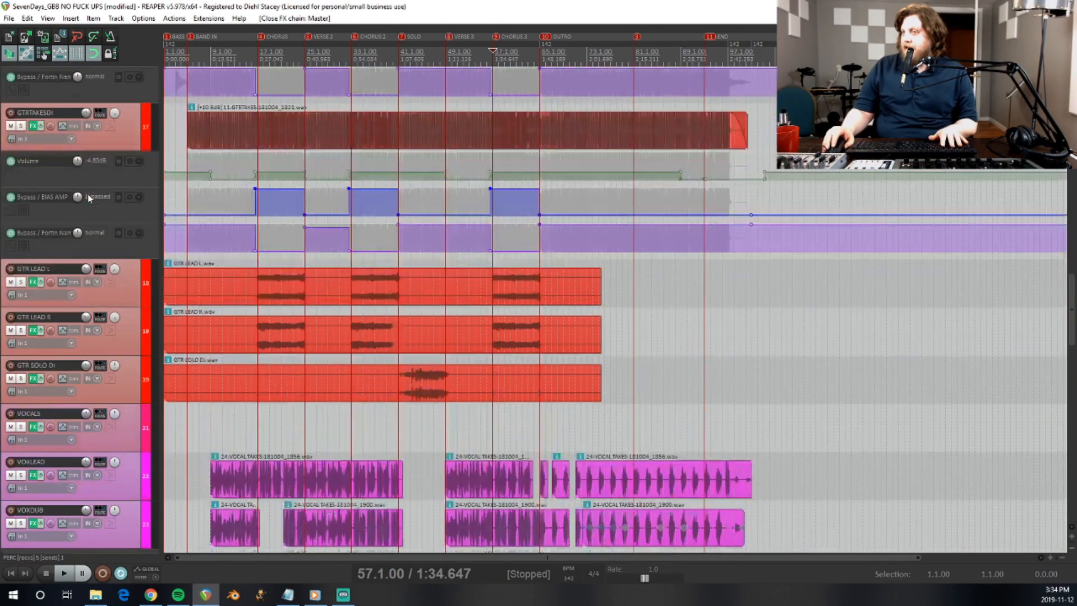
{"action": "scroll", "coordinate": [87, 193], "scroll_direction": "down", "scroll_amount": 3}
{"action": "scroll", "coordinate": [88, 194], "scroll_direction": "up", "scroll_amount": 15}
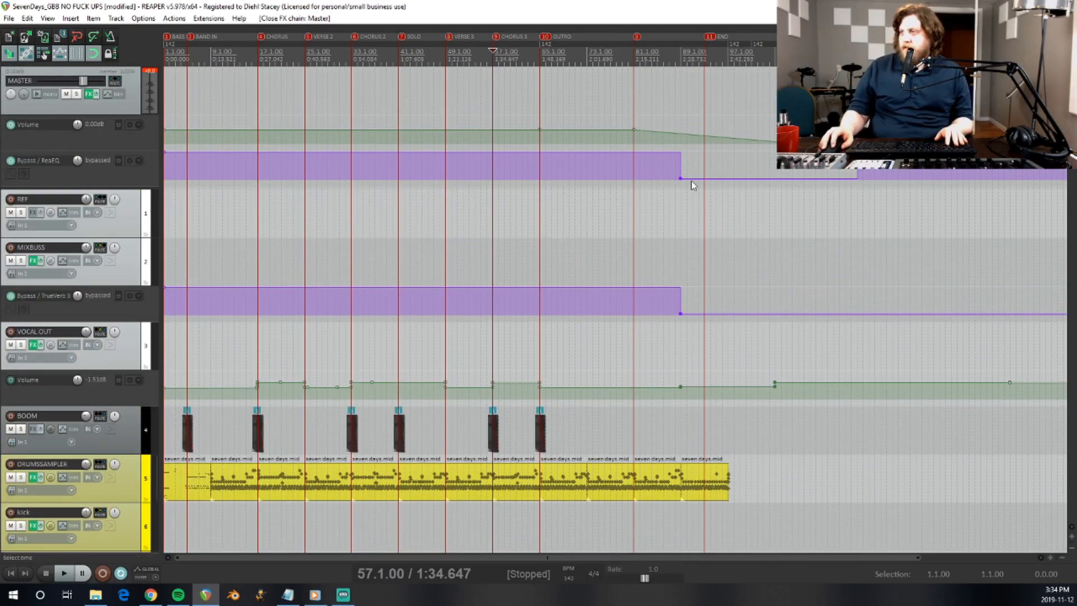
{"action": "left_click", "coordinate": [680, 112]}
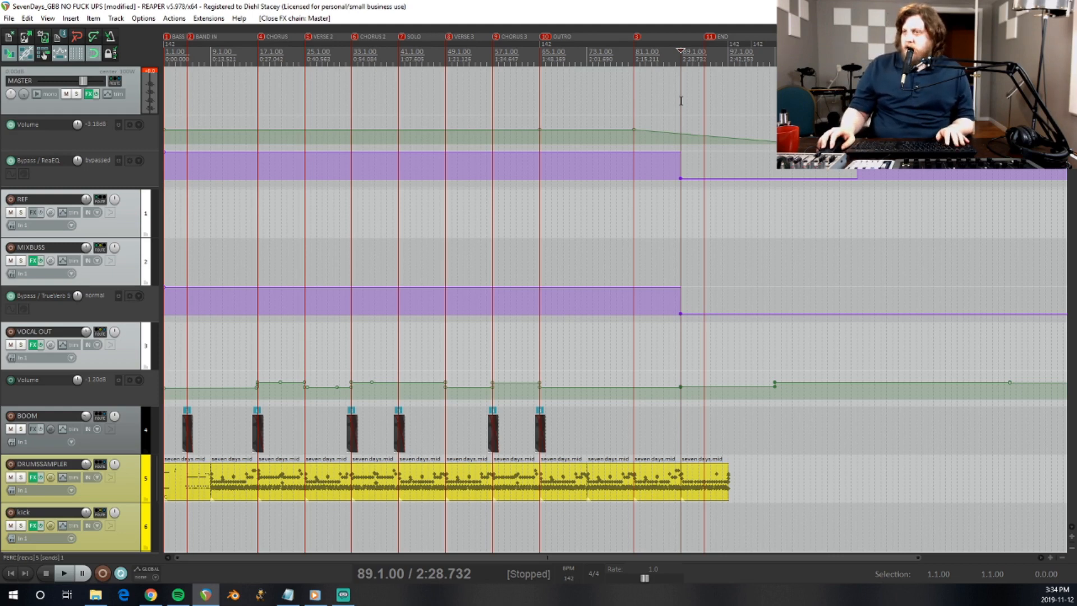
{"action": "left_click", "coordinate": [664, 54]}
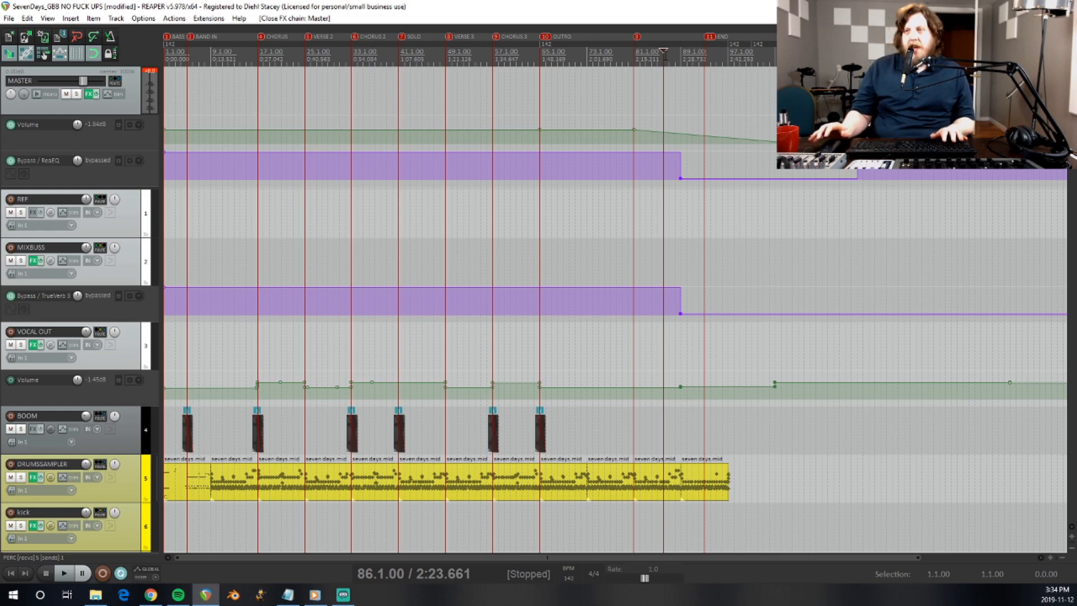
Open the master track's effects chain, inspect ReaEQ's high-pass and low-pass bands, and close the window.
{"action": "left_click", "coordinate": [89, 94]}
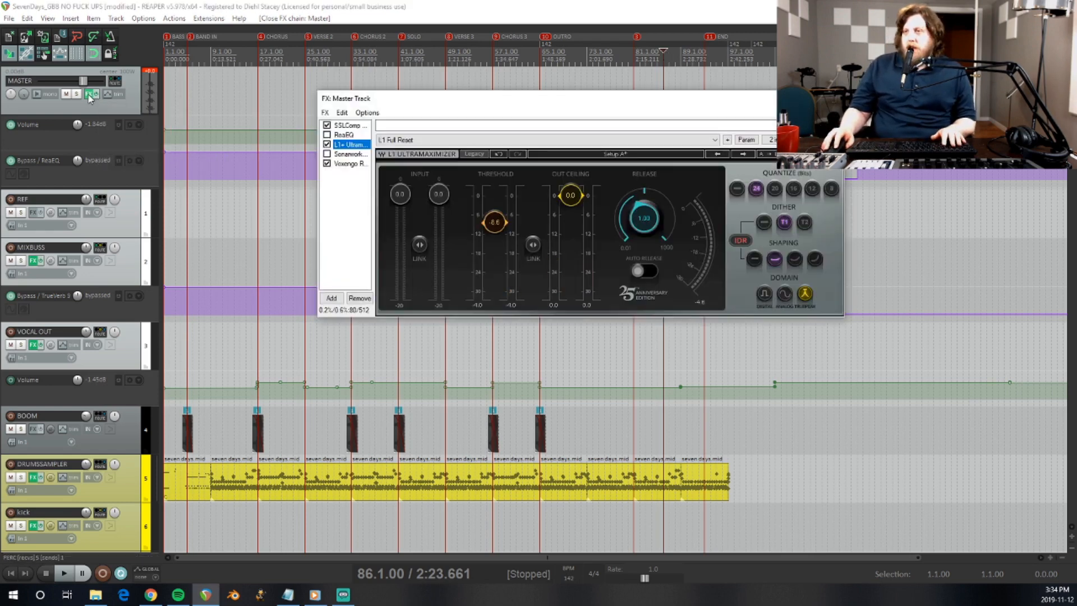
{"action": "left_click", "coordinate": [344, 134]}
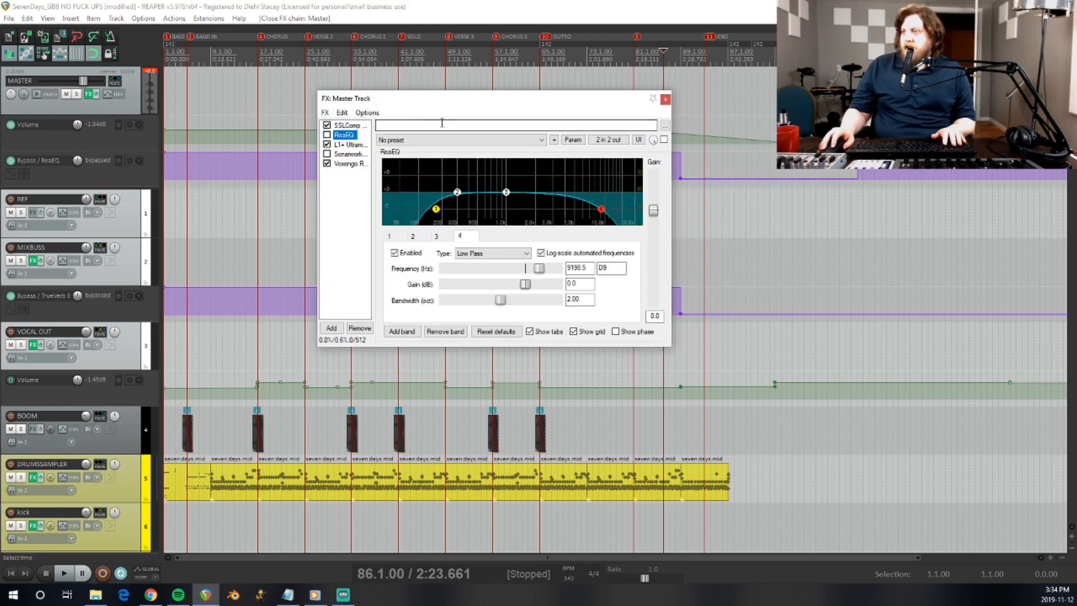
{"action": "mouse_move", "coordinate": [436, 213]}
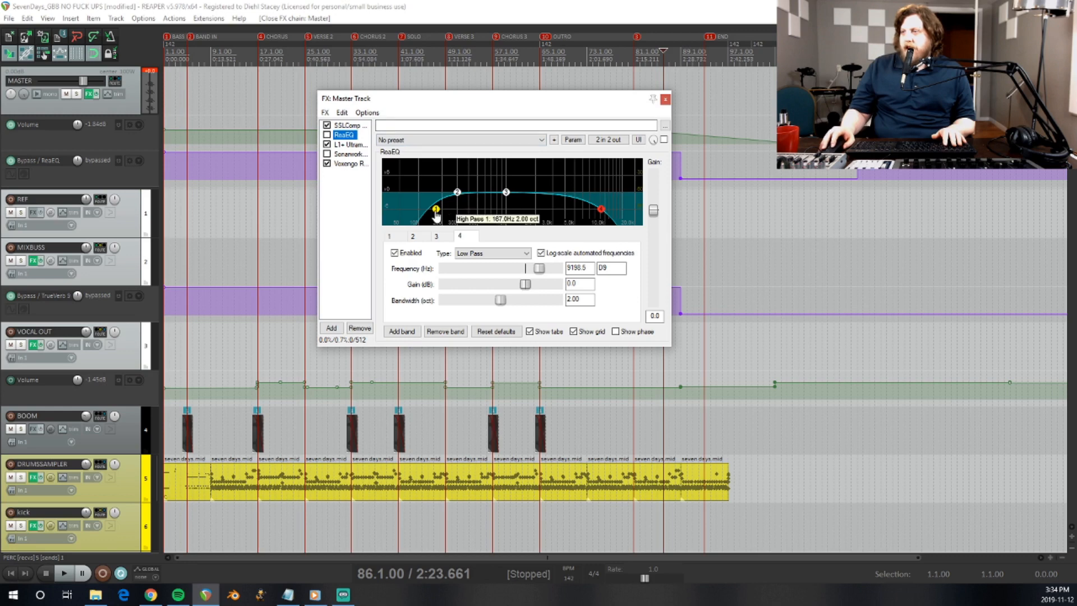
{"action": "mouse_move", "coordinate": [601, 215]}
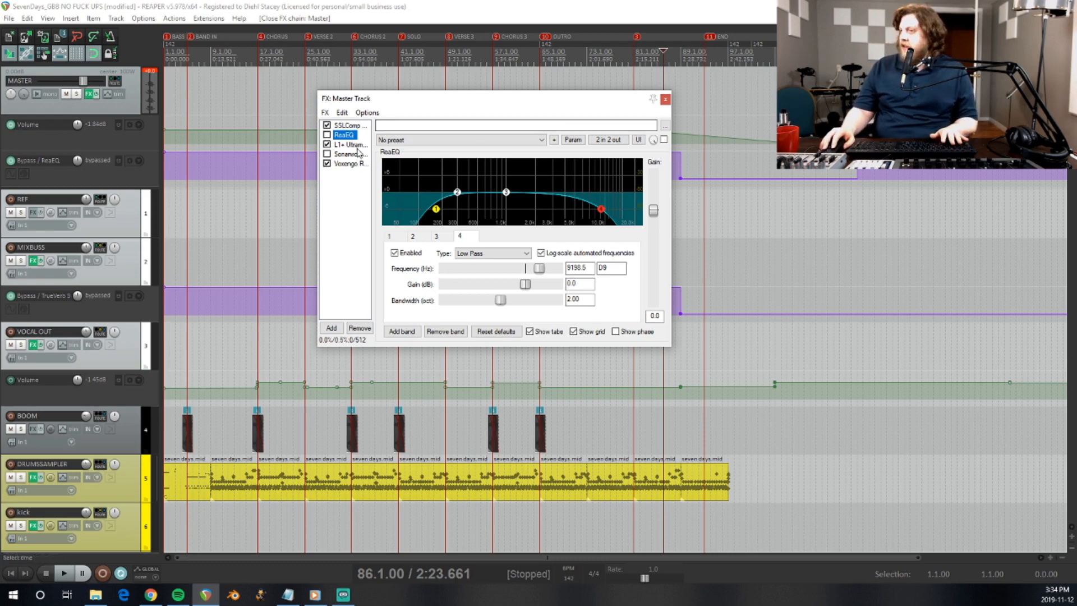
{"action": "left_click", "coordinate": [665, 98]}
Inspect the TrueVerb reverb on the MIXBUSS track, close its window, and play the song's ending from bar 86.
{"action": "left_click", "coordinate": [33, 261]}
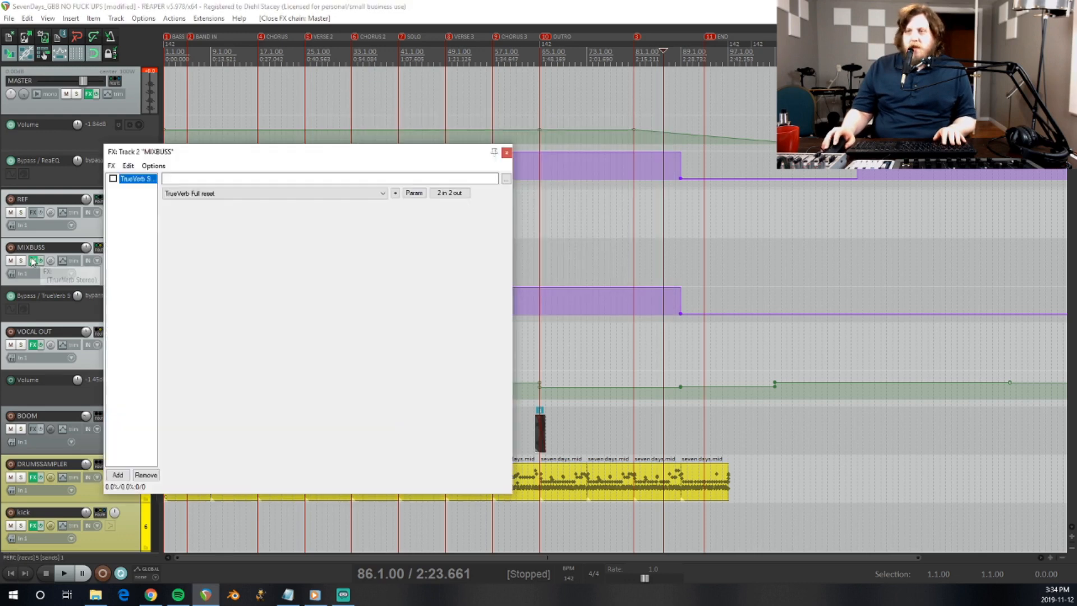
{"action": "left_click", "coordinate": [129, 179]}
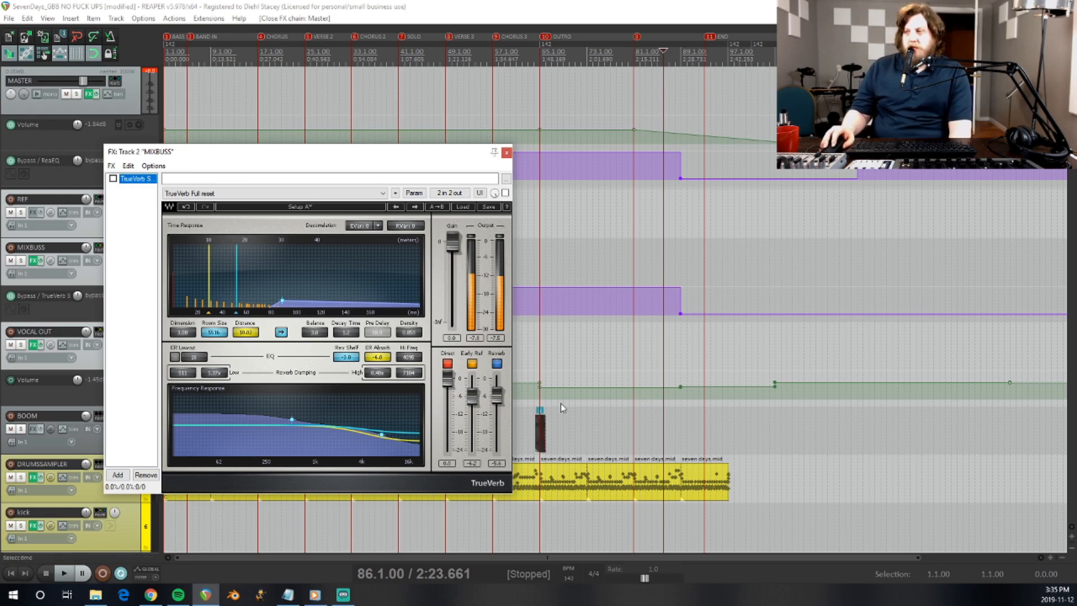
{"action": "left_click", "coordinate": [506, 153]}
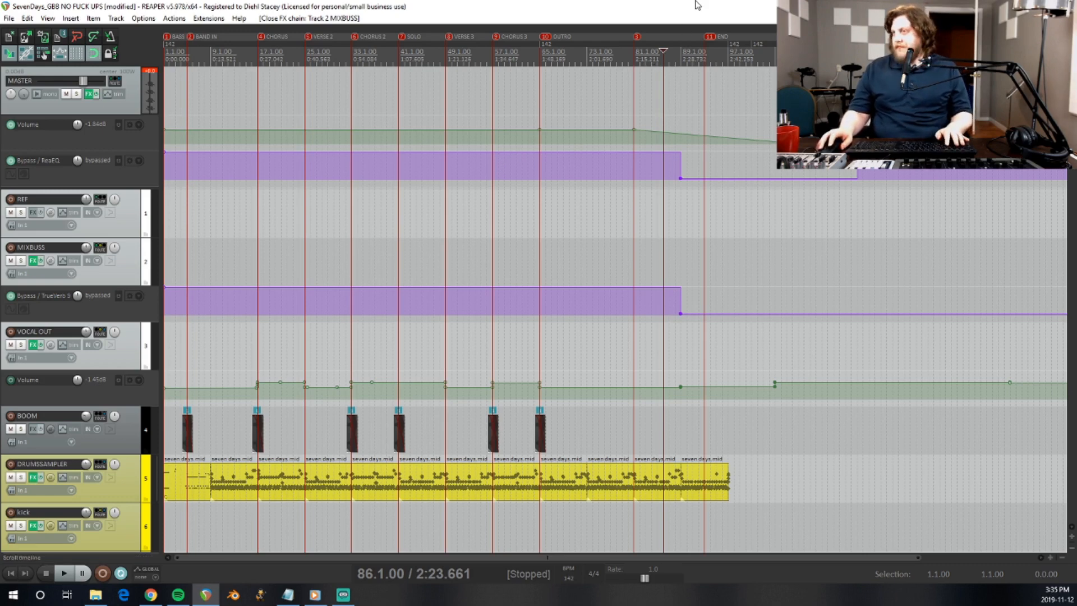
{"action": "key", "text": "space"}
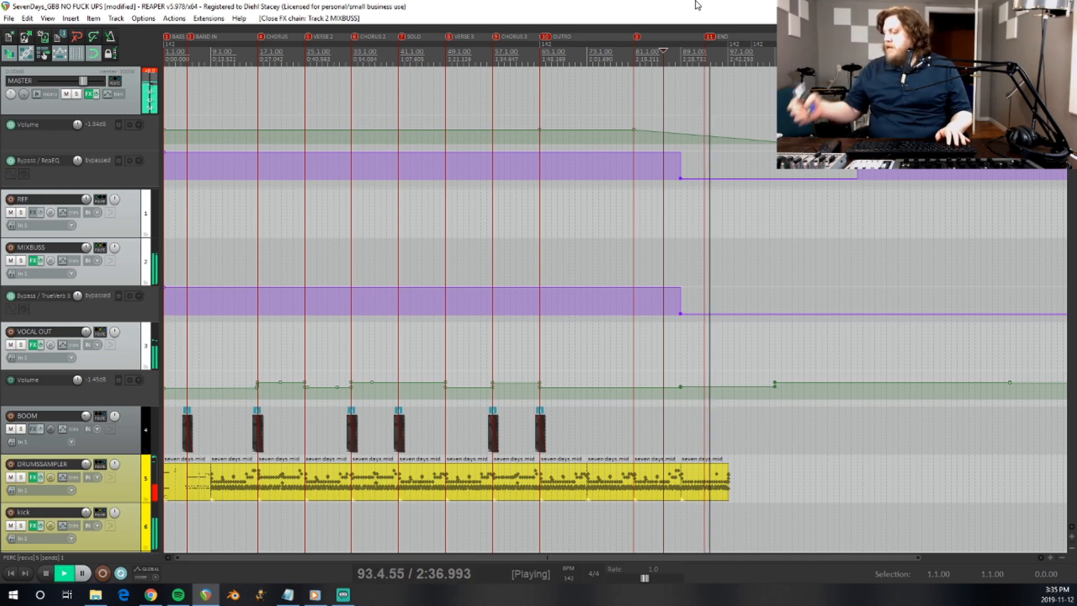
{"action": "key", "text": "space"}
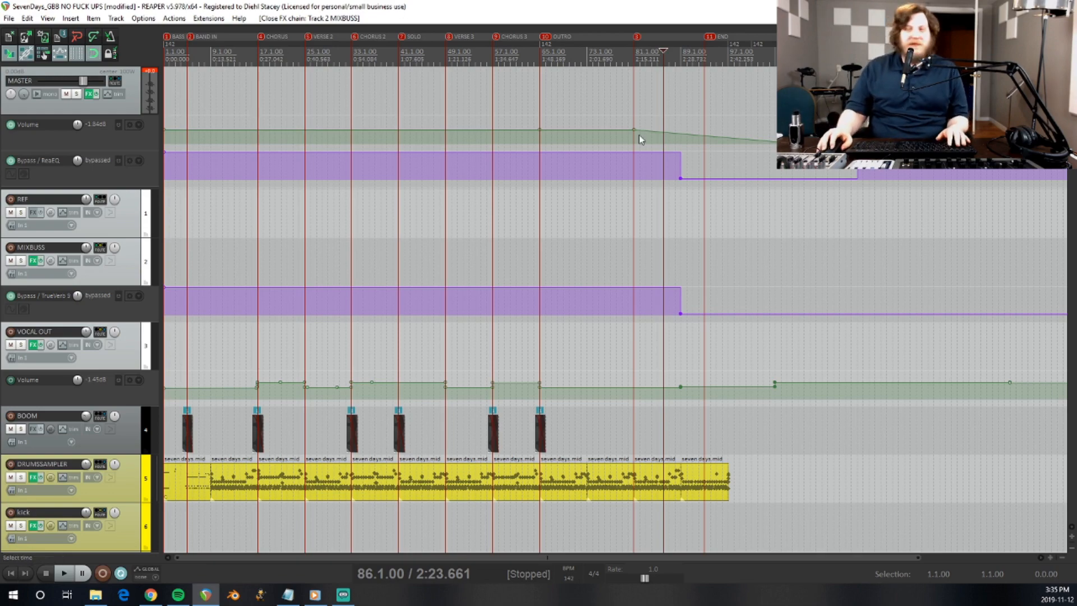
Place the edit cursor at bar 19 and examine the VOCAL OUT volume automation across the verses and choruses.
{"action": "scroll", "coordinate": [90, 306], "scroll_direction": "down", "scroll_amount": 3}
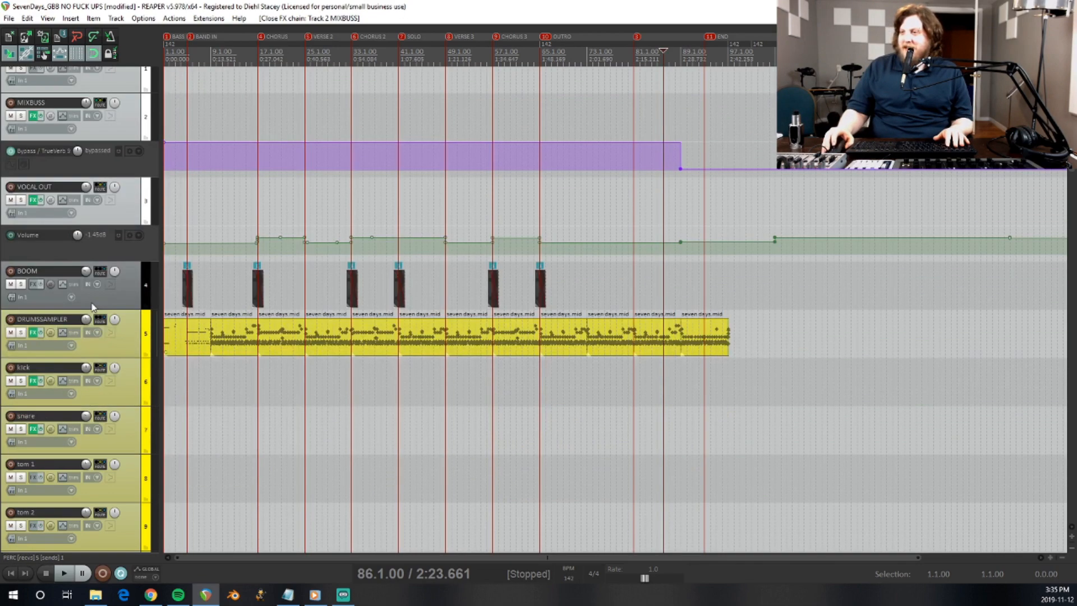
{"action": "left_click", "coordinate": [269, 55]}
{"action": "scroll", "coordinate": [374, 159], "scroll_direction": "up", "scroll_amount": 5}
{"action": "scroll", "coordinate": [684, 256], "scroll_direction": "down", "scroll_amount": 4}
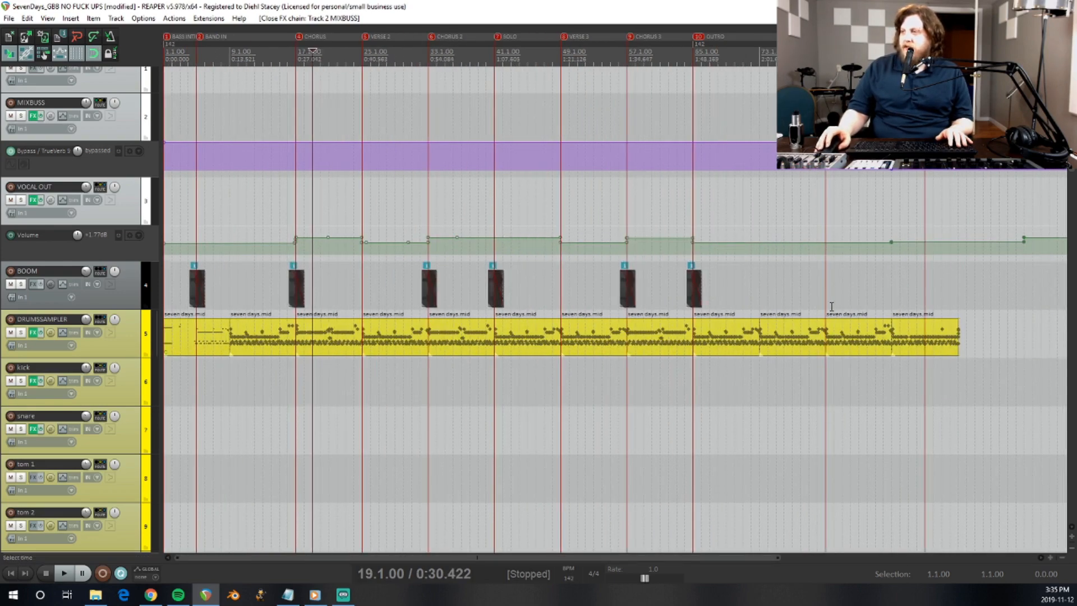
{"action": "scroll", "coordinate": [832, 307], "scroll_direction": "down", "scroll_amount": 3}
{"action": "scroll", "coordinate": [488, 243], "scroll_direction": "up", "scroll_amount": 5}
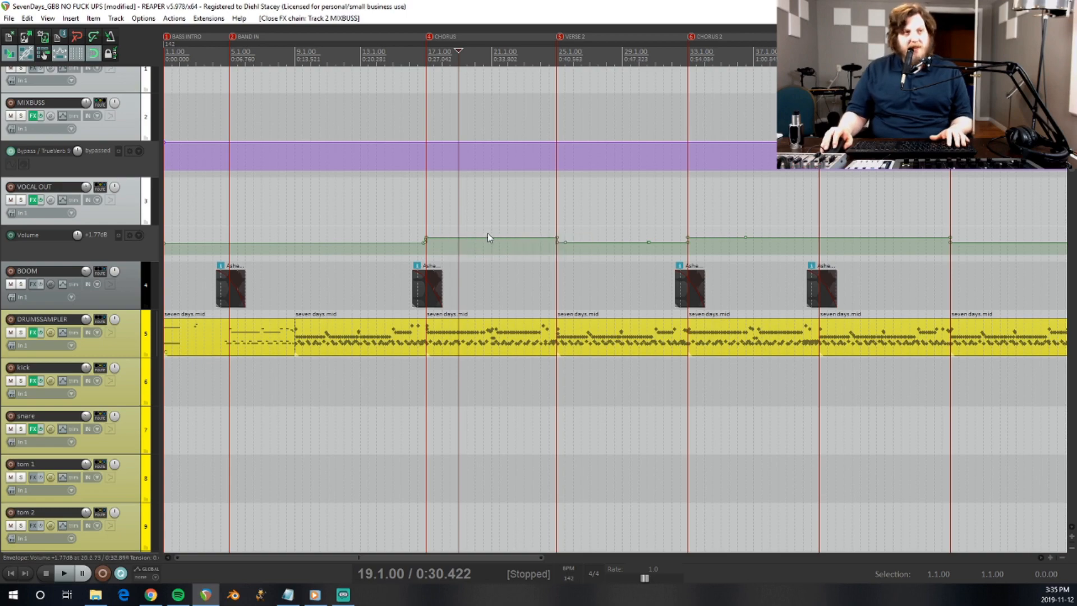
{"action": "scroll", "coordinate": [708, 288], "scroll_direction": "down", "scroll_amount": 3}
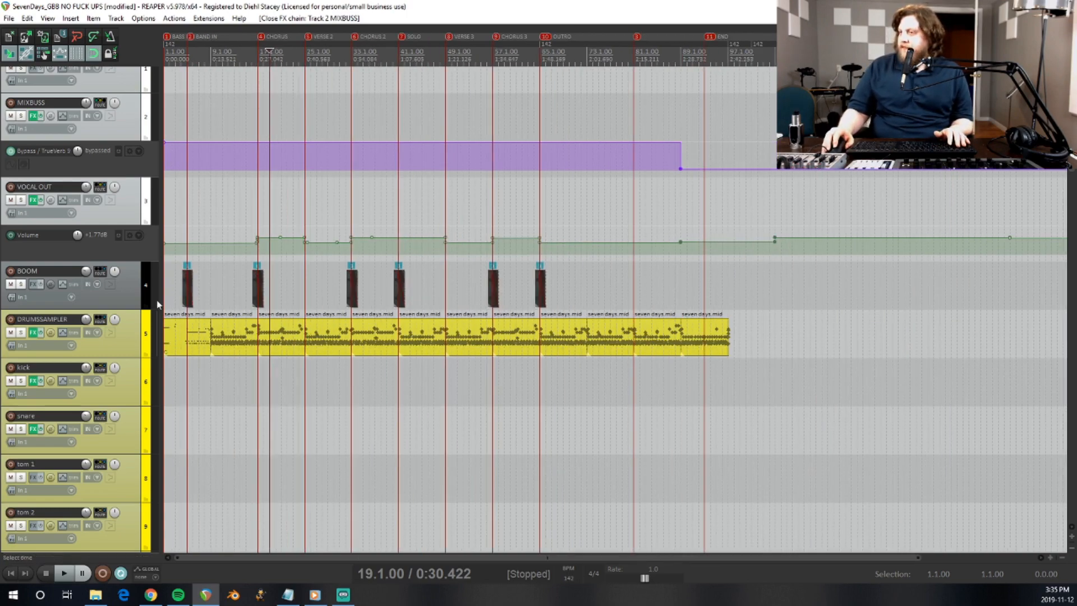
Examine the bass, guitar and vocal tracks with their bypass, volume and mute automation lanes, down to the outro vocals.
{"action": "scroll", "coordinate": [93, 335], "scroll_direction": "down", "scroll_amount": 3}
{"action": "scroll", "coordinate": [93, 335], "scroll_direction": "down", "scroll_amount": 5}
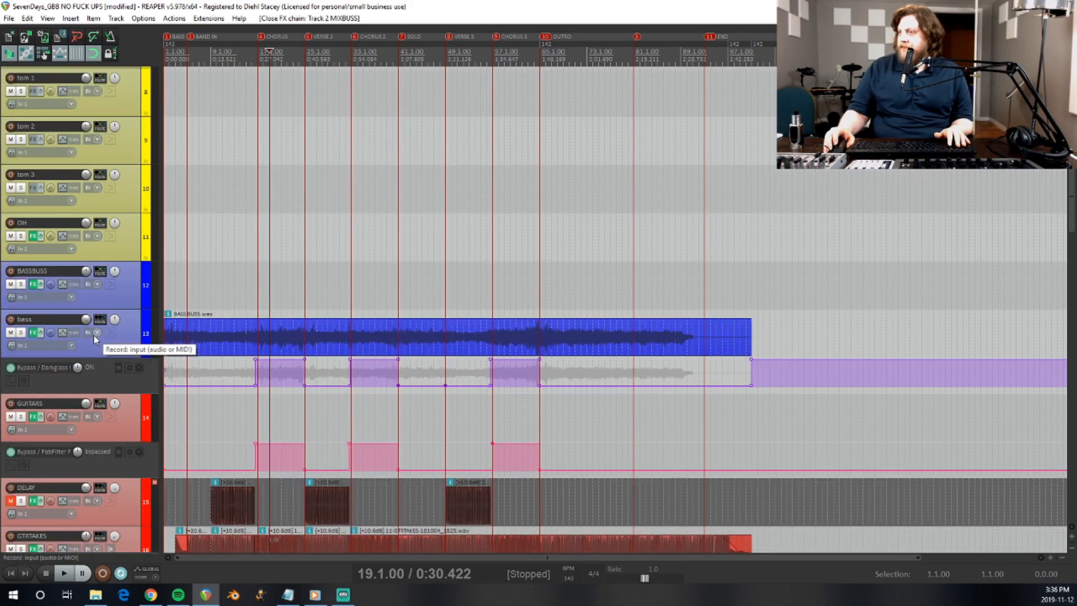
{"action": "scroll", "coordinate": [93, 335], "scroll_direction": "down", "scroll_amount": 3}
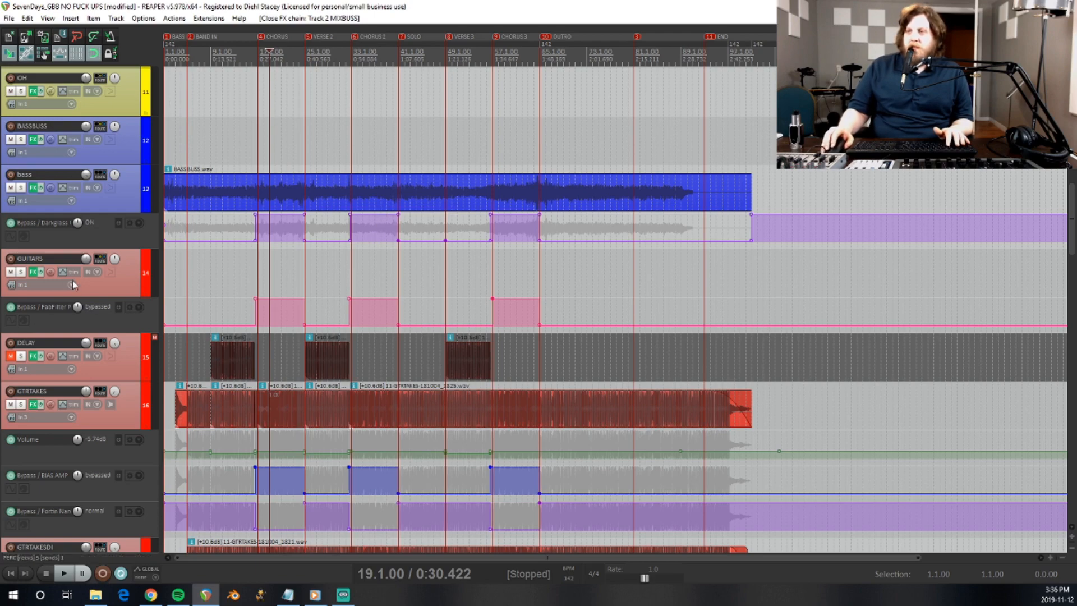
{"action": "scroll", "coordinate": [74, 286], "scroll_direction": "down", "scroll_amount": 4}
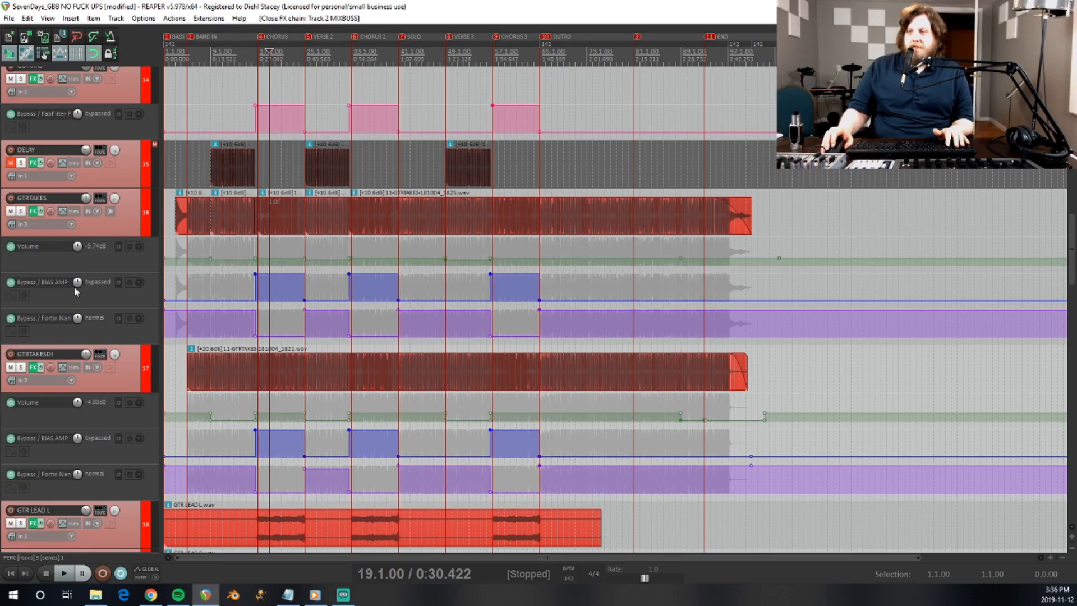
{"action": "scroll", "coordinate": [74, 286], "scroll_direction": "down", "scroll_amount": 3}
{"action": "scroll", "coordinate": [74, 289], "scroll_direction": "down", "scroll_amount": 3}
{"action": "scroll", "coordinate": [74, 289], "scroll_direction": "down", "scroll_amount": 3}
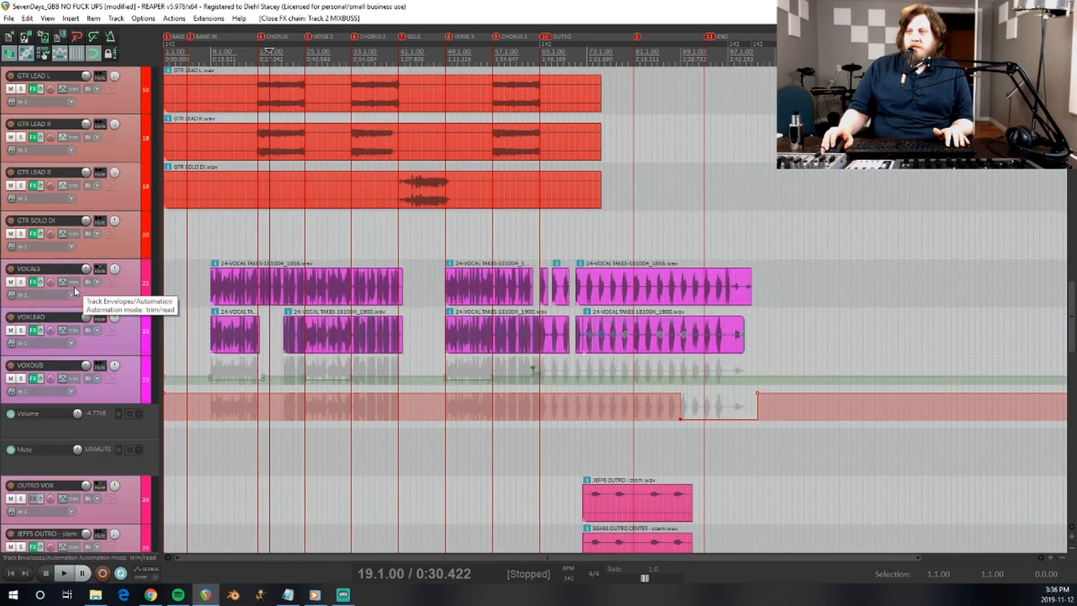
{"action": "scroll", "coordinate": [74, 287], "scroll_direction": "down", "scroll_amount": 2}
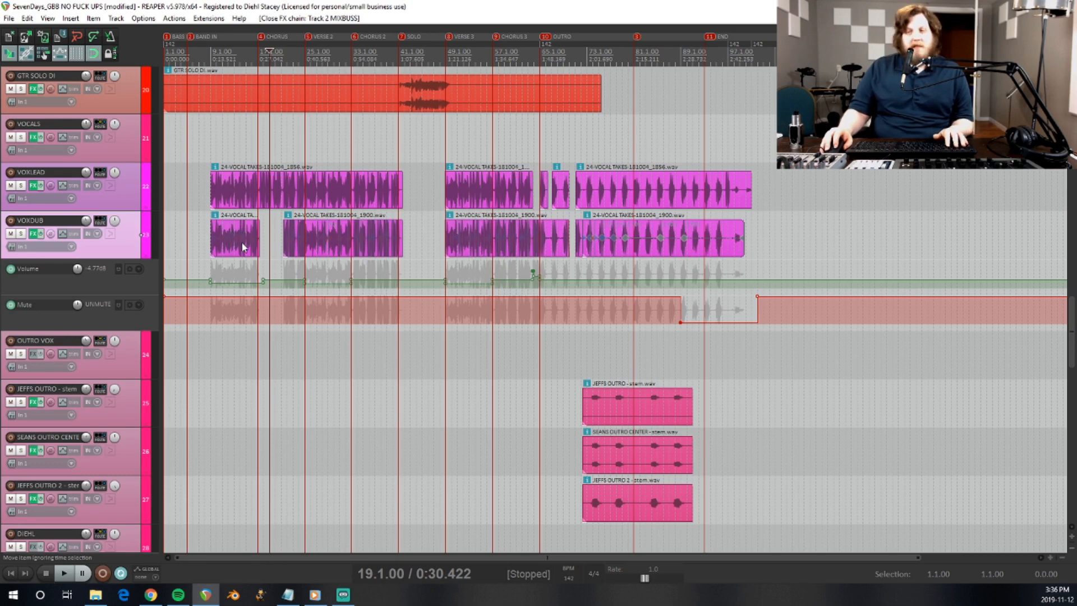
Solo the VOXDUB track and play the vocal double from bar 14 past the CHORUS marker.
{"action": "left_click", "coordinate": [223, 149]}
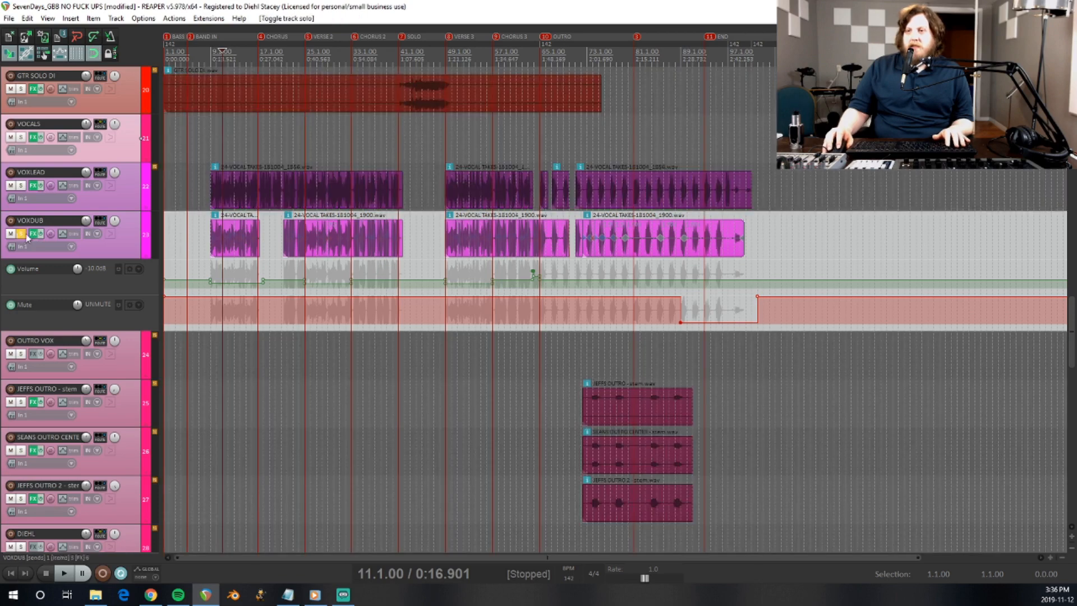
{"action": "left_click", "coordinate": [20, 233]}
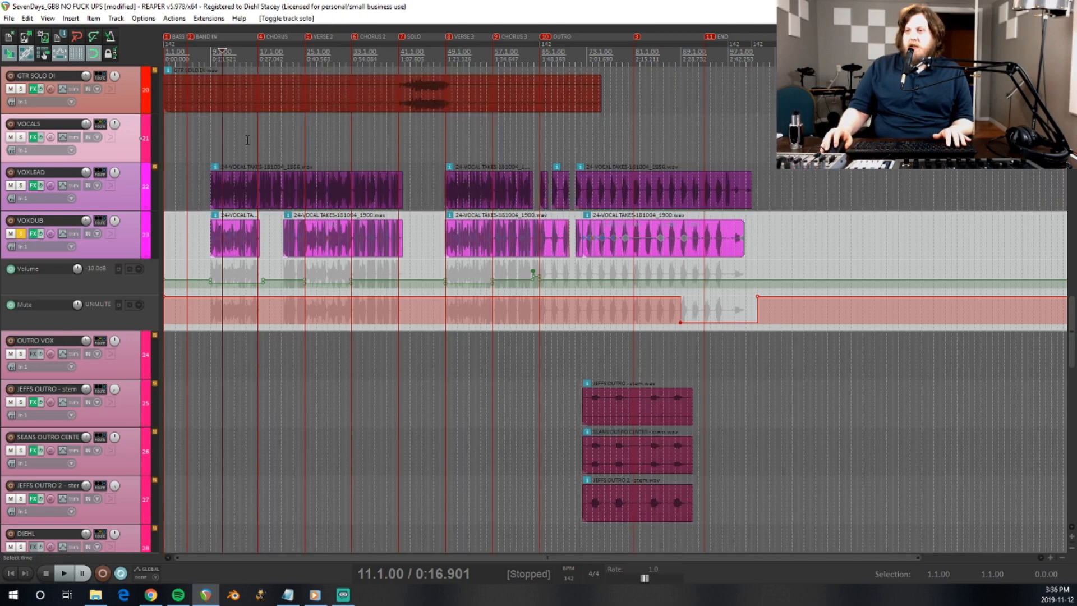
{"action": "left_click", "coordinate": [240, 143]}
{"action": "scroll", "coordinate": [242, 143], "scroll_direction": "up", "scroll_amount": 6}
{"action": "key", "text": "space"}
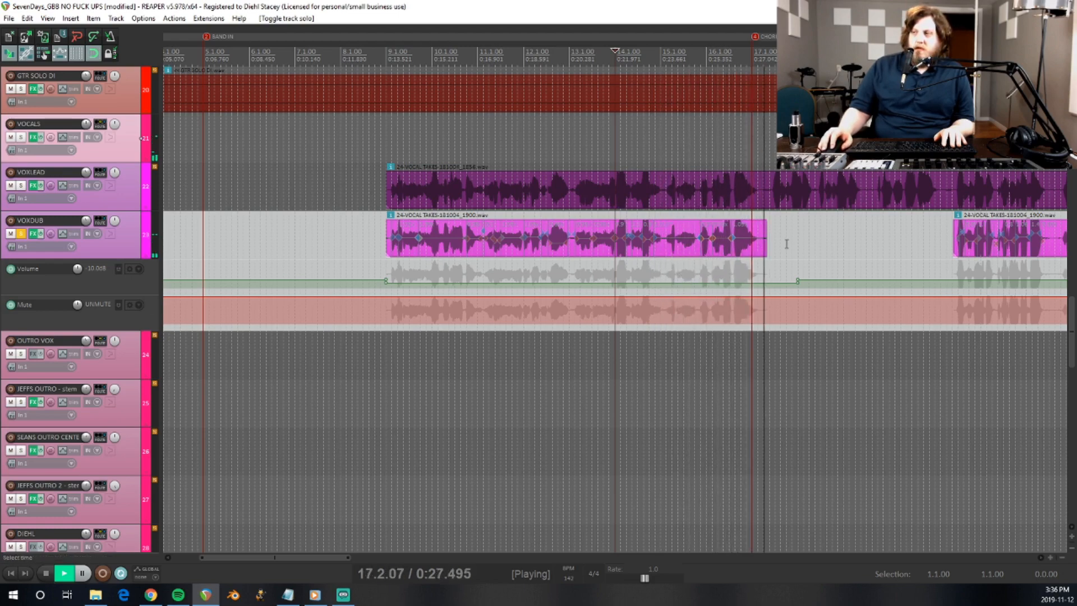
{"action": "key", "text": "space"}
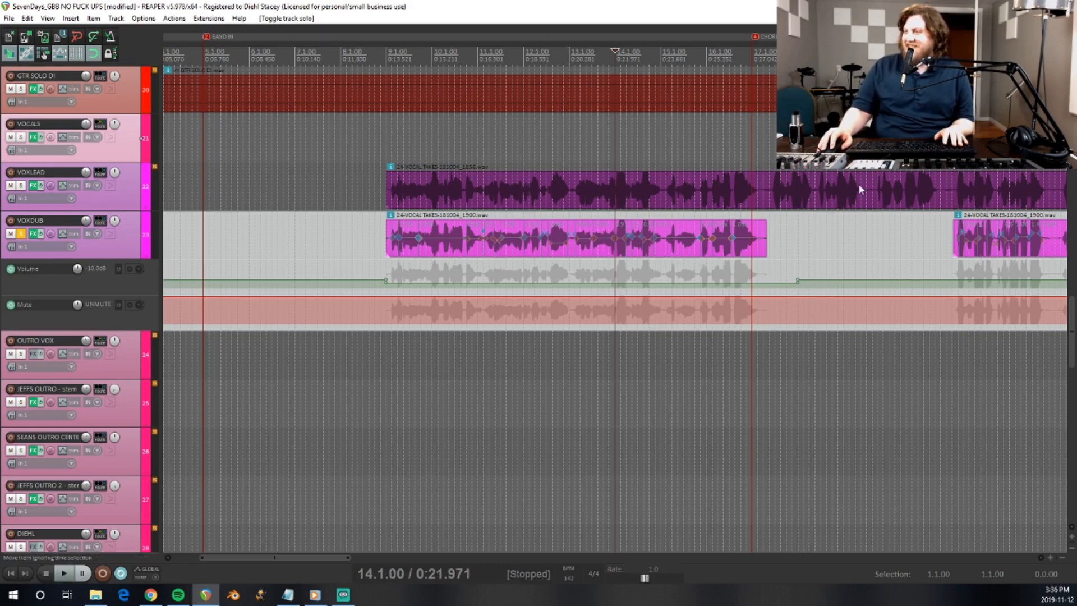
Audition the soloed VOXDUB track from 21.2.00, just before its second clip begins.
{"action": "left_click", "coordinate": [947, 55]}
{"action": "key", "text": "space"}
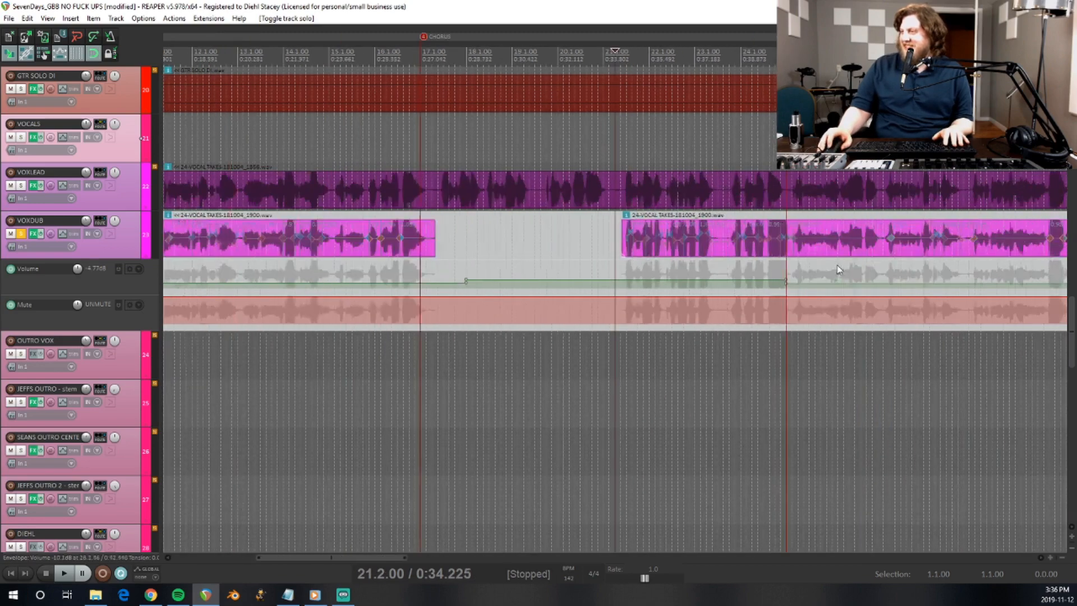
{"action": "scroll", "coordinate": [634, 267], "scroll_direction": "up", "scroll_amount": 2}
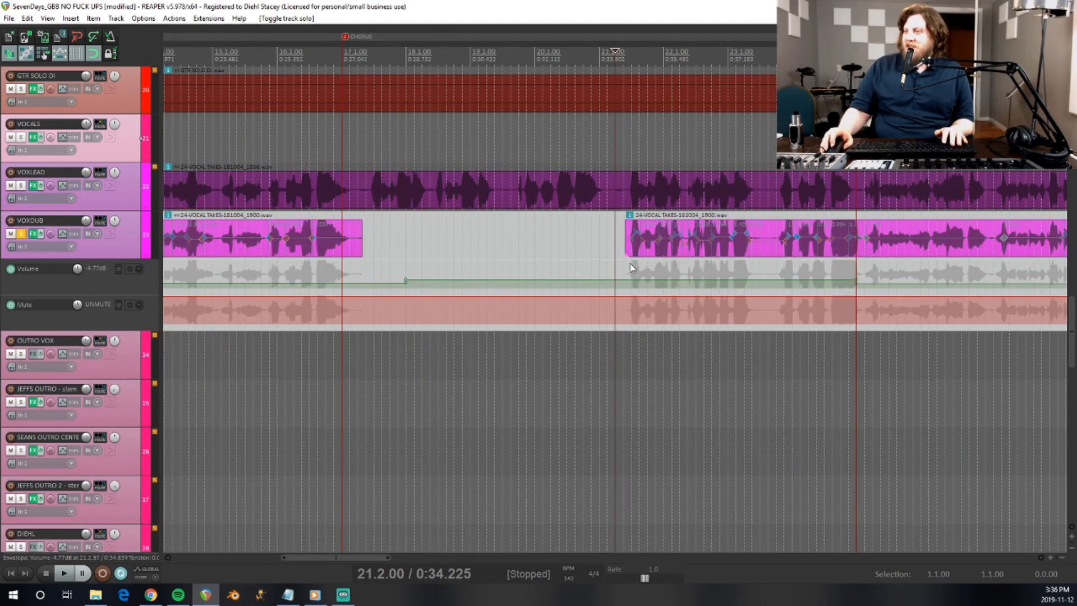
{"action": "key", "text": "space"}
{"action": "key", "text": "space"}
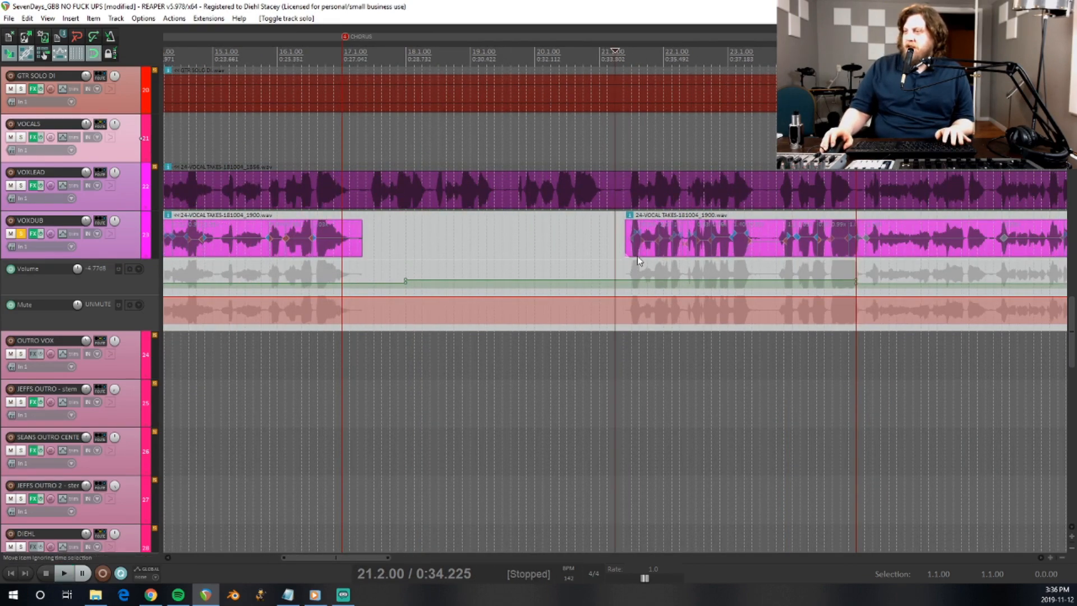
Audition the soloed VOXDUB track's second clip and replay it from 21.2.50.
{"action": "key", "text": "space"}
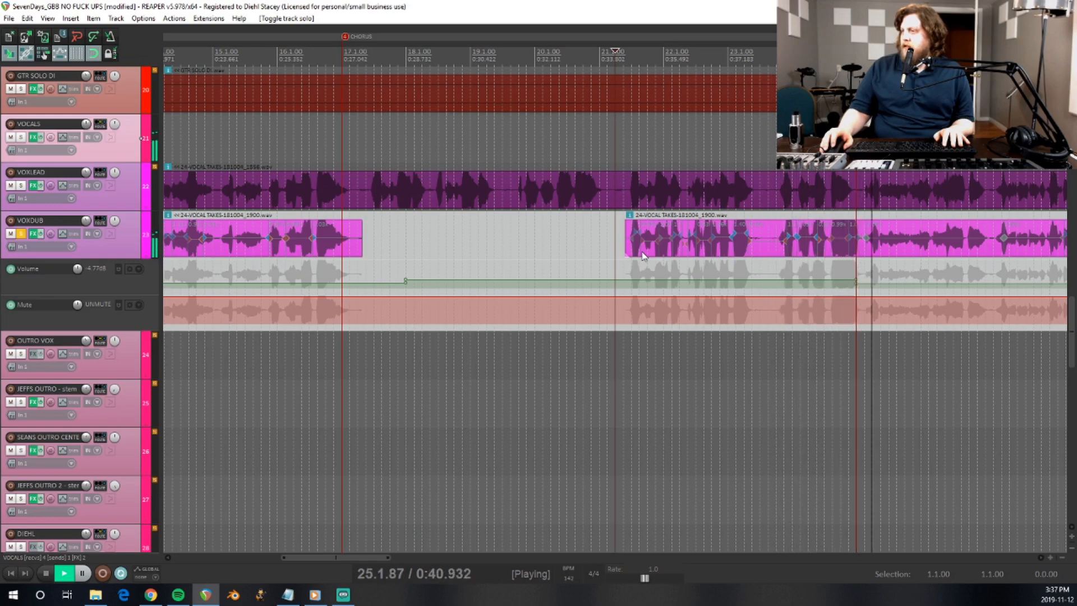
{"action": "left_click", "coordinate": [623, 247]}
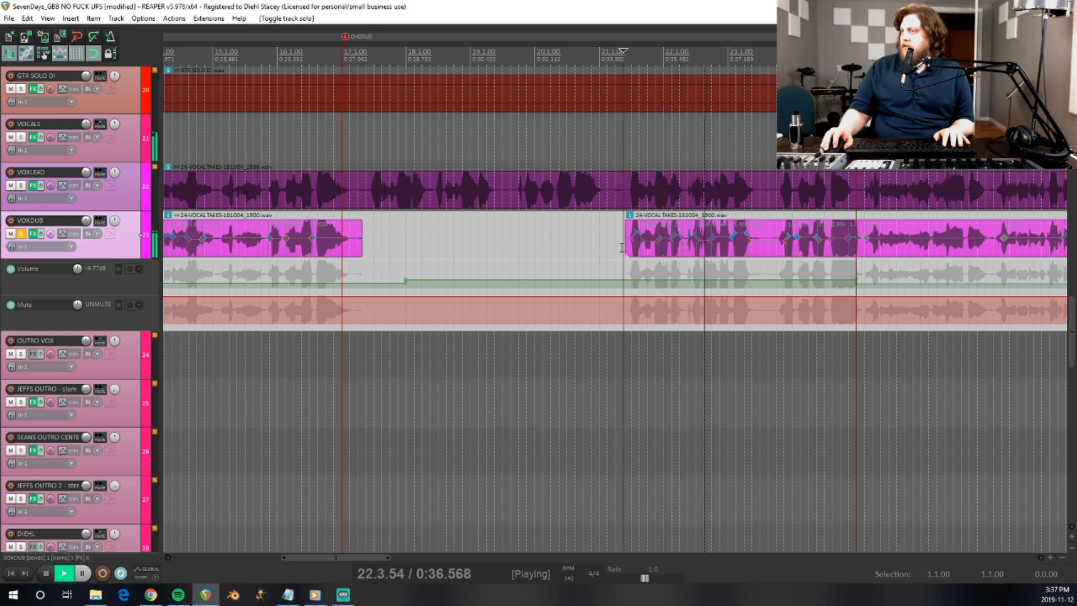
{"action": "key", "text": "space"}
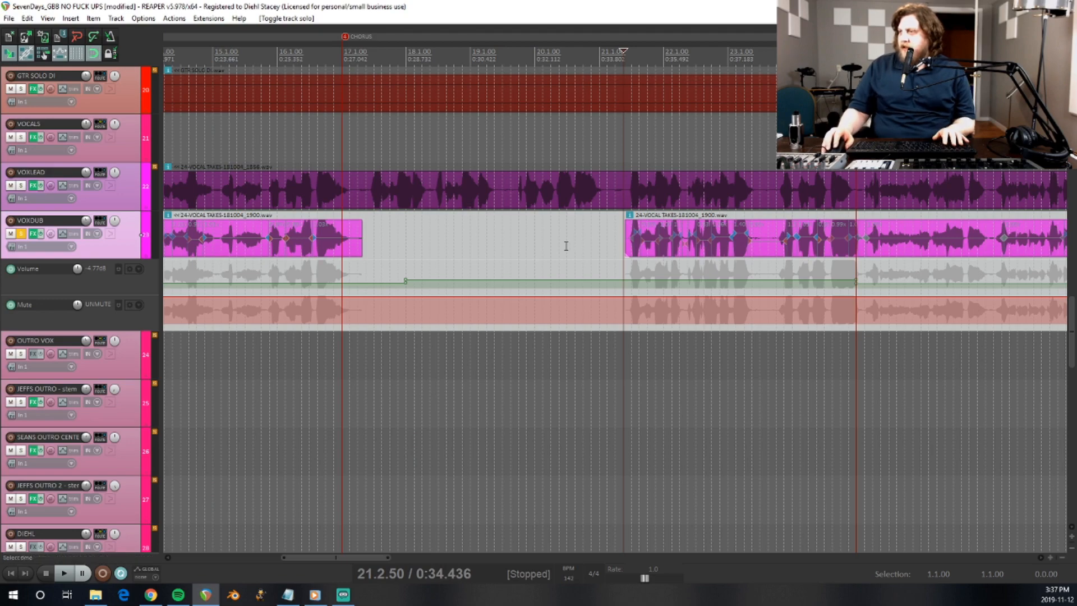
Examine the VOXDUB clips with their volume and mute automation across the whole song, and unsolo the track.
{"action": "scroll", "coordinate": [567, 243], "scroll_direction": "down", "scroll_amount": 5}
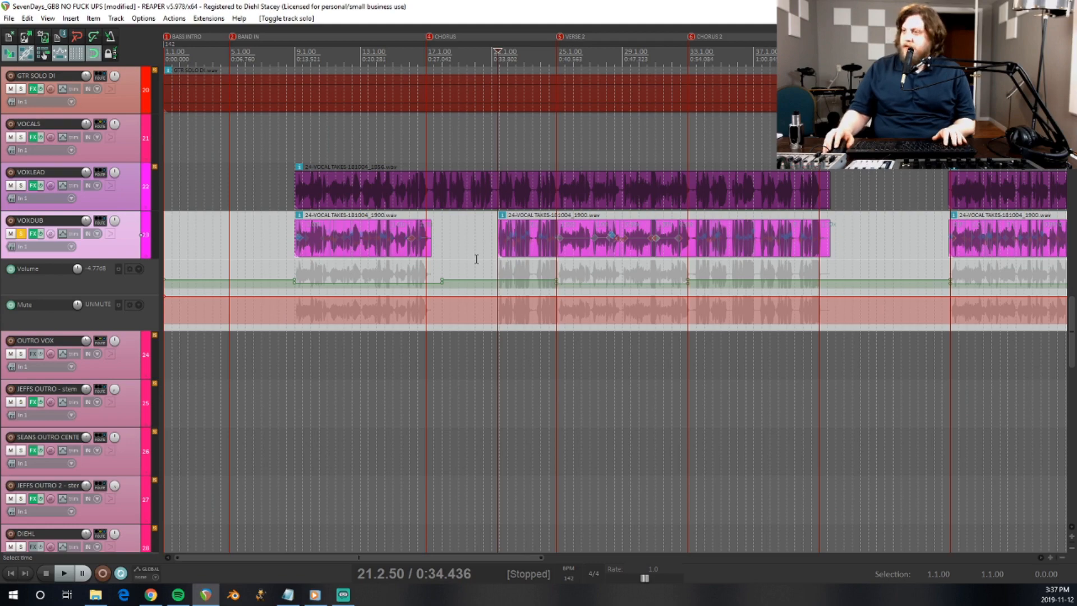
{"action": "scroll", "coordinate": [476, 258], "scroll_direction": "down", "scroll_amount": 2}
{"action": "scroll", "coordinate": [478, 259], "scroll_direction": "down", "scroll_amount": 1}
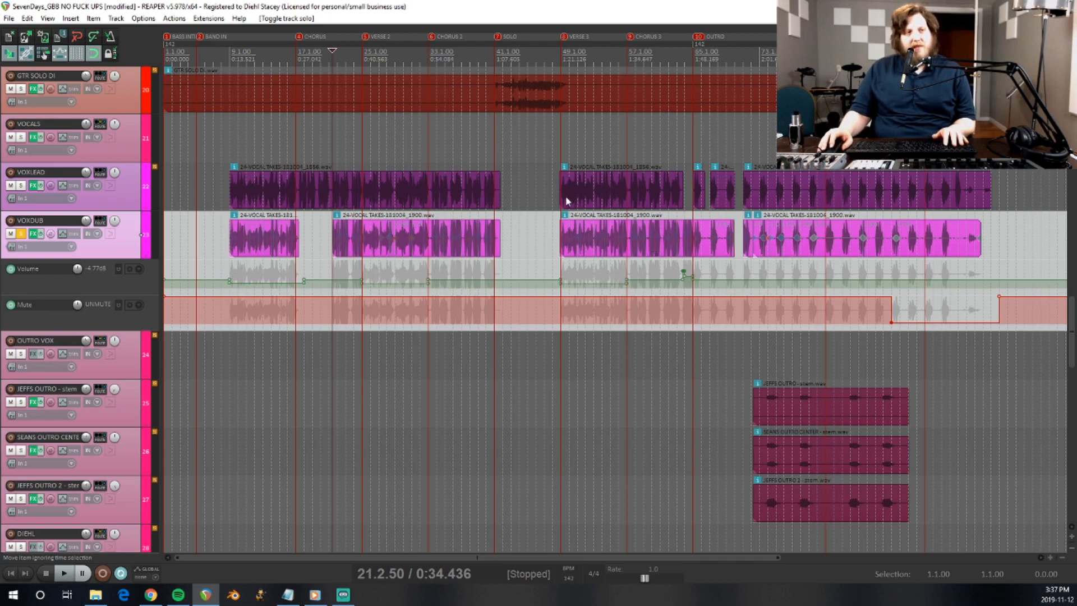
{"action": "scroll", "coordinate": [644, 294], "scroll_direction": "down", "scroll_amount": 2}
{"action": "scroll", "coordinate": [782, 263], "scroll_direction": "up", "scroll_amount": 4}
{"action": "scroll", "coordinate": [779, 275], "scroll_direction": "down", "scroll_amount": 3}
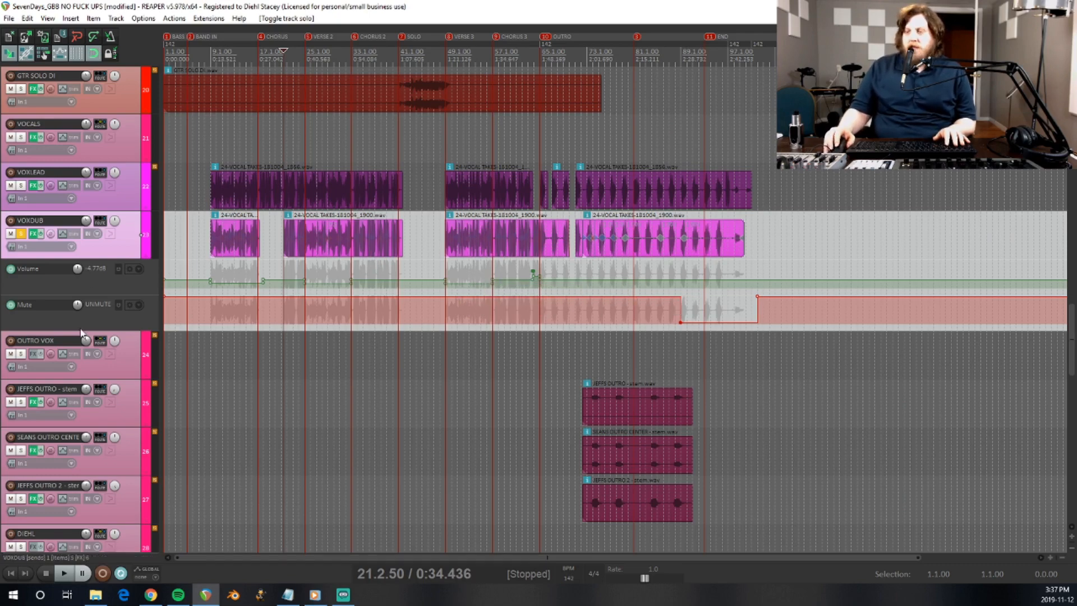
{"action": "scroll", "coordinate": [79, 331], "scroll_direction": "down", "scroll_amount": 3}
{"action": "scroll", "coordinate": [79, 331], "scroll_direction": "up", "scroll_amount": 2}
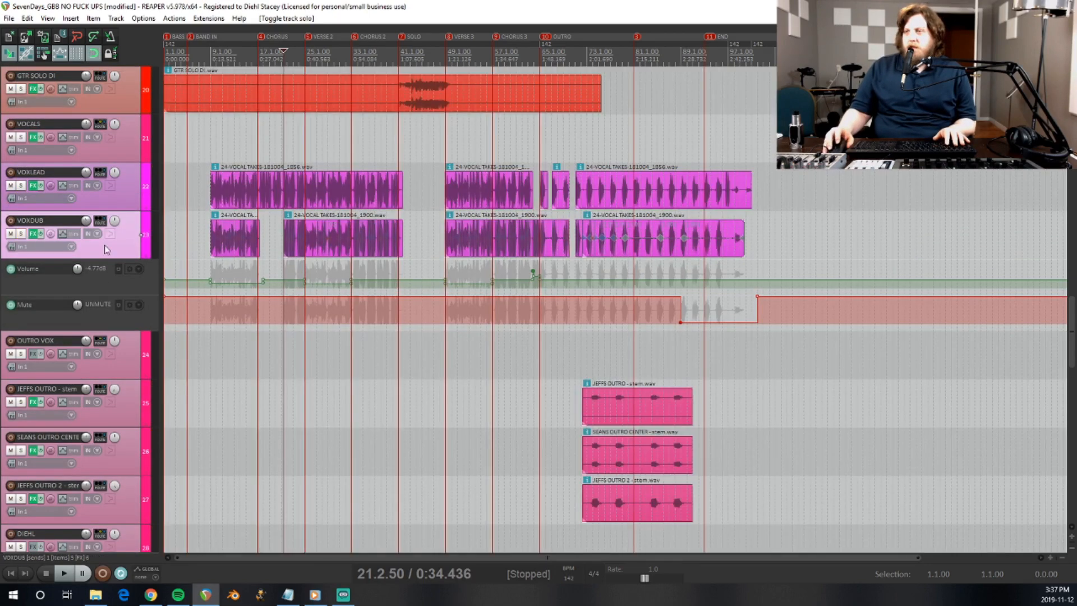
Look over the outro vocal and synth tracks, and audition the mix from bar 88 across the VOXDUB mute automation.
{"action": "scroll", "coordinate": [83, 294], "scroll_direction": "down", "scroll_amount": 13}
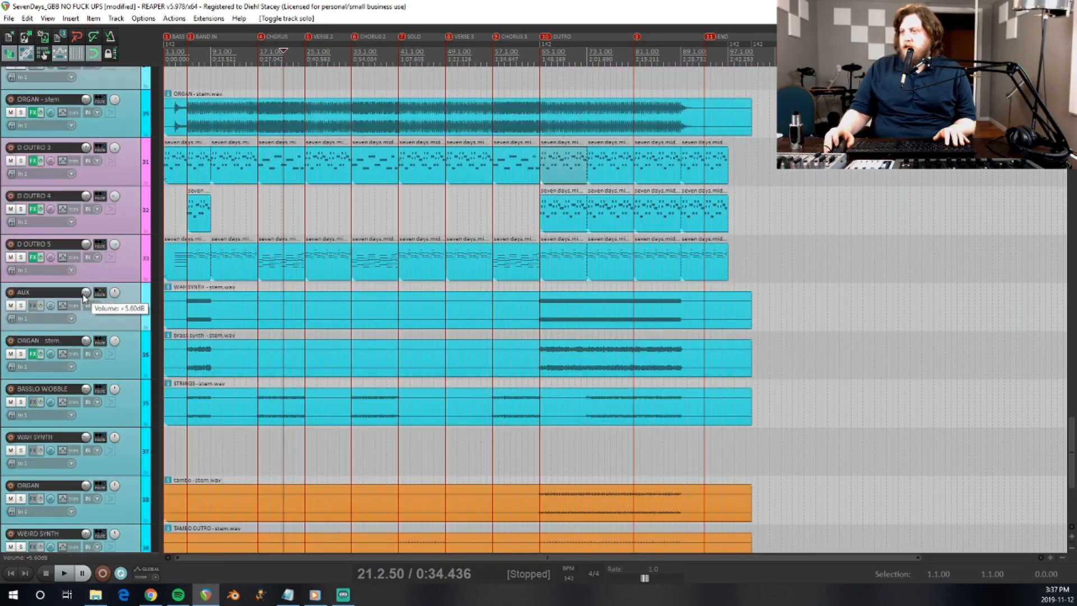
{"action": "scroll", "coordinate": [83, 296], "scroll_direction": "down", "scroll_amount": 4}
{"action": "scroll", "coordinate": [83, 294], "scroll_direction": "up", "scroll_amount": 18}
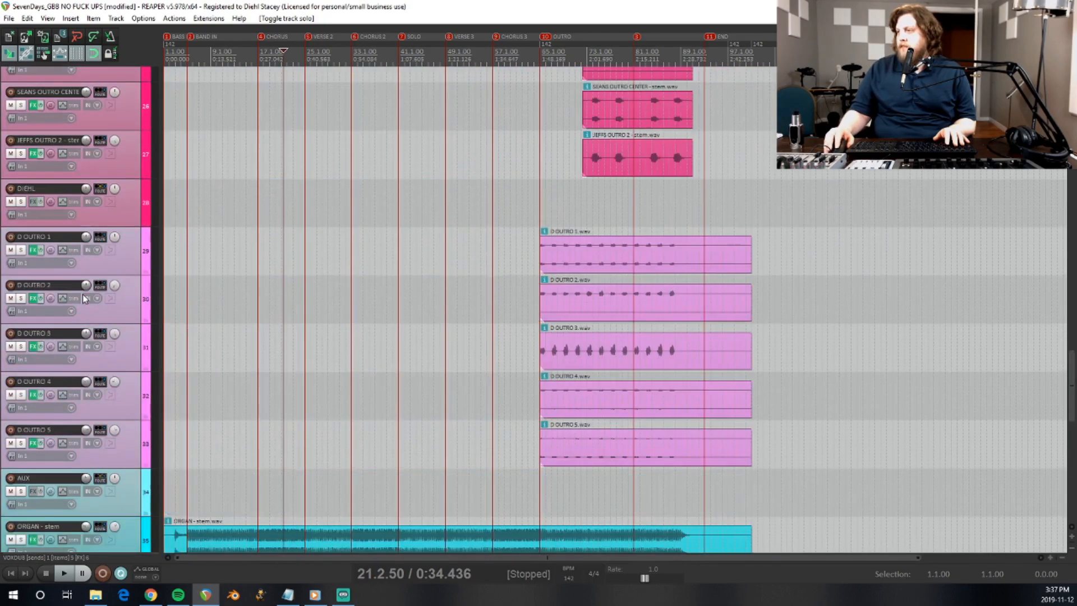
{"action": "scroll", "coordinate": [82, 294], "scroll_direction": "up", "scroll_amount": 3}
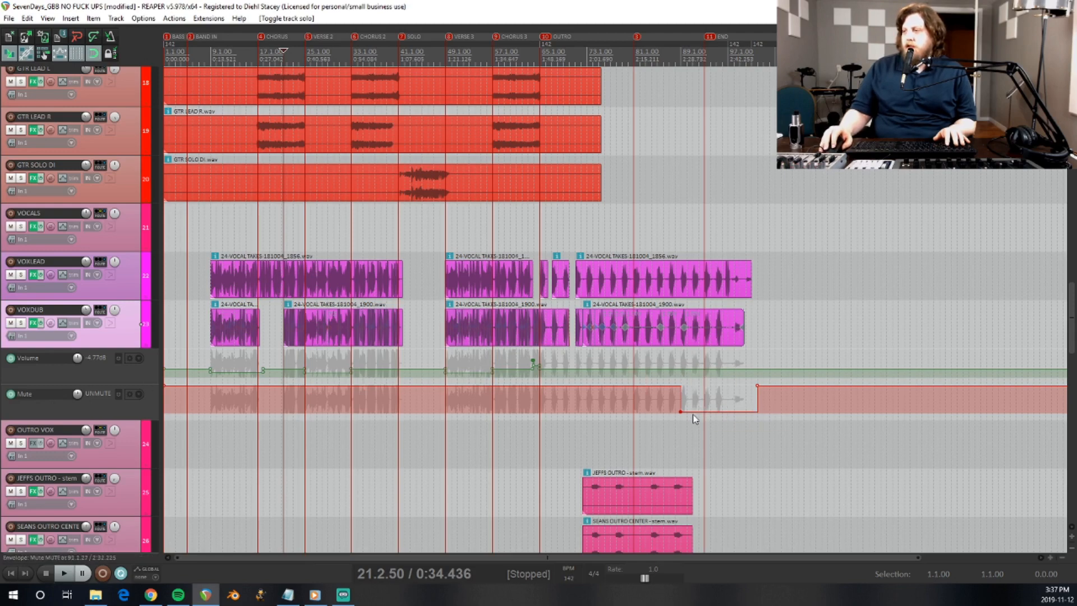
{"action": "left_click", "coordinate": [675, 247]}
{"action": "key", "text": "space"}
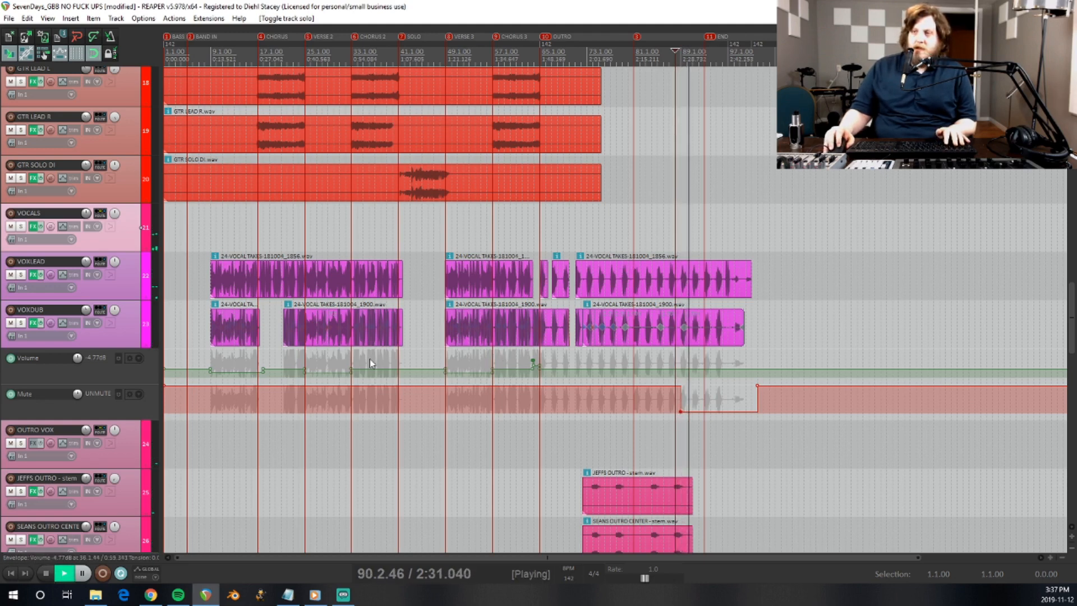
{"action": "key", "text": "space"}
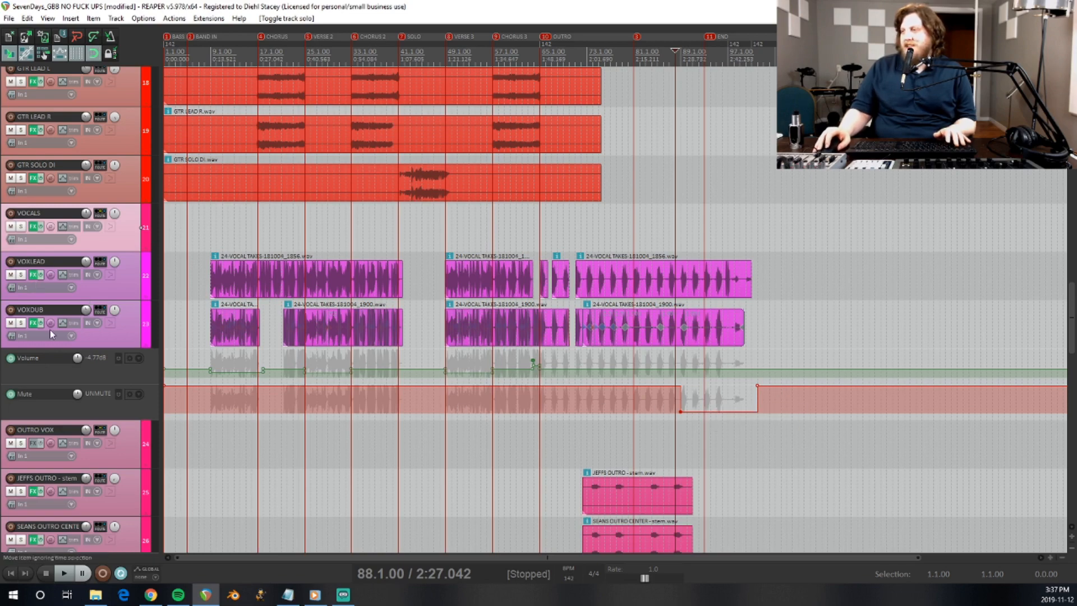
Examine the guitar and bass automation, and the bypass lanes for ReaEQ on the MASTER and TrueVerb on the MIXBUSS across the song.
{"action": "scroll", "coordinate": [34, 365], "scroll_direction": "up", "scroll_amount": 3}
{"action": "scroll", "coordinate": [36, 368], "scroll_direction": "up", "scroll_amount": 5}
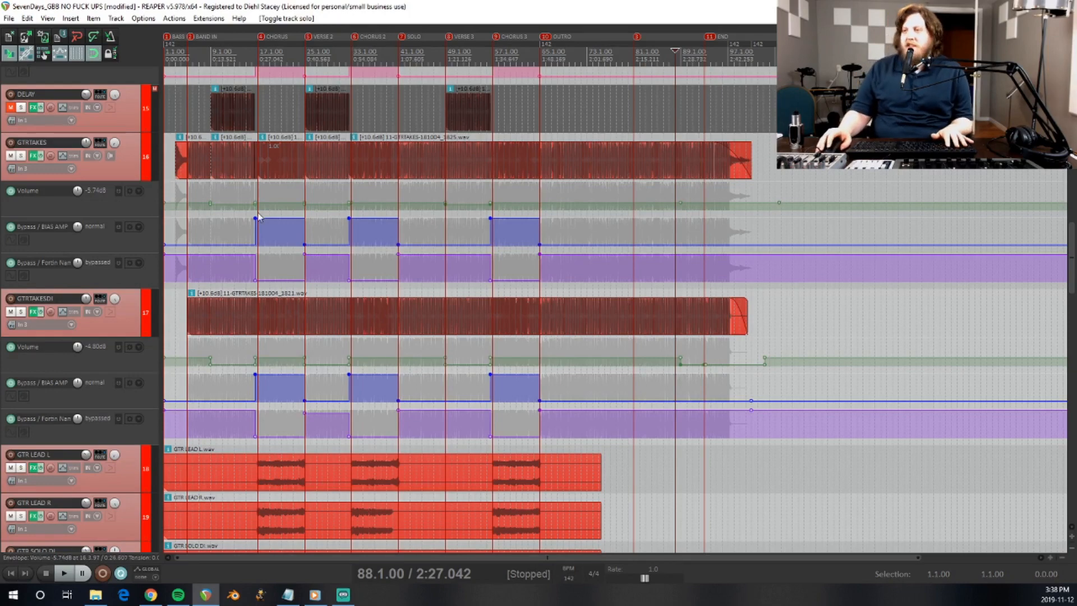
{"action": "scroll", "coordinate": [72, 289], "scroll_direction": "up", "scroll_amount": 6}
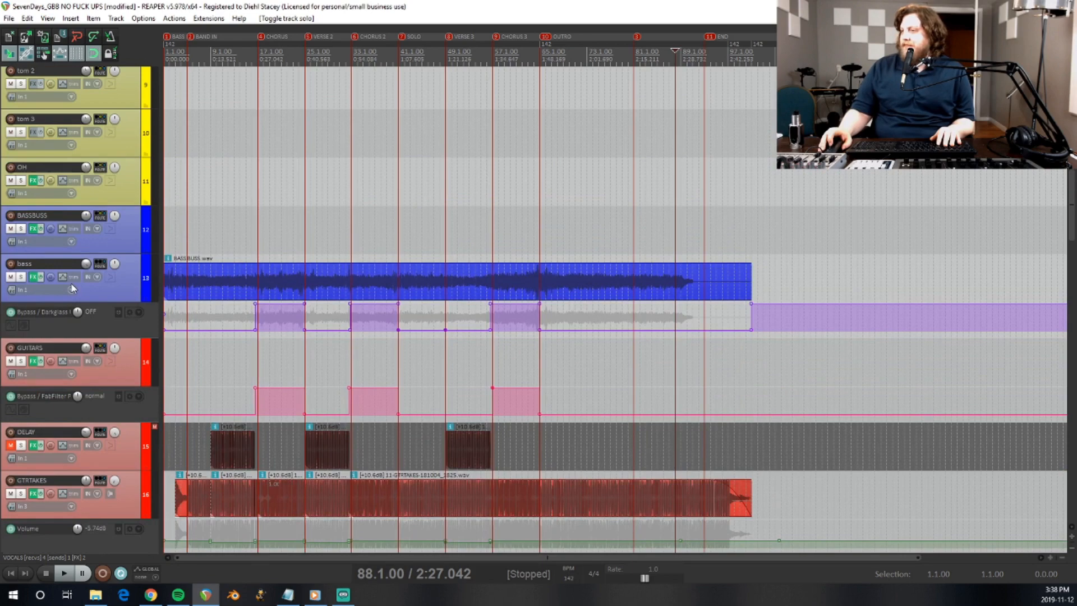
{"action": "scroll", "coordinate": [72, 289], "scroll_direction": "up", "scroll_amount": 10}
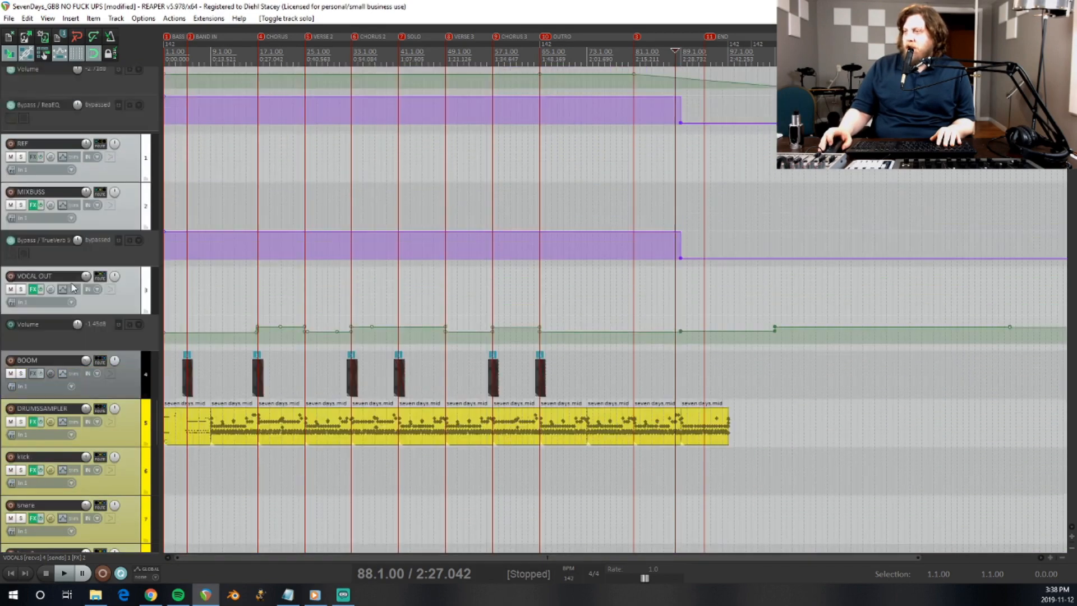
{"action": "scroll", "coordinate": [72, 288], "scroll_direction": "up", "scroll_amount": 1}
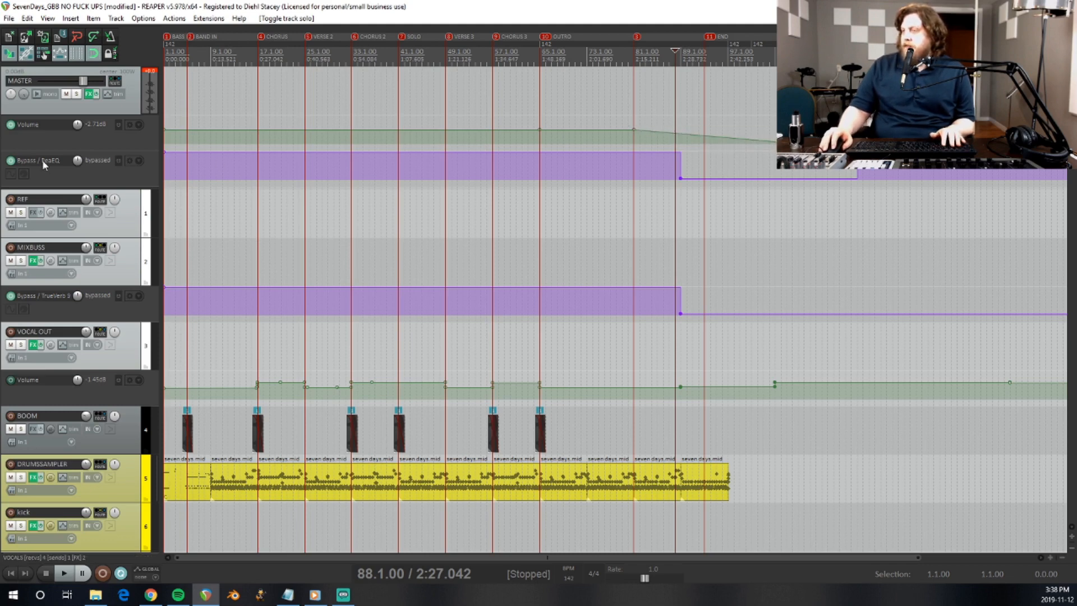
{"action": "scroll", "coordinate": [163, 307], "scroll_direction": "down", "scroll_amount": 2}
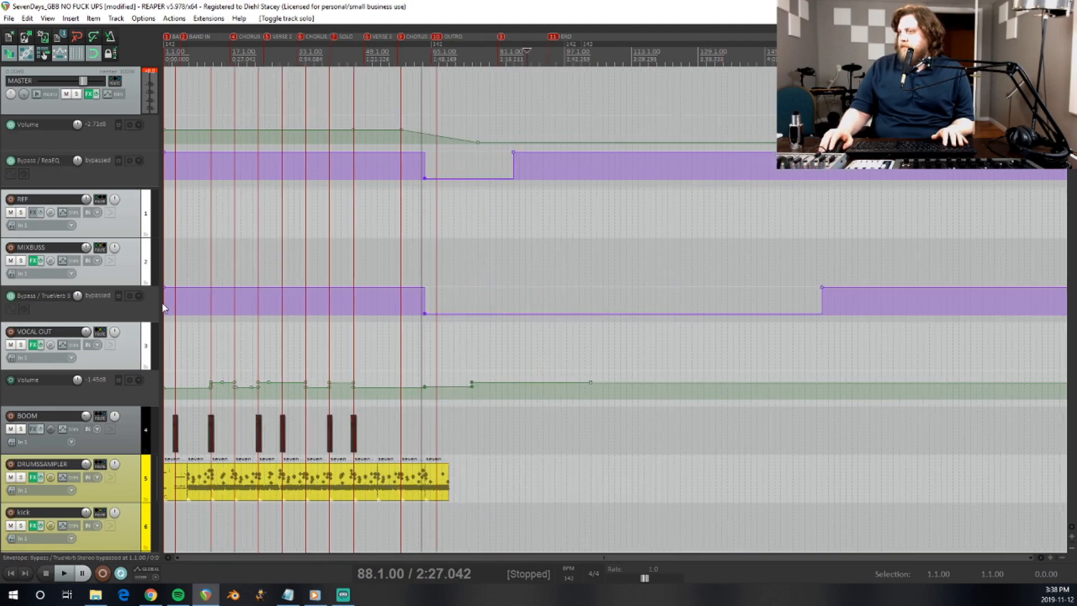
{"action": "scroll", "coordinate": [200, 305], "scroll_direction": "down", "scroll_amount": 2}
{"action": "scroll", "coordinate": [324, 288], "scroll_direction": "up", "scroll_amount": 5}
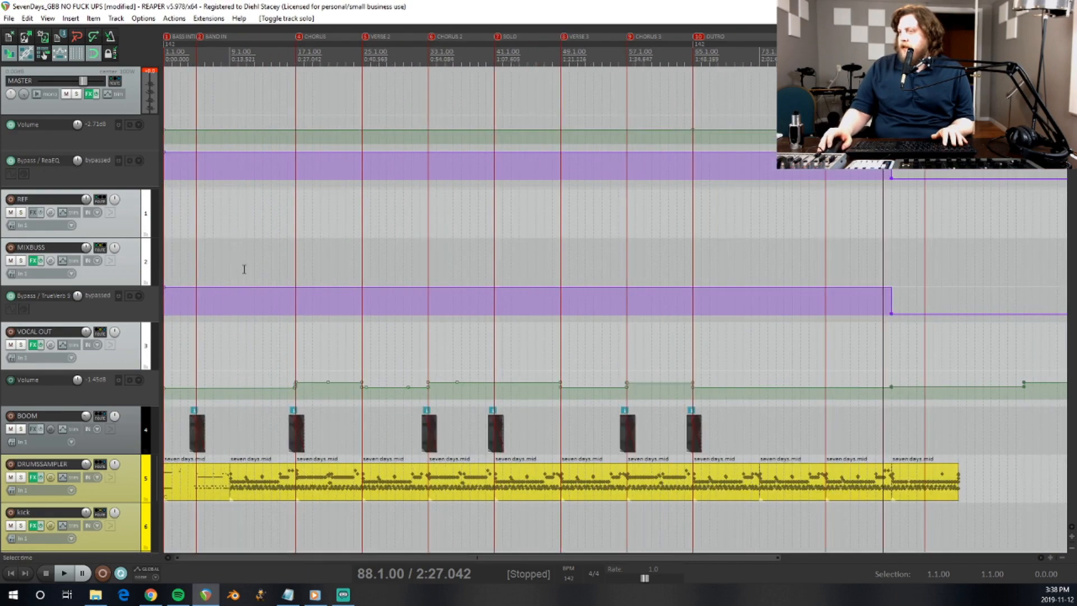